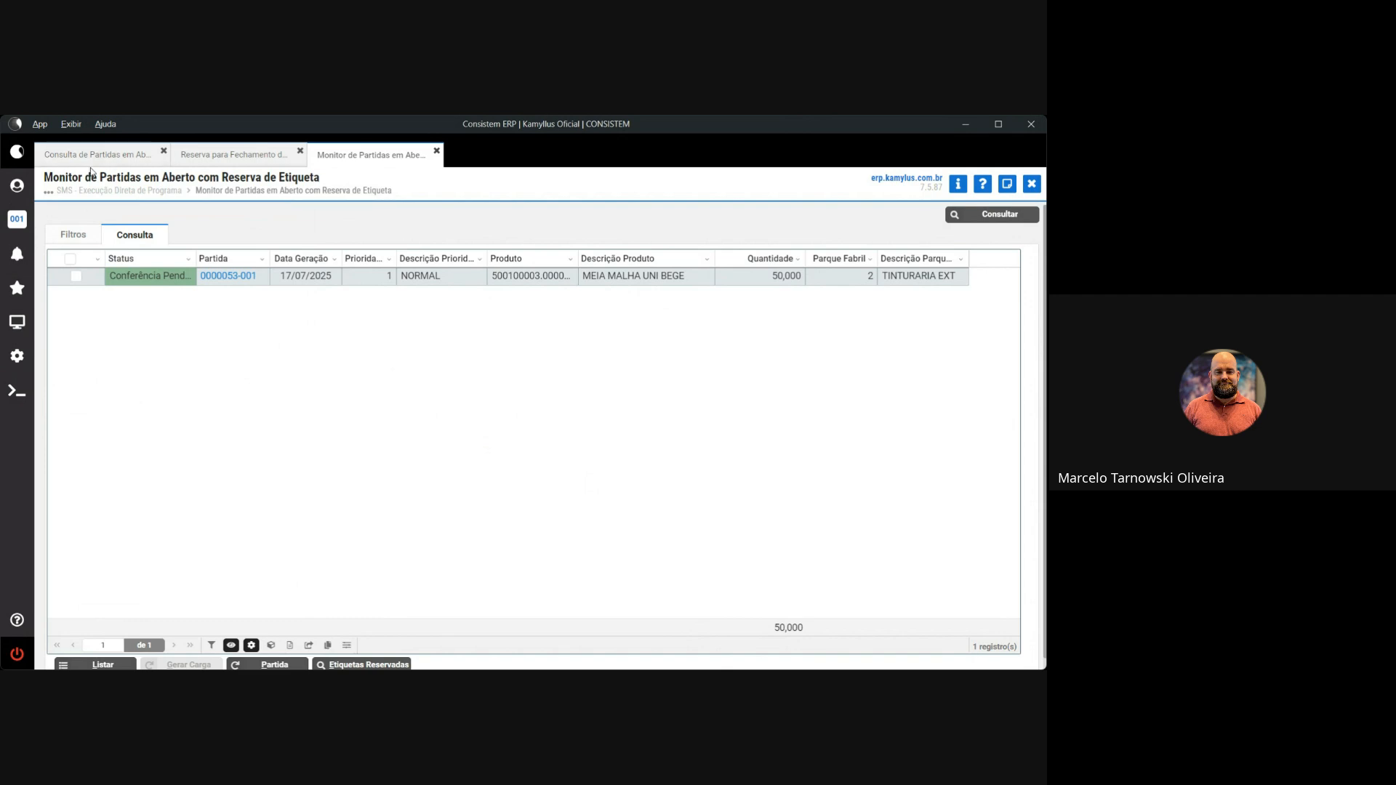
Bring up the program search panel listing the matches for ccpmst170
left_click(16, 321)
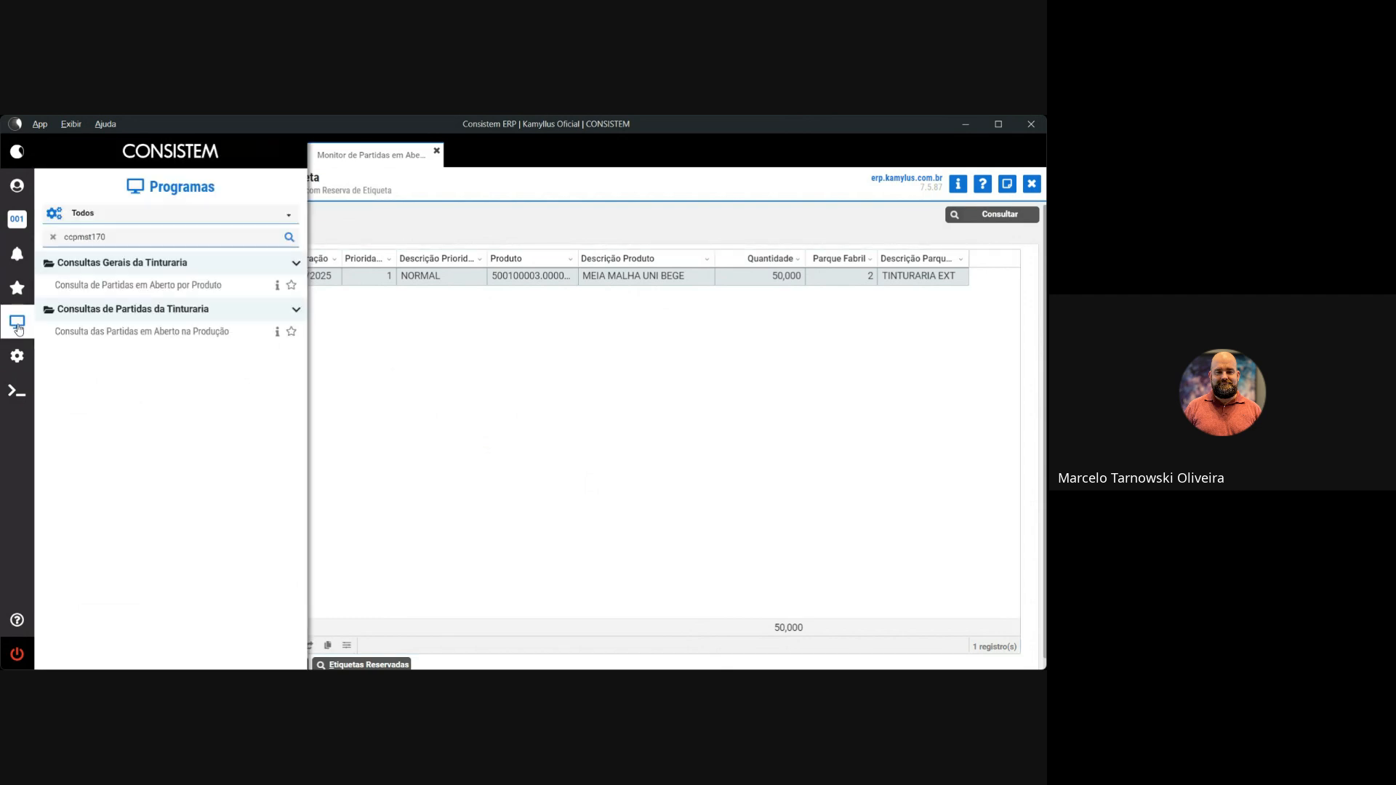
Launch Integração de Remessa por Nota de Retorno from the ccpmst170 program search in a new tab
left_click(112, 240)
key("Escape")
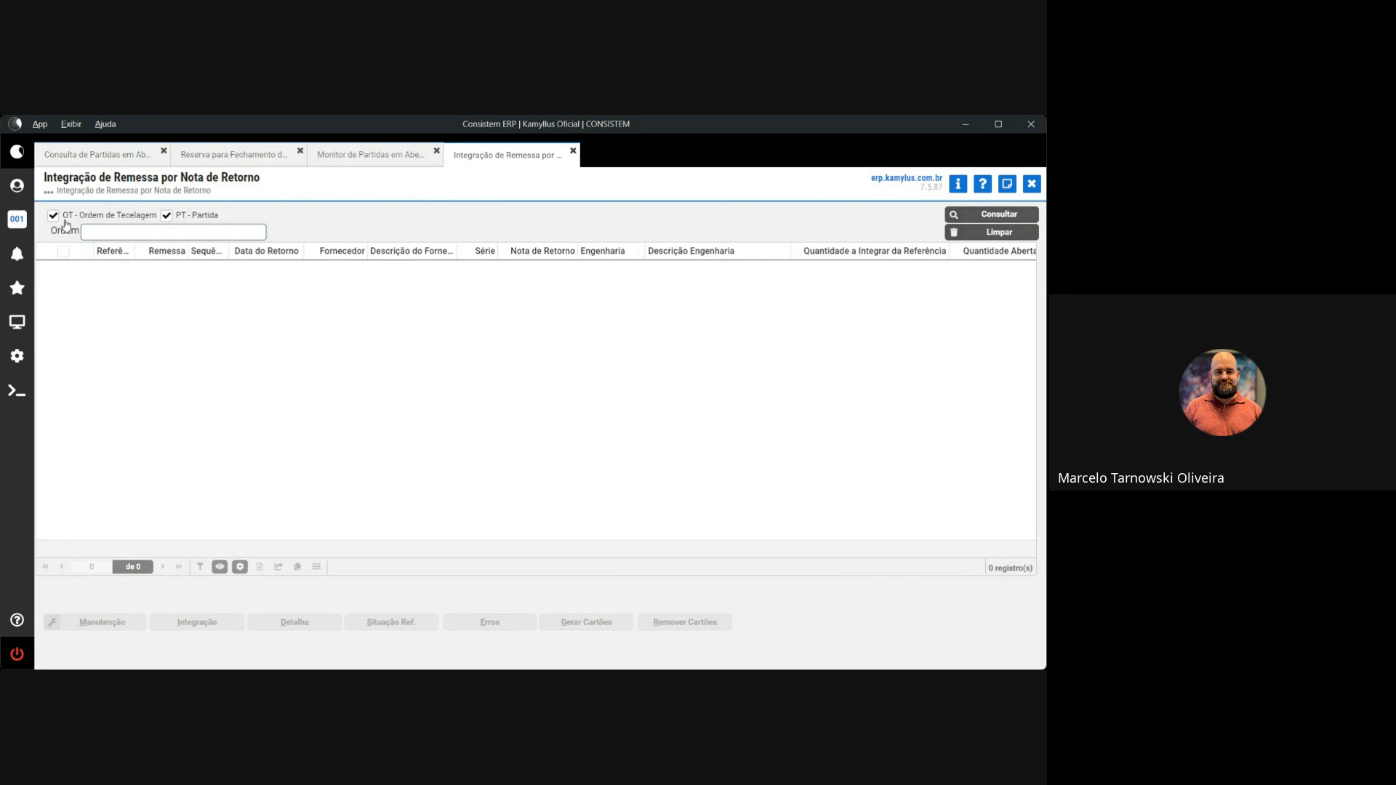
Exclude PT - Partida and query, returning weaving orders OT36–OT43 for remessas 48–55
left_click(166, 215)
left_click(961, 215)
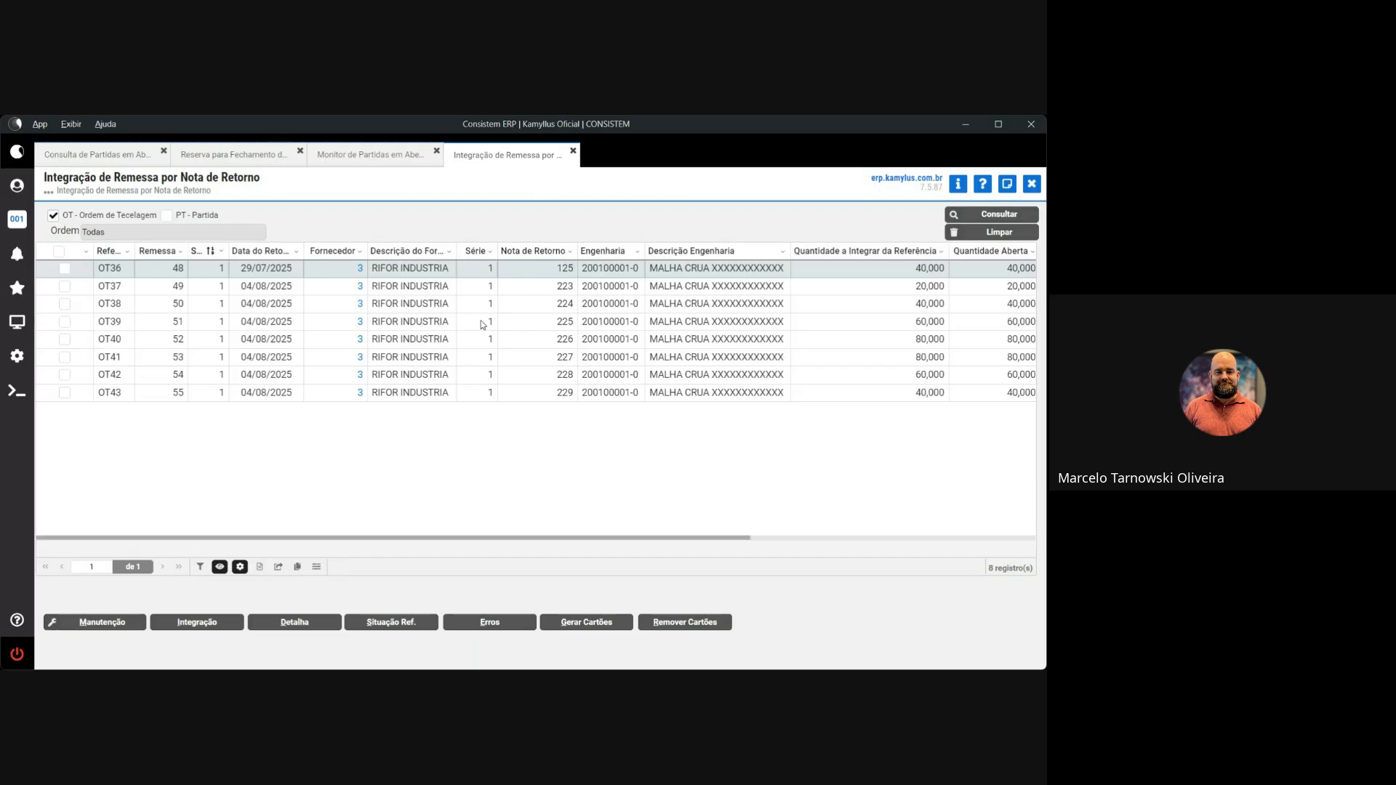
double_click(136, 251)
left_click_drag(188, 250, 134, 250)
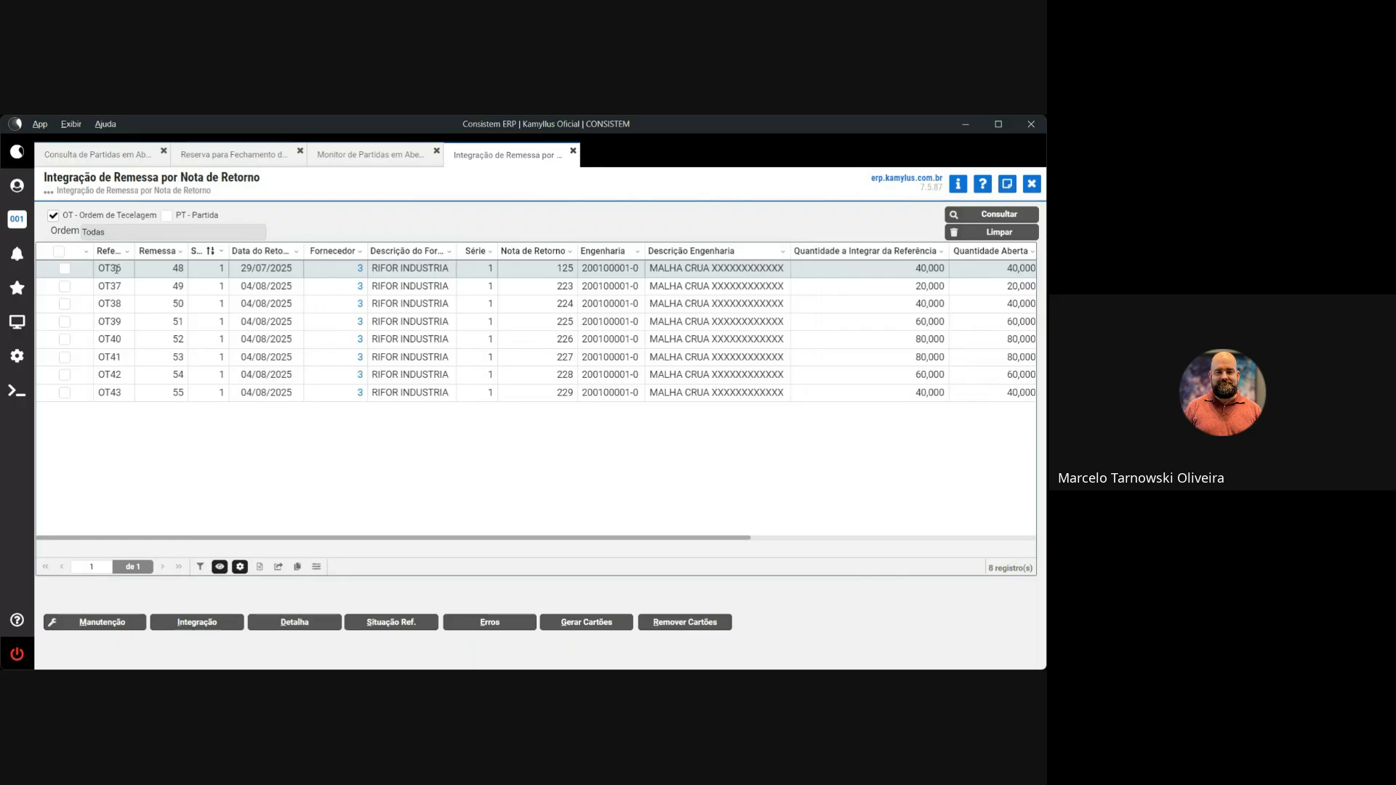
left_click_drag(110, 269, 97, 270)
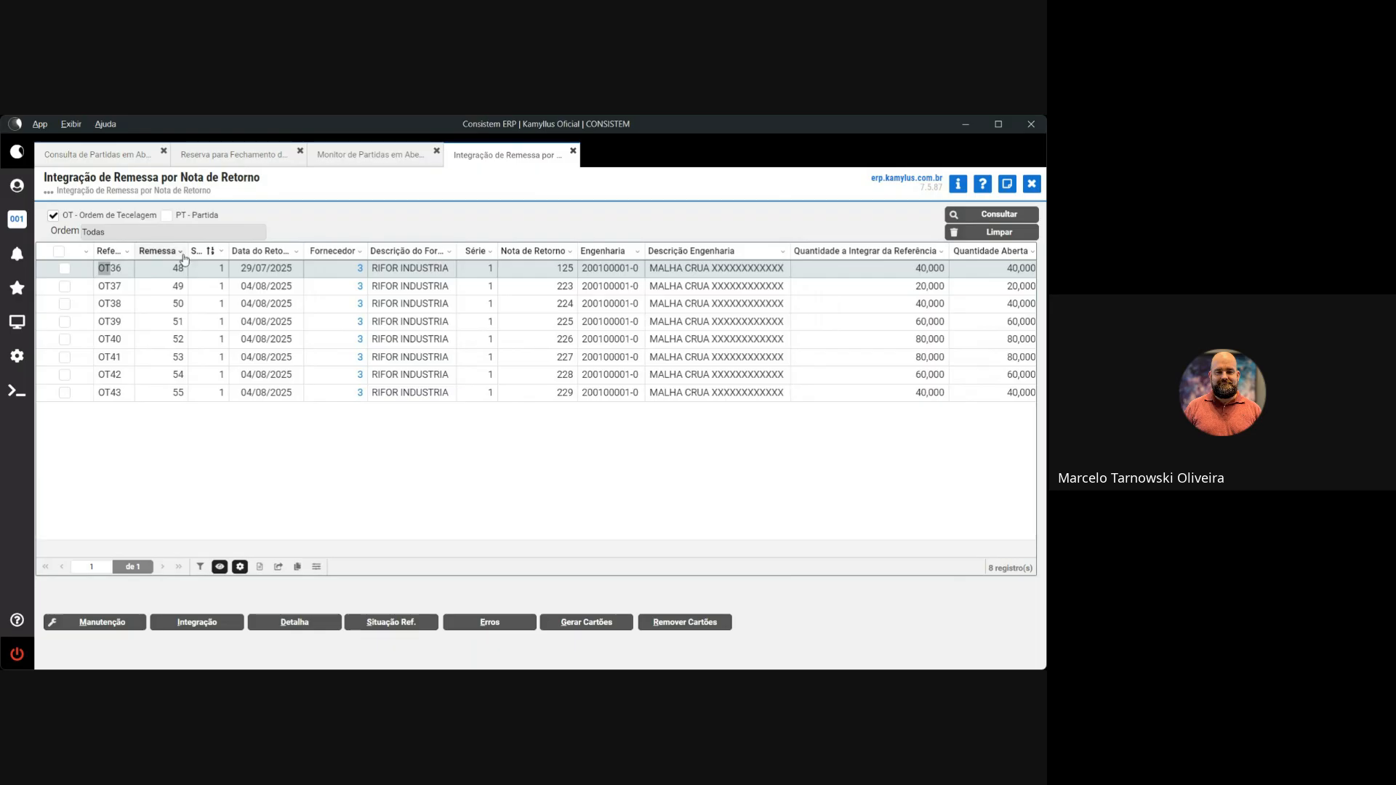
left_click_drag(187, 257, 186, 256)
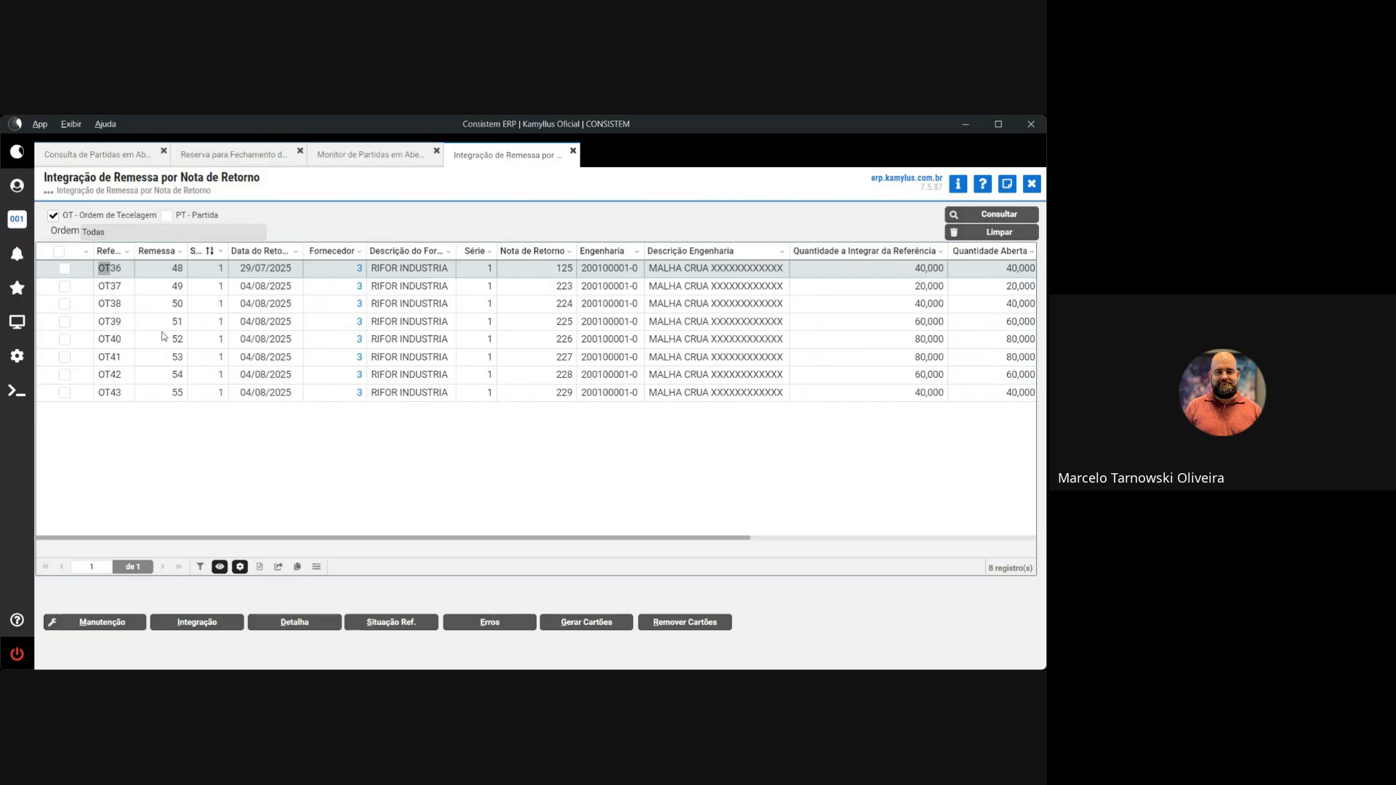
mouse_move(227, 251)
left_mouse_down()
mouse_move(311, 255)
mouse_move(230, 258)
left_mouse_up()
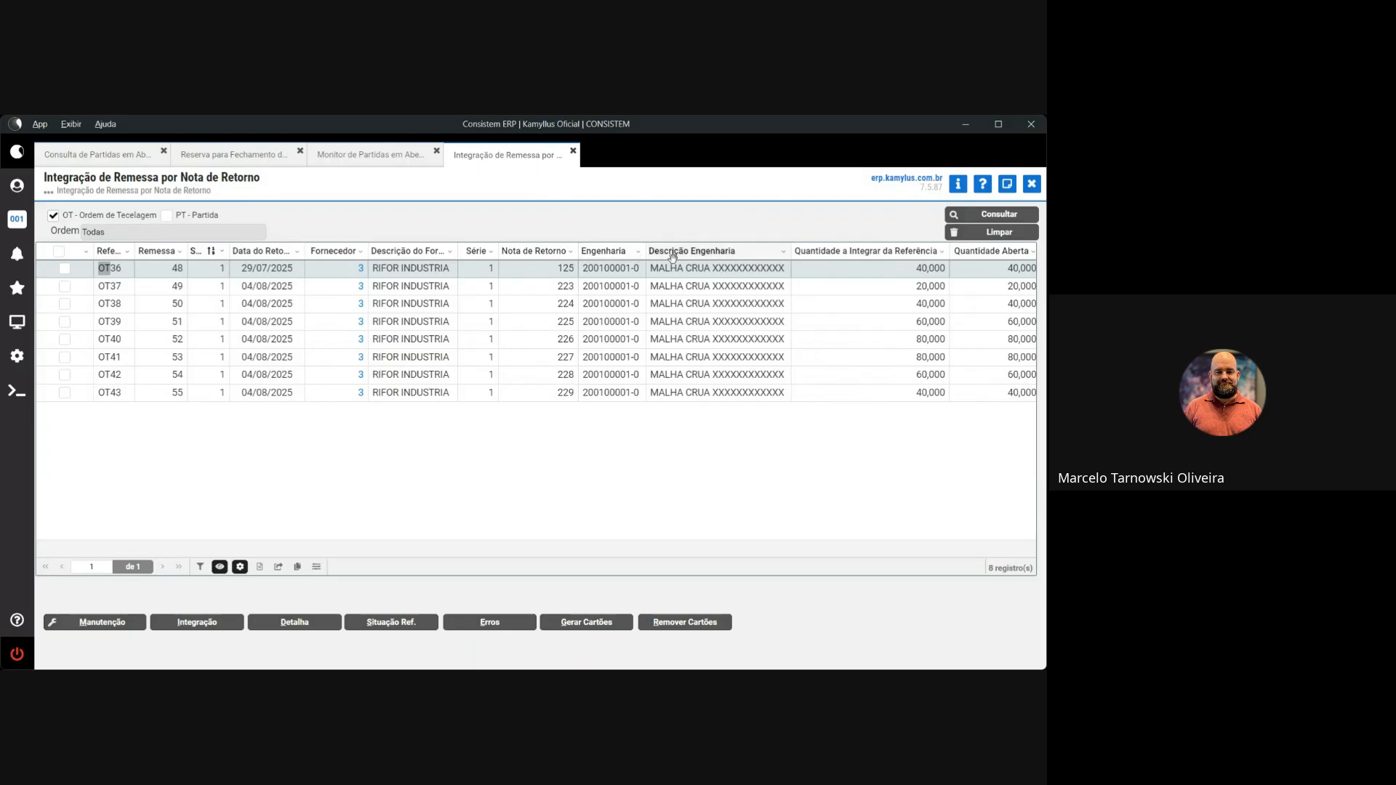
Review the OT36 row's columns, mark OT36 and confirm its integration with Sim
left_click_drag(709, 269, 772, 271)
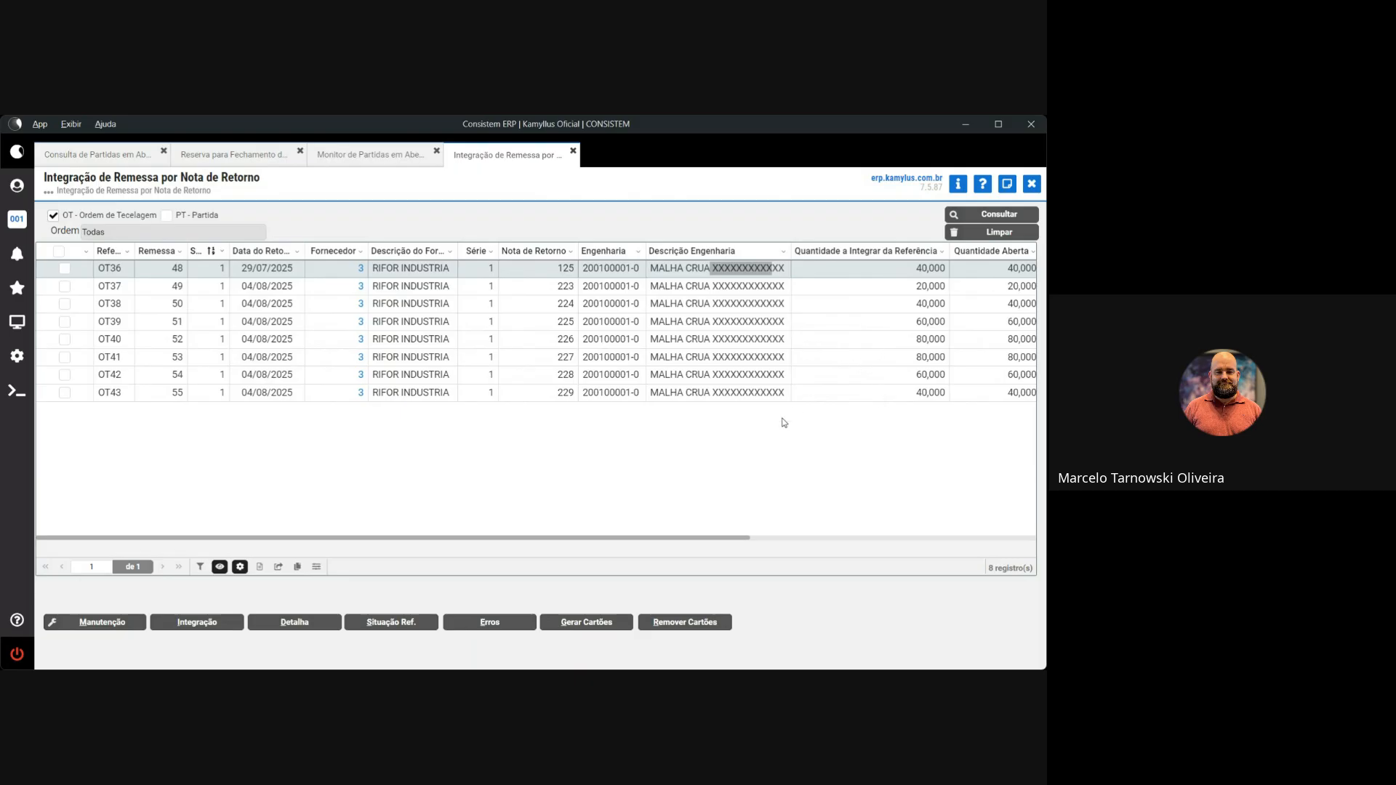
left_click_drag(638, 541, 861, 554)
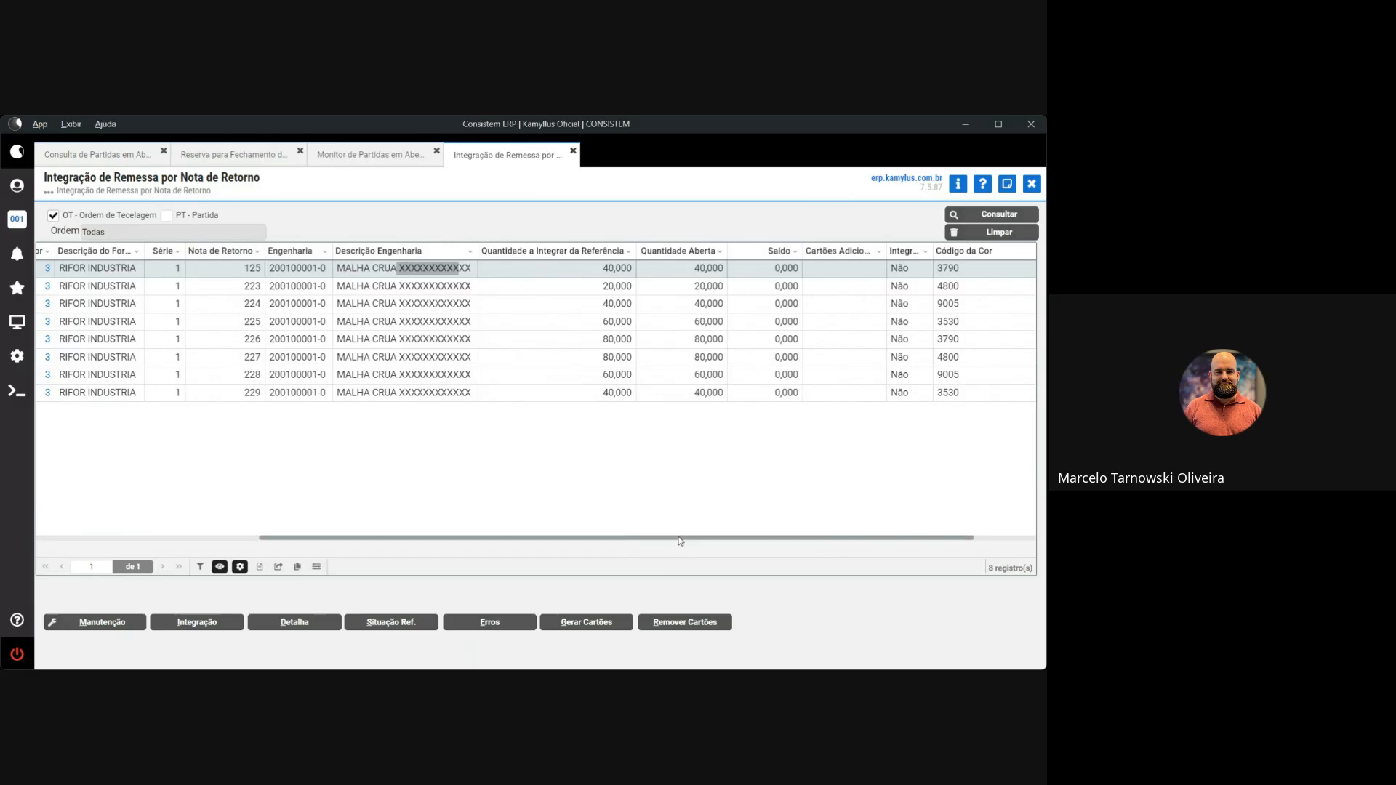
left_click_drag(680, 541, 327, 540)
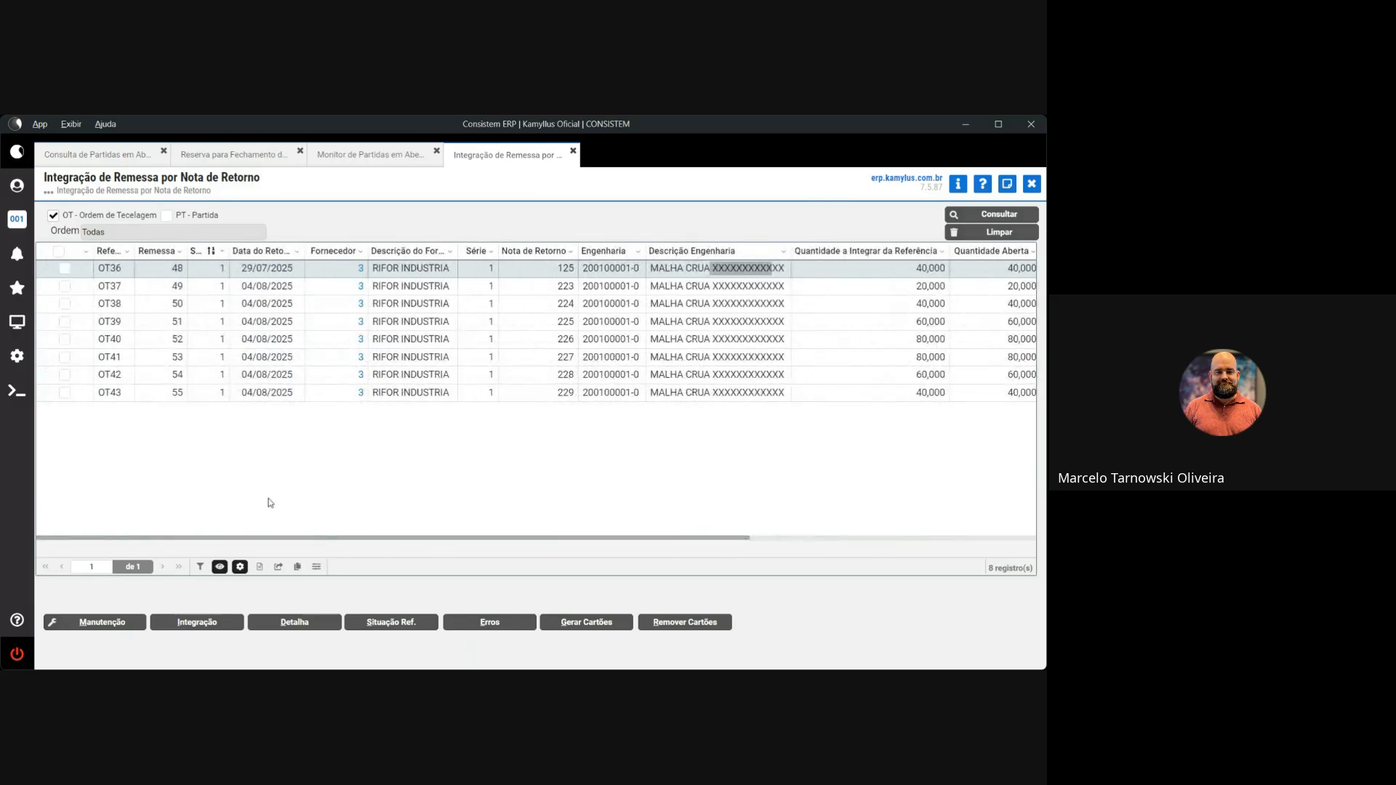
left_click(64, 269)
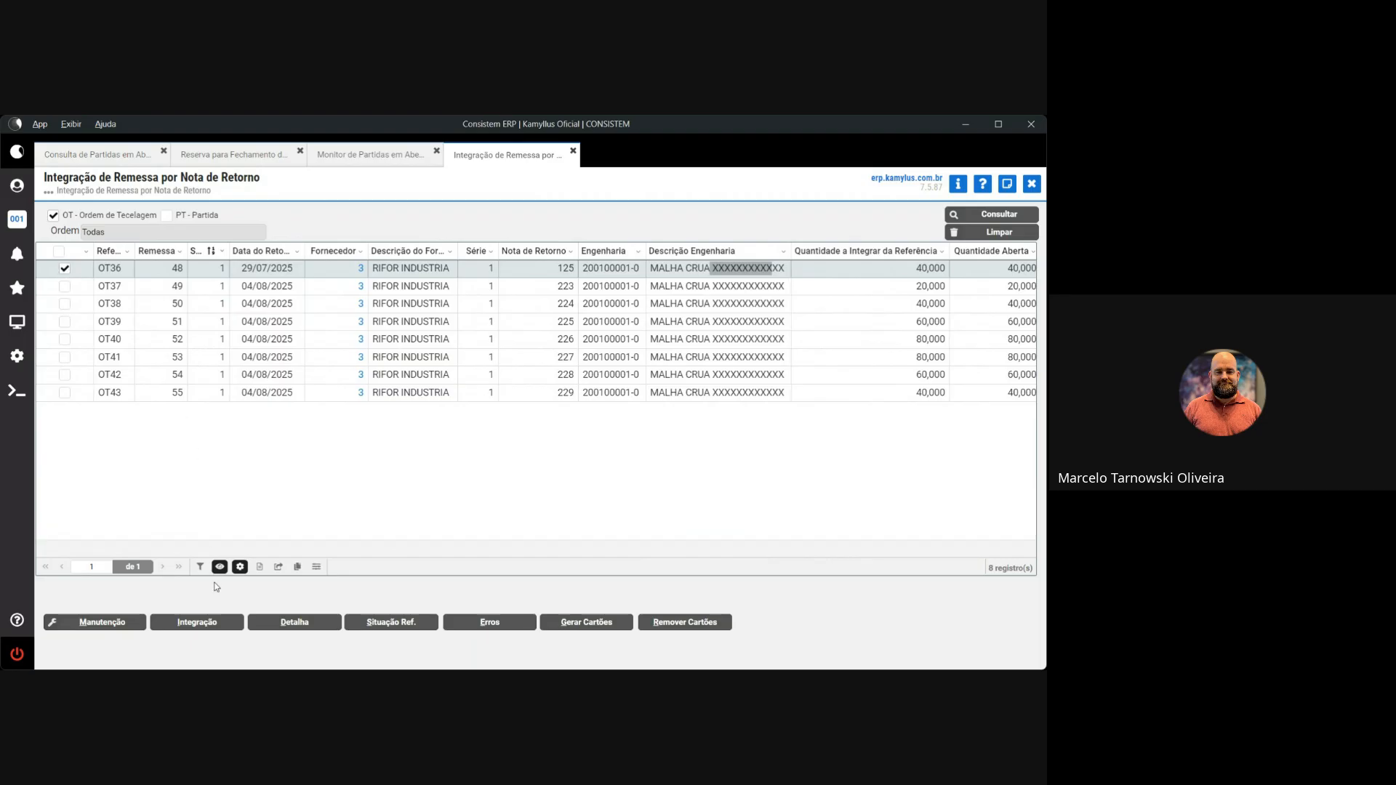
left_click(204, 626)
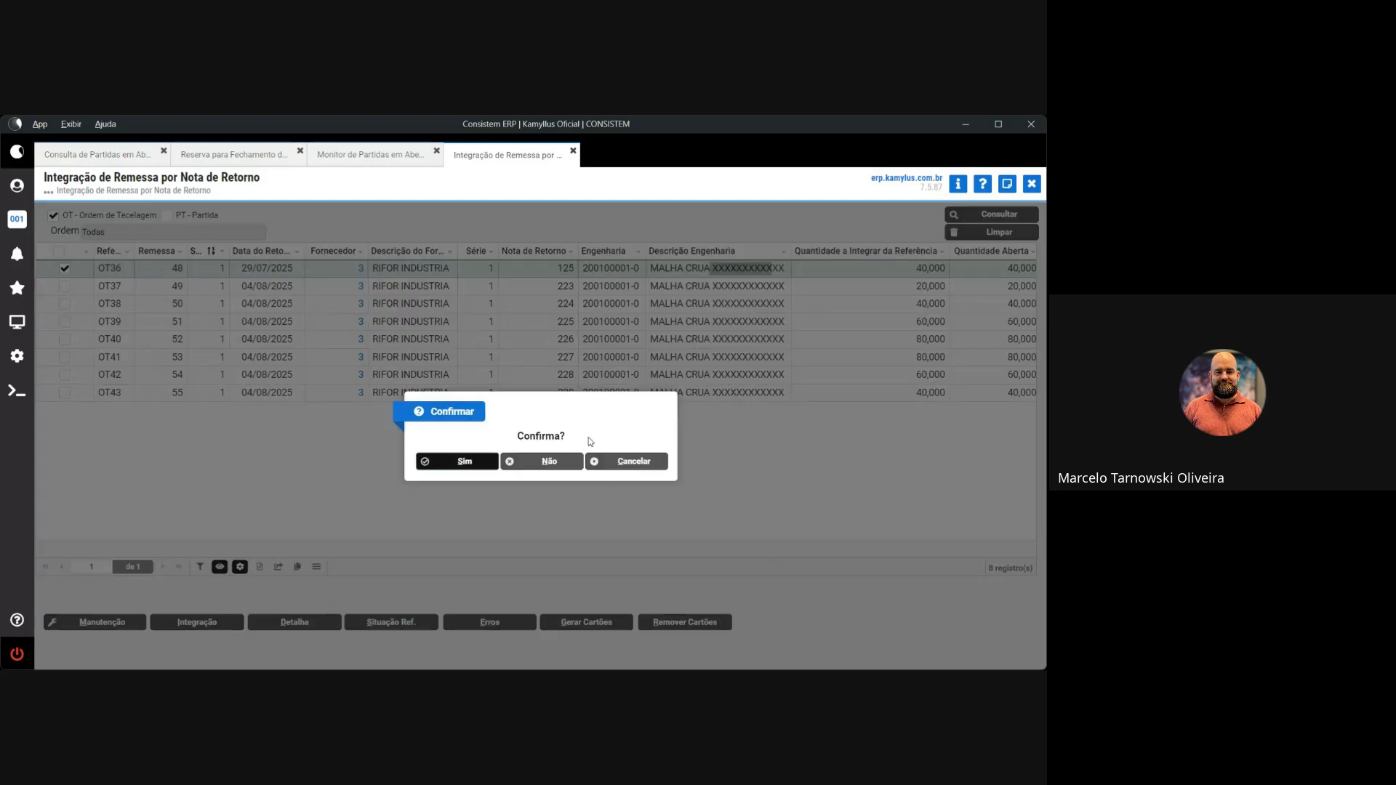
left_click(469, 459)
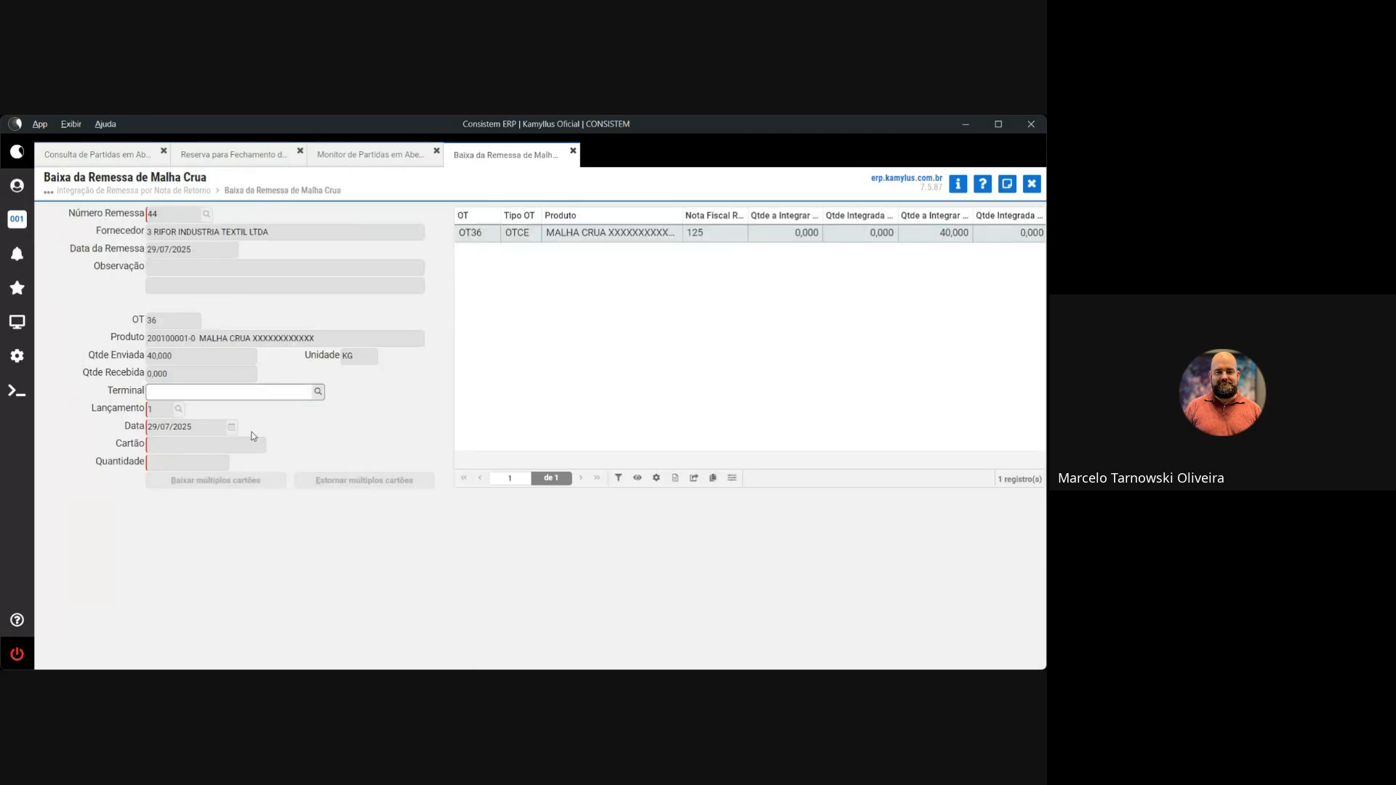
Look up the Terminais (Cru) list, which shows only 1 PESAGEM CRU
left_click(318, 393)
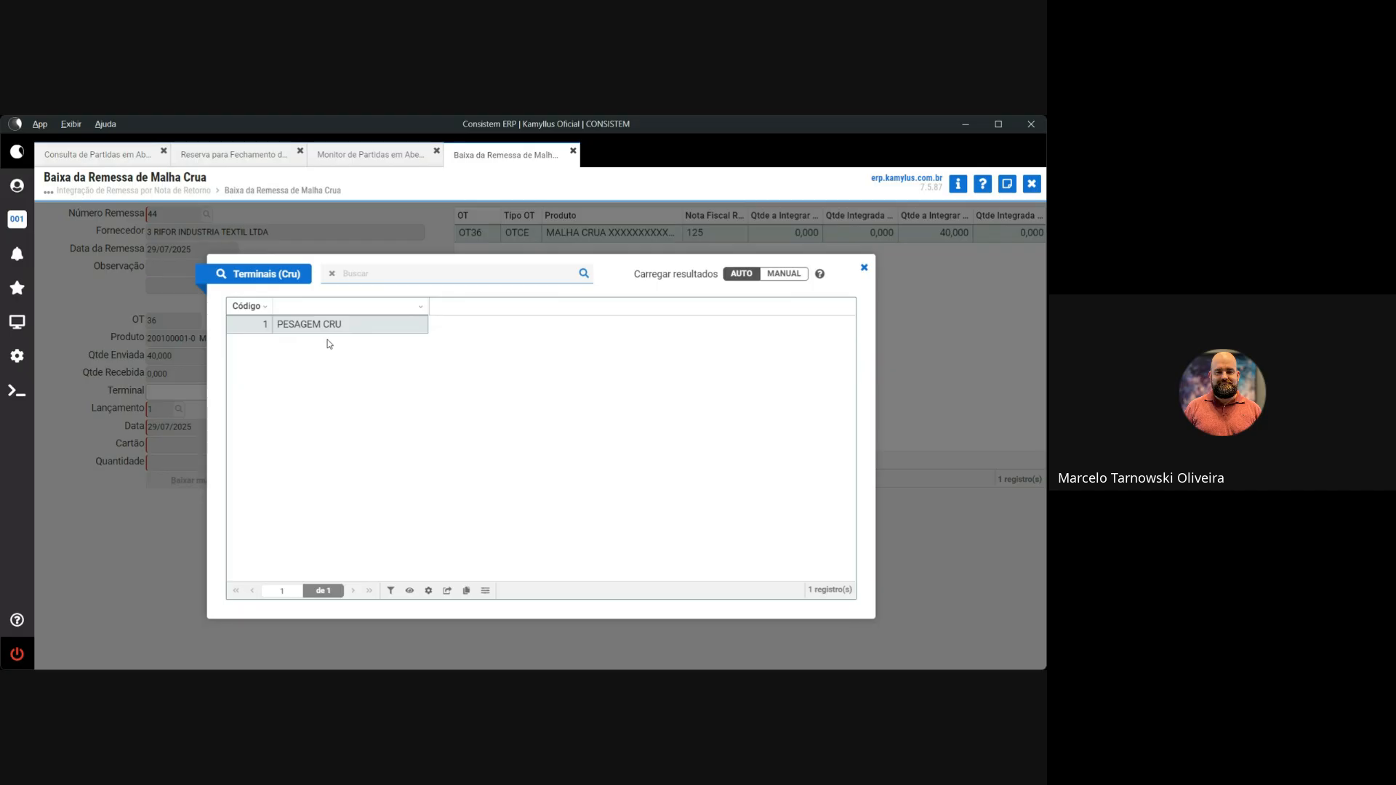
Choose terminal 1 PESAGEM CRU, dismiss the multi-card no-data warning, and start the card lookup
double_click(340, 325)
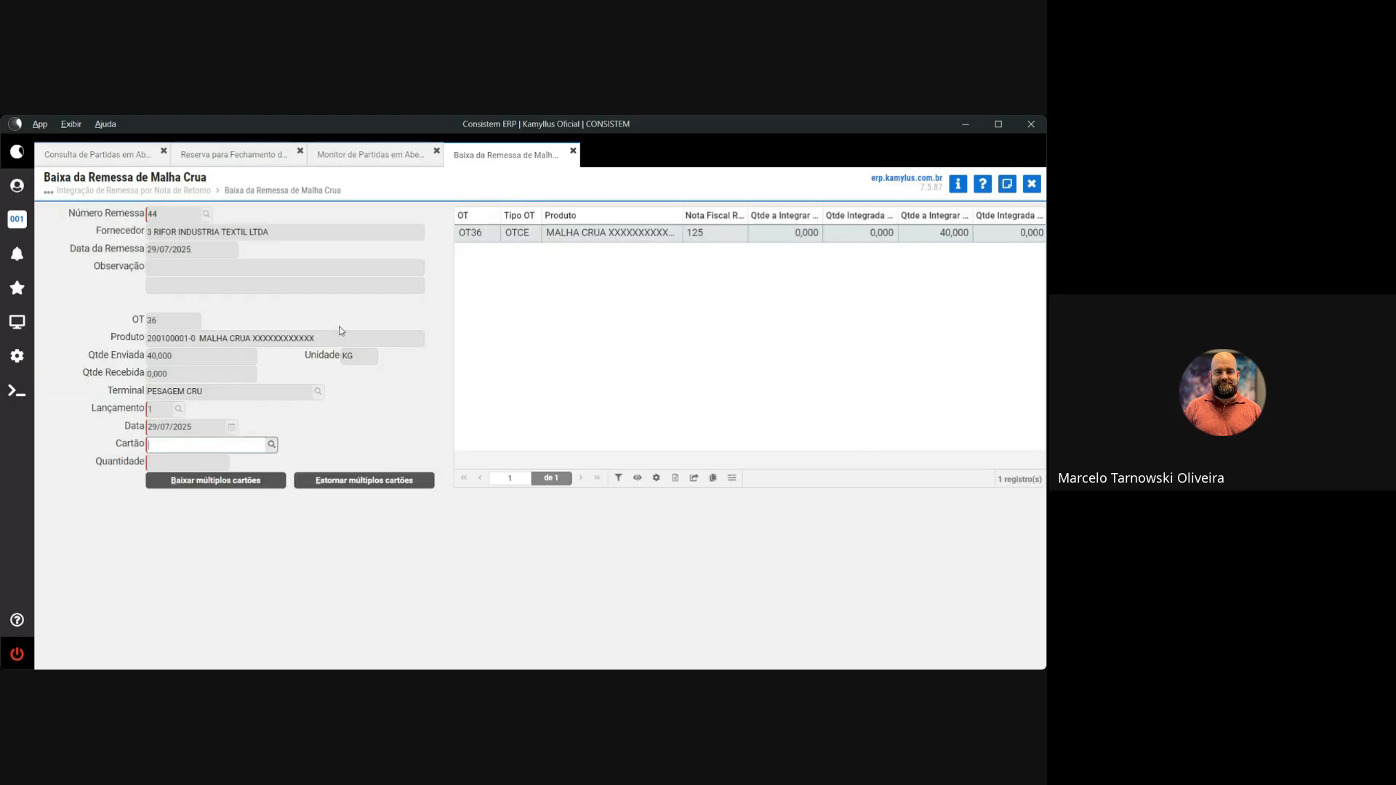
left_click(263, 479)
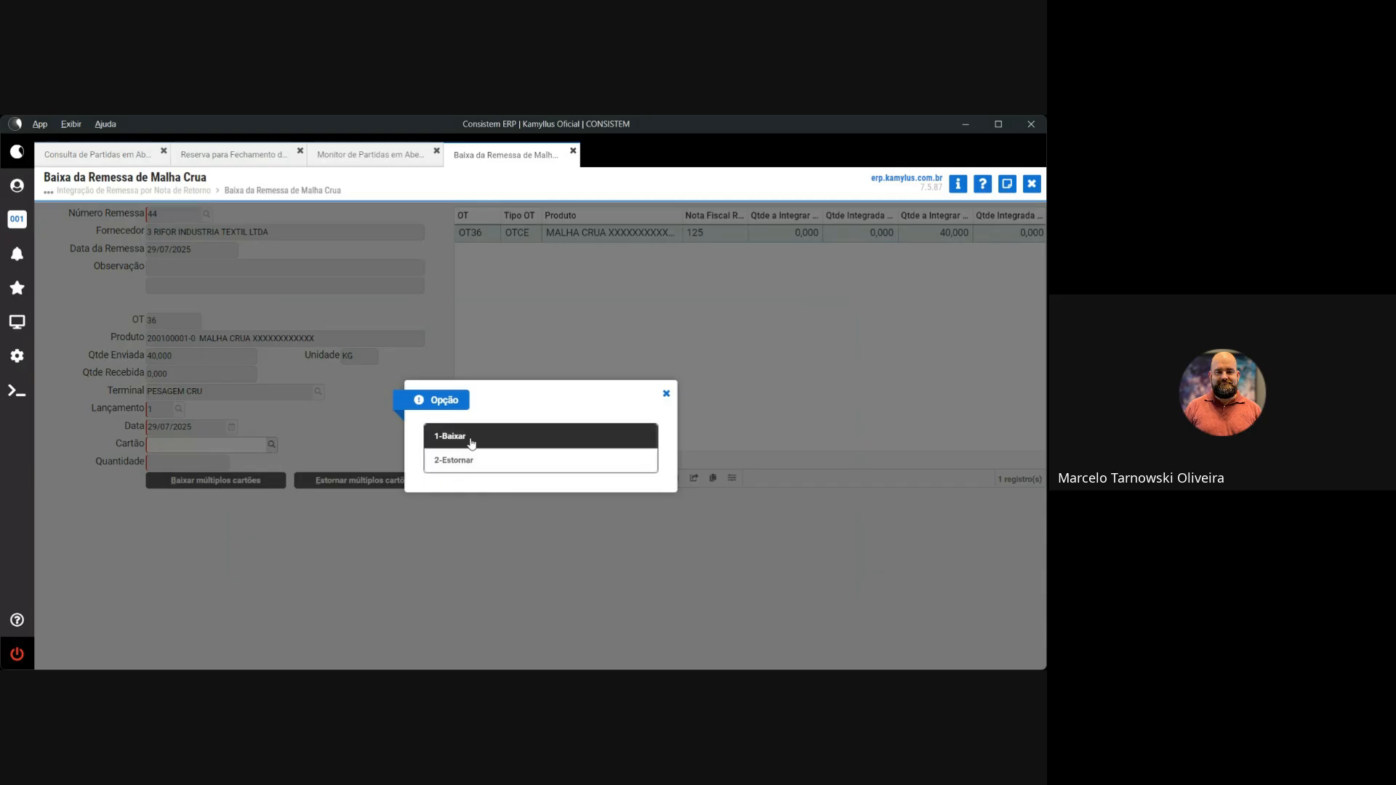
left_click(469, 462)
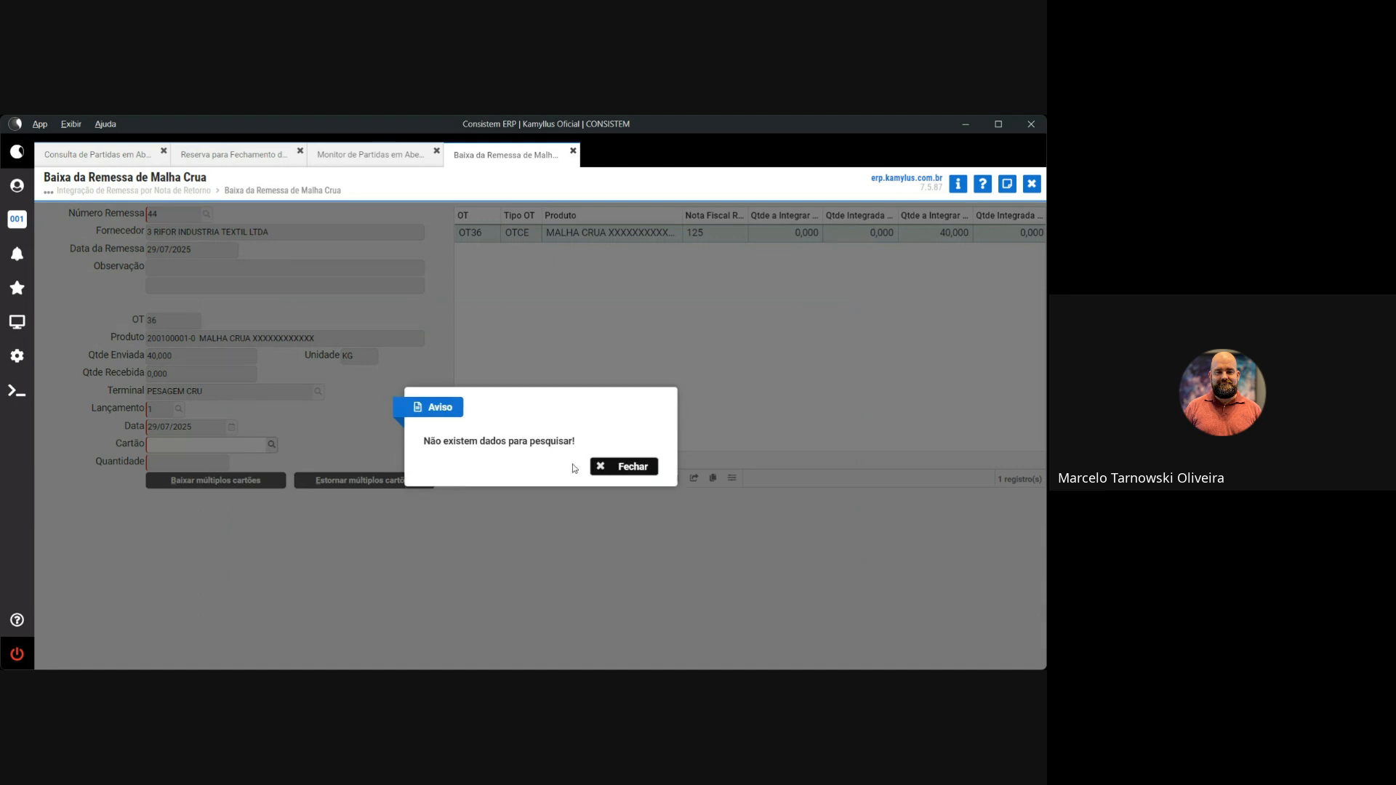
left_click(618, 469)
left_click(271, 447)
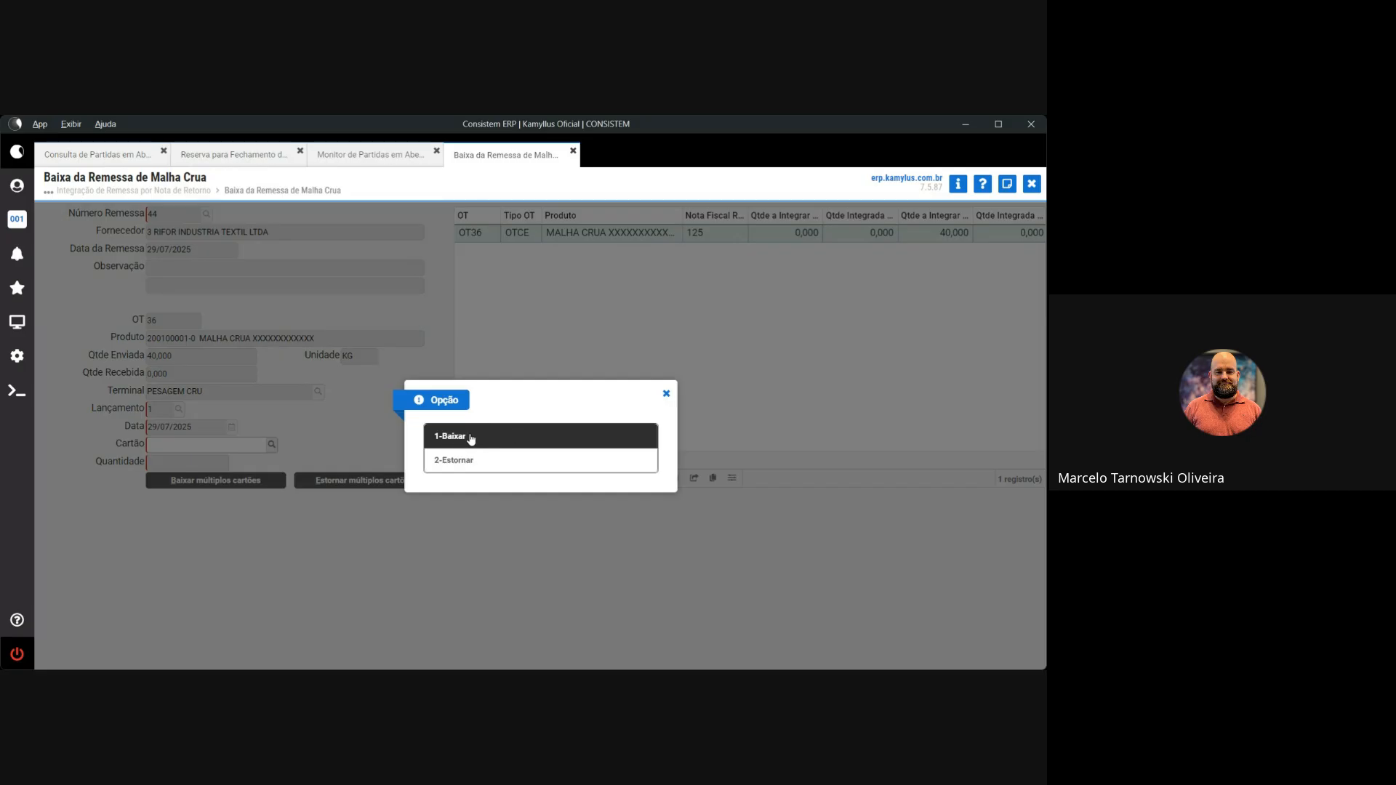
left_click(470, 436)
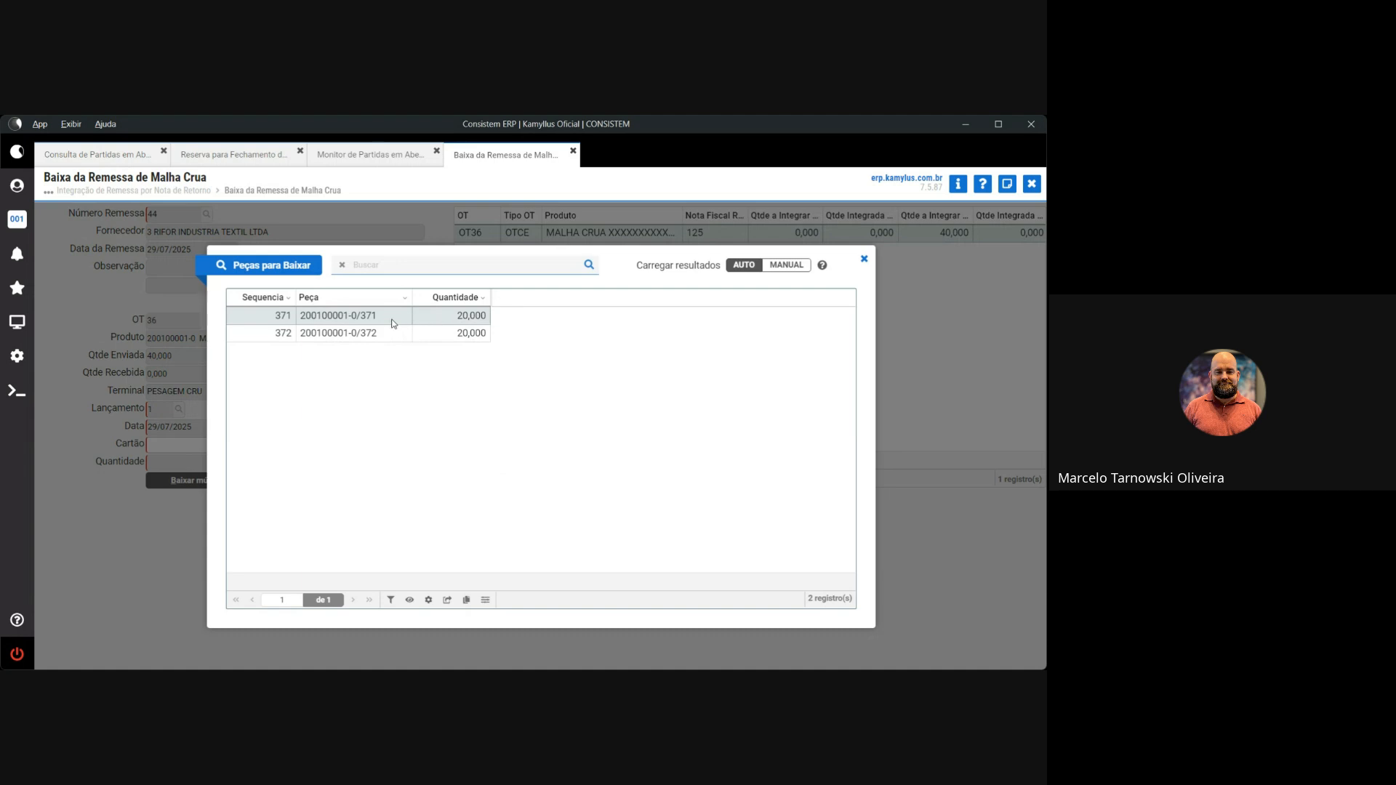
left_click_drag(378, 317, 361, 333)
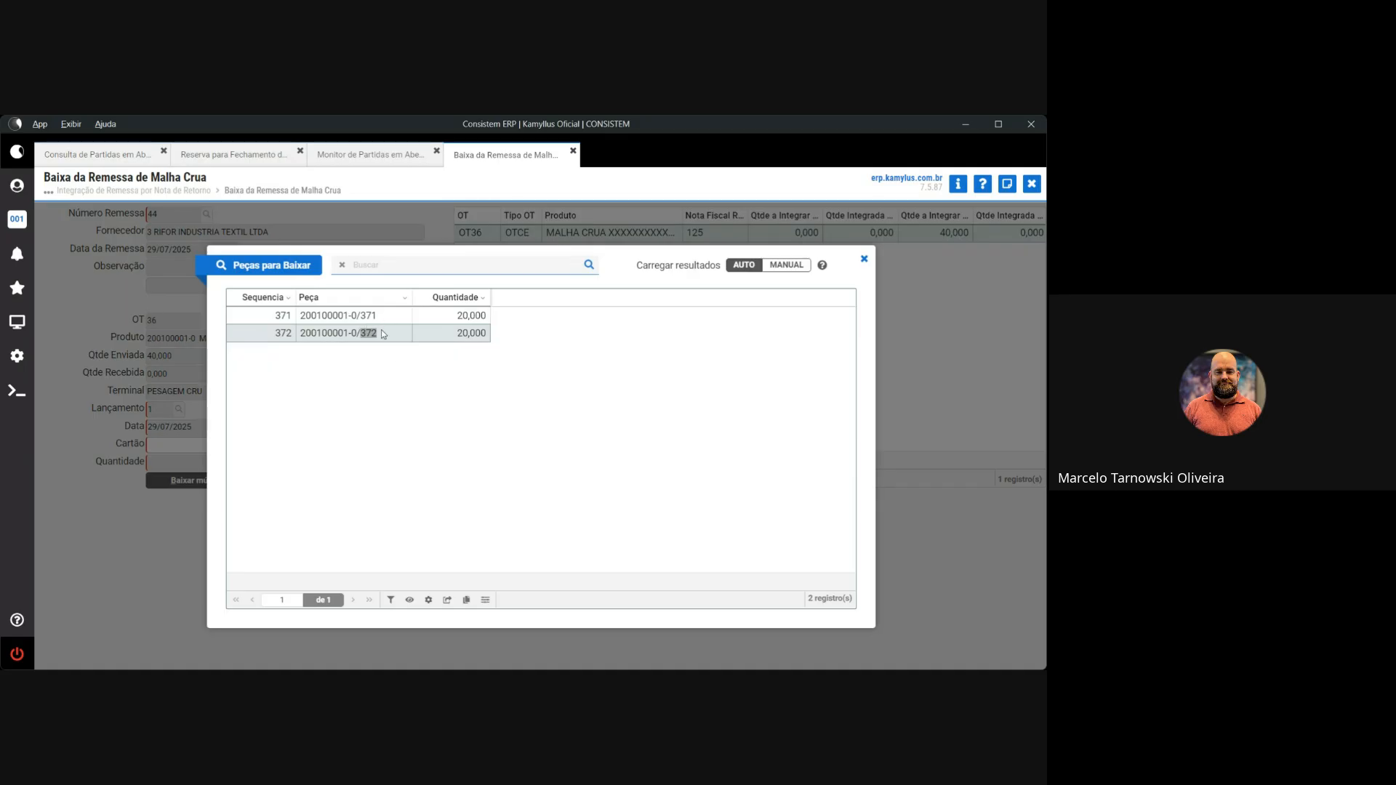
double_click(385, 315)
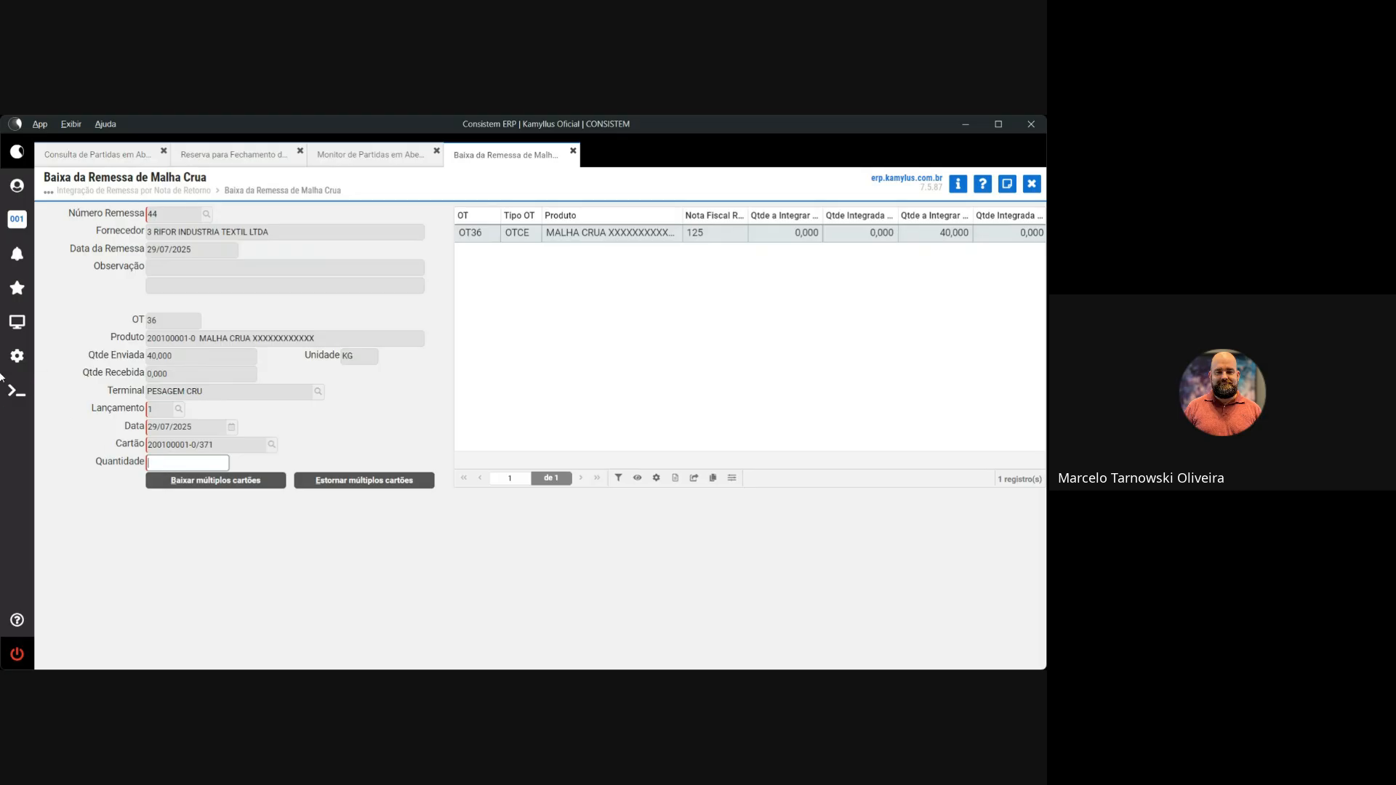
type("20")
key("Return")
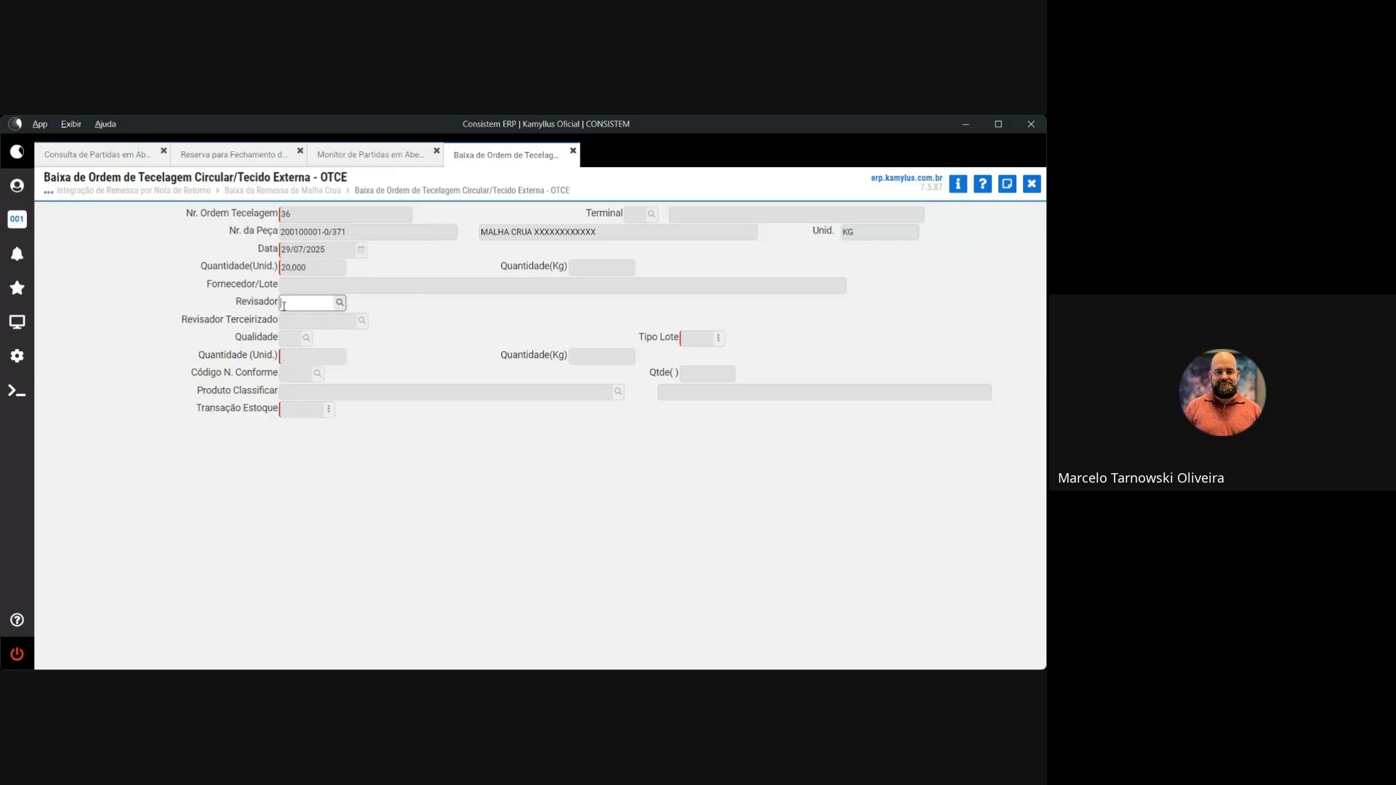
left_click_drag(234, 303, 275, 303)
Open Cadastro de Revisor via 'cad rev' and load active reviewer code 1, declining deletion
left_click(17, 322)
type("cad rev")
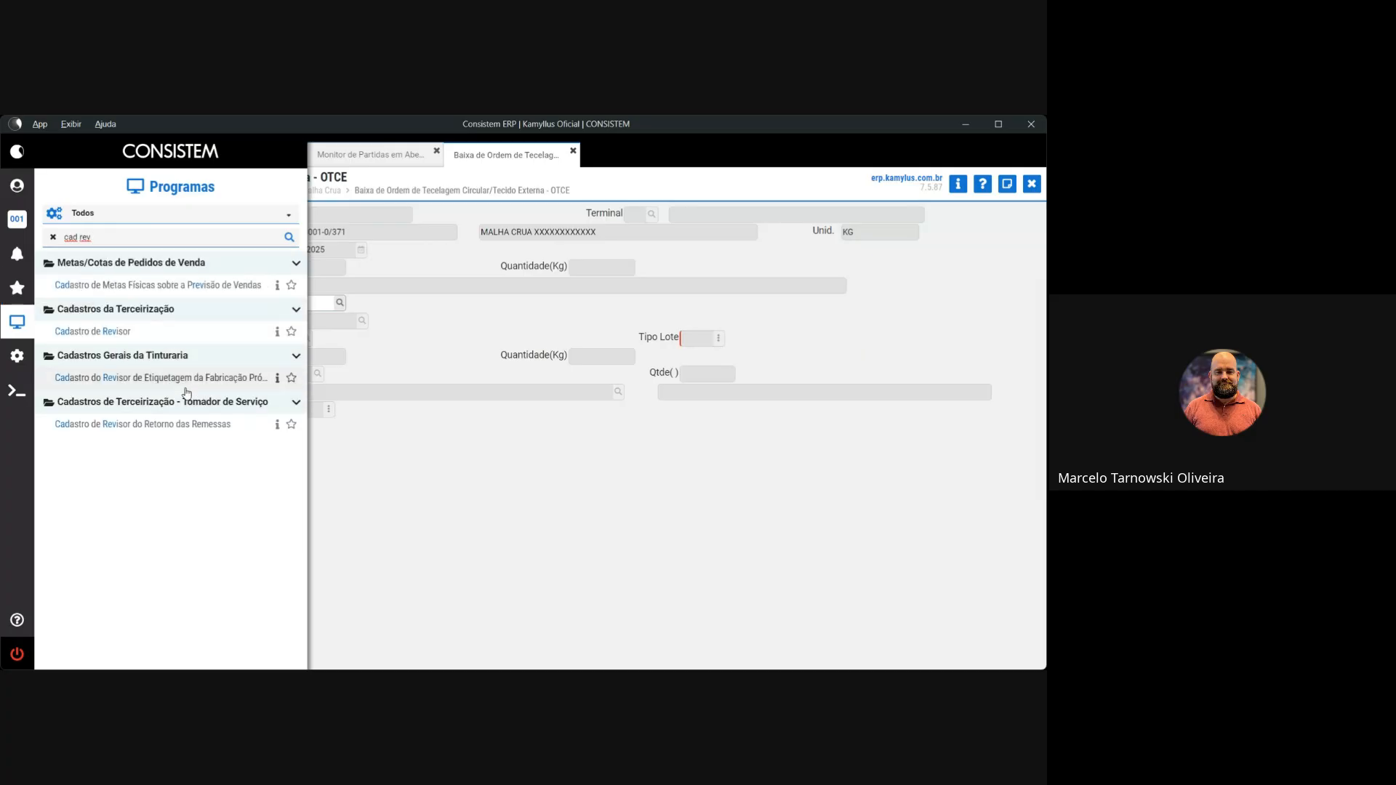
left_click(177, 424)
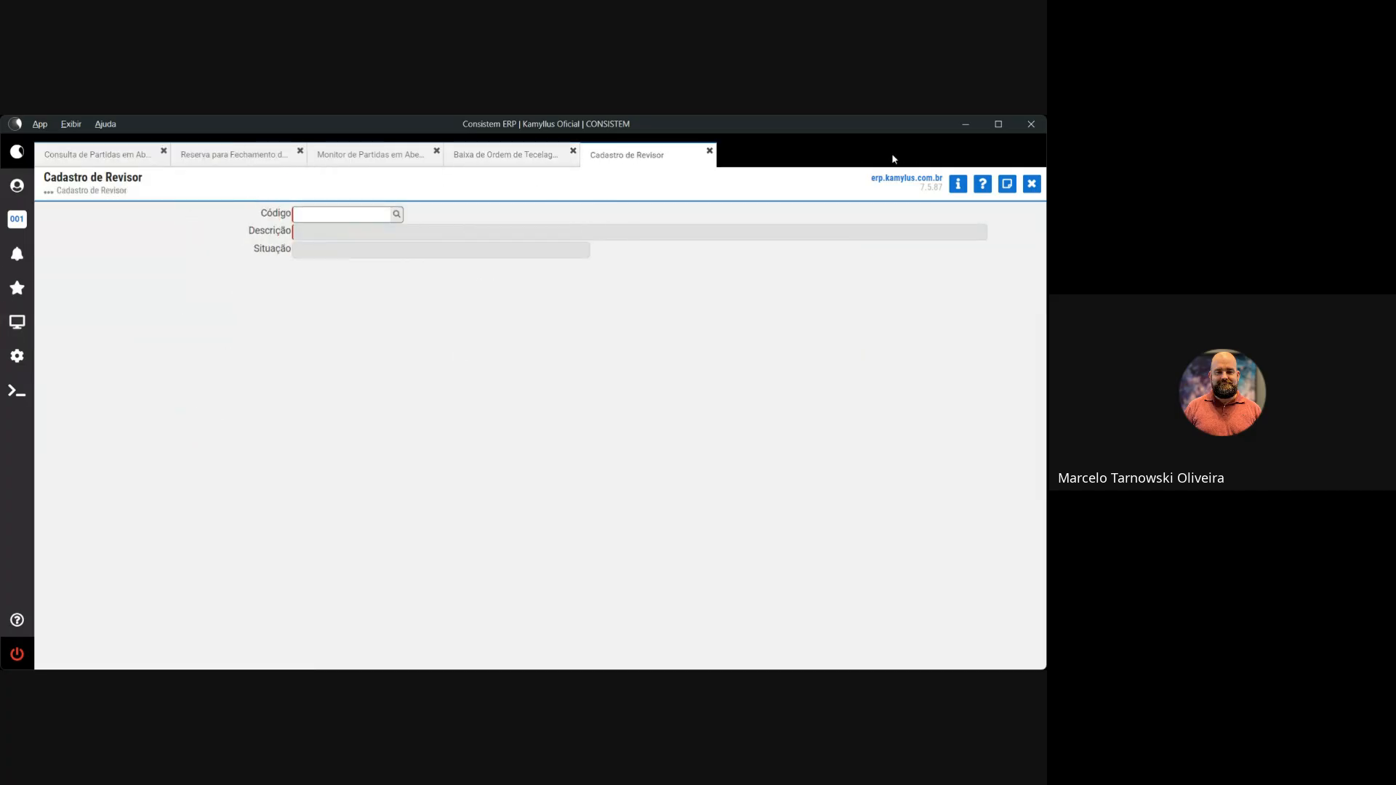
left_click(957, 184)
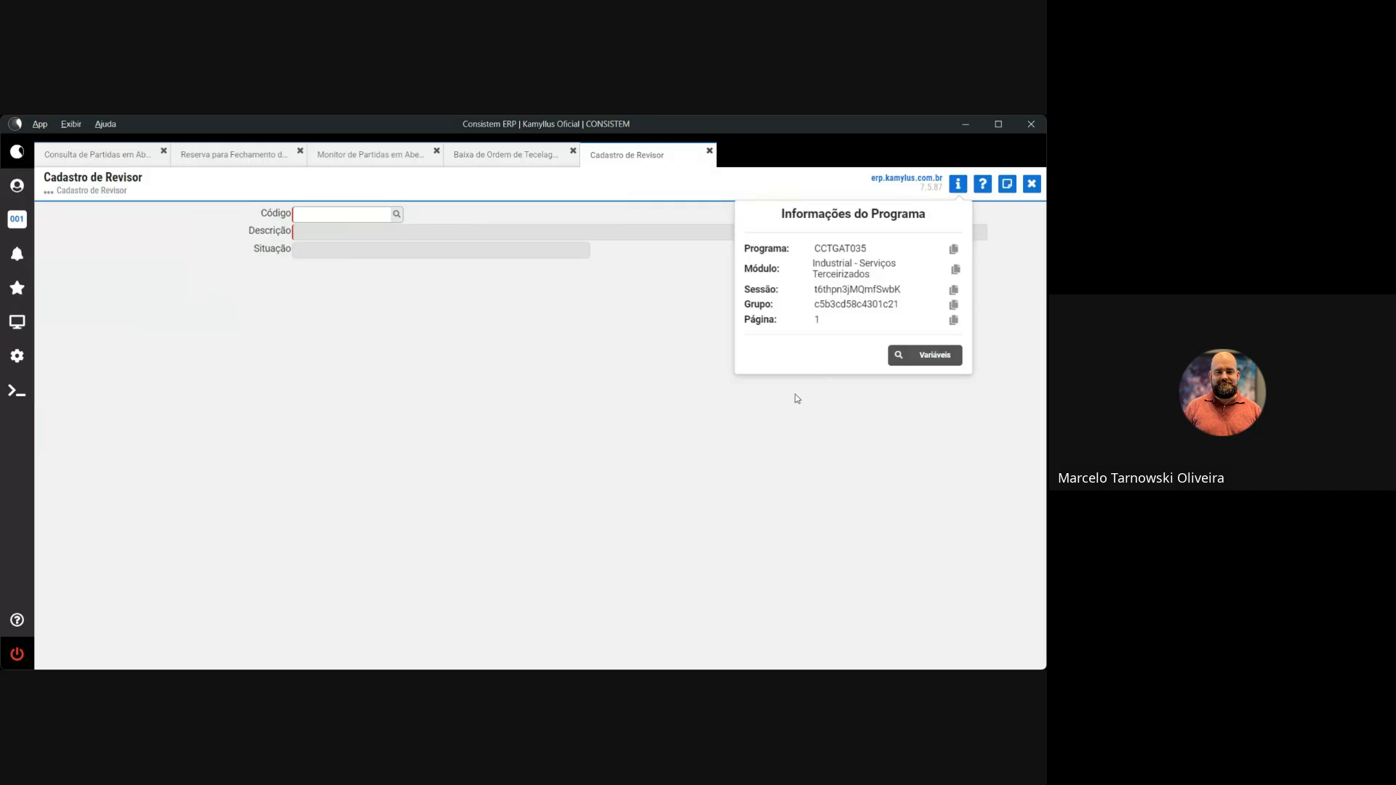
left_click(397, 214)
double_click(351, 325)
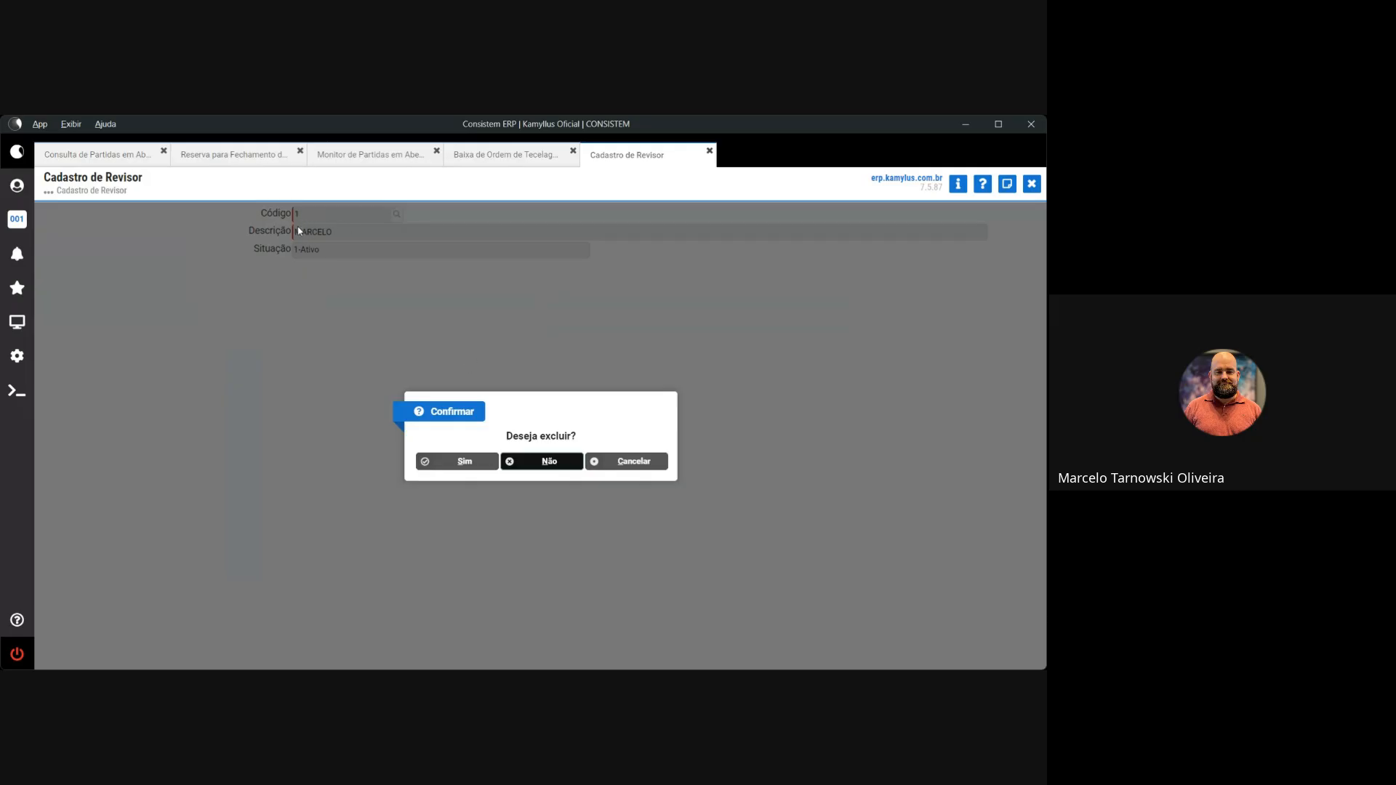
left_click(527, 466)
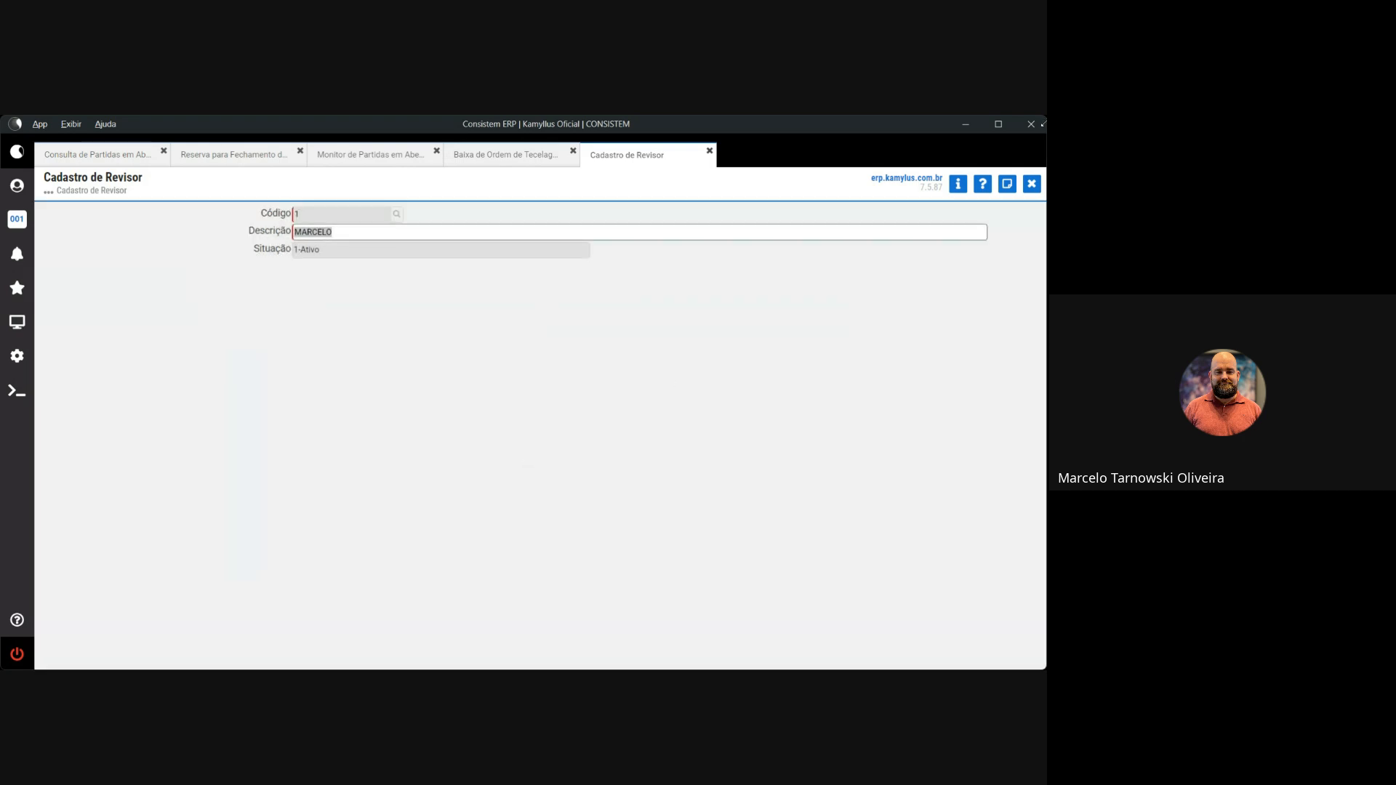
Close Cadastro de Revisor, find no reviewers in the Revisador lookup, and move on to Qualidade
left_click(1031, 183)
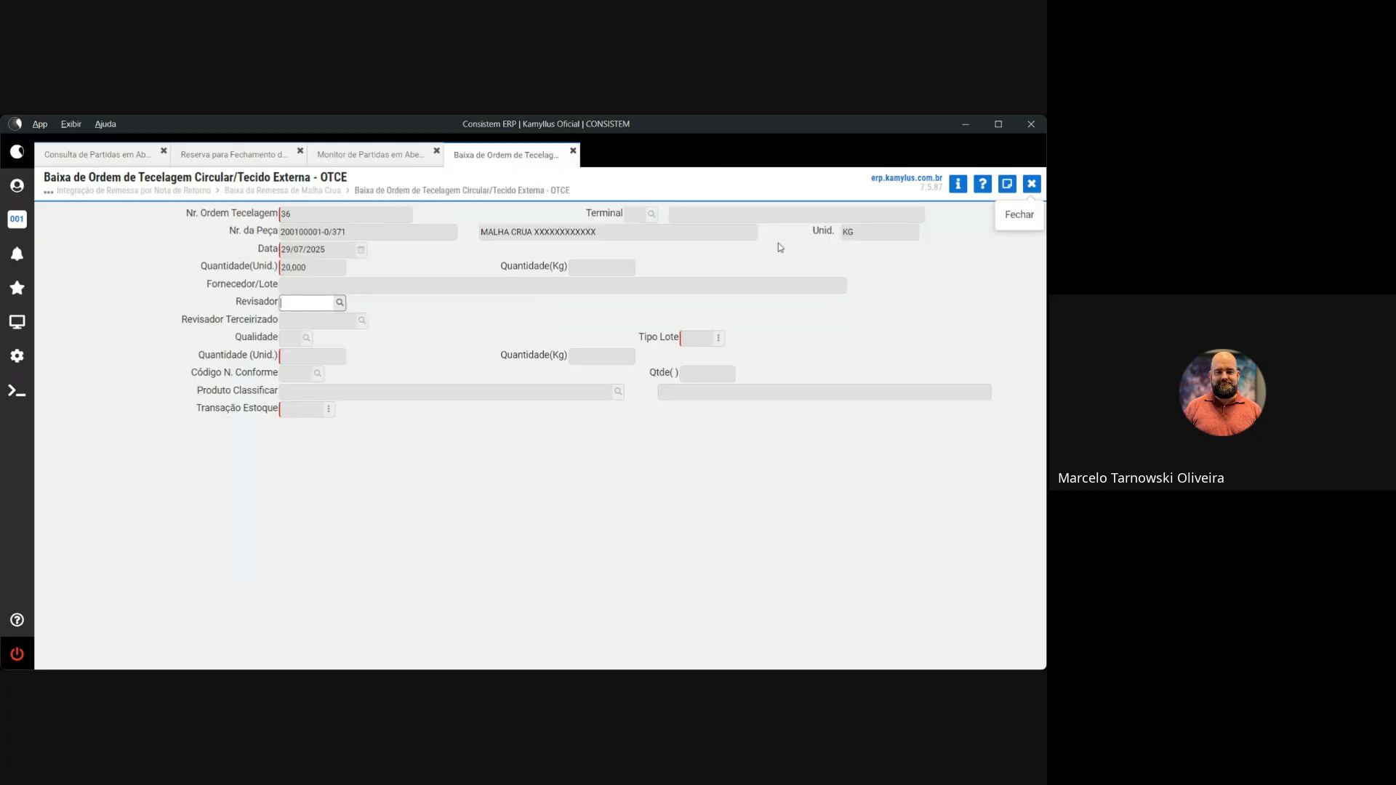
left_click(339, 302)
left_click(623, 467)
left_click(339, 302)
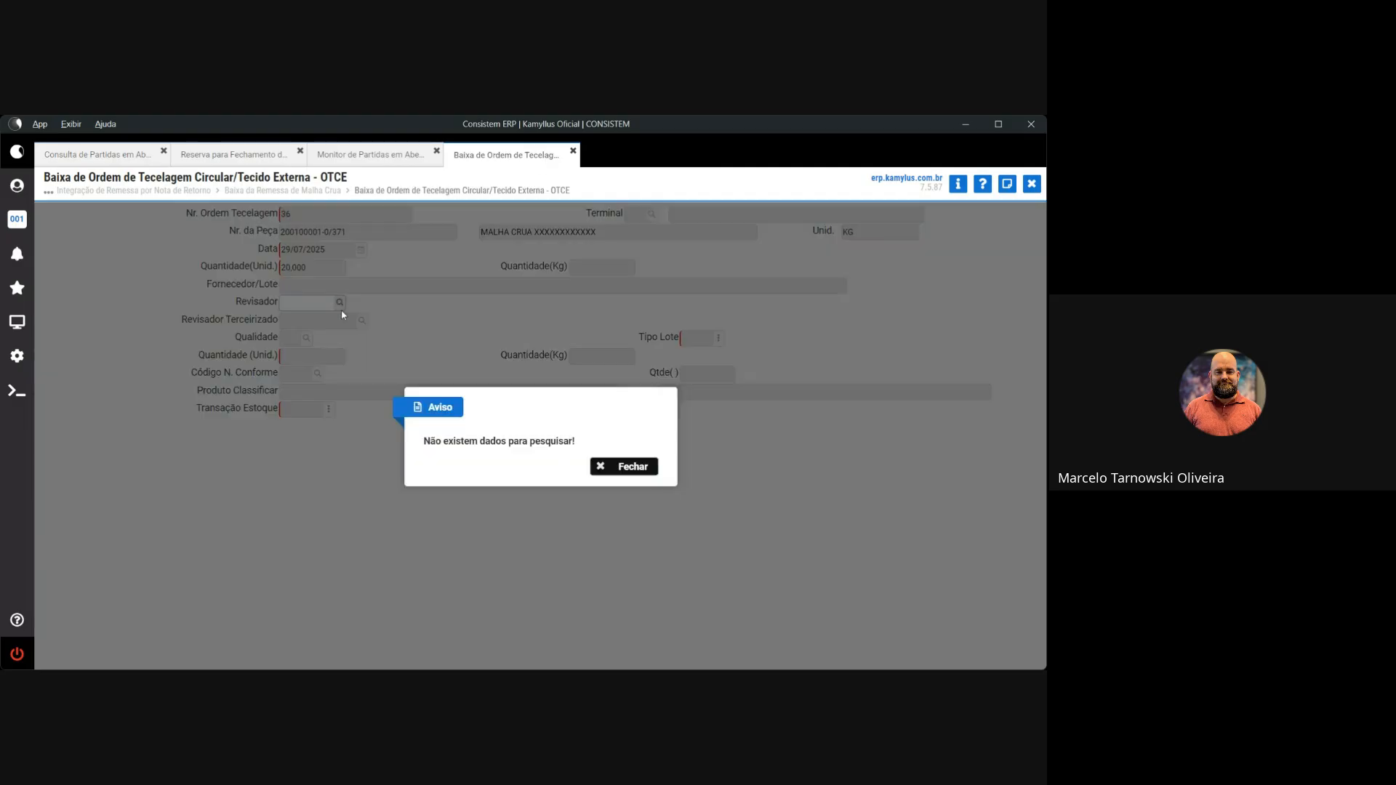
left_click(623, 467)
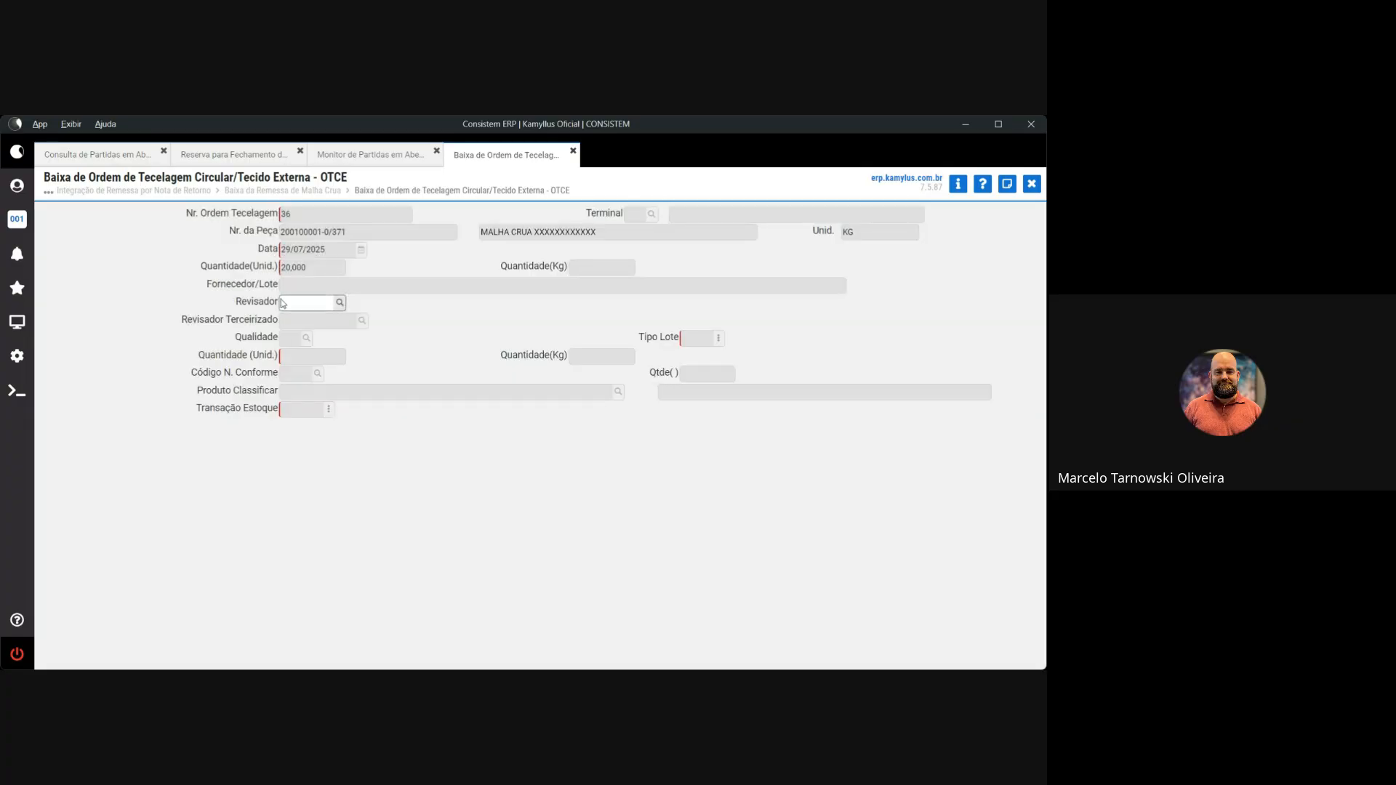
left_click(339, 304)
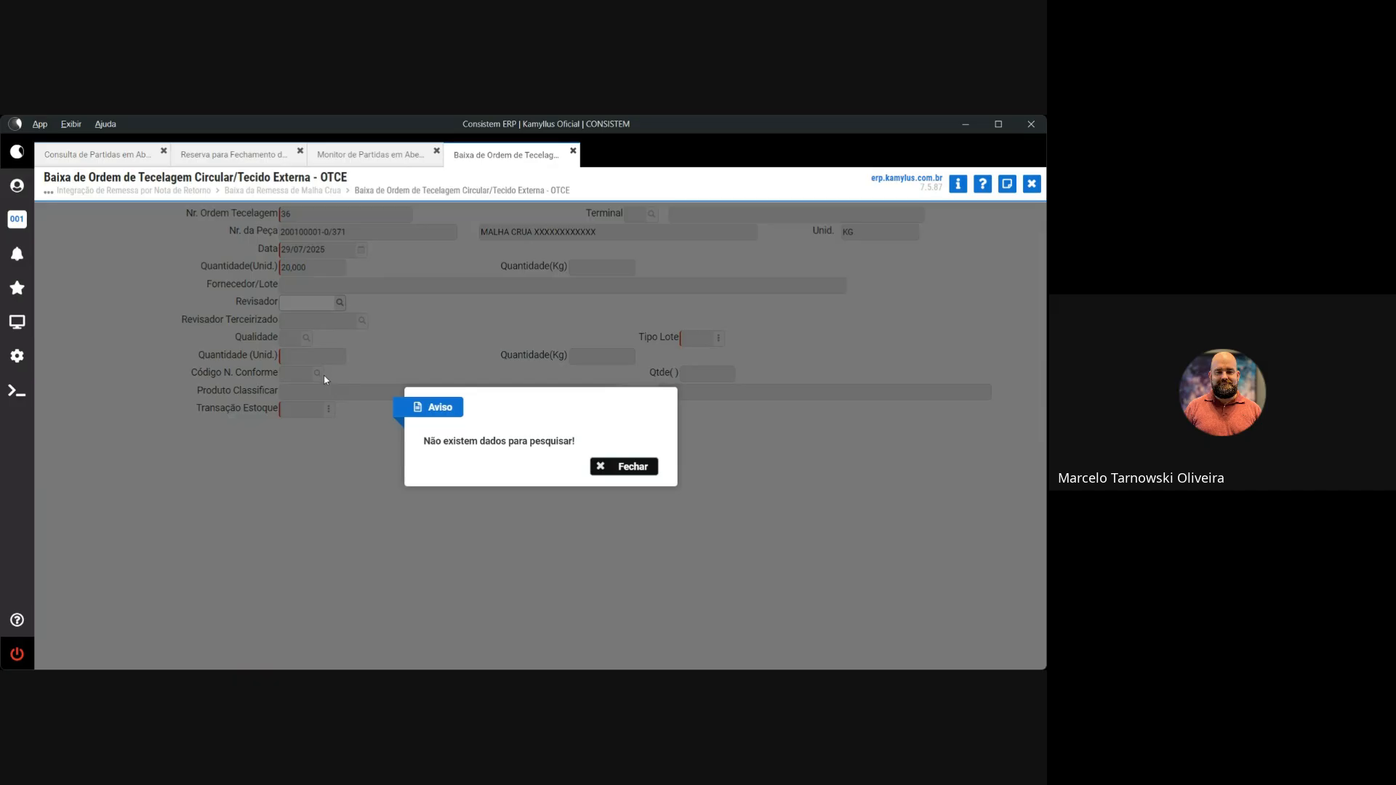
left_click(604, 466)
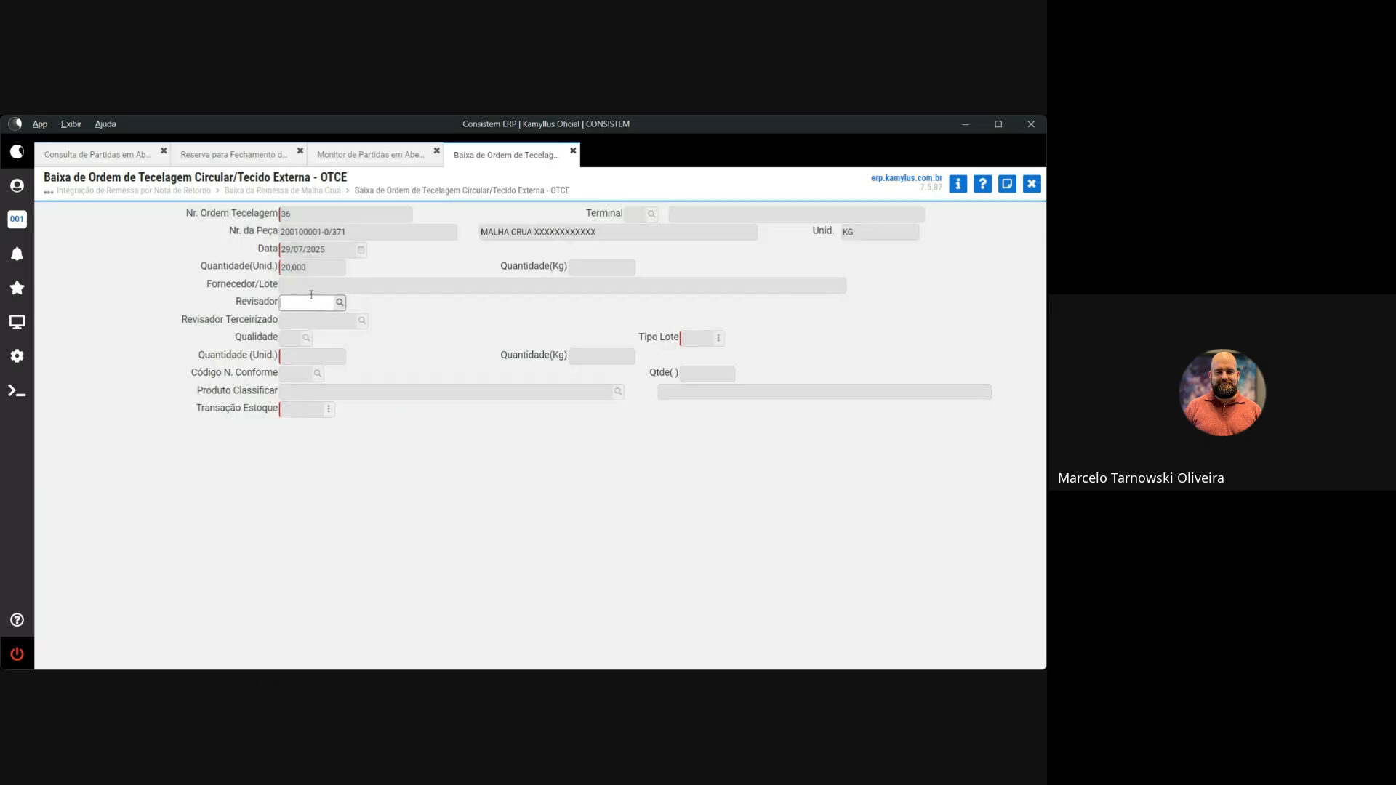
key("Tab")
Pick 1 PRIMEIRA QUALIDADE from the Qualidade lookup for the 20,000 piece of product 20.01.00001
left_click(306, 337)
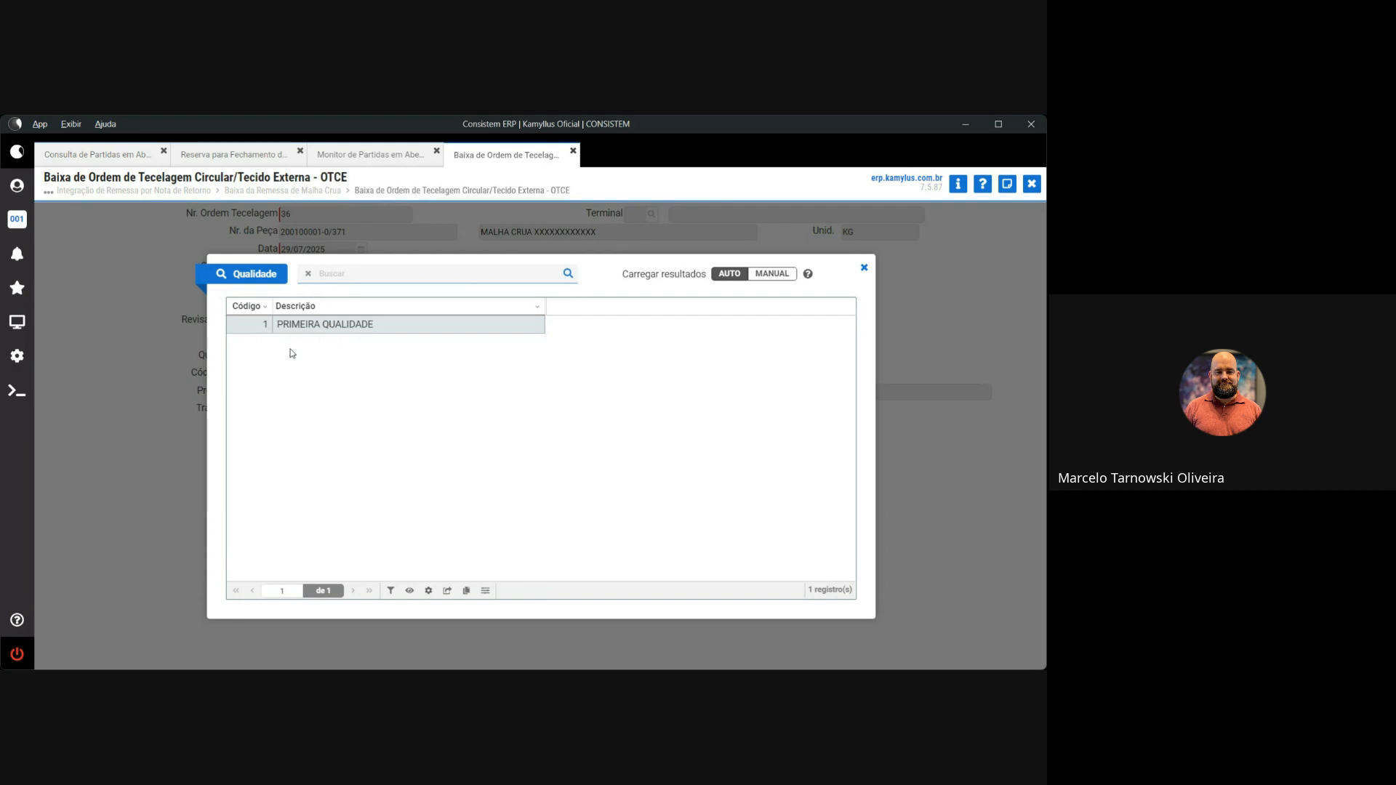
double_click(336, 325)
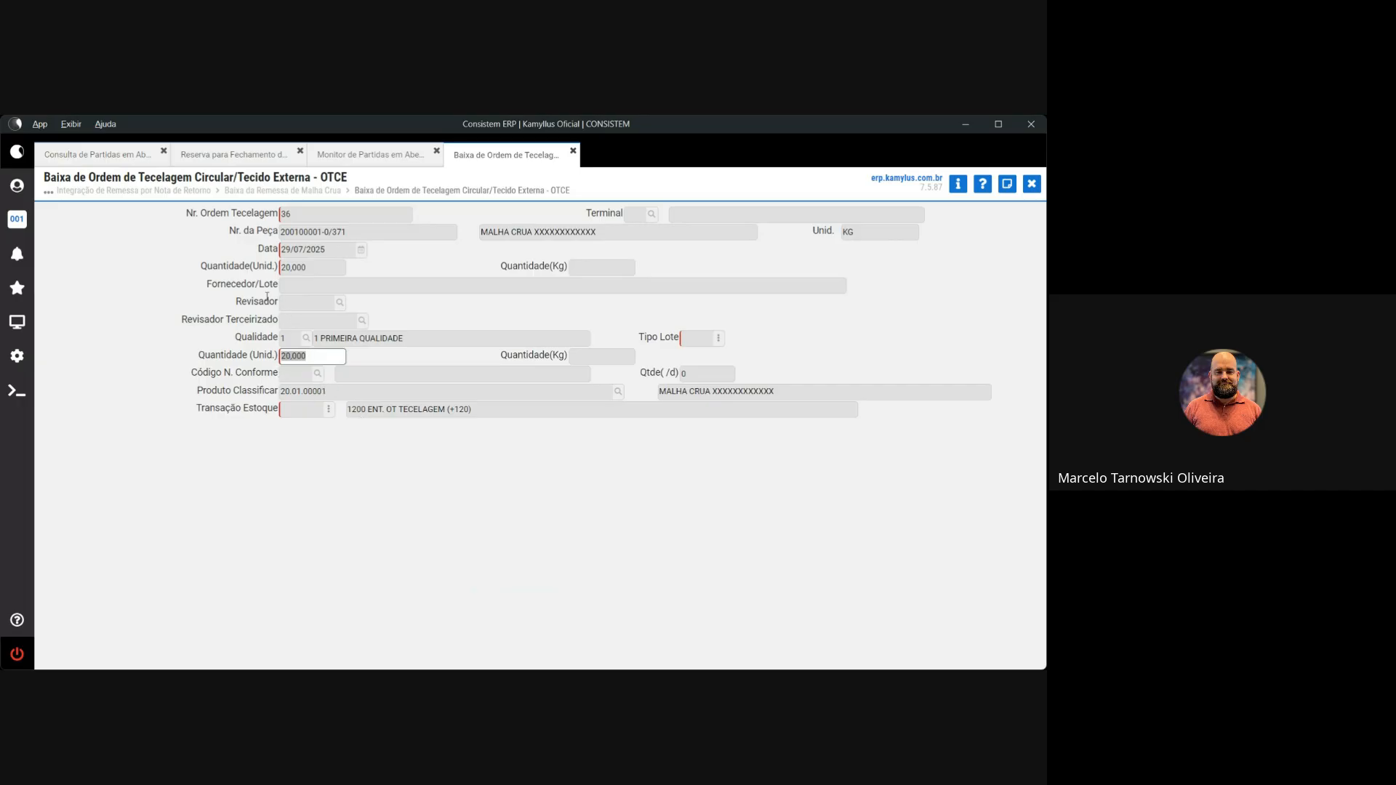
Change the piece quantity to 10, leave the non-conformity code empty, and continue to Observação
type("10")
key("Tab")
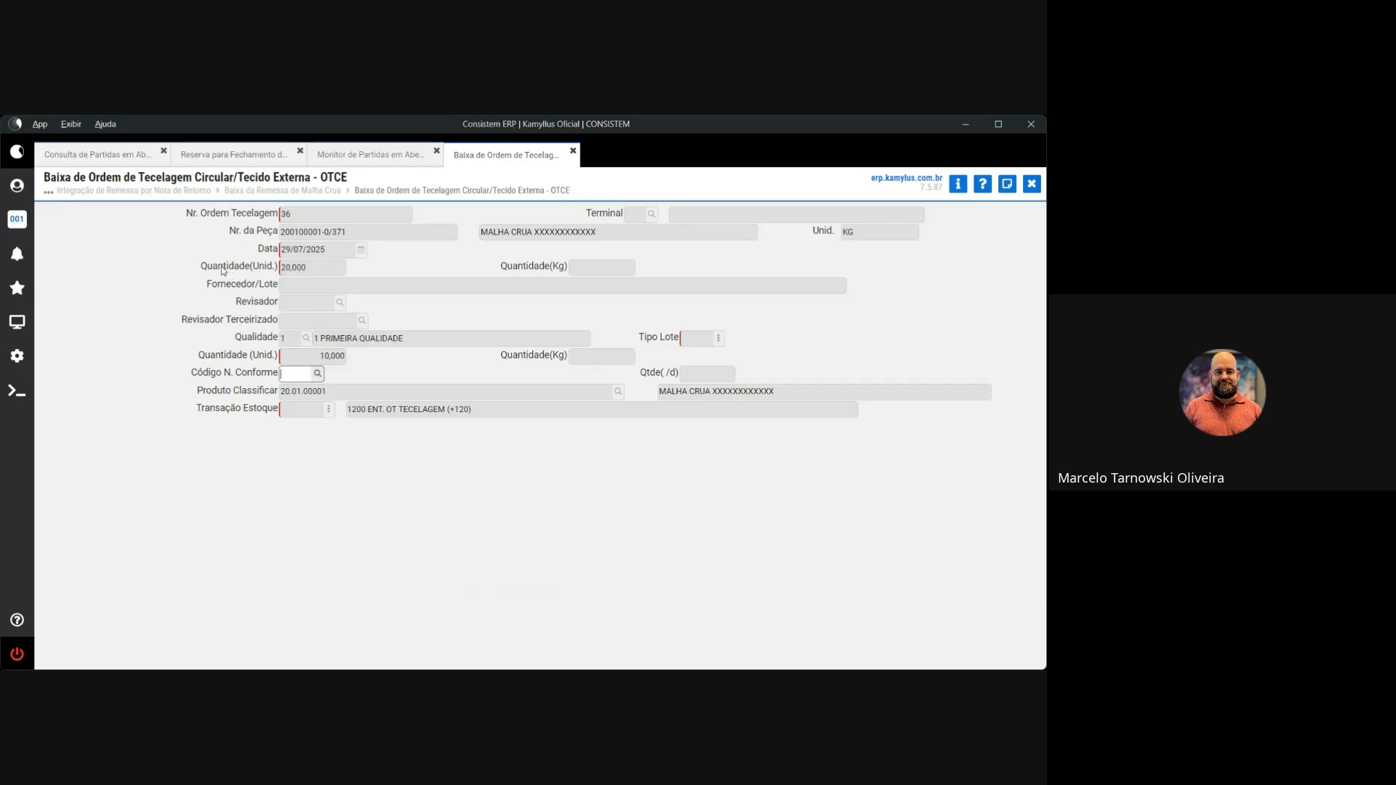
left_click(317, 374)
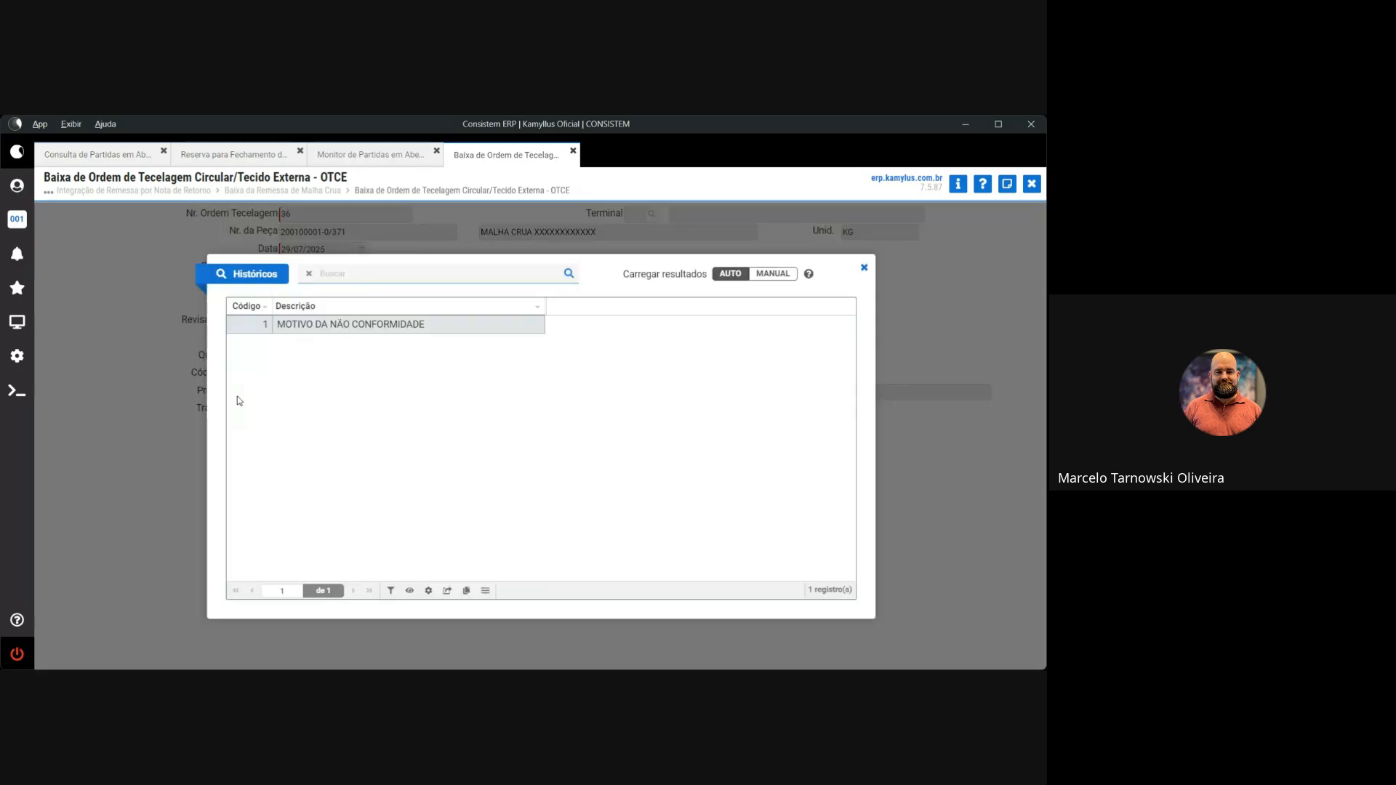
left_click(864, 267)
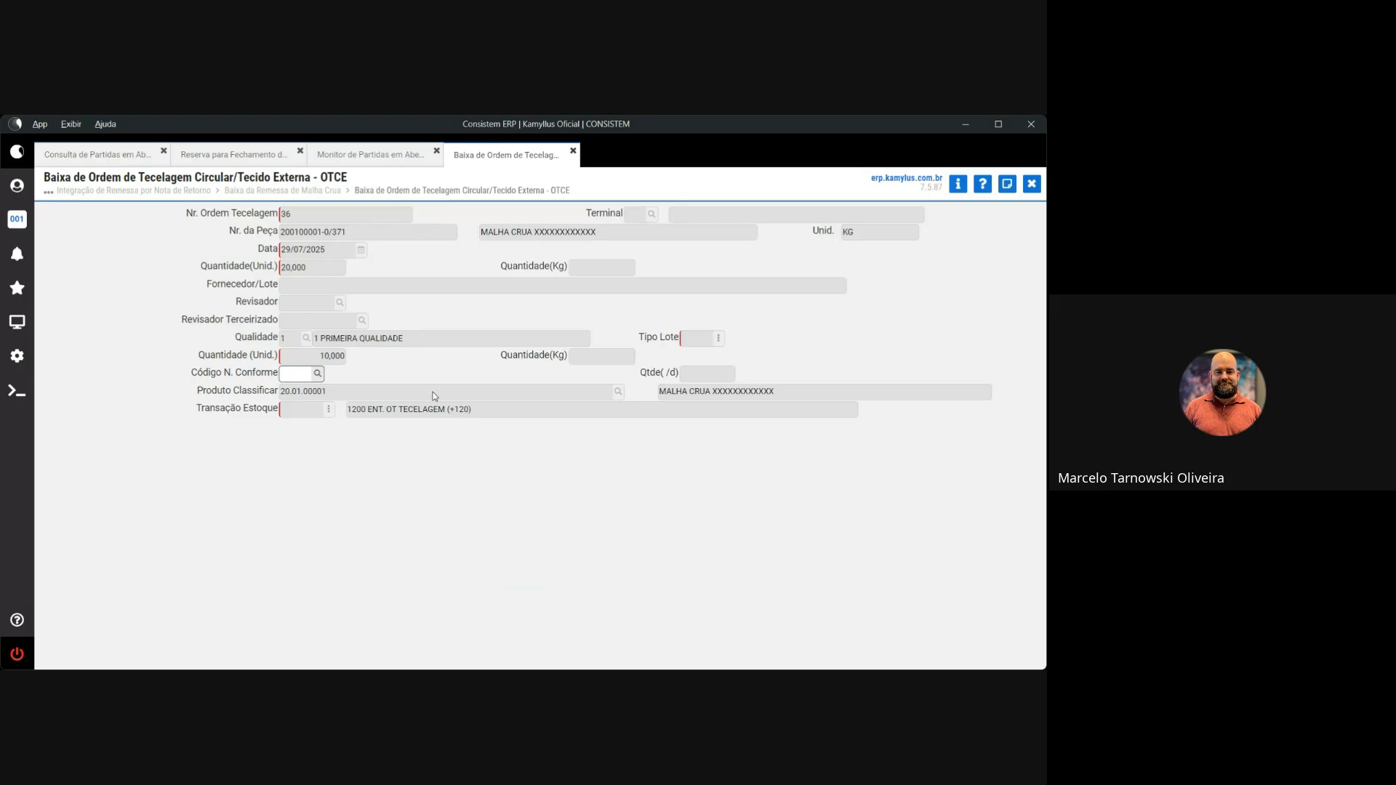
left_click_drag(471, 411, 354, 415)
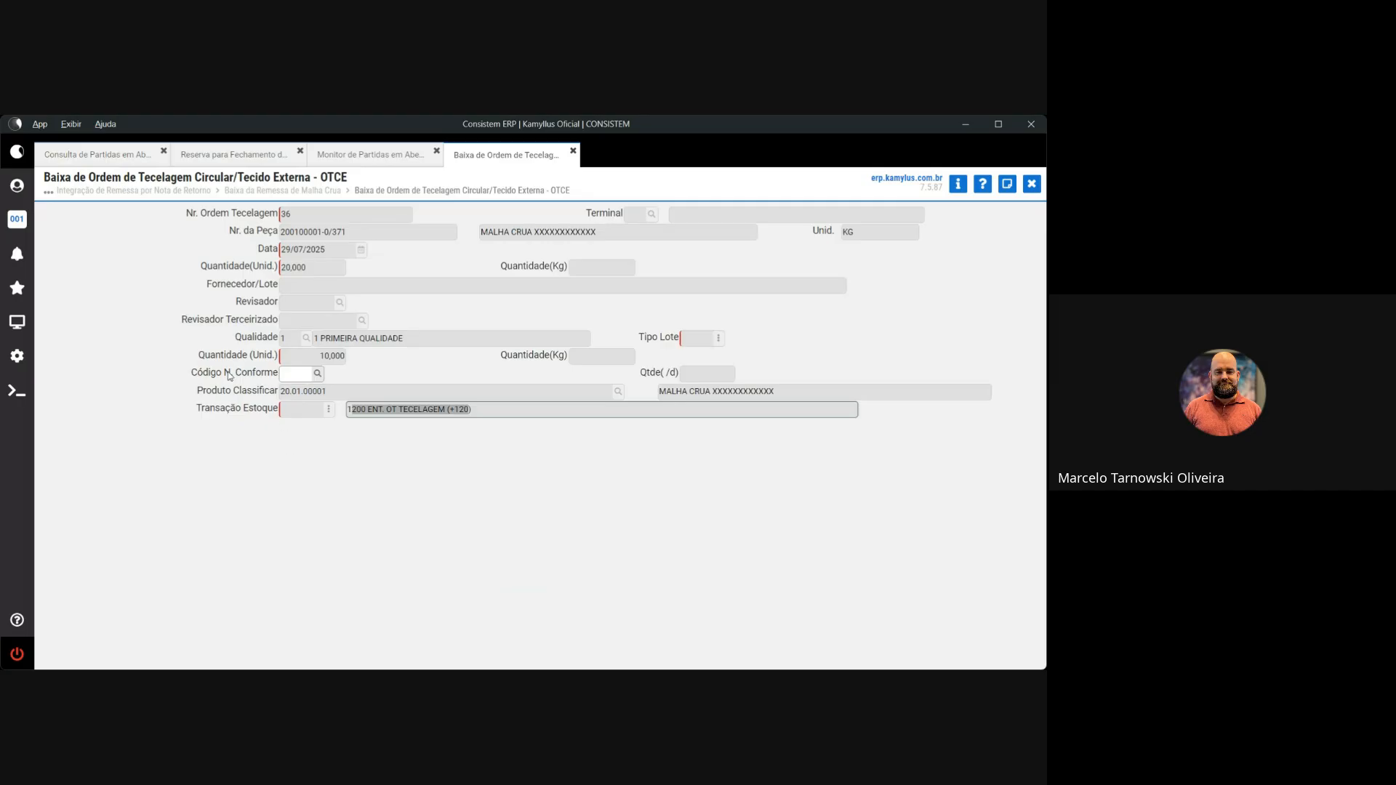
left_click(289, 375)
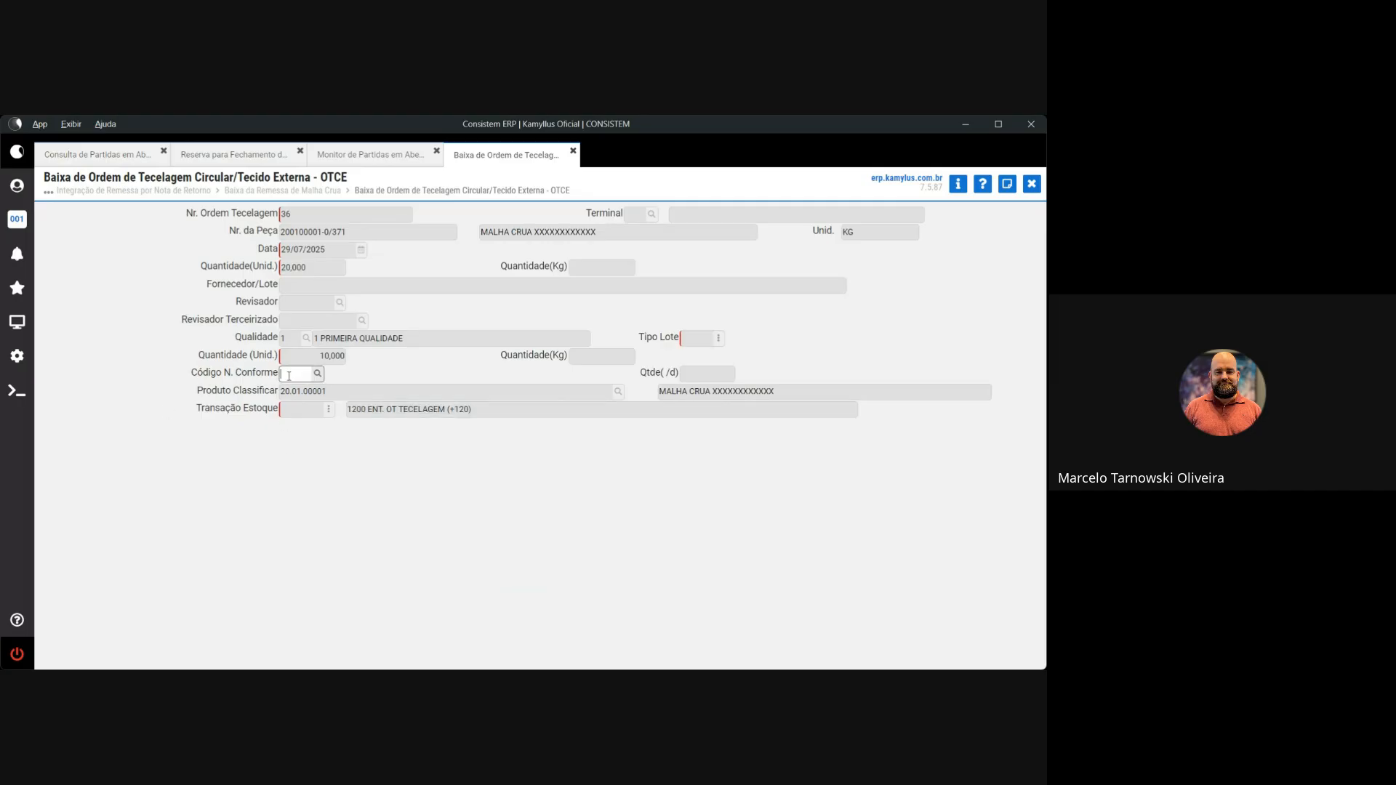
key("Return")
key("Return")
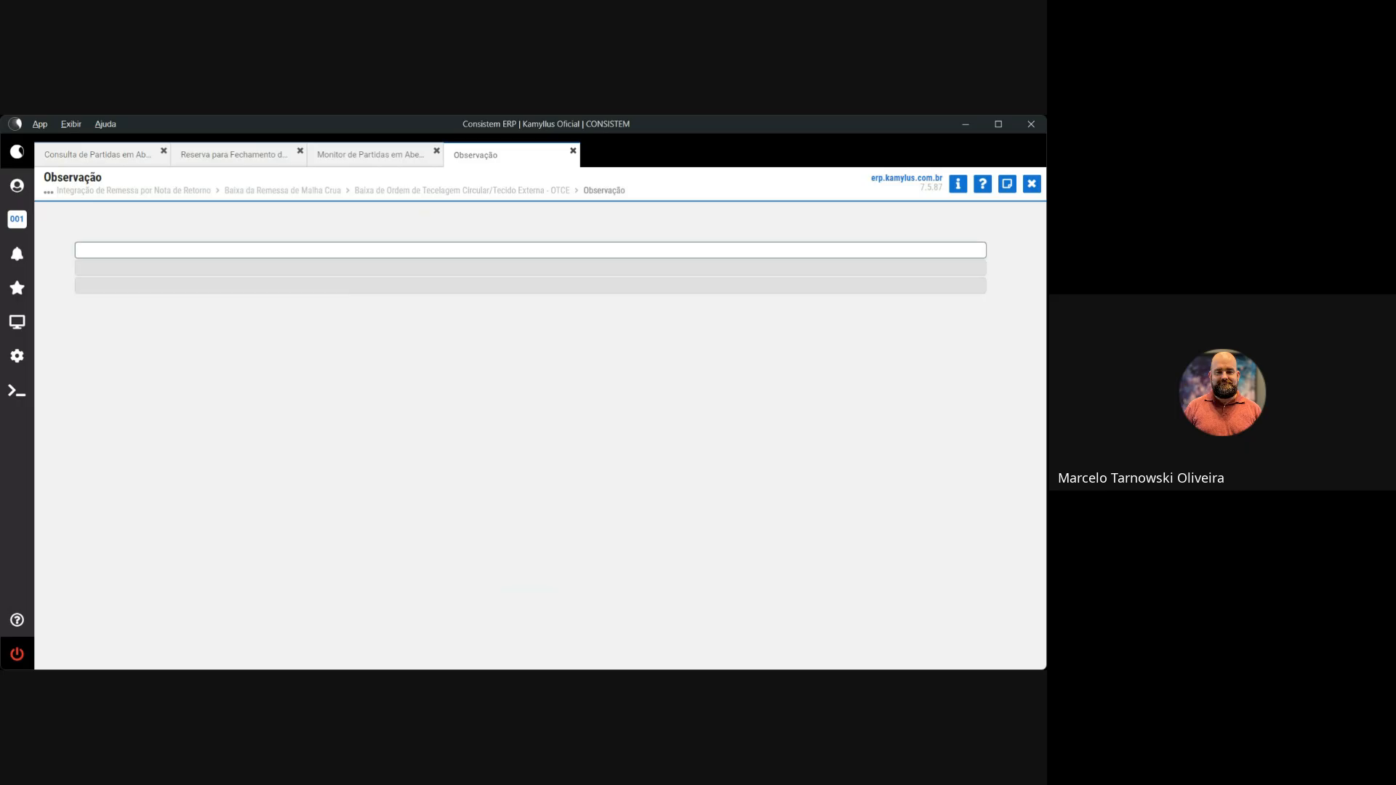
Leave Observação blank and answer Sim to Confirma Baixa da Peça?
key("Return")
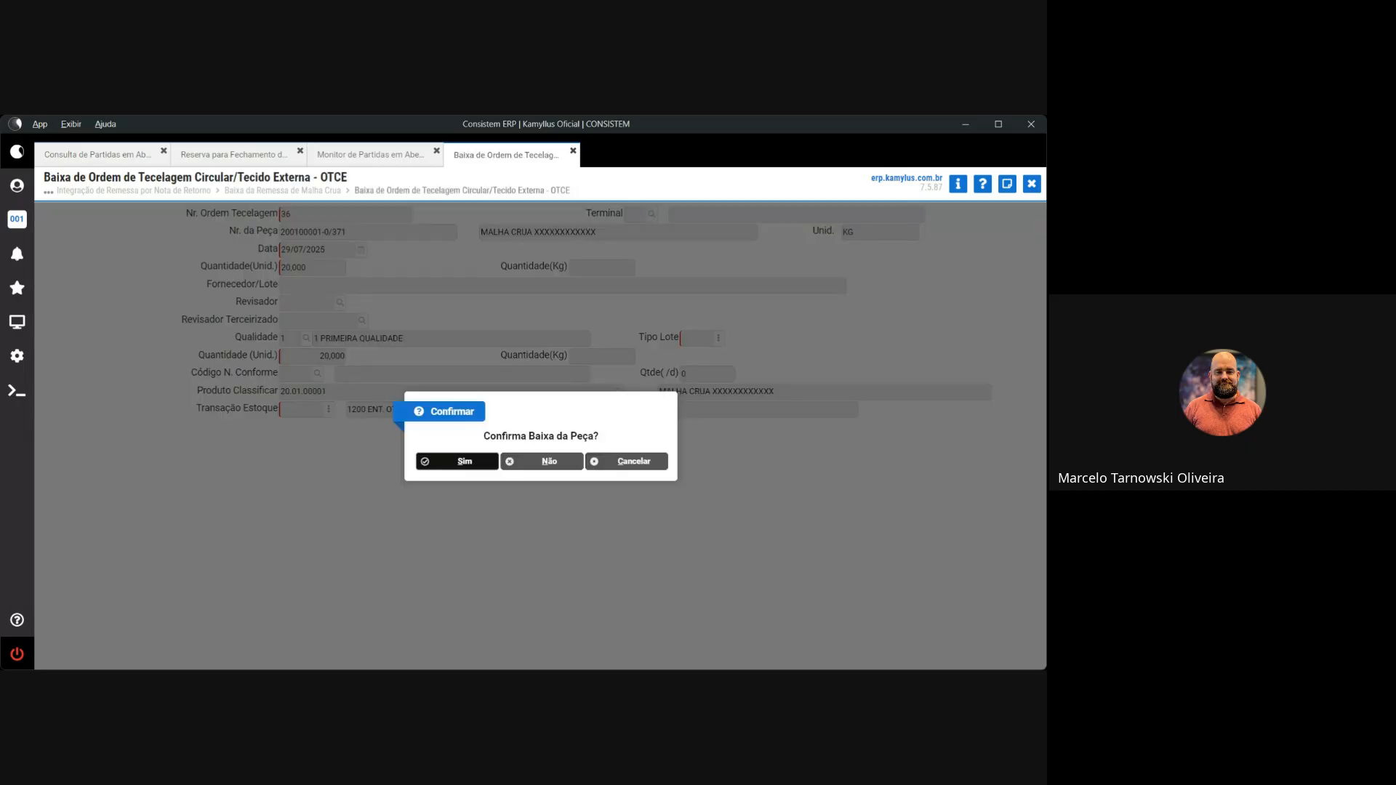
key("Return")
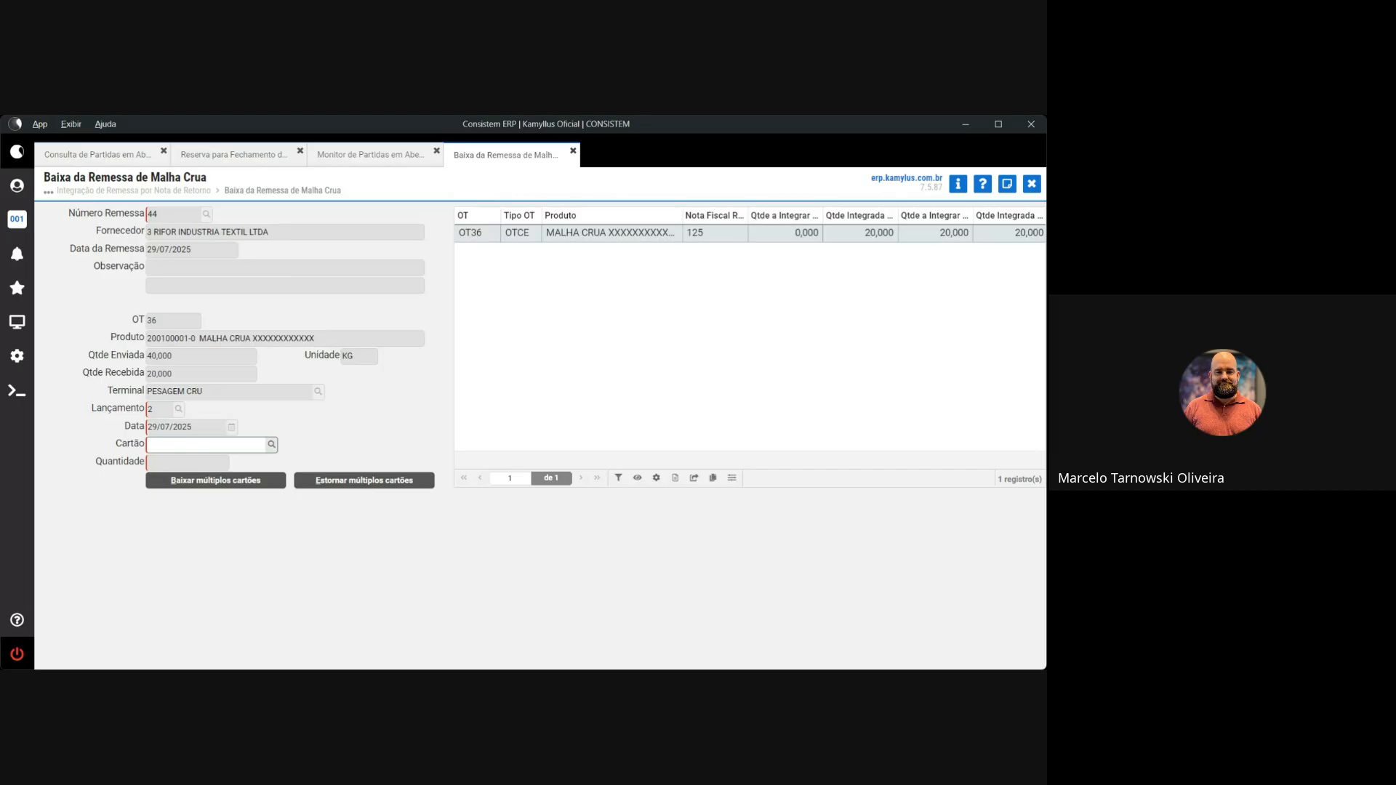
Check the already written-off pieces via Estornar, picking piece 371 and dismissing the card warning
left_click(271, 444)
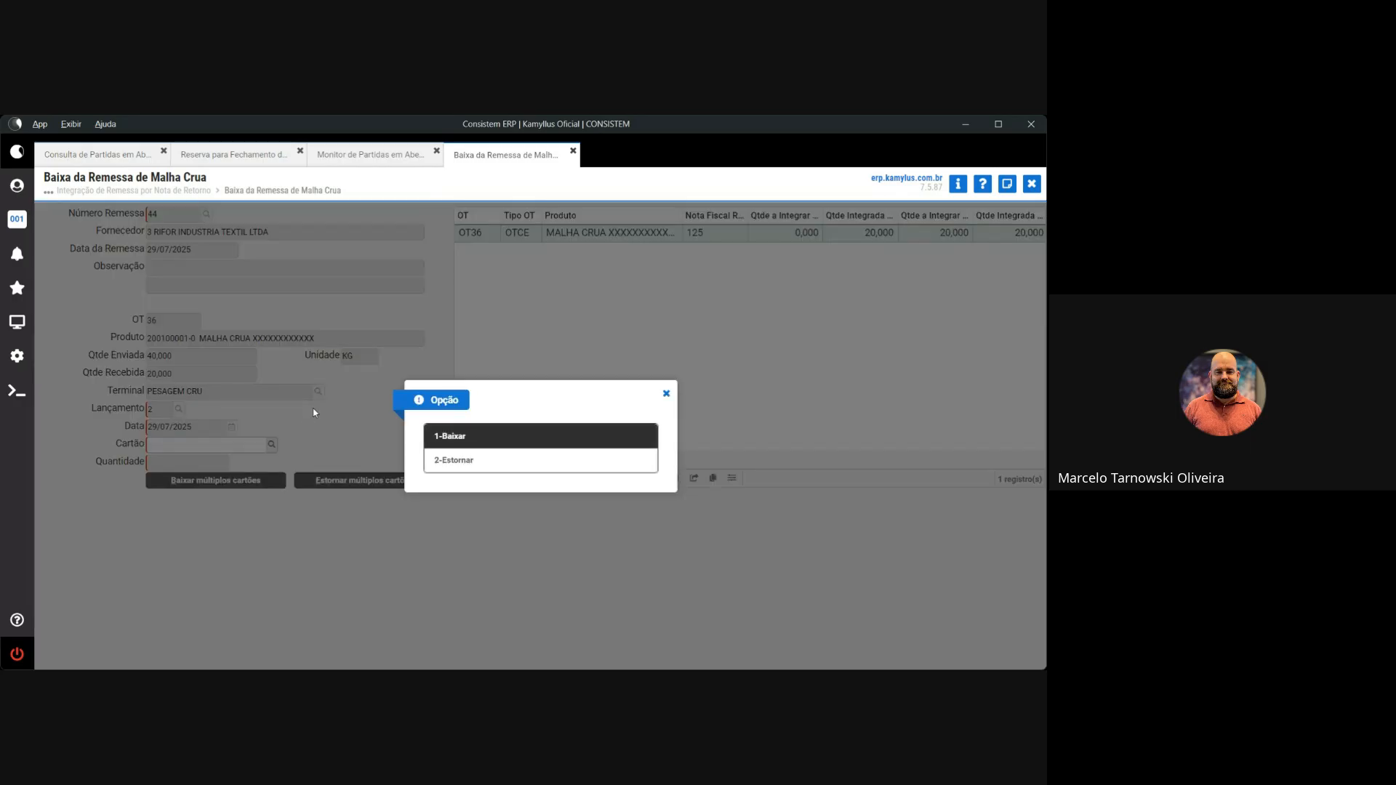
left_click(467, 466)
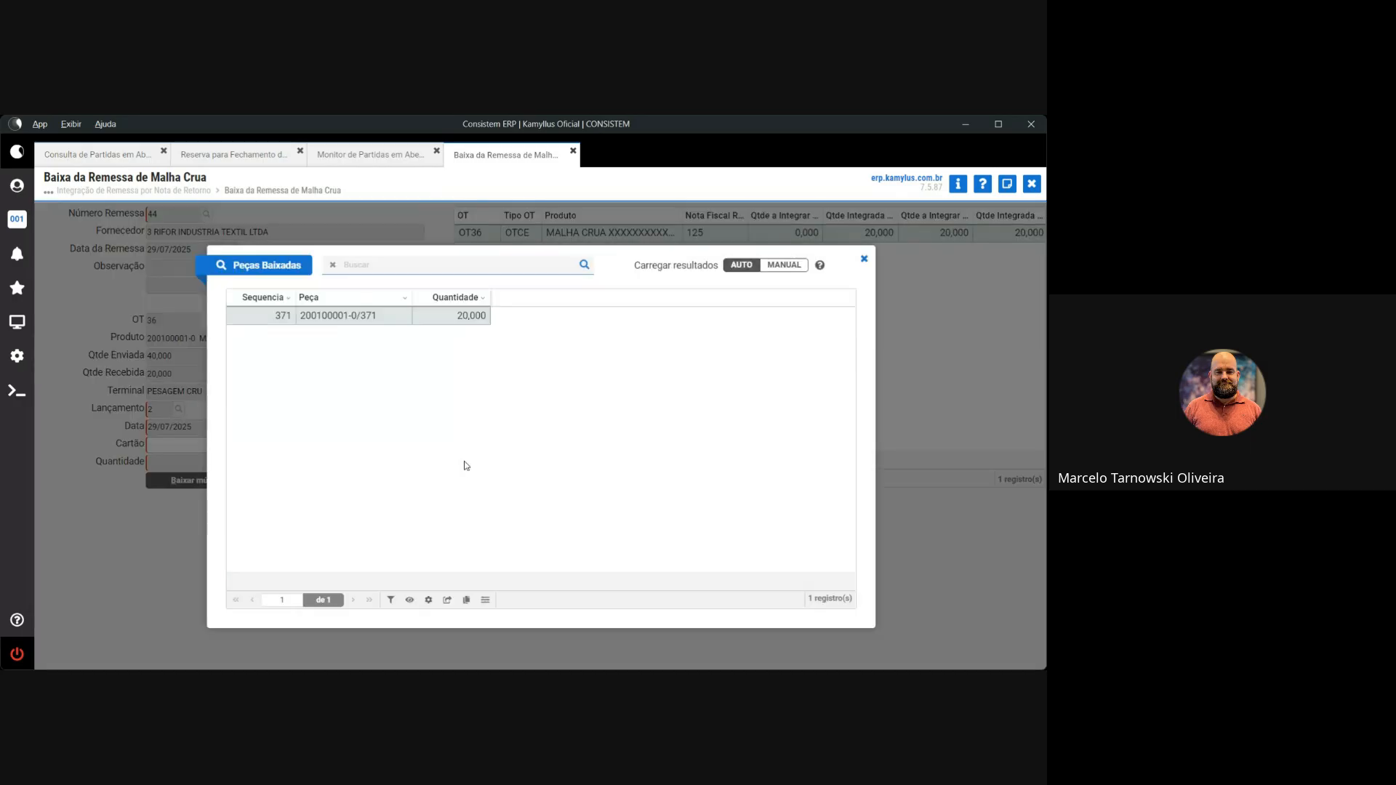
double_click(332, 316)
left_click(622, 467)
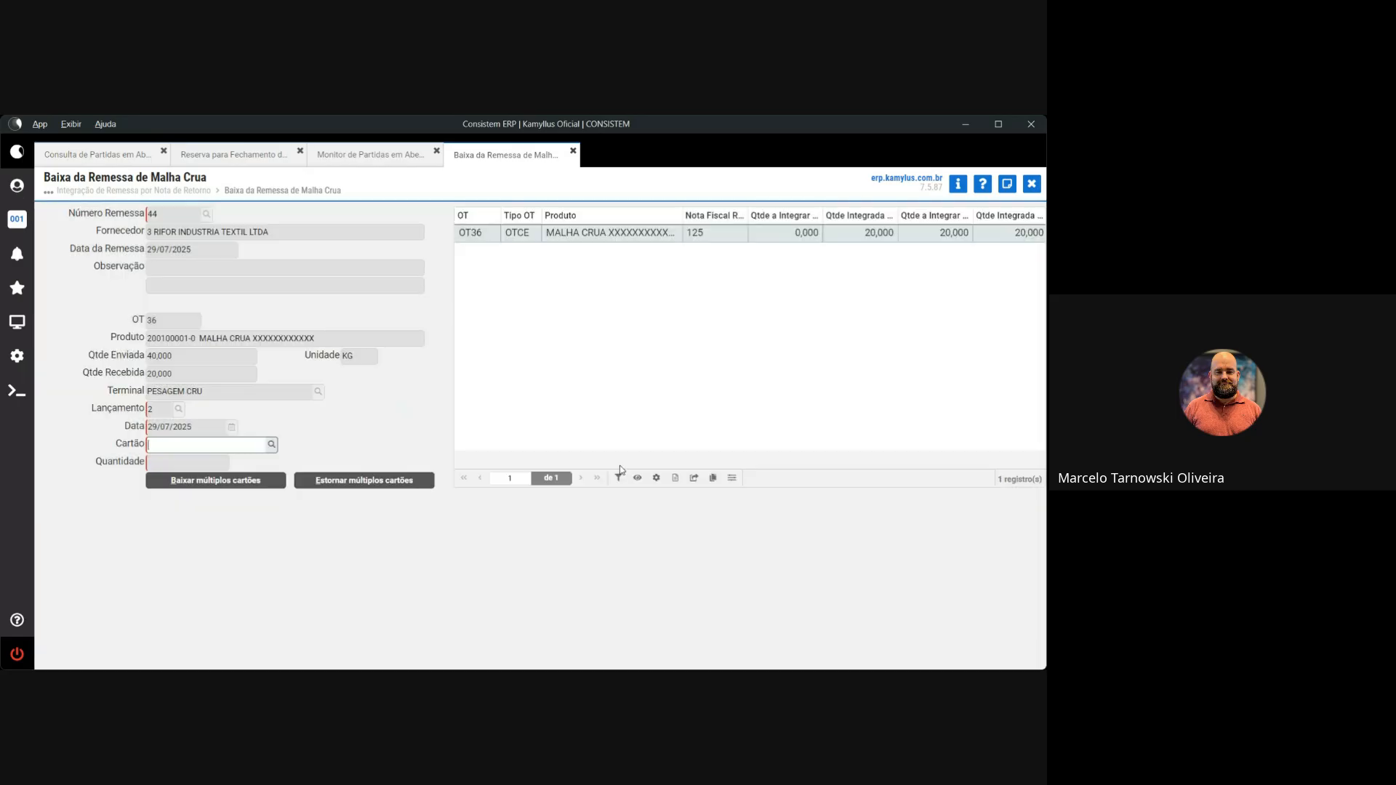
left_click(272, 445)
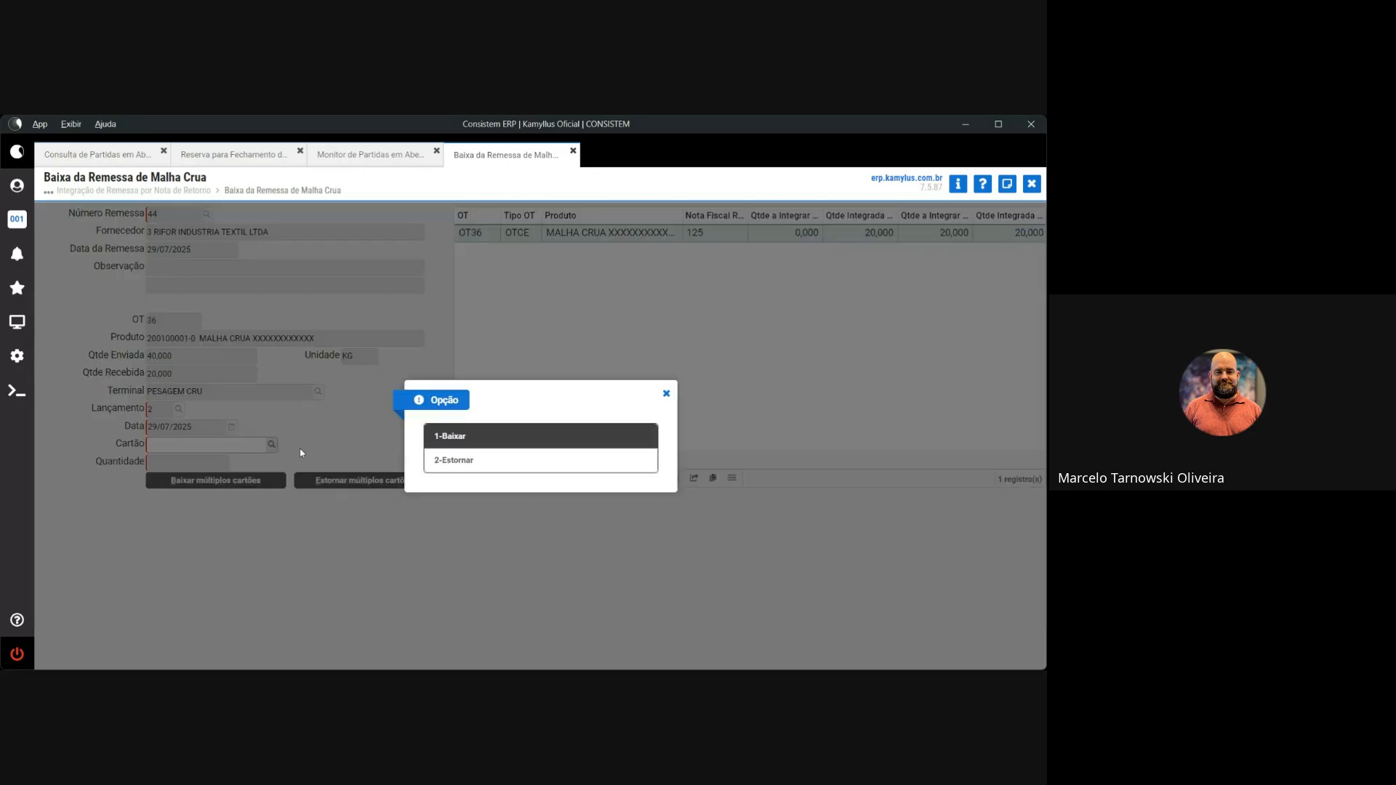
left_click(465, 436)
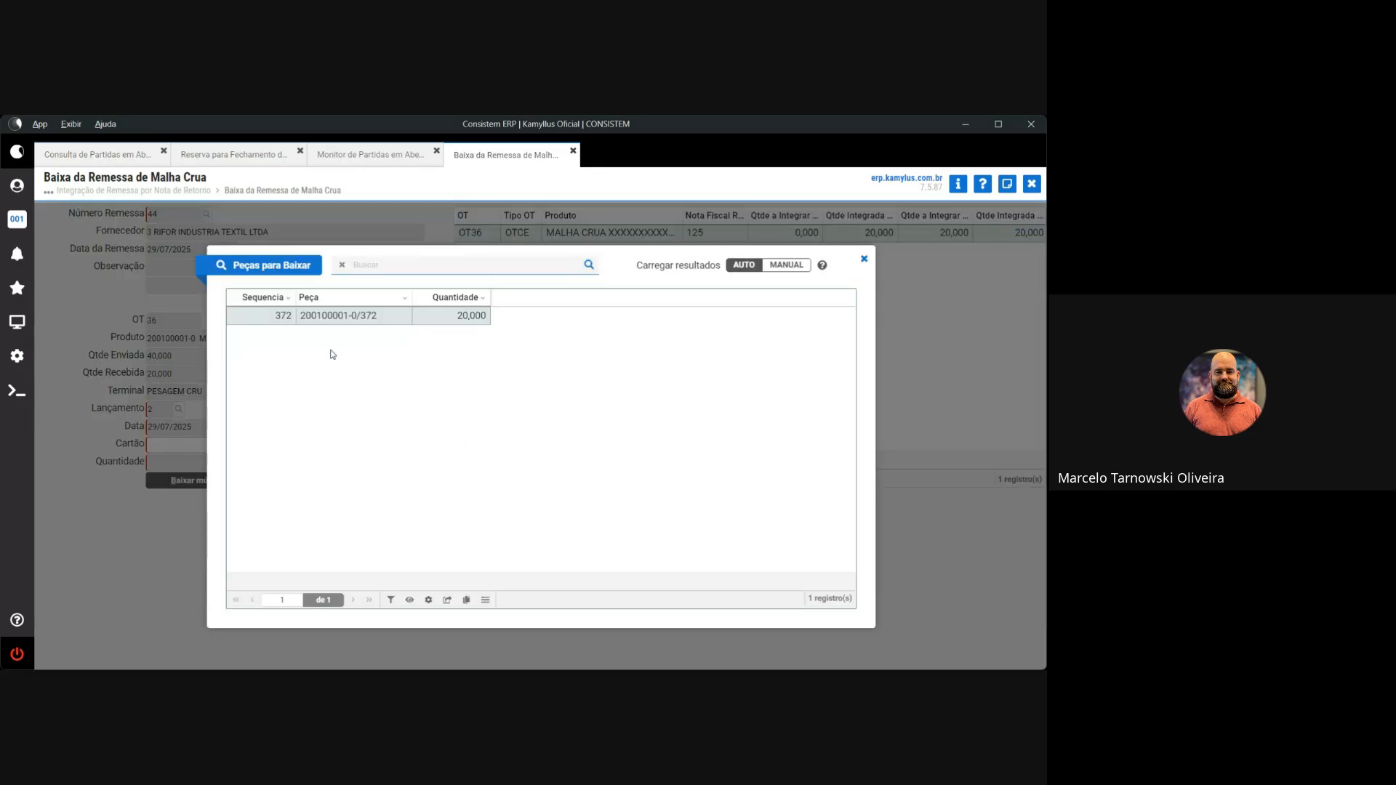
double_click(332, 316)
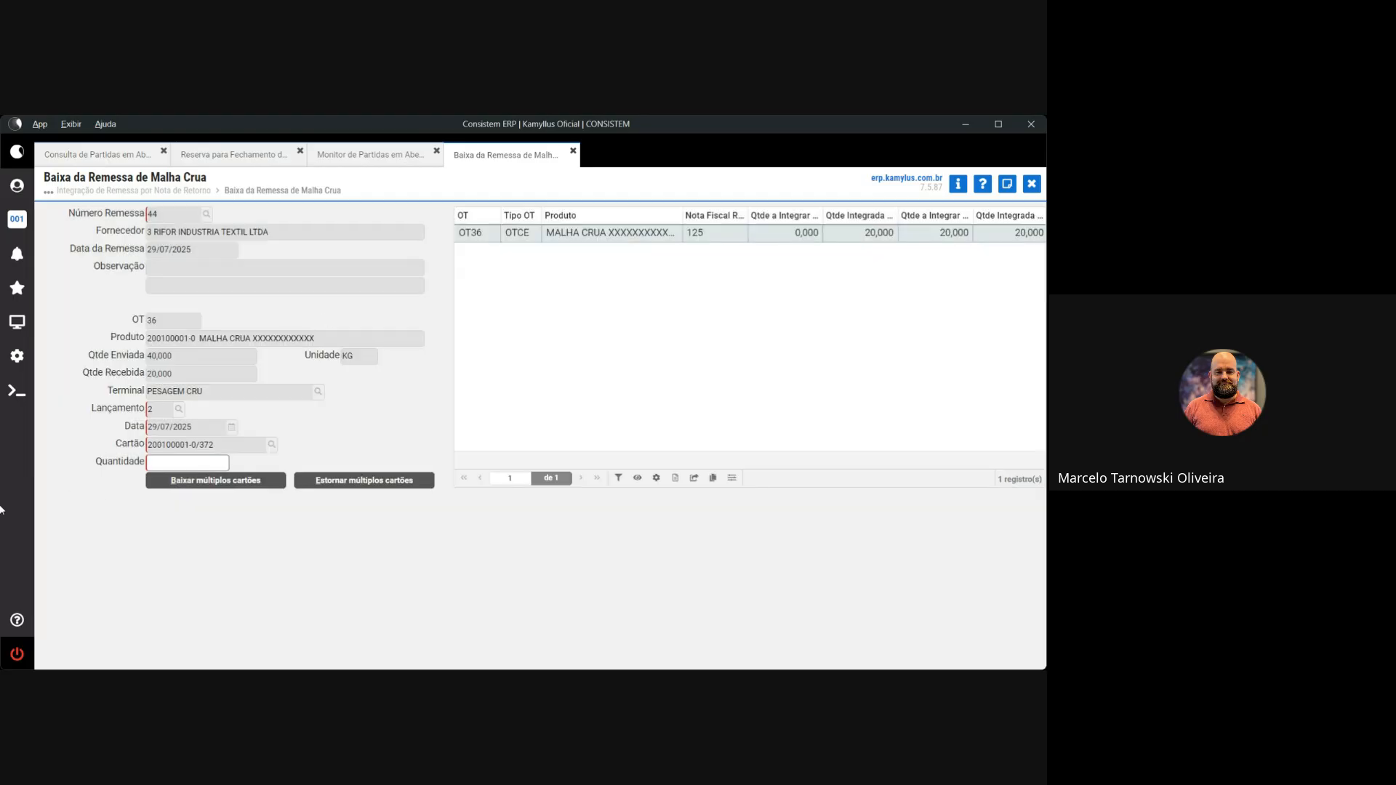
key("Return")
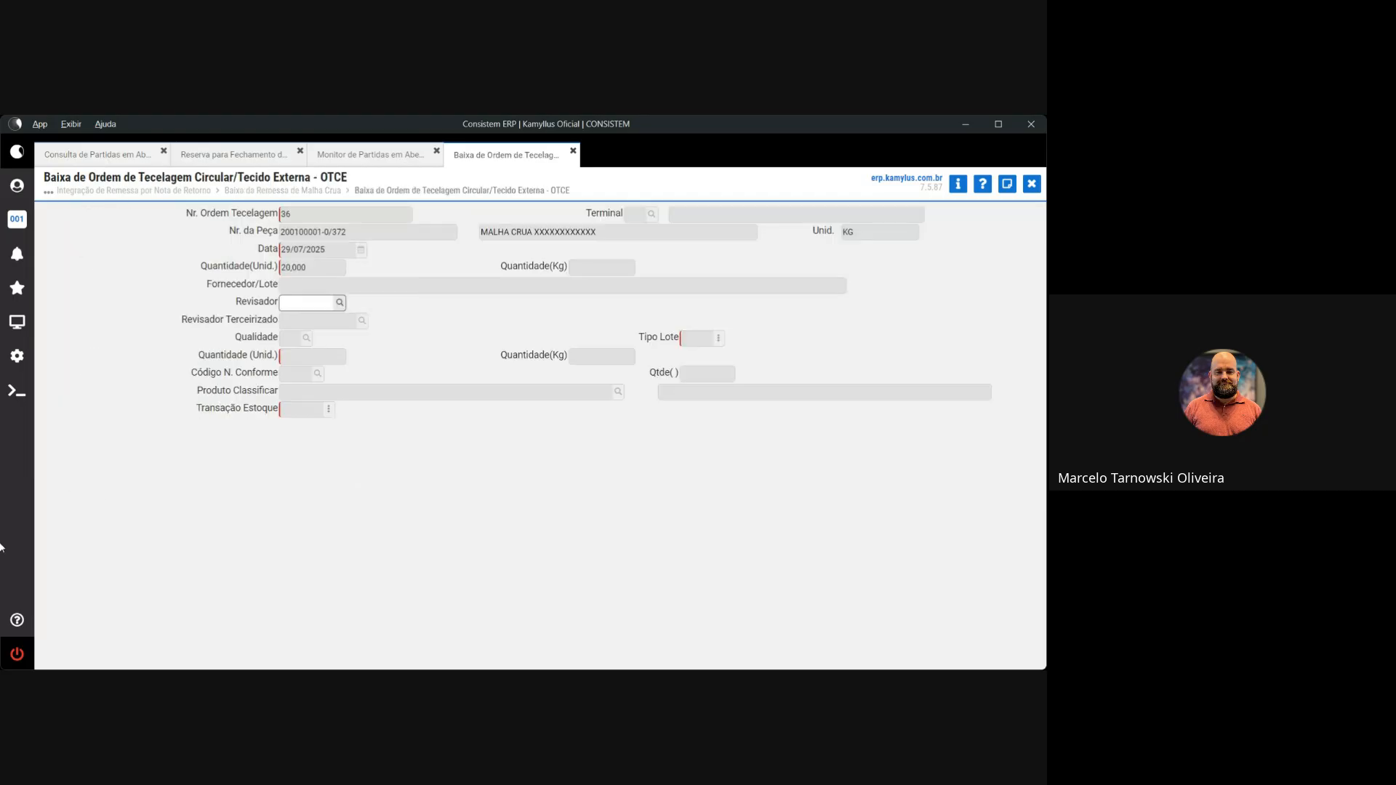
key("Return")
type("1")
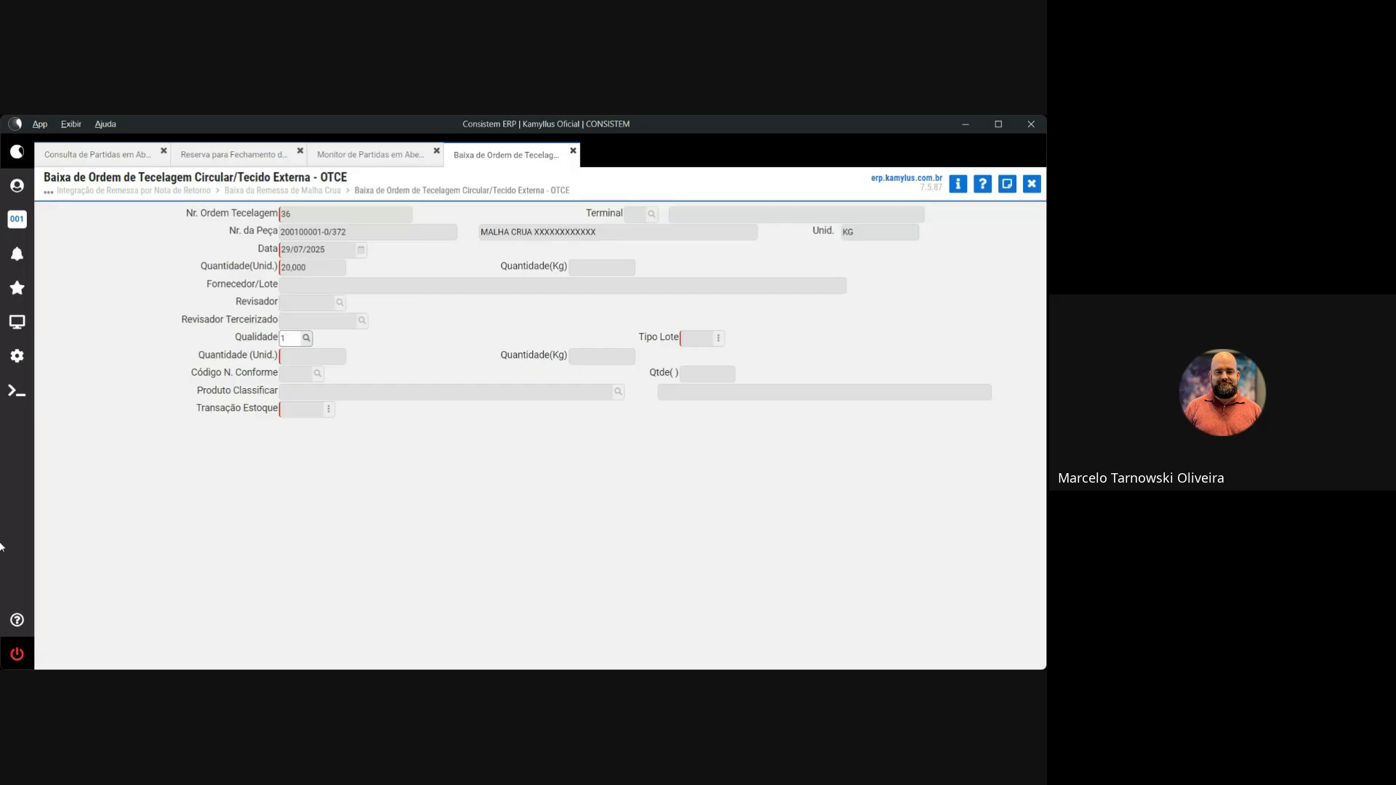
key("Return")
key("Return")
key("Return")
key("Return")
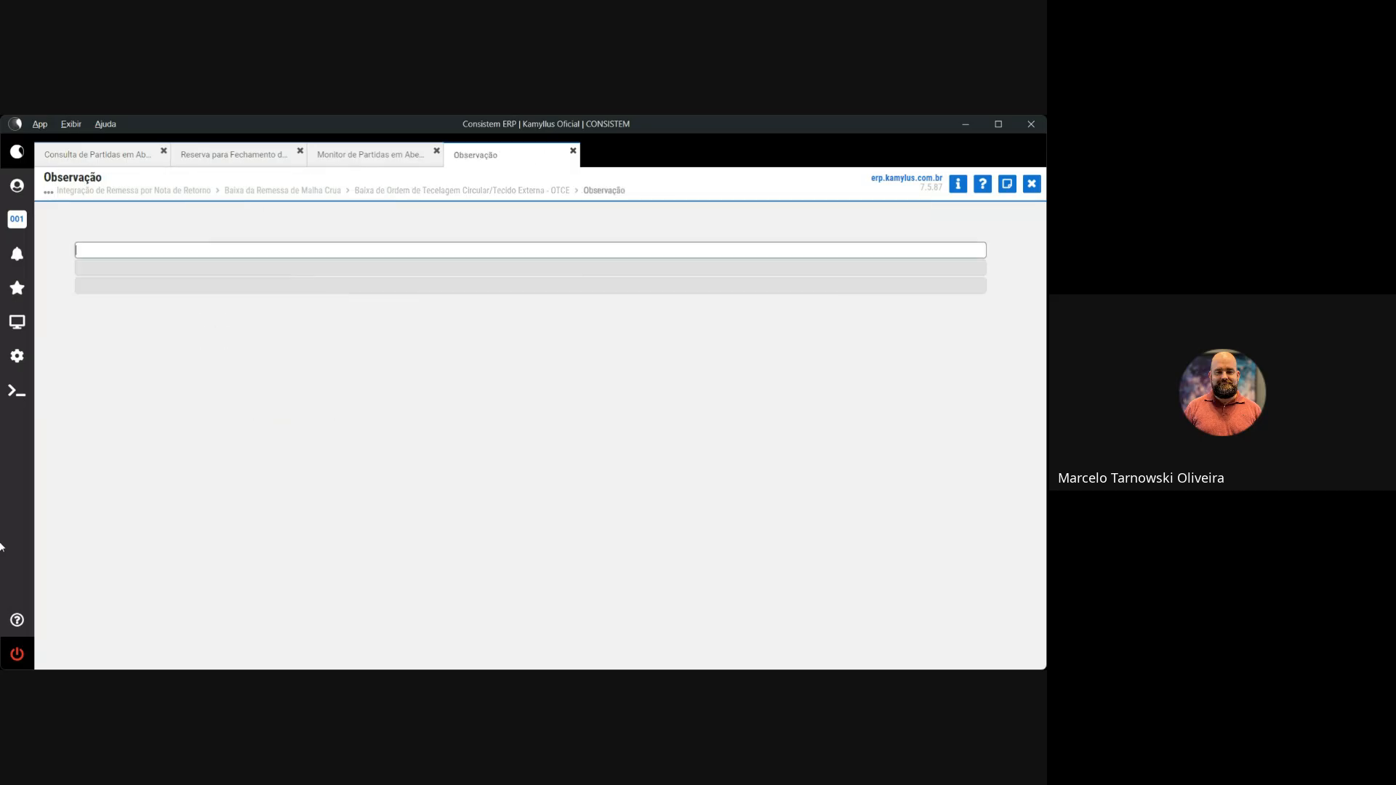
key("Return")
key("Return")
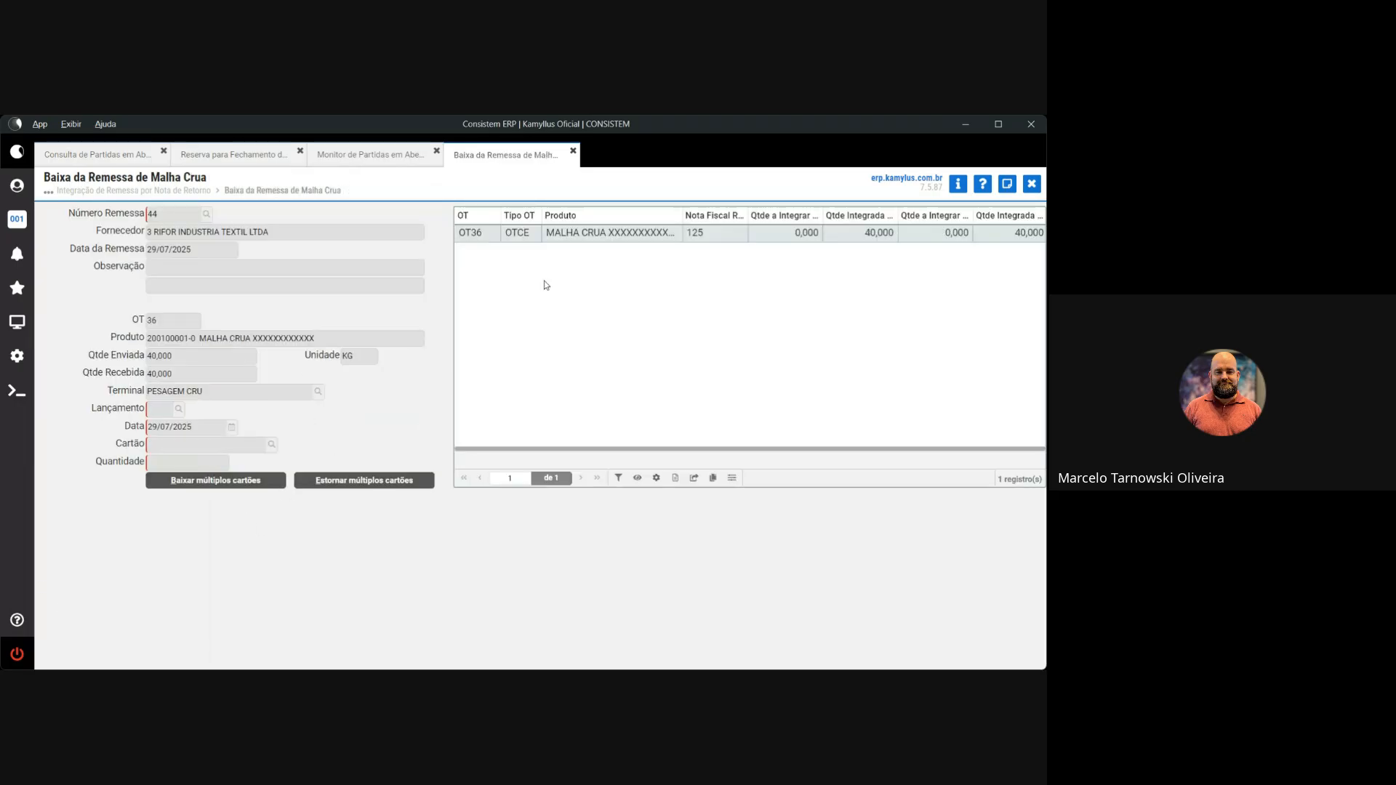
Close the remittance, integrate the OT37 remittance and select the PESAGEM CRU terminal
left_click(1031, 184)
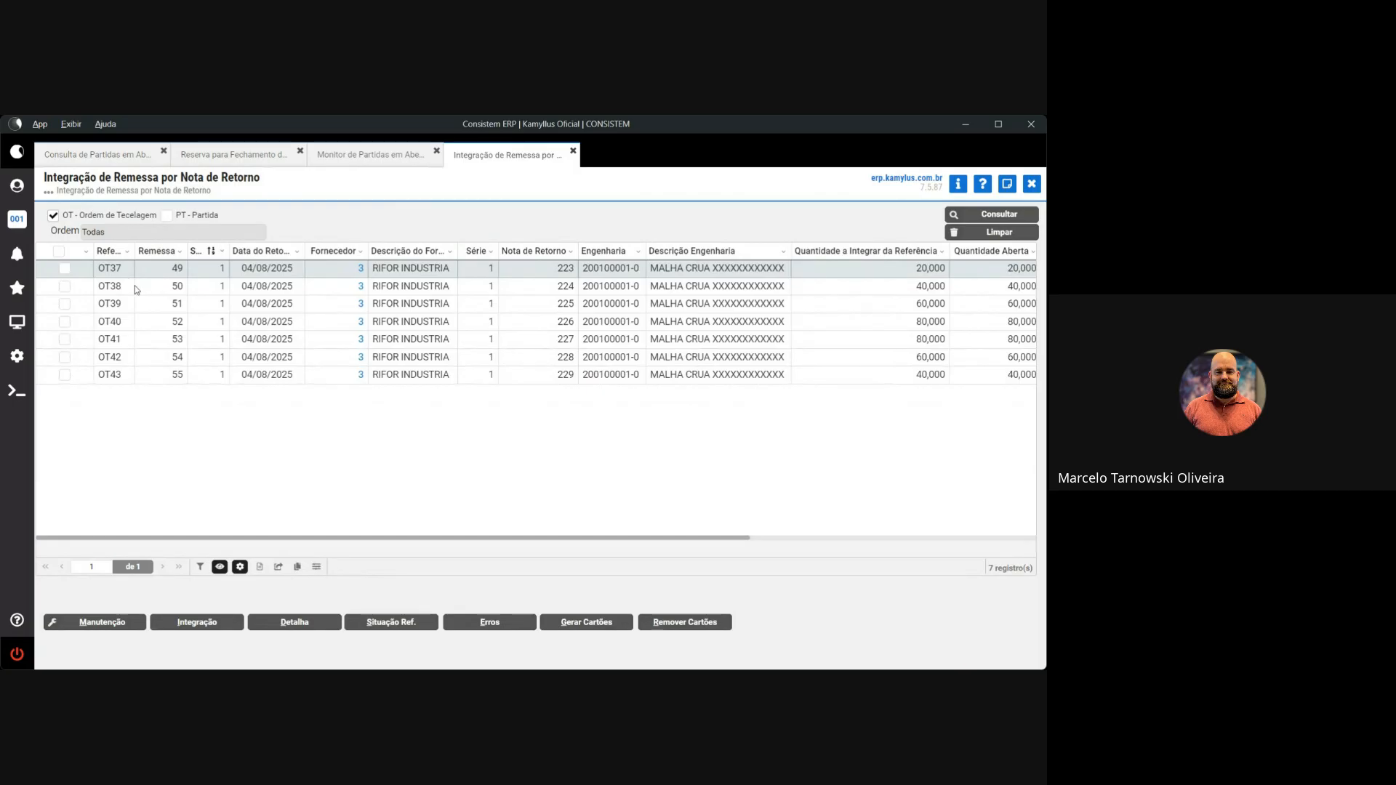
left_click(64, 269)
left_click(220, 623)
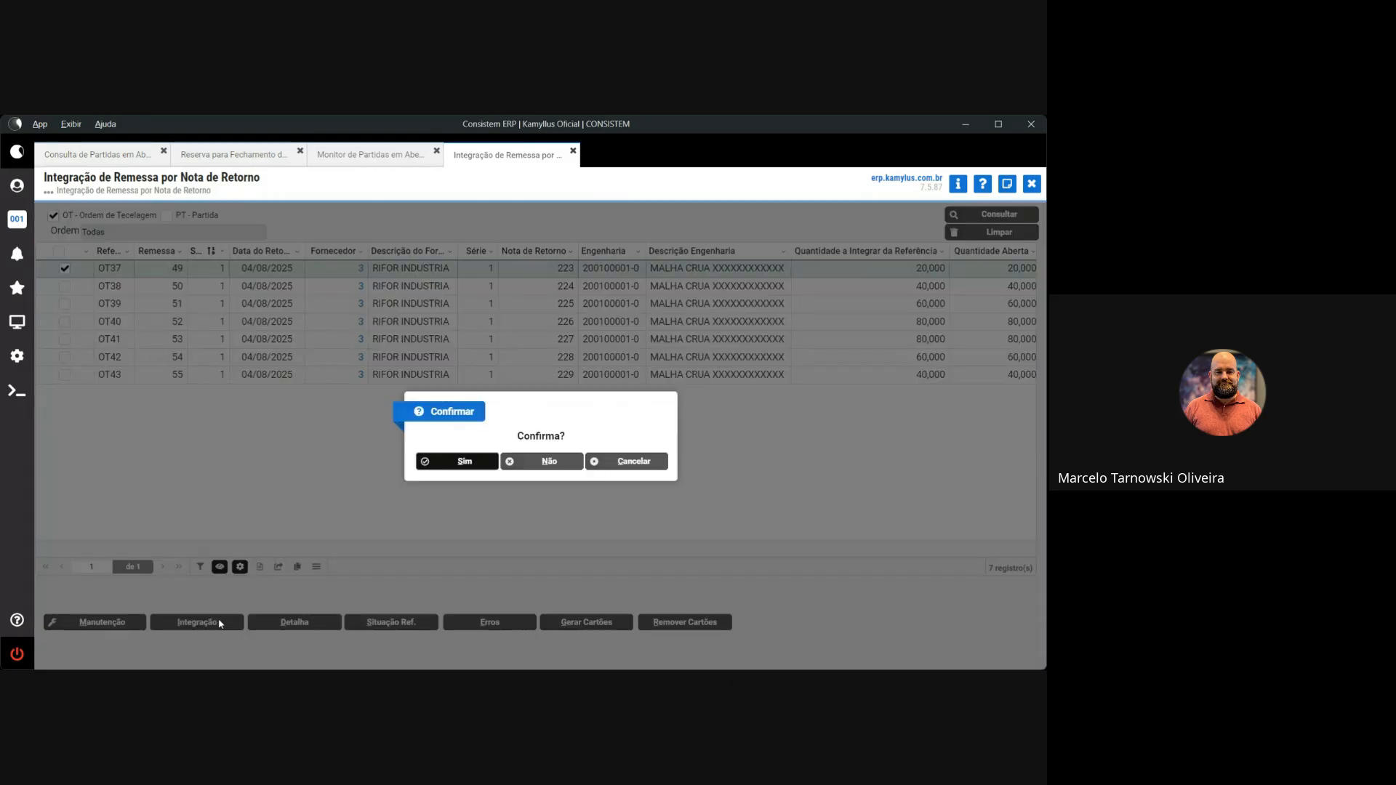
left_click(483, 462)
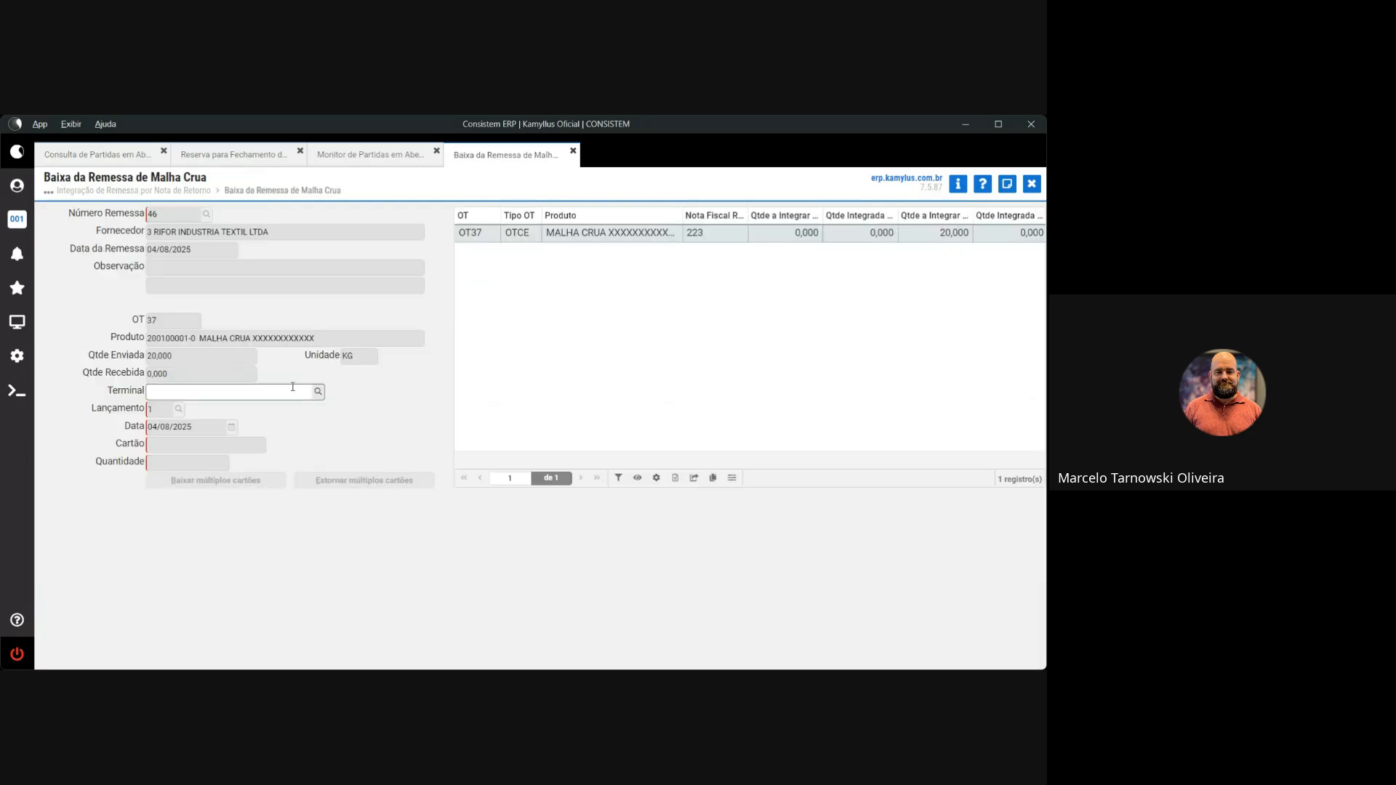
left_click(317, 391)
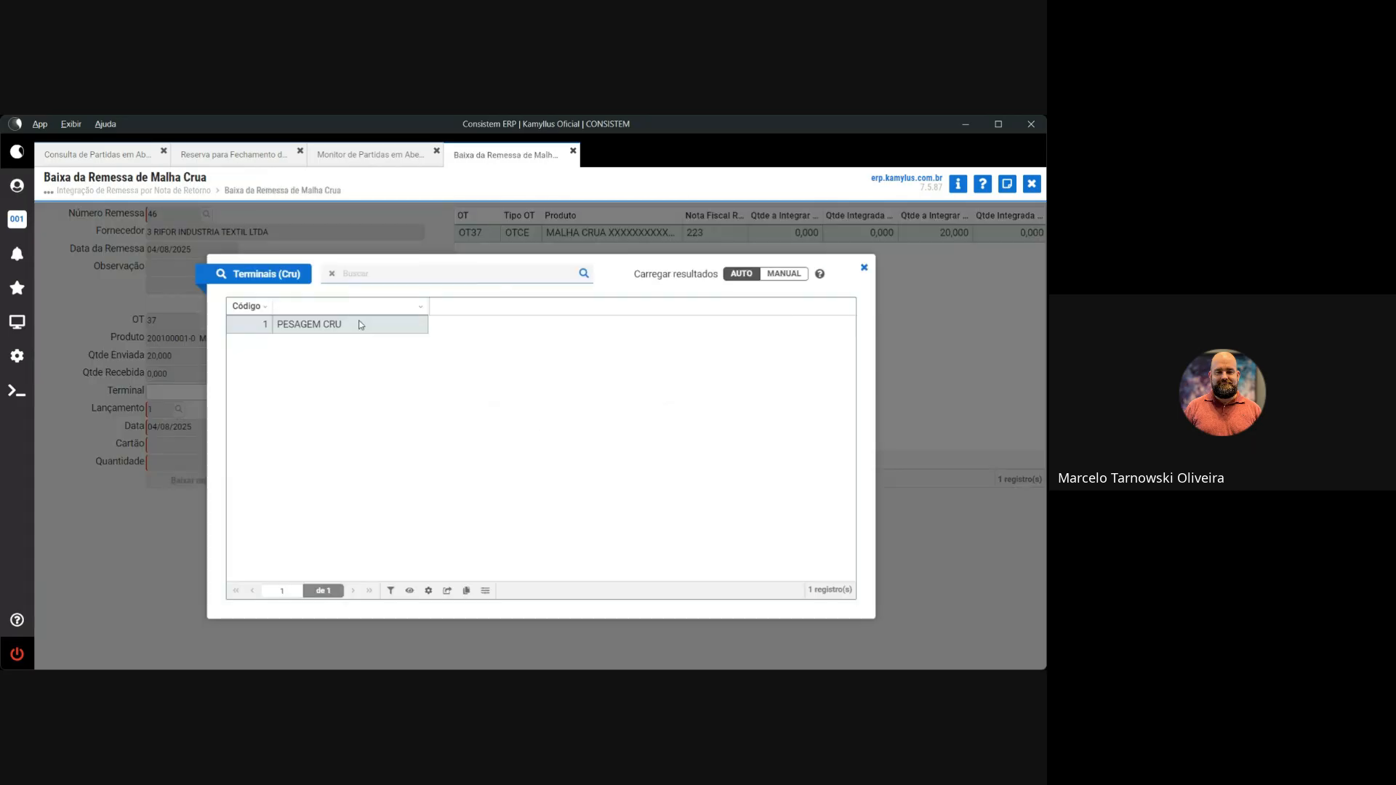
double_click(360, 325)
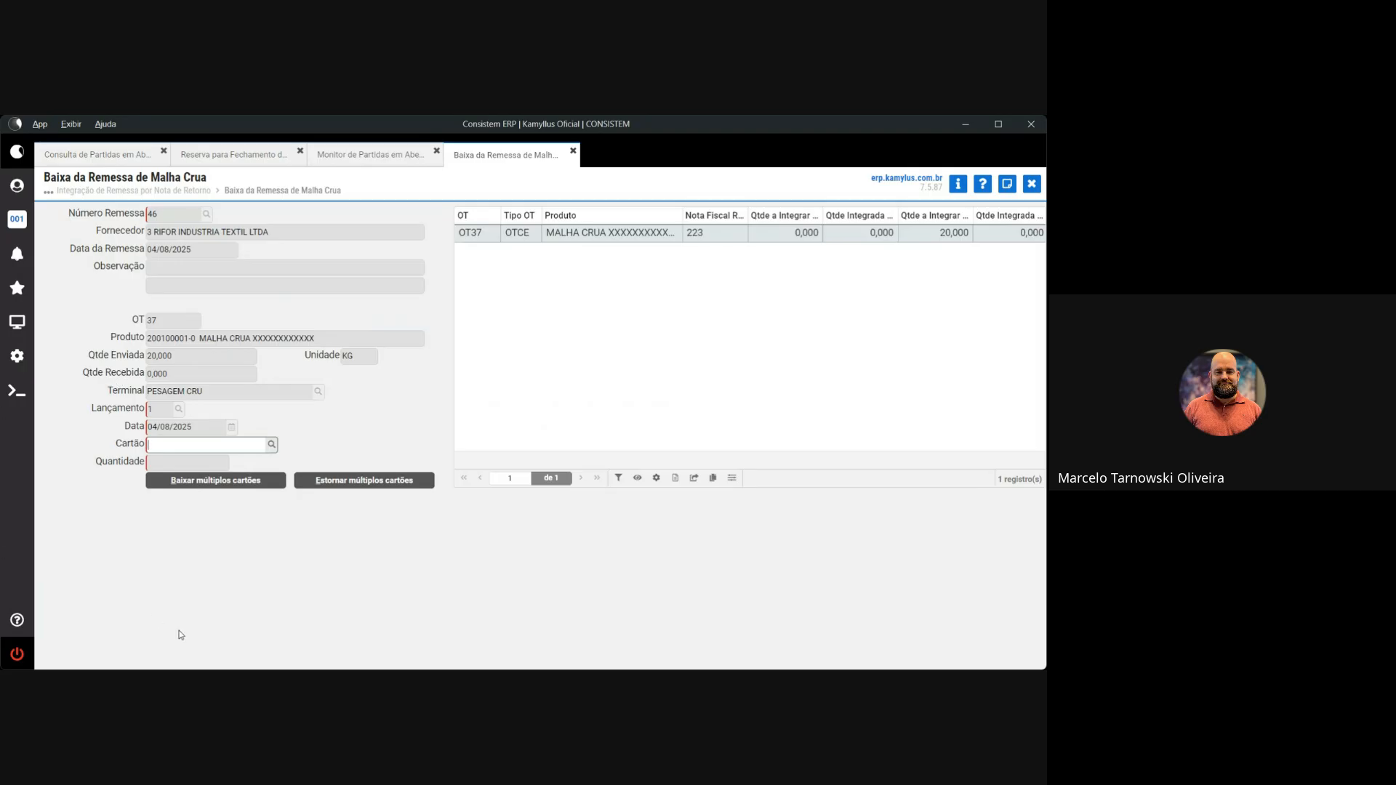
left_click(271, 444)
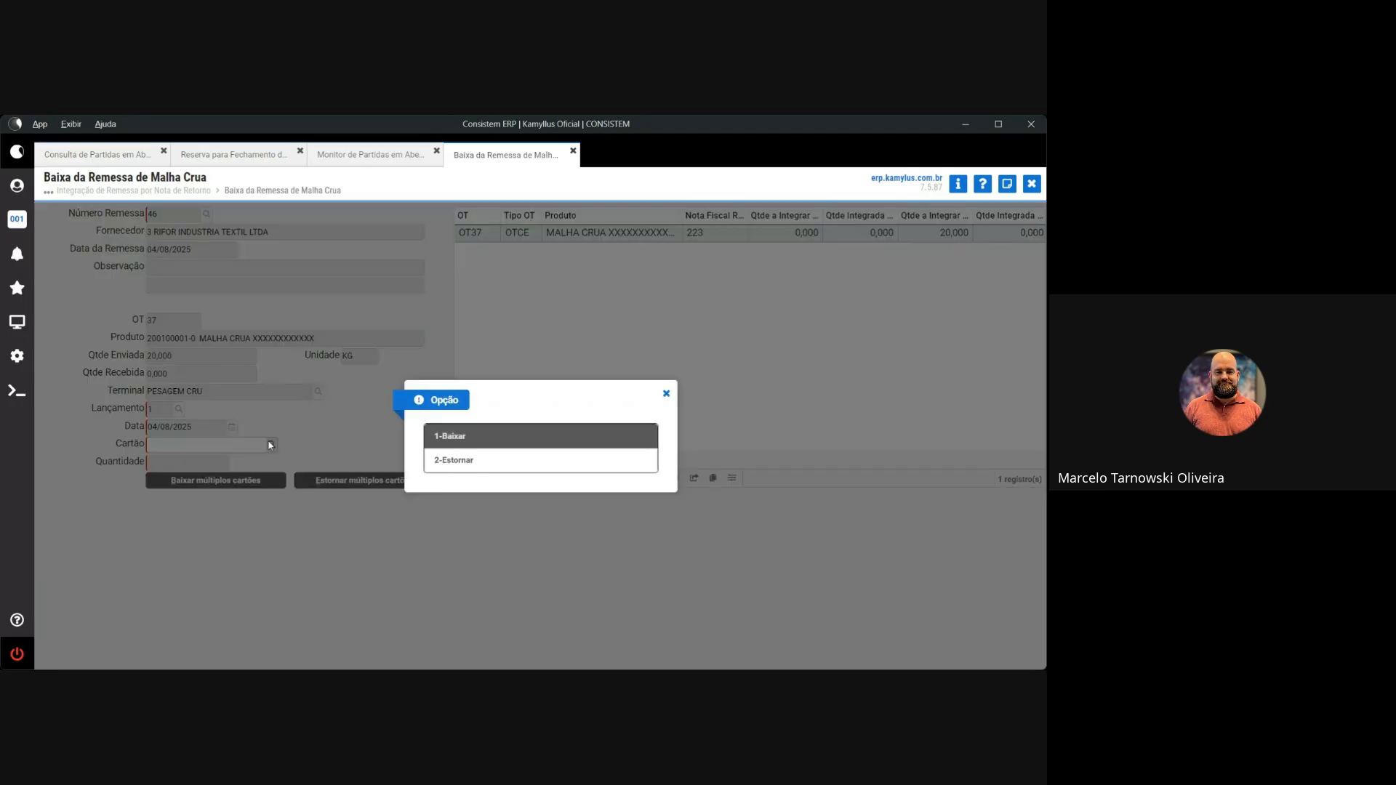
left_click(484, 434)
double_click(373, 322)
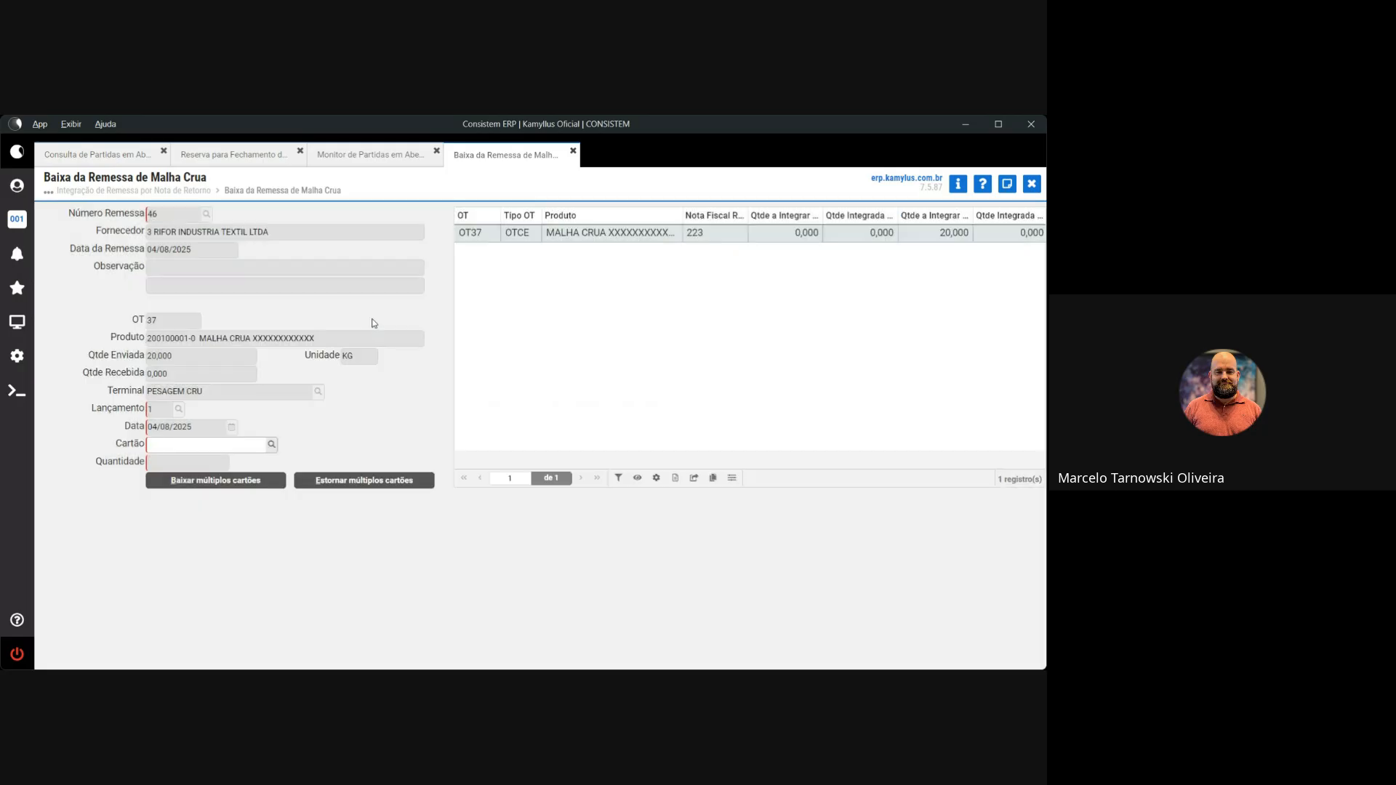
type("20")
key("Return")
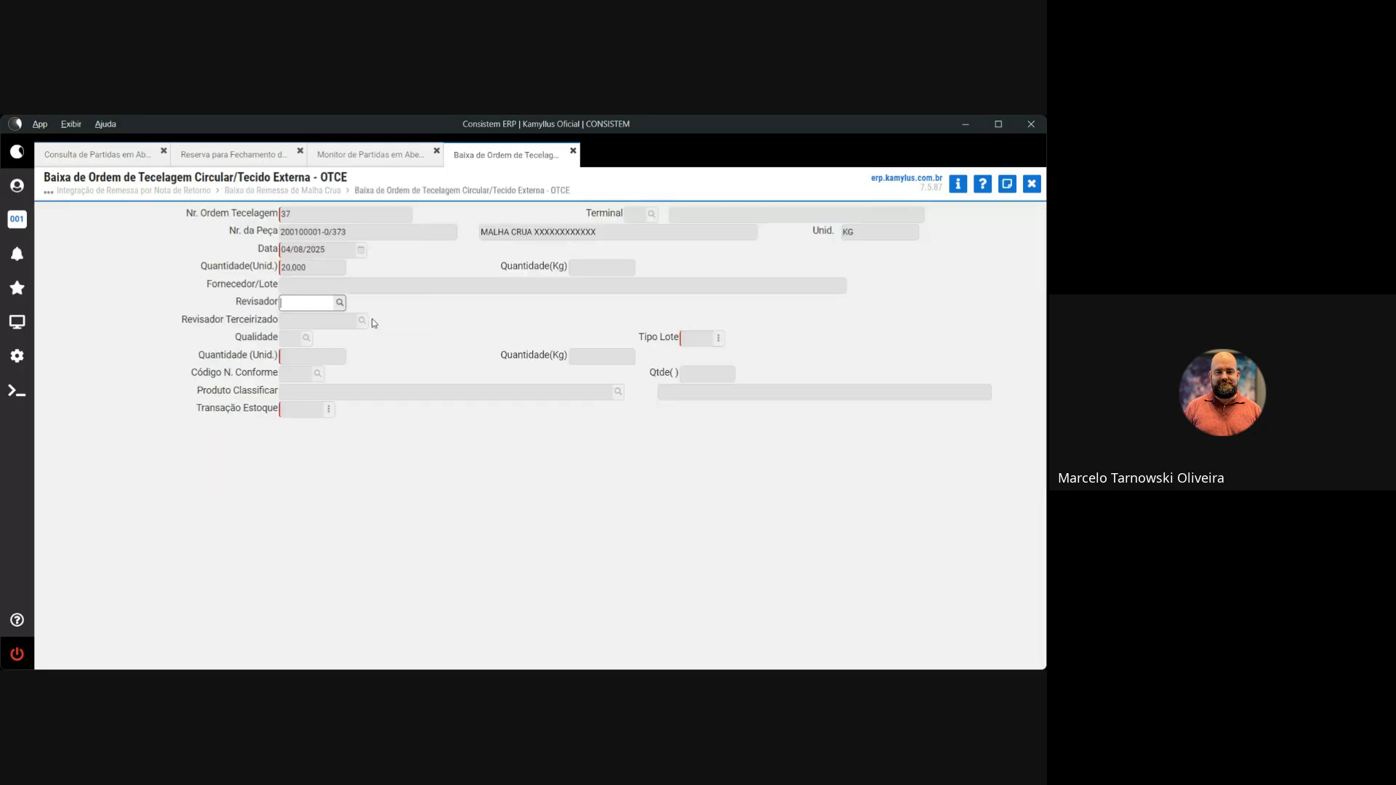
key("Return")
key("Return")
key("Return")
key("Return")
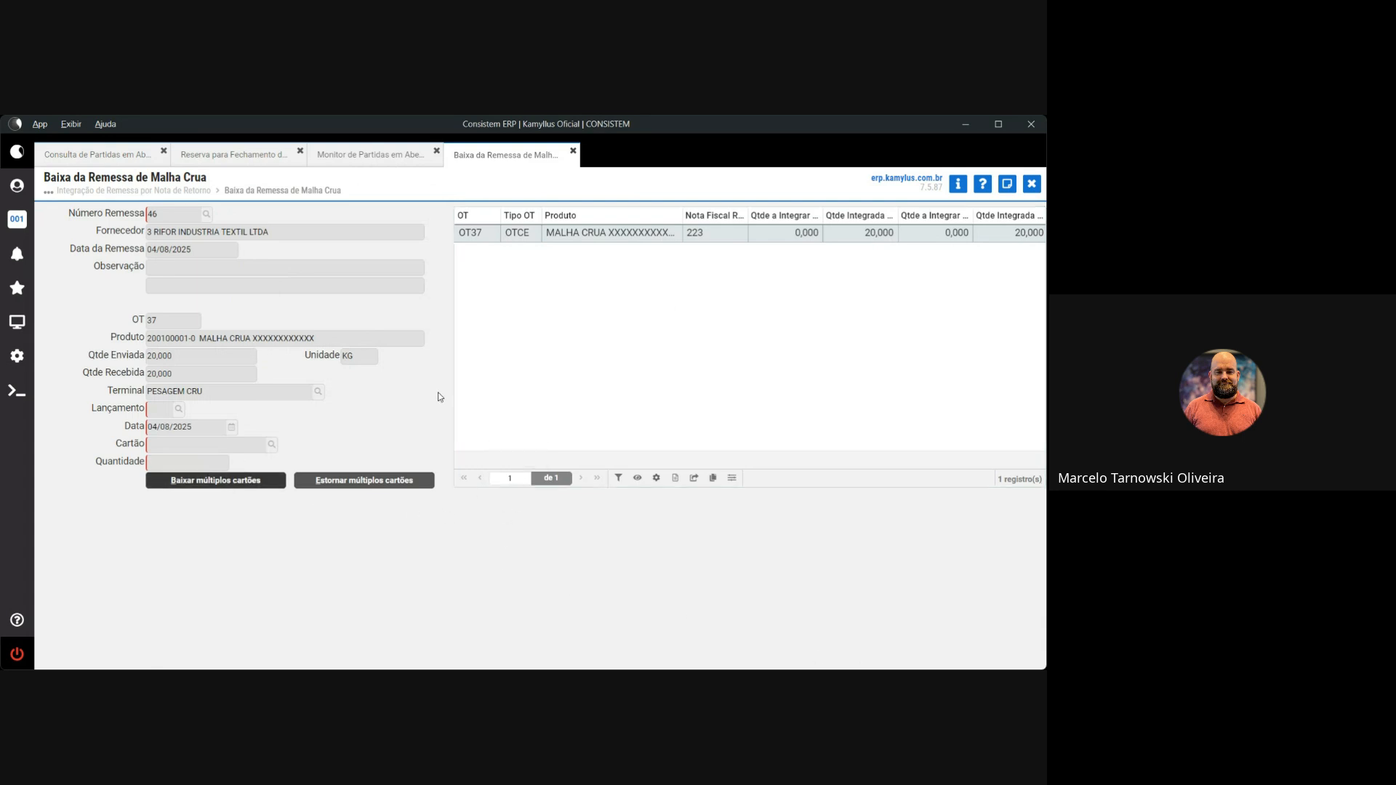
Close remittance 46, integrate the OT38 remittance and select the PESAGEM CRU terminal
left_click(1031, 183)
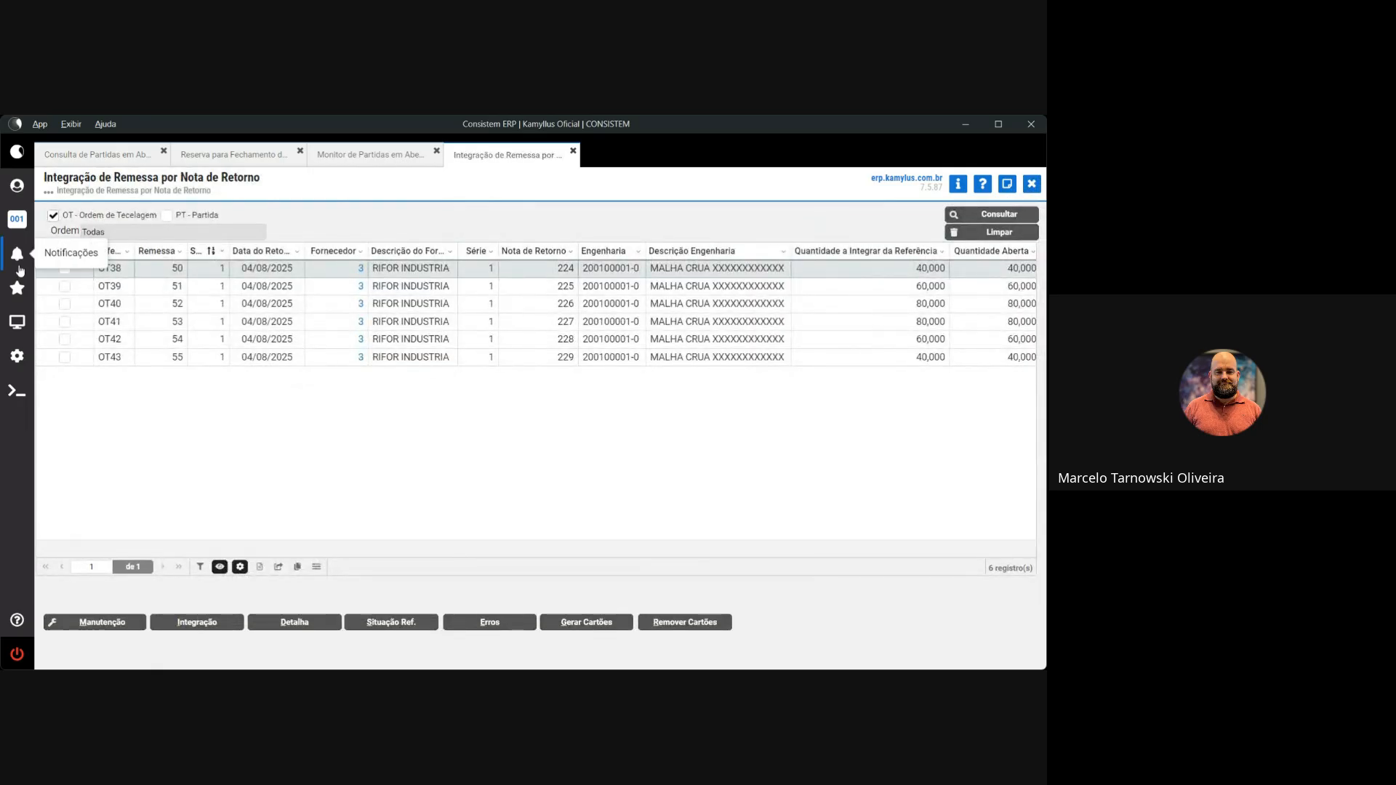
left_click(64, 269)
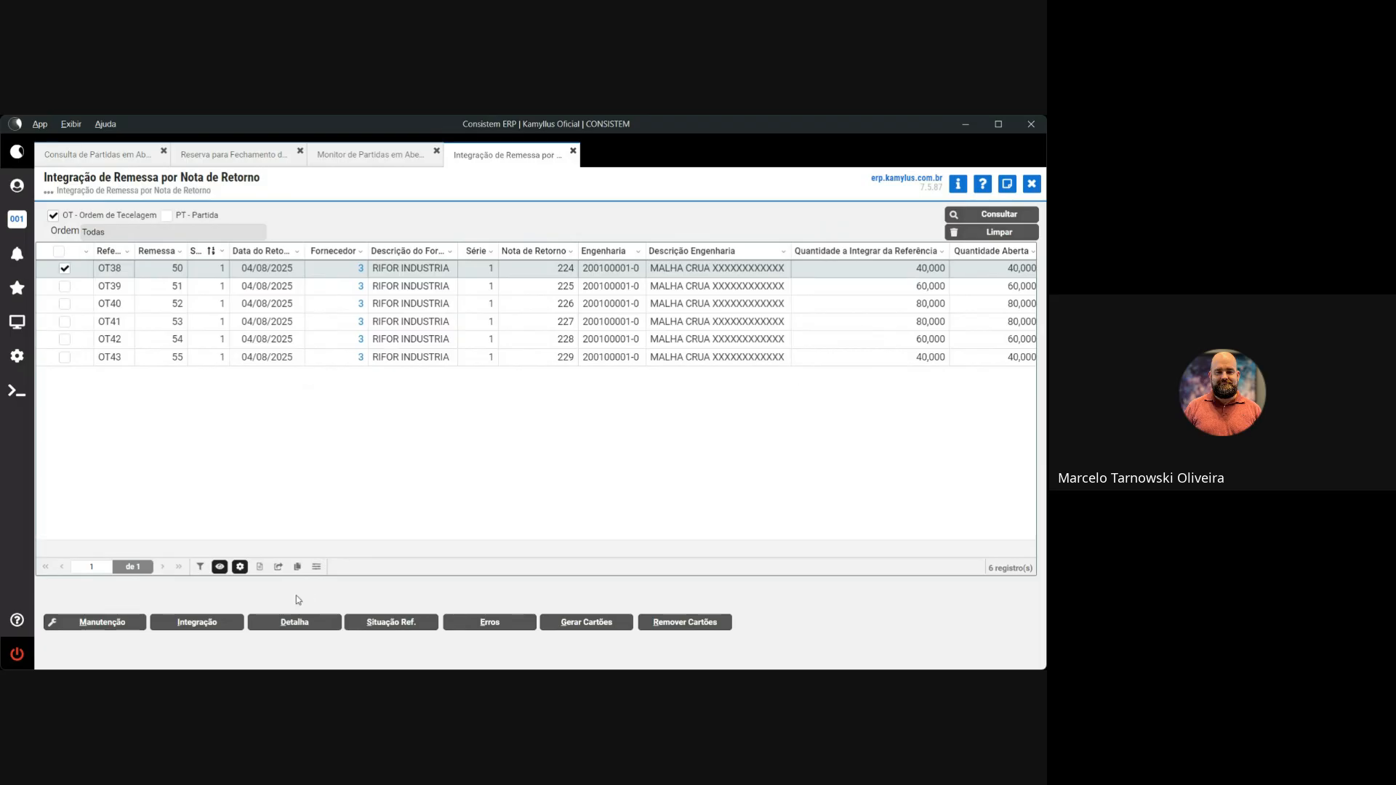
left_click(219, 622)
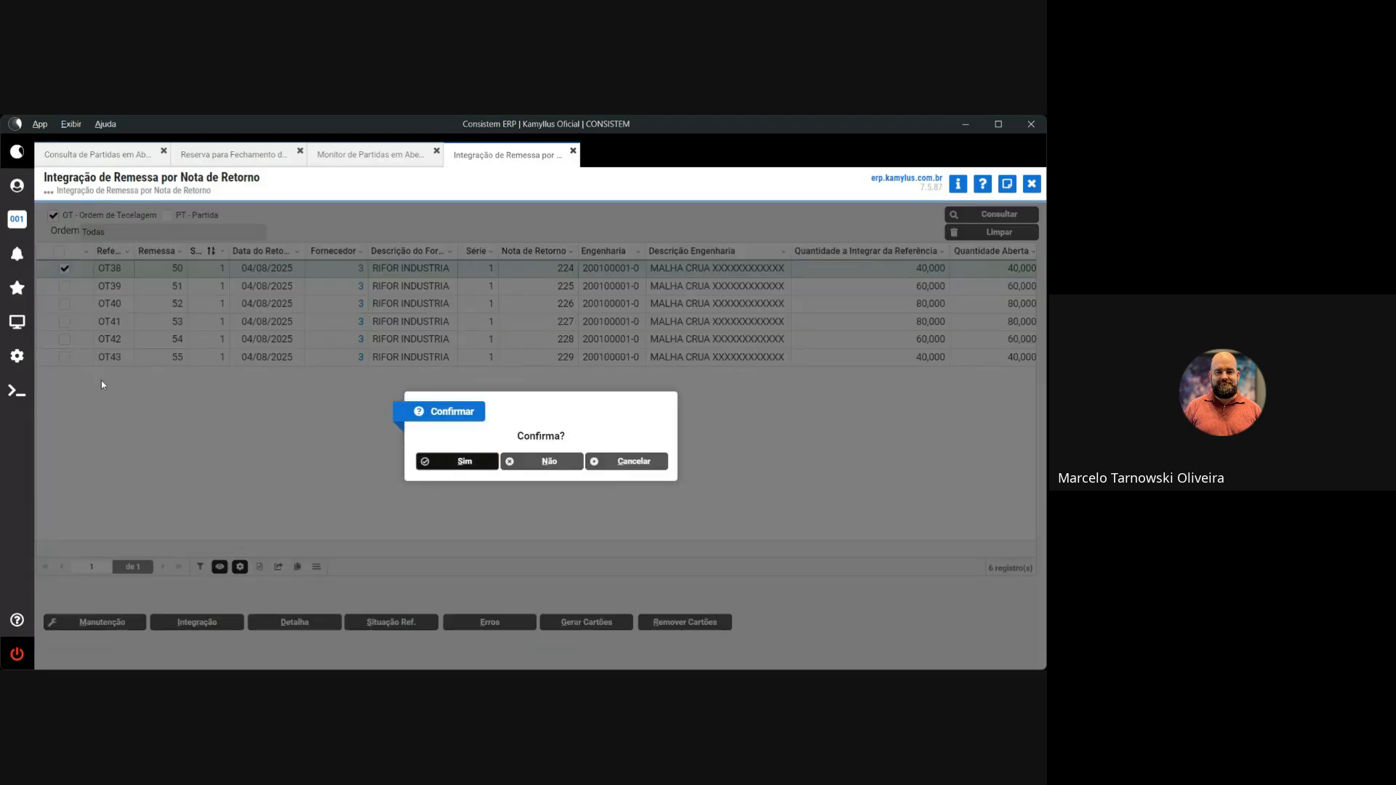
left_click(465, 461)
left_click(319, 392)
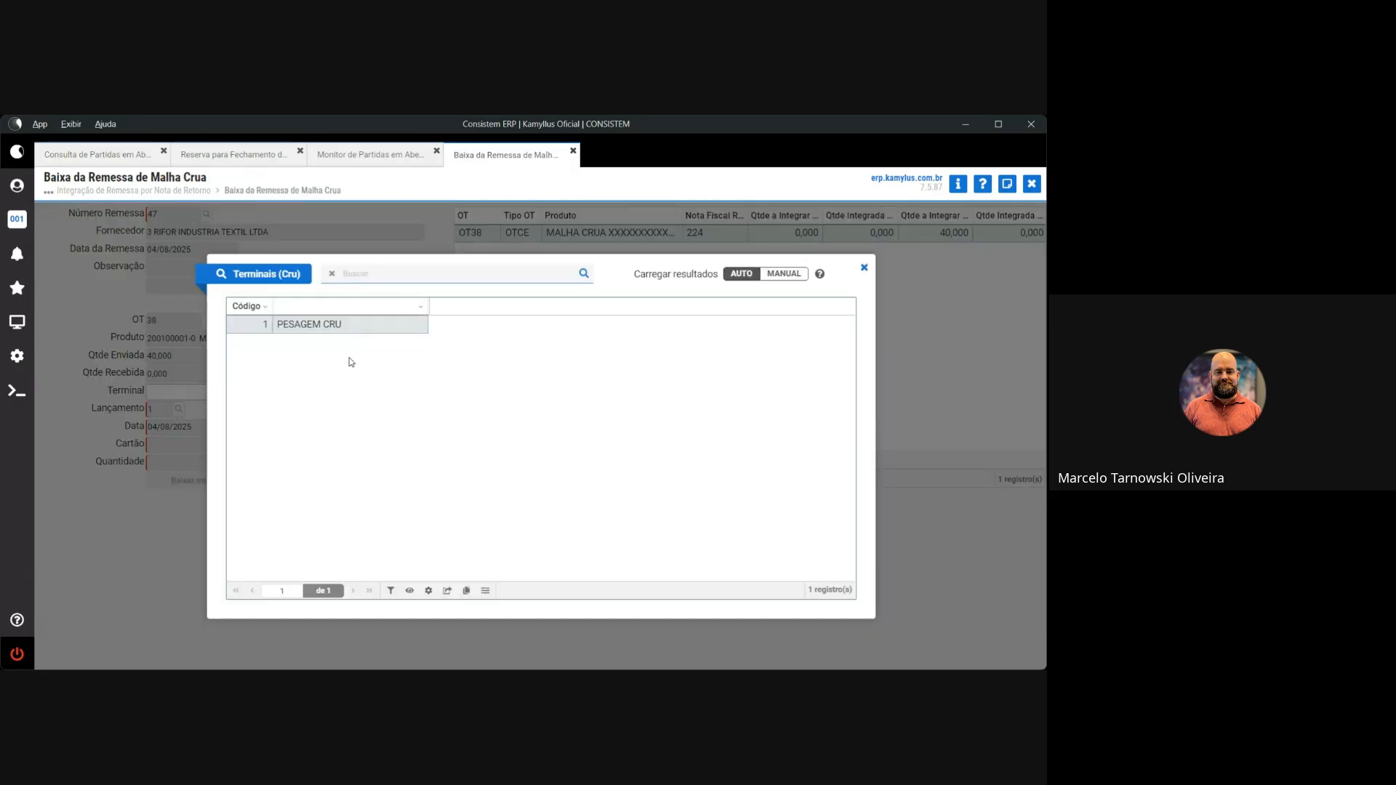
double_click(320, 322)
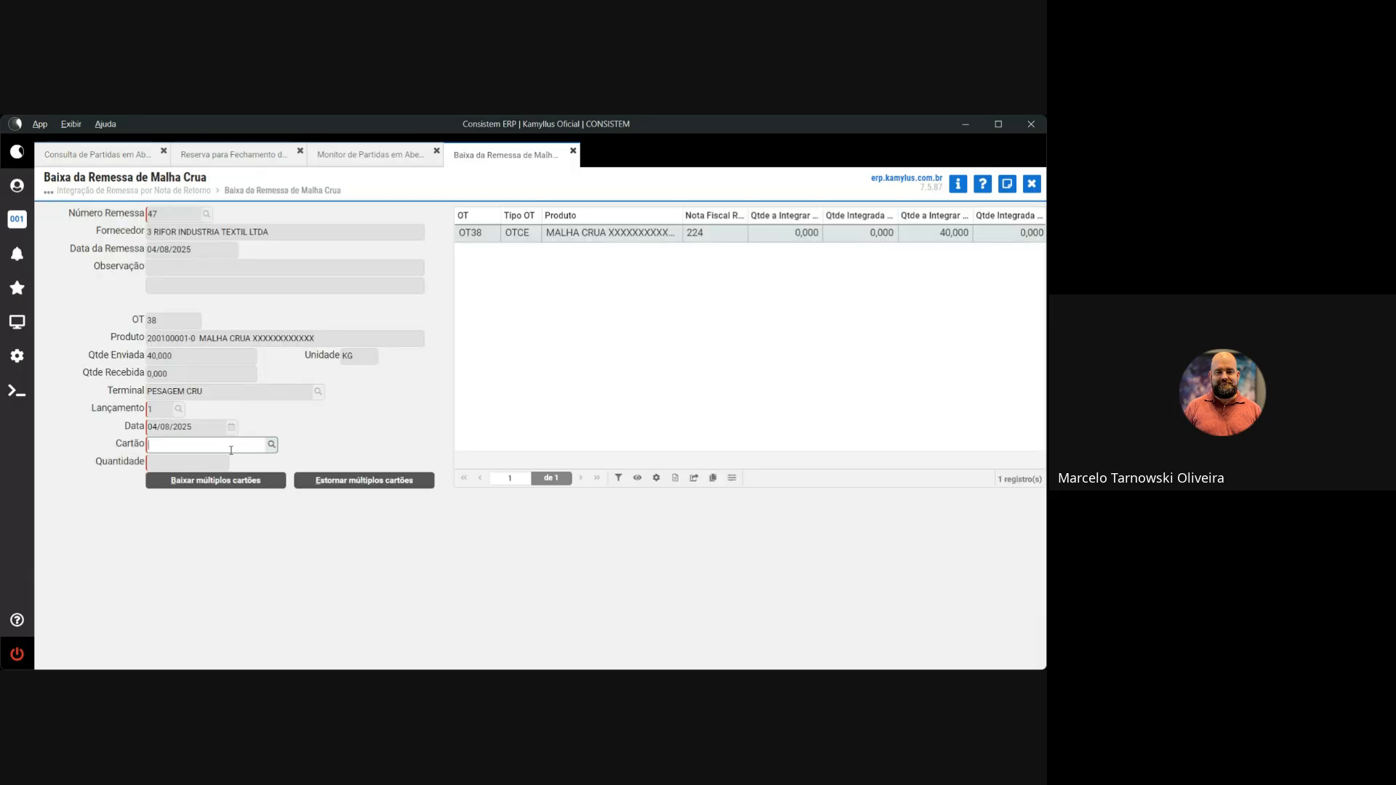
left_click(272, 445)
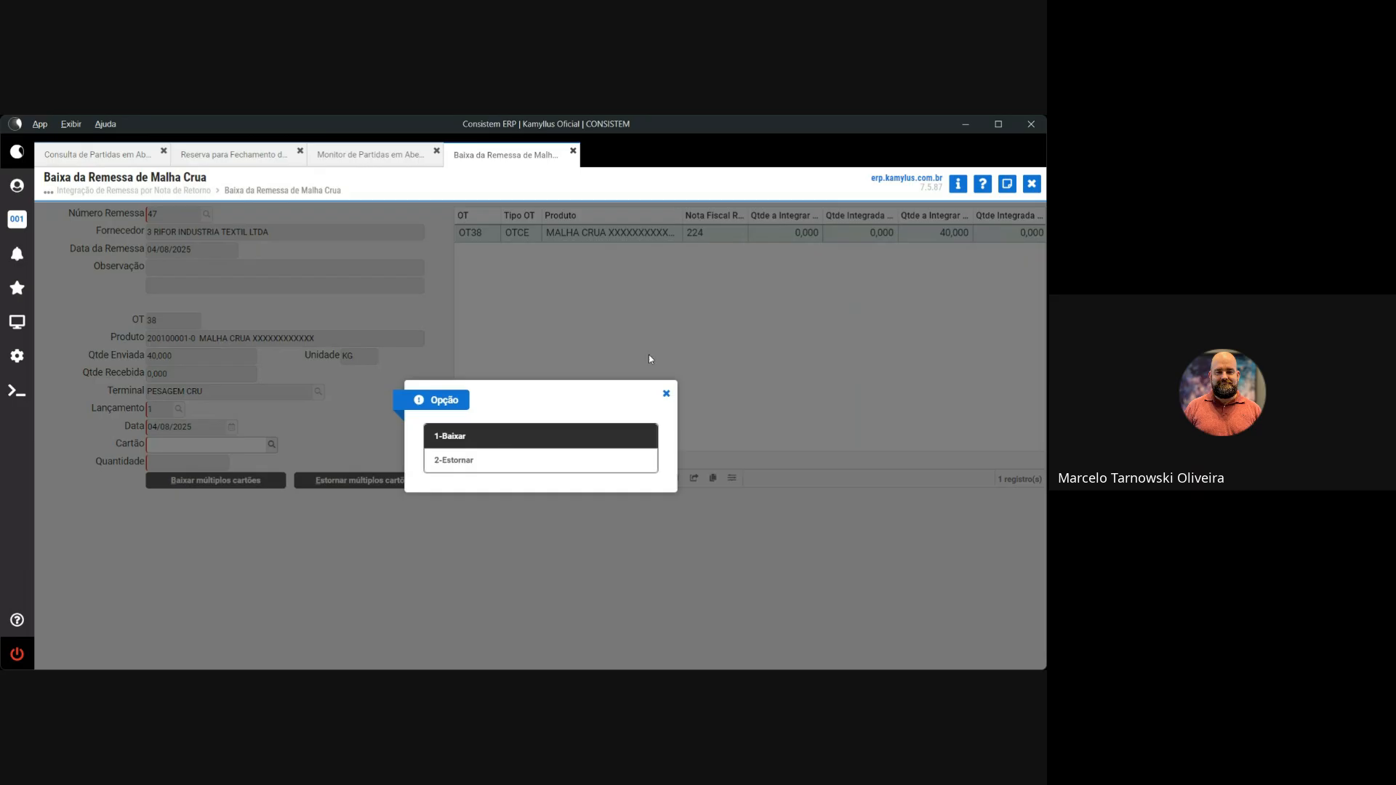
left_click(665, 395)
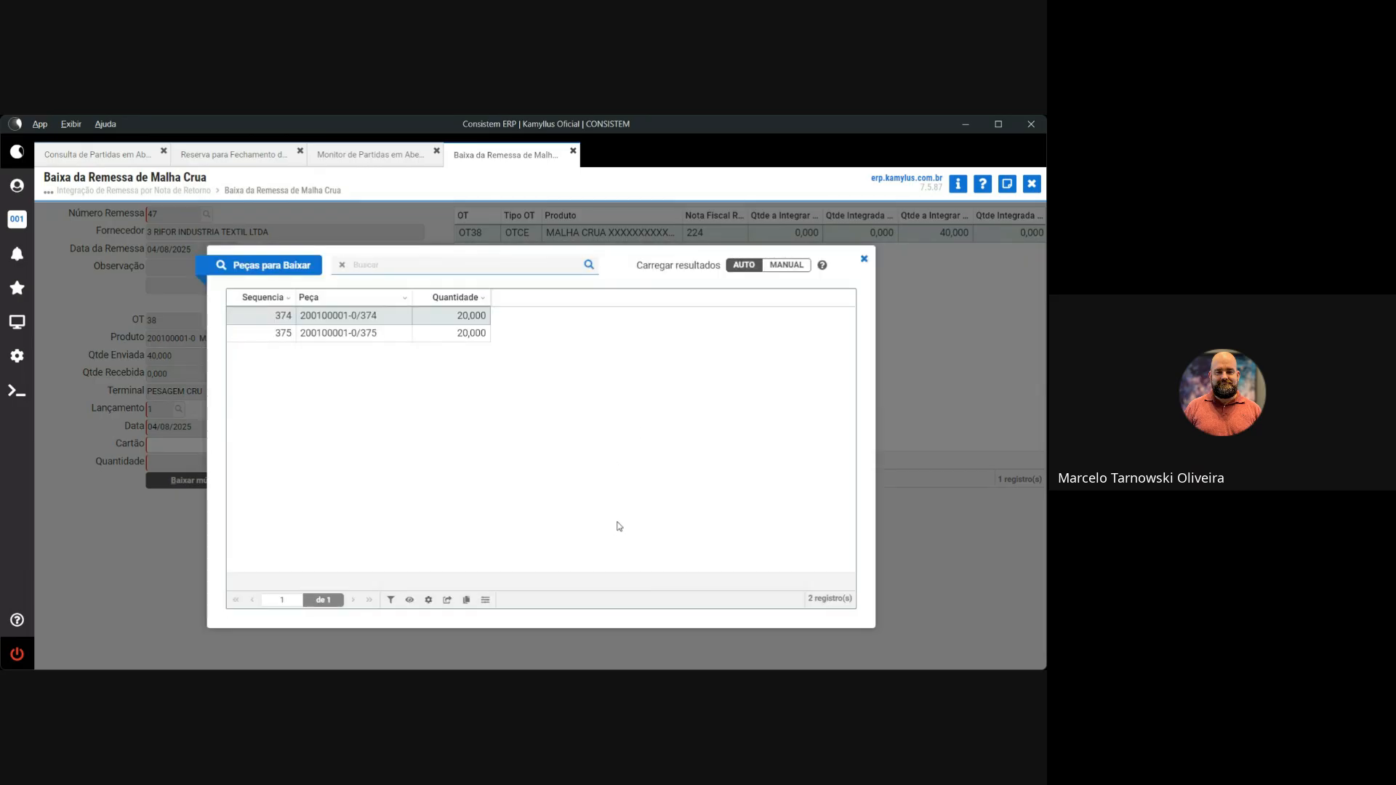
left_click(864, 260)
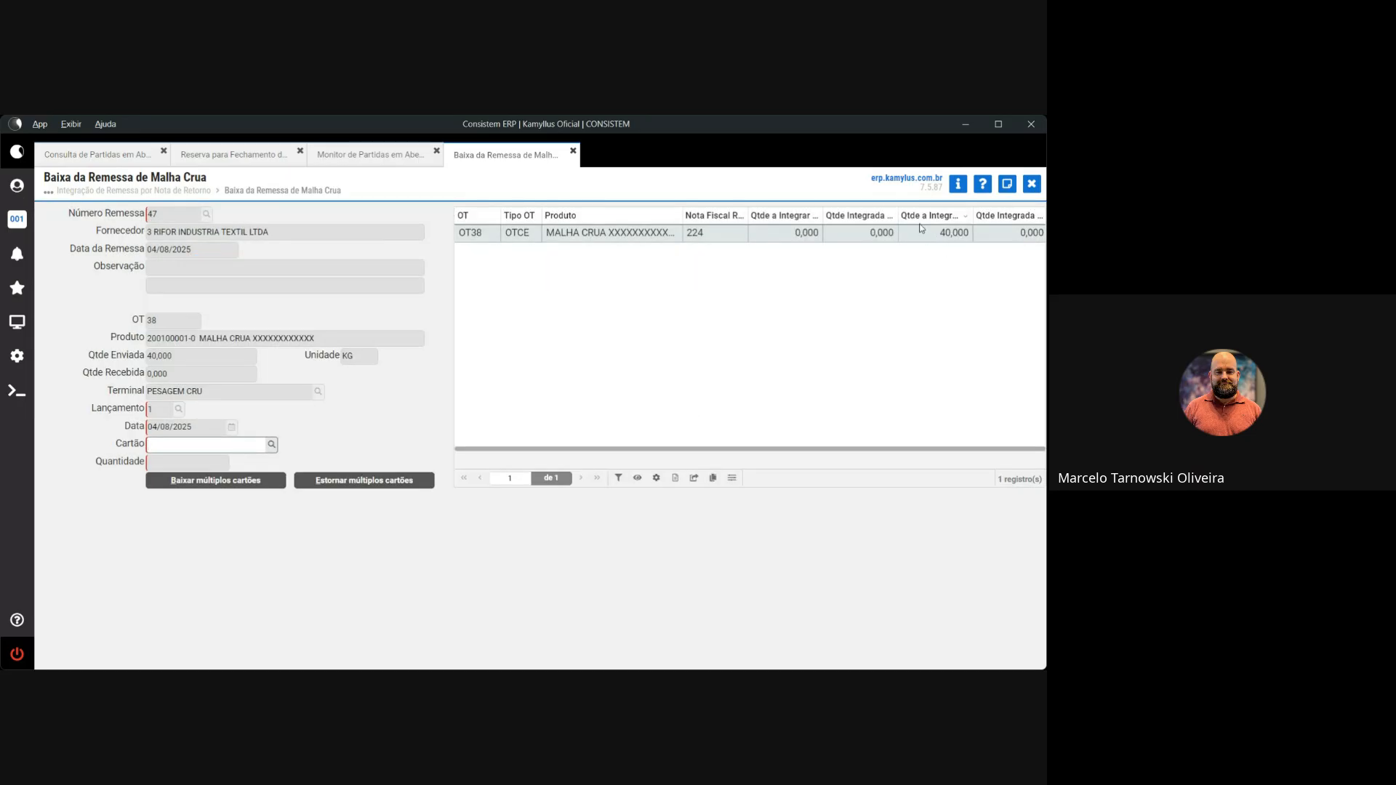
left_click(275, 447)
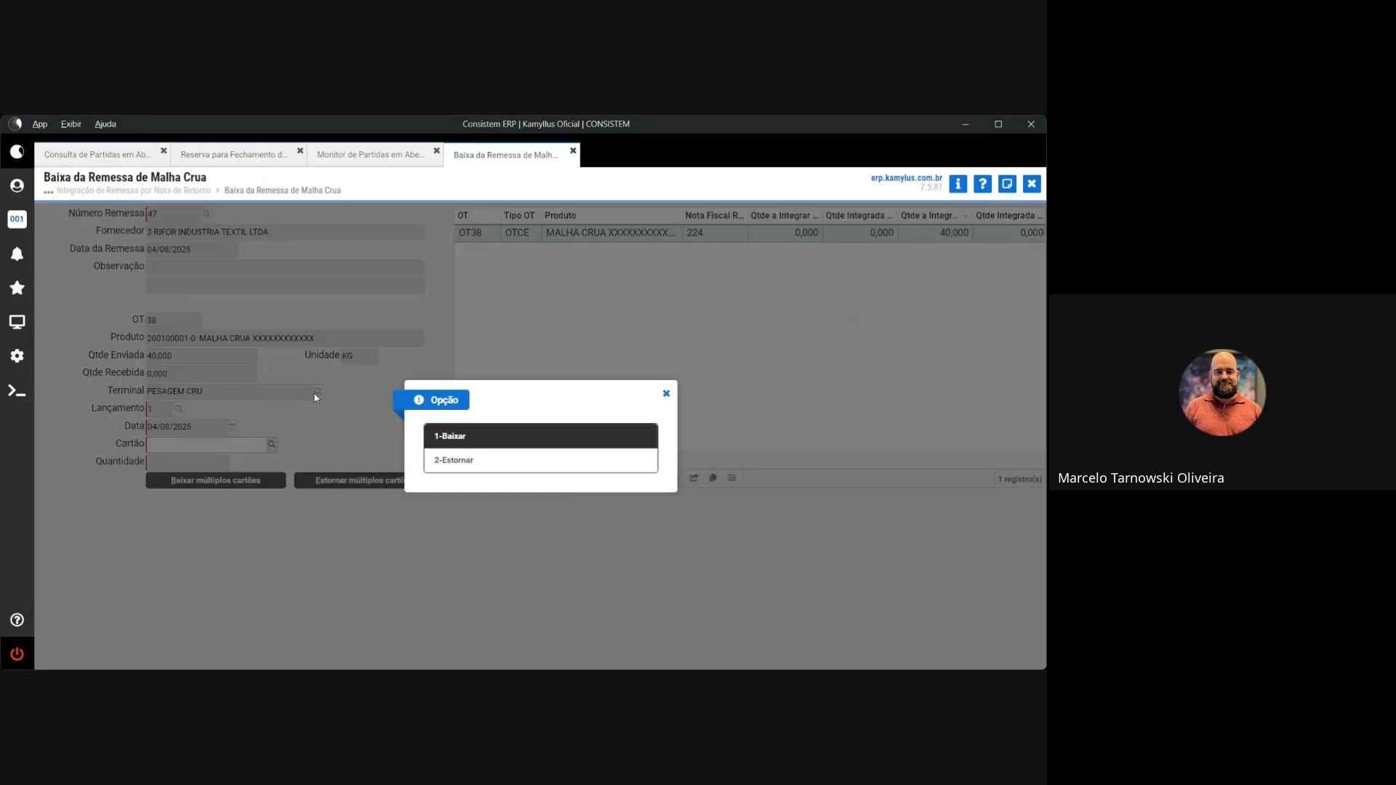
left_click(451, 436)
key("Escape")
Enter quantity 20 and quality 1 for piece 374
type("20")
key("Return")
key("Return")
type("1")
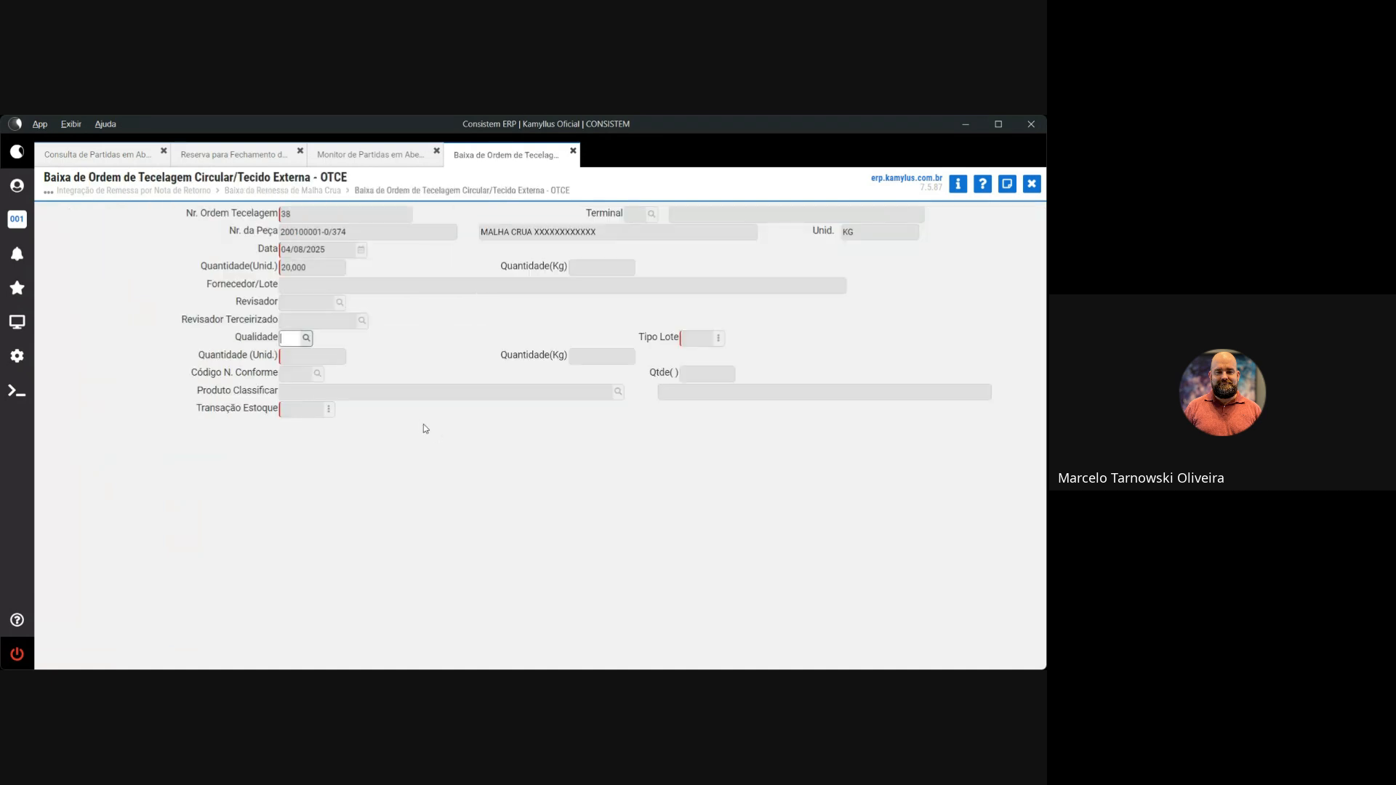
key("Return")
key("Return")
key("Return")
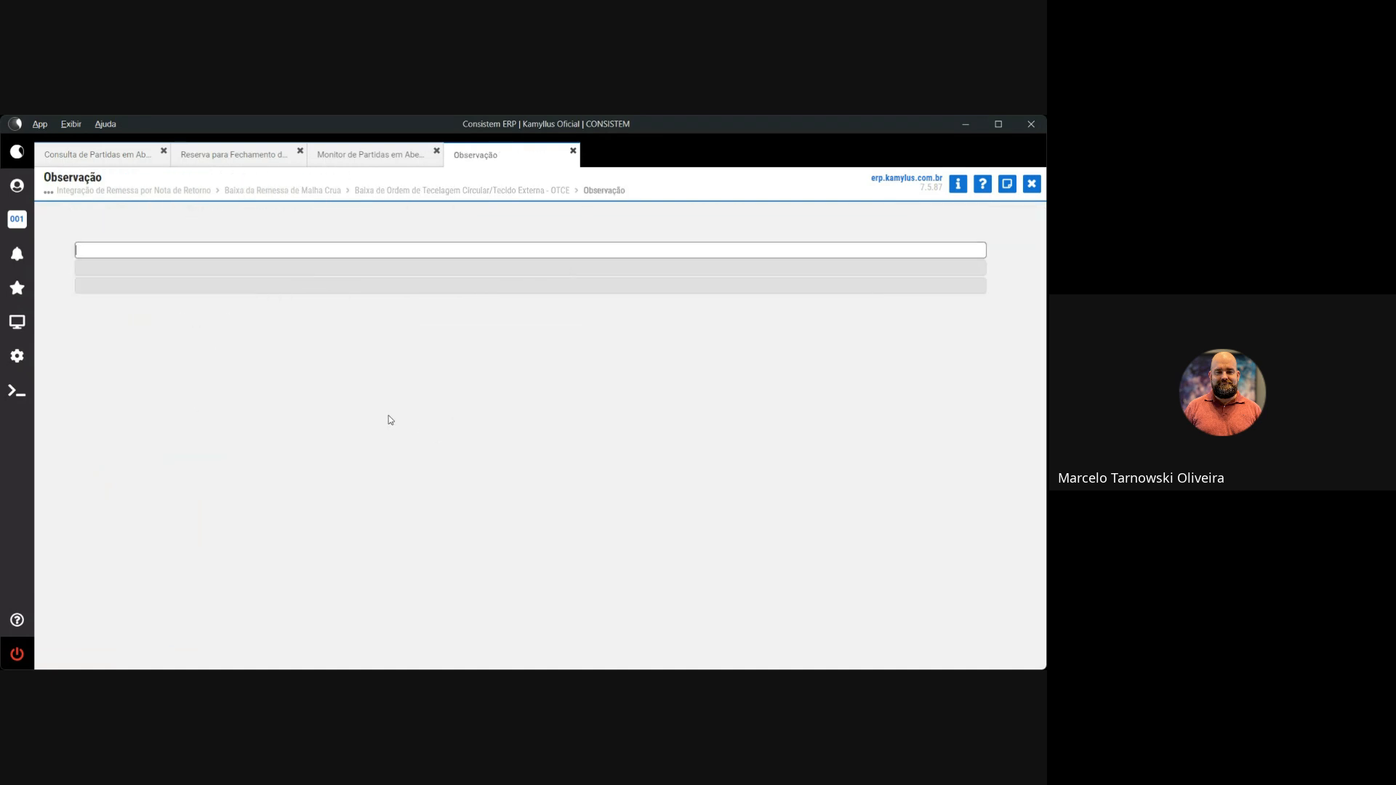
key("Return")
key("Return")
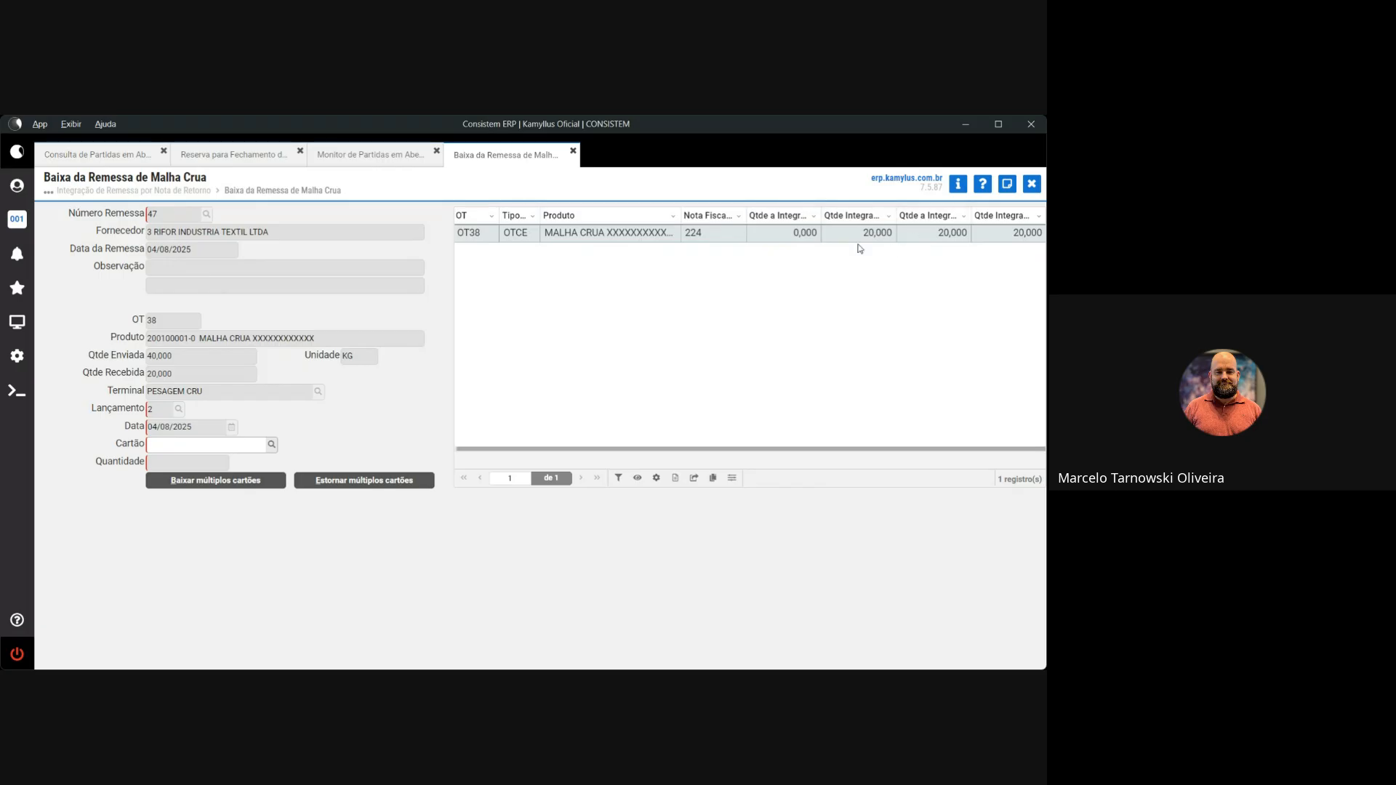
Widen the integrated quantity and Qtde a Integrar OT columns to read them
left_click_drag(896, 216, 921, 221)
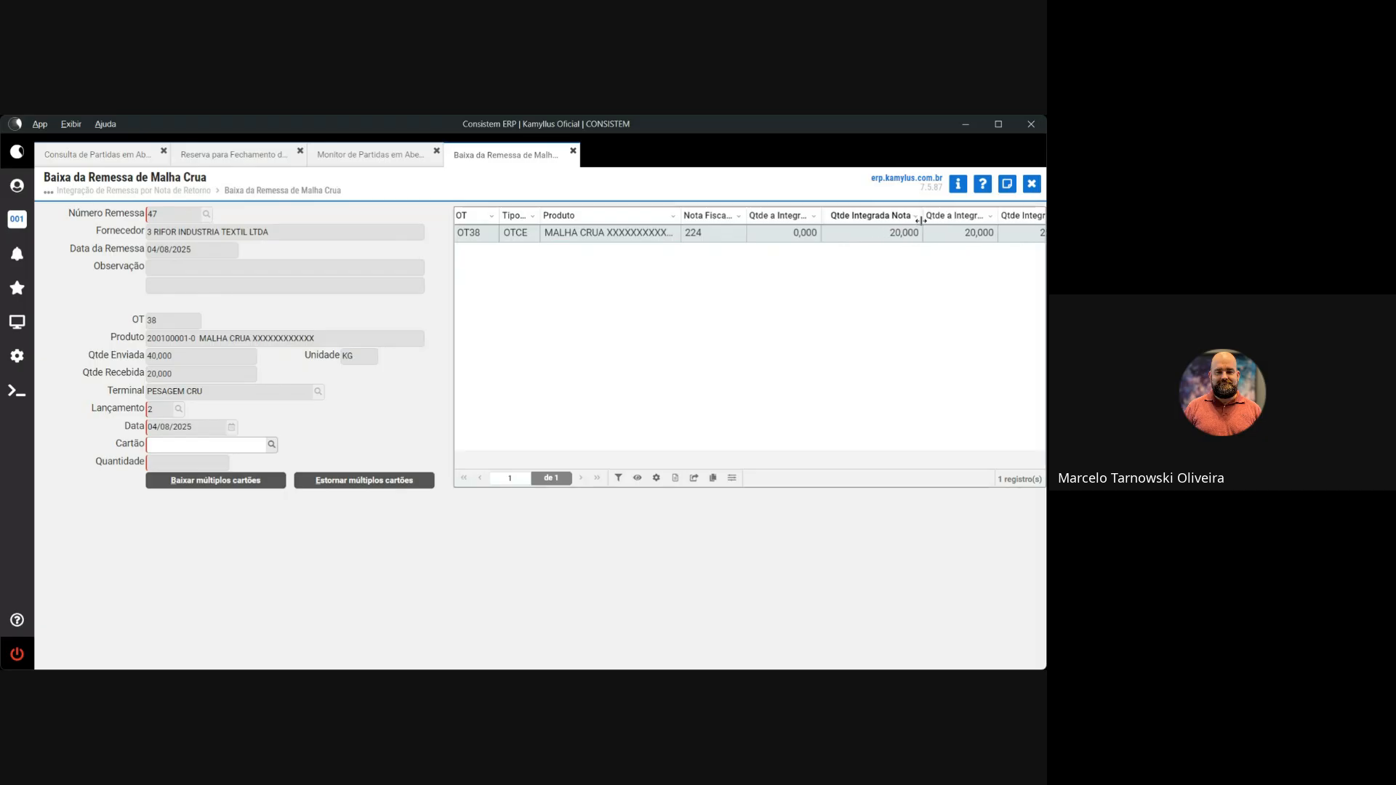
left_click_drag(829, 450, 865, 451)
left_click_drag(970, 216, 996, 216)
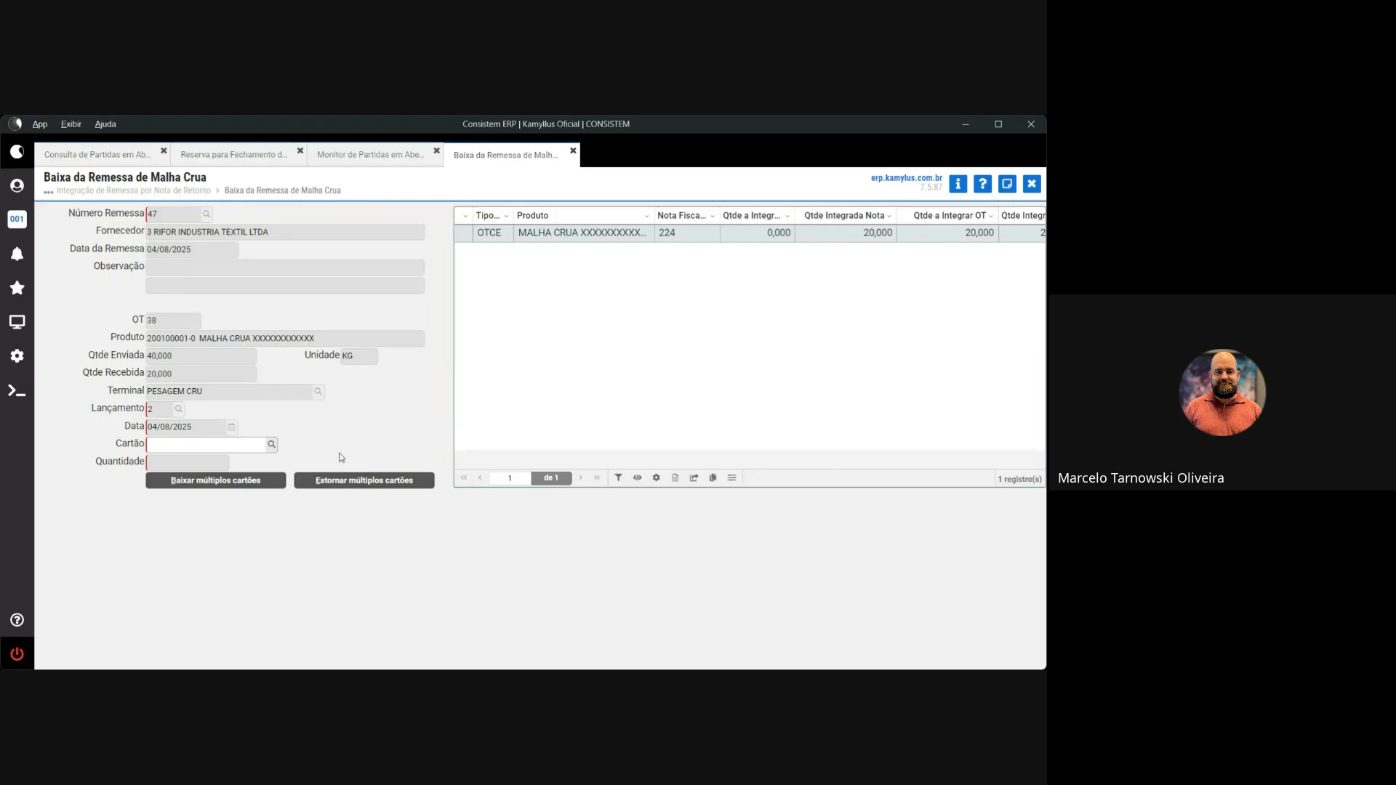
List the already posted pieces with 2-Estornar, finding only piece 374, then close the list
left_click(271, 444)
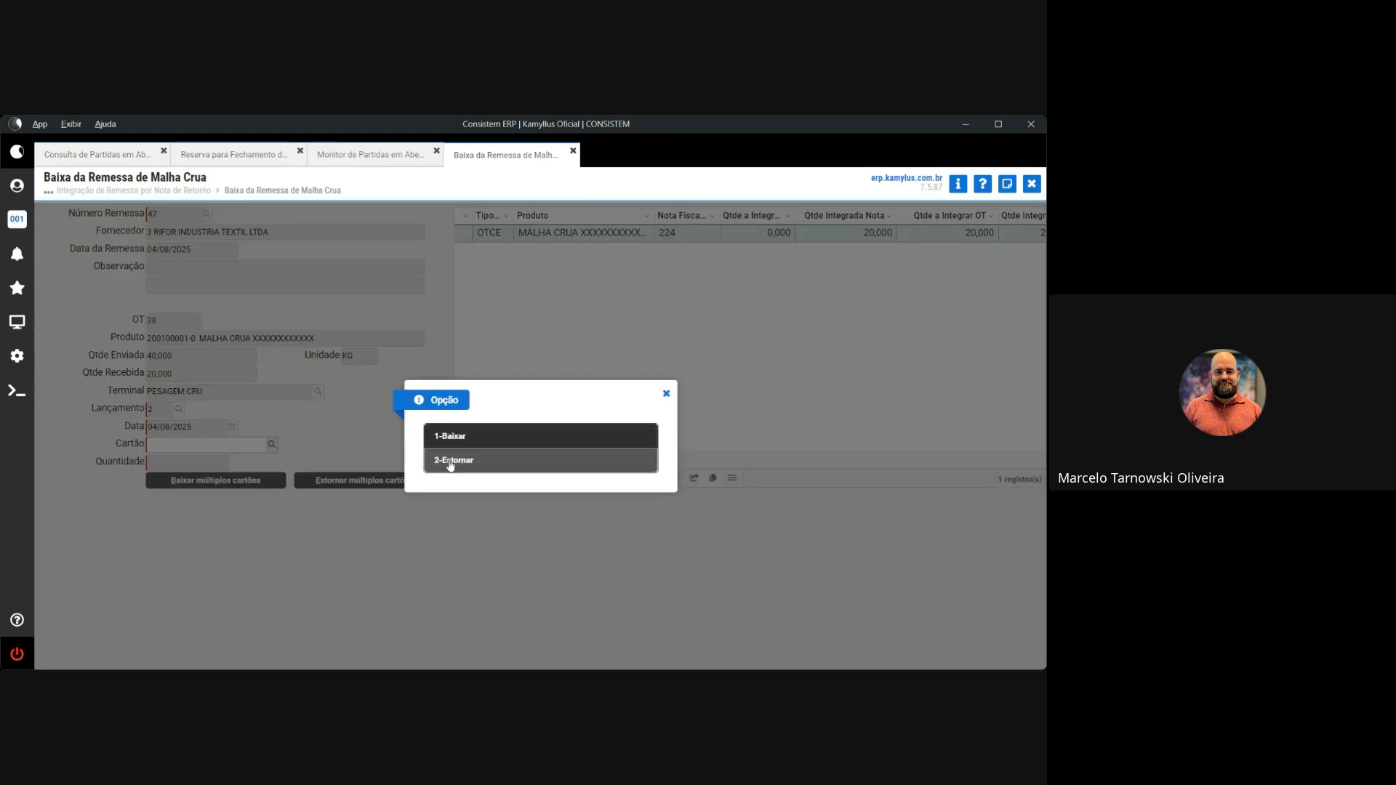
left_click(450, 461)
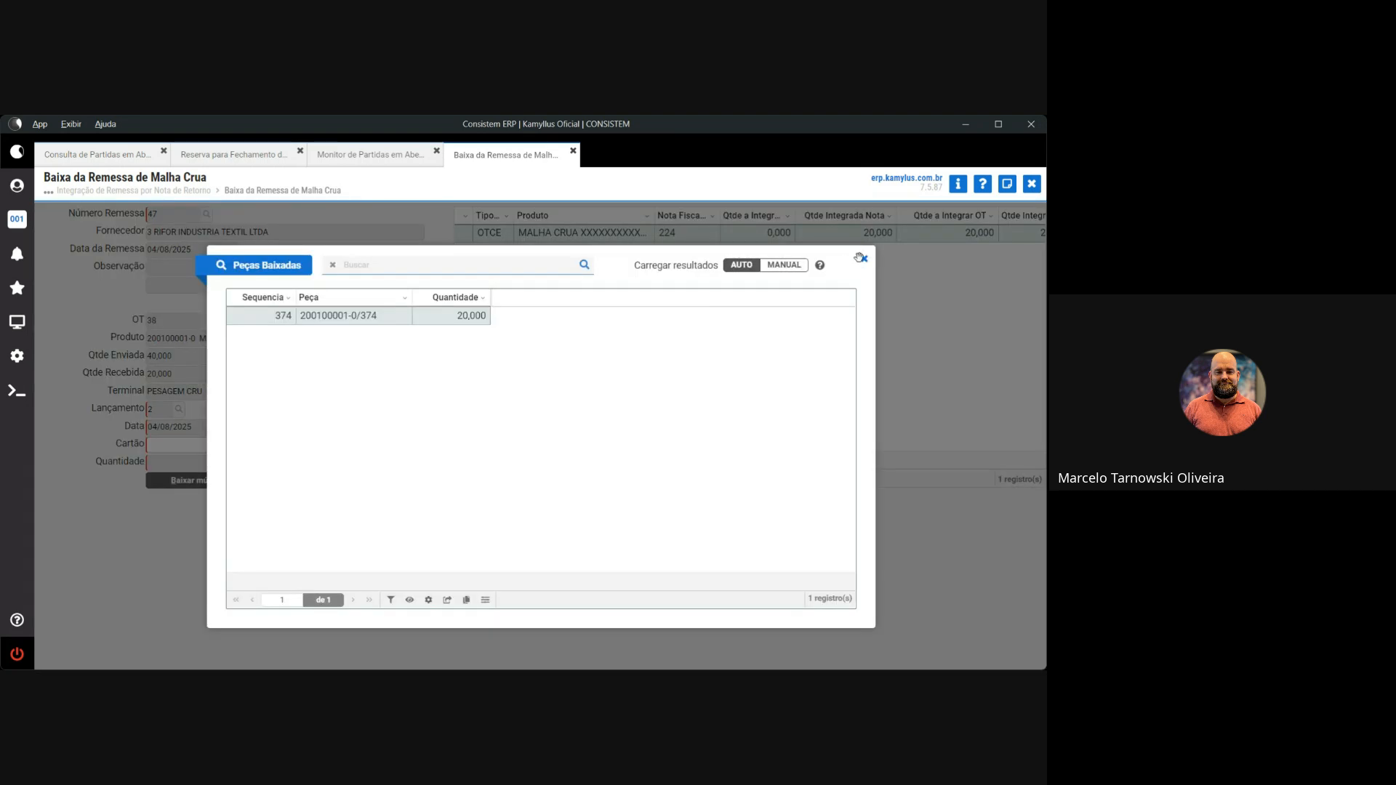
left_click(861, 258)
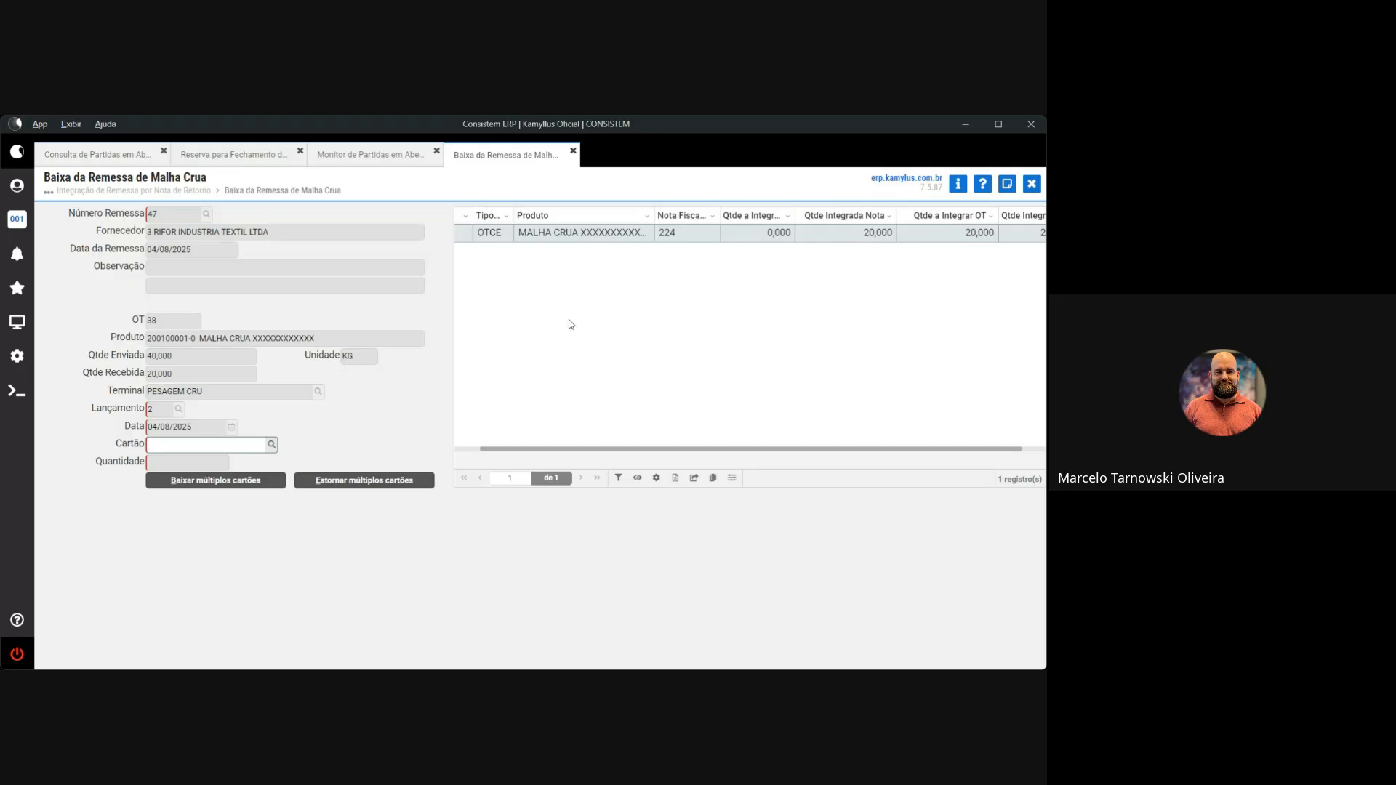
left_click(271, 445)
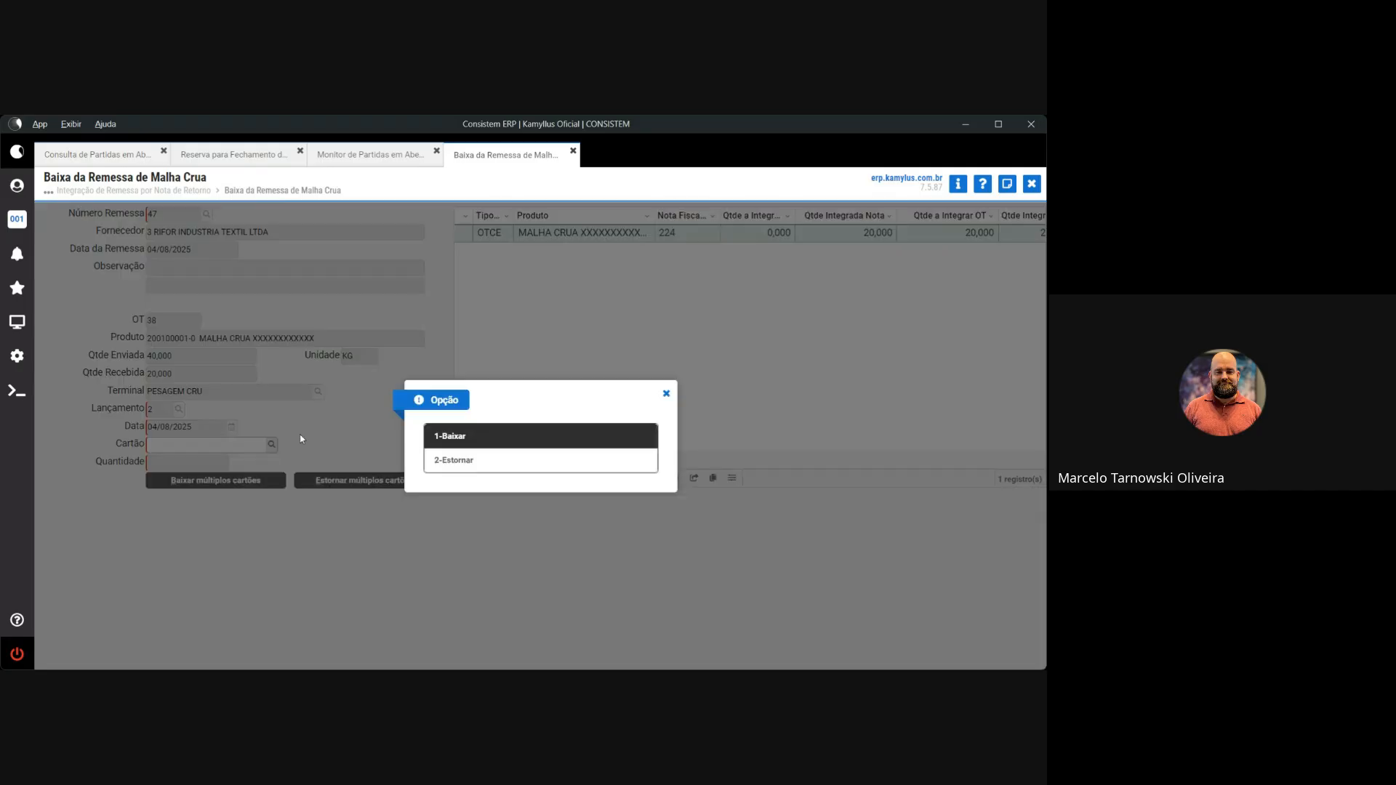
left_click(469, 439)
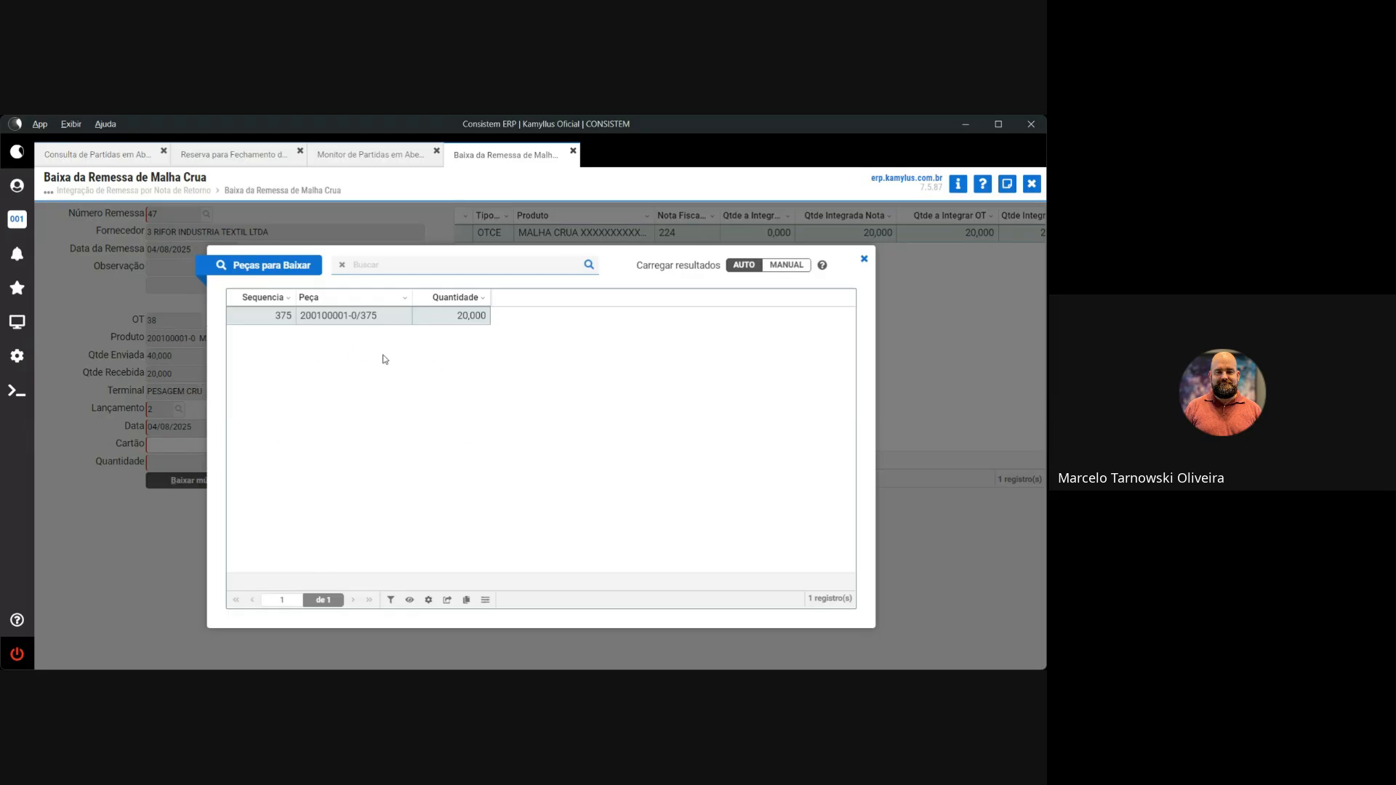
double_click(346, 318)
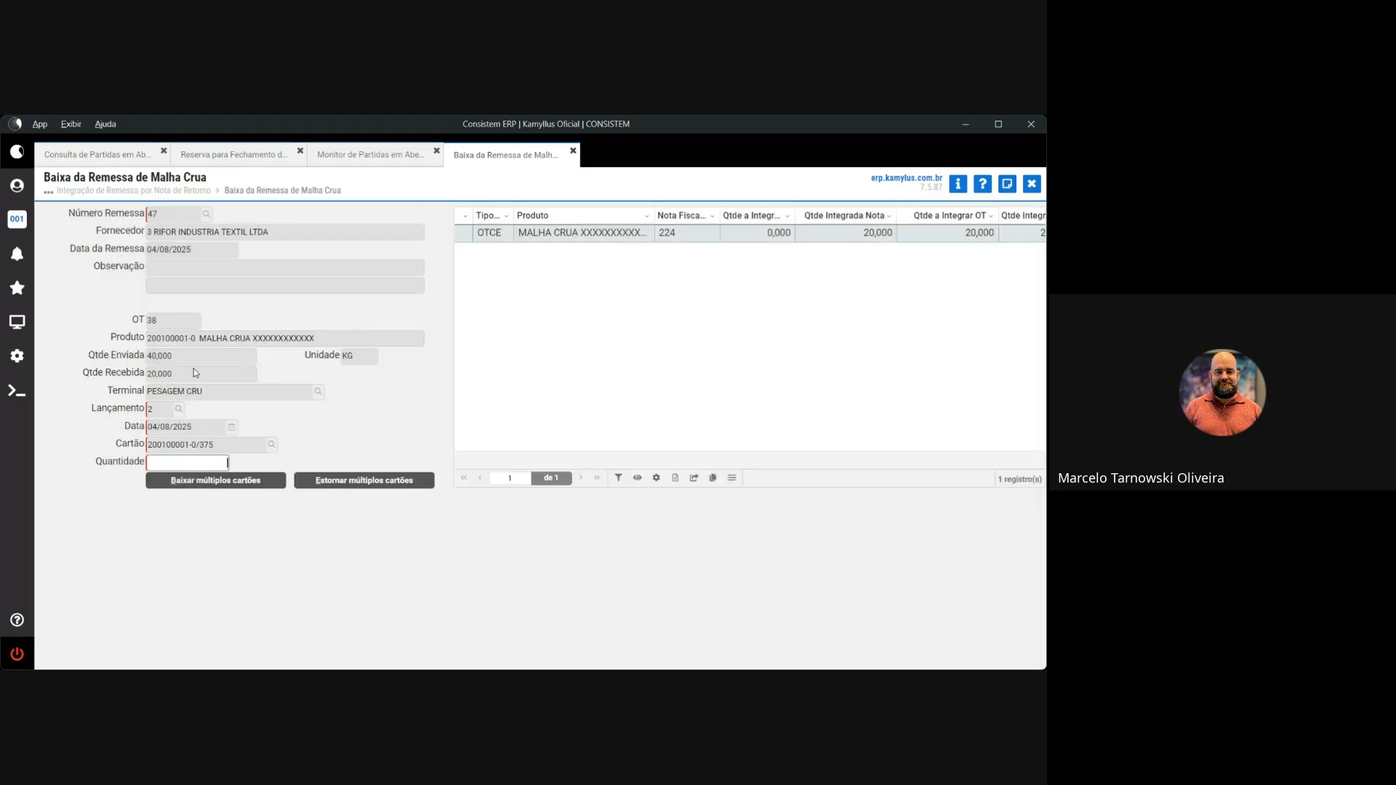
type("19")
key("Return")
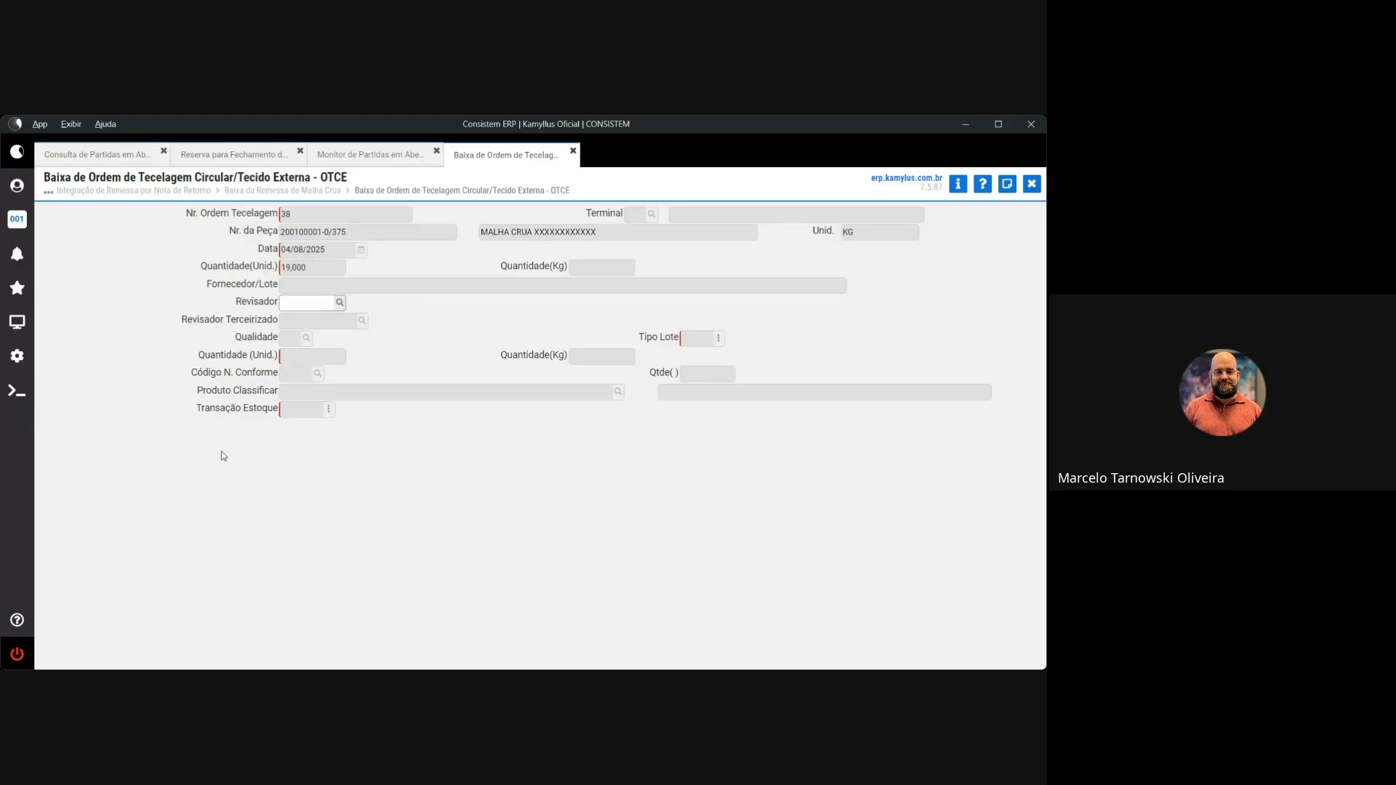
key("Return")
type("1")
key("Return")
key("Return")
key("Return")
key("Return")
key("Return")
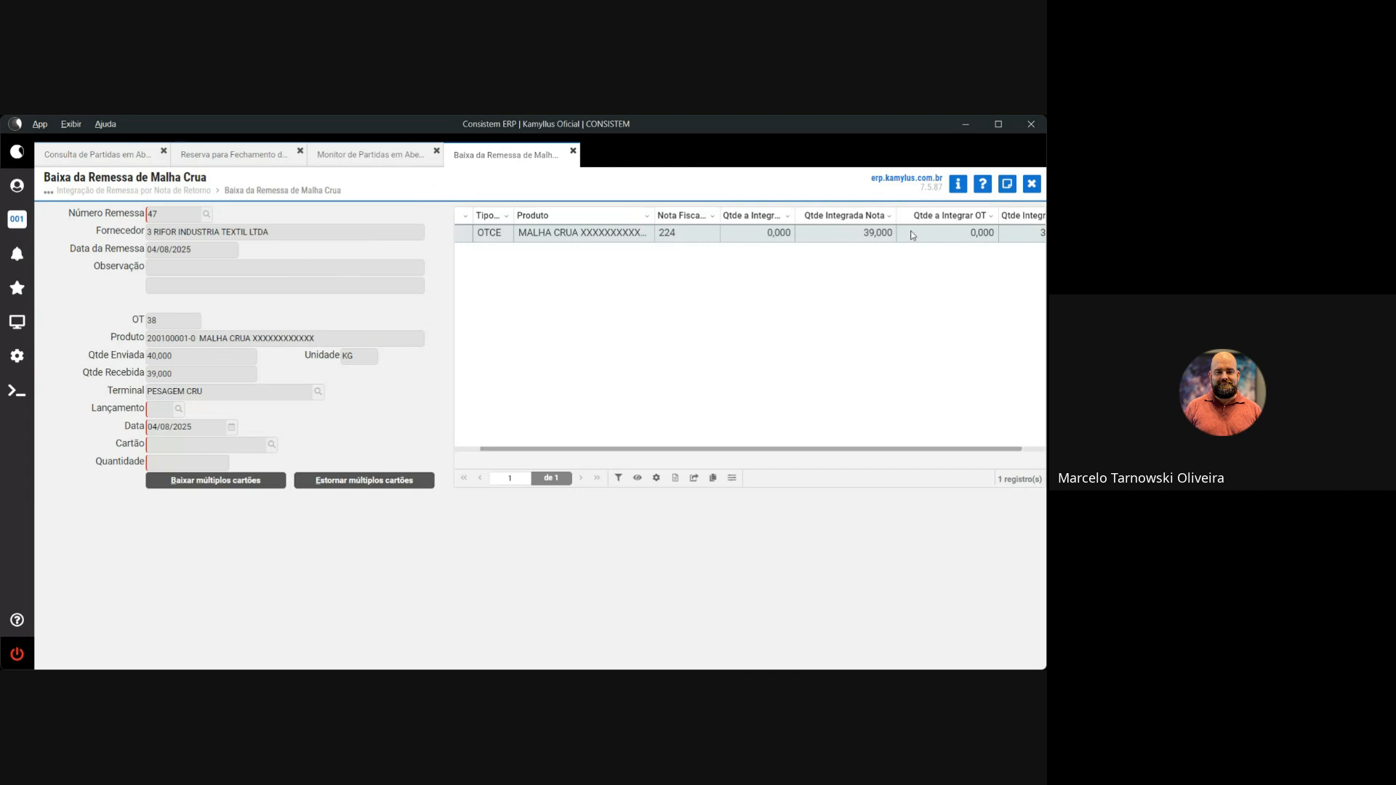
mouse_move(911, 449)
left_mouse_down()
mouse_move(974, 450)
mouse_move(897, 448)
left_mouse_up()
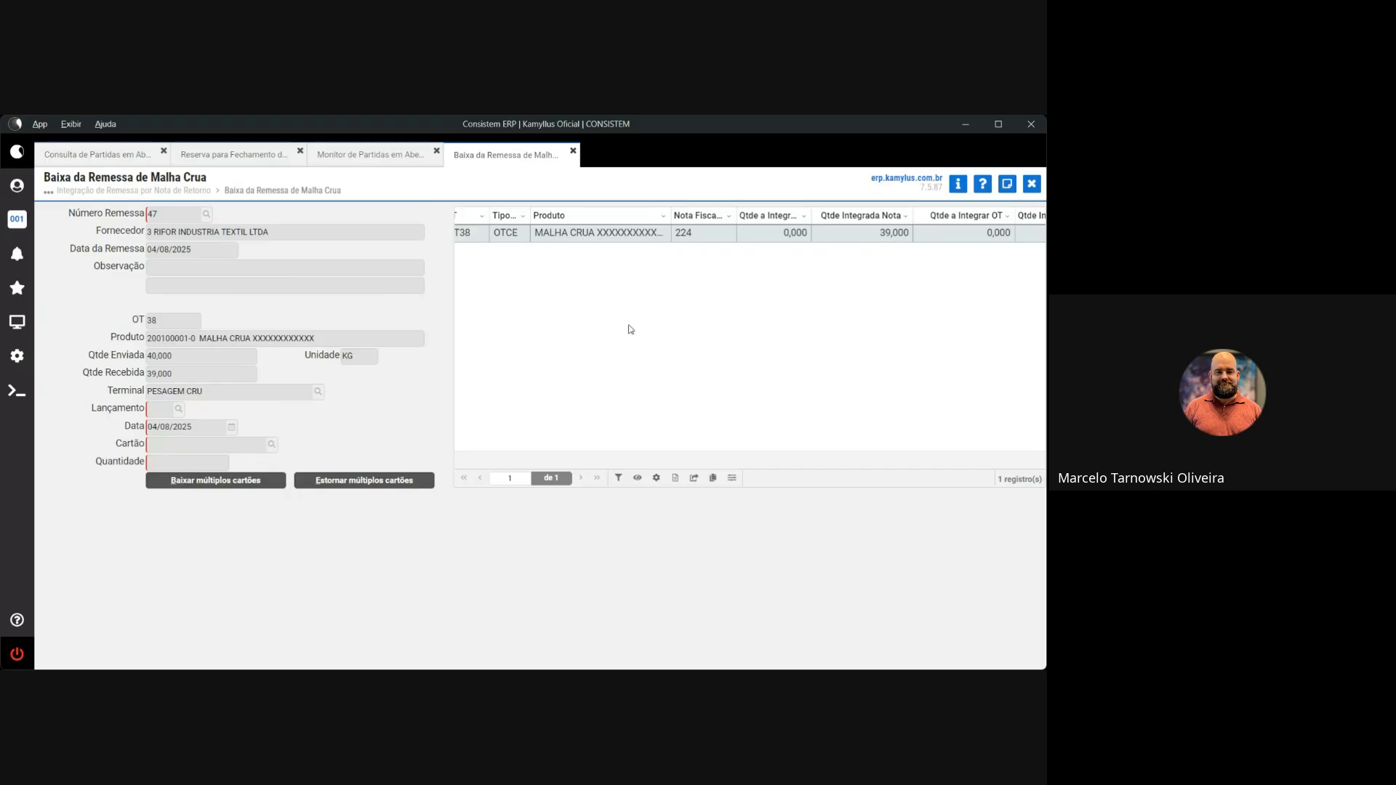
Close the remittance posting and launch Consulta Movimento Etiqueta Malha Crua from the program search
left_click(1031, 183)
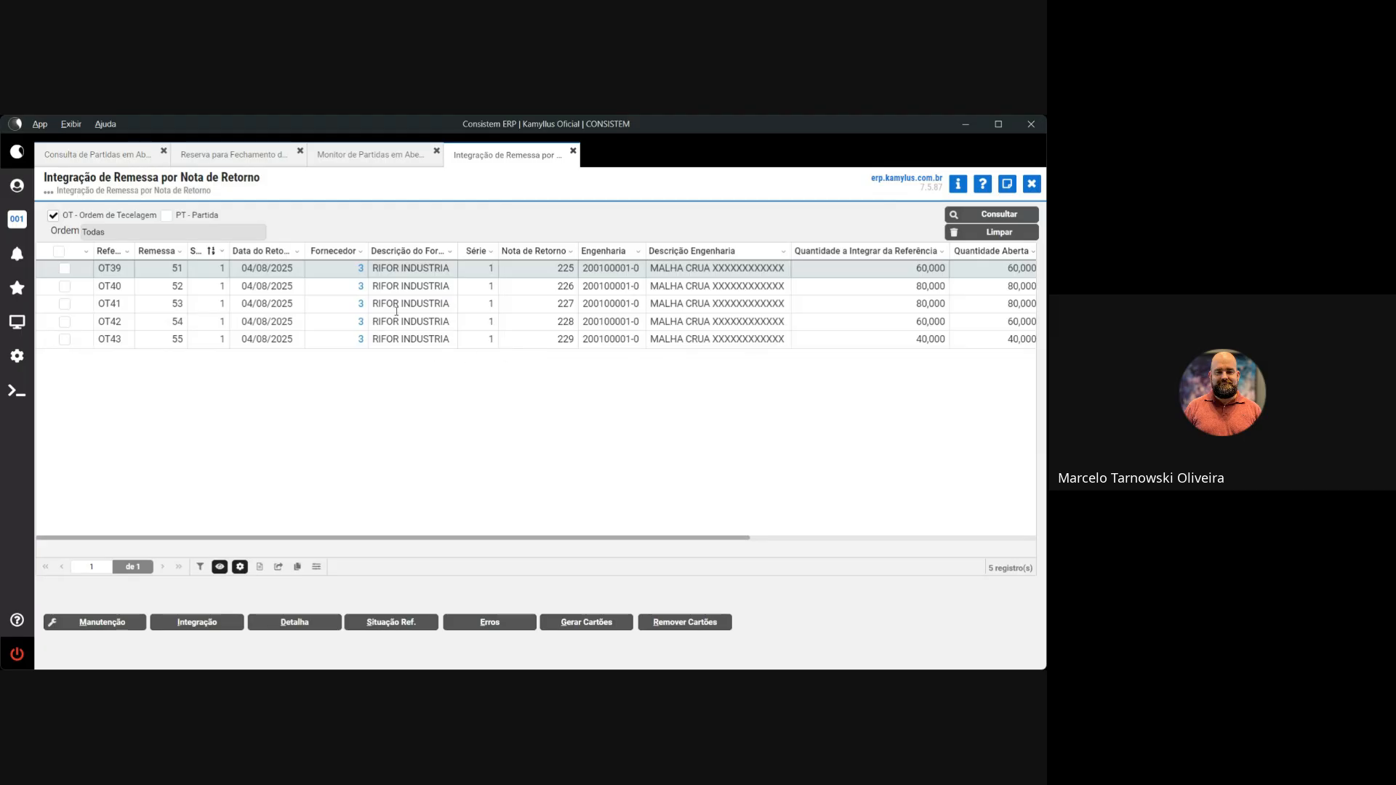
left_click(17, 327)
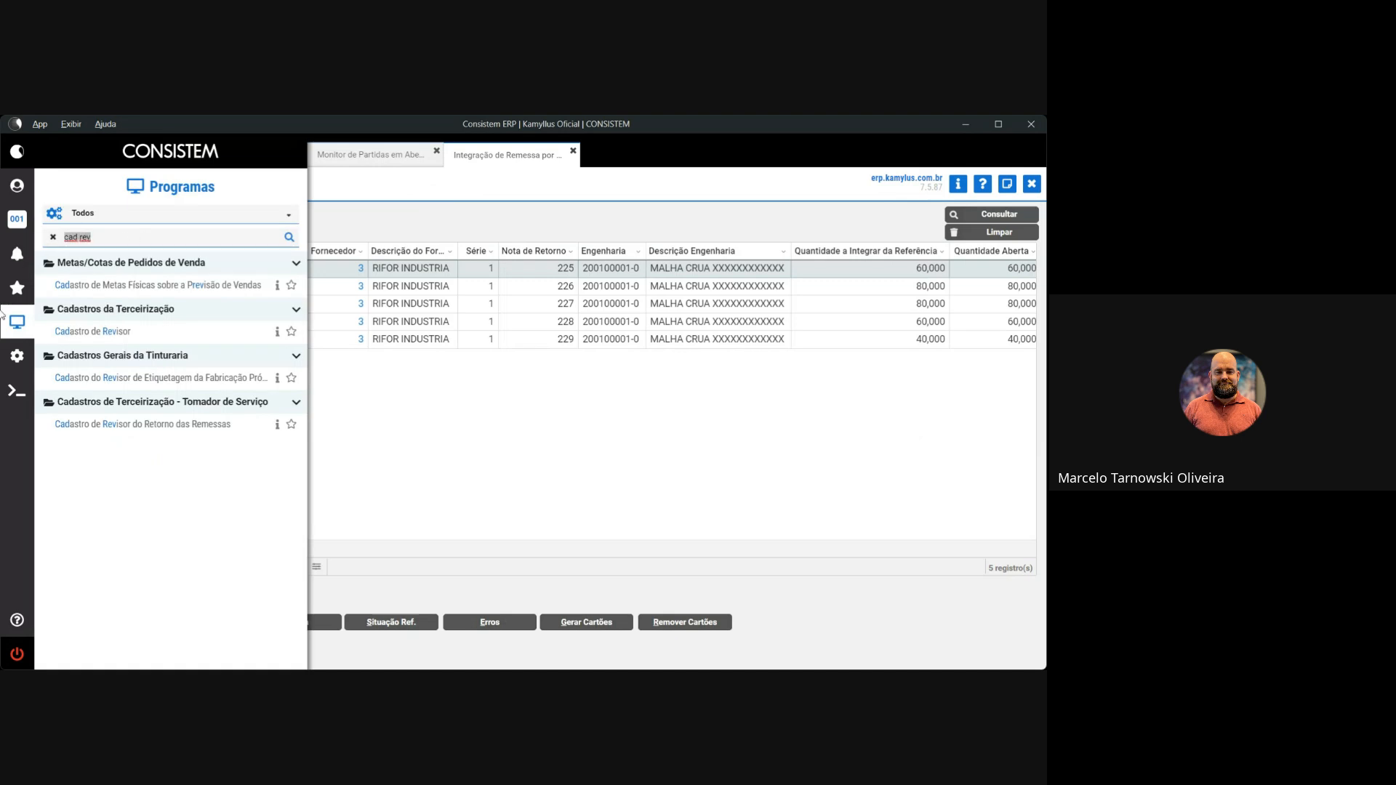
type("cons etiq")
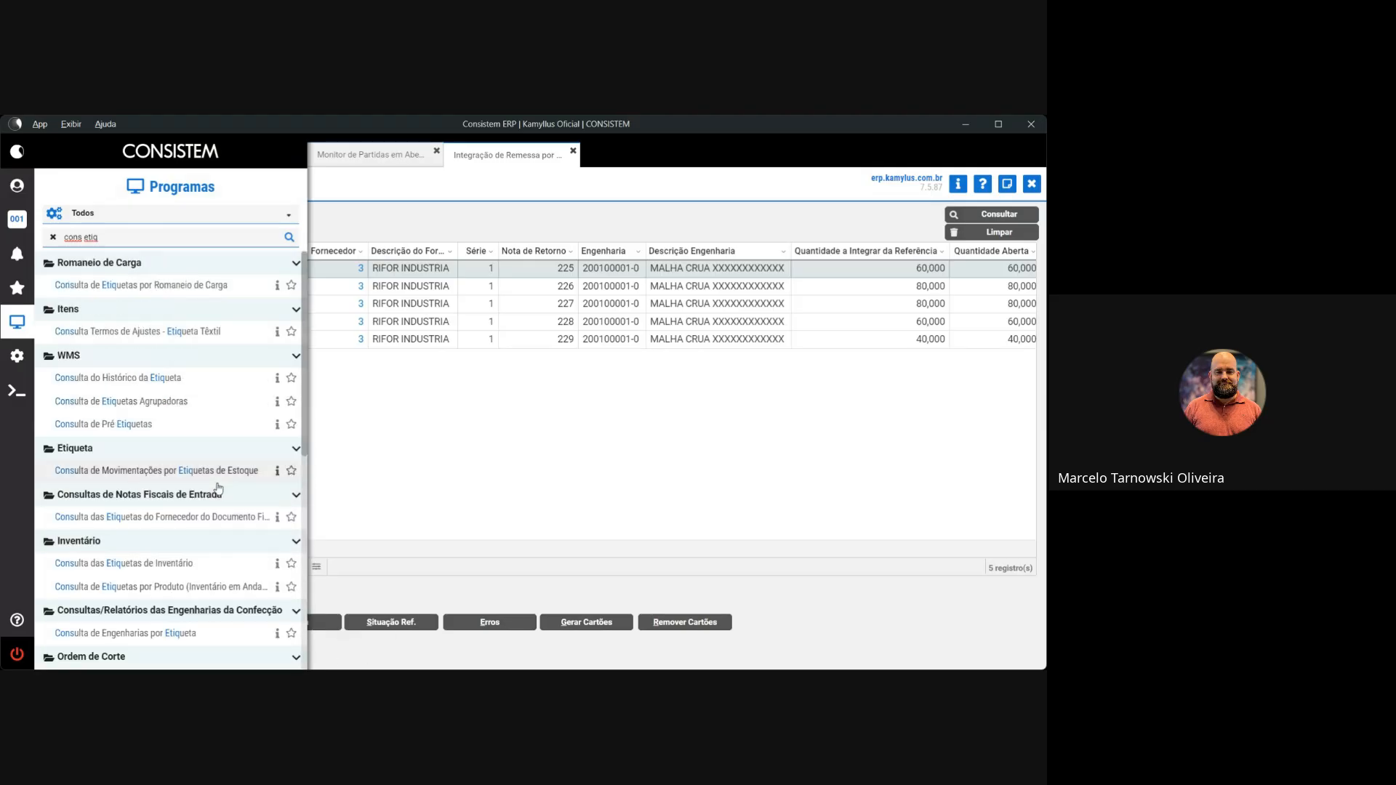
scroll(226, 509, "down", 2)
scroll(234, 518, "down", 1)
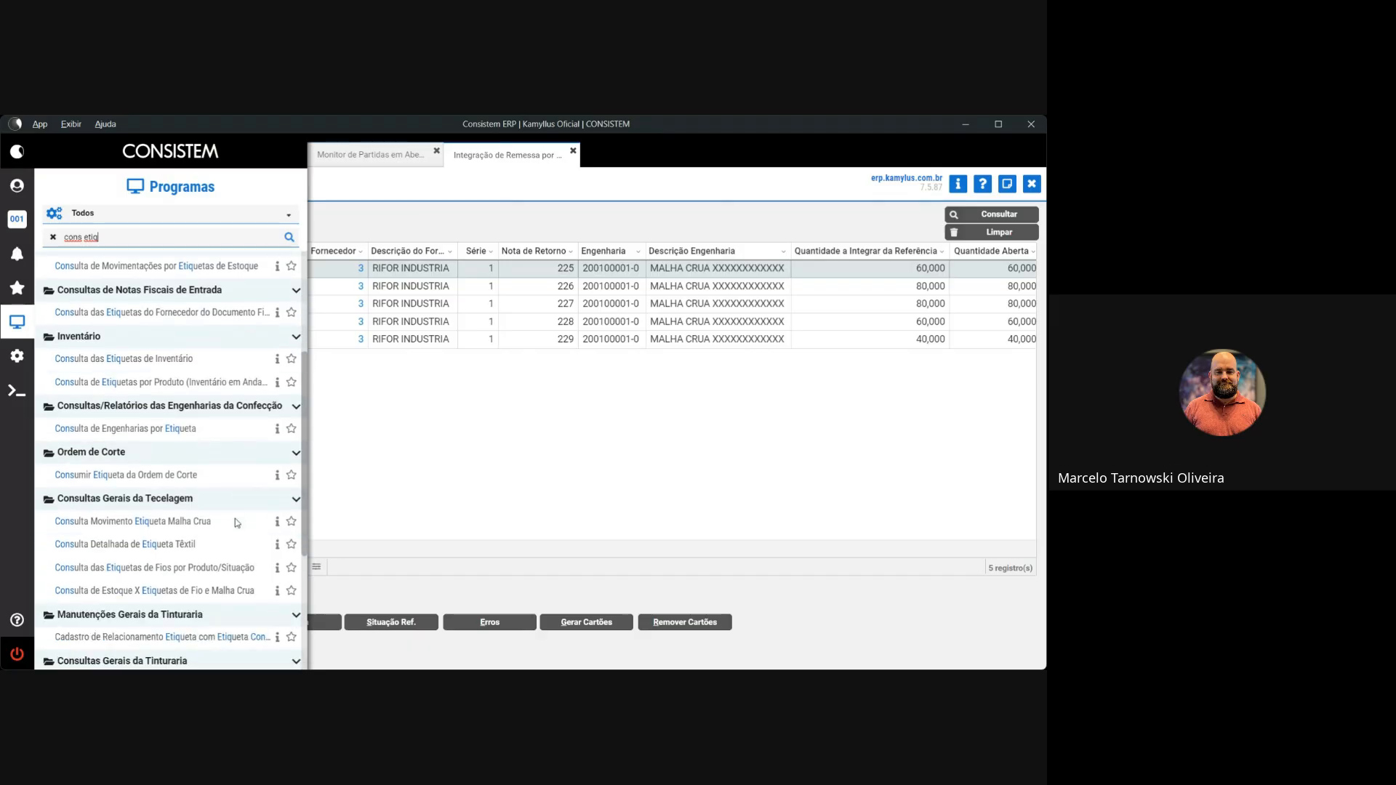
left_click(212, 519)
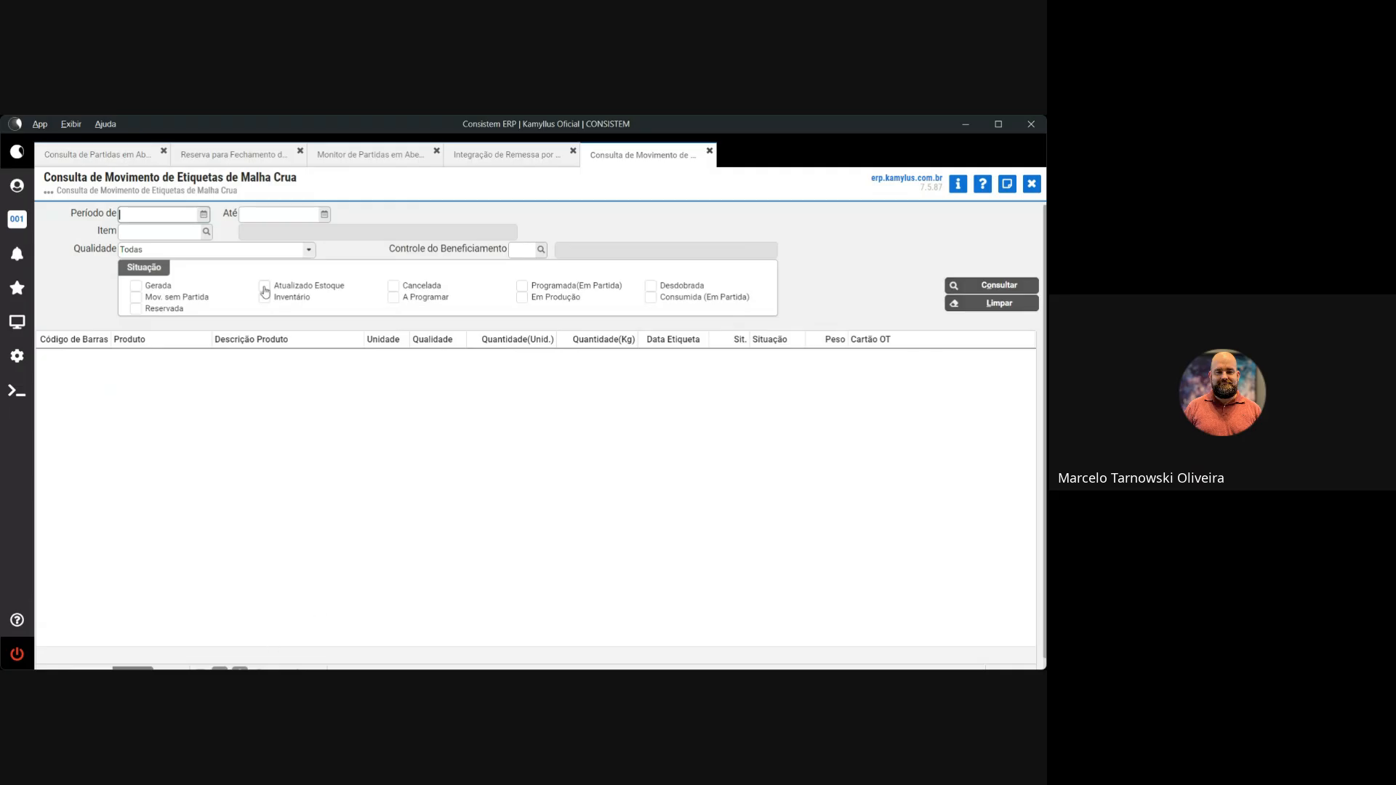
Check the program information, then set the period to today, 04/08/2025, using 'h'
left_click(958, 187)
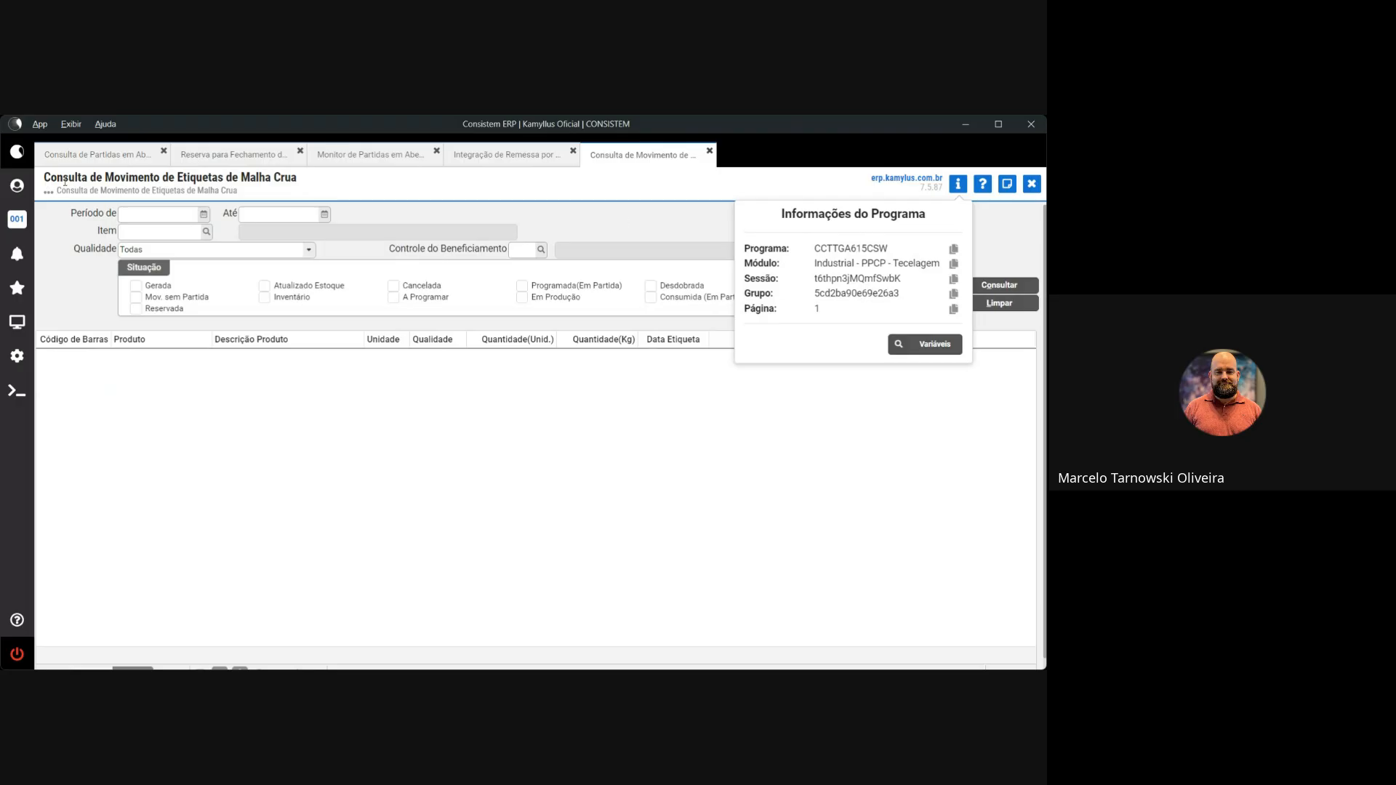
left_click(338, 189)
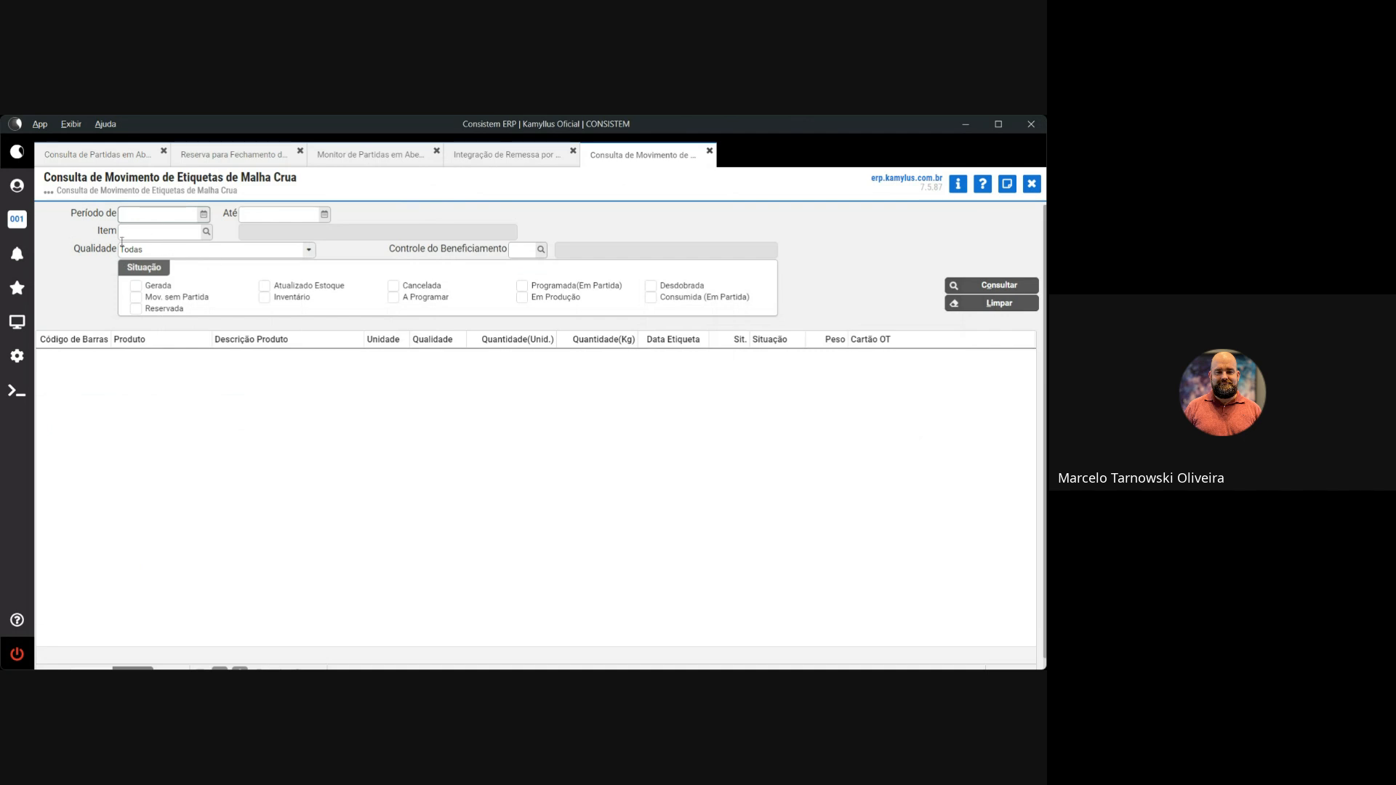
key("Tab")
type("h")
key("Tab")
key("Tab")
Filter the query to Situação Gerada with quality Todas and run Consultar
left_click(188, 254)
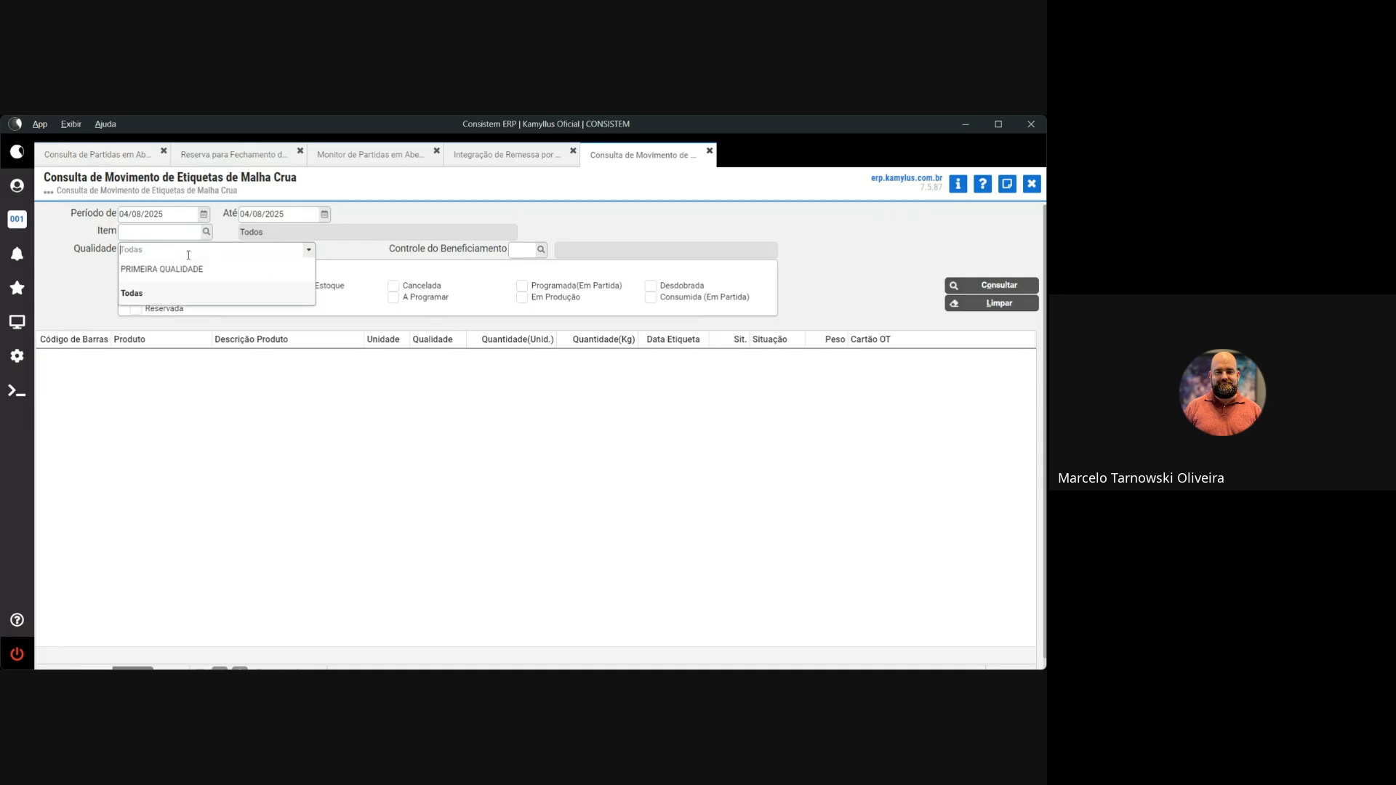
left_click(131, 295)
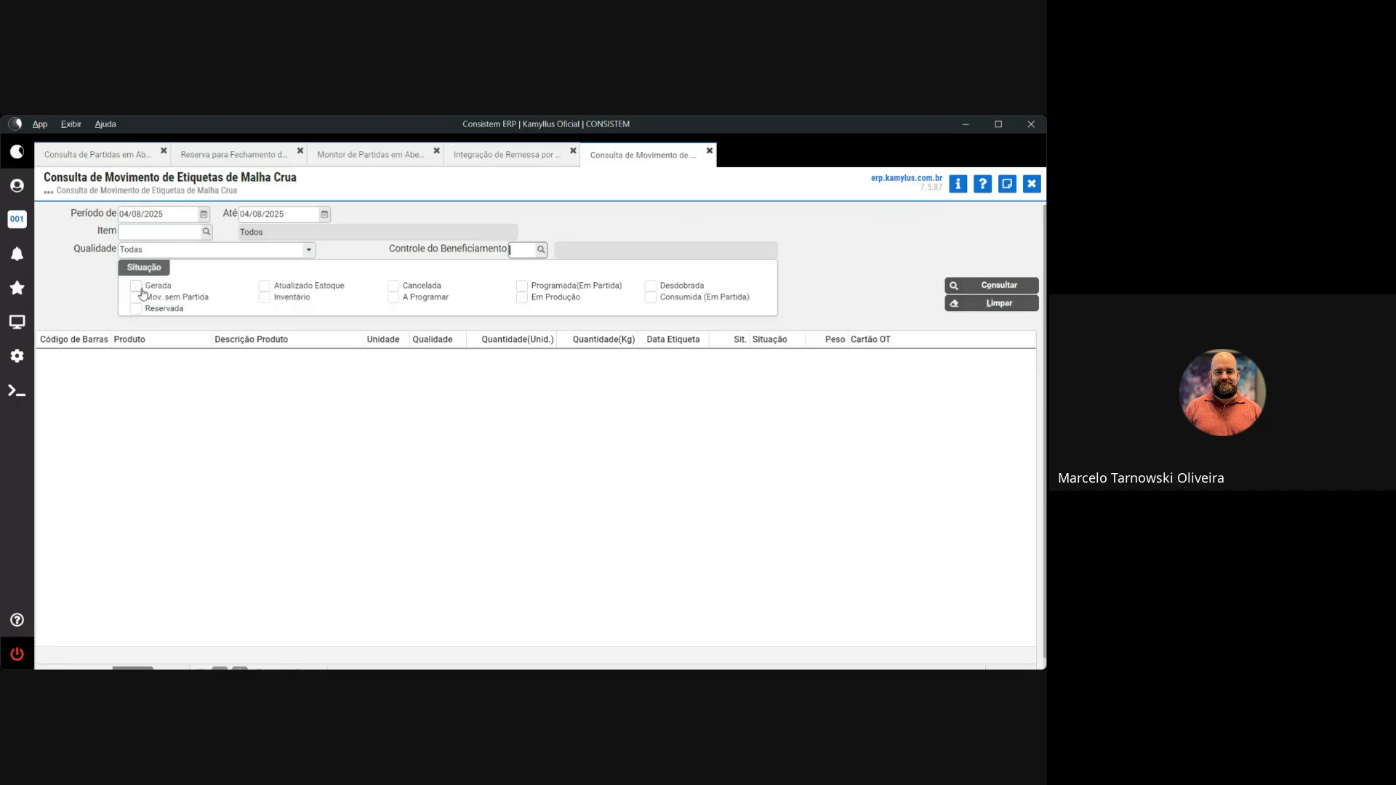
left_click(136, 286)
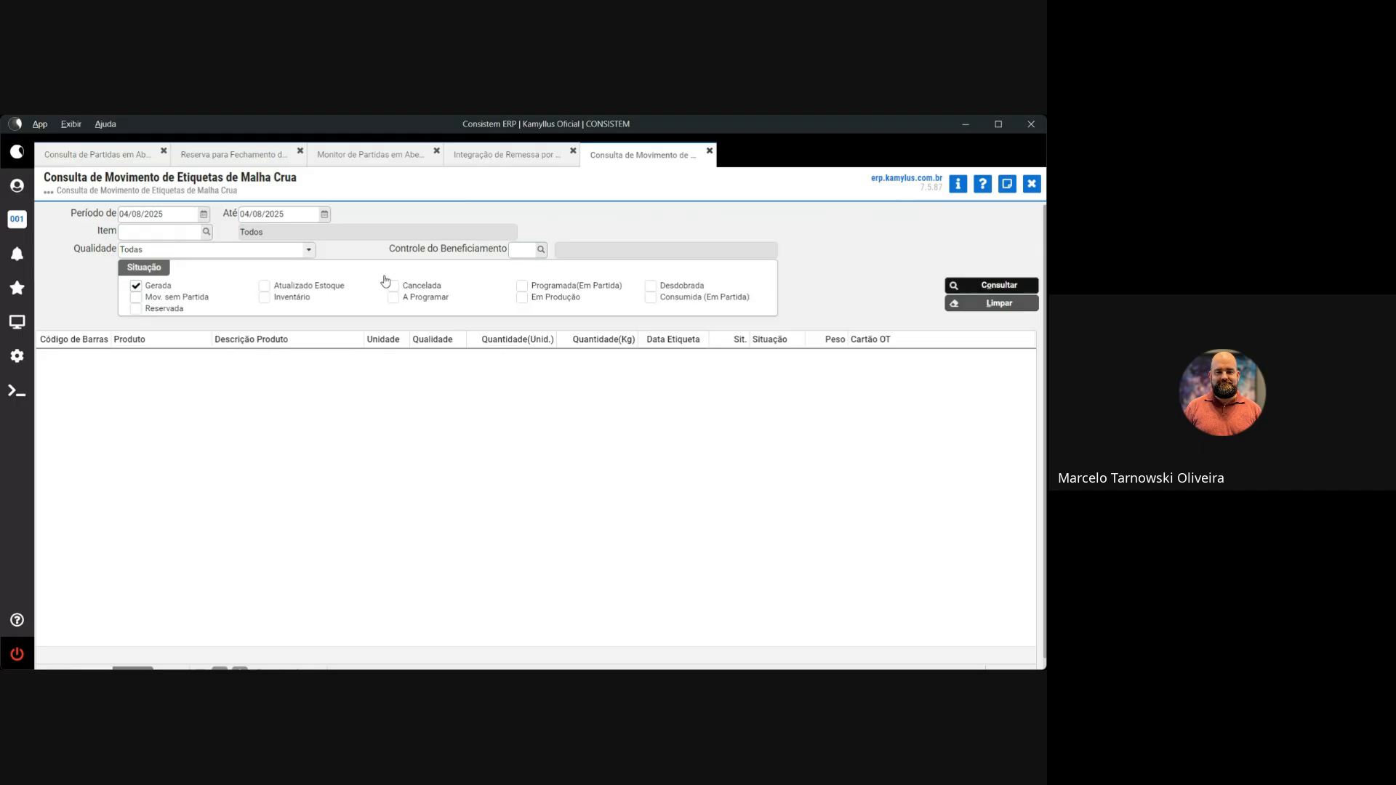
left_click(1002, 284)
scroll(567, 384, "down", 1)
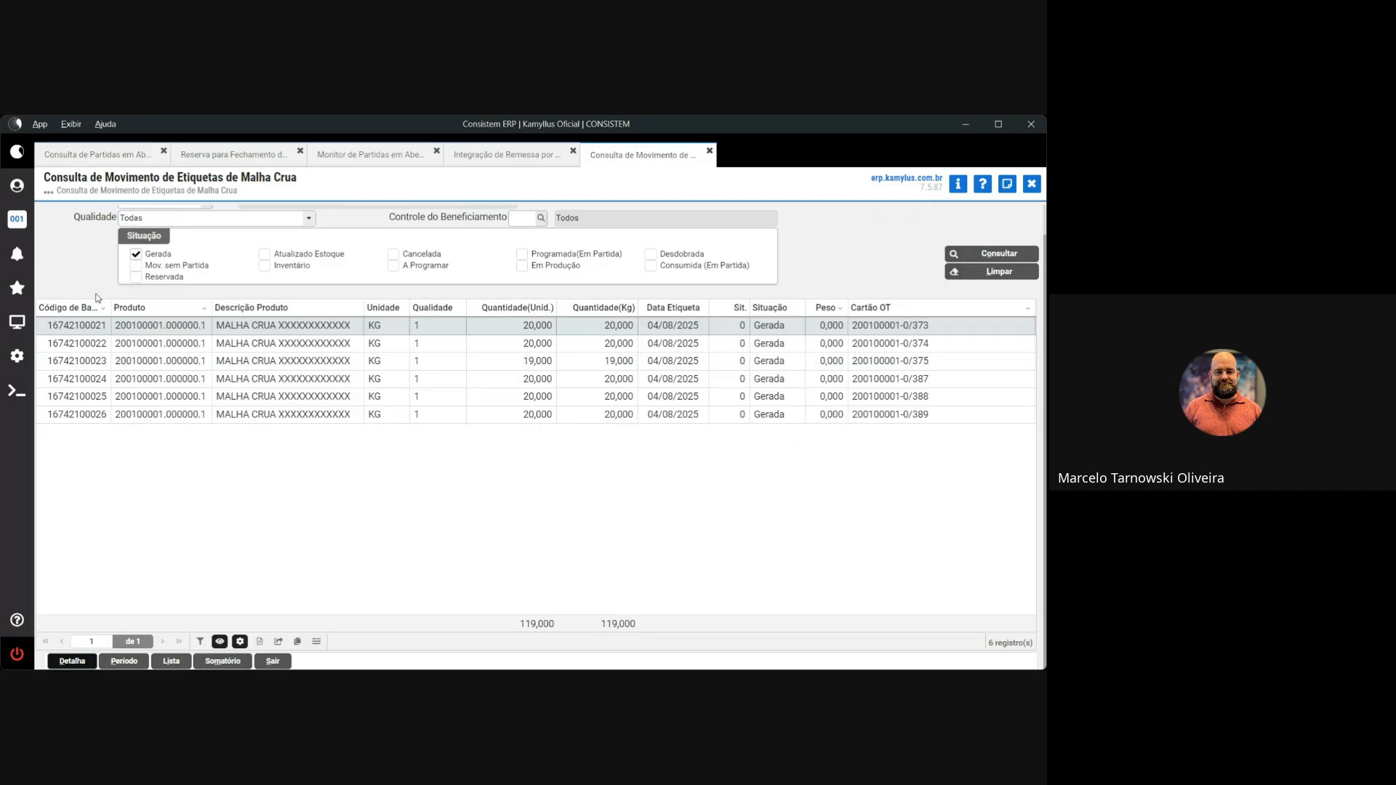
left_click_drag(51, 324, 107, 328)
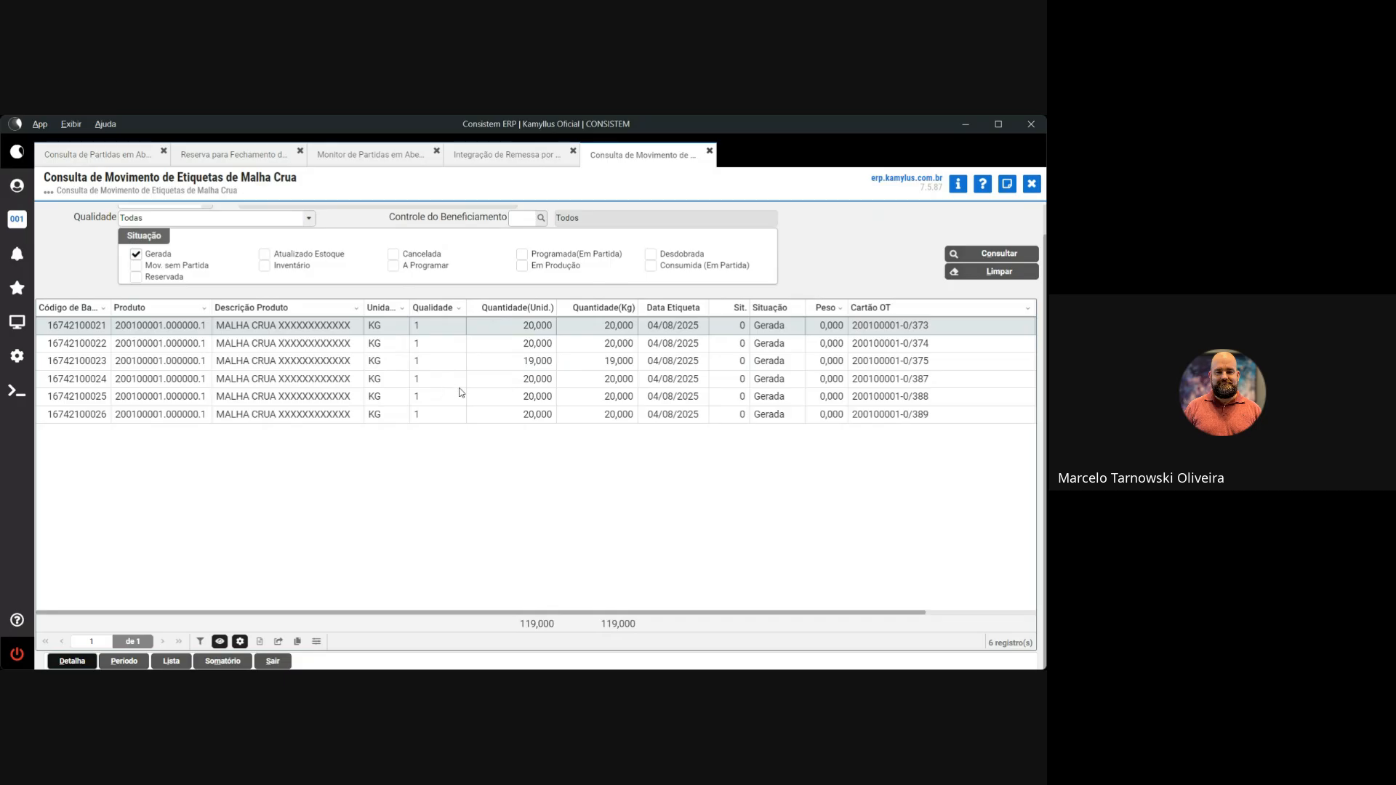
left_click_drag(524, 361, 552, 361)
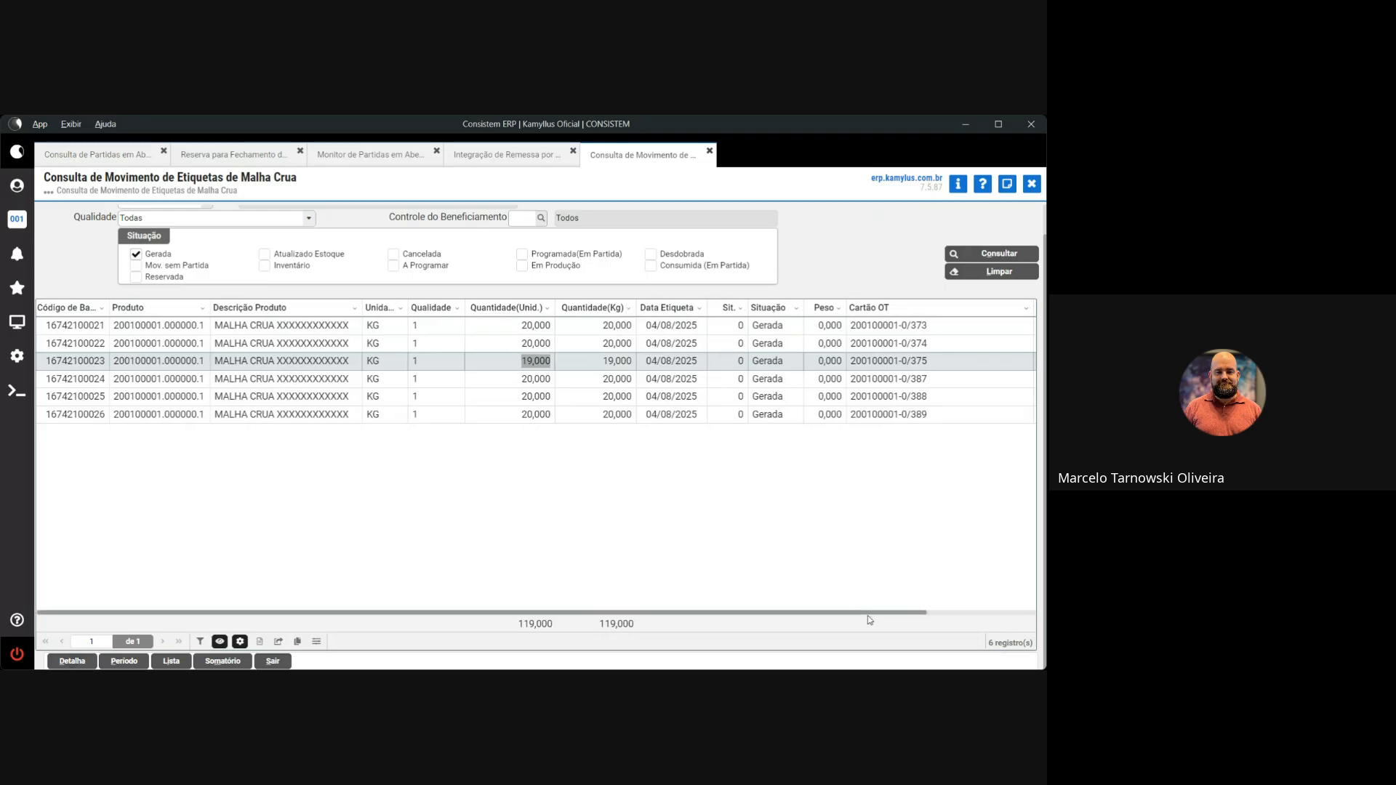
scroll(857, 617, "right", 3)
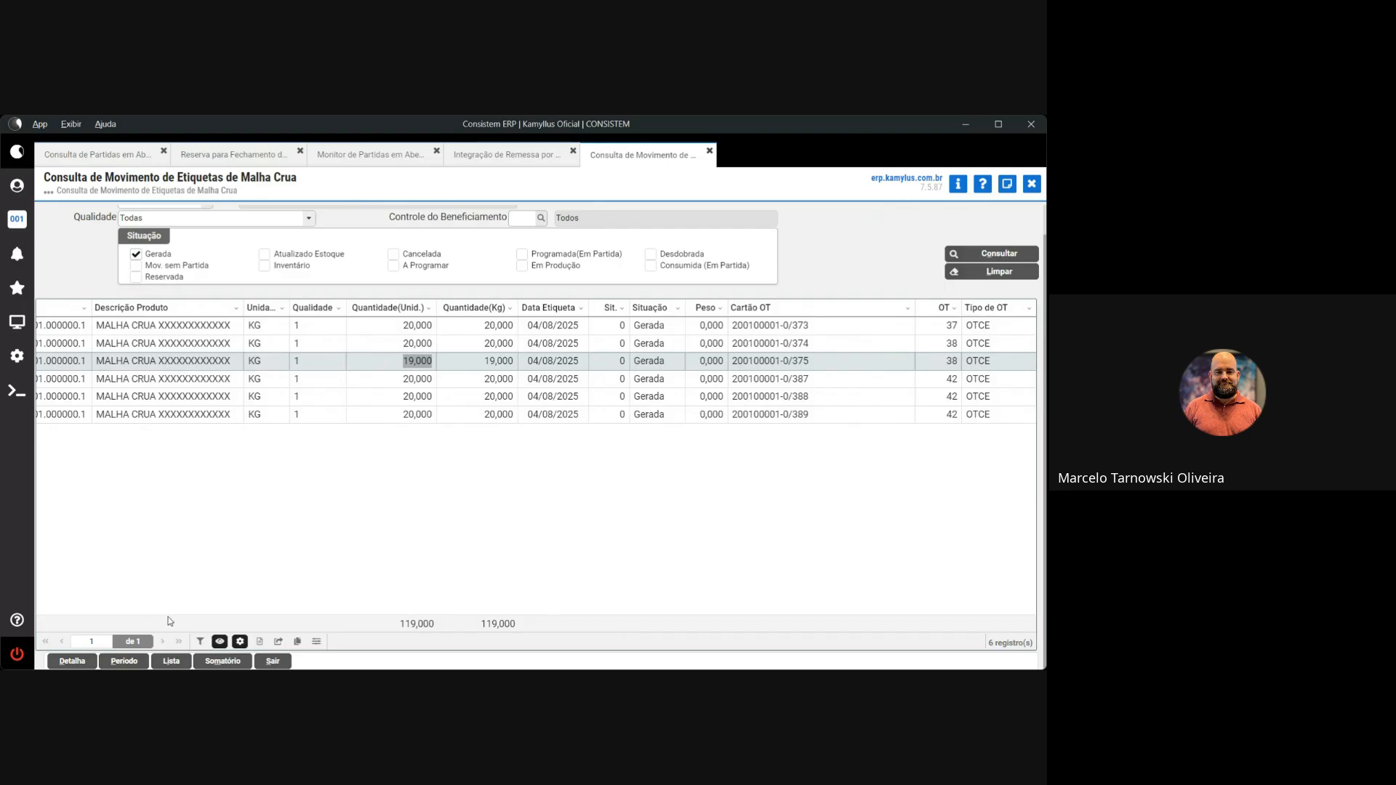
left_click_drag(167, 618, 23, 603)
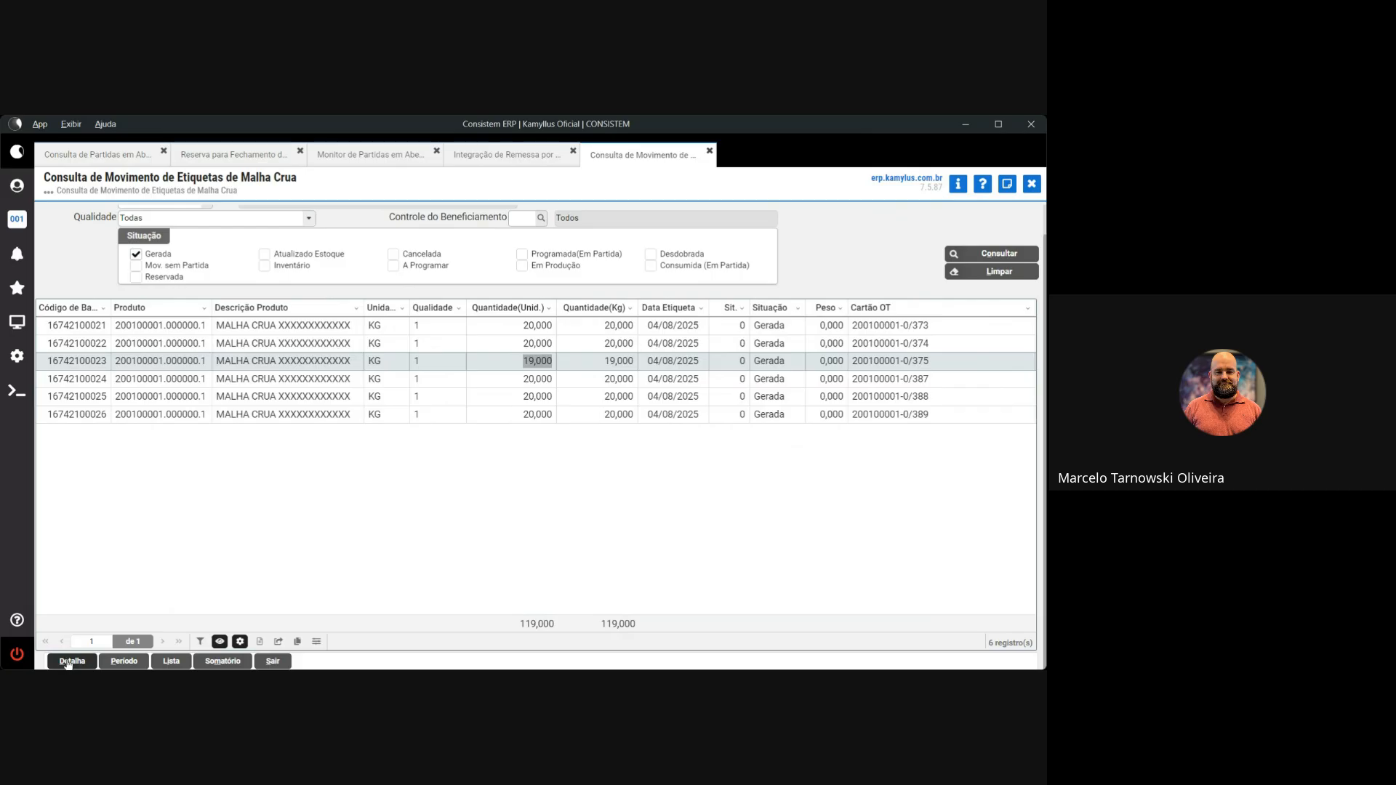
key("Down")
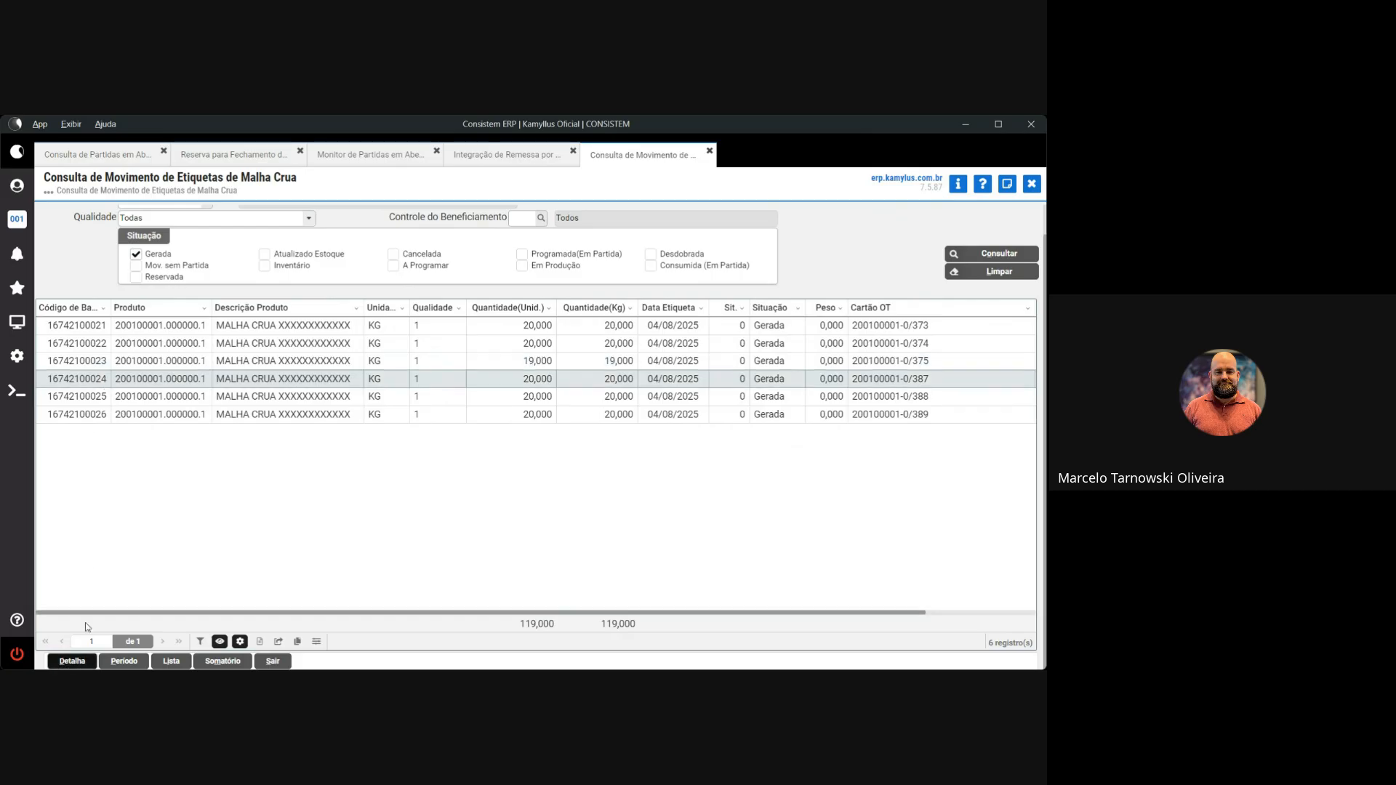
left_click(72, 661)
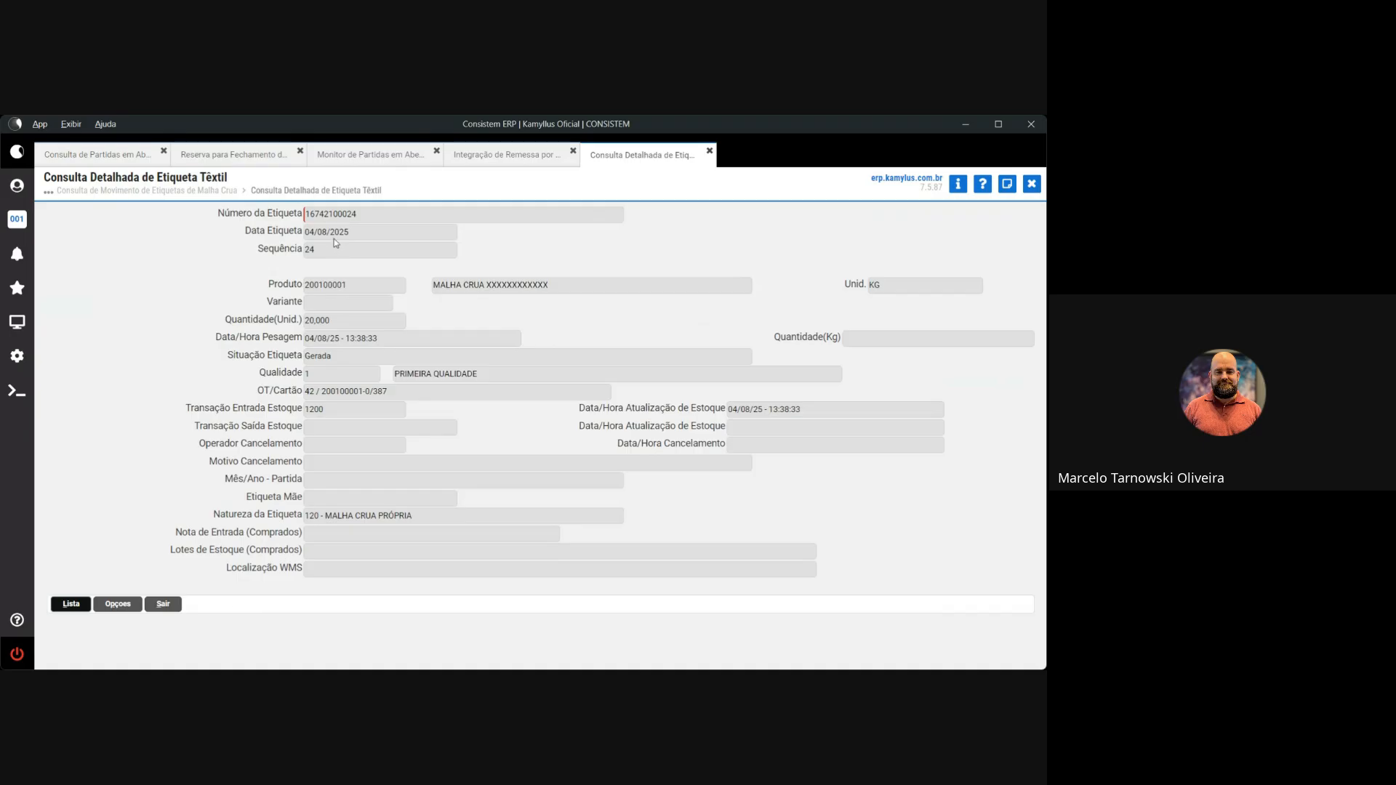
left_click_drag(359, 215, 307, 217)
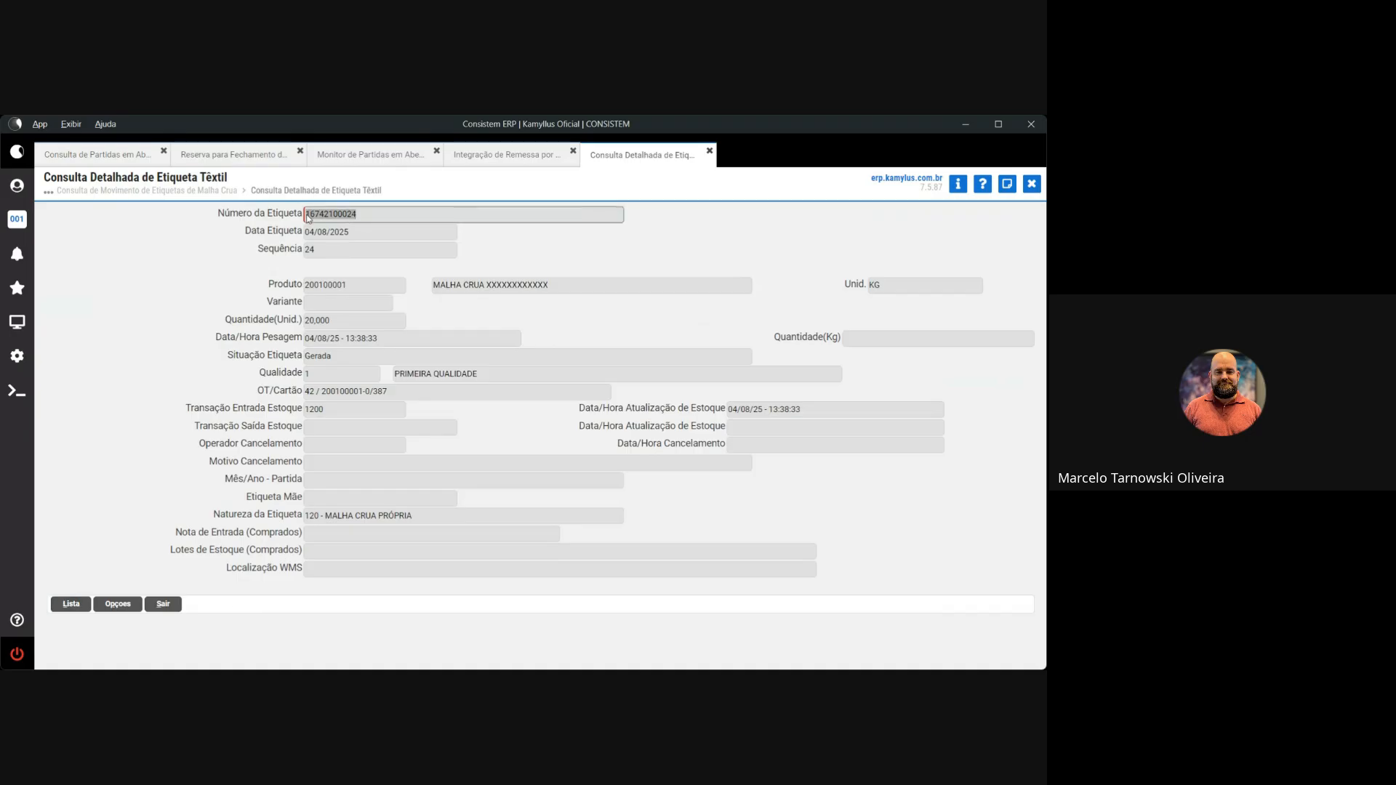
left_click(351, 234)
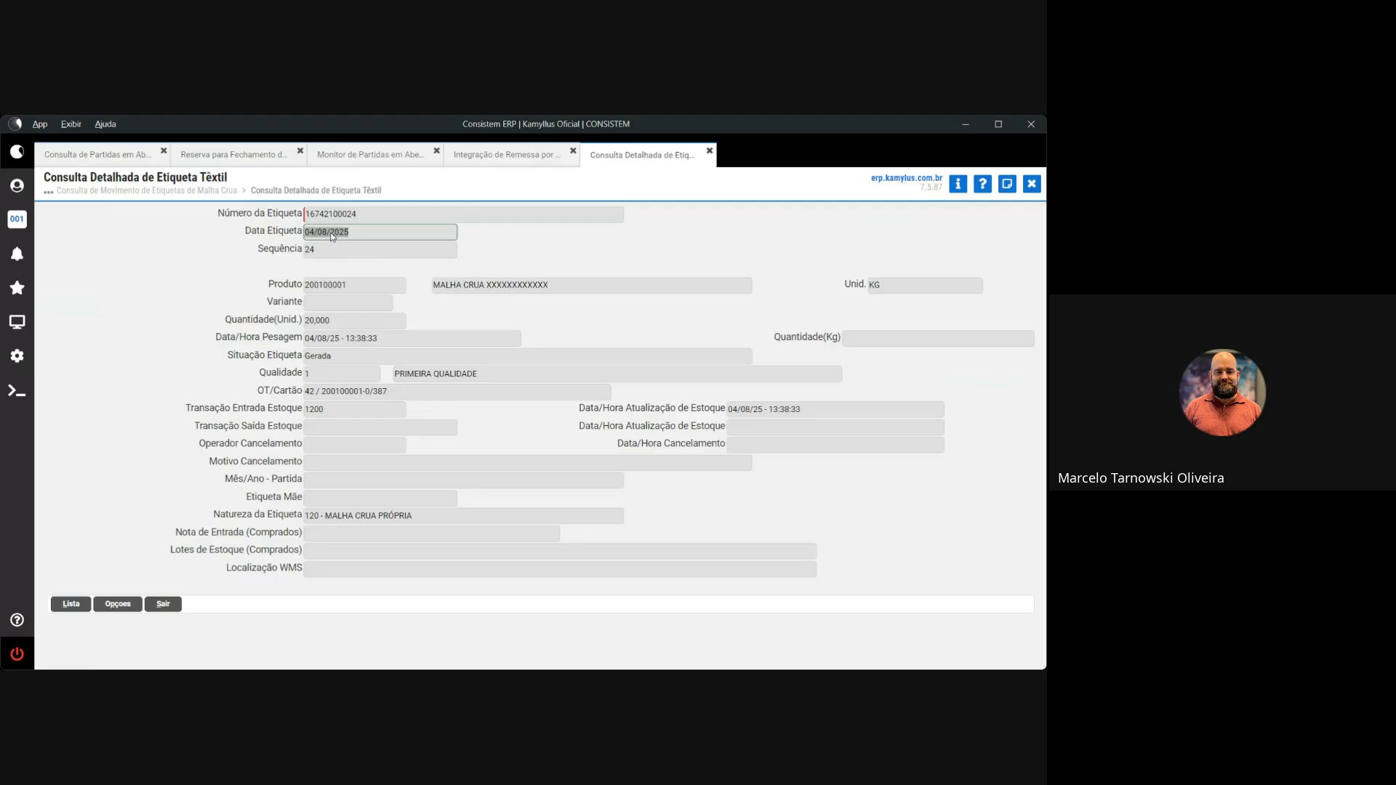
left_click_drag(348, 288, 307, 287)
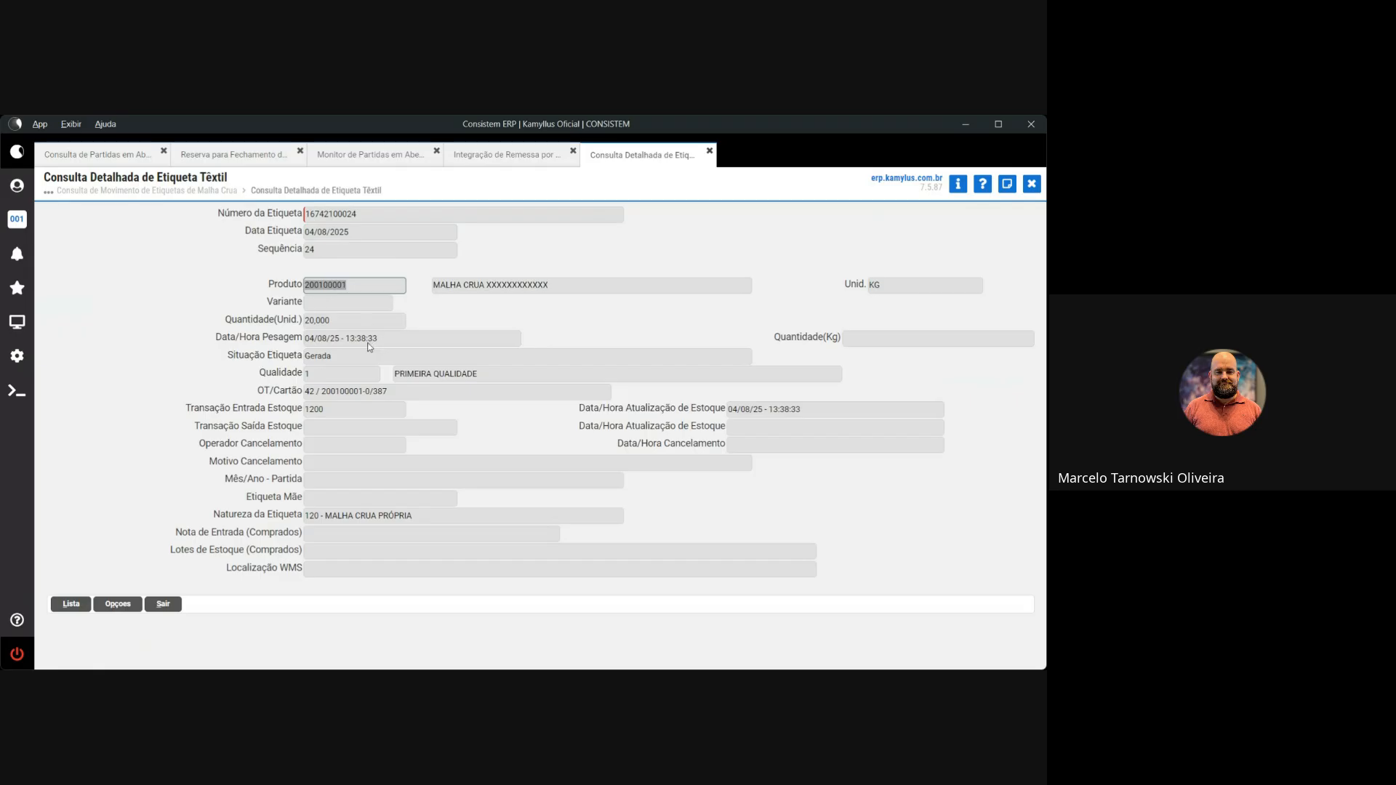
left_click(308, 322)
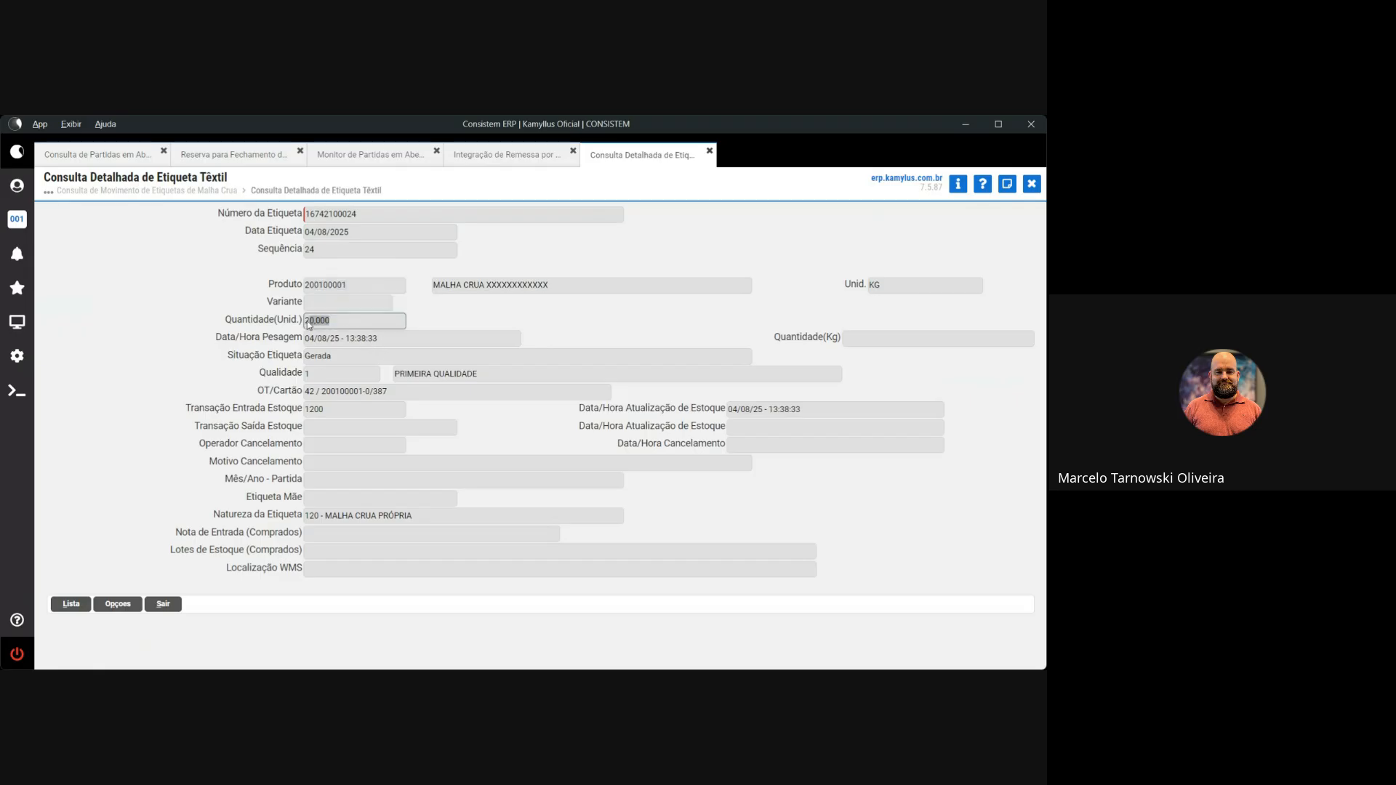
left_click(383, 337)
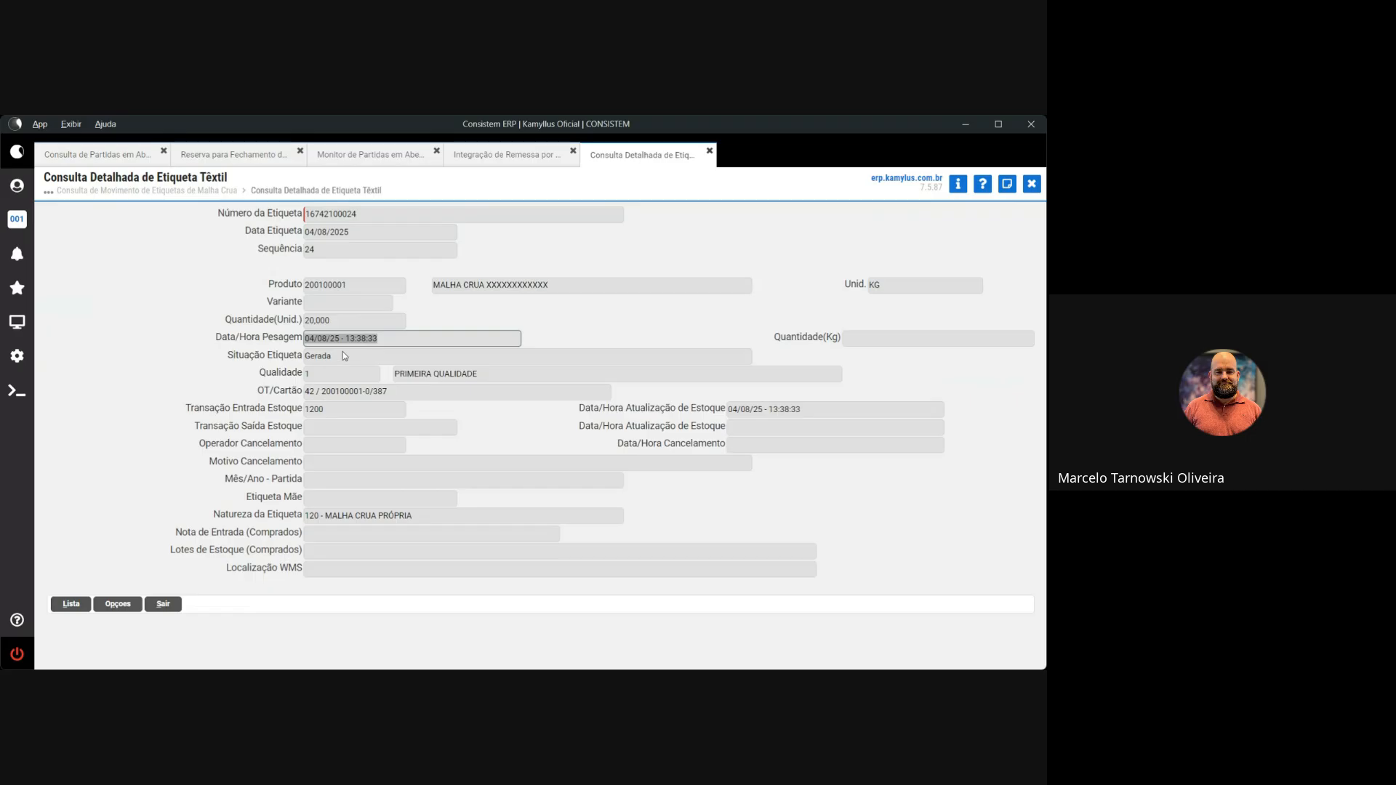
left_click(344, 355)
Review quality, OT/Cartão card 387, stock-update time and nature 120 - MALHA CRUA PRÓPRIA, then open Opções
left_click_drag(467, 375, 404, 377)
left_click(313, 395)
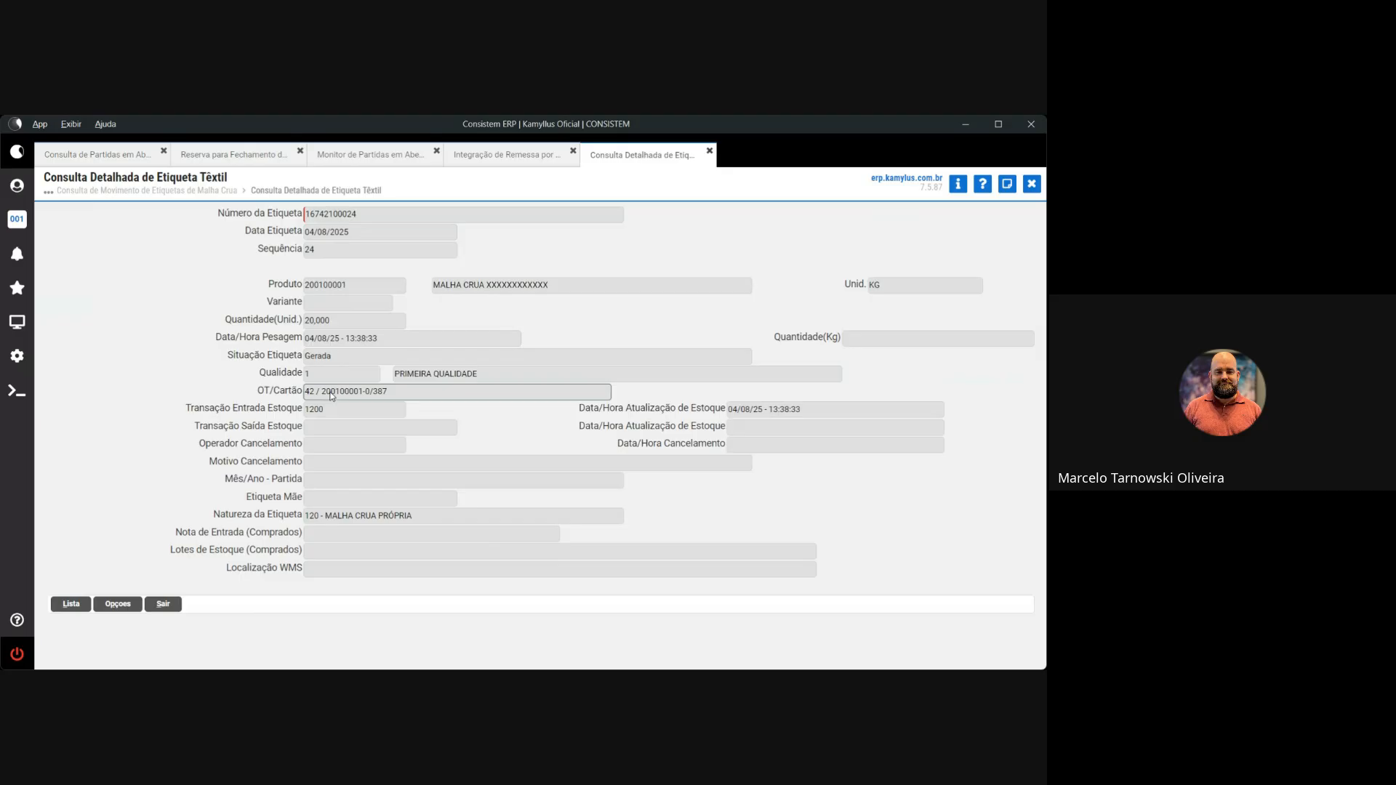
left_click_drag(392, 394, 326, 414)
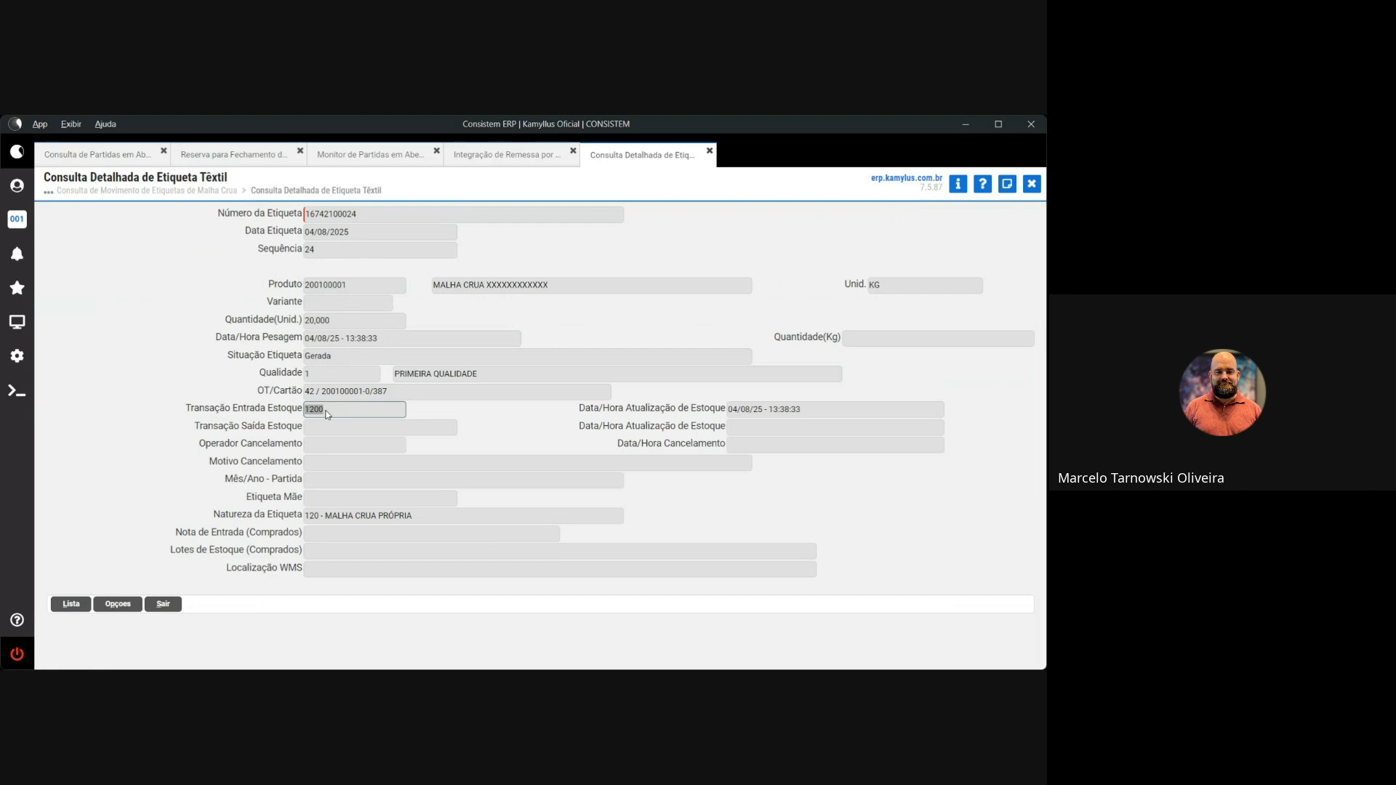
left_click_drag(725, 412, 797, 413)
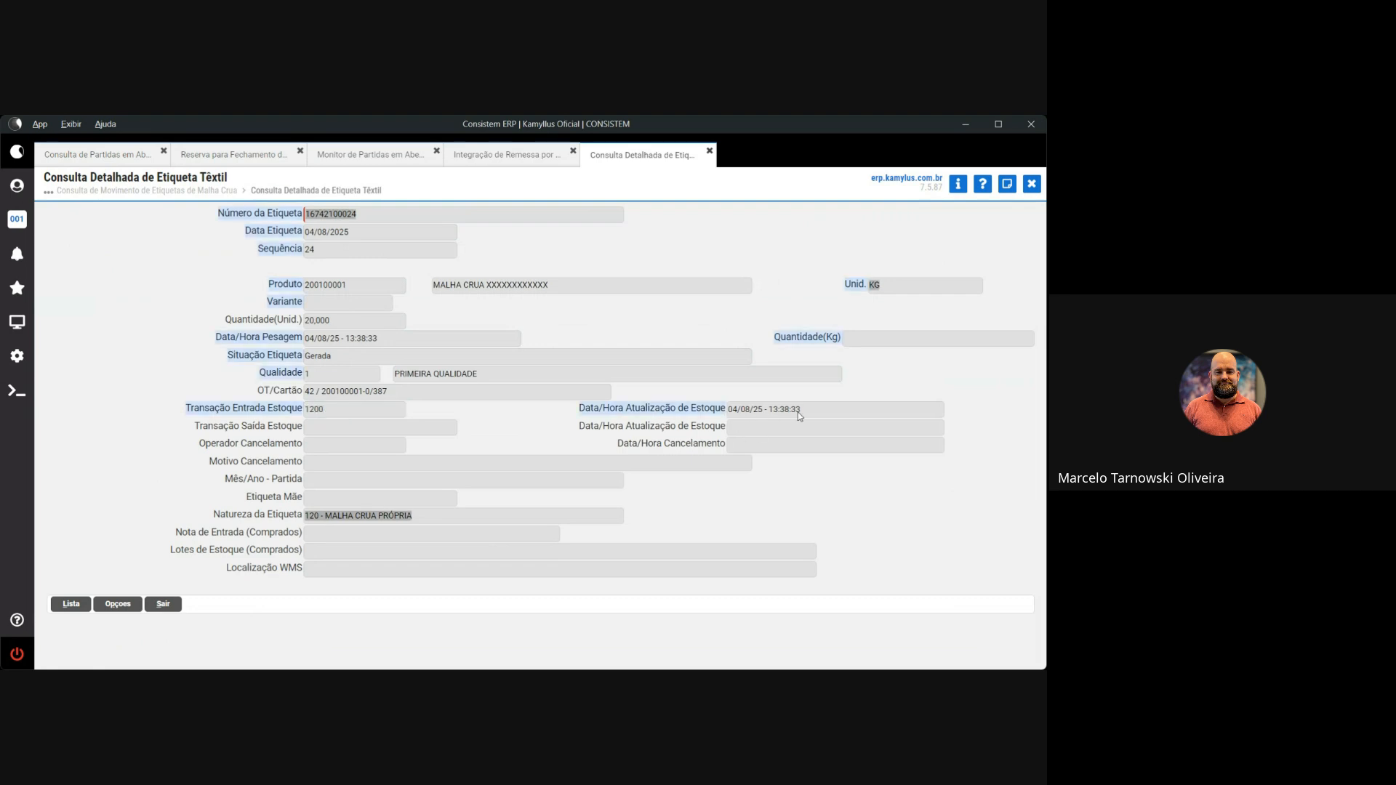
left_click(796, 412)
left_click_drag(420, 517, 304, 516)
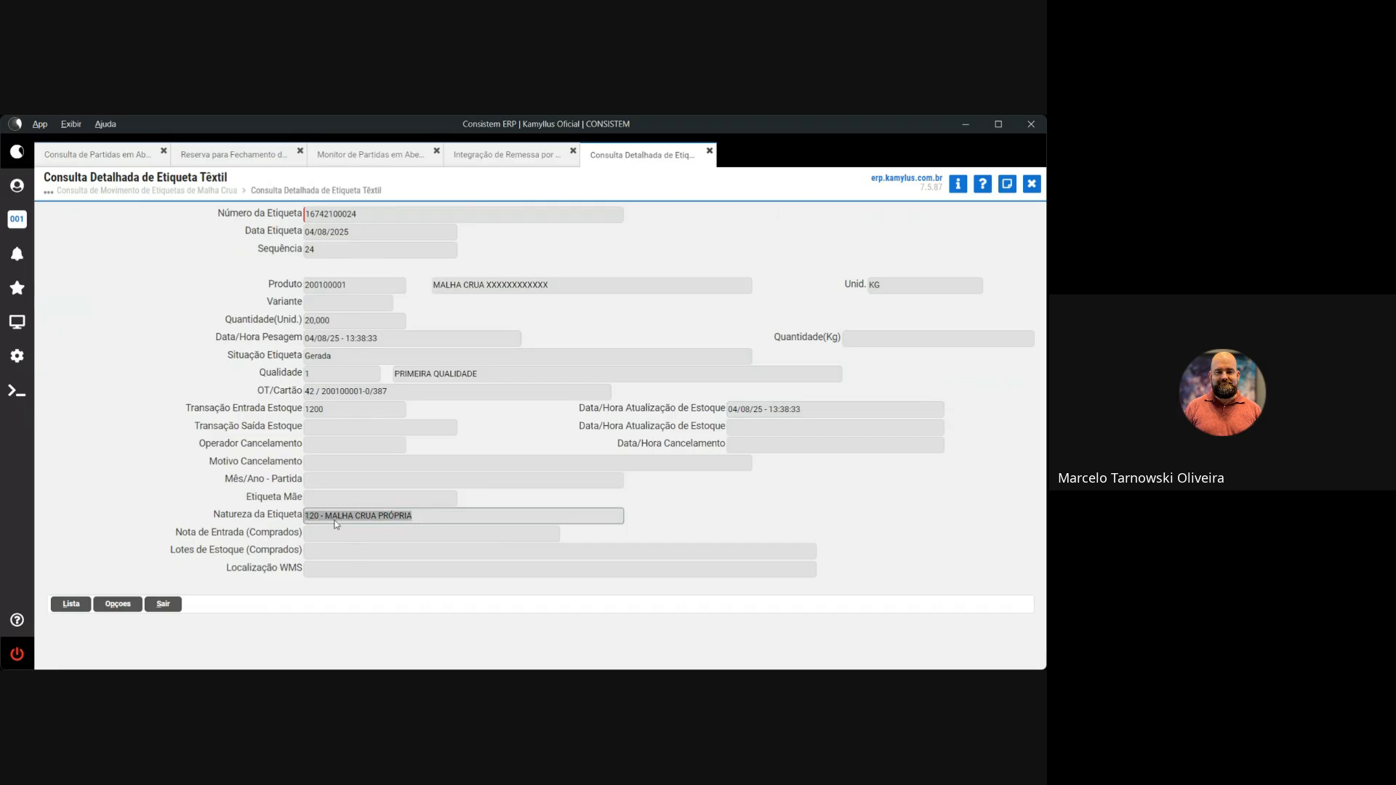
left_click(118, 605)
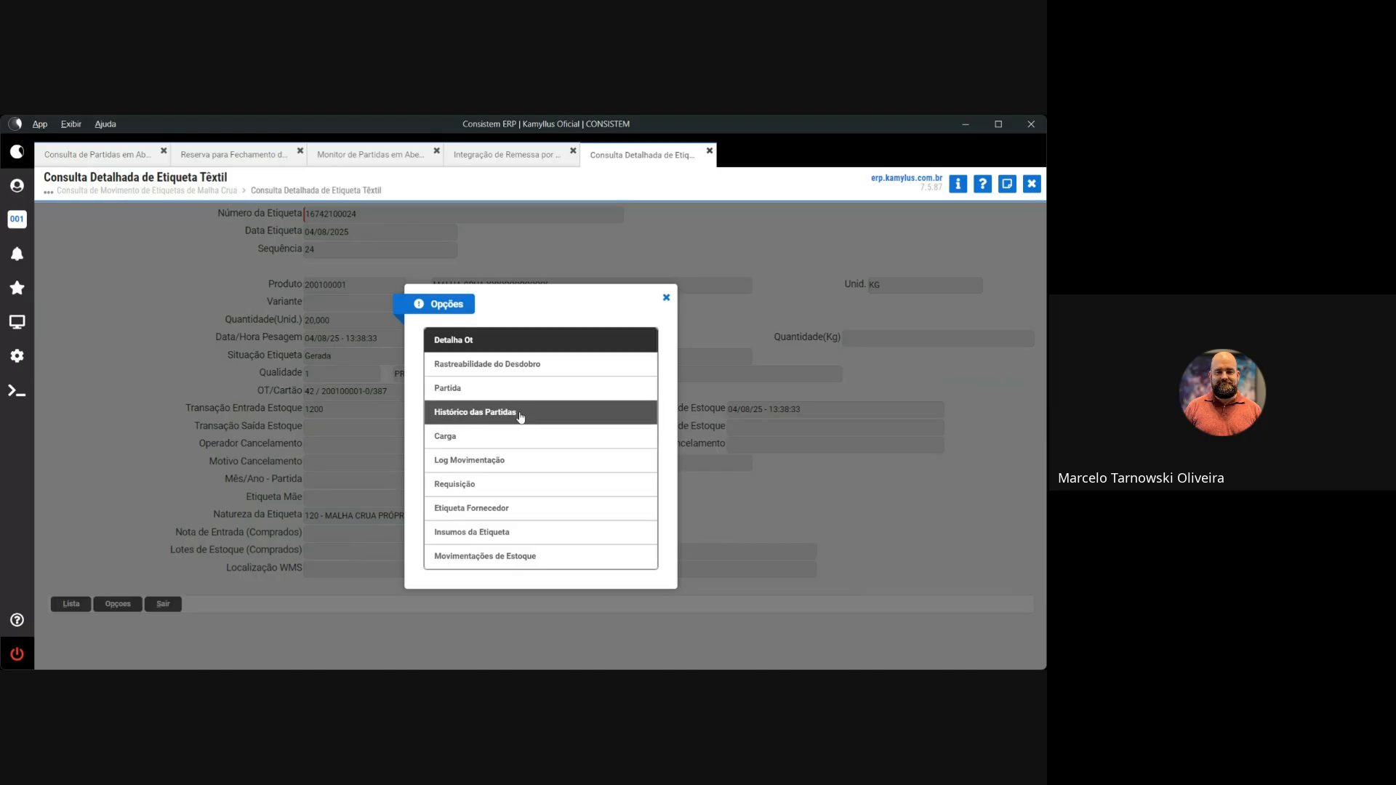
Open the label's Log Movimentação showing routine CCTMCF020, its date and time, and operator 4
left_click(521, 460)
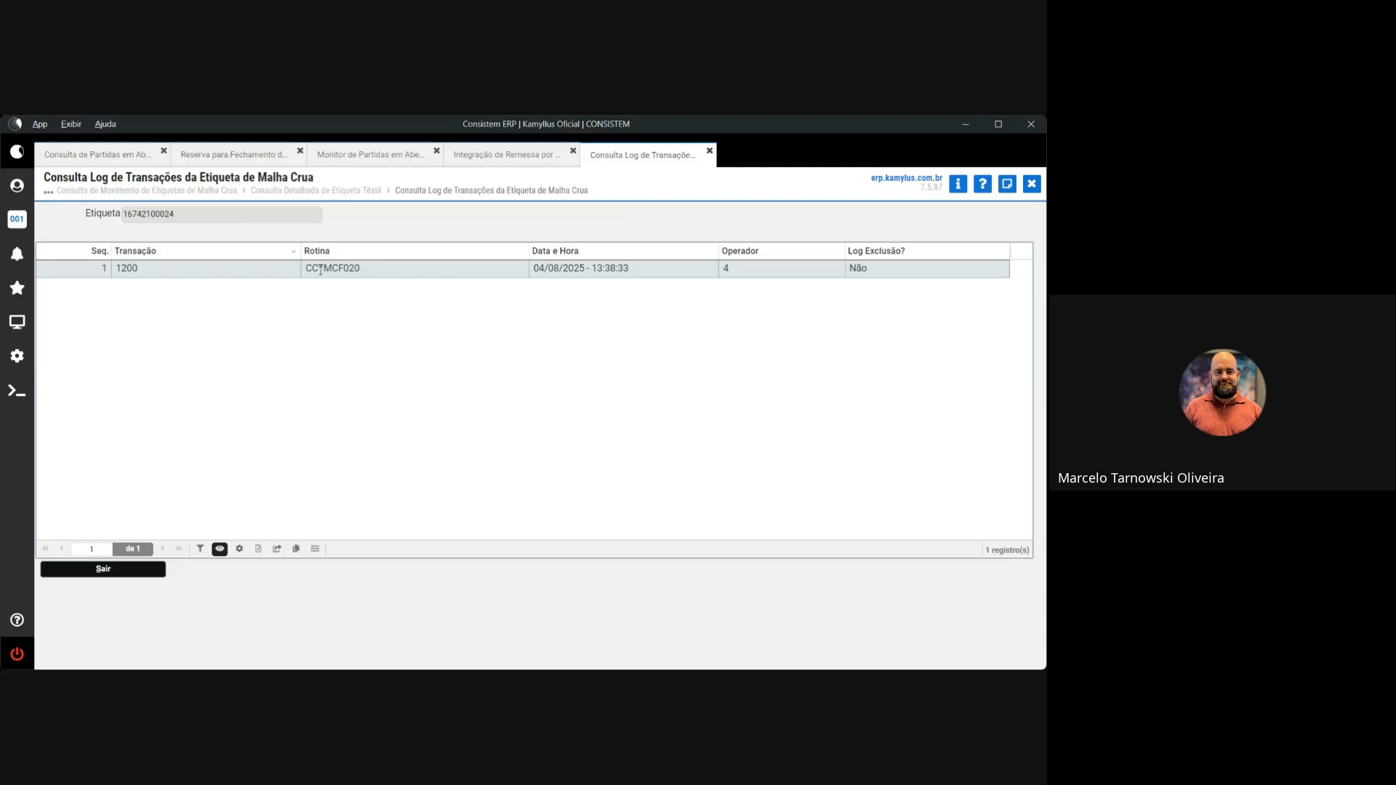
left_click_drag(364, 269, 295, 273)
left_click_drag(657, 274, 567, 270)
double_click(822, 269)
Add the Descrição Operador column and narrow the Data e Hora, Rotina, Operador and Descrição Operador columns
left_click(219, 549)
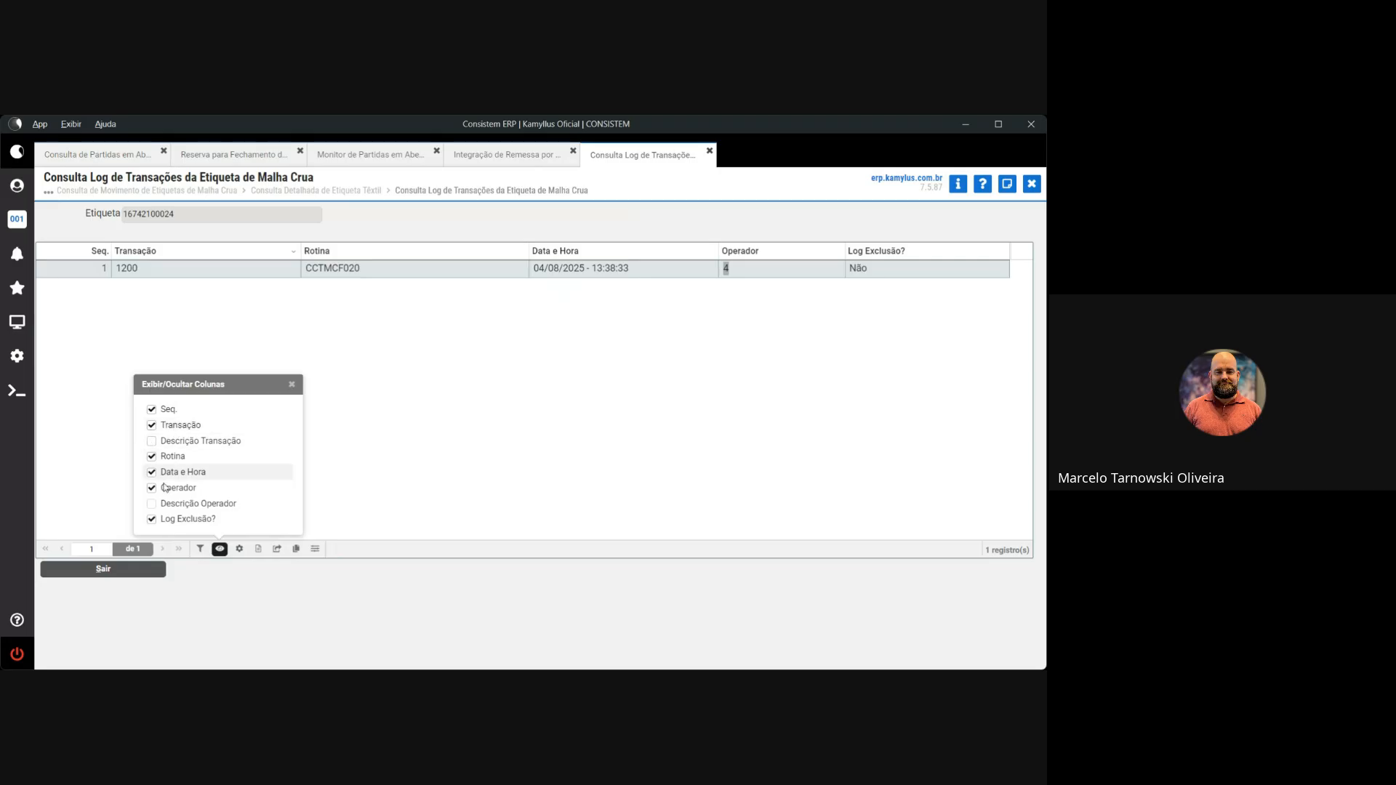
left_click(191, 503)
left_click(551, 441)
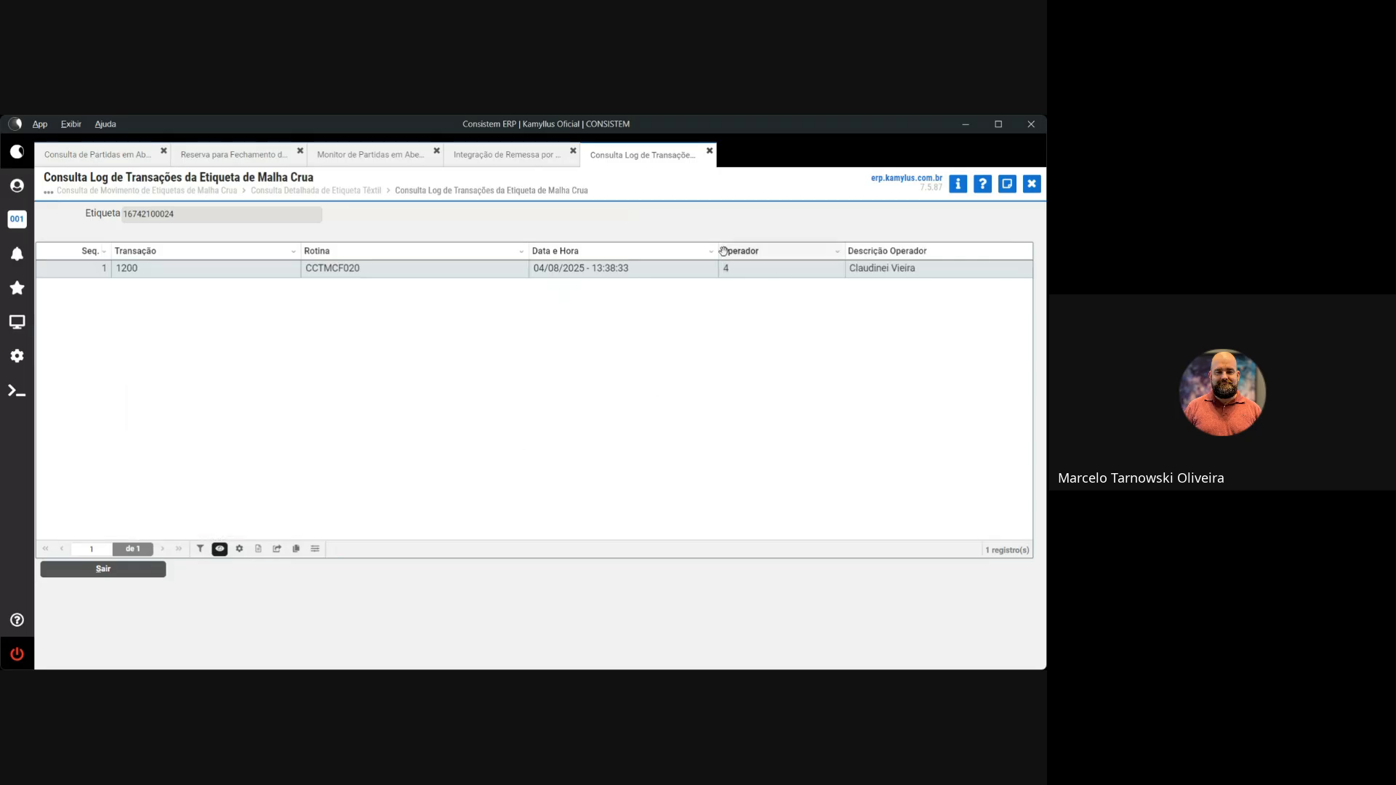
left_click_drag(716, 247, 636, 250)
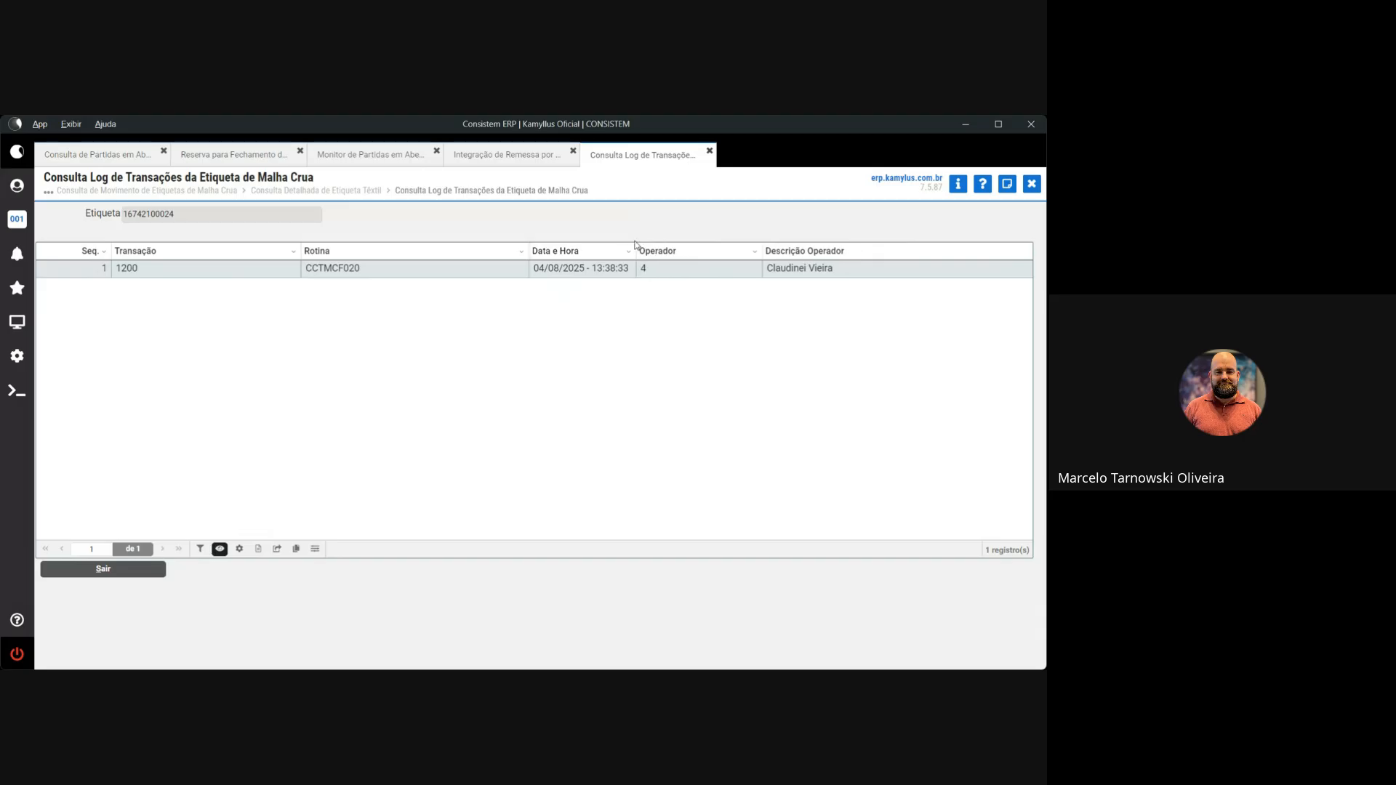
left_click_drag(529, 251, 382, 251)
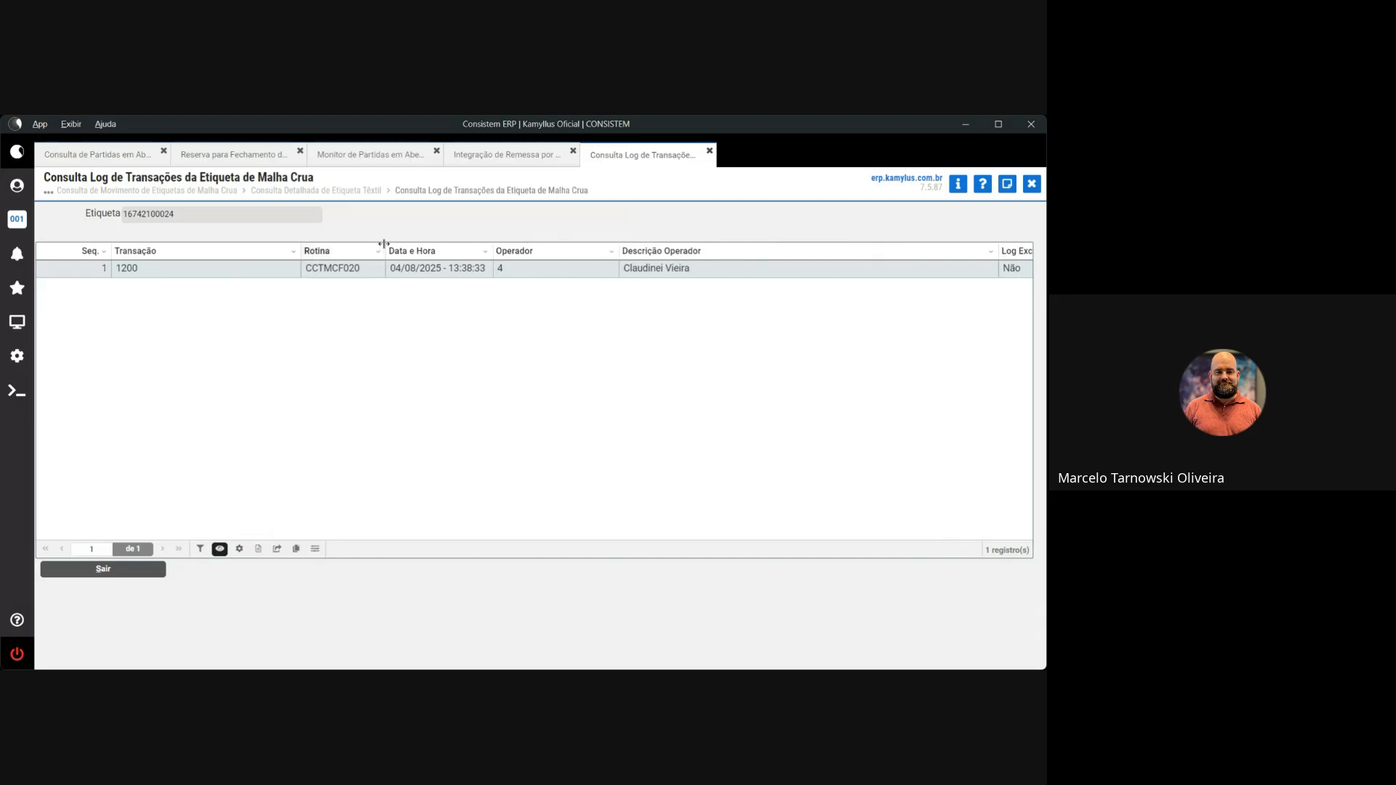
left_click_drag(612, 254, 550, 244)
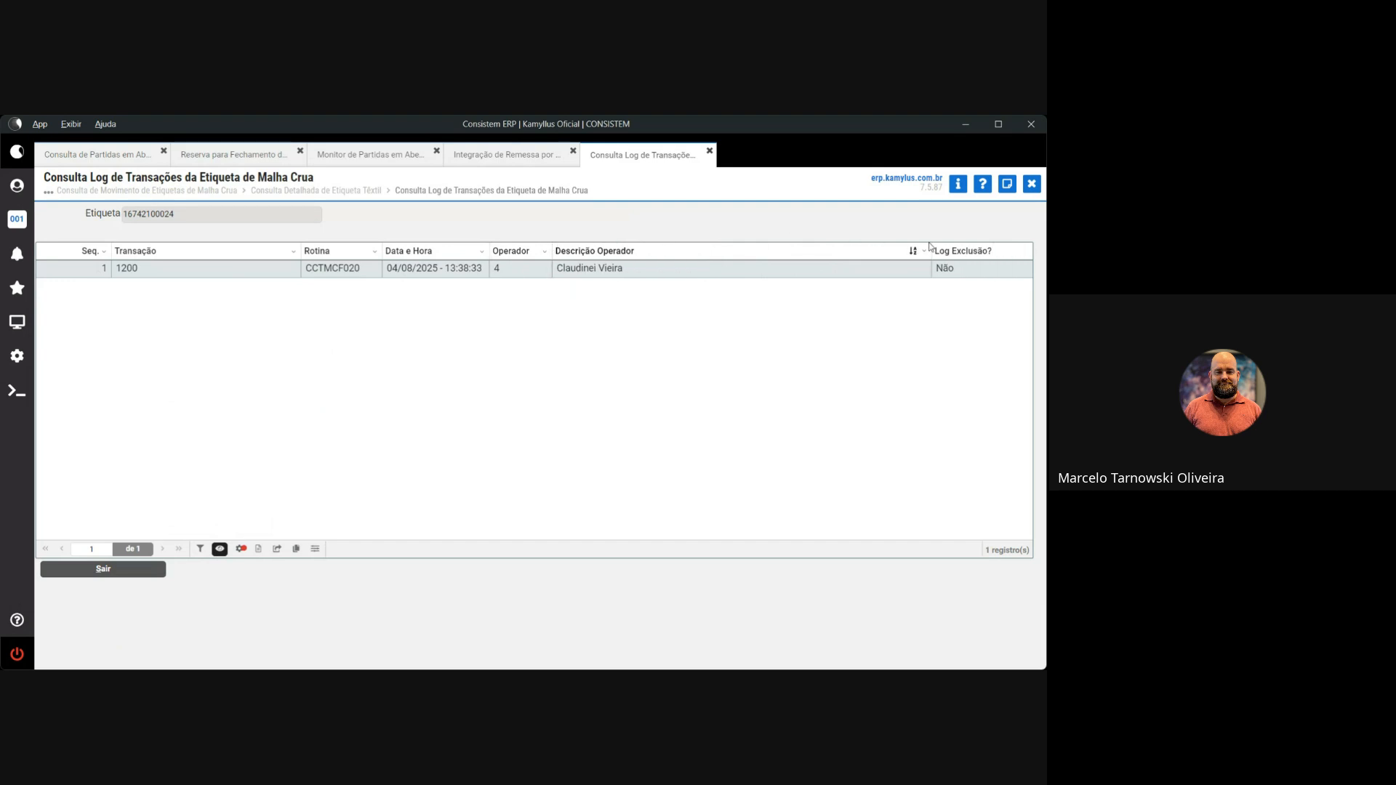
left_click_drag(930, 249, 665, 249)
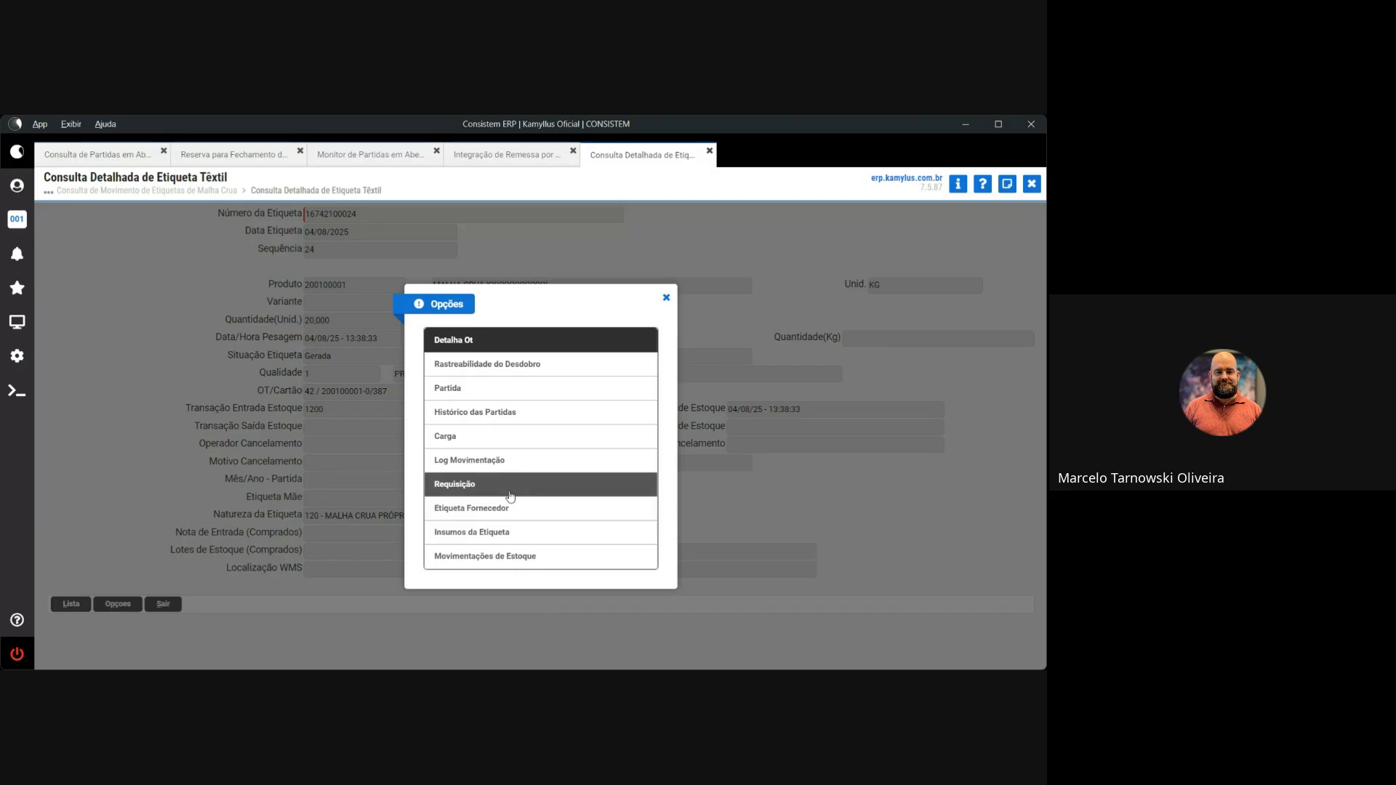
View Insumos da Etiqueta, listing product 200100001 MALHA CRUA quality 1, then go back
left_click(507, 532)
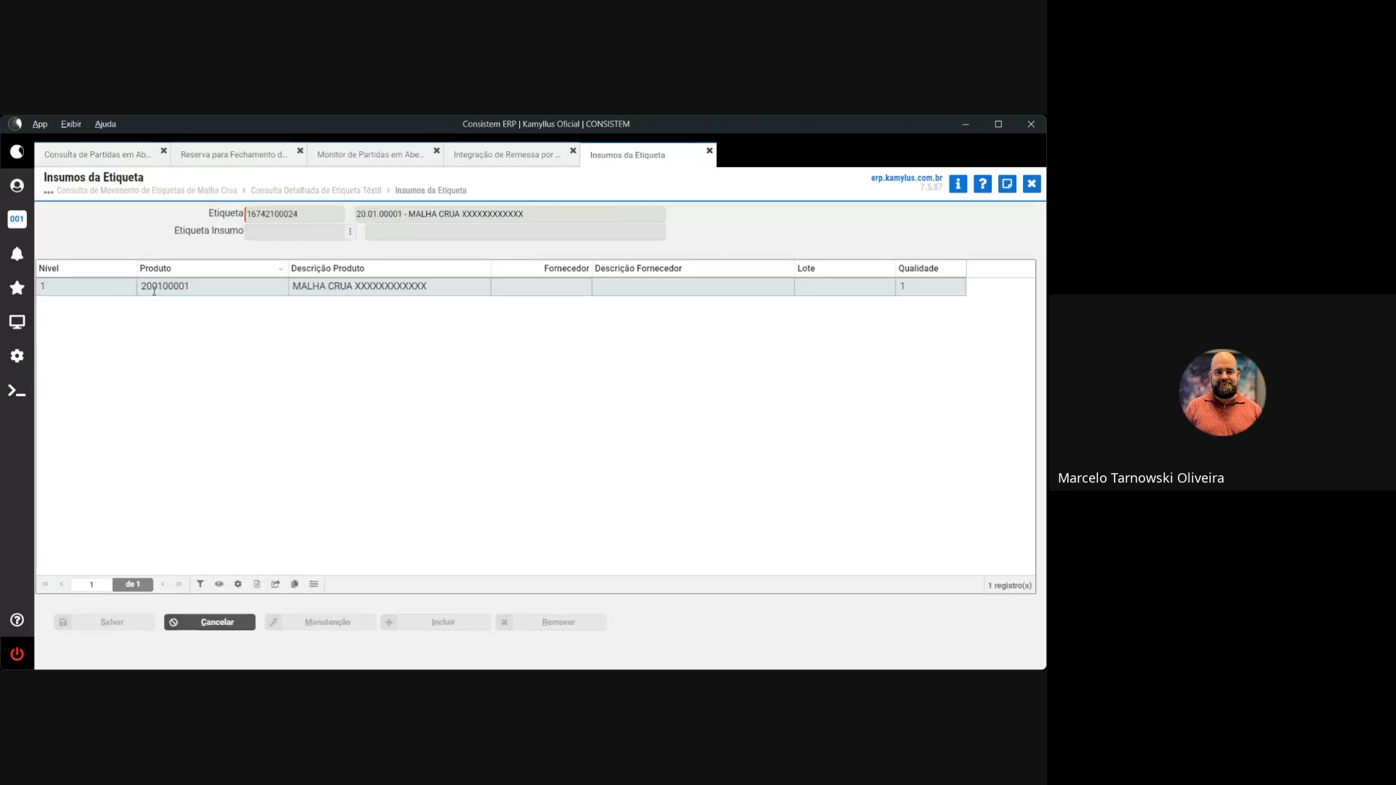
key("Escape")
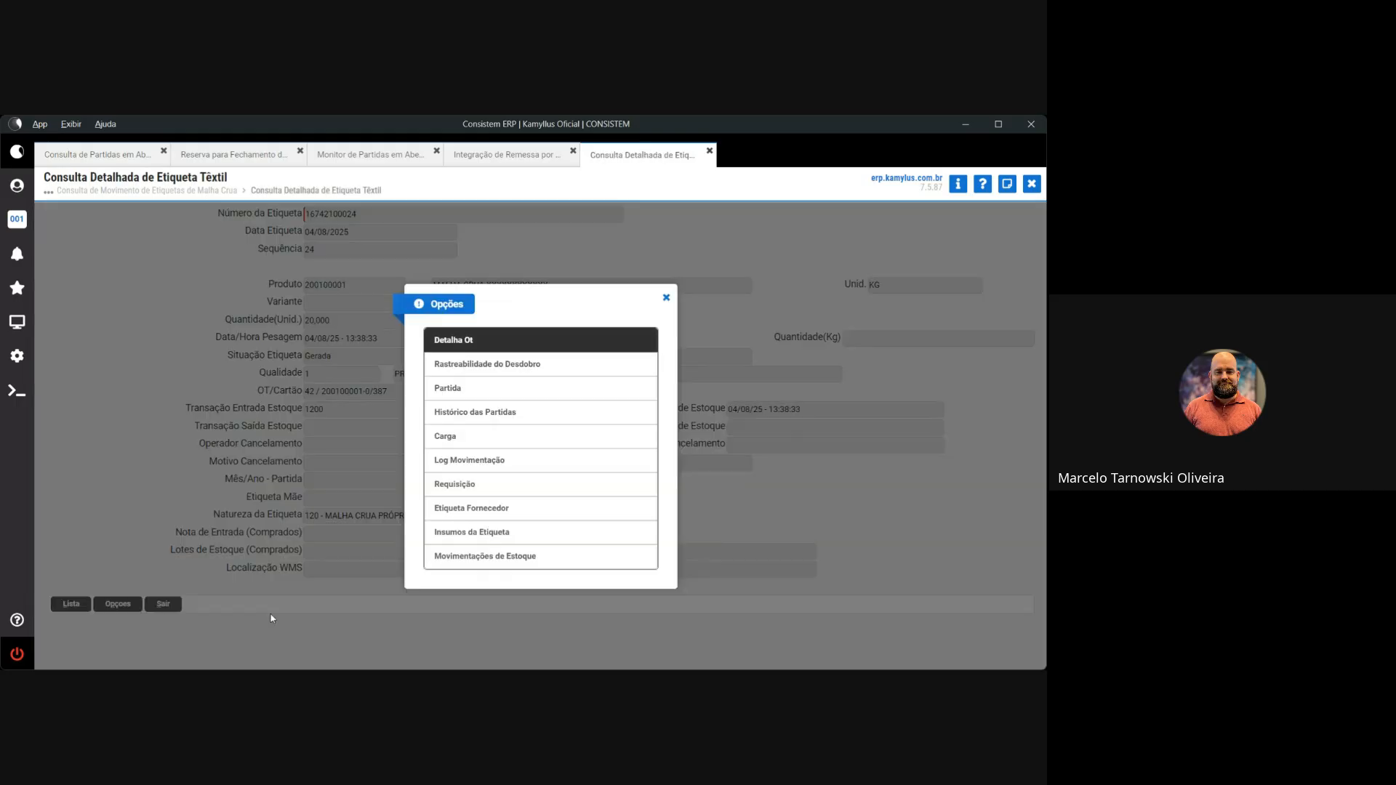
Check OTCE 42's inputs (yarn FIO 100% CO 30/1, lot 12345, 20,000), then close the OTCE screens
left_click(479, 345)
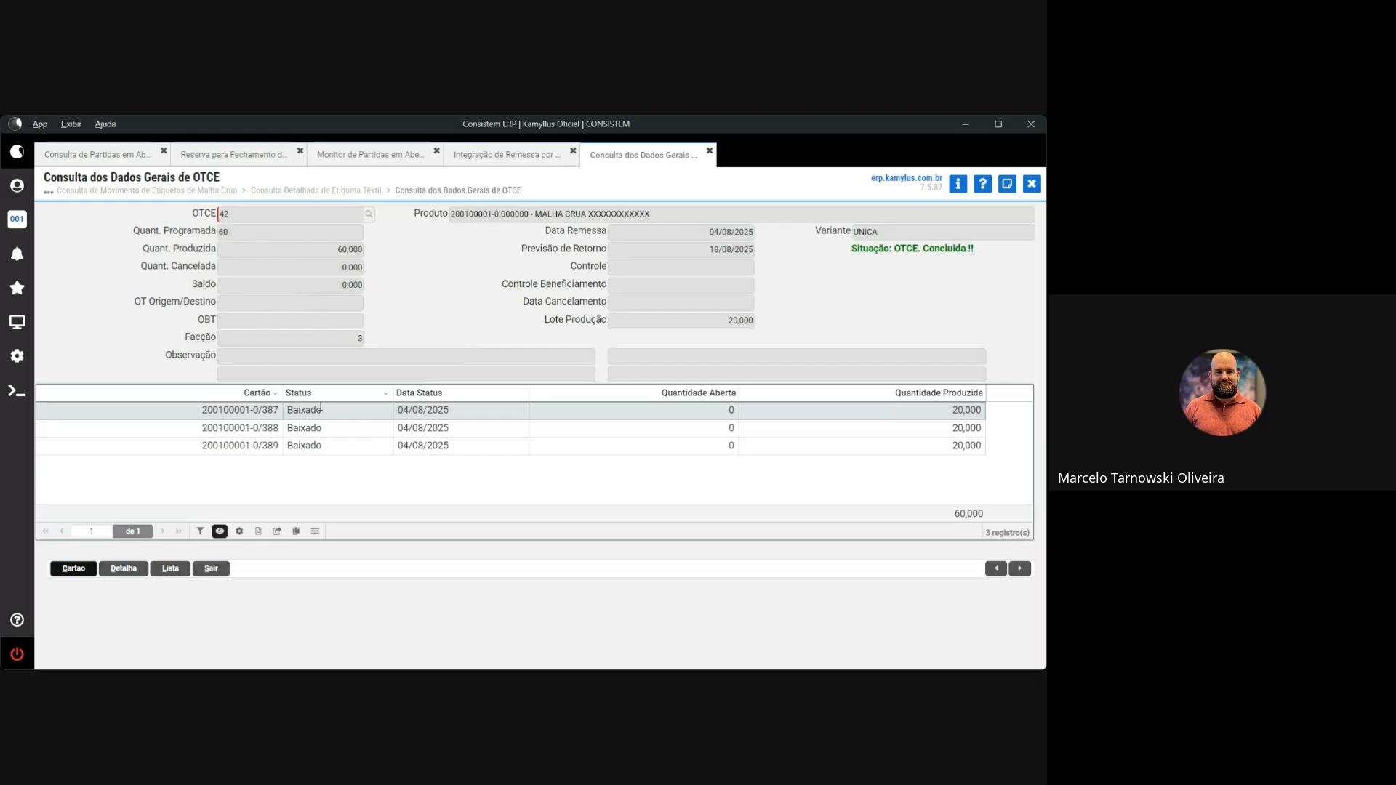
left_click(130, 572)
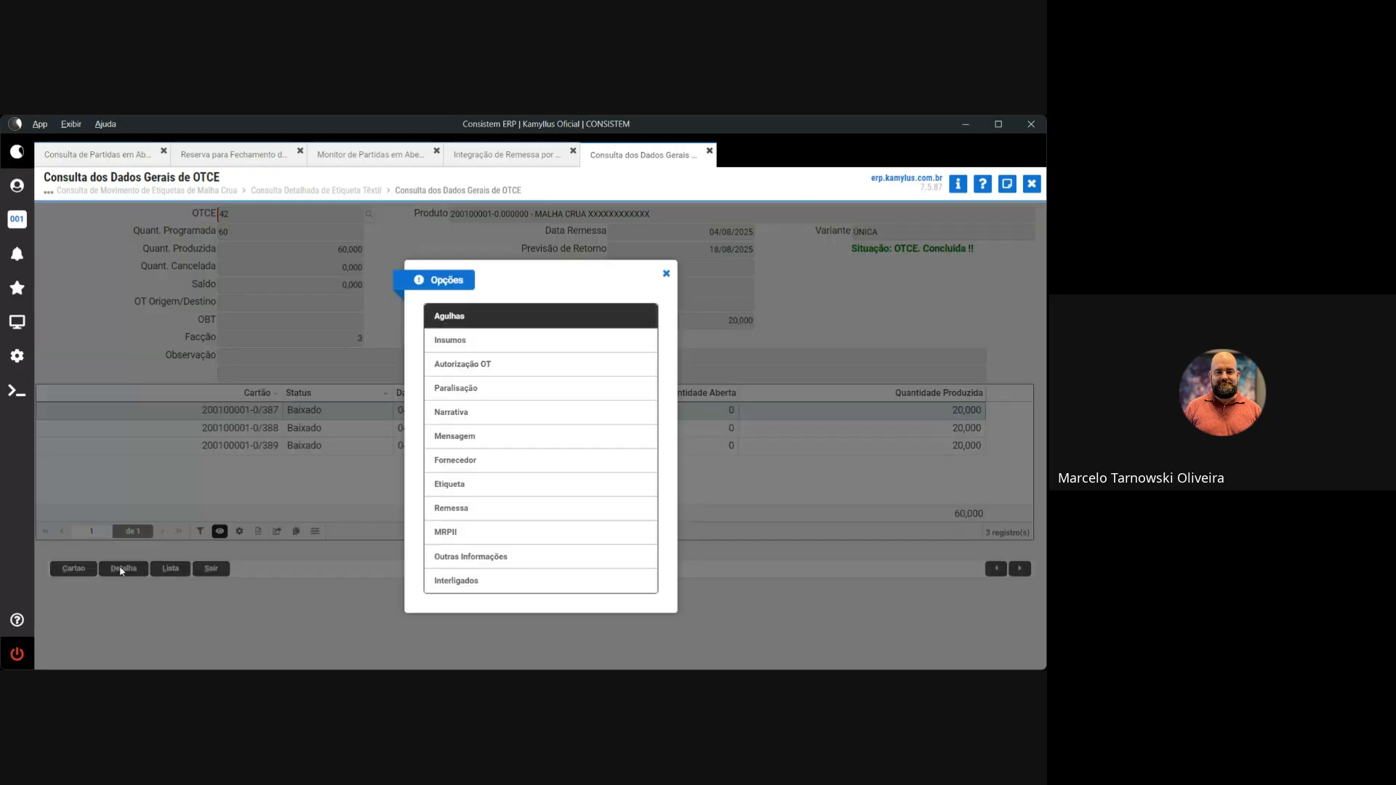
left_click(486, 339)
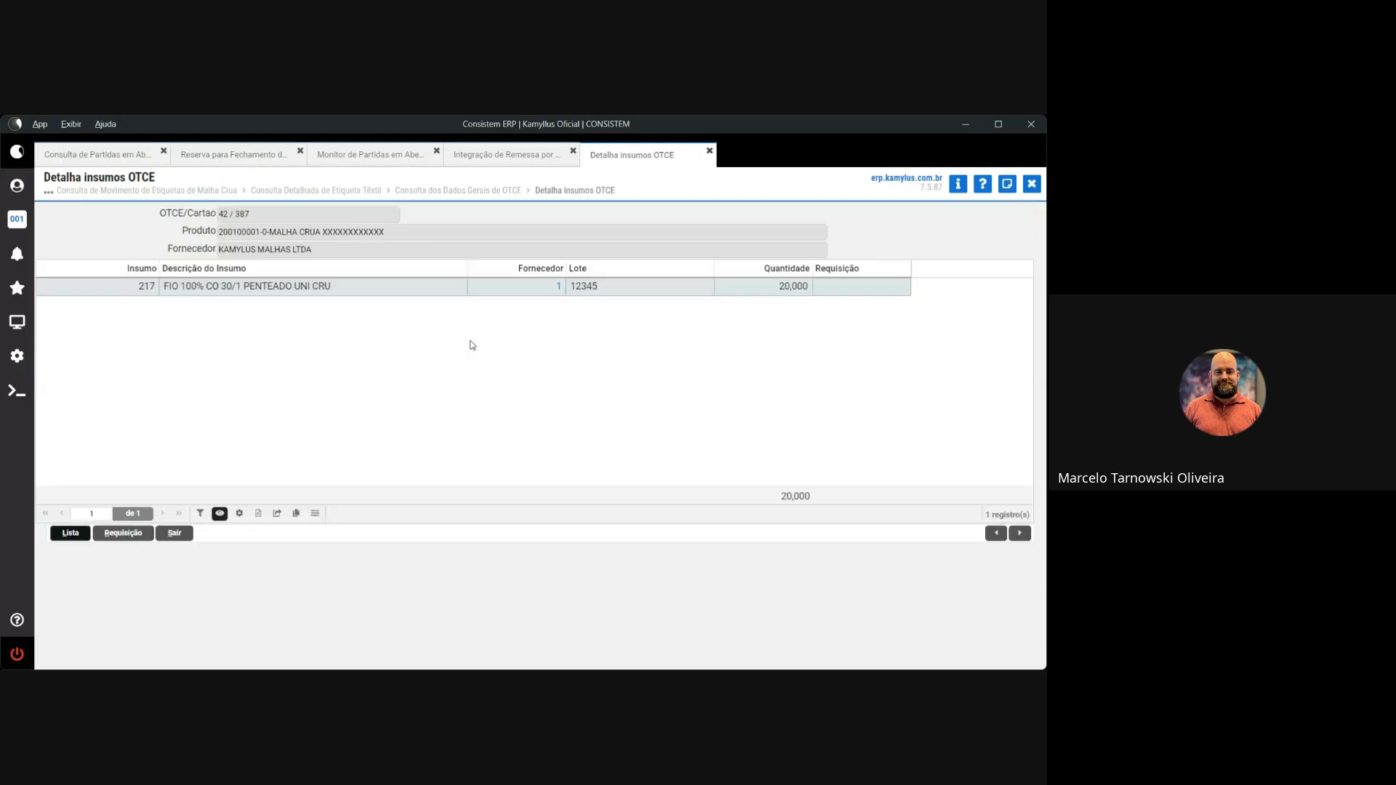
left_click(337, 286)
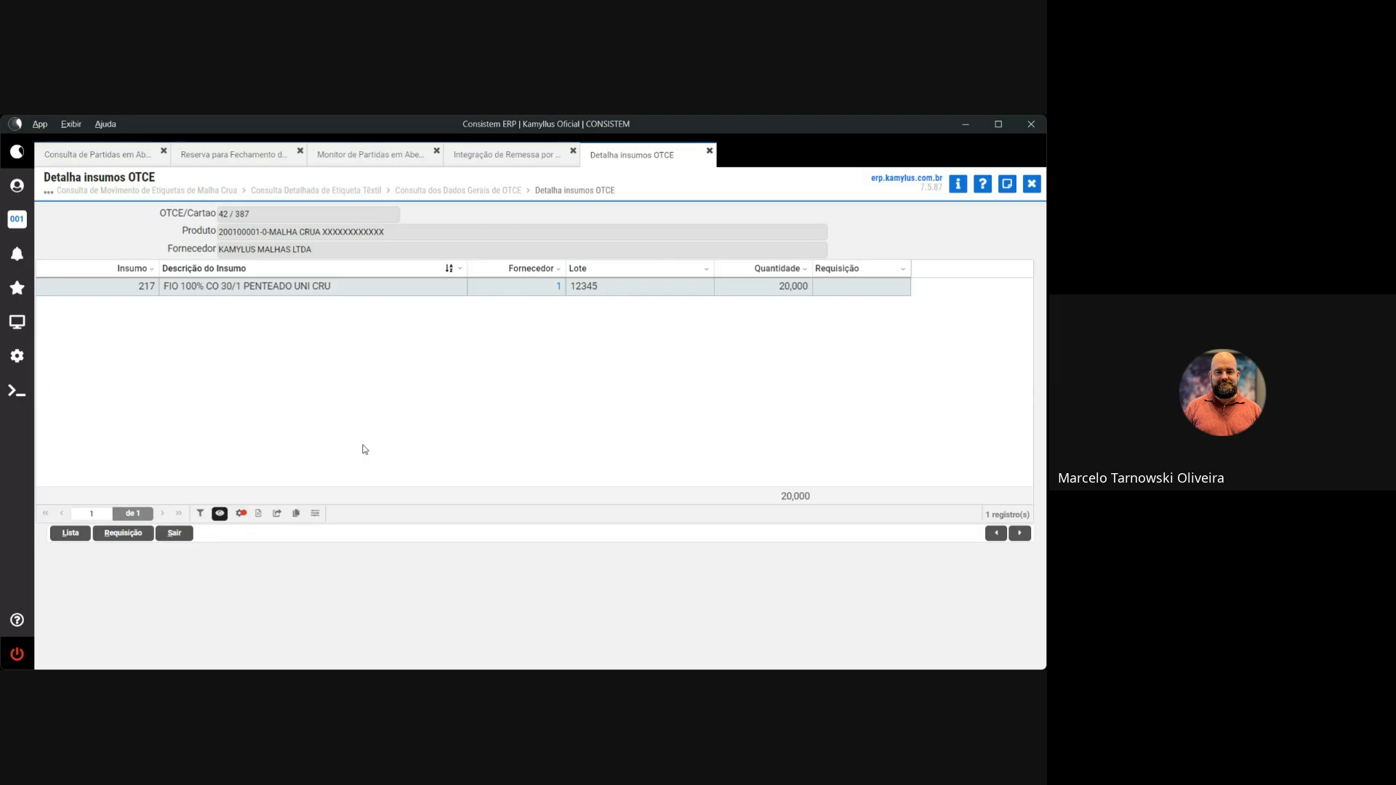
left_click(1033, 185)
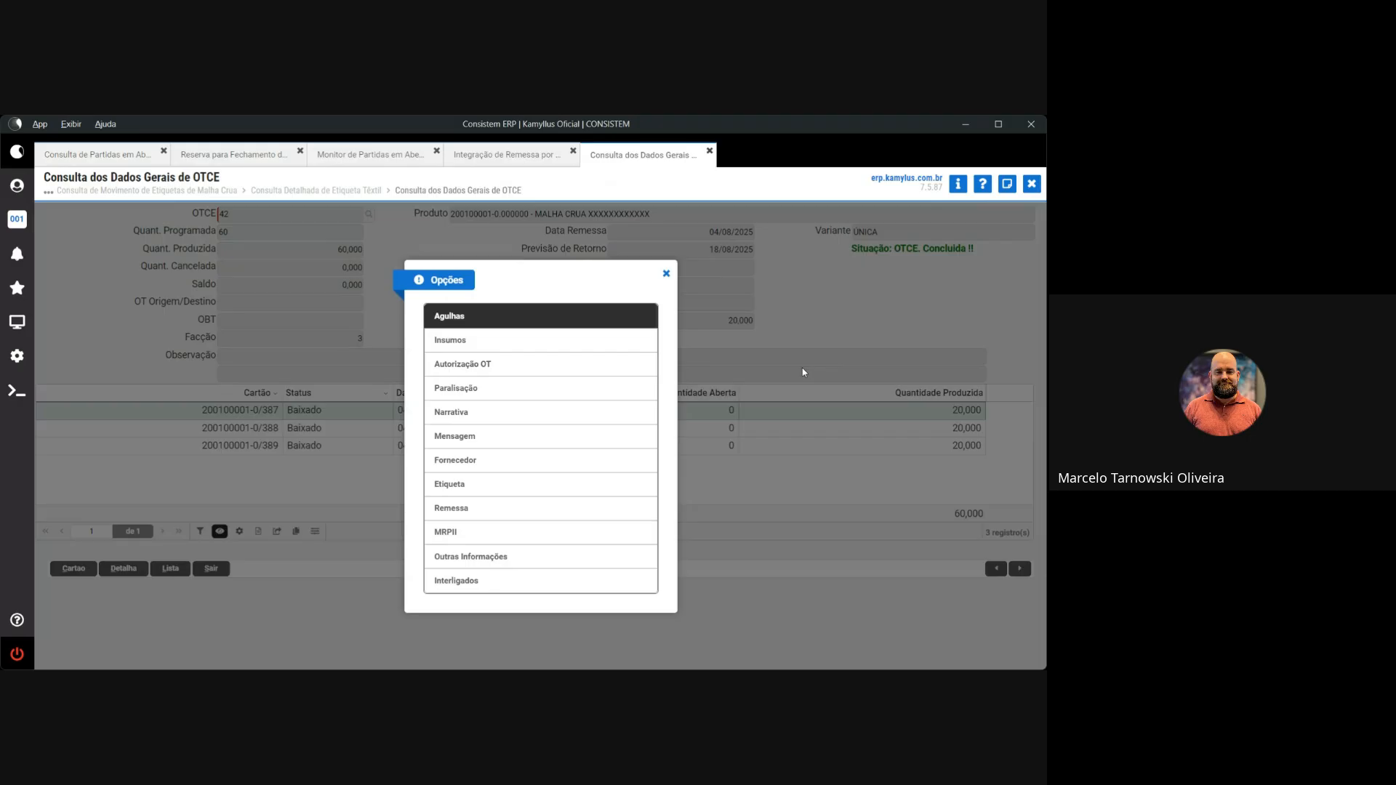
left_click(803, 372)
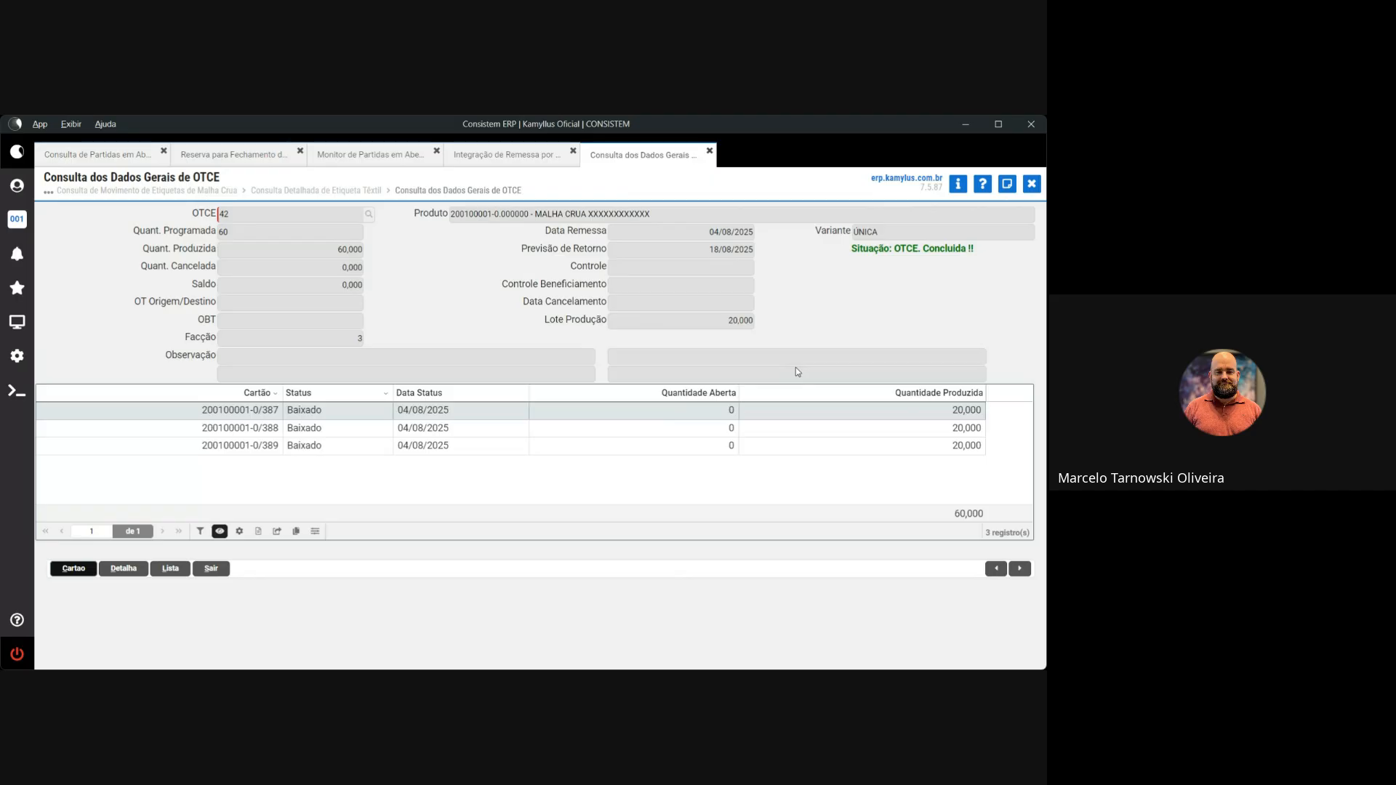
key("Escape")
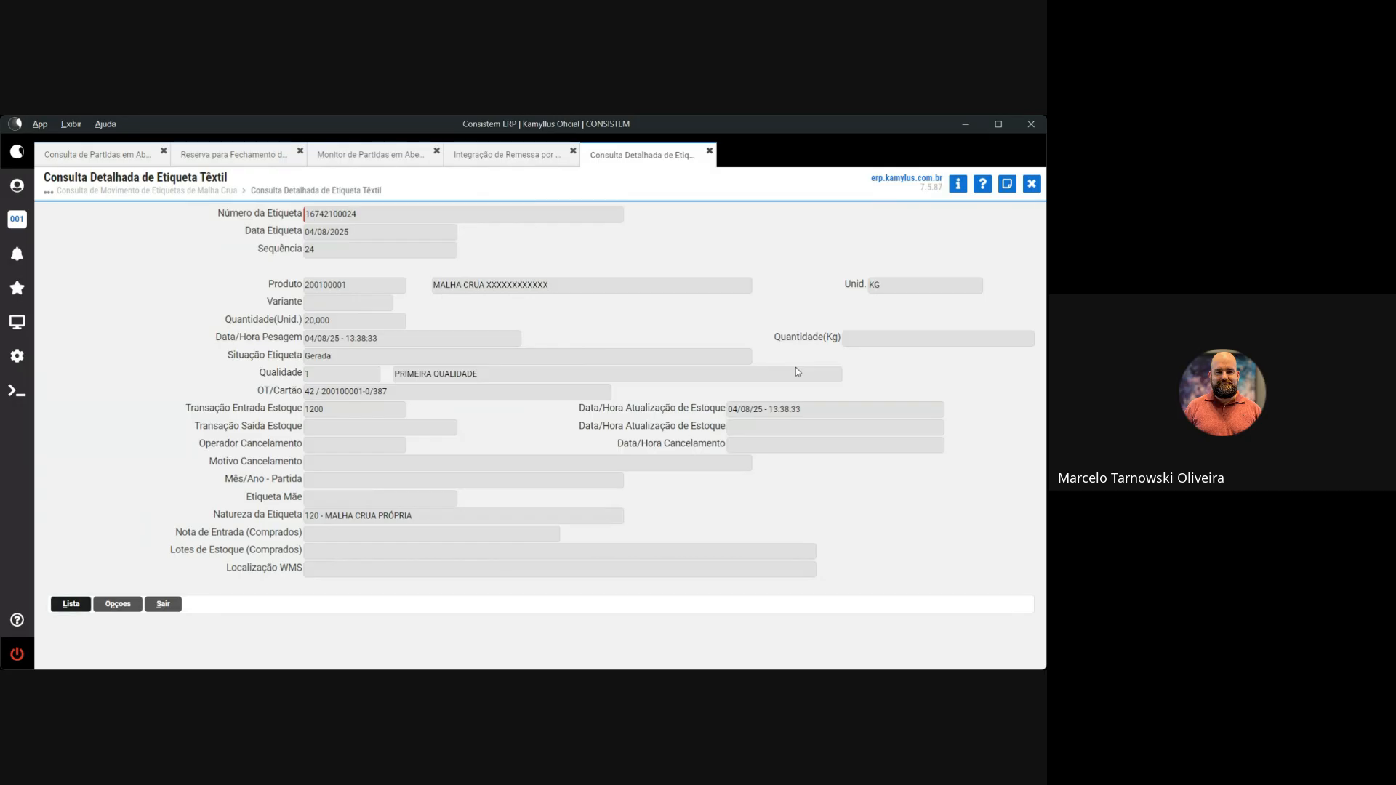
Close the label detail and search Programas for 'desd eti'
key("Escape")
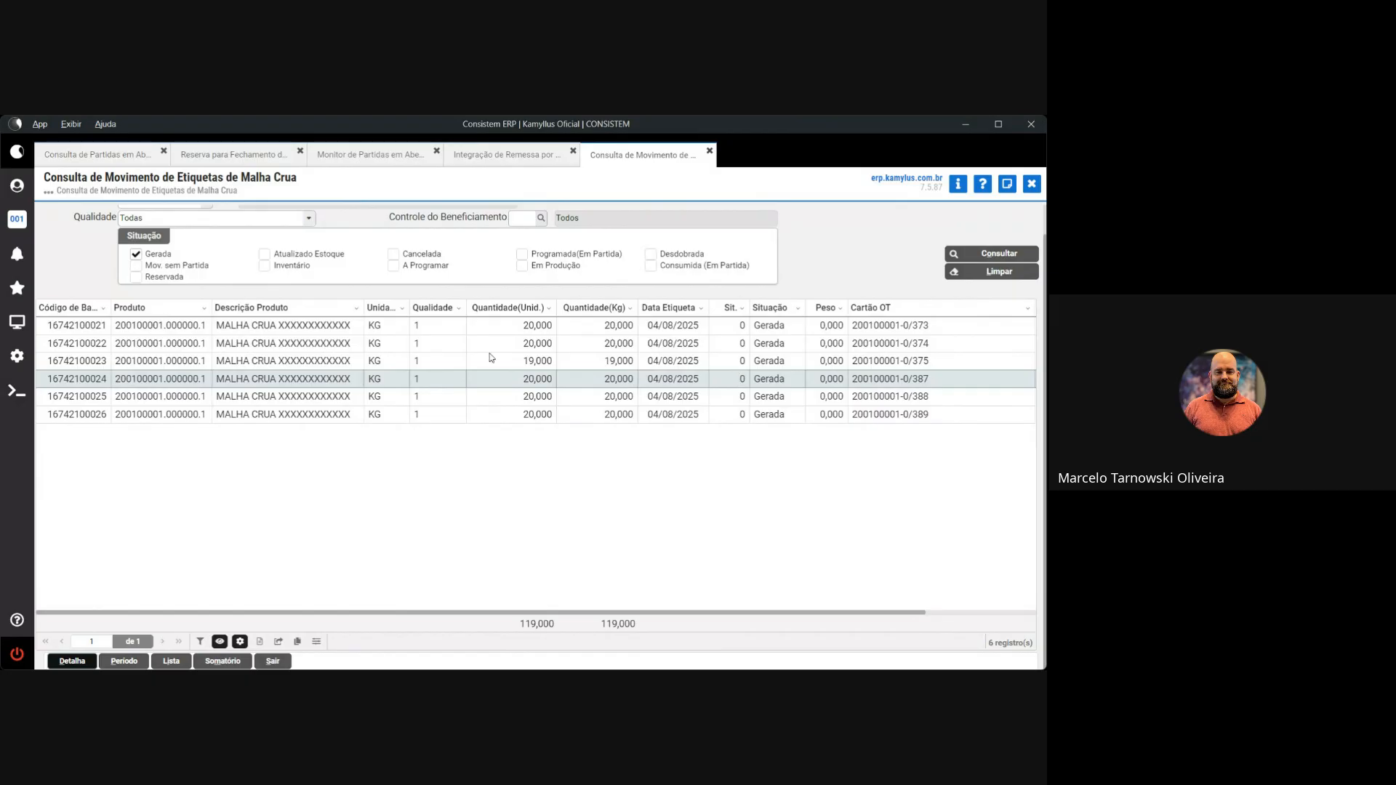
left_click(15, 324)
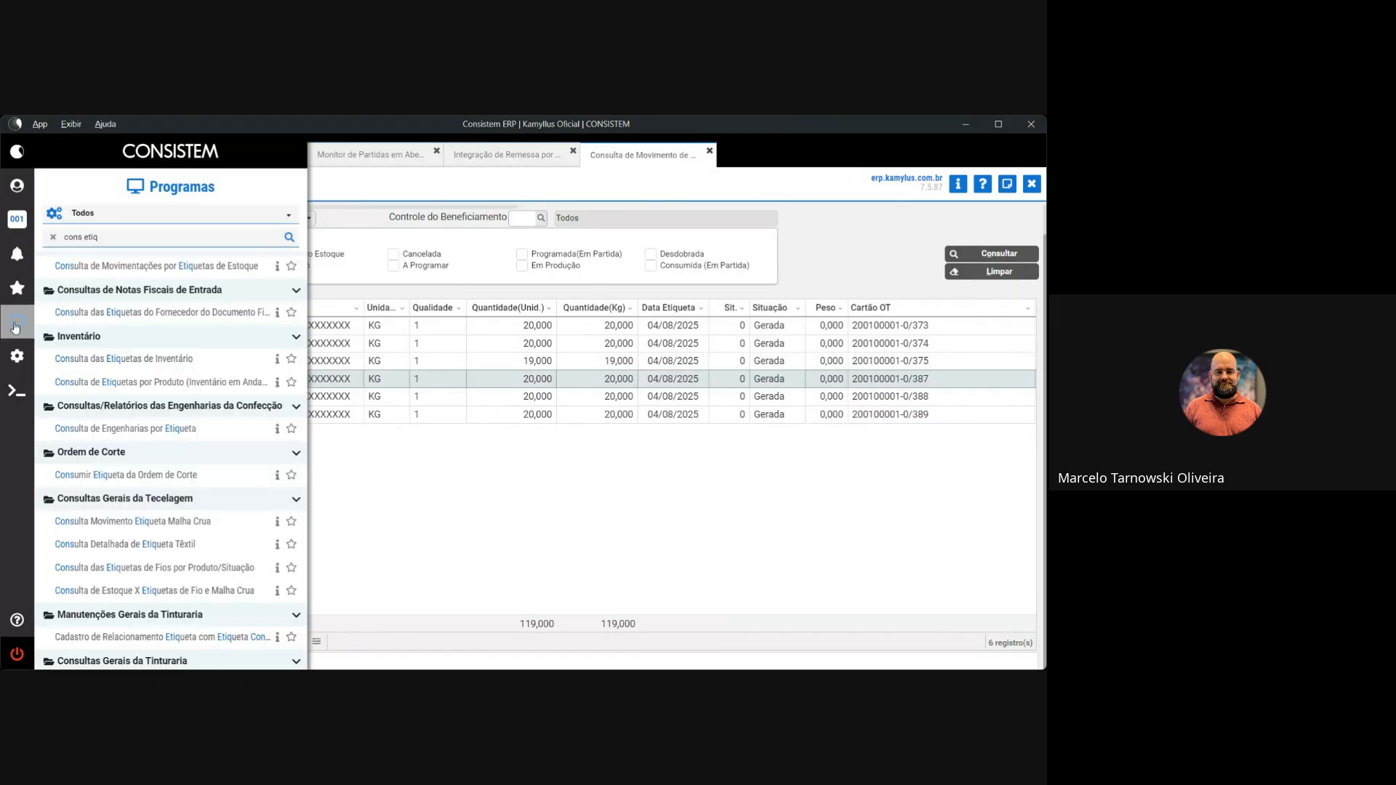
triple_click(176, 237)
type("desd eti")
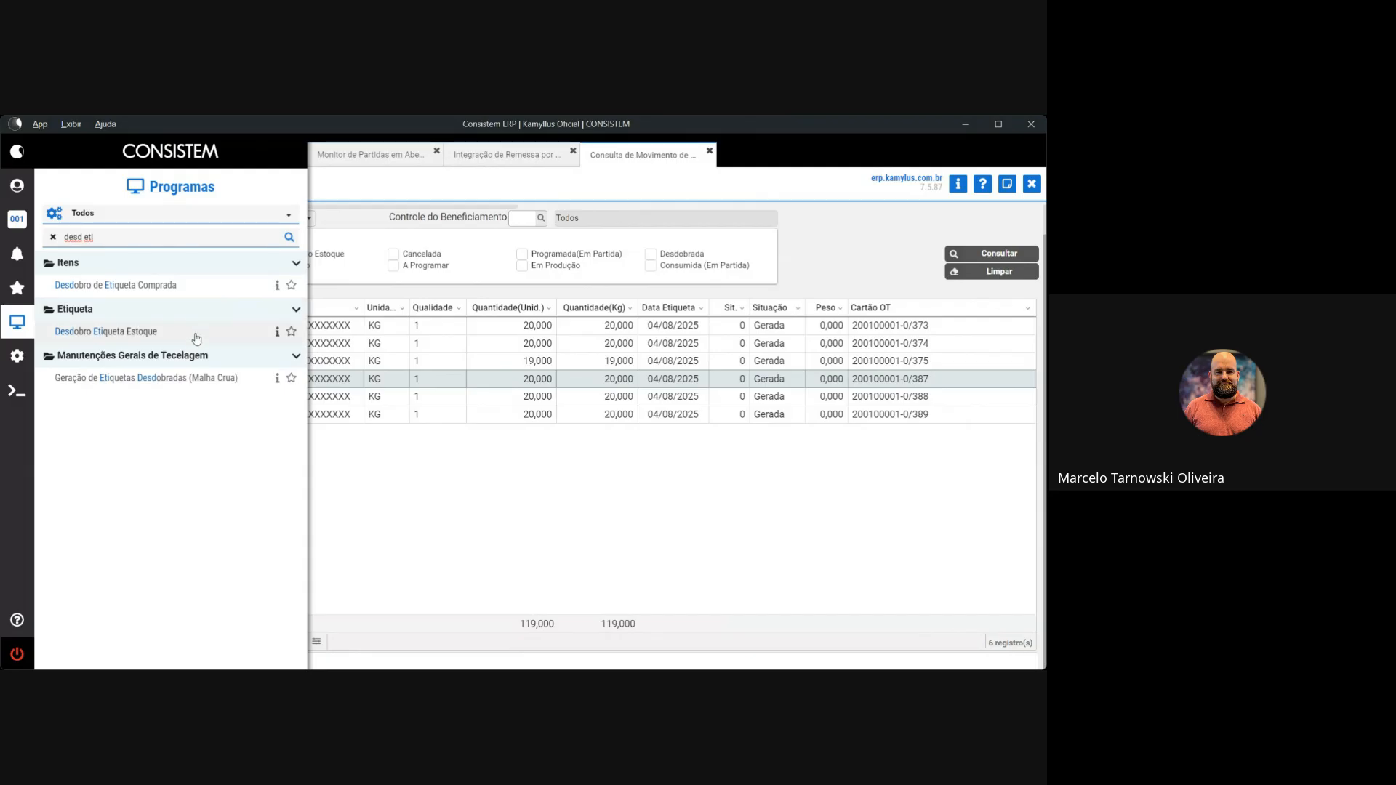
Launch Geração de Etiquetas Desdobradas (Malha Crua) and close the Terminais dialog
left_click(214, 378)
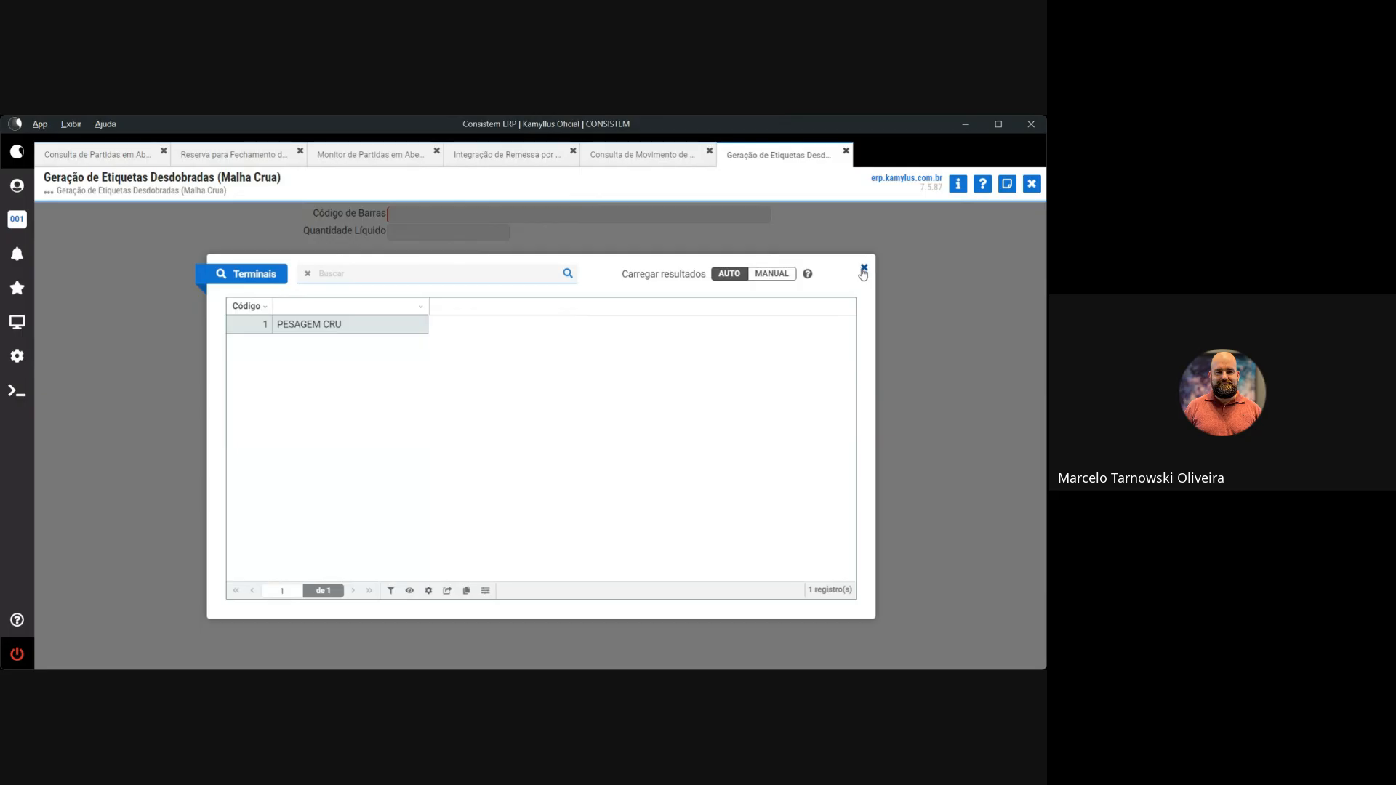
left_click(863, 270)
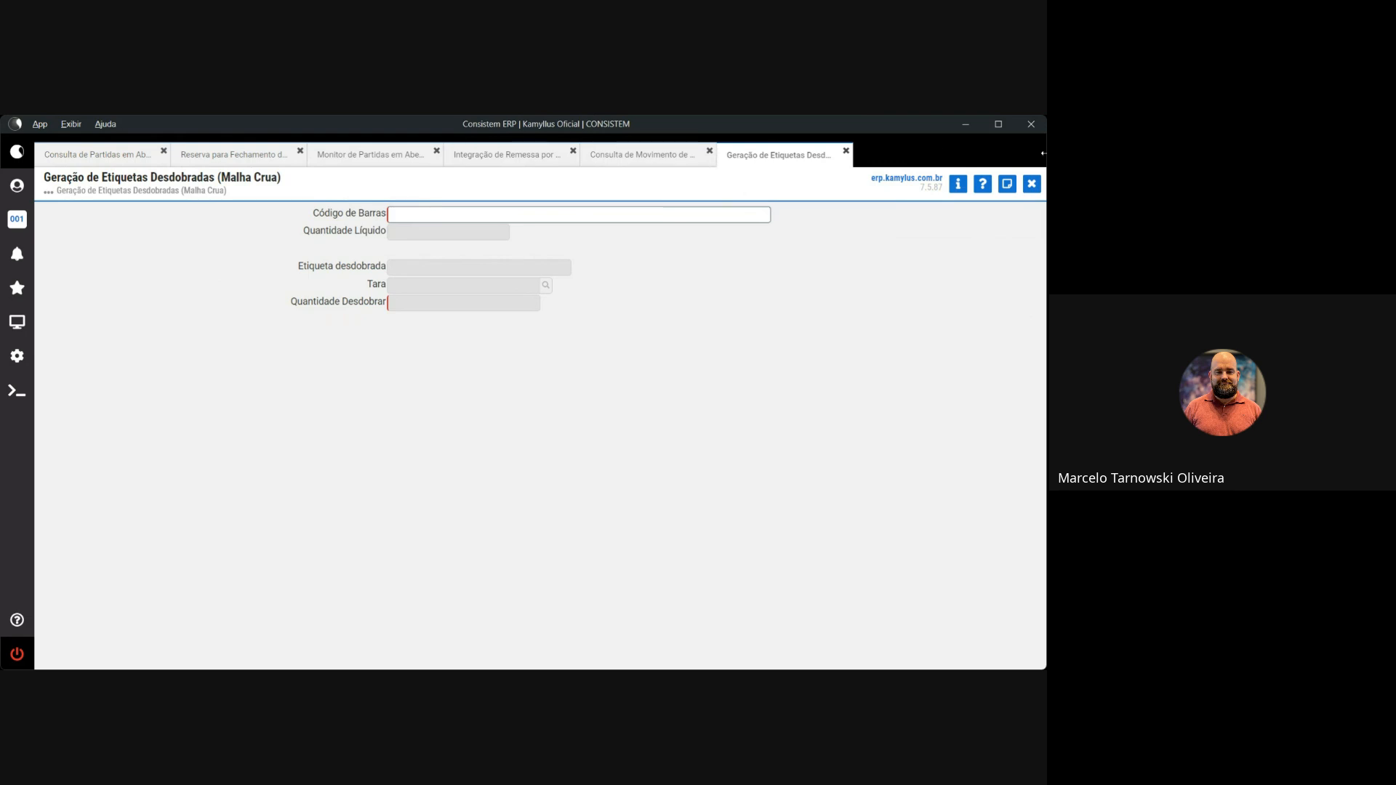
Reopen Geração de Etiquetas Desdobradas on the PESAGEM CRU terminal and submit test barcode 123
left_click(1031, 183)
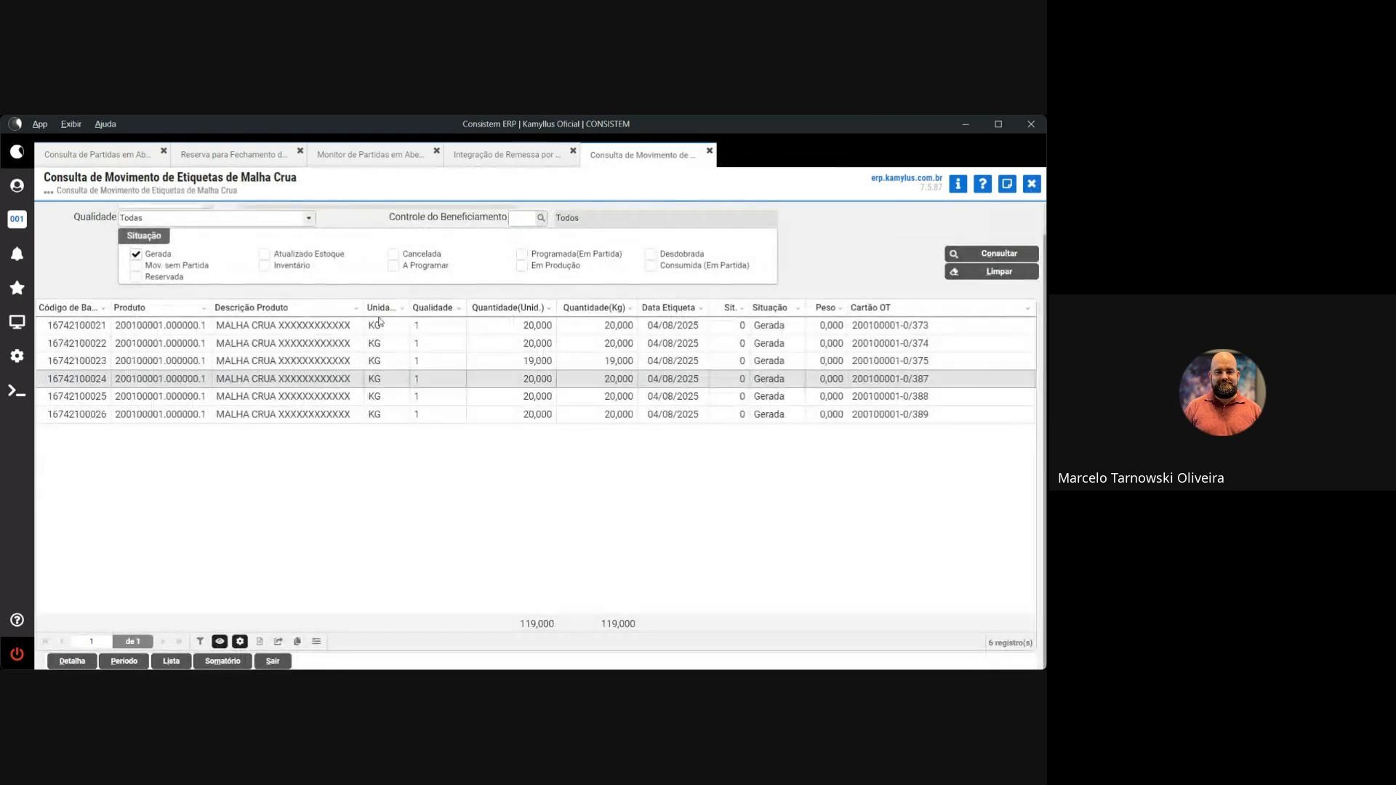
left_click(17, 321)
left_click(147, 379)
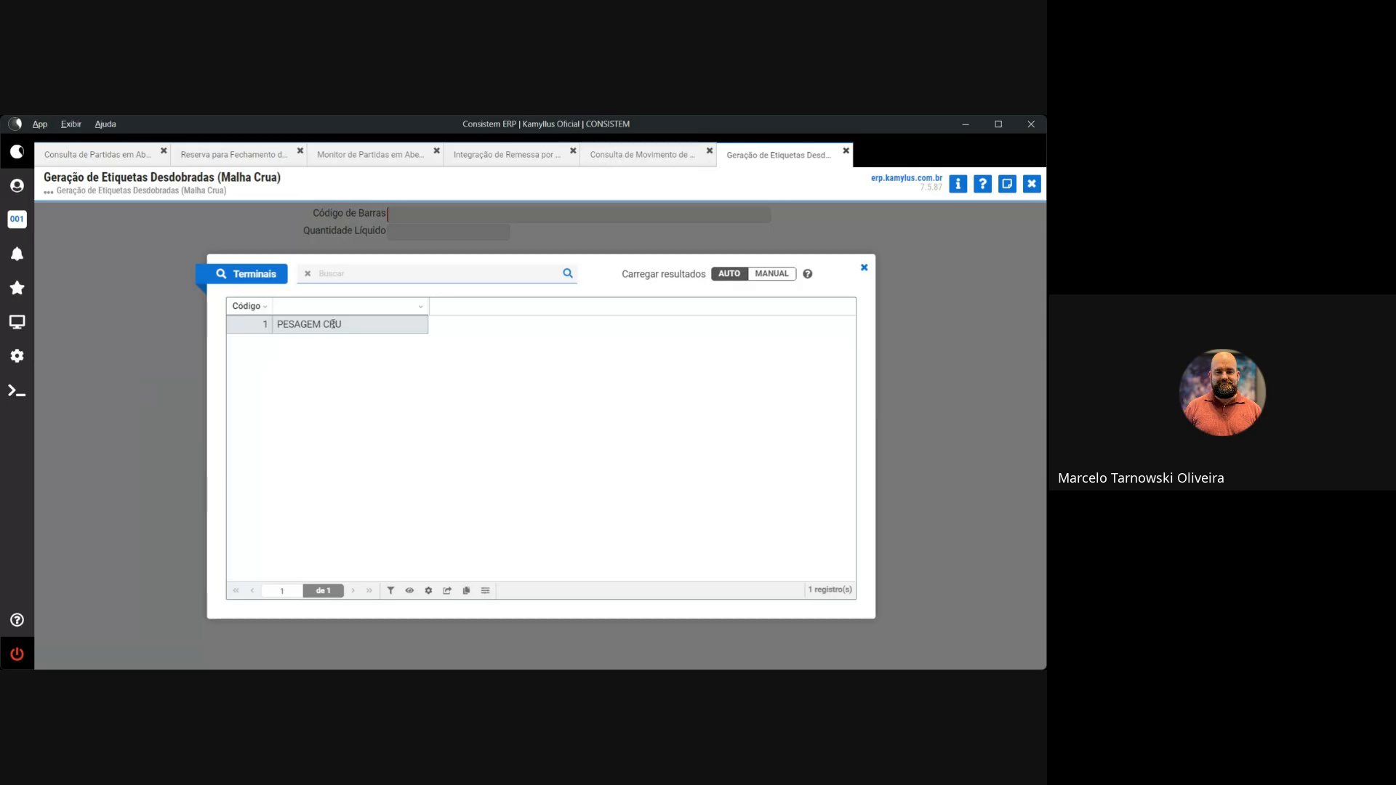
double_click(341, 327)
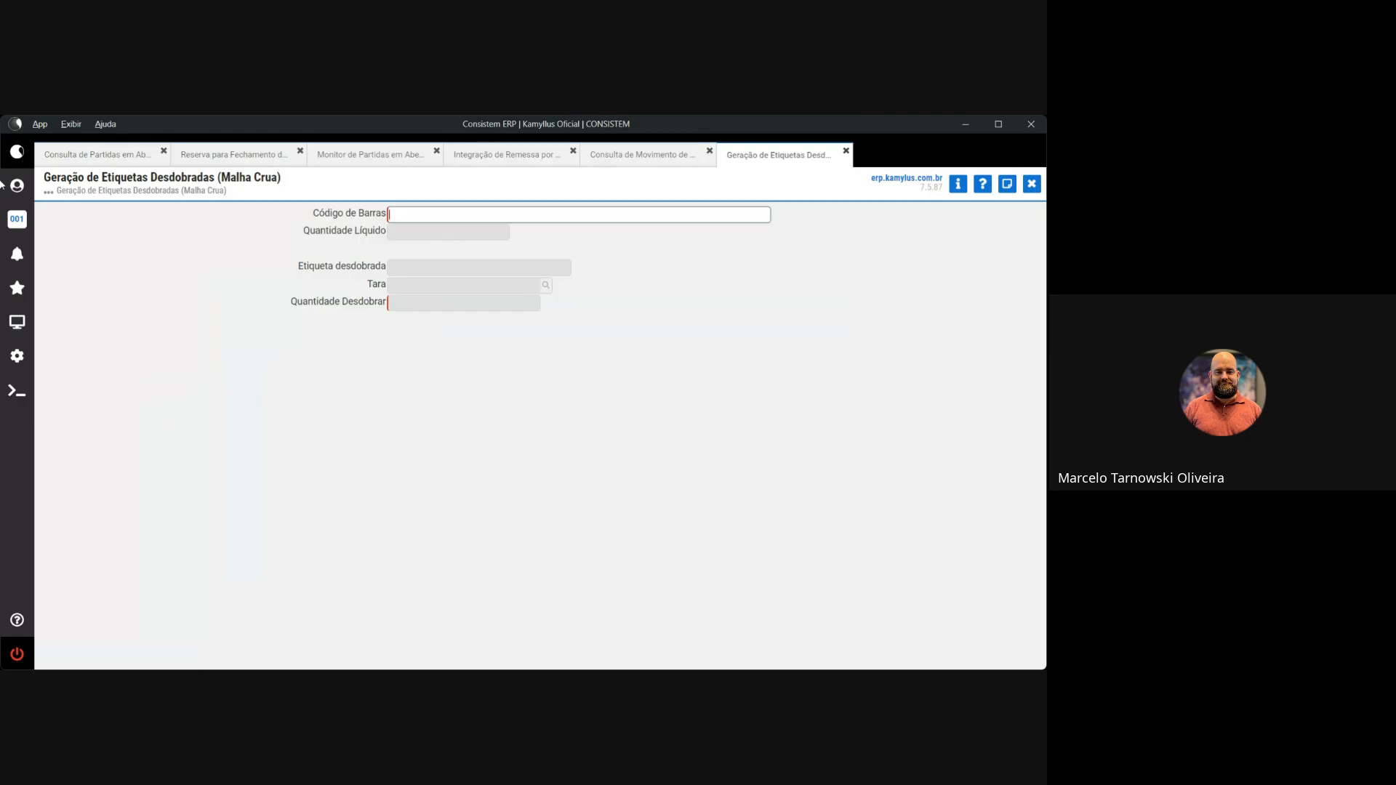
type("123")
key("Return")
key("Return")
left_click(634, 156)
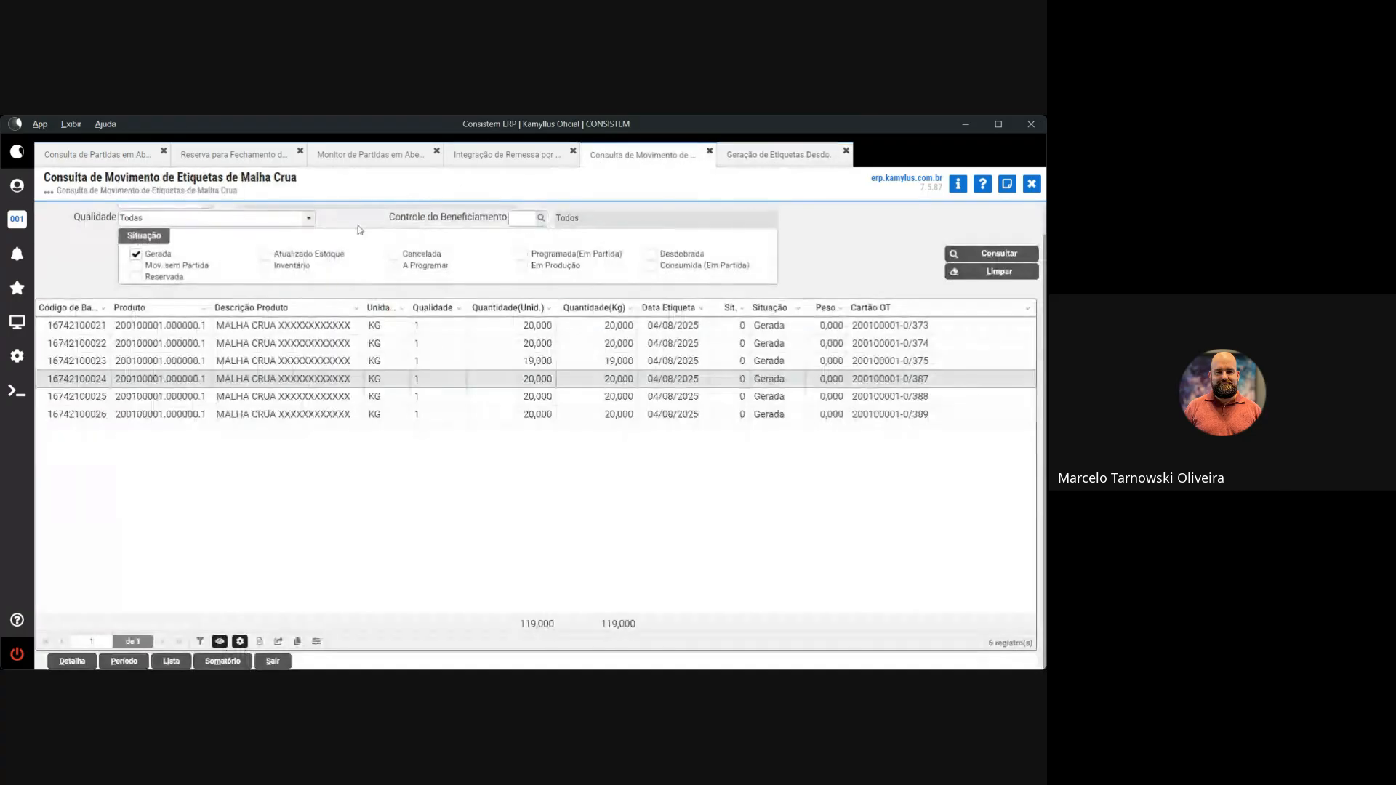
left_click_drag(110, 328, 49, 321)
key("ctrl+c")
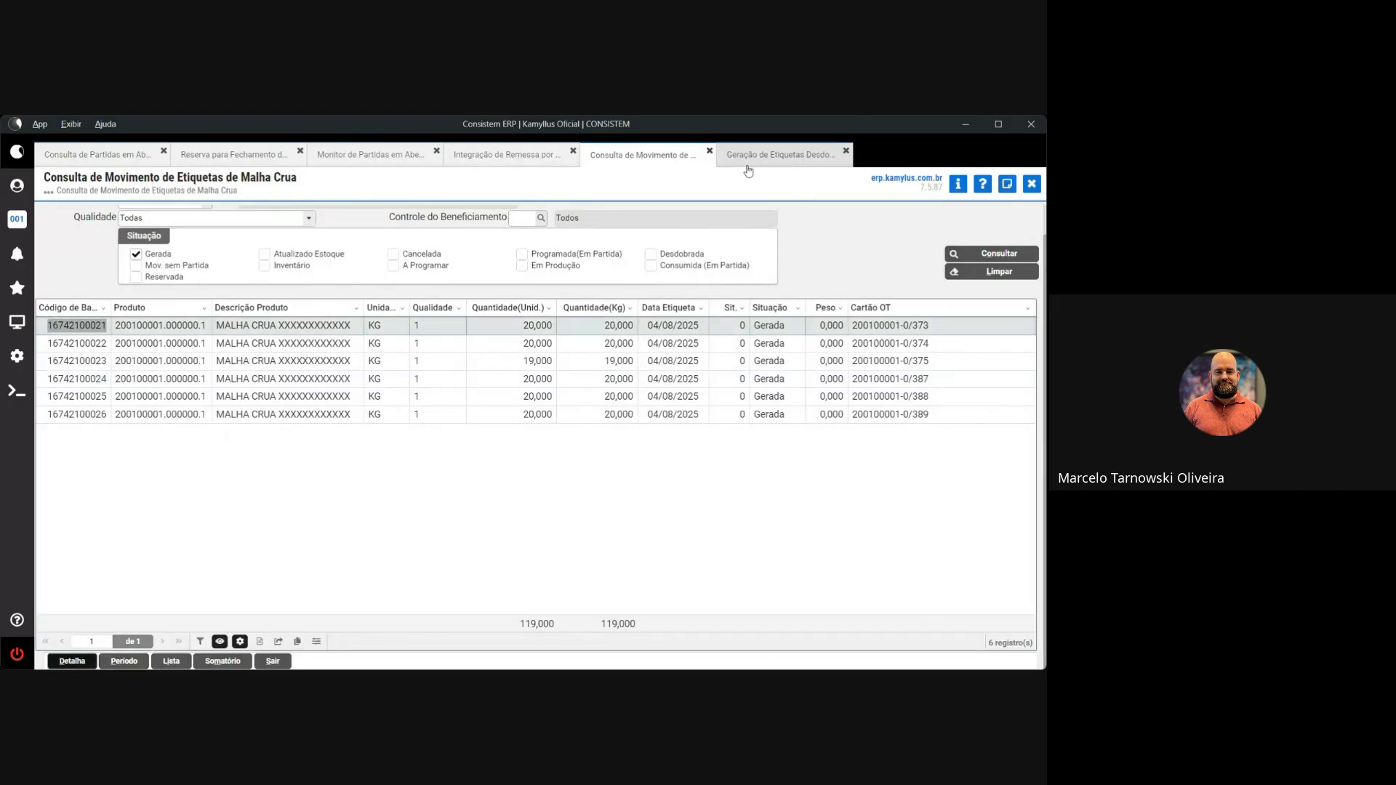
left_click(777, 155)
left_click(442, 217)
key("ctrl+v")
key("Return")
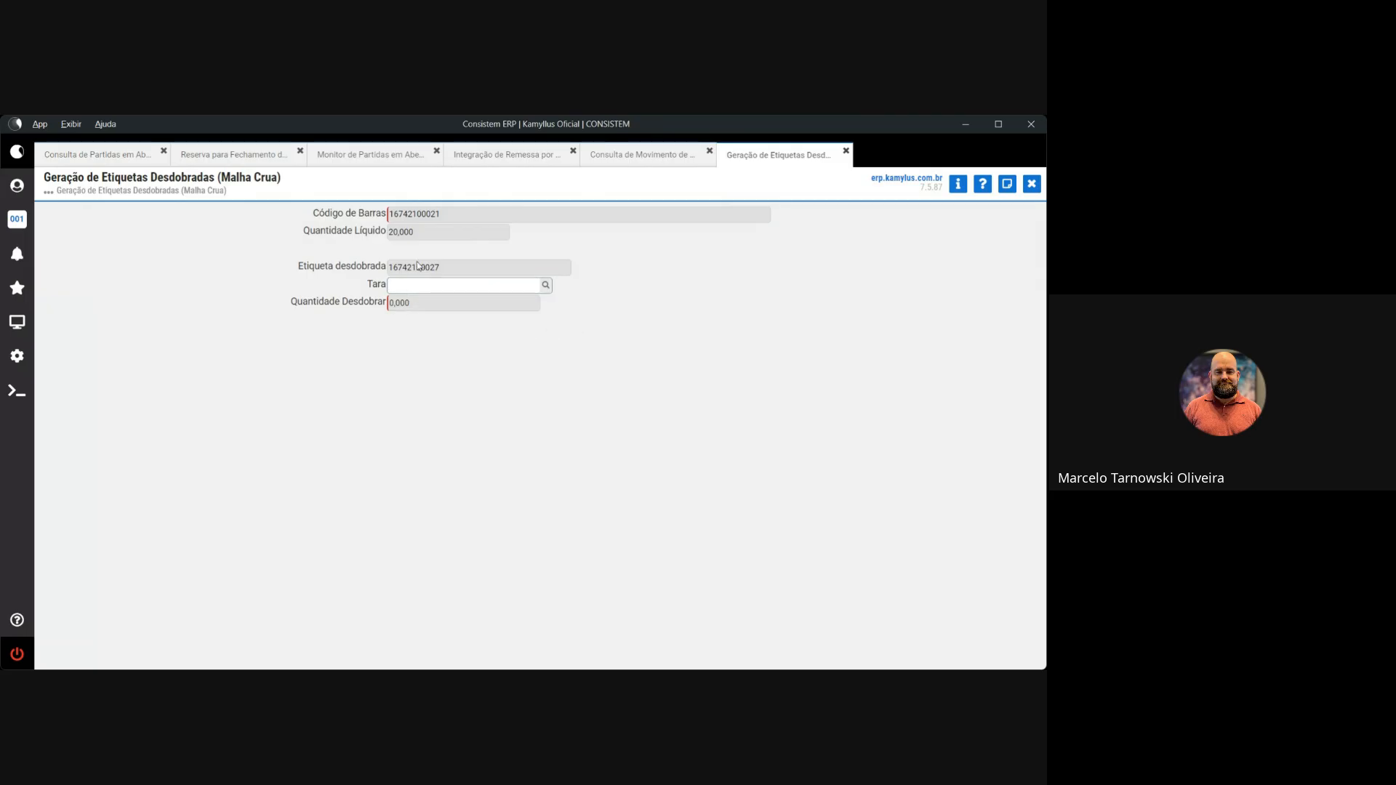
key("Return")
left_click_drag(441, 214, 392, 219)
left_click_drag(440, 268, 411, 273)
left_click(406, 308)
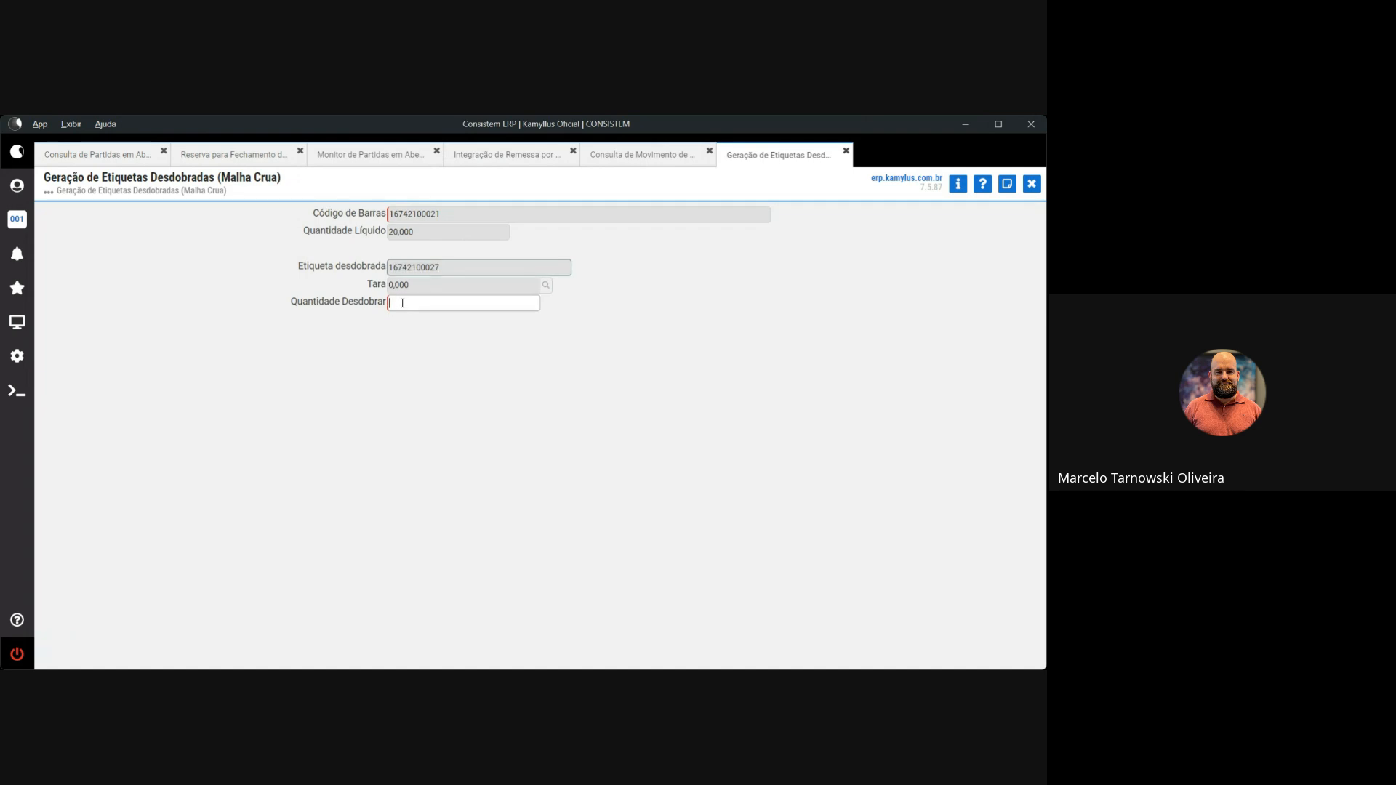
type("10")
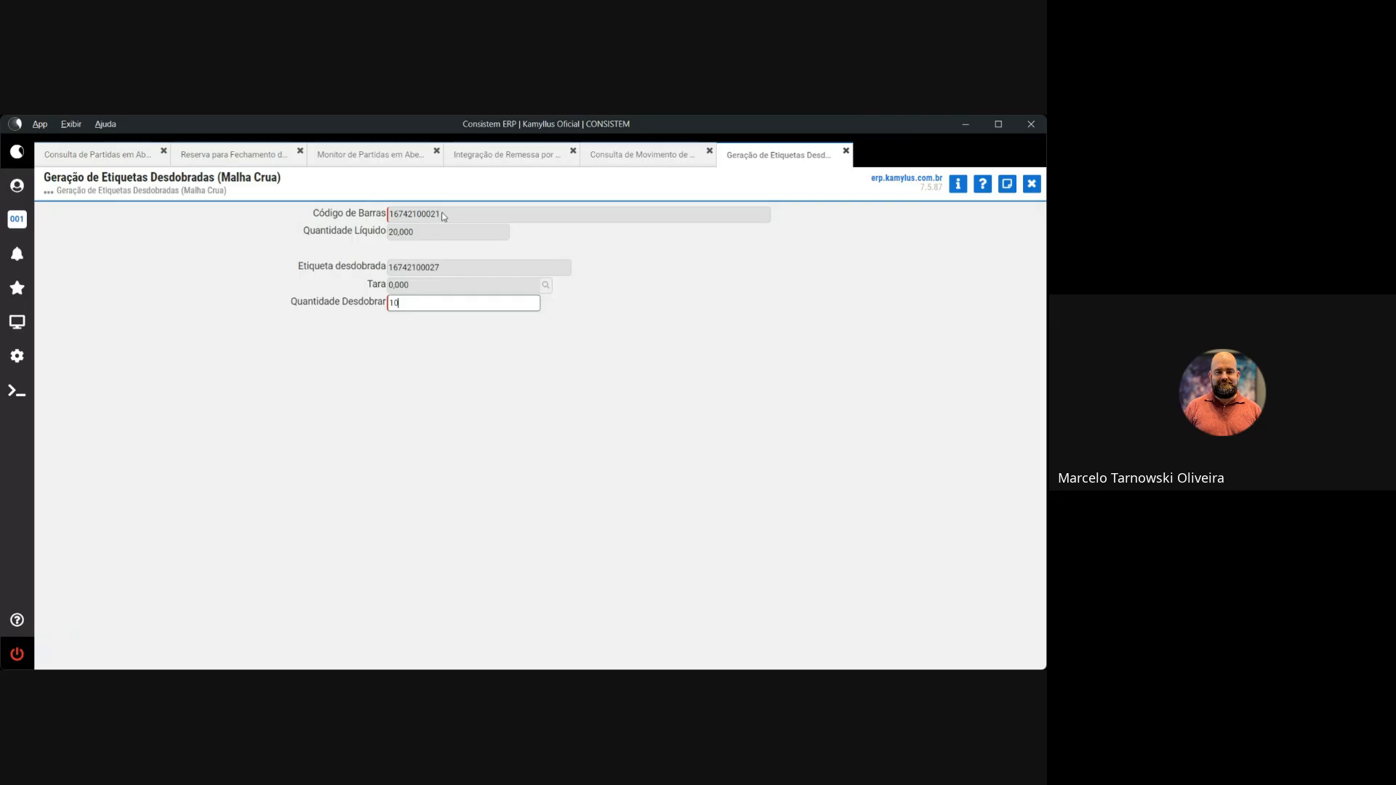
left_click_drag(439, 213, 398, 214)
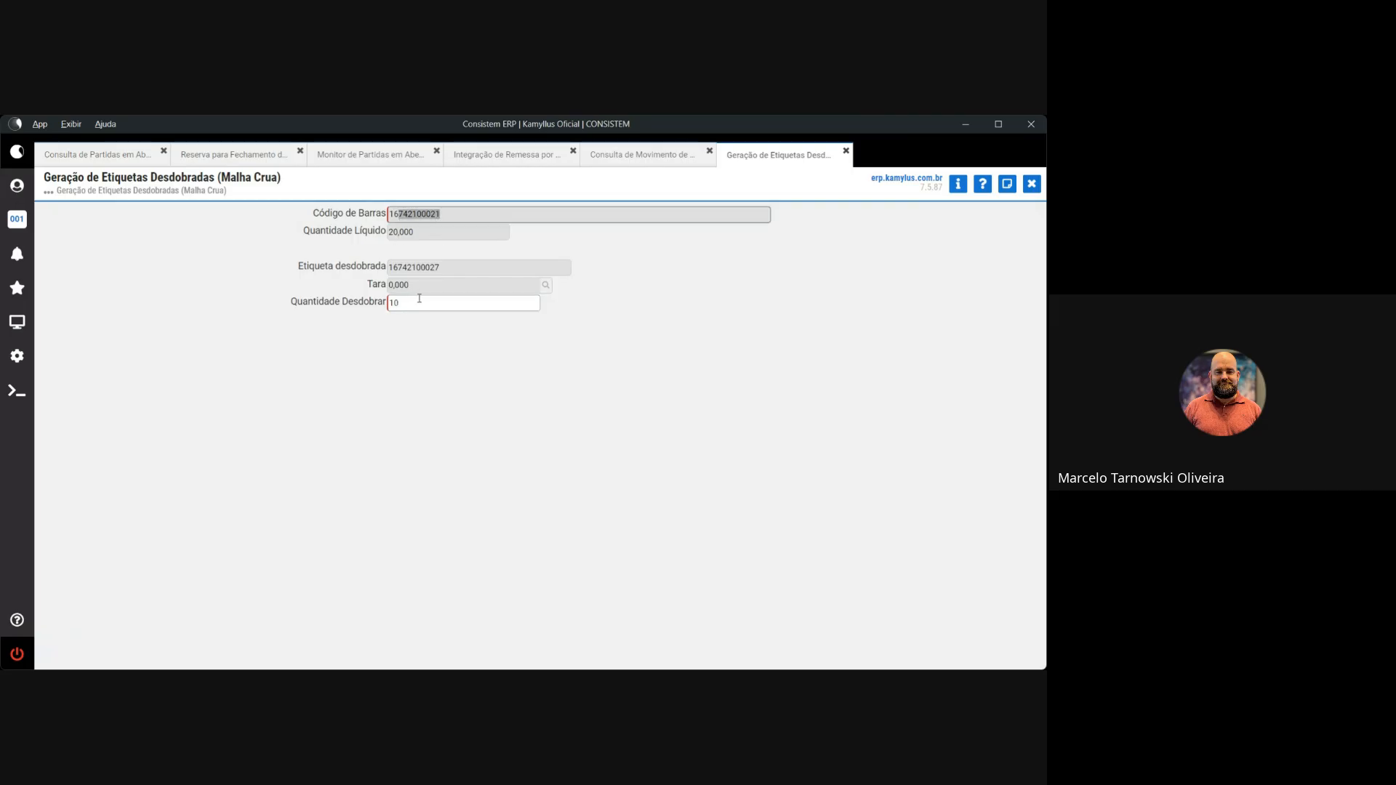
left_click(393, 303)
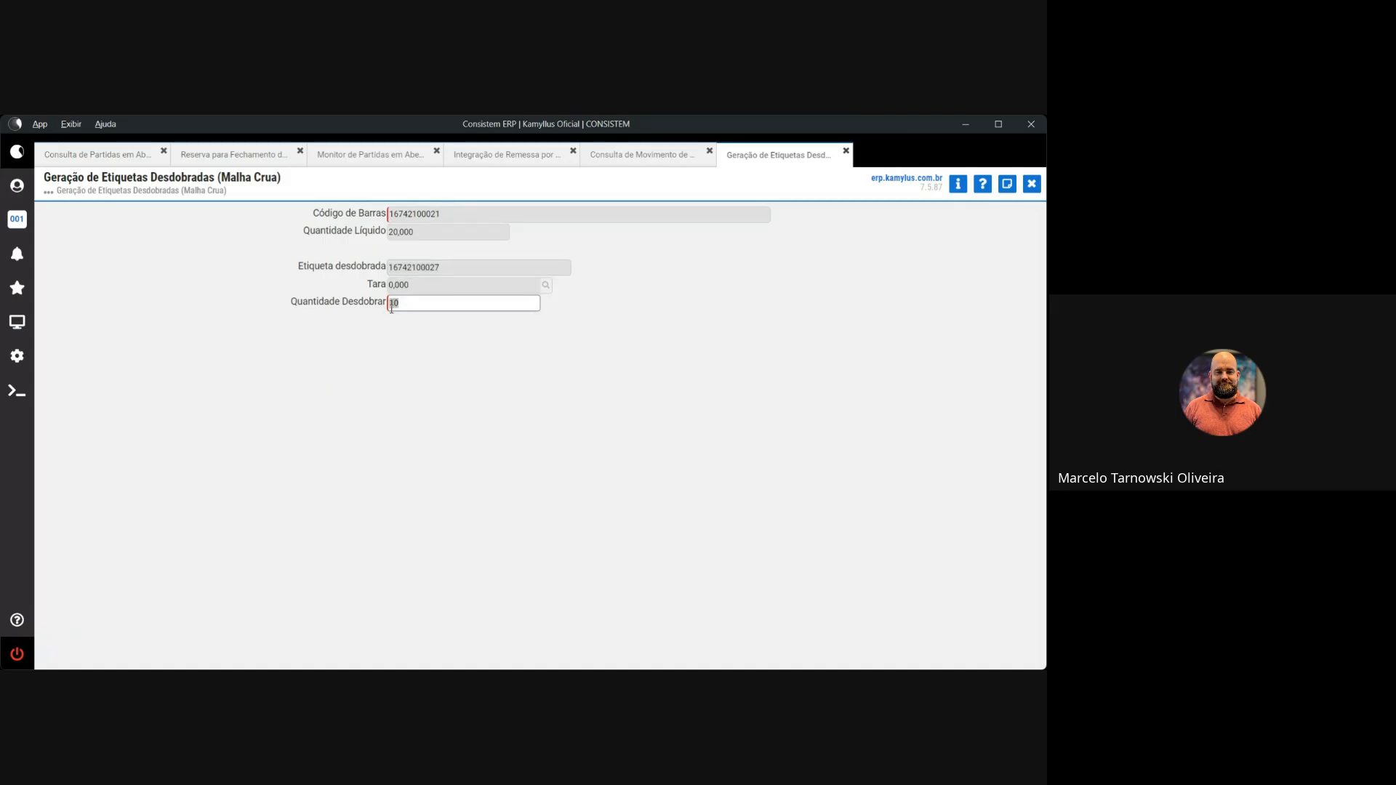
left_click(436, 302)
left_click_drag(441, 214, 390, 219)
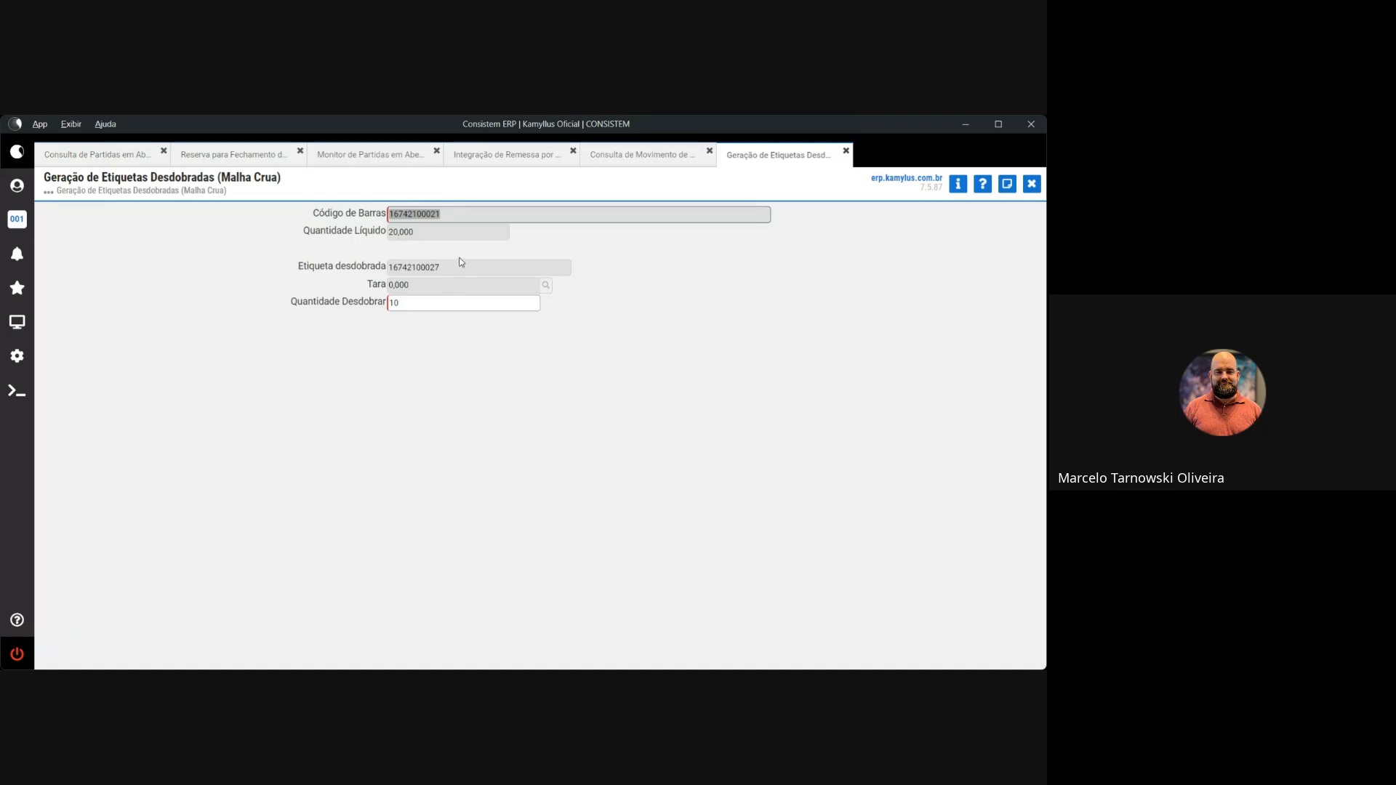
double_click(401, 303)
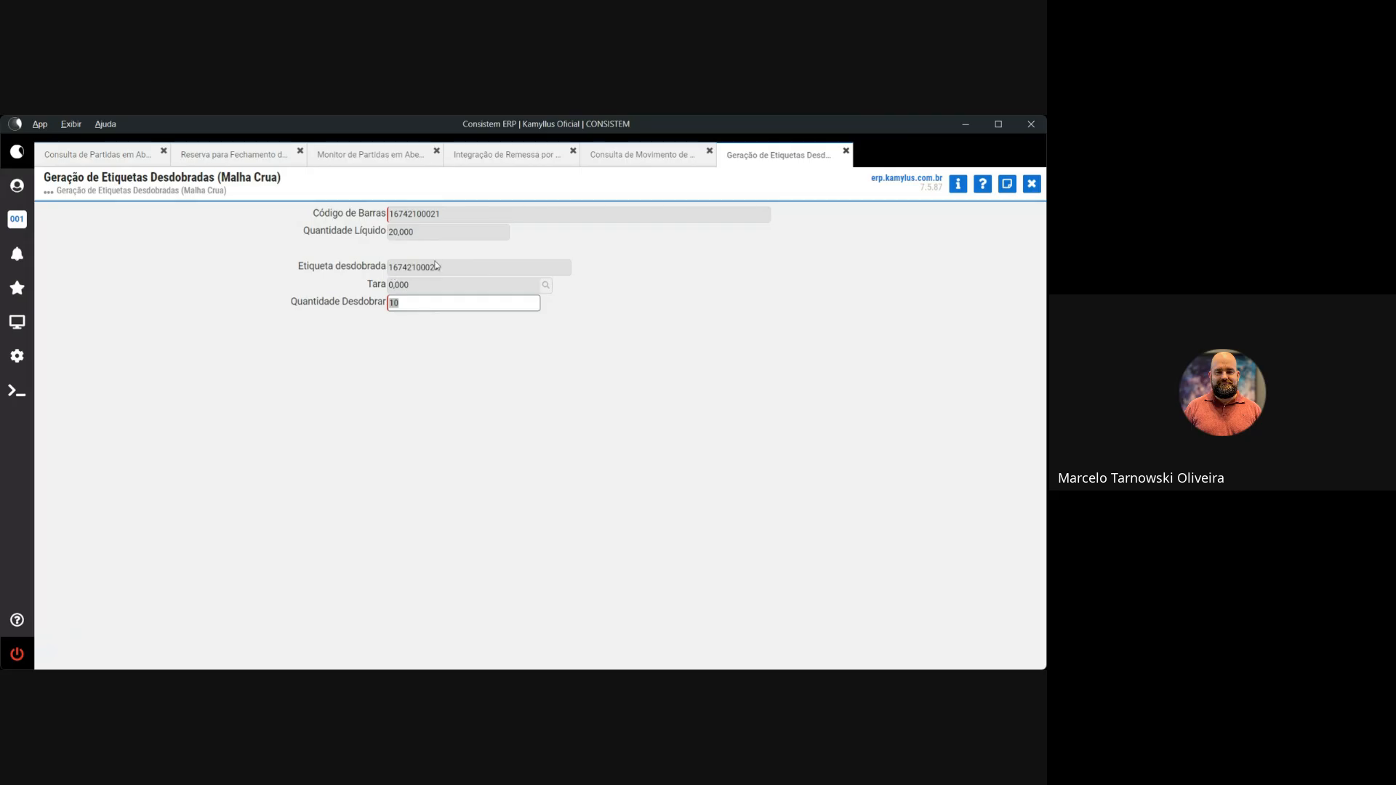
left_click_drag(435, 268, 390, 233)
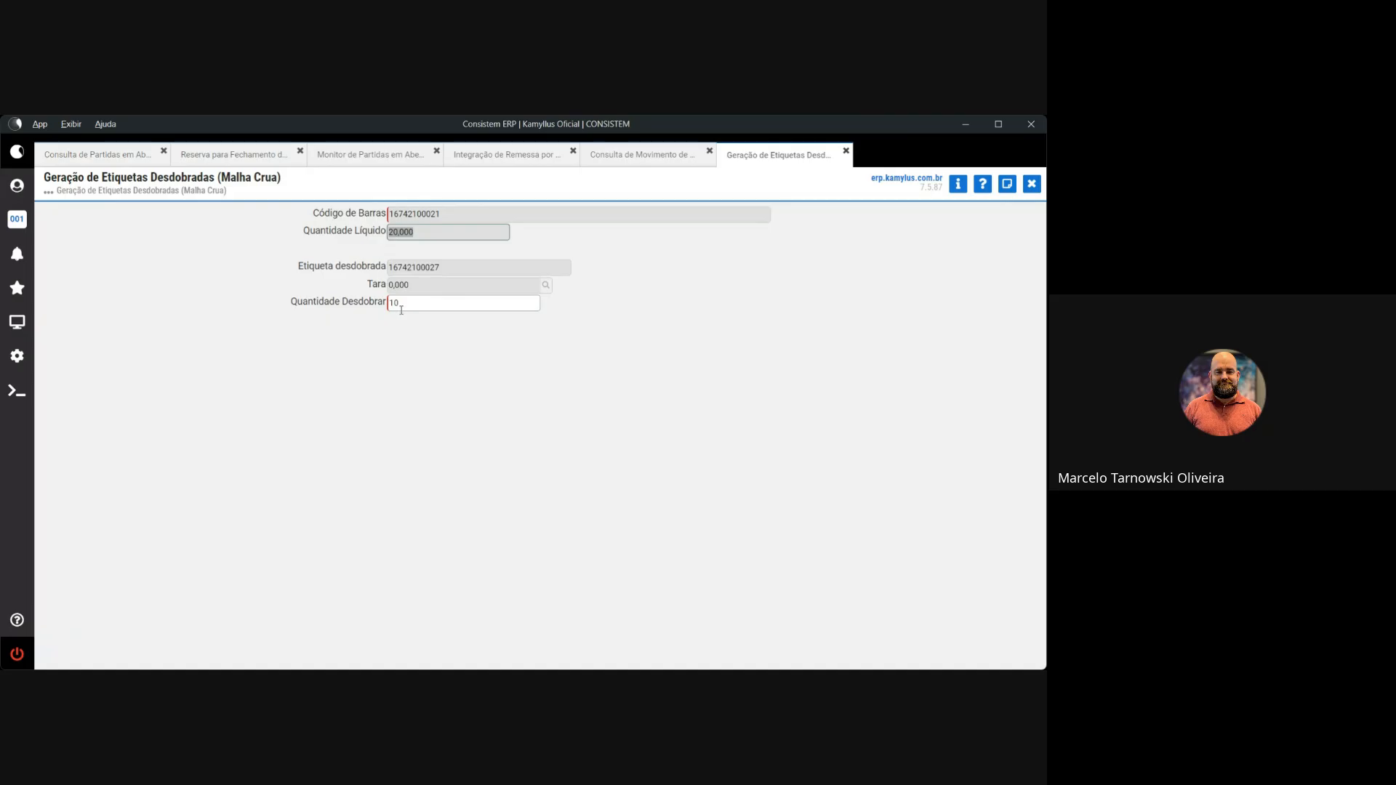
left_click_drag(438, 270, 381, 271)
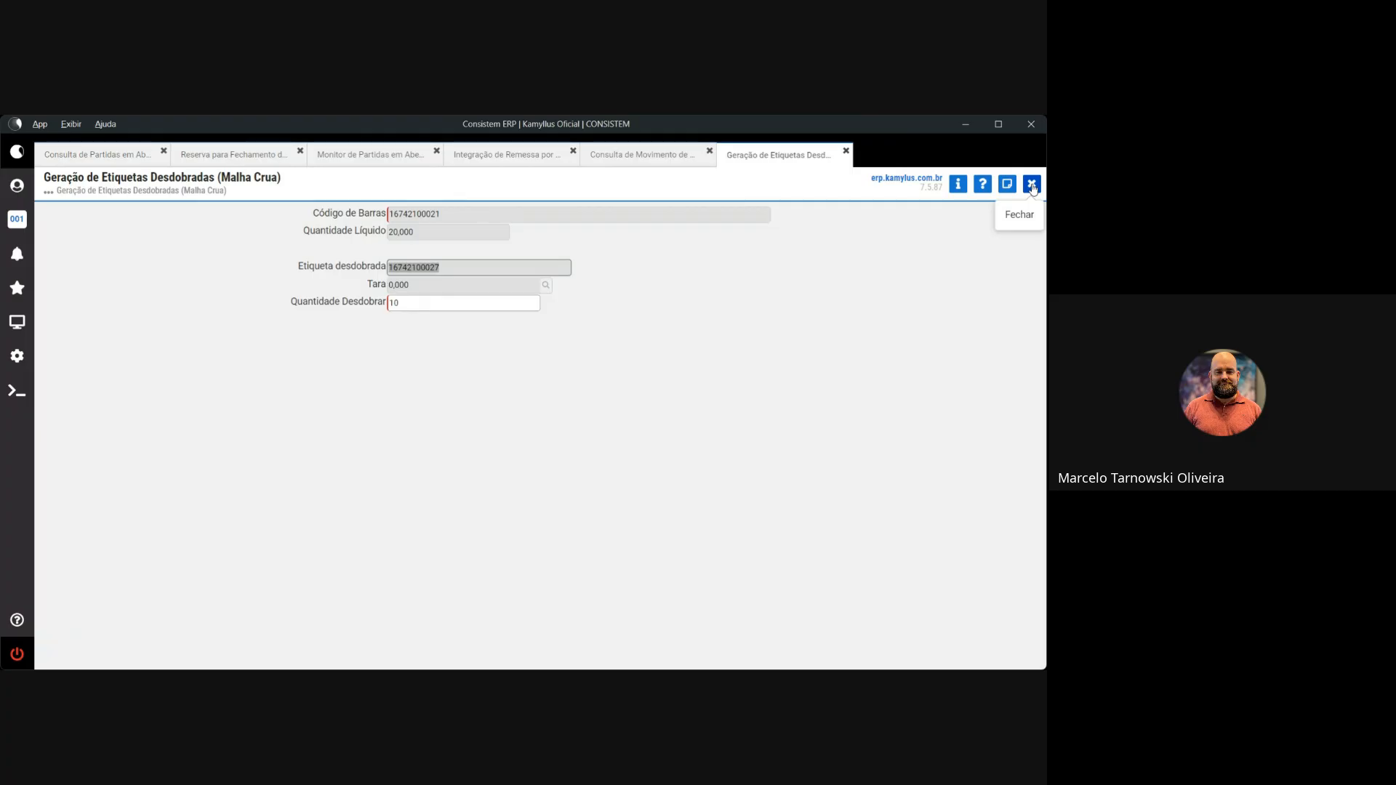
Cycle through the open tabs toward the Integração de Remessa por Nota de Retorno screen
left_click(94, 154)
left_click(232, 154)
left_click(369, 154)
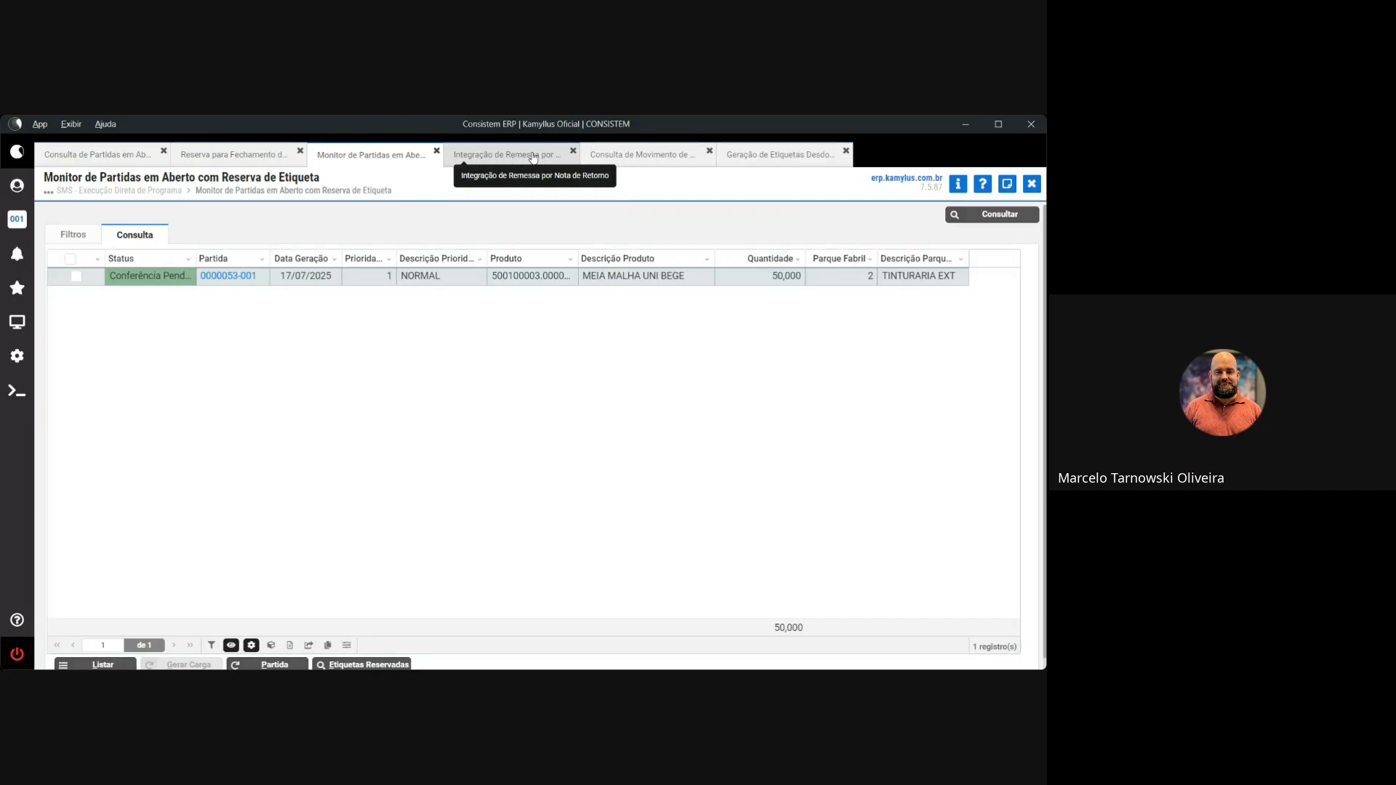
left_click(494, 155)
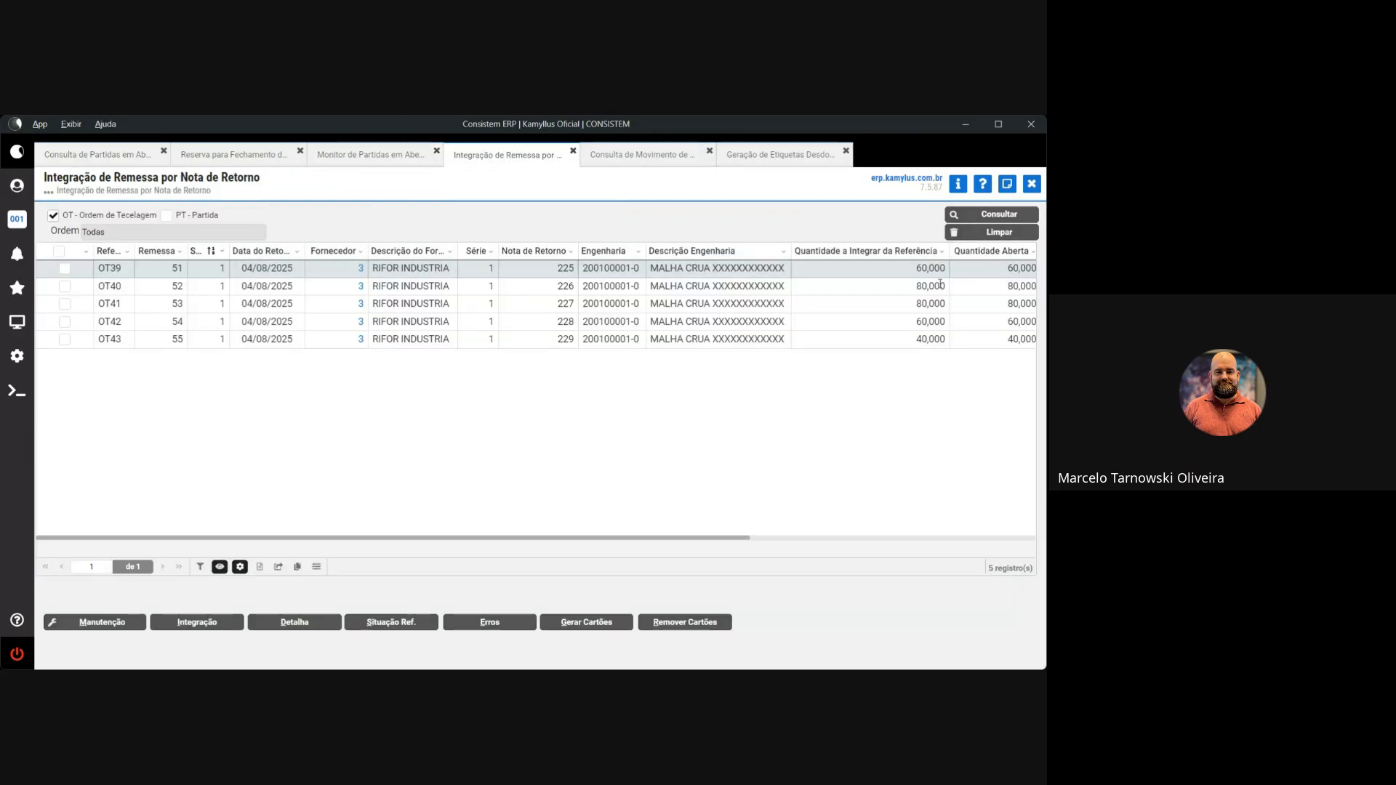
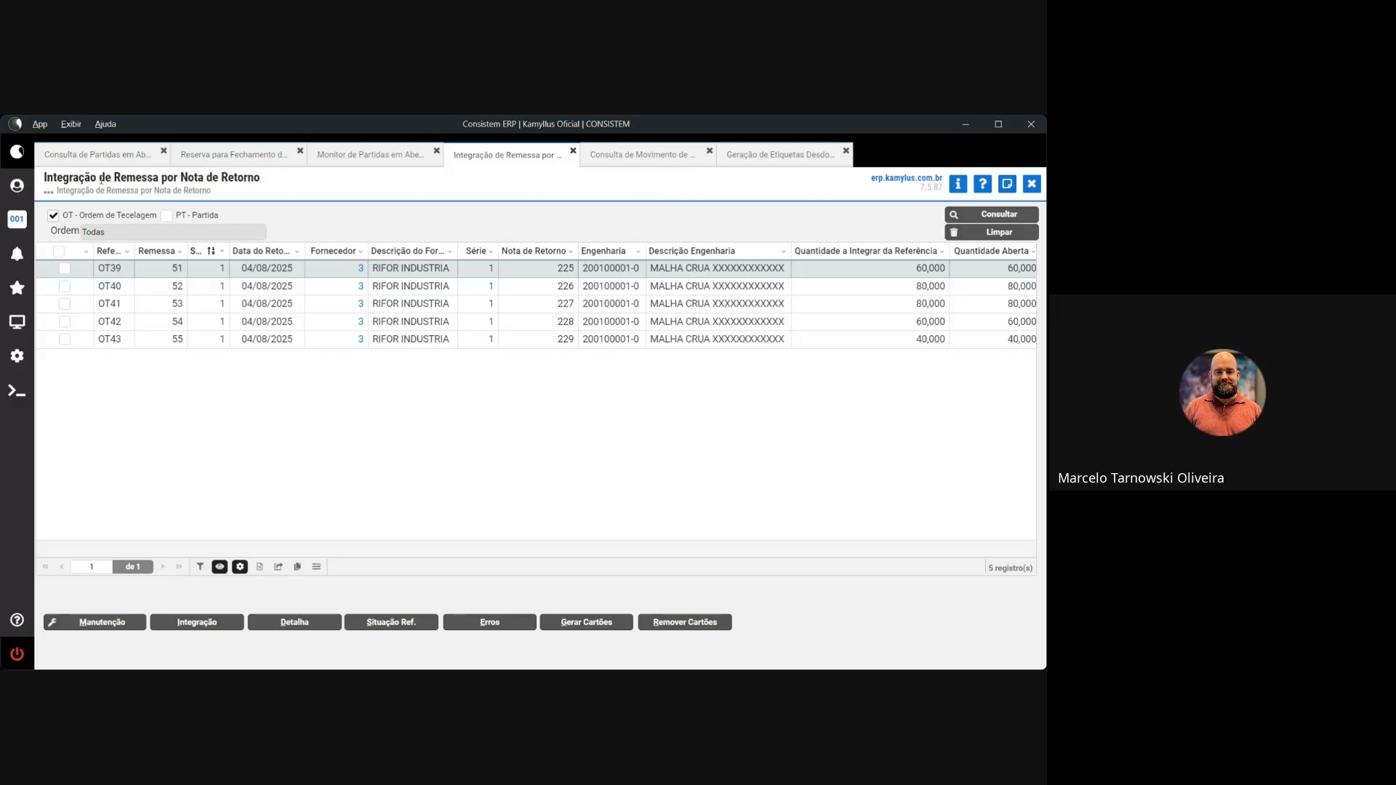
Open the Favoritos list to reach SMS - Execução Direta de Programa
left_click(16, 288)
Run routine ccesa720, then copy item code 200100001 from the OT39 return-note row
left_click(91, 270)
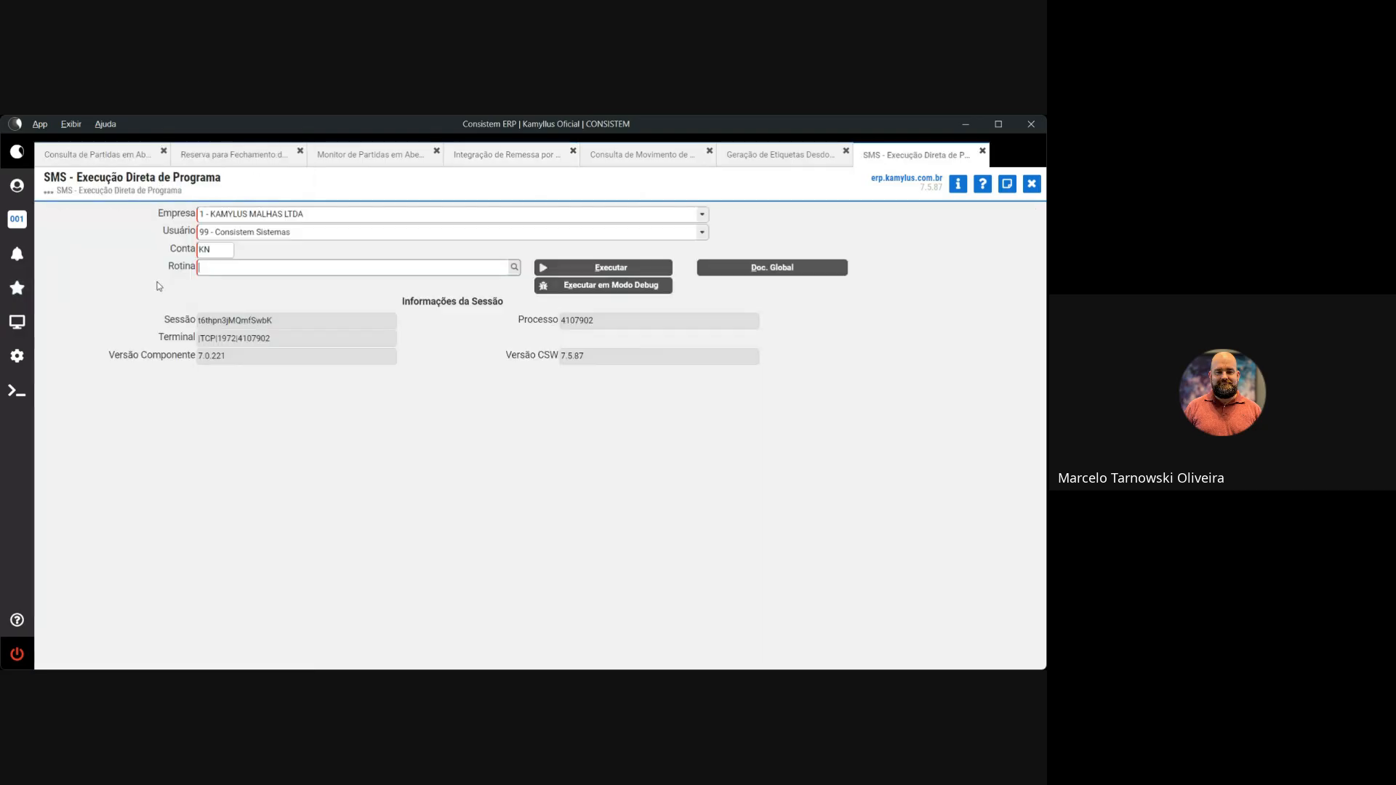
type("ccesa720")
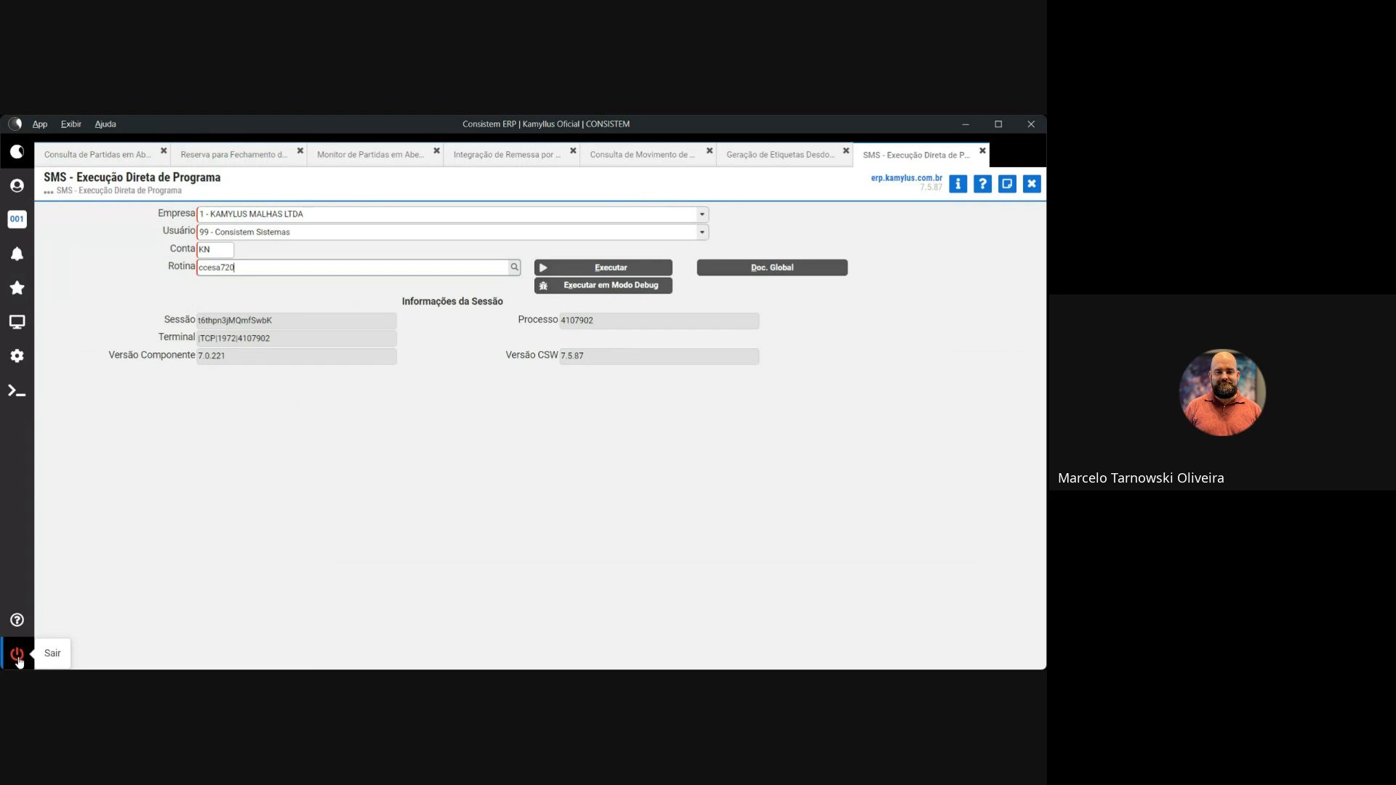
key("Return")
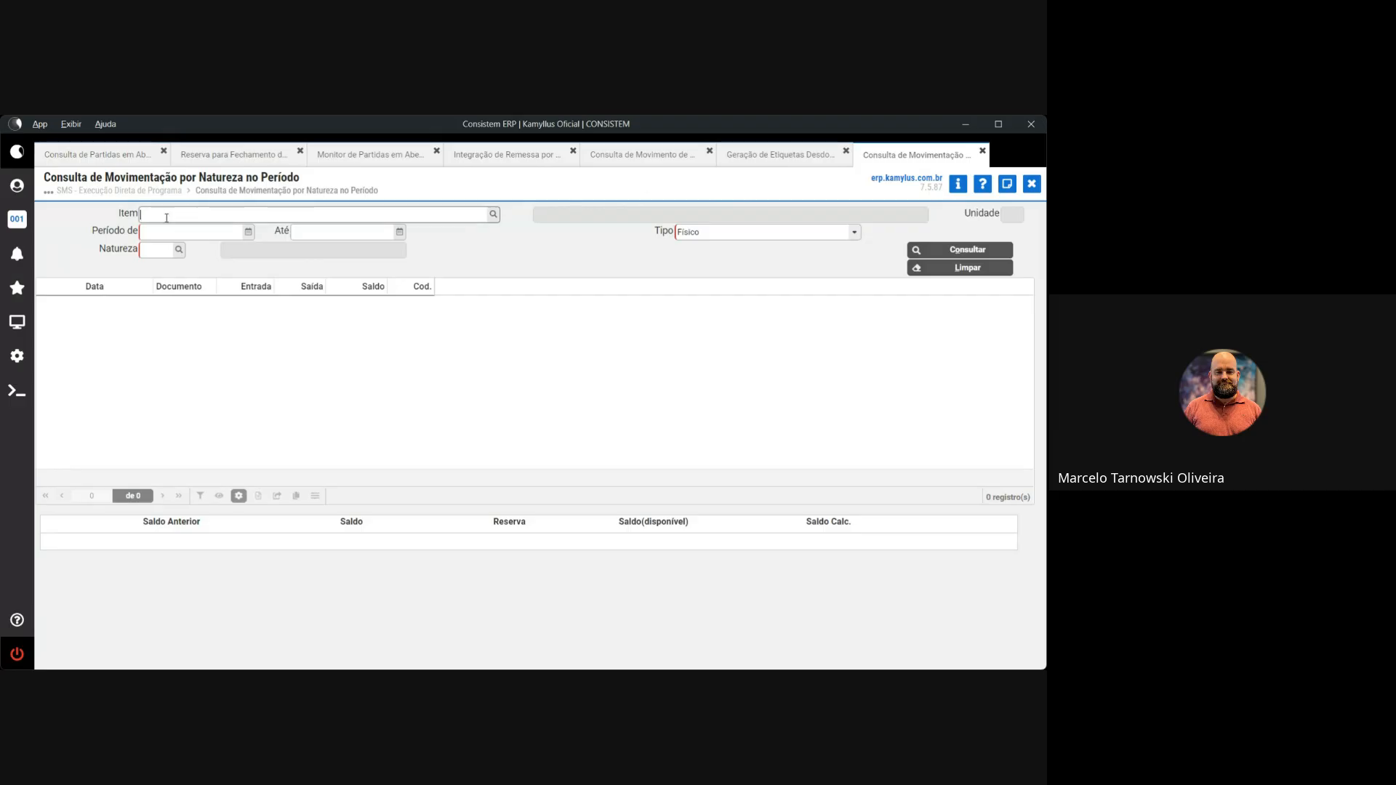
left_click(472, 155)
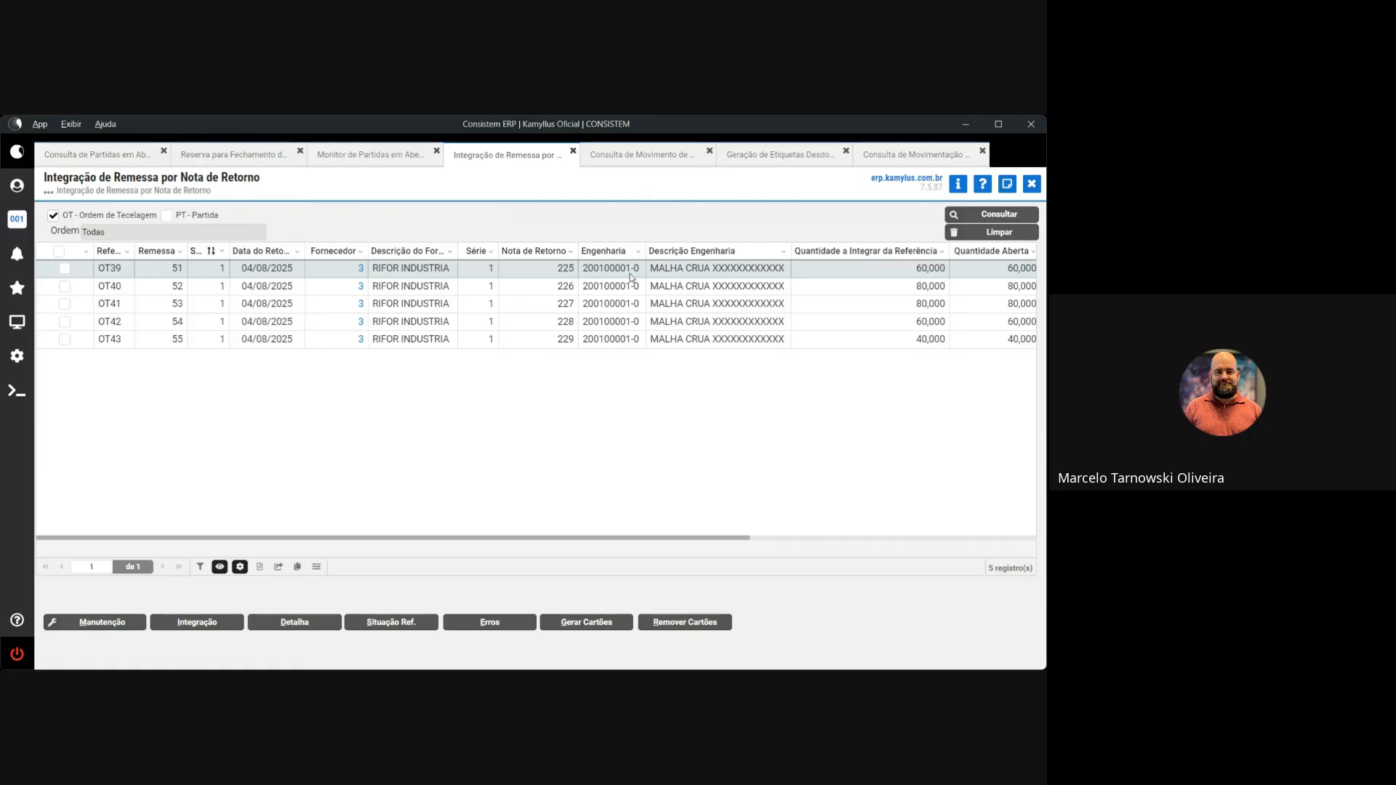
left_click_drag(630, 269, 583, 271)
key("ctrl+c")
Query item 200100001 from 01/06/2025 to 04/08/2025 with natureza 120 MALHA CRUA PRÓPRIA
left_click(945, 154)
left_click(276, 214)
key("ctrl+v")
key("Tab")
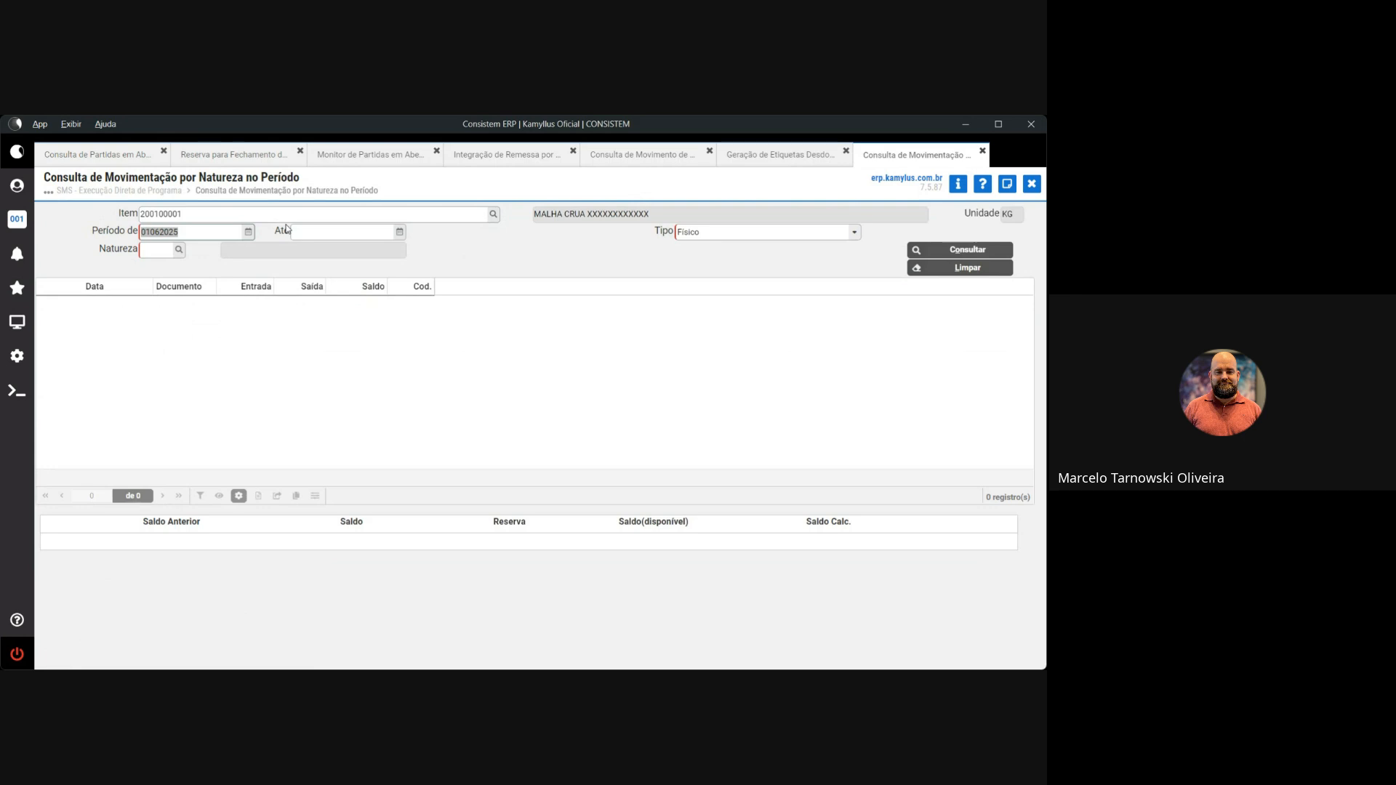
key("Tab")
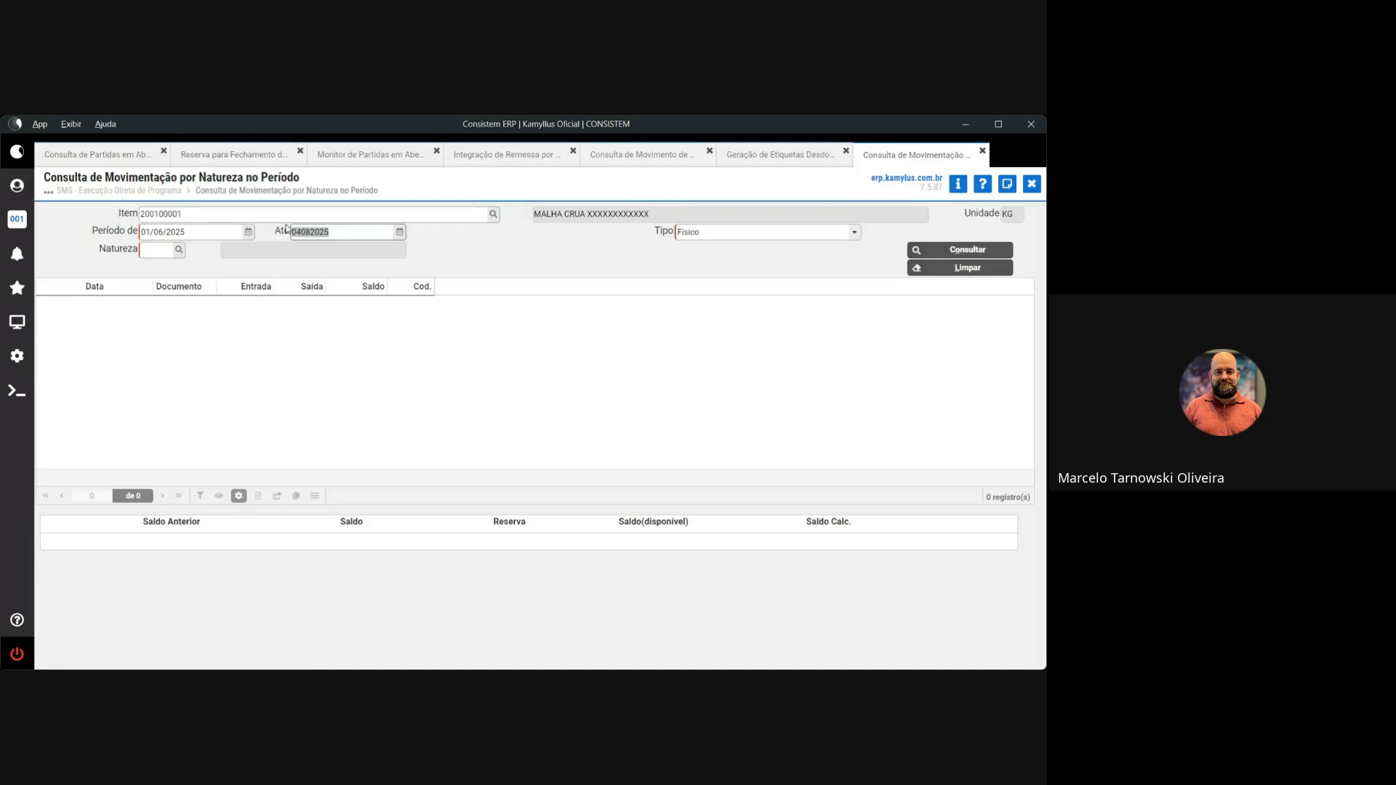
key("shift+Tab")
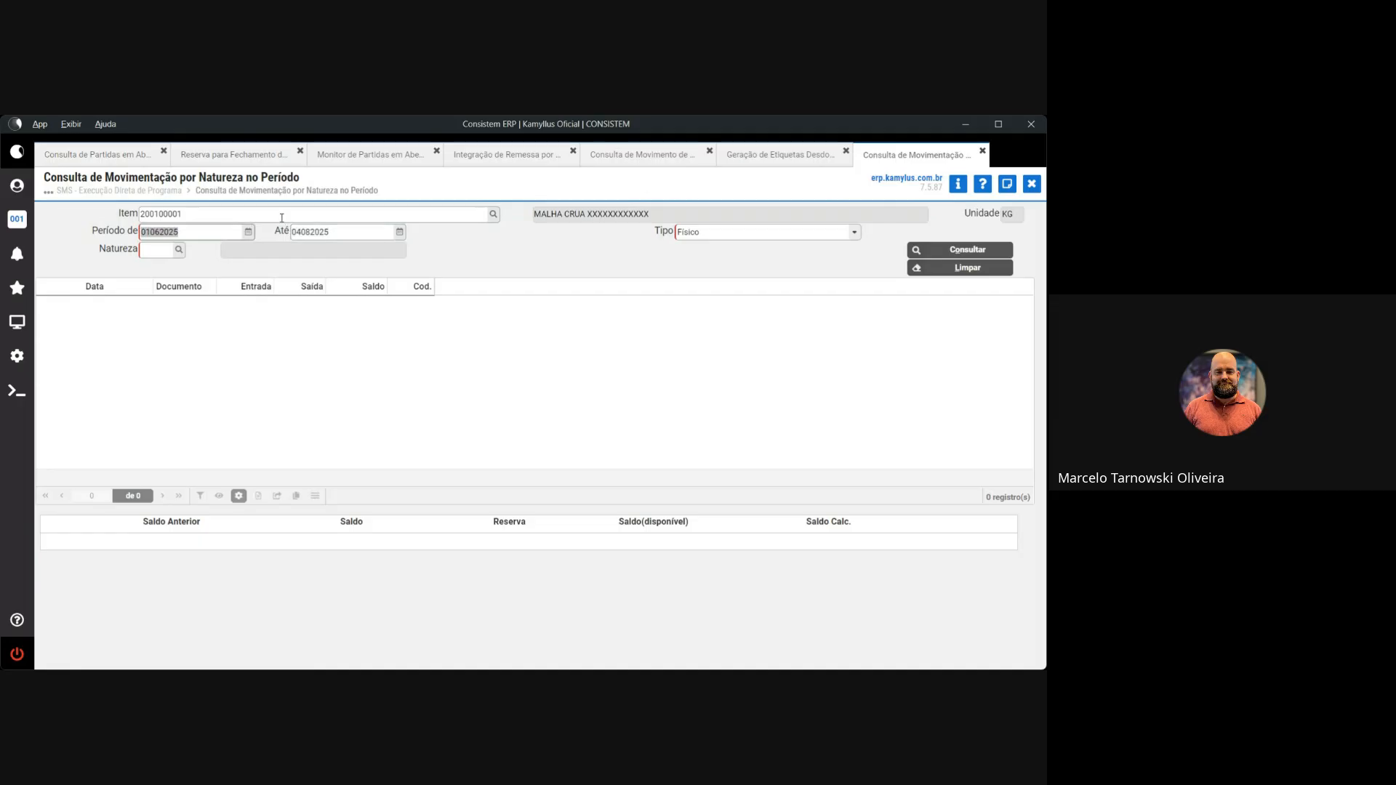
key("Tab")
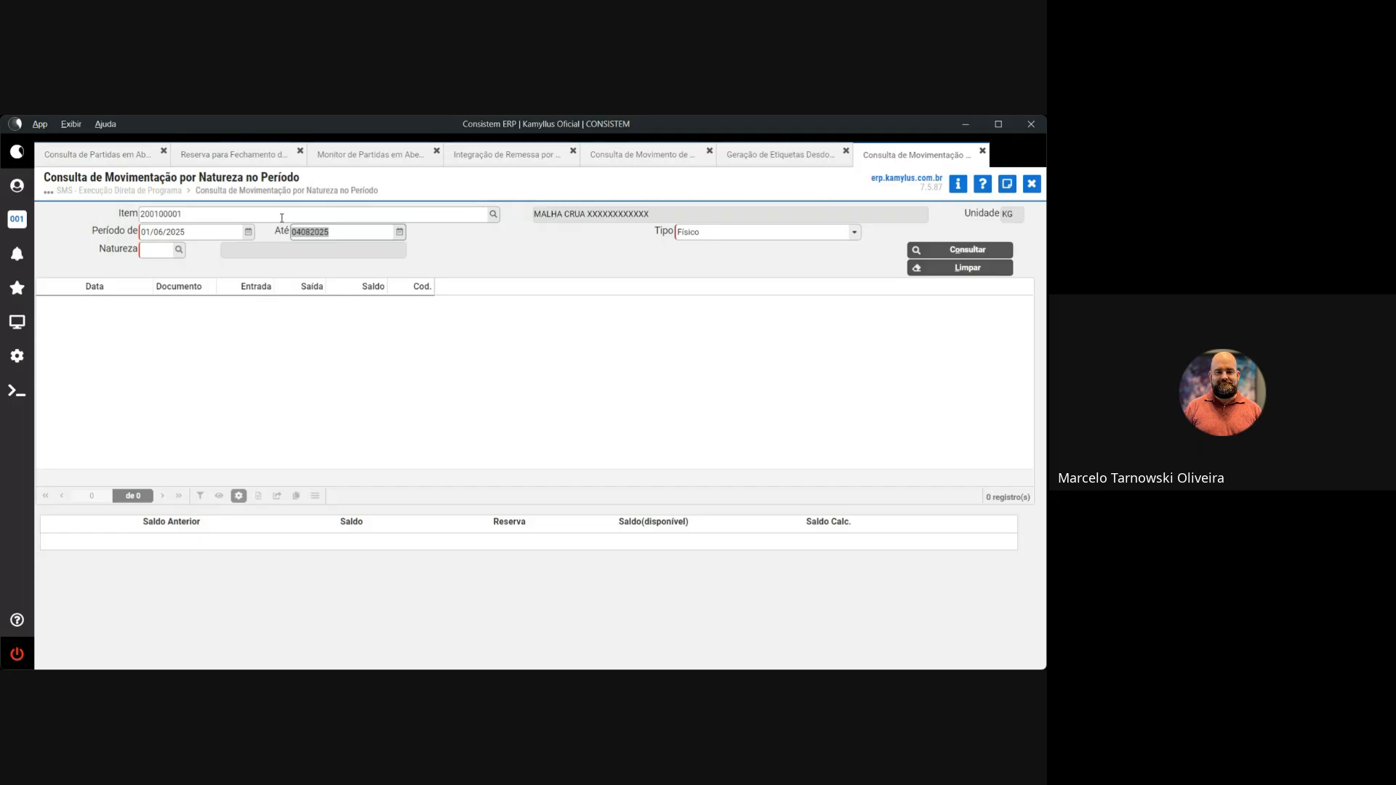
key("Tab")
left_click(178, 250)
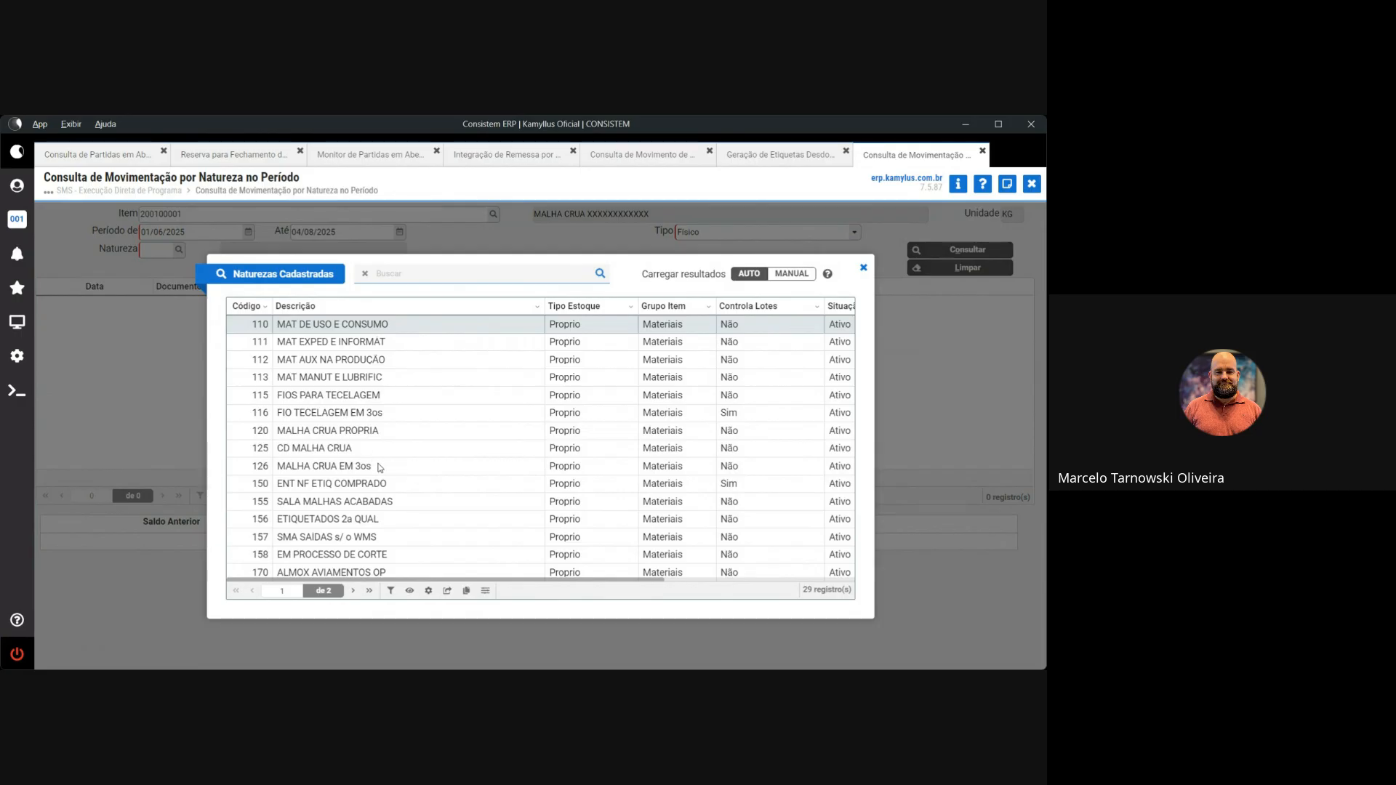
left_click(356, 431)
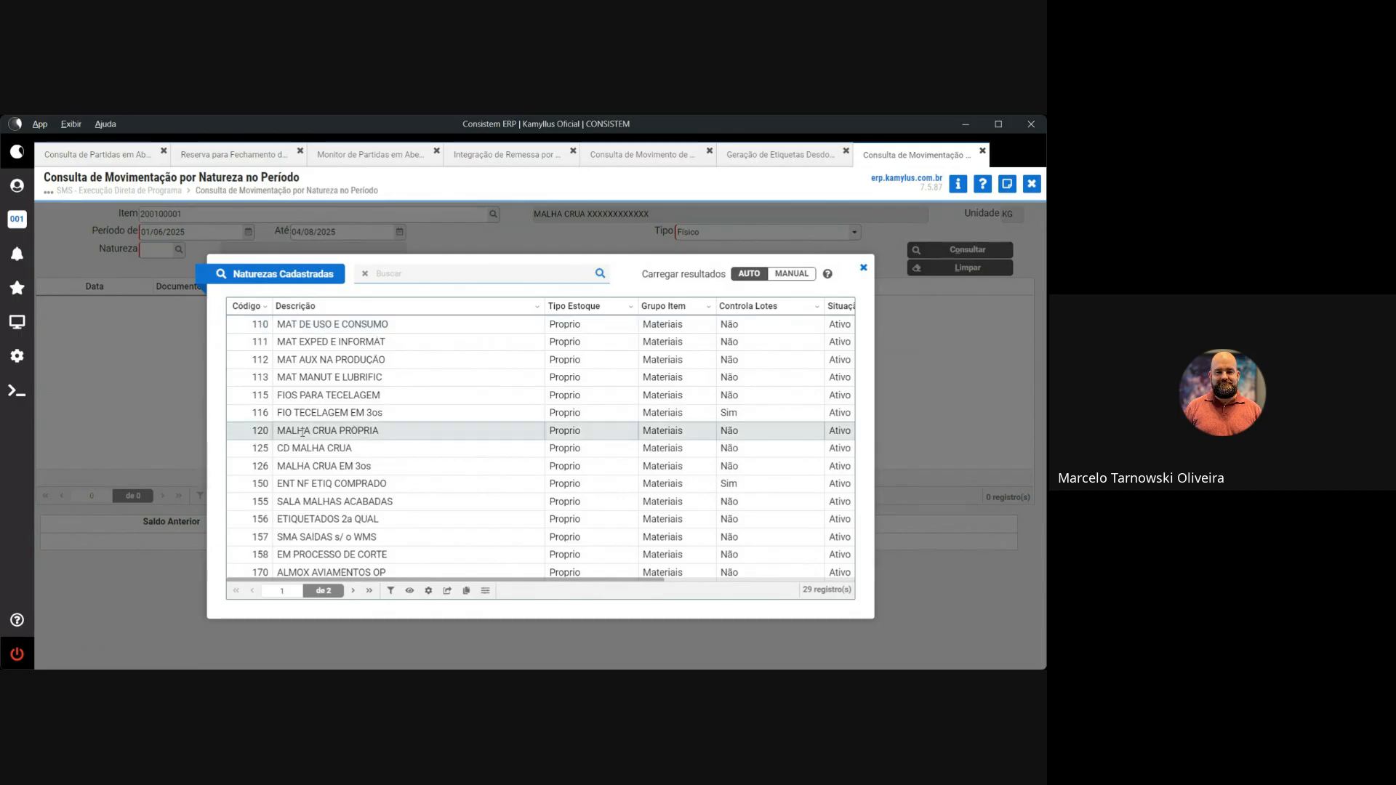
double_click(302, 432)
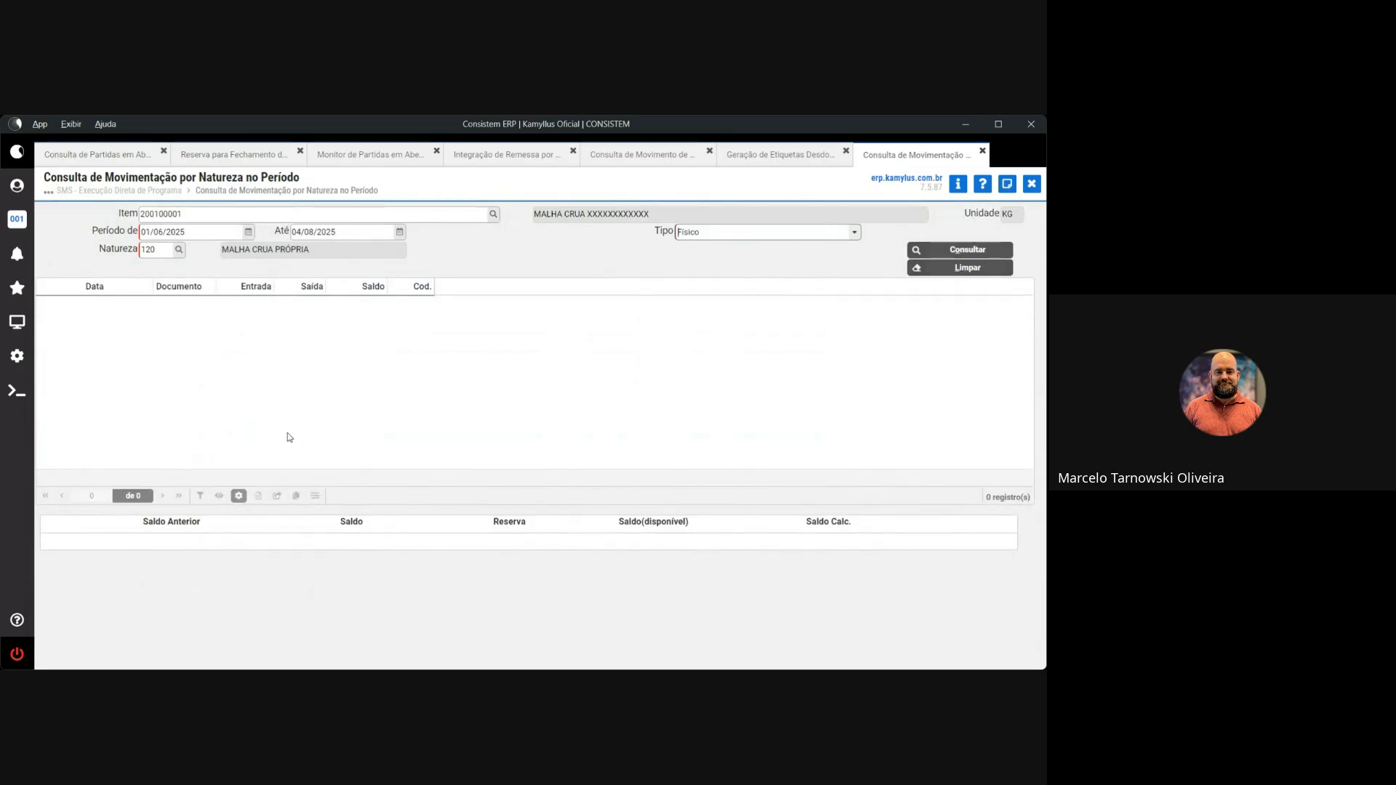
Run the query, widen the Documento column, and review the first movement's date, quantity and description
left_click(921, 251)
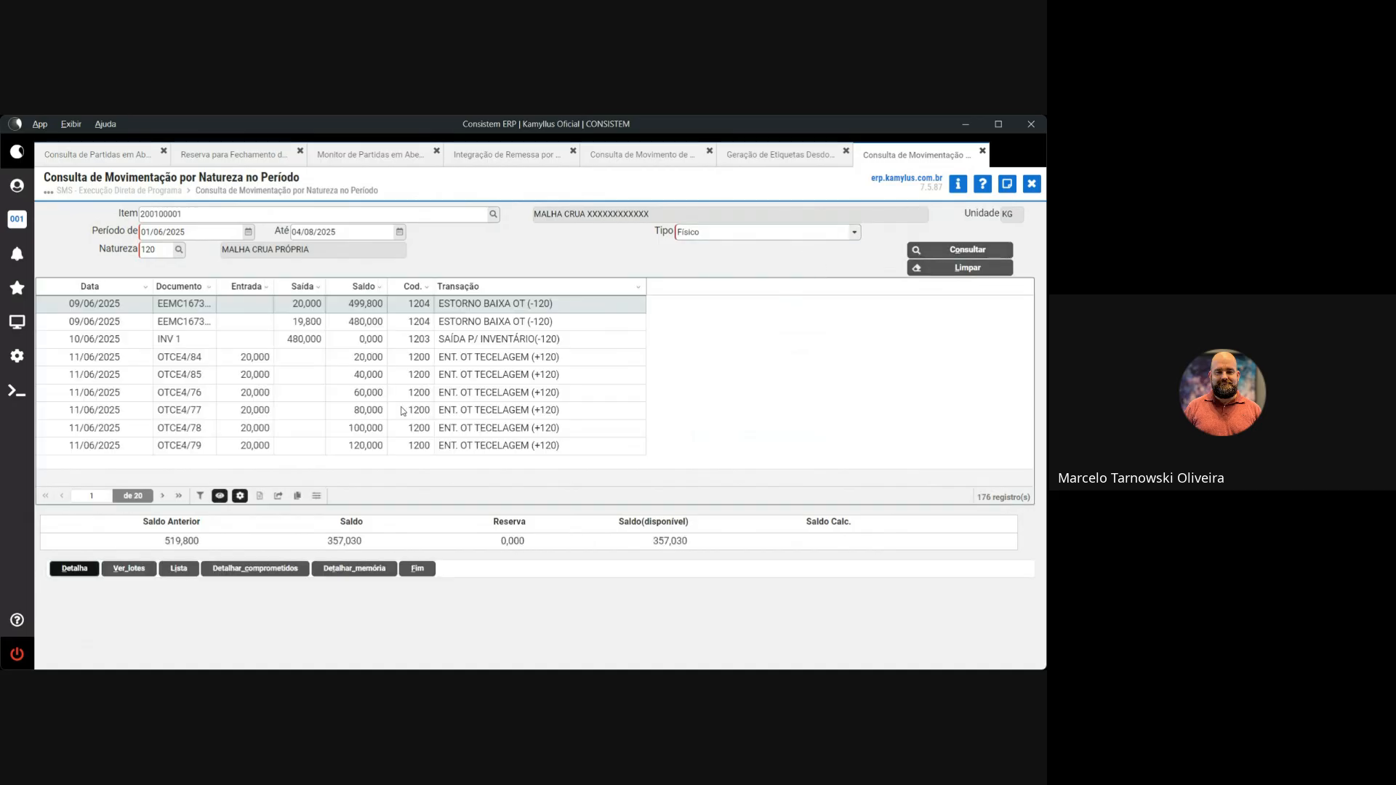
left_click_drag(216, 286, 254, 290)
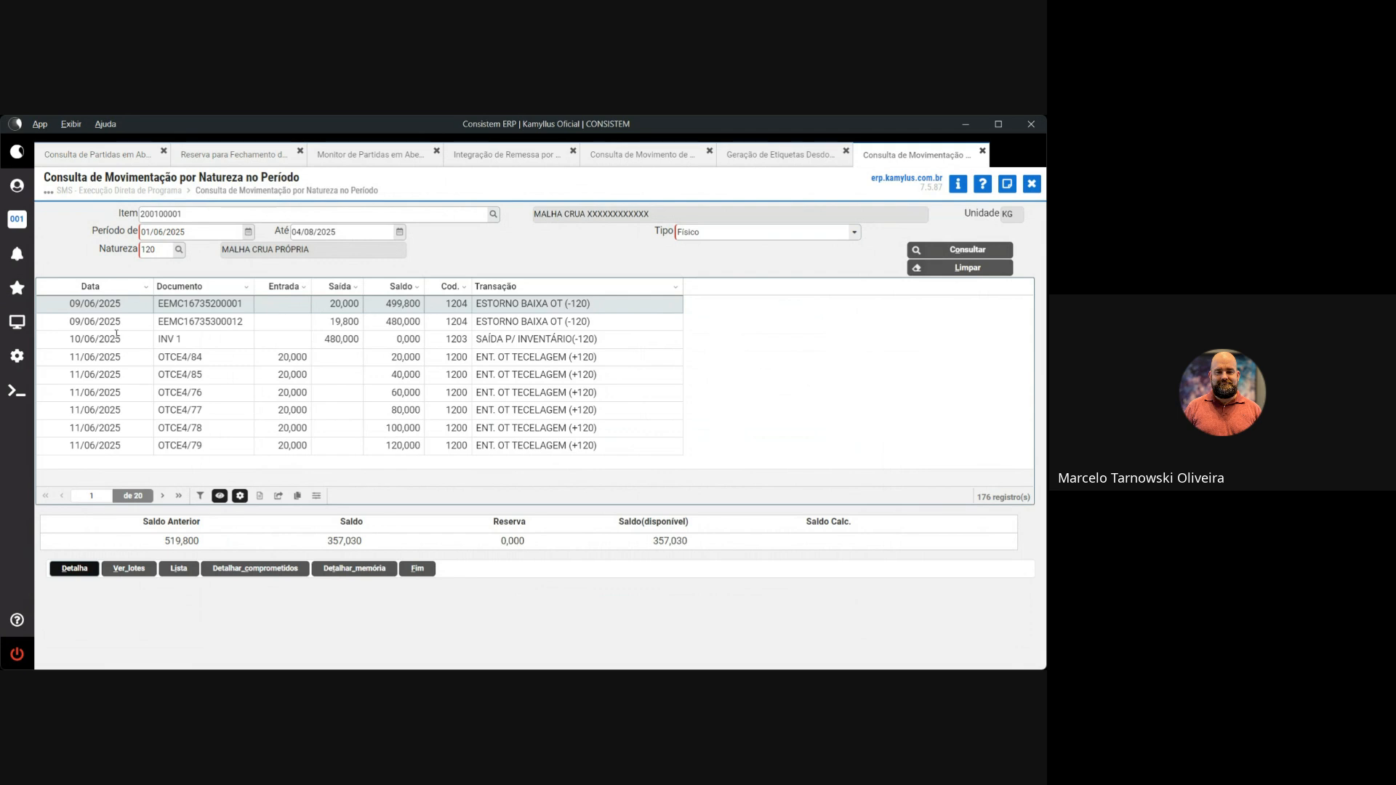
left_click_drag(70, 305, 122, 305)
left_click_drag(183, 305, 242, 312)
left_click_drag(329, 307, 421, 305)
left_click_drag(488, 305, 596, 309)
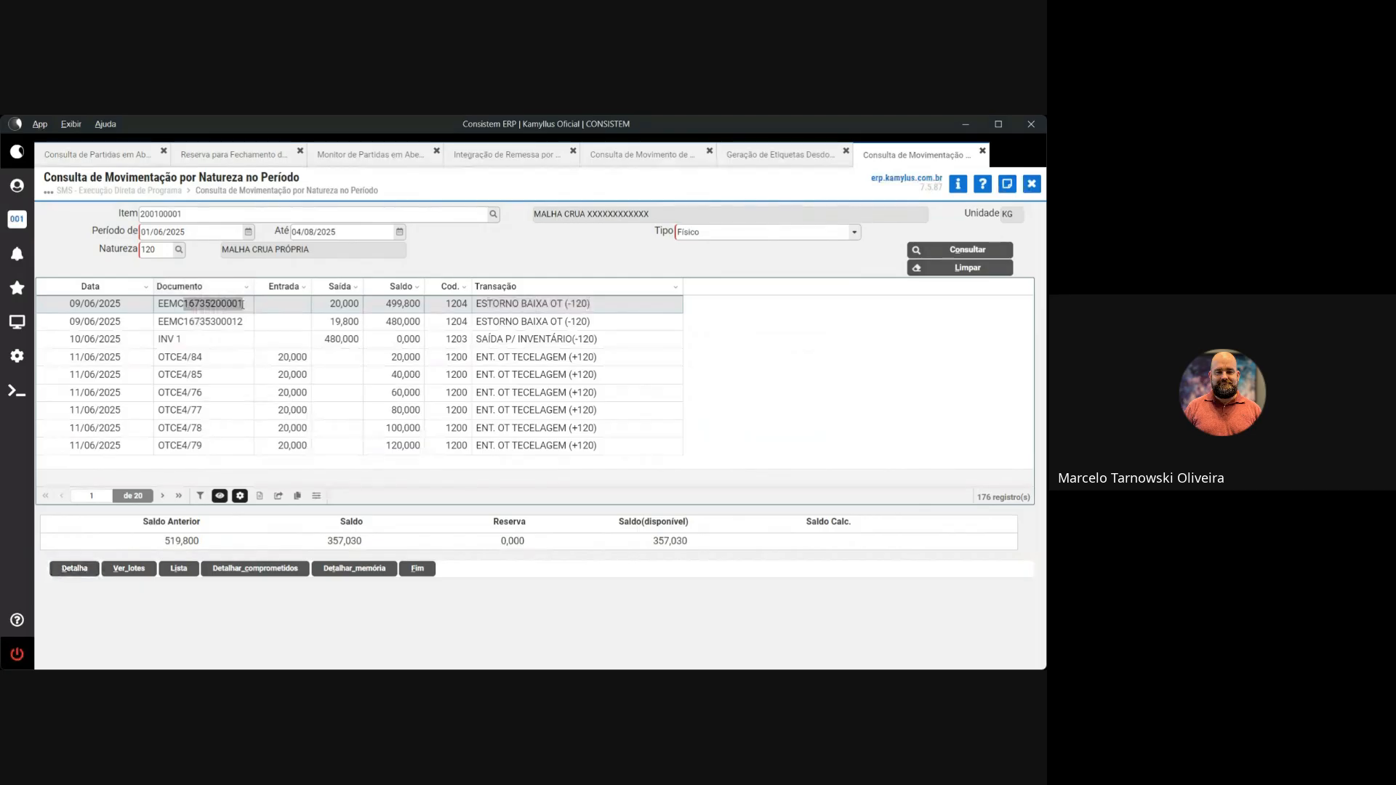
left_click_drag(329, 303, 360, 305)
left_click_drag(479, 303, 588, 304)
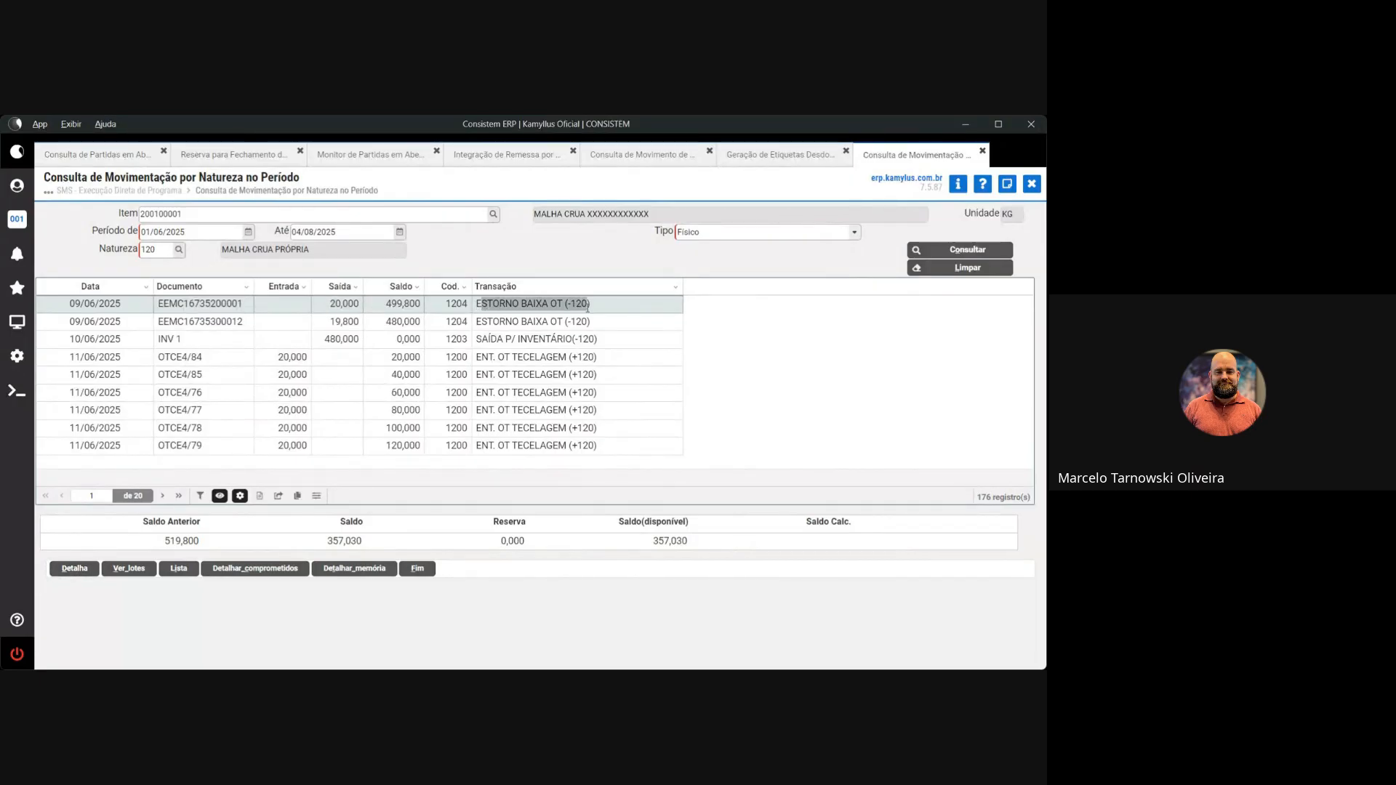
Check the INV 1 and OTCE4/84 and OTCE4/85 rows, then select weaving entry OTCE4/77
left_click(77, 339)
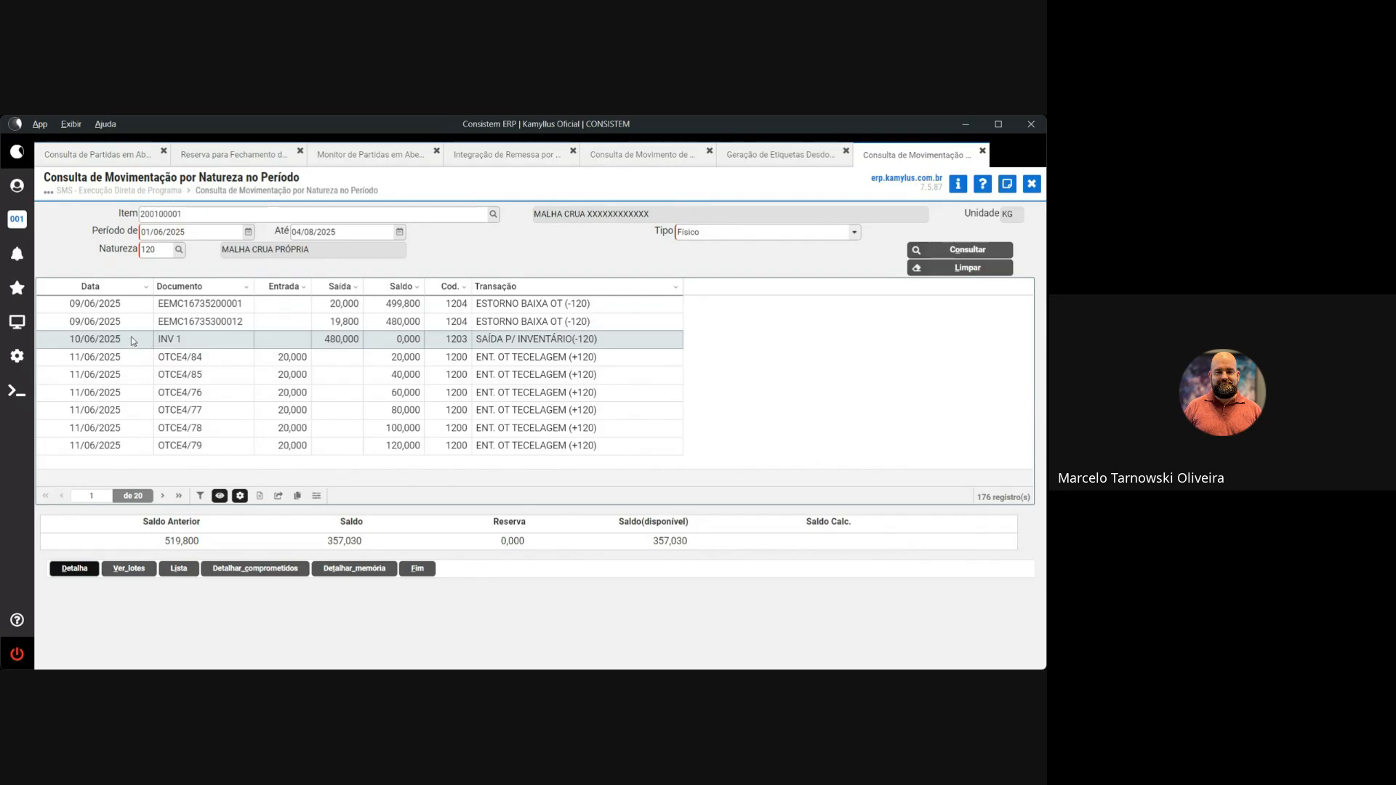
left_click_drag(477, 339, 599, 348)
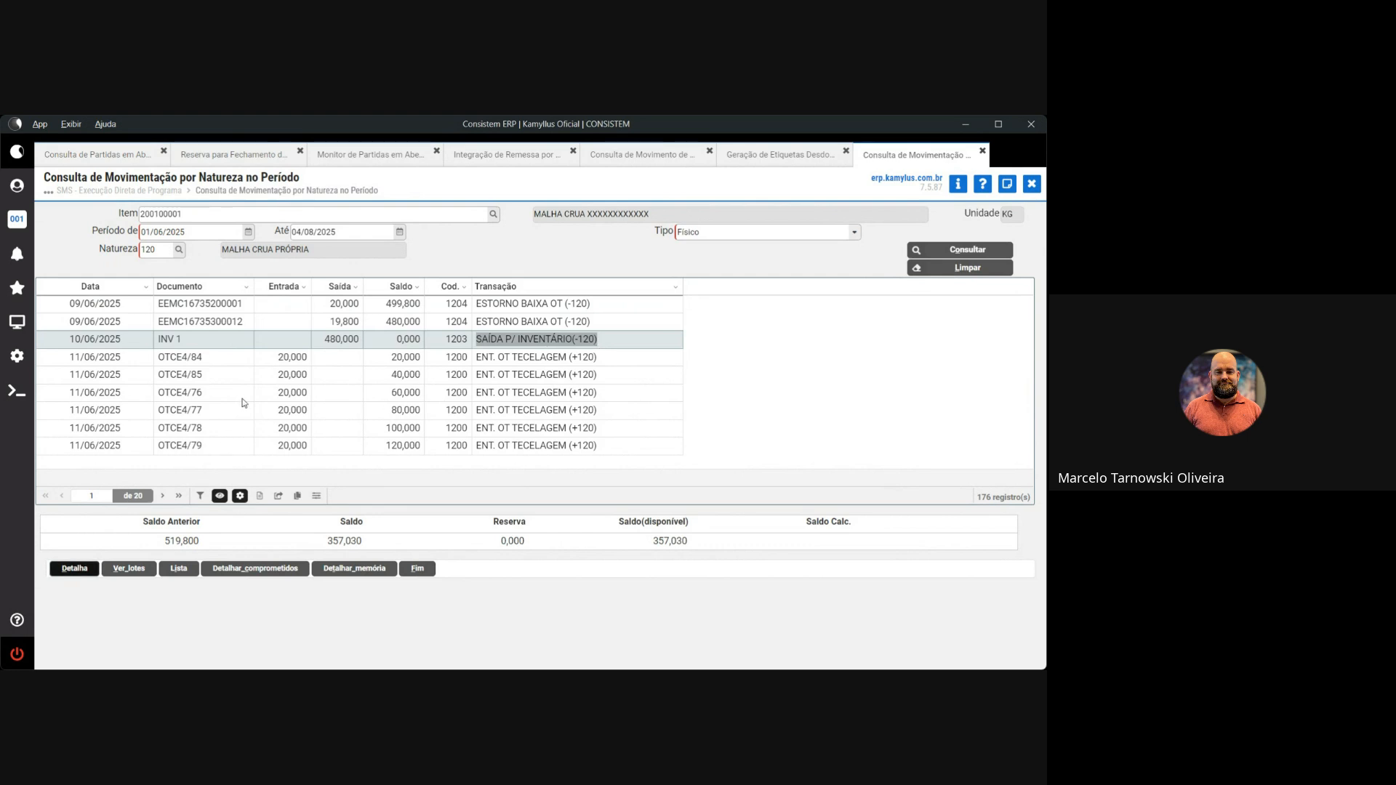
left_click(263, 361)
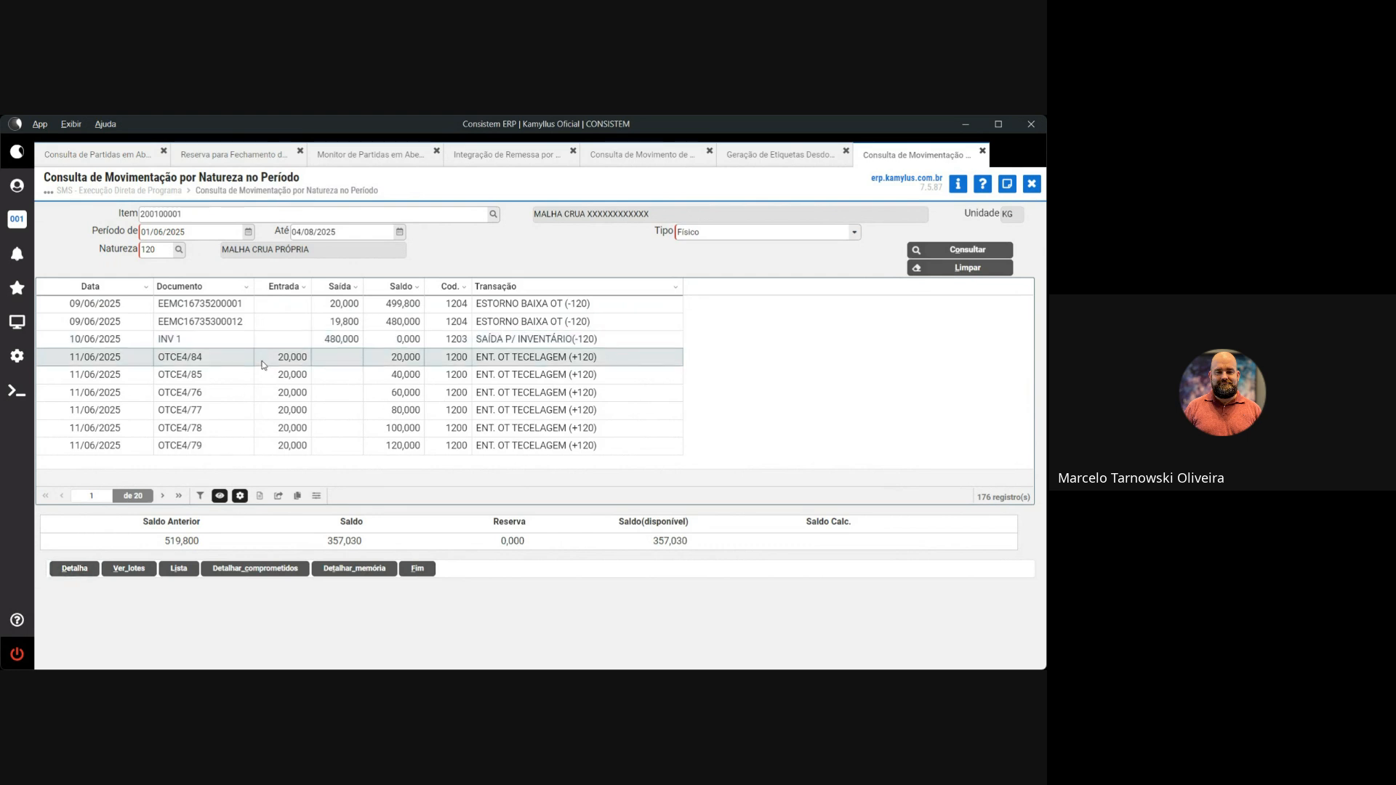
double_click(196, 357)
left_click_drag(177, 357, 184, 361)
left_click(193, 359)
double_click(197, 375)
left_click(192, 393)
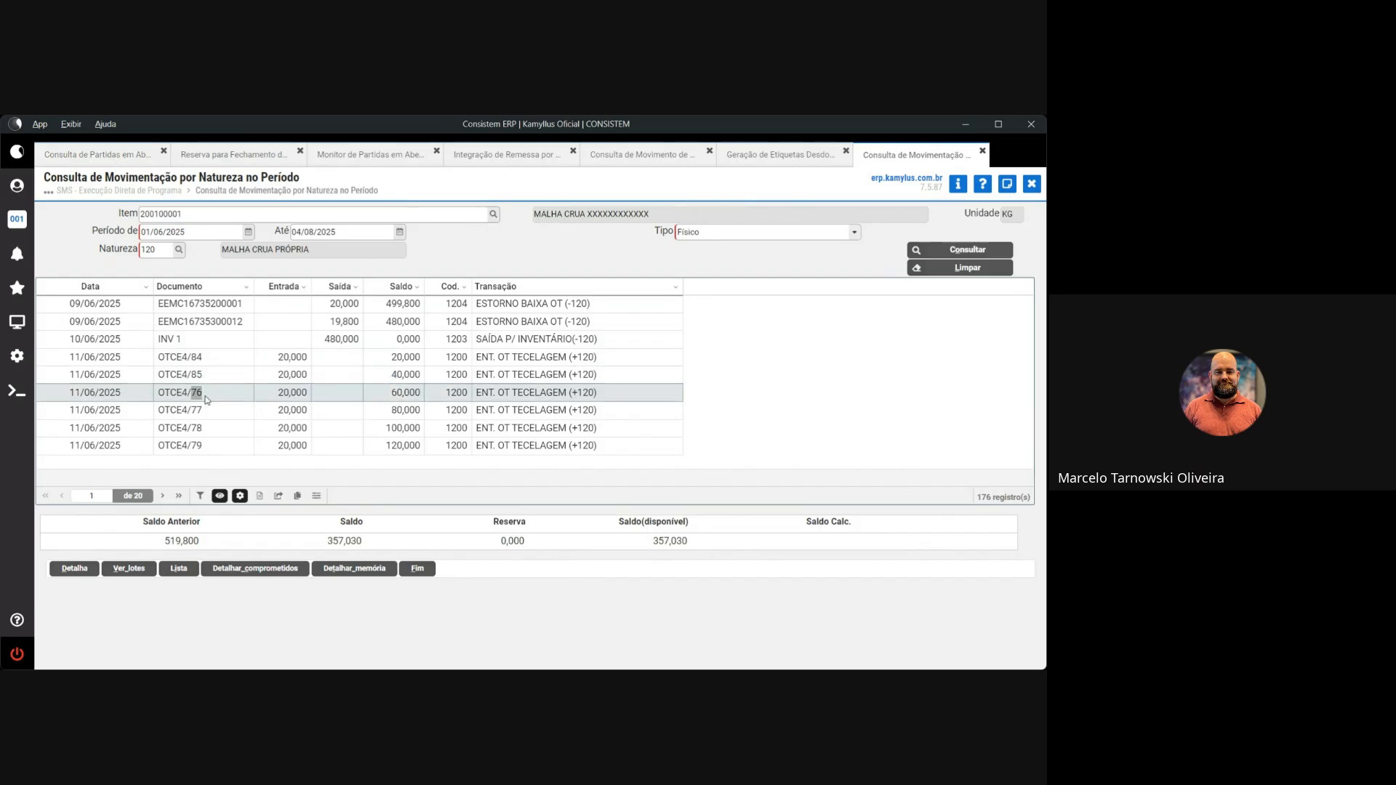
left_click_drag(195, 411, 200, 411)
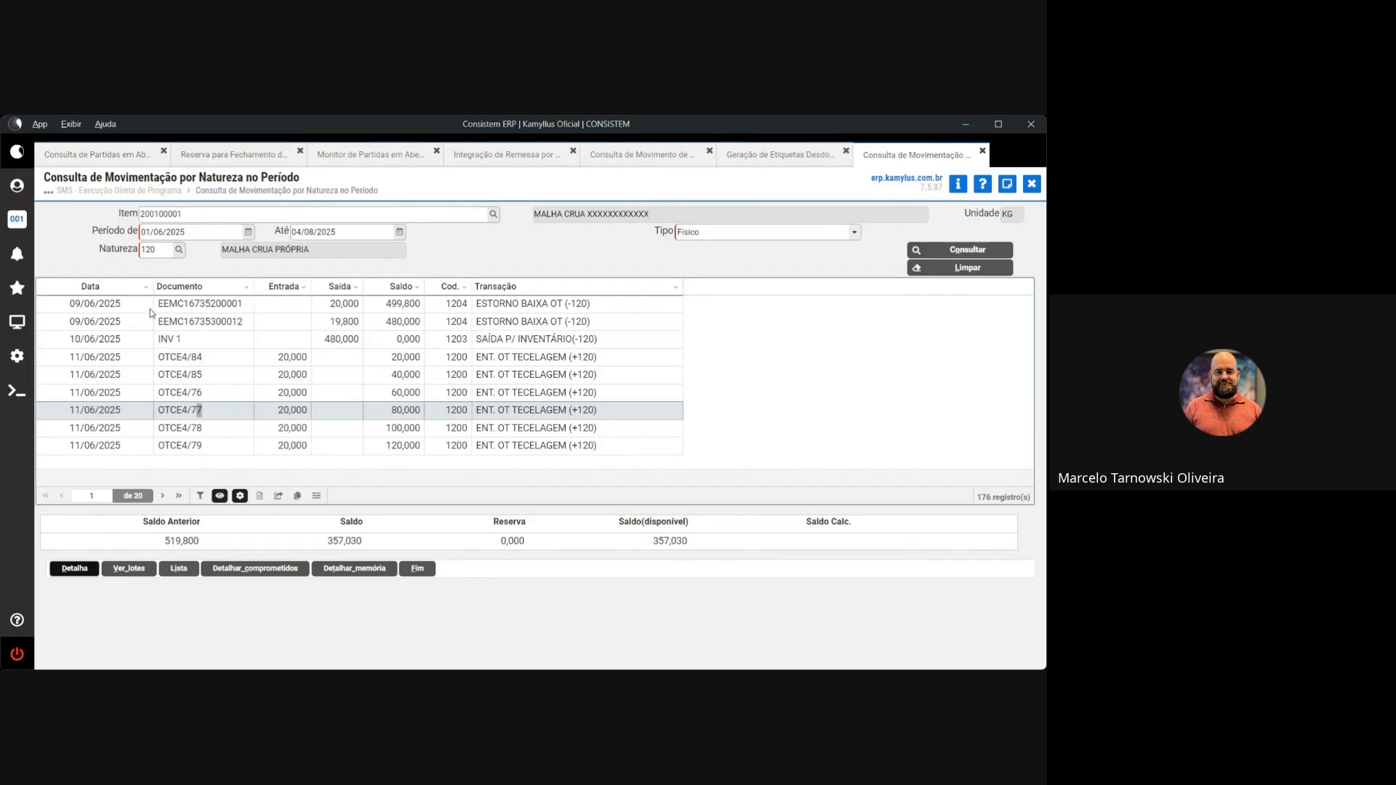
left_click(75, 568)
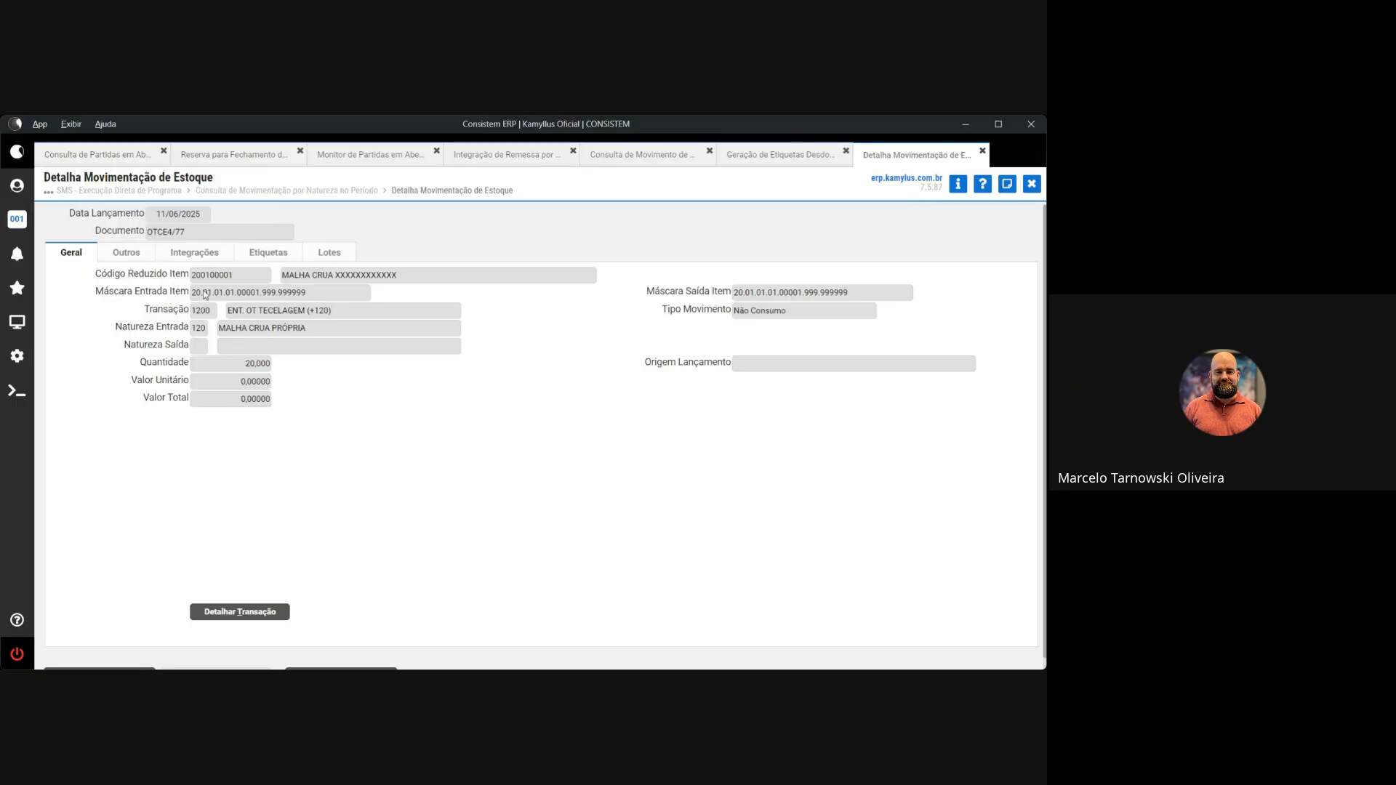
left_click(128, 254)
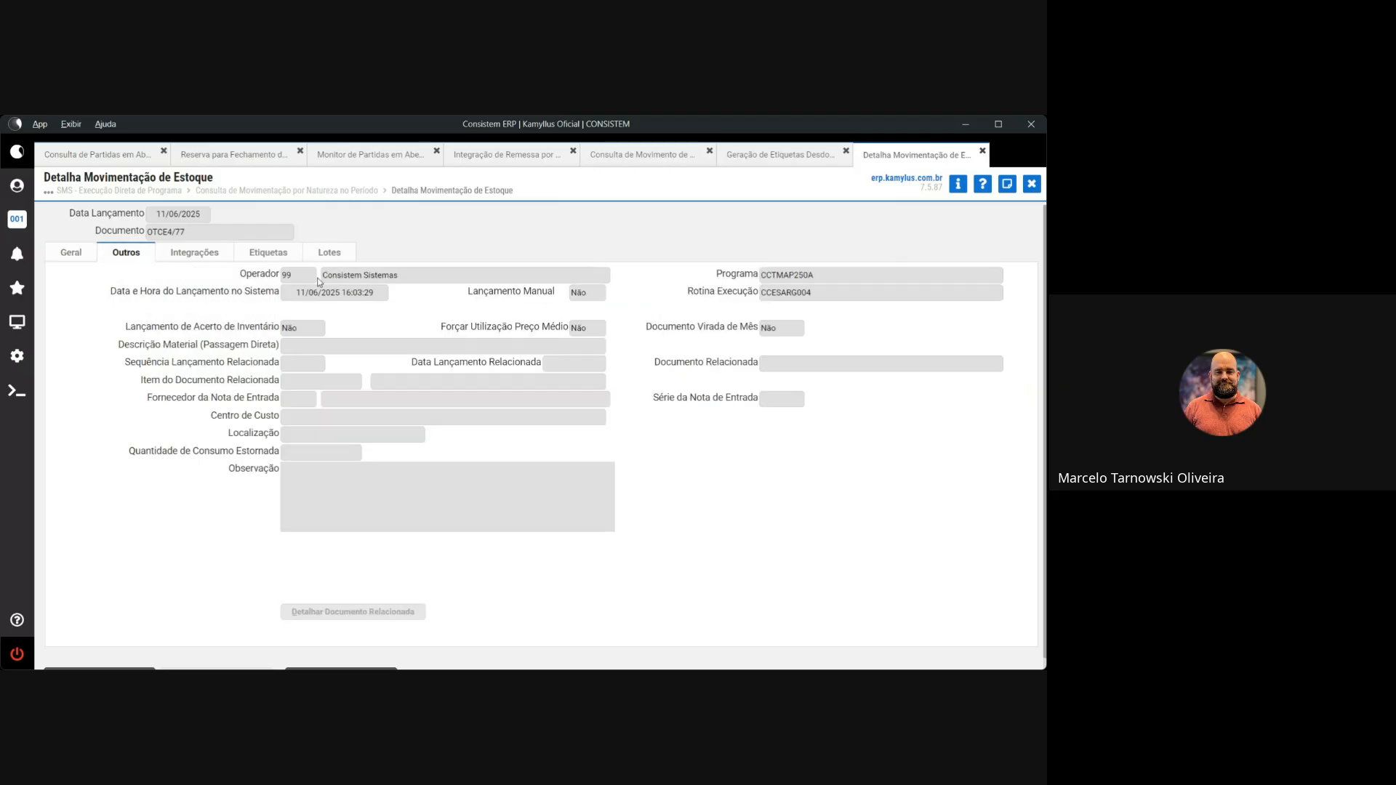
left_click_drag(399, 275, 330, 278)
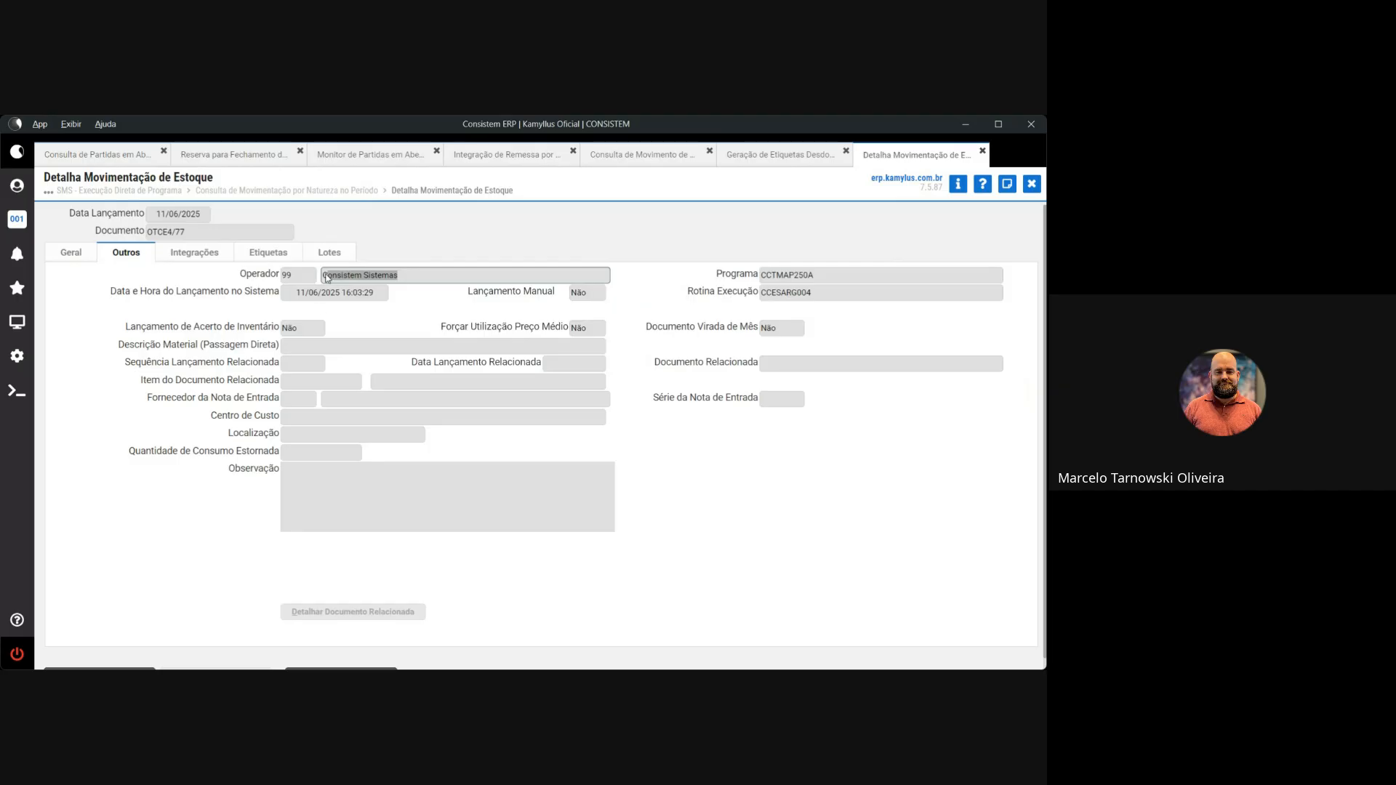
left_click_drag(833, 279, 758, 278)
left_click_drag(301, 293, 371, 300)
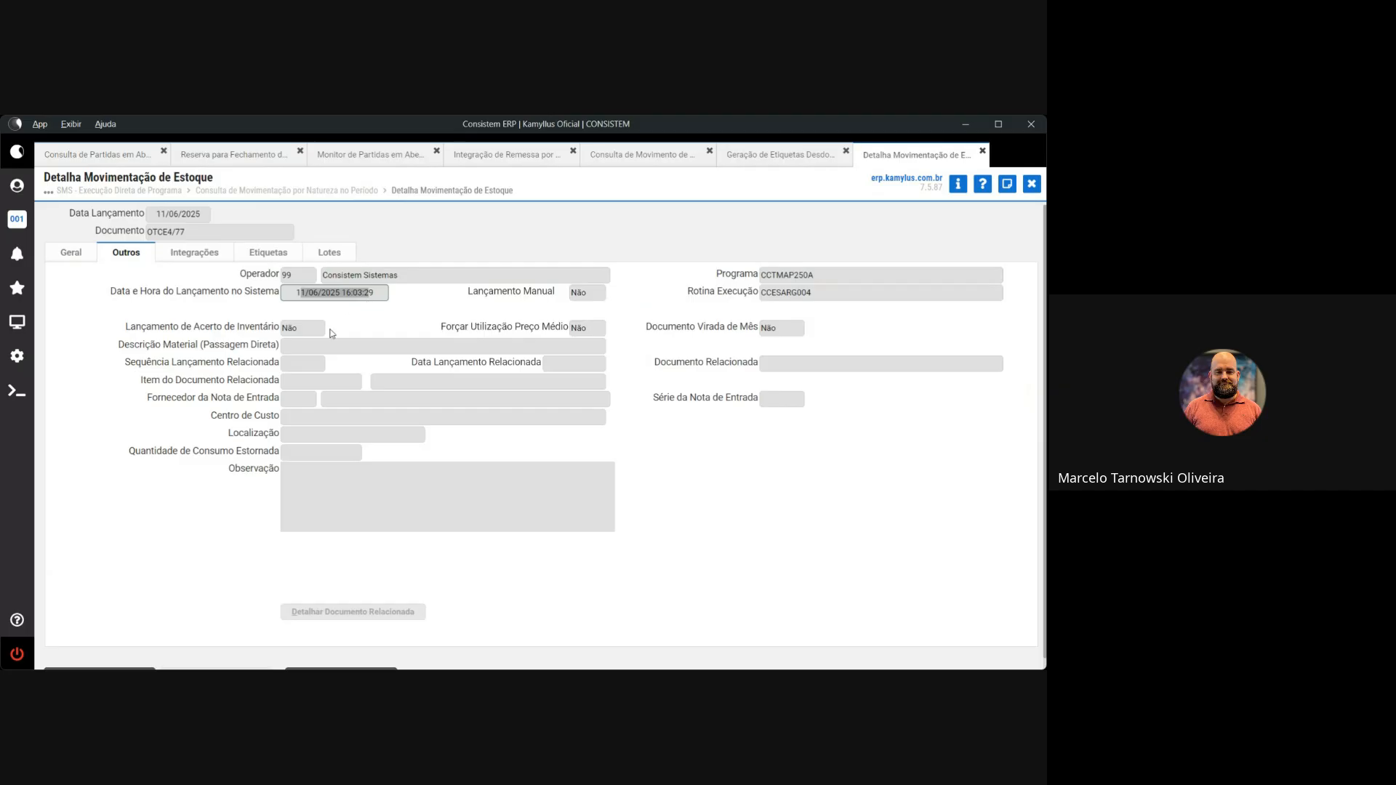
left_click(269, 263)
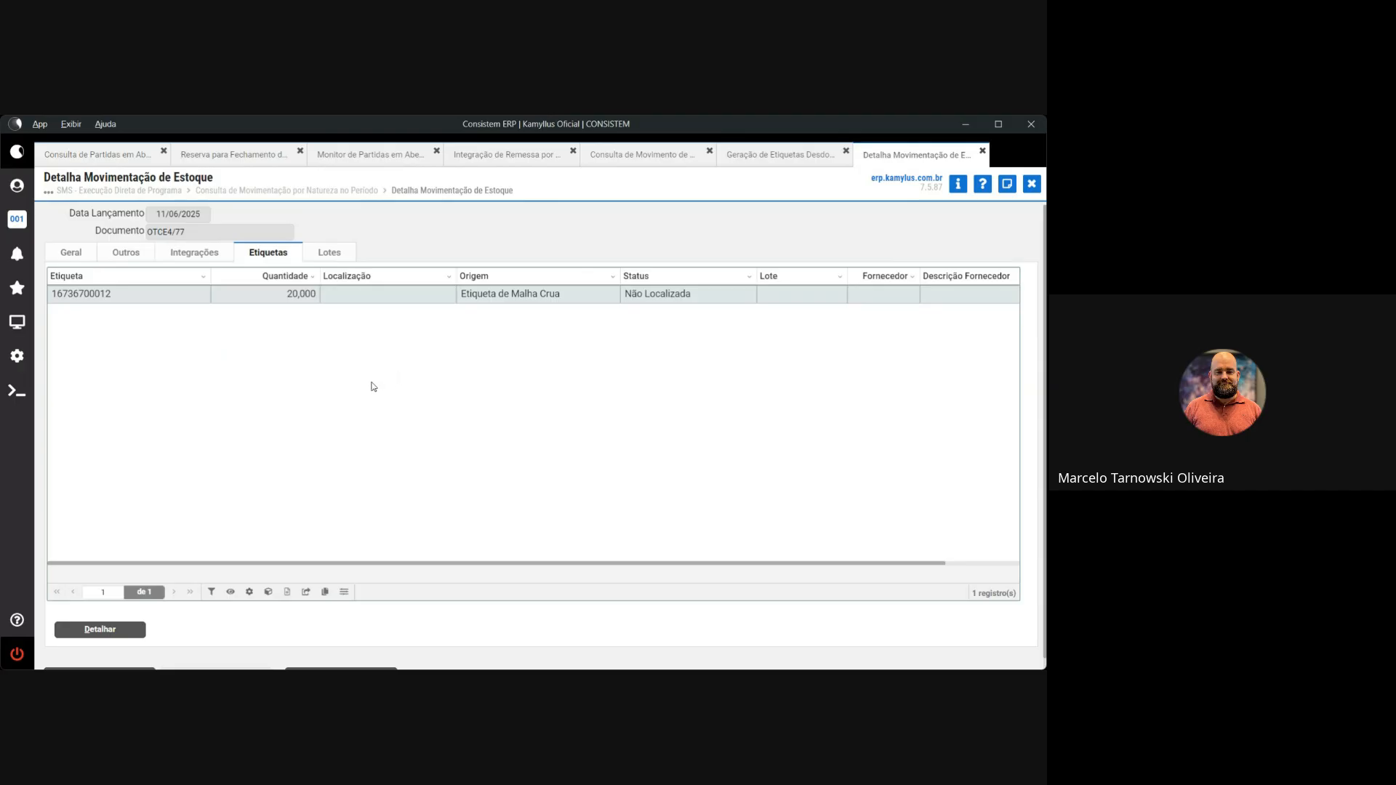
Close the detail, go to the last page (20 of 20), and select movement OTCE42/389
key("Escape")
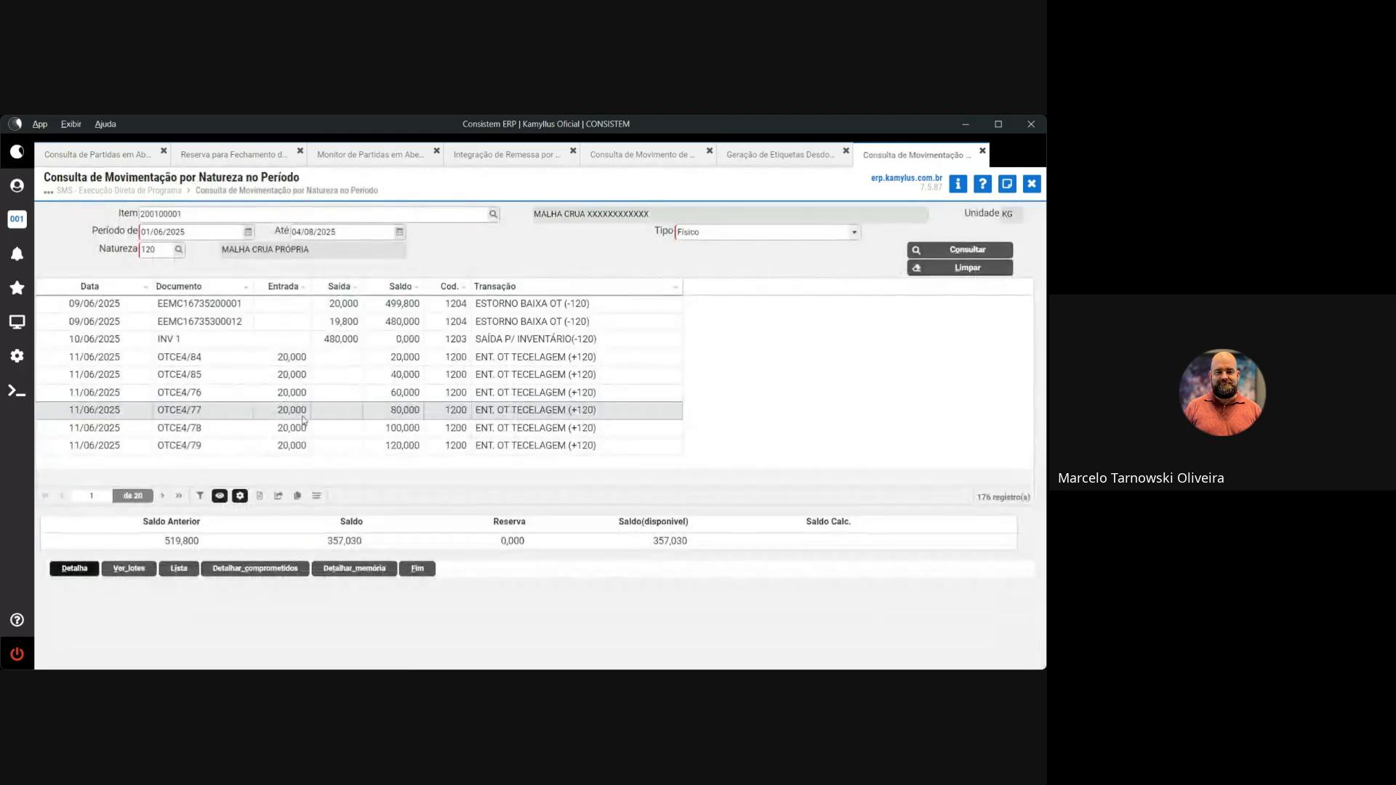
left_click(179, 496)
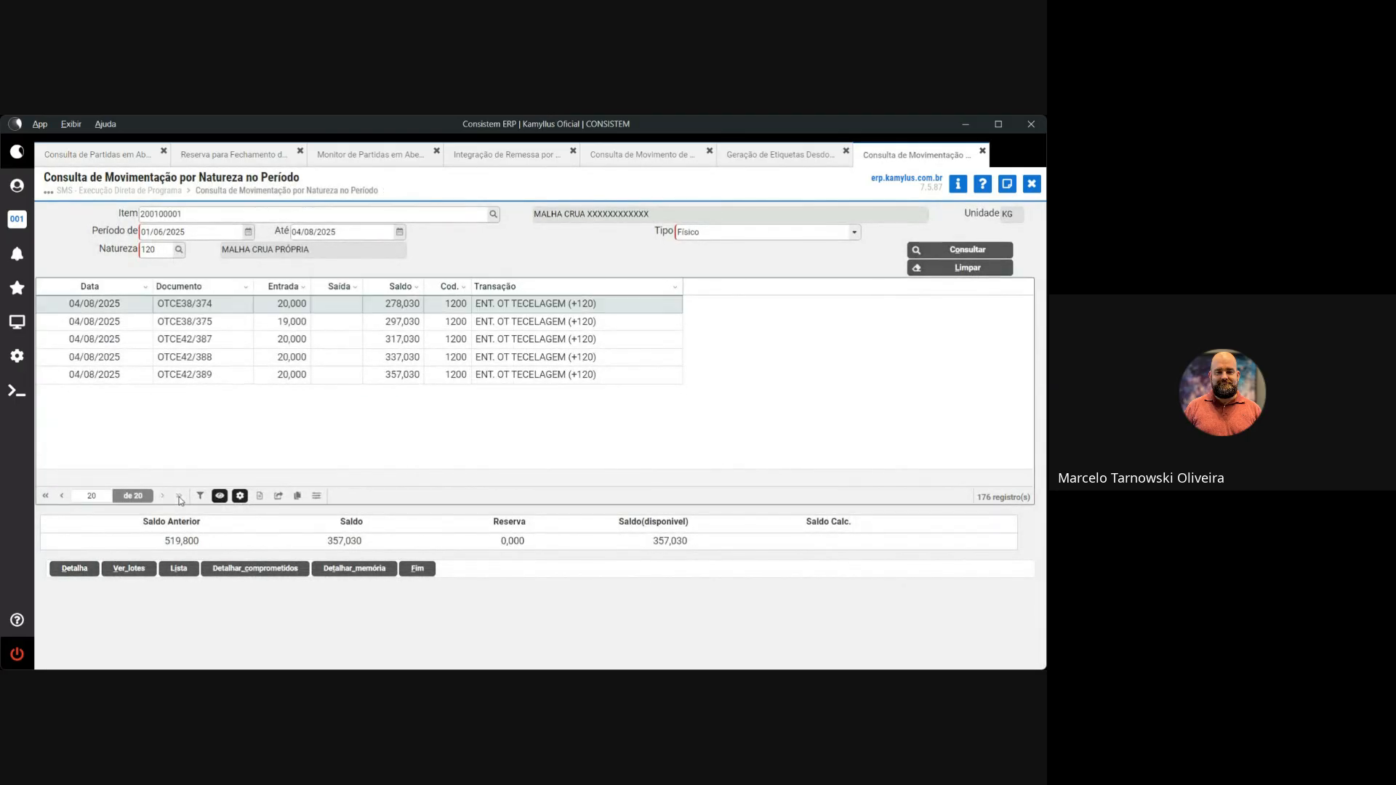
left_click(214, 372)
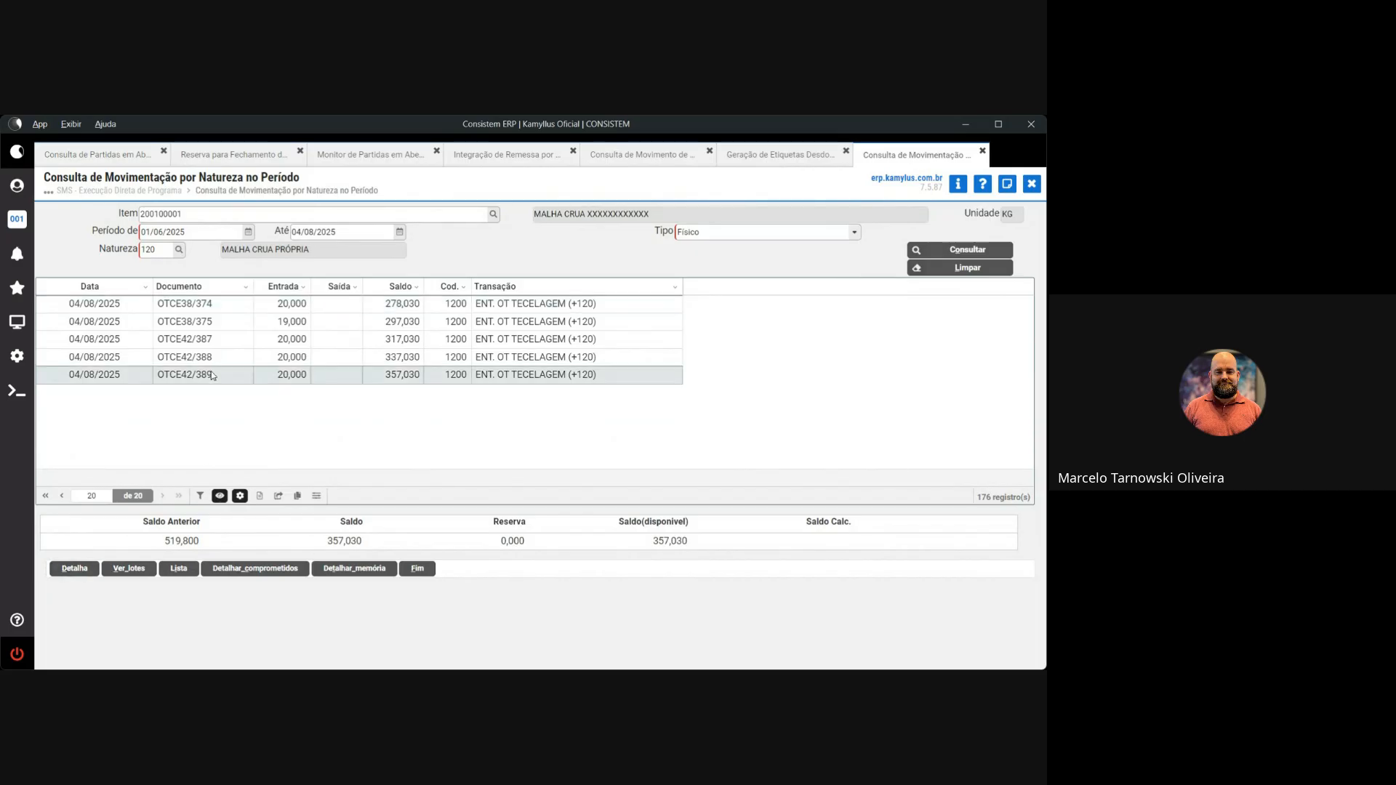
left_click(75, 568)
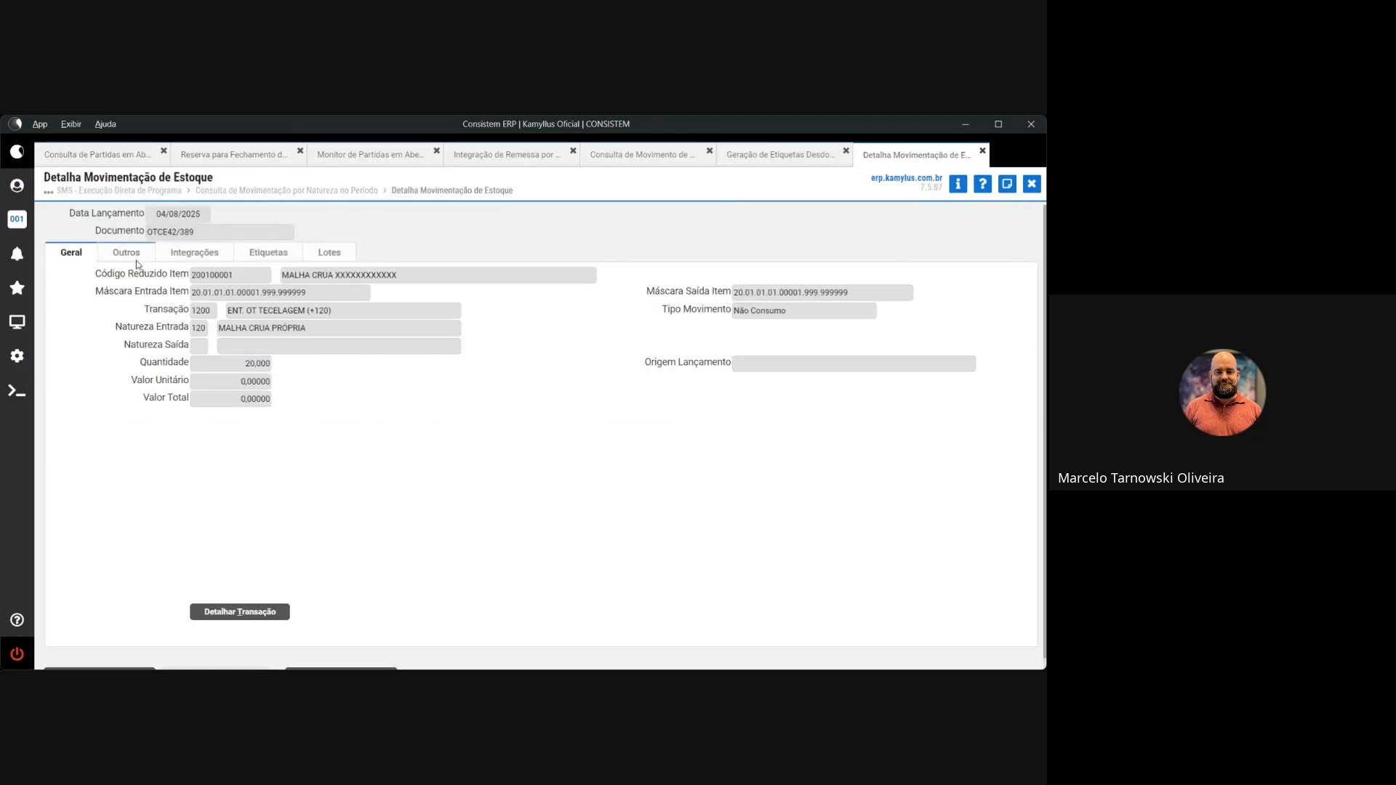
left_click(127, 252)
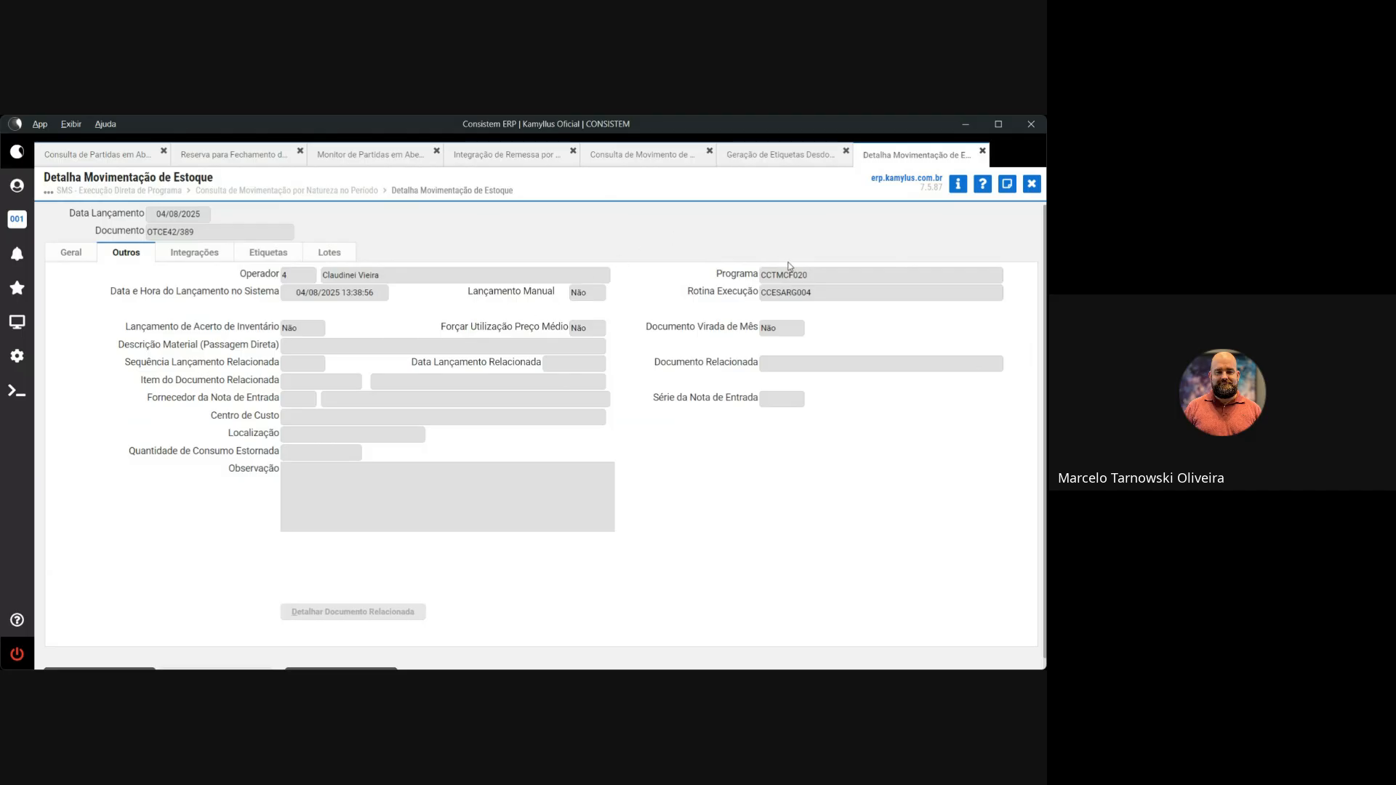
left_click(268, 252)
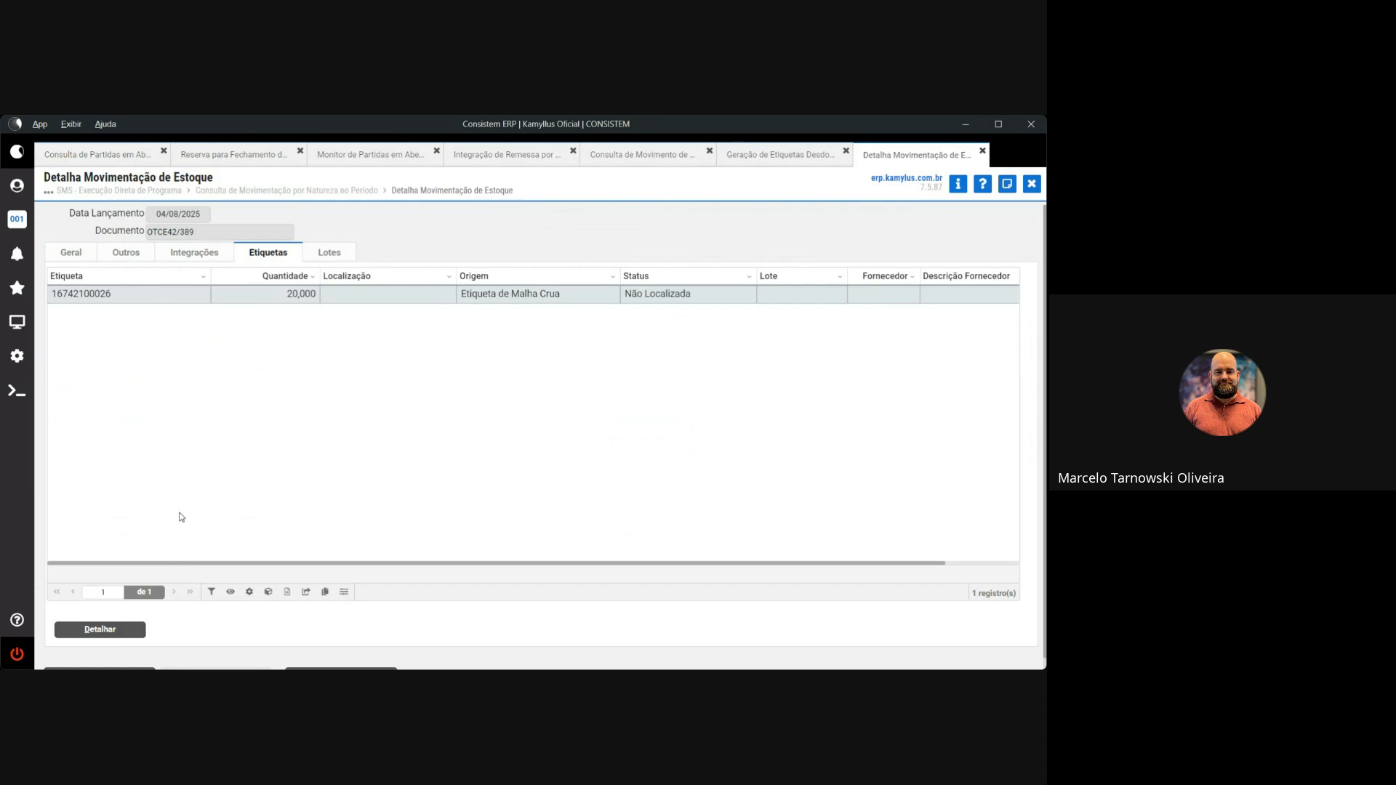
Search programs for 'etiq mal cr' and close the Detalha Movimentação de Estoque screen
left_click(17, 322)
type("etiq")
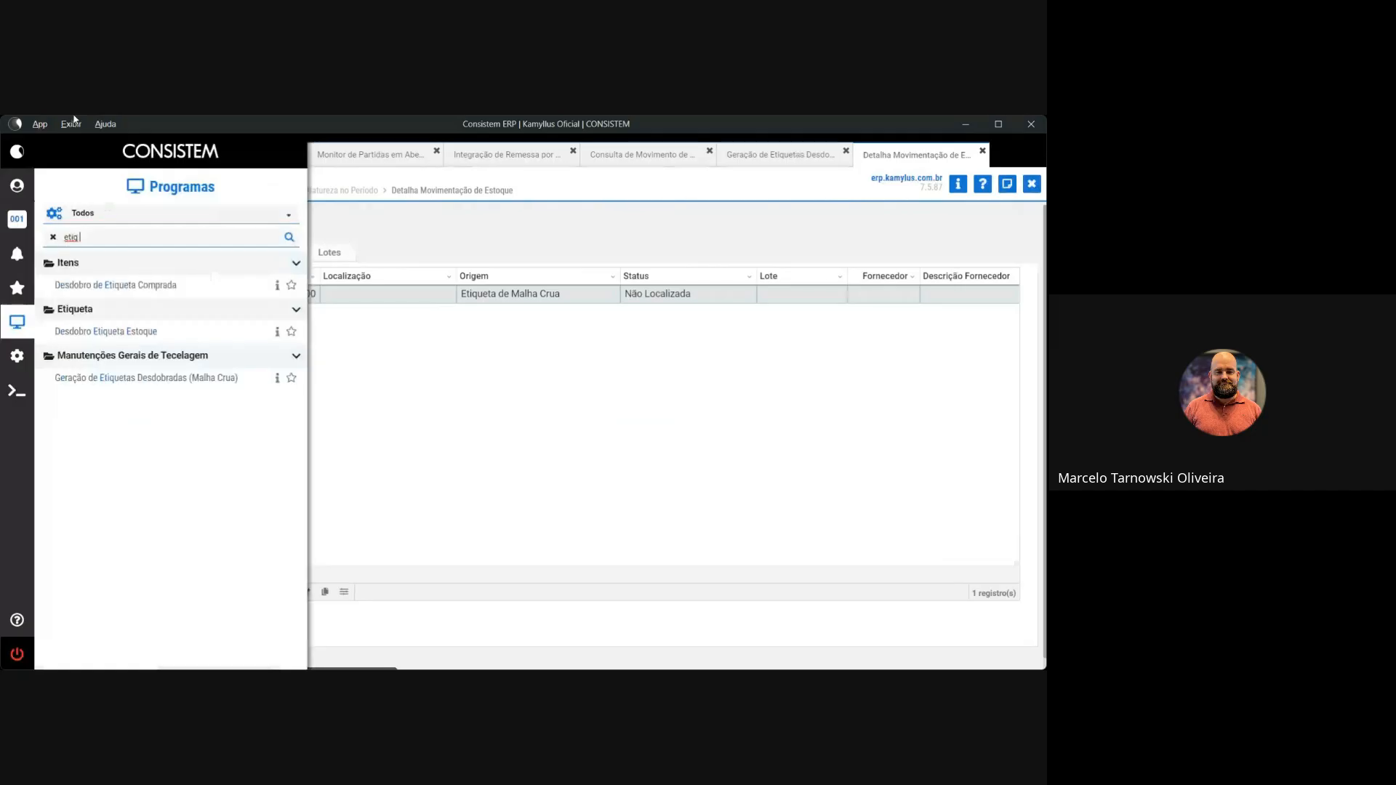
type(" mal cr")
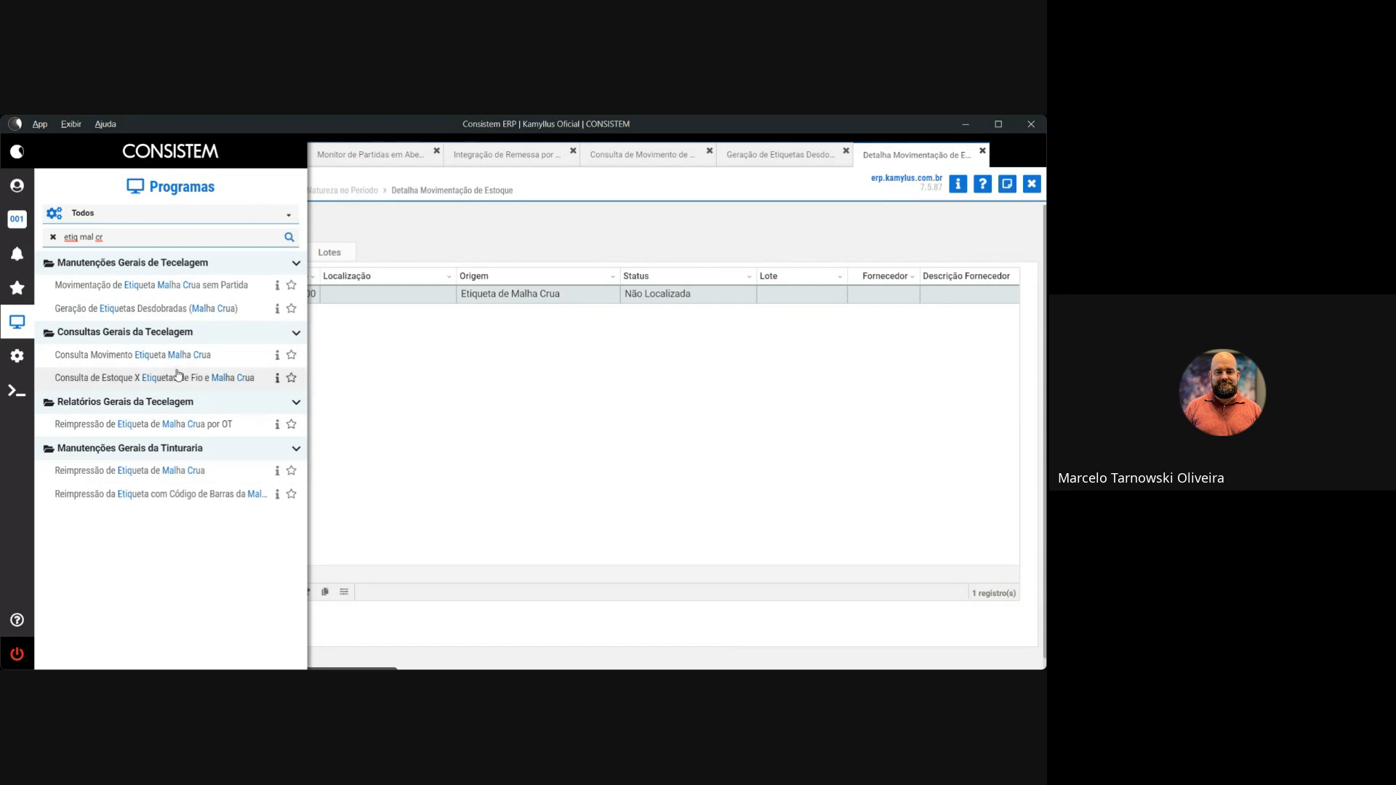
left_click(1032, 184)
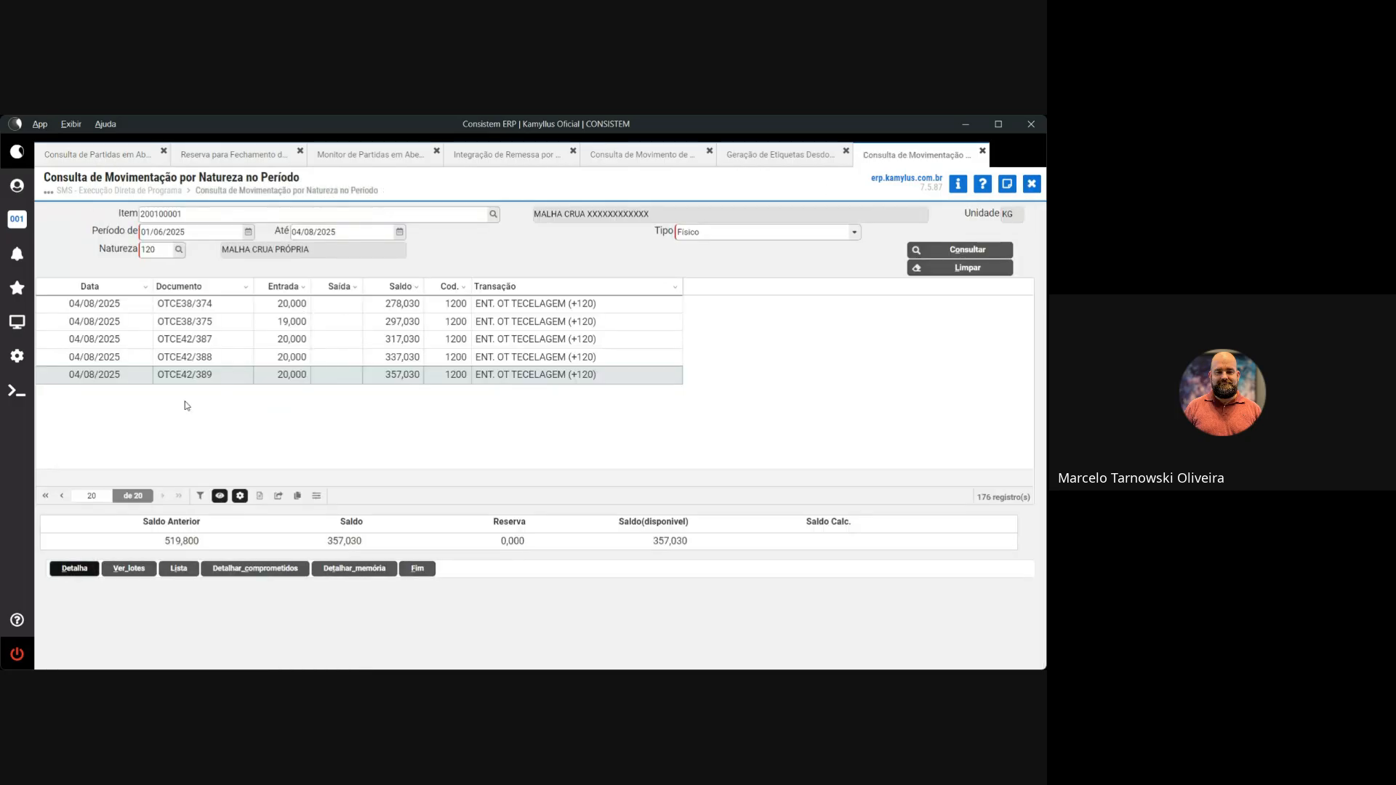
left_click(810, 156)
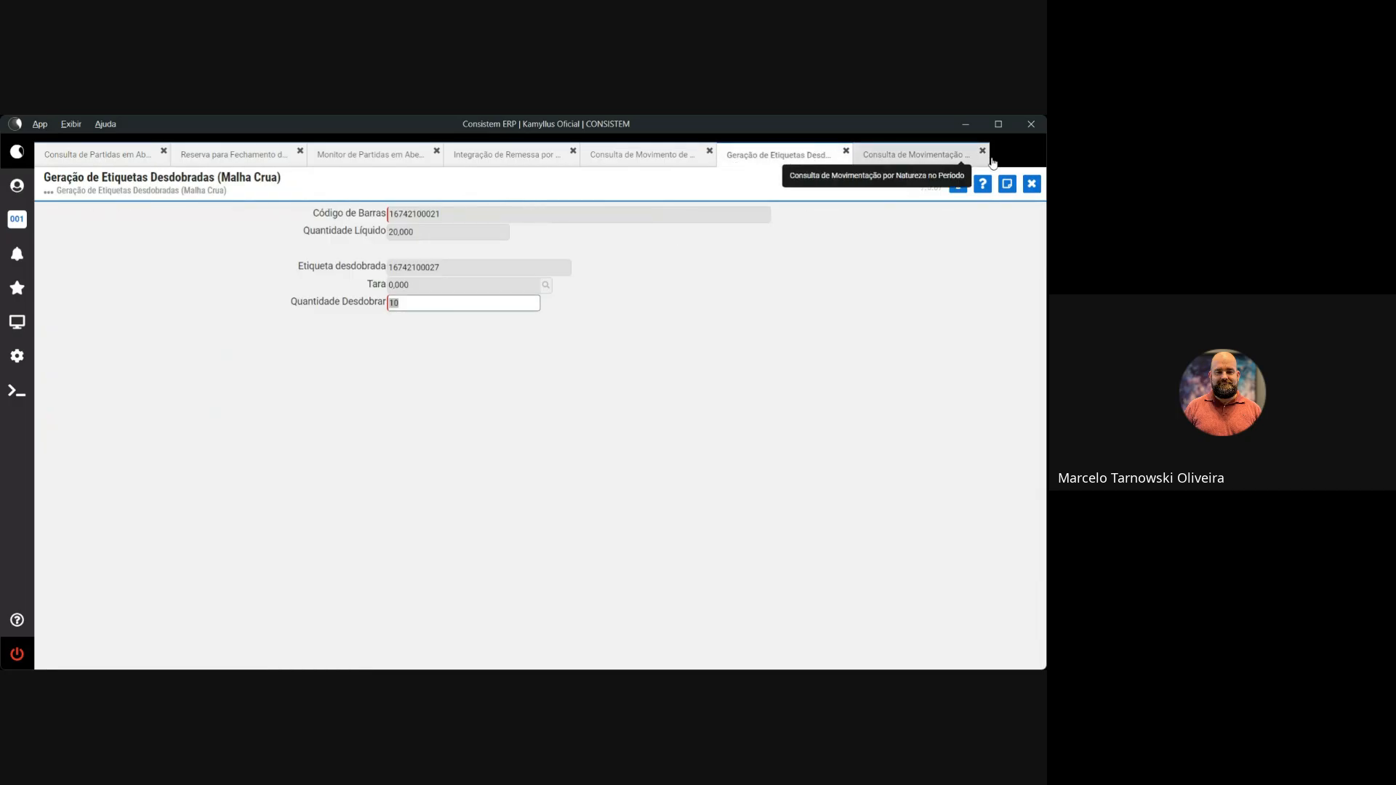
left_click(1032, 184)
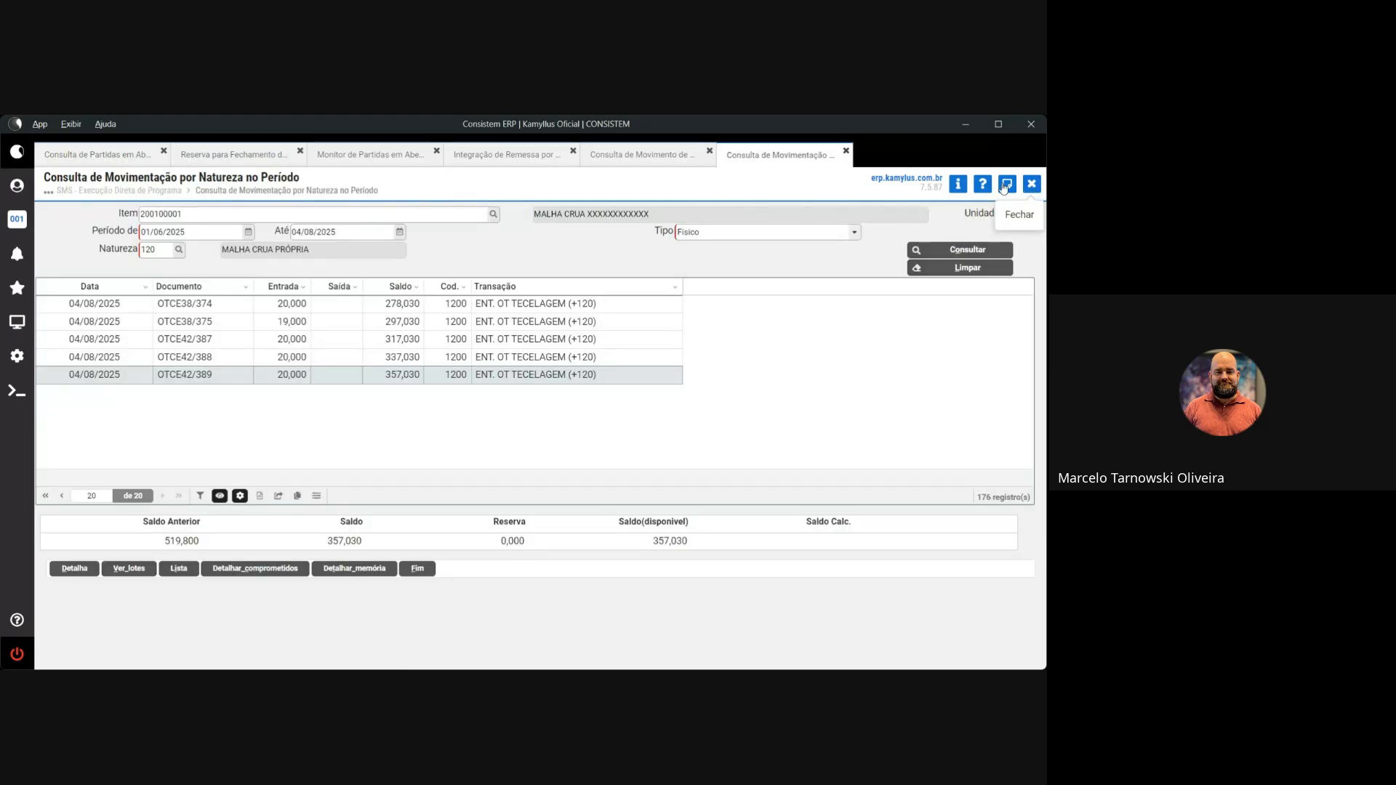
left_click(660, 162)
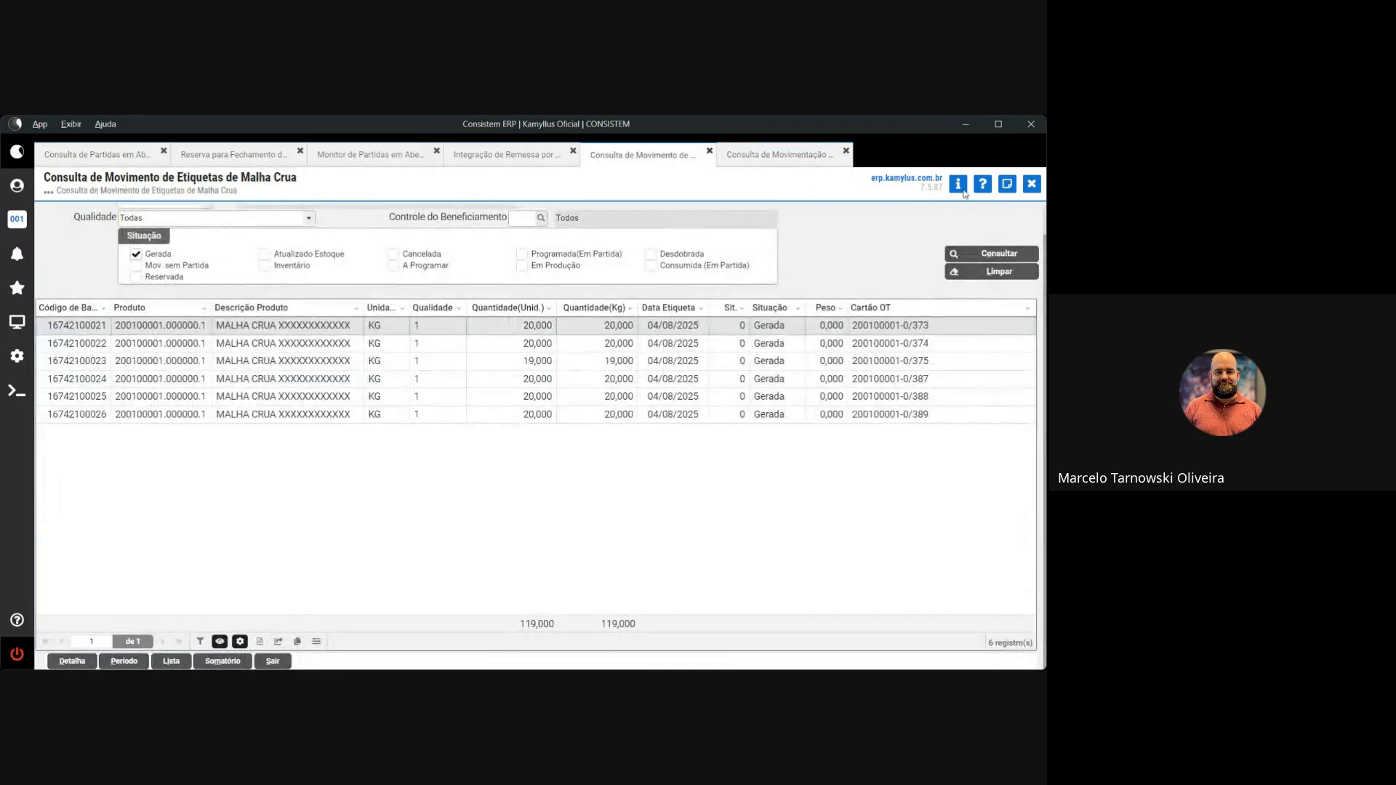
Close the Consulta de Movimento de Etiquetas de Malha Crua screen
left_click(1030, 186)
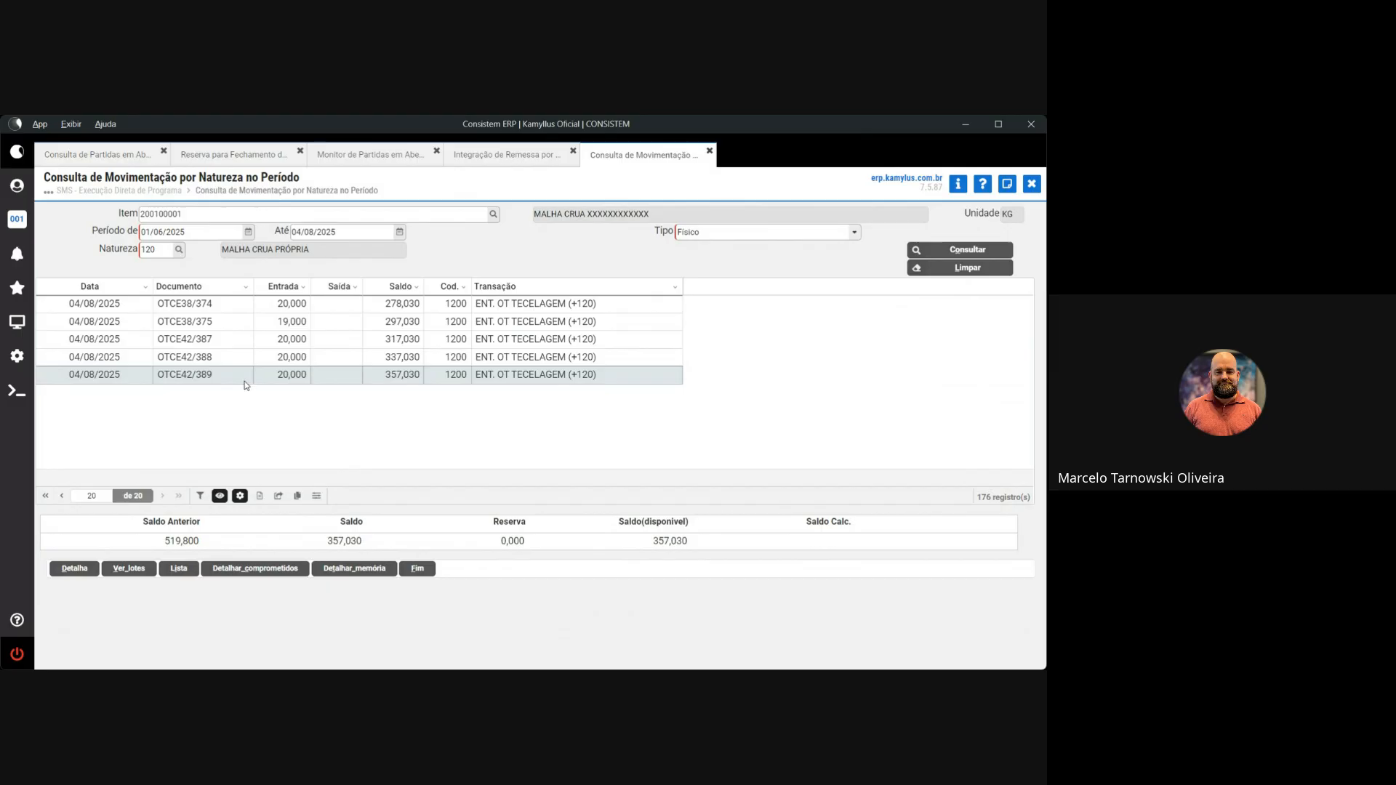
Find and open the Reimpressão de Etiqueta de Malha Crua por OT program
left_click(17, 322)
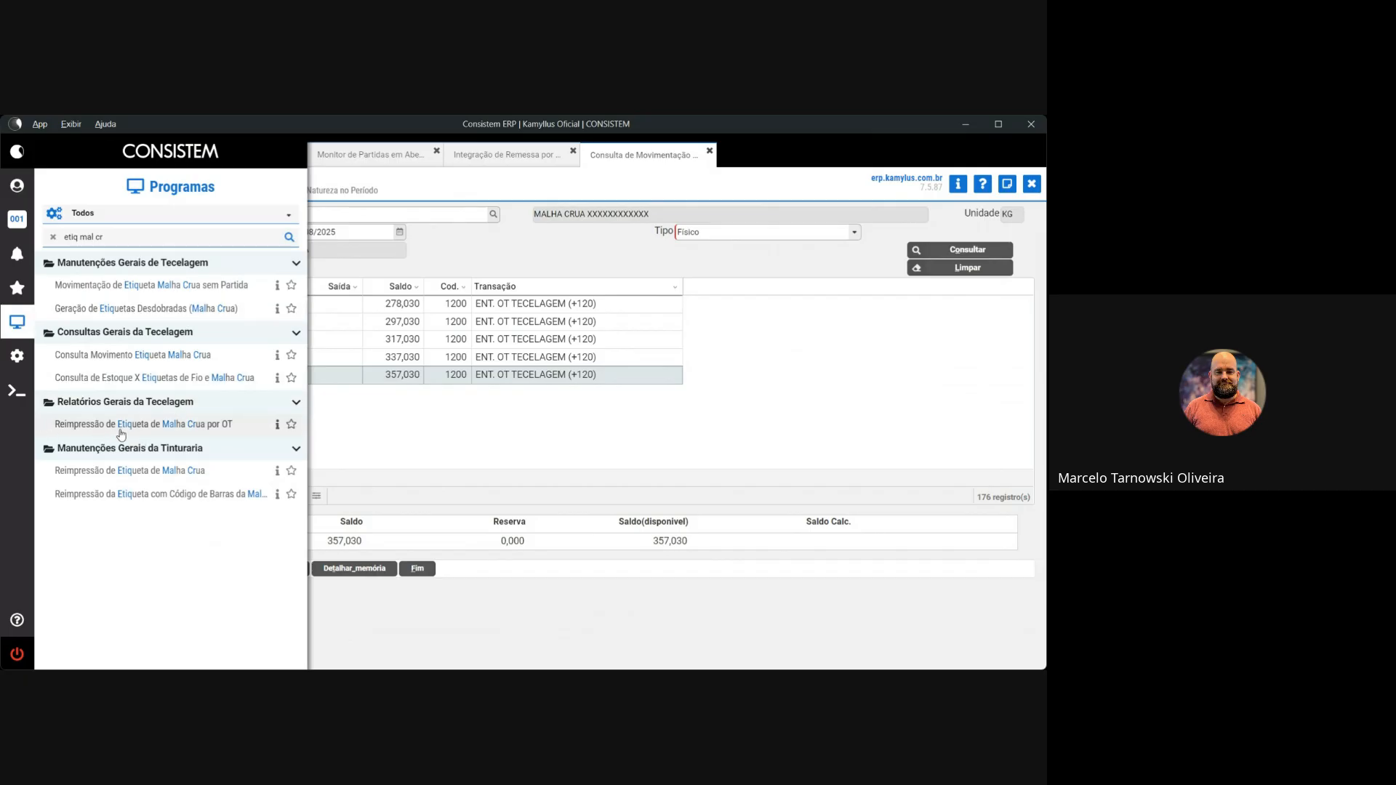
left_click(280, 426)
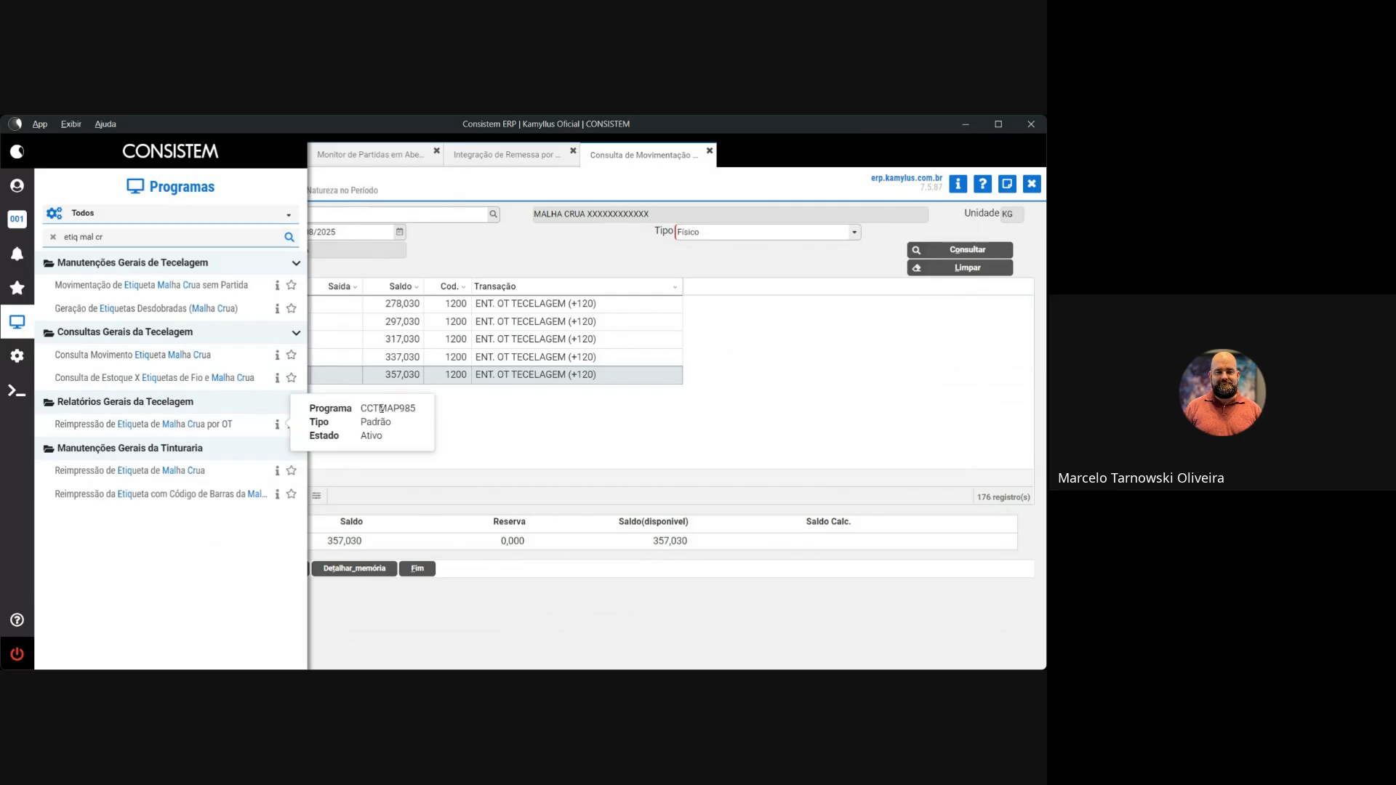
left_click(211, 428)
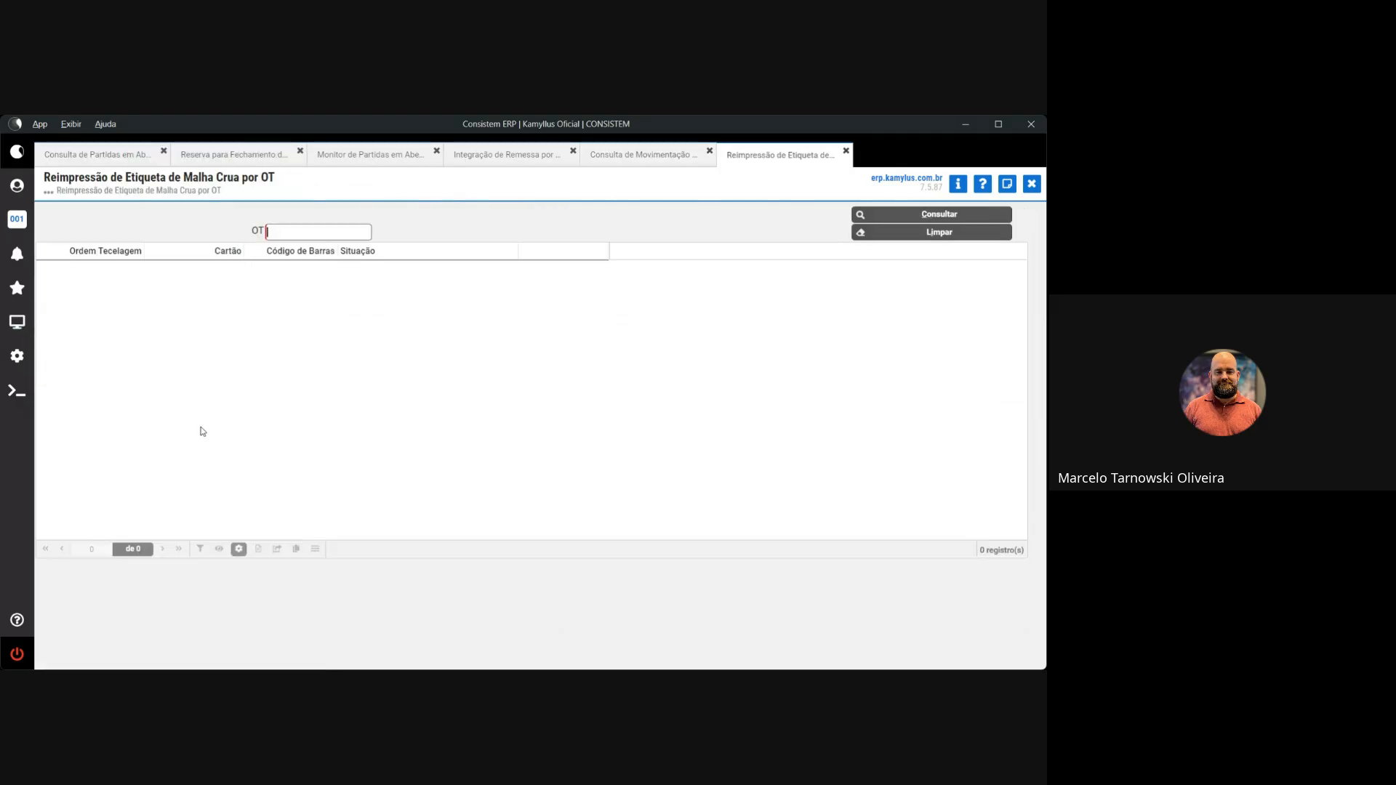
left_click(616, 160)
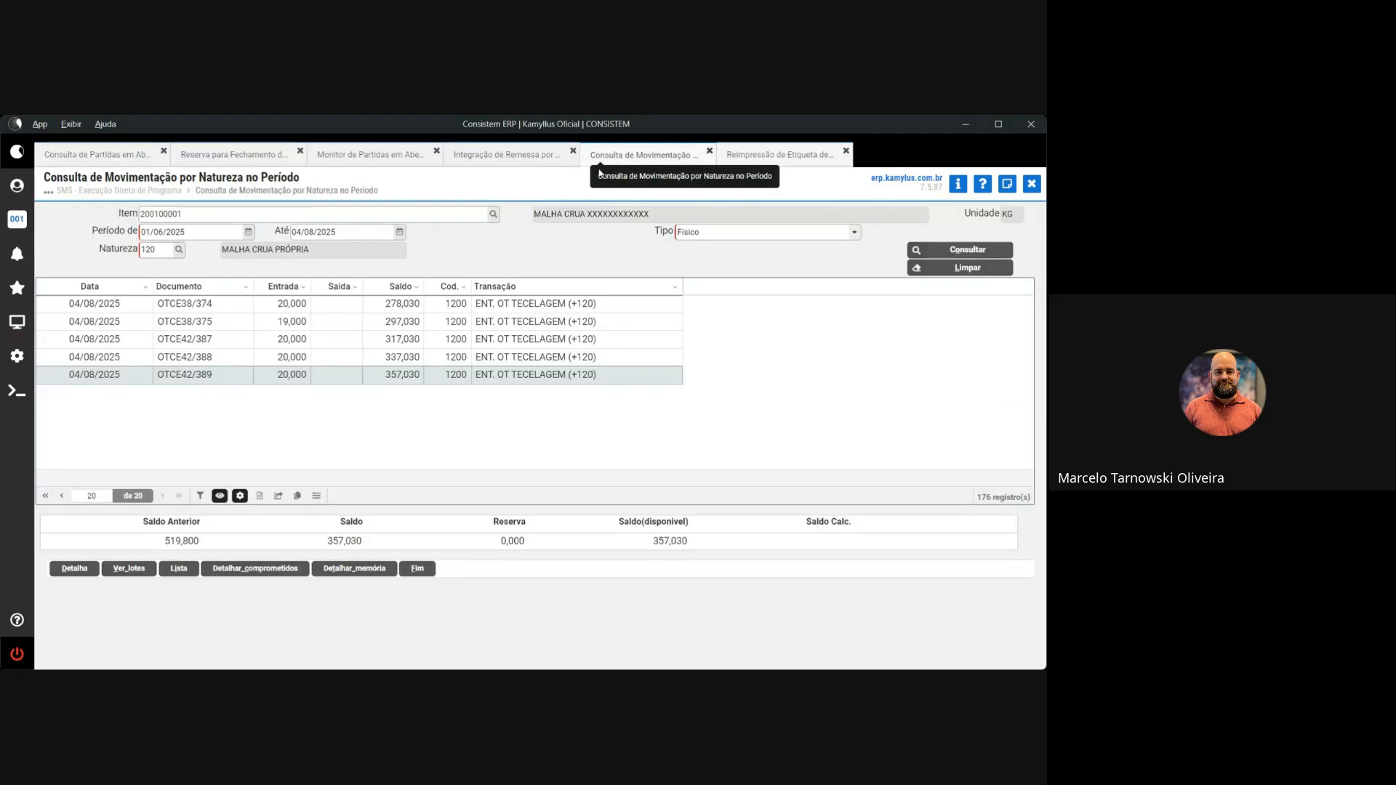
left_click(766, 162)
type("42")
key("Return")
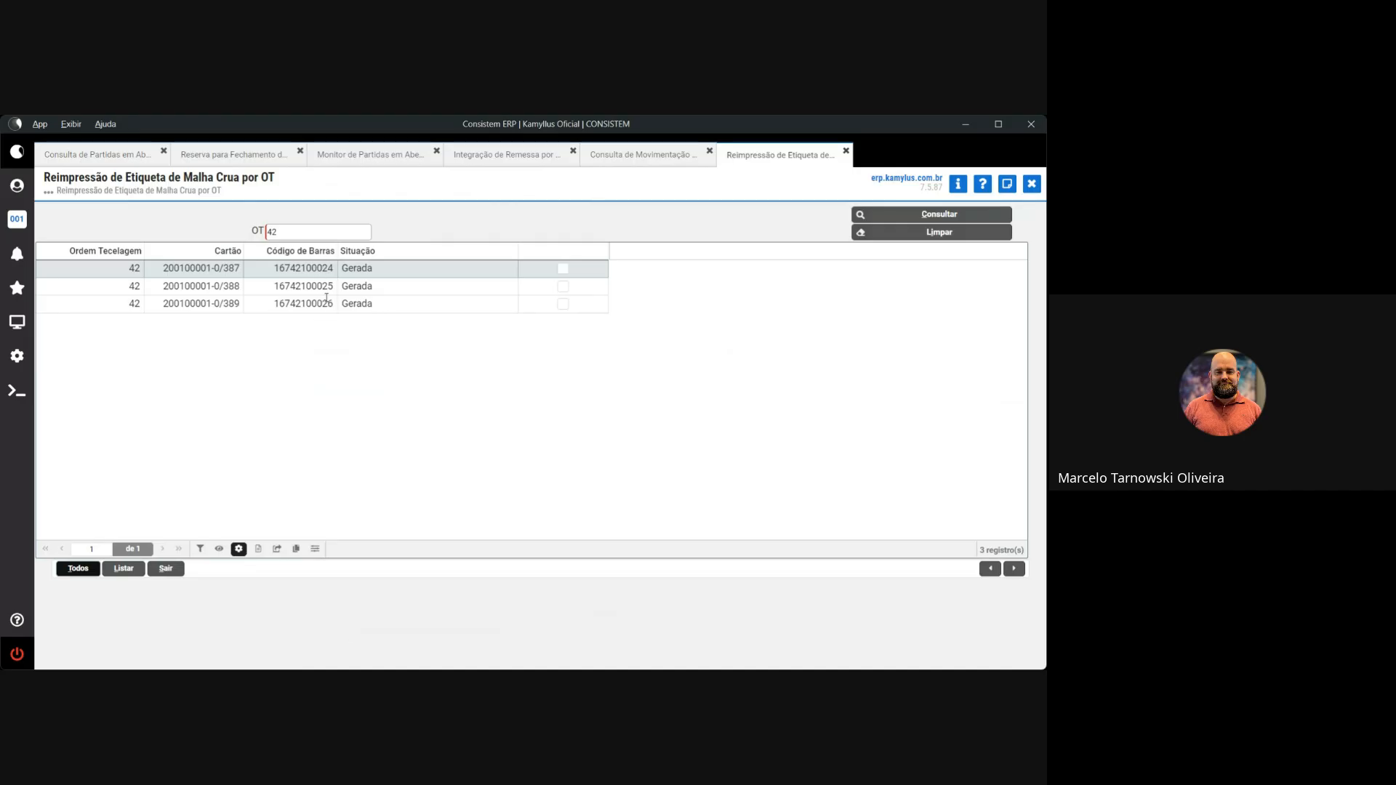
left_click(563, 287)
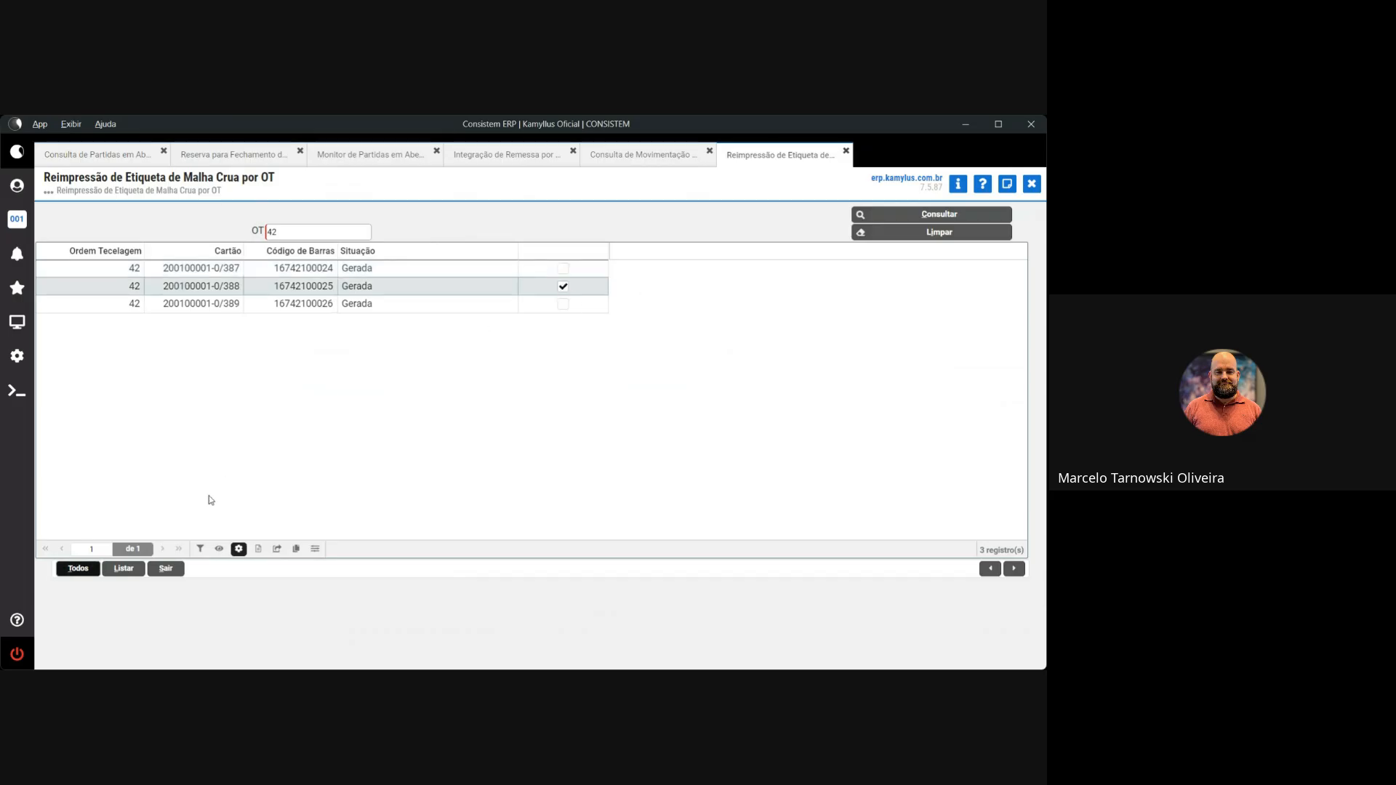
left_click(114, 572)
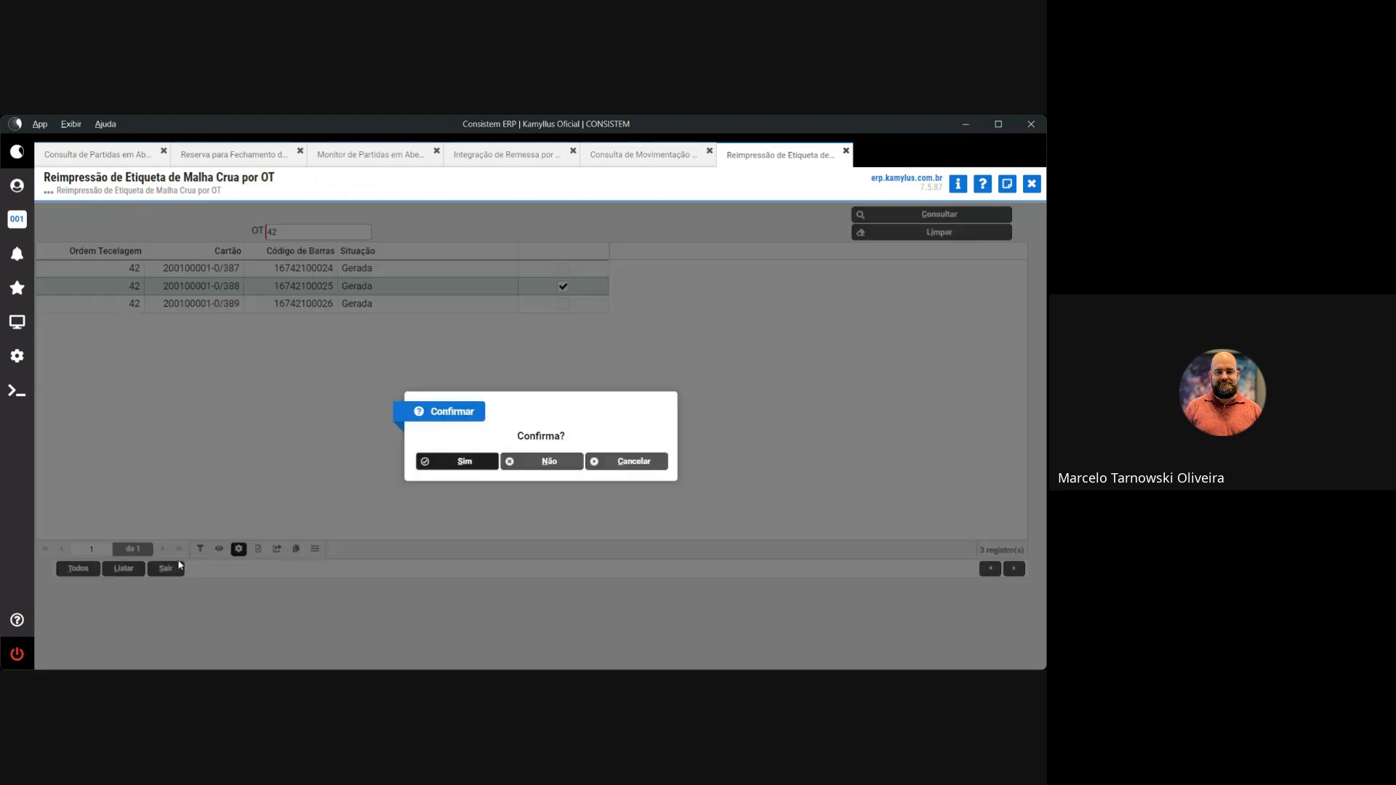
left_click(456, 464)
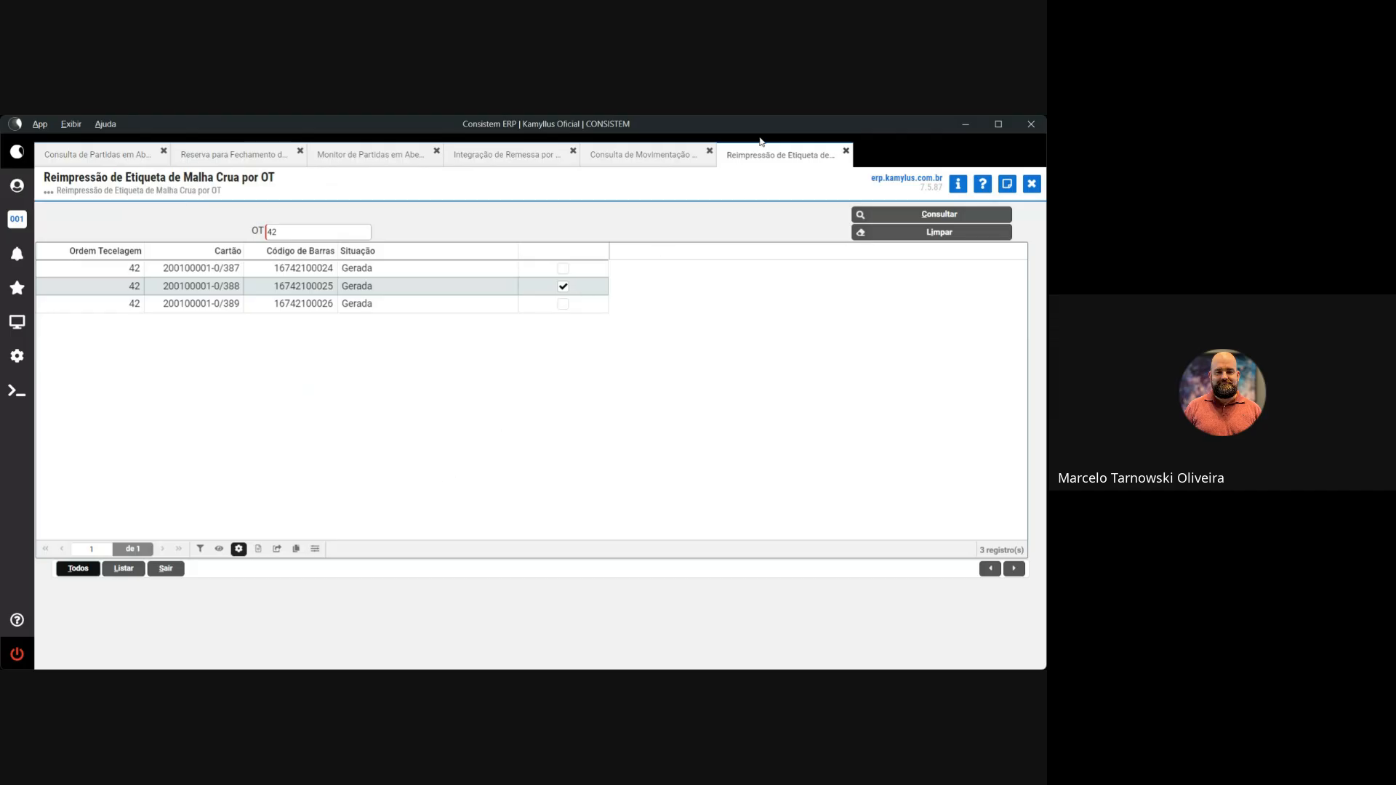
left_click(16, 324)
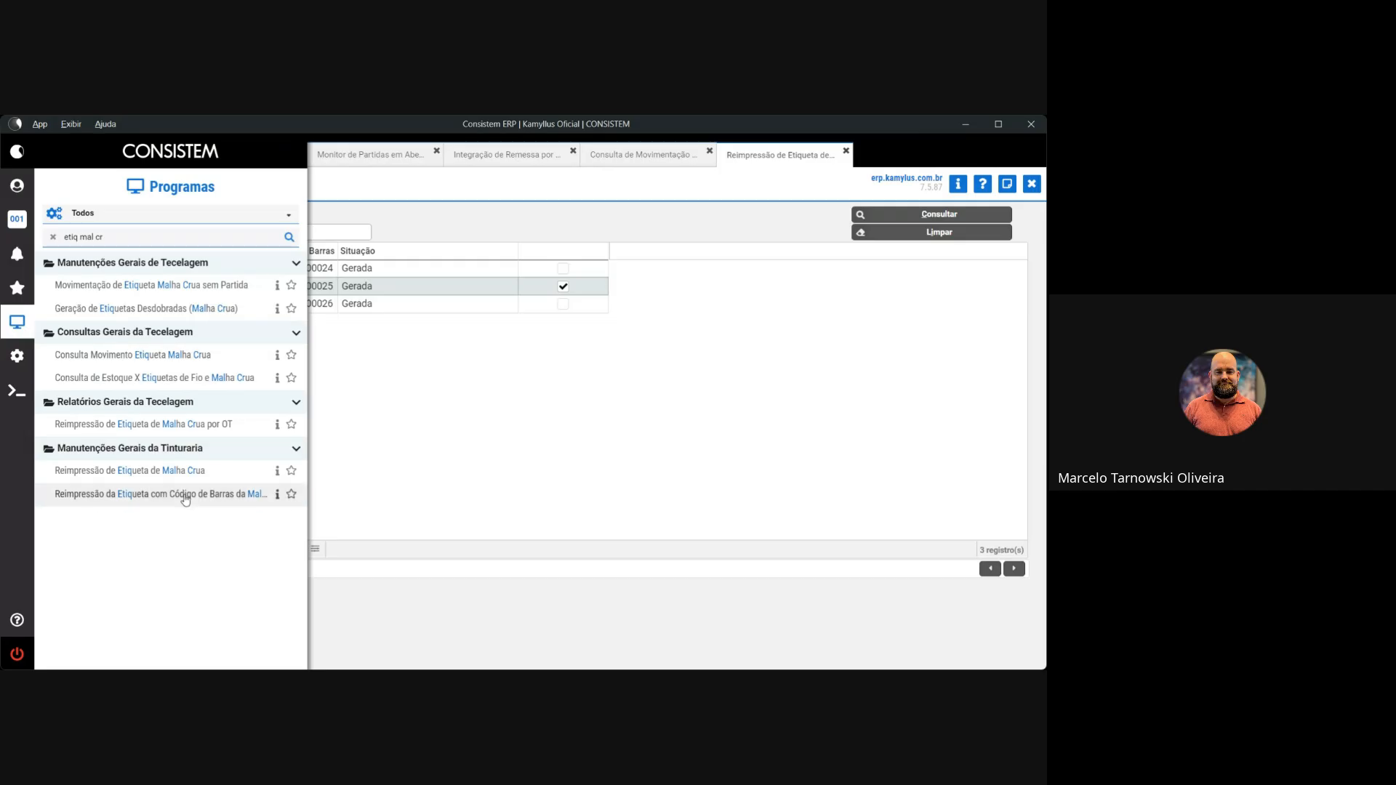
left_click(181, 471)
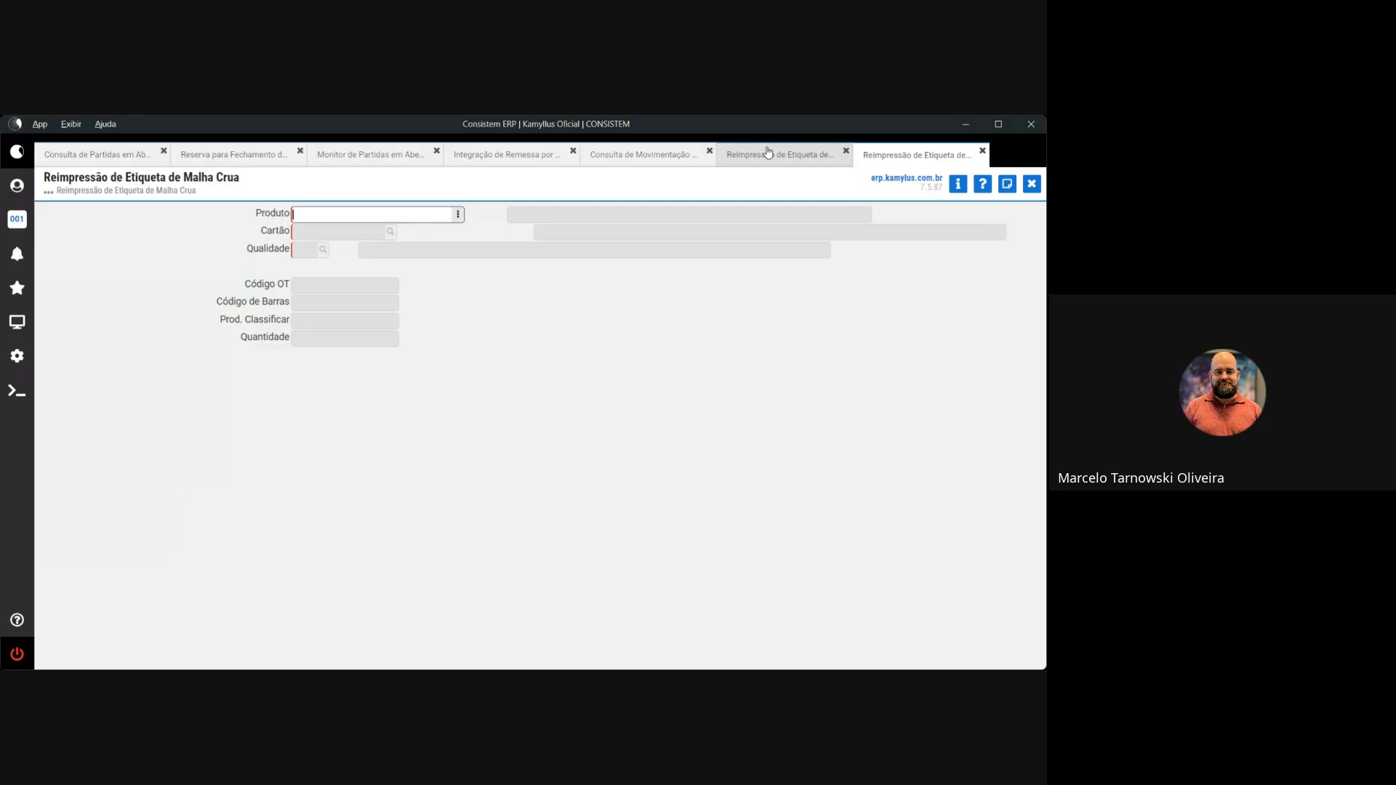
left_click(643, 154)
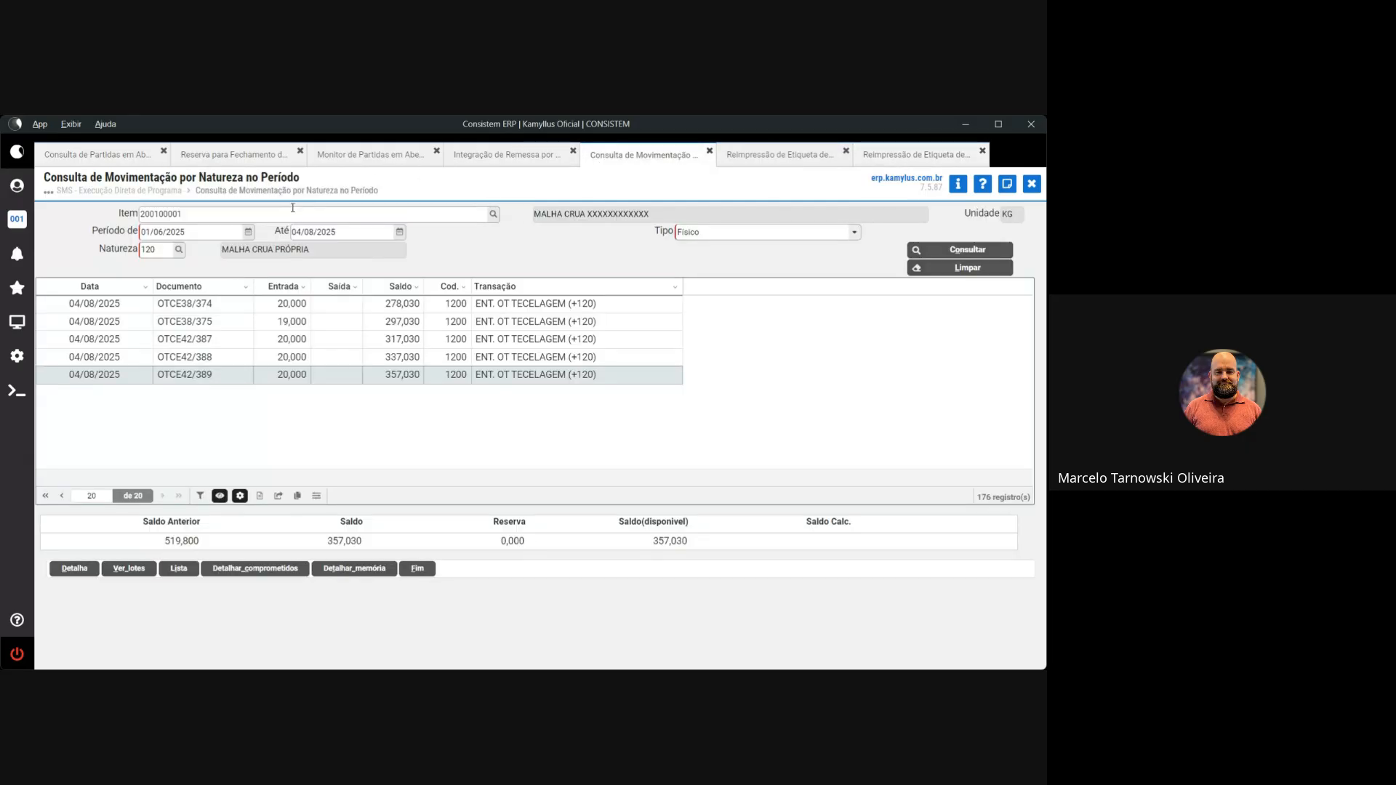
left_click(914, 153)
key("ctrl+v")
key("Tab")
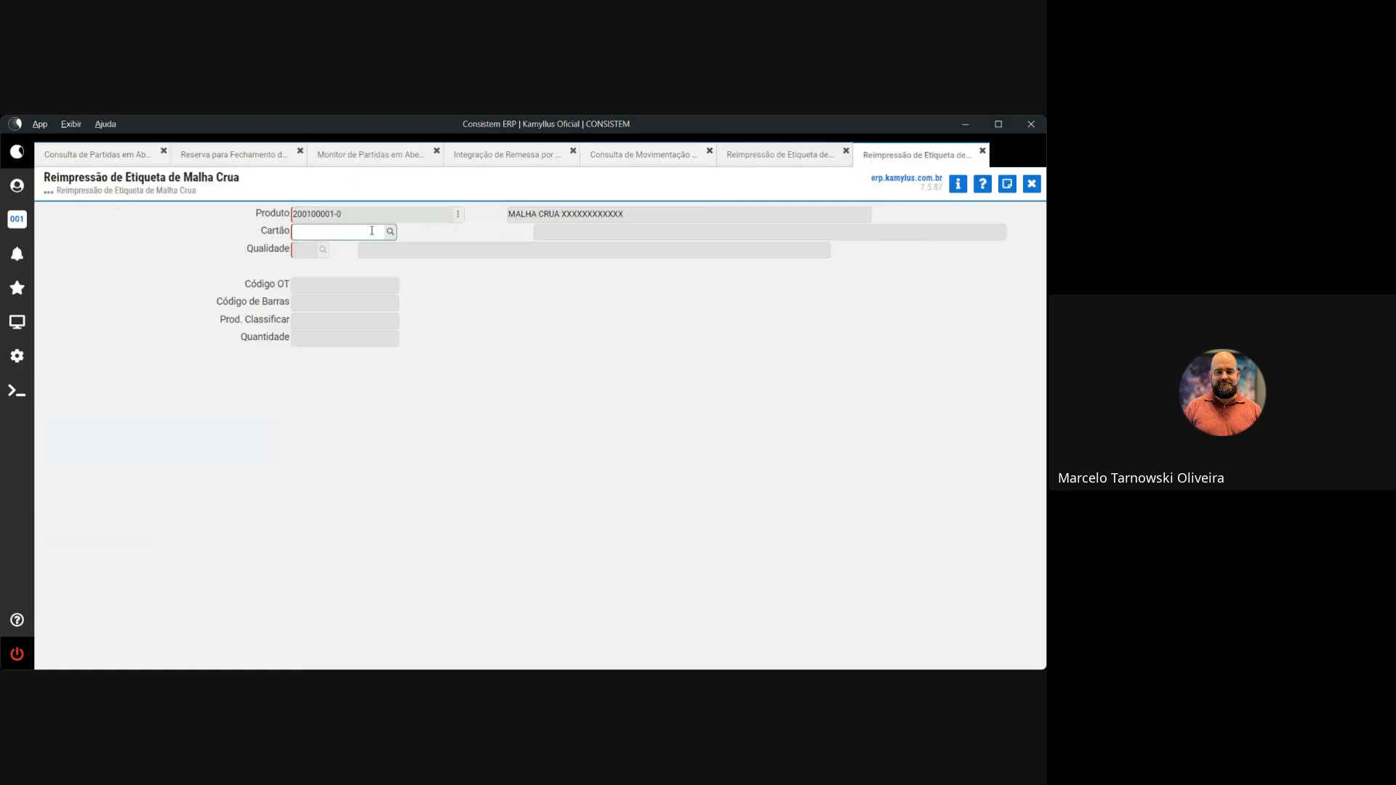
left_click(390, 232)
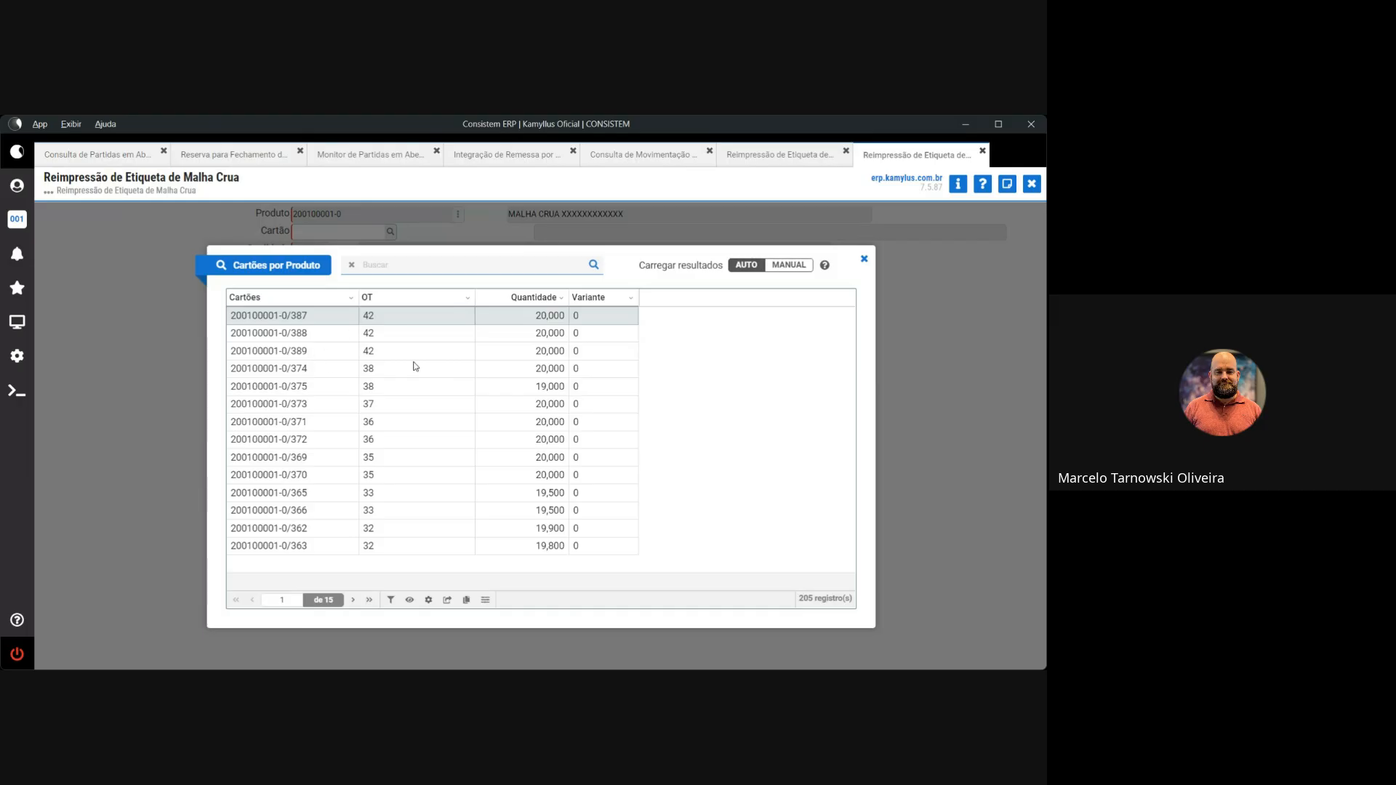
double_click(290, 404)
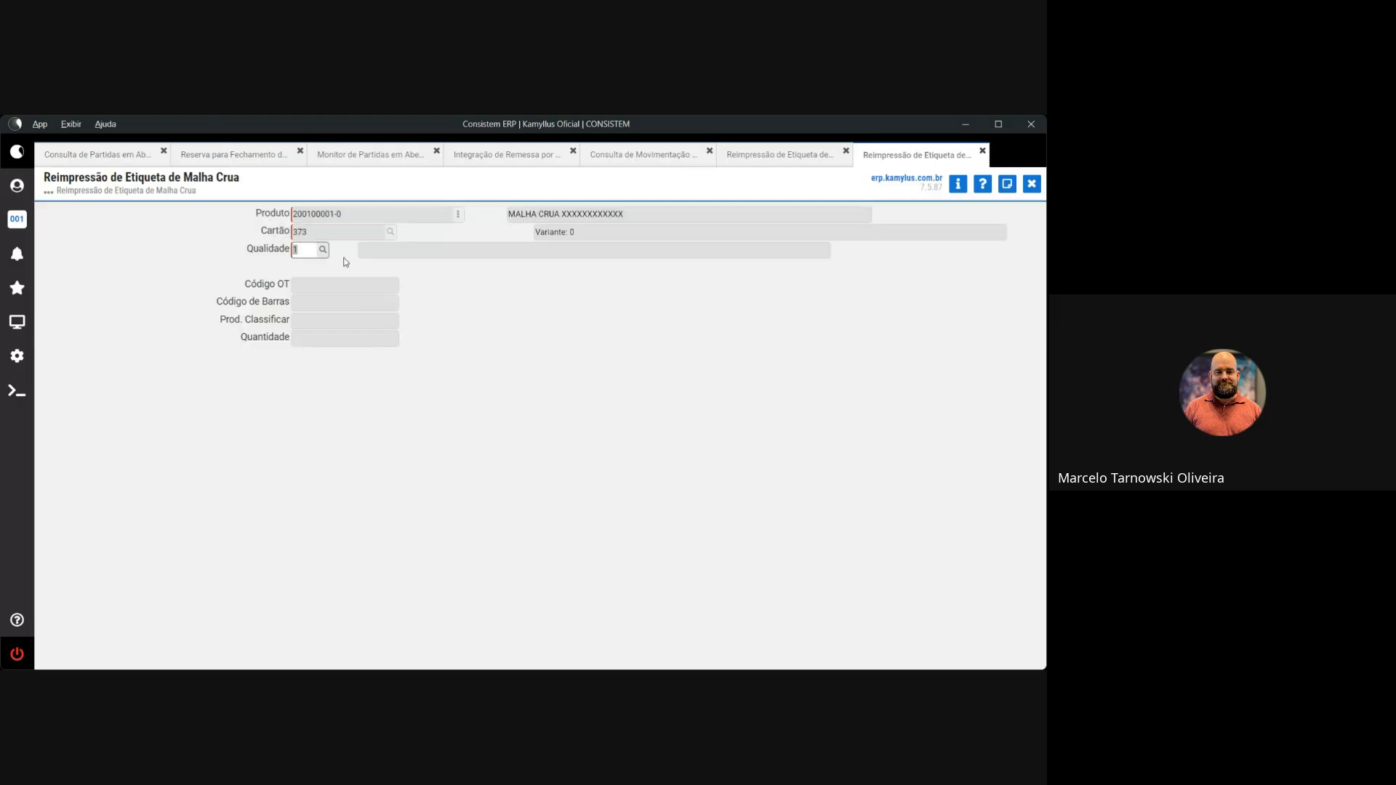
key("Tab")
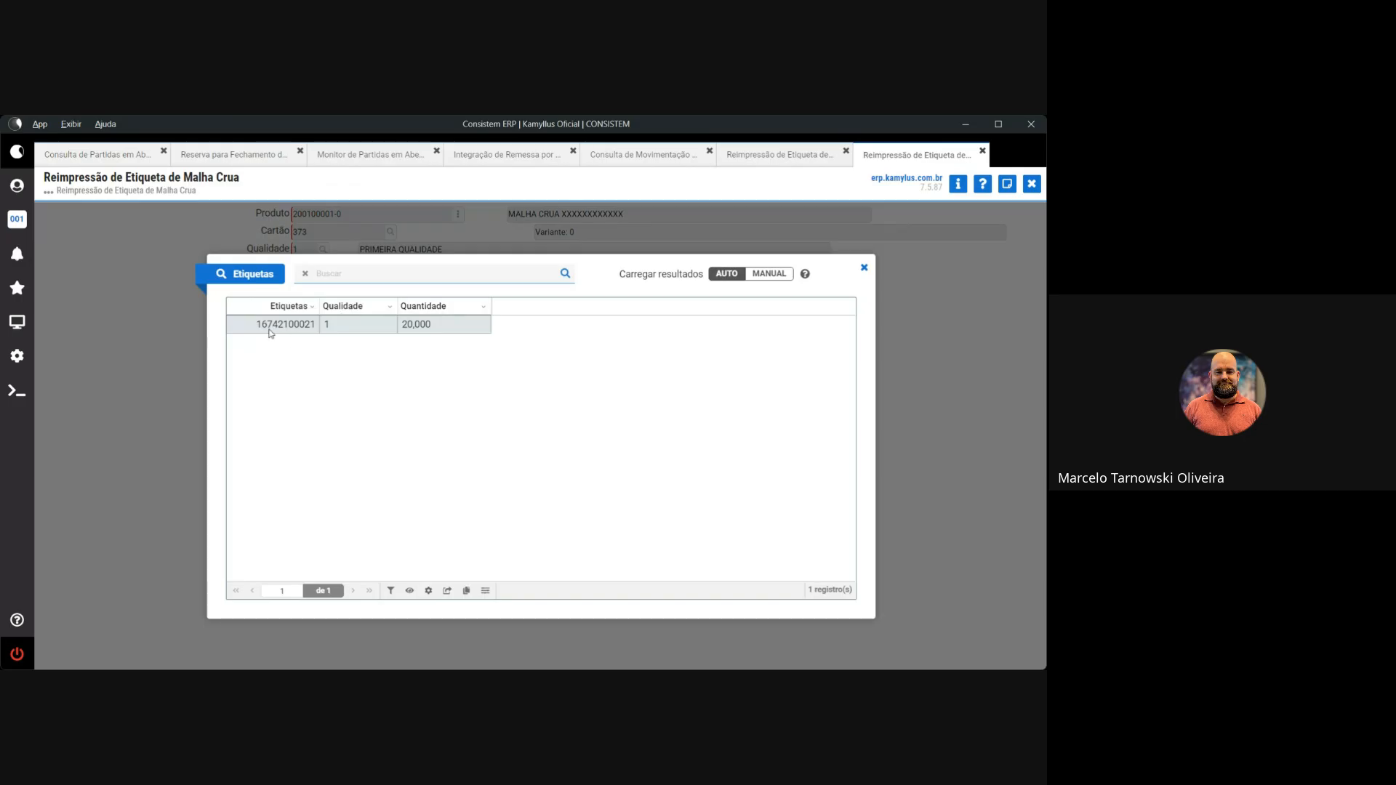
double_click(306, 330)
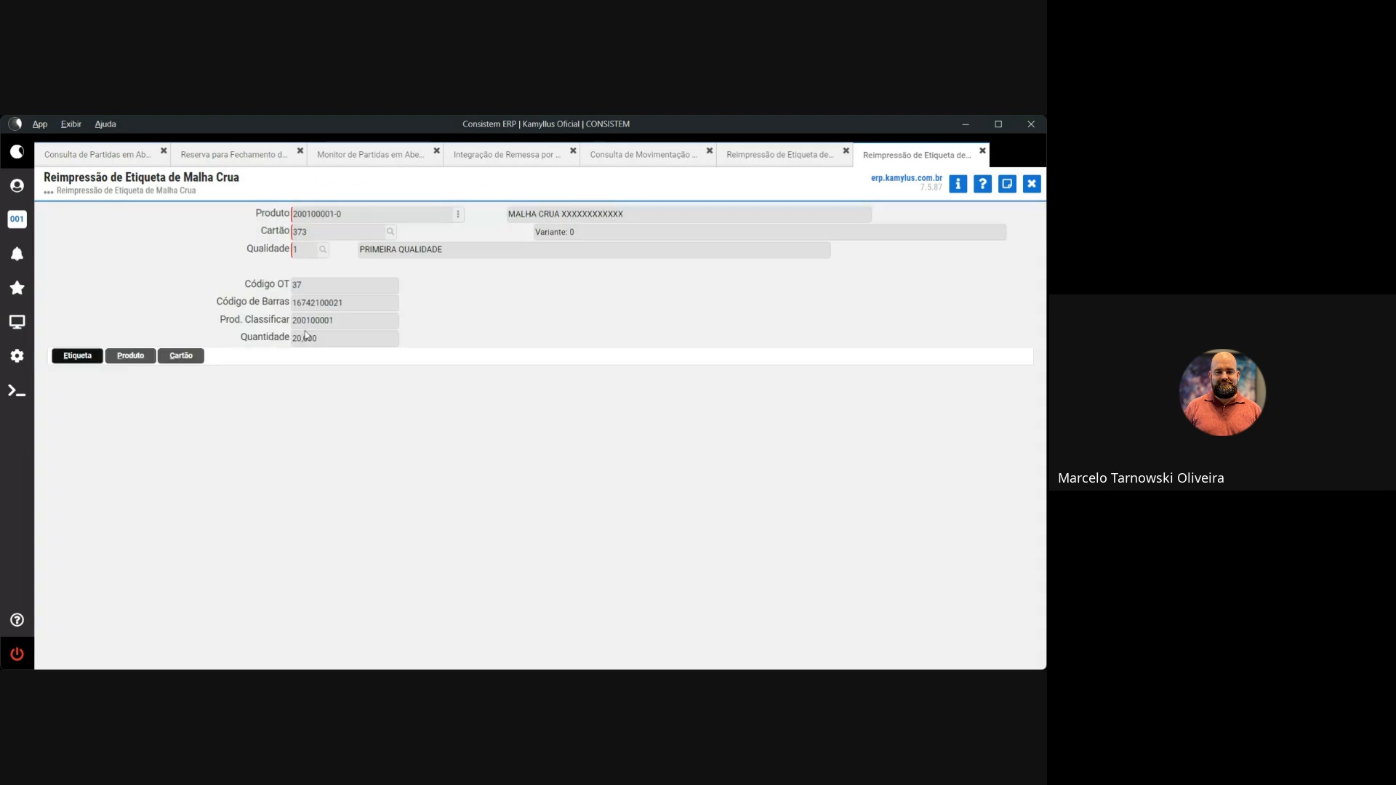
left_click(86, 362)
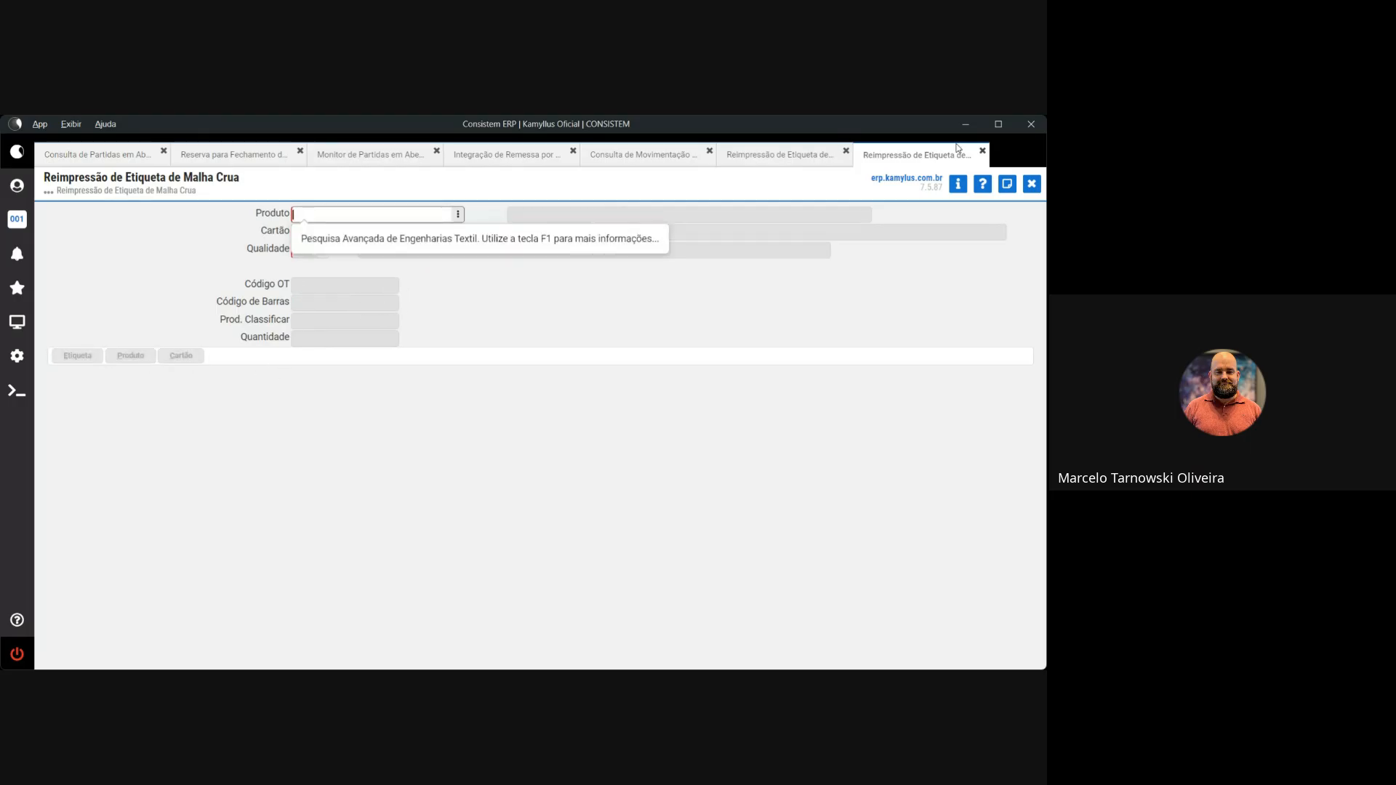
left_click(805, 155)
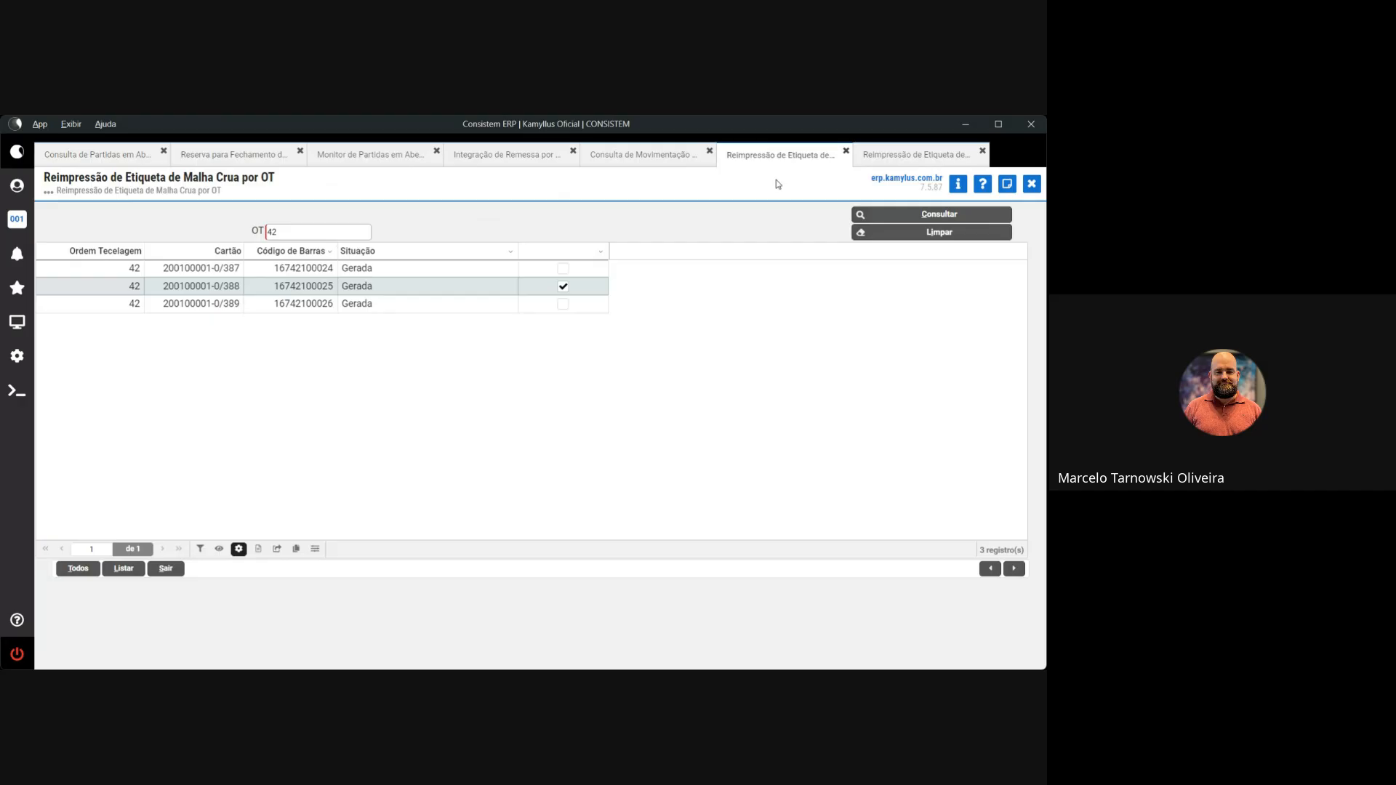
Close both reprint screens, the movement and direct-execution queries, and the remittance integration tab, then show Reserva para Fechamento
left_click(1032, 184)
left_click(1031, 185)
left_click(1031, 185)
left_click(1031, 185)
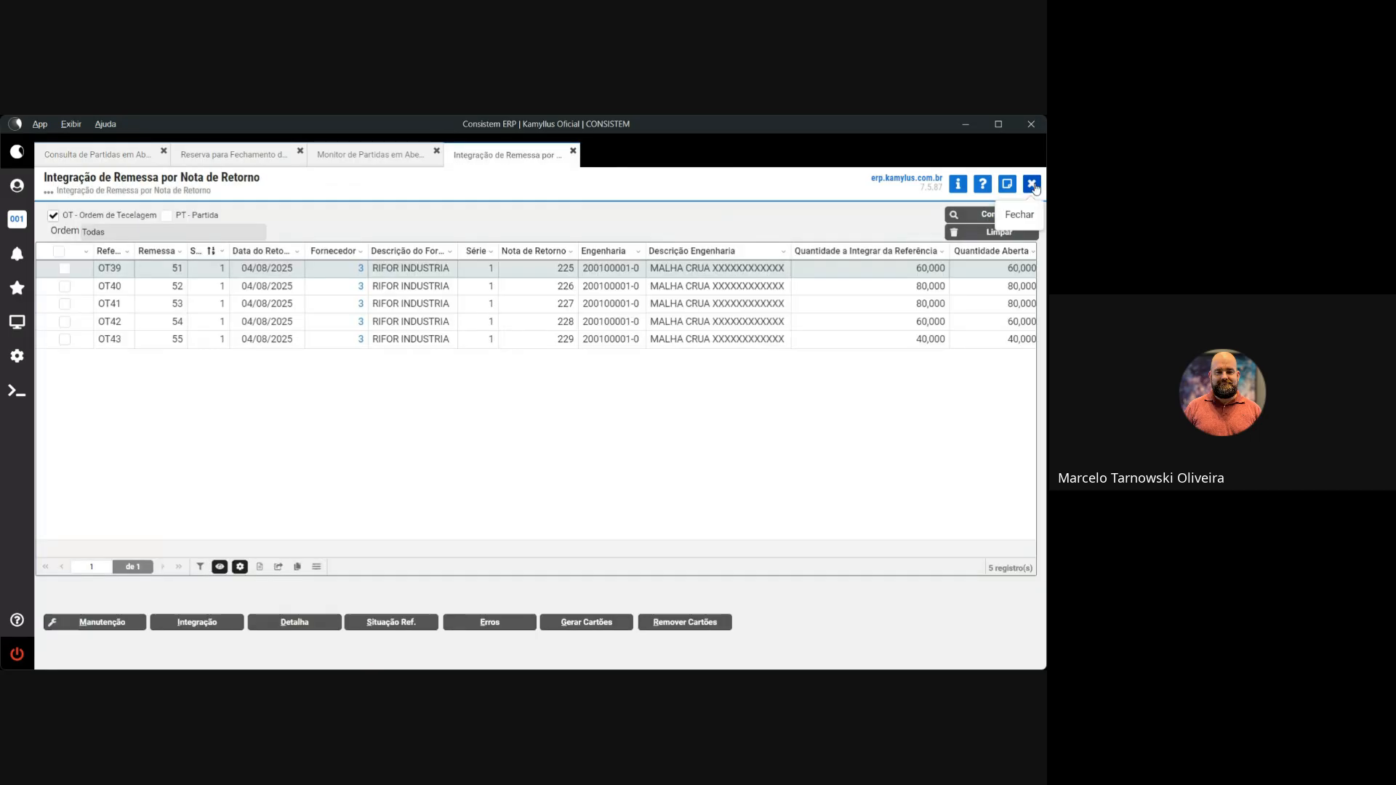
left_click(1033, 186)
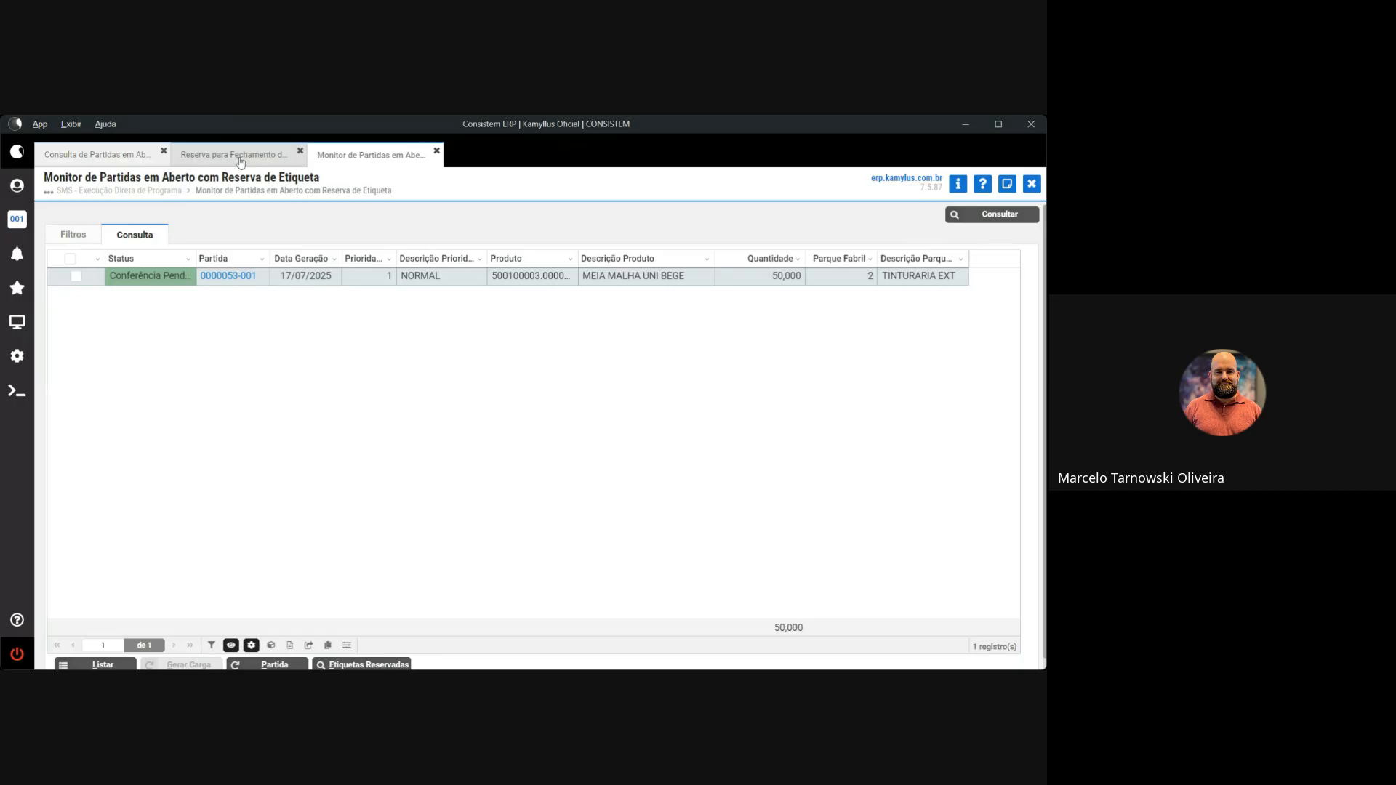
left_click(240, 158)
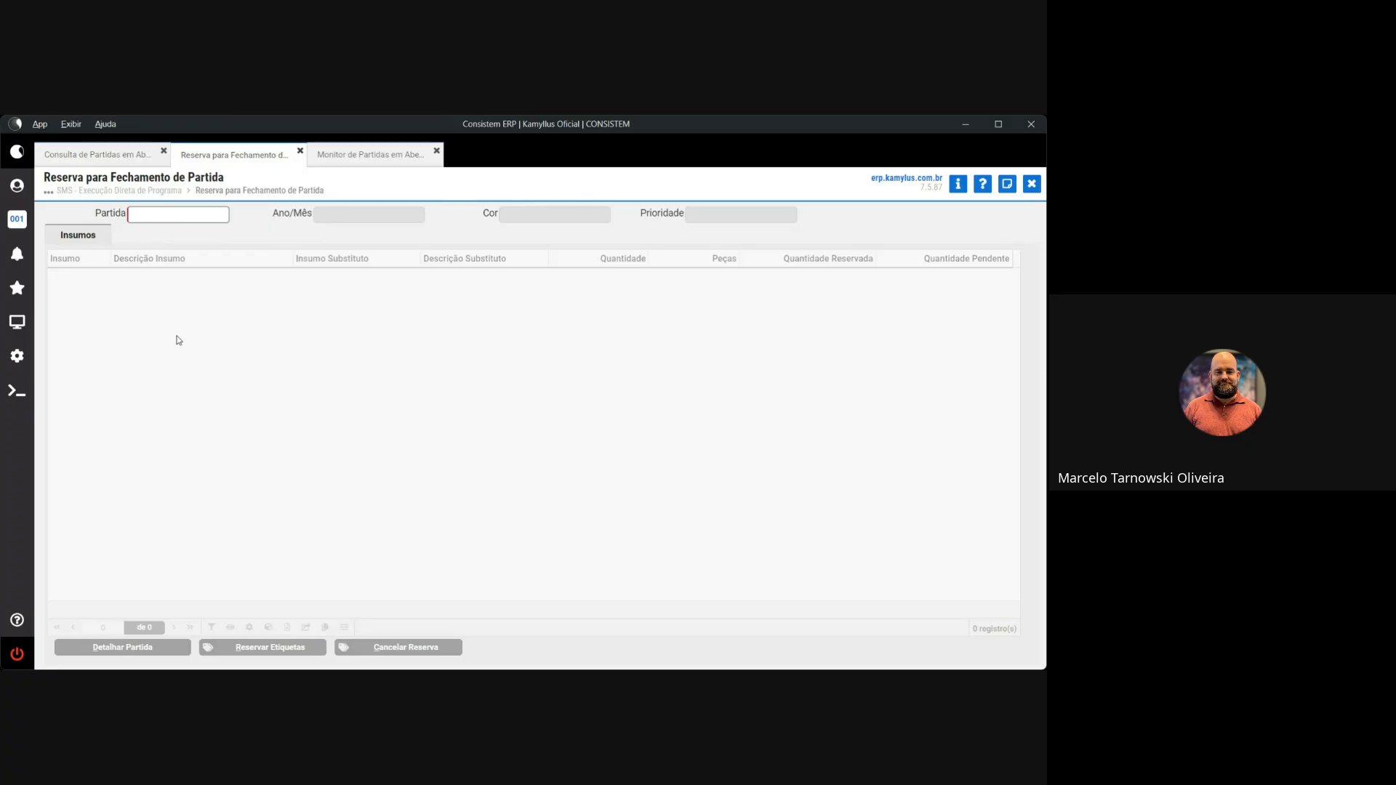
Review the open-lots program details, then go to the Reserva para Fechamento de Partida's Partida field
left_click(94, 154)
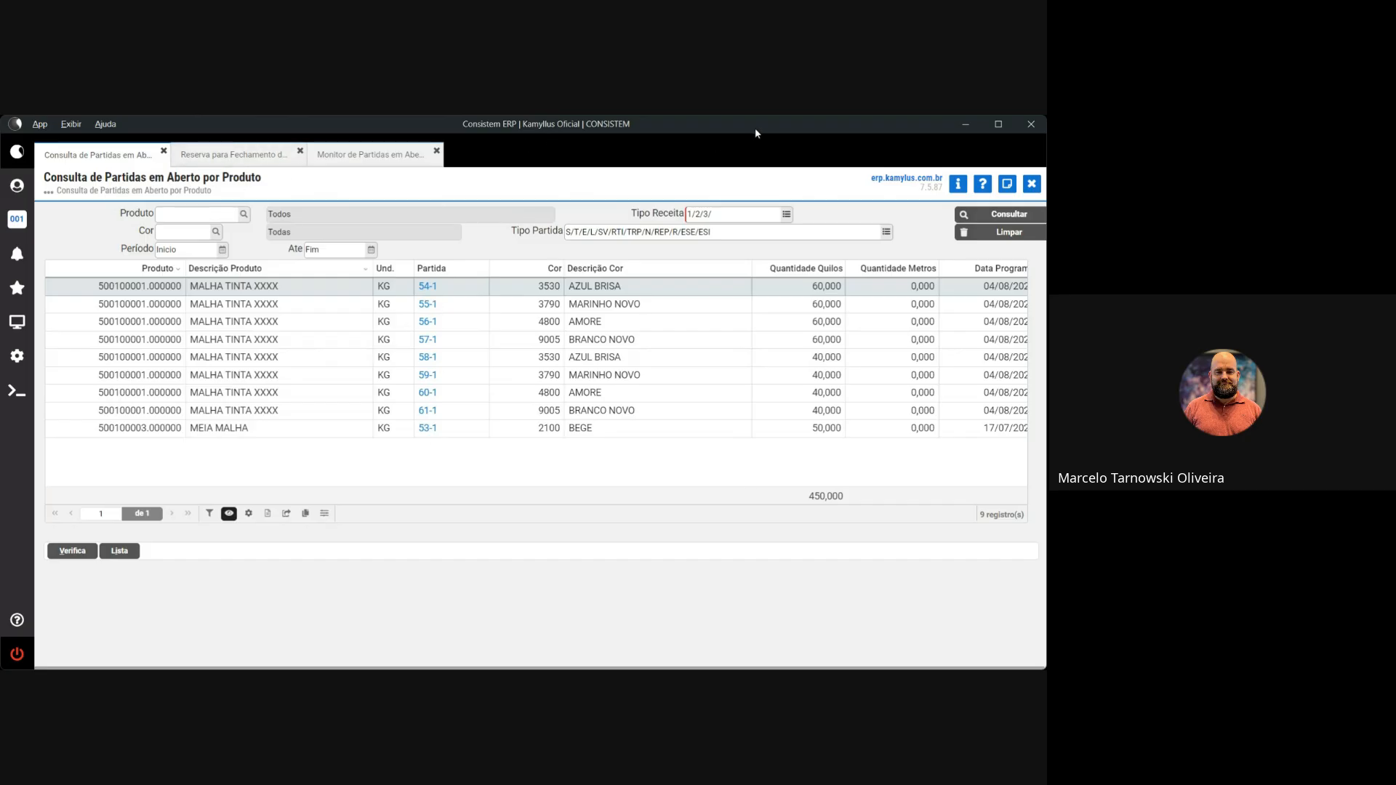
left_click(956, 185)
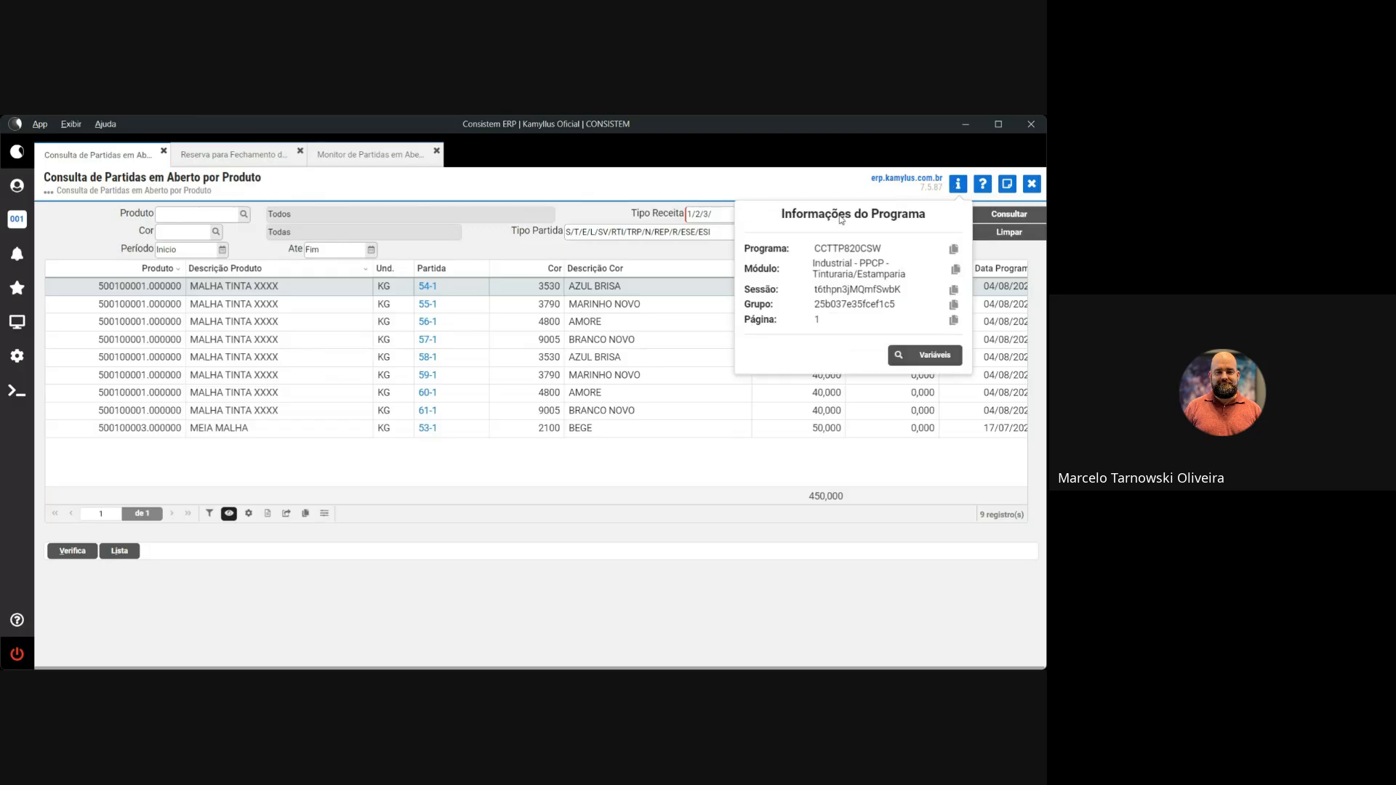
left_click(536, 184)
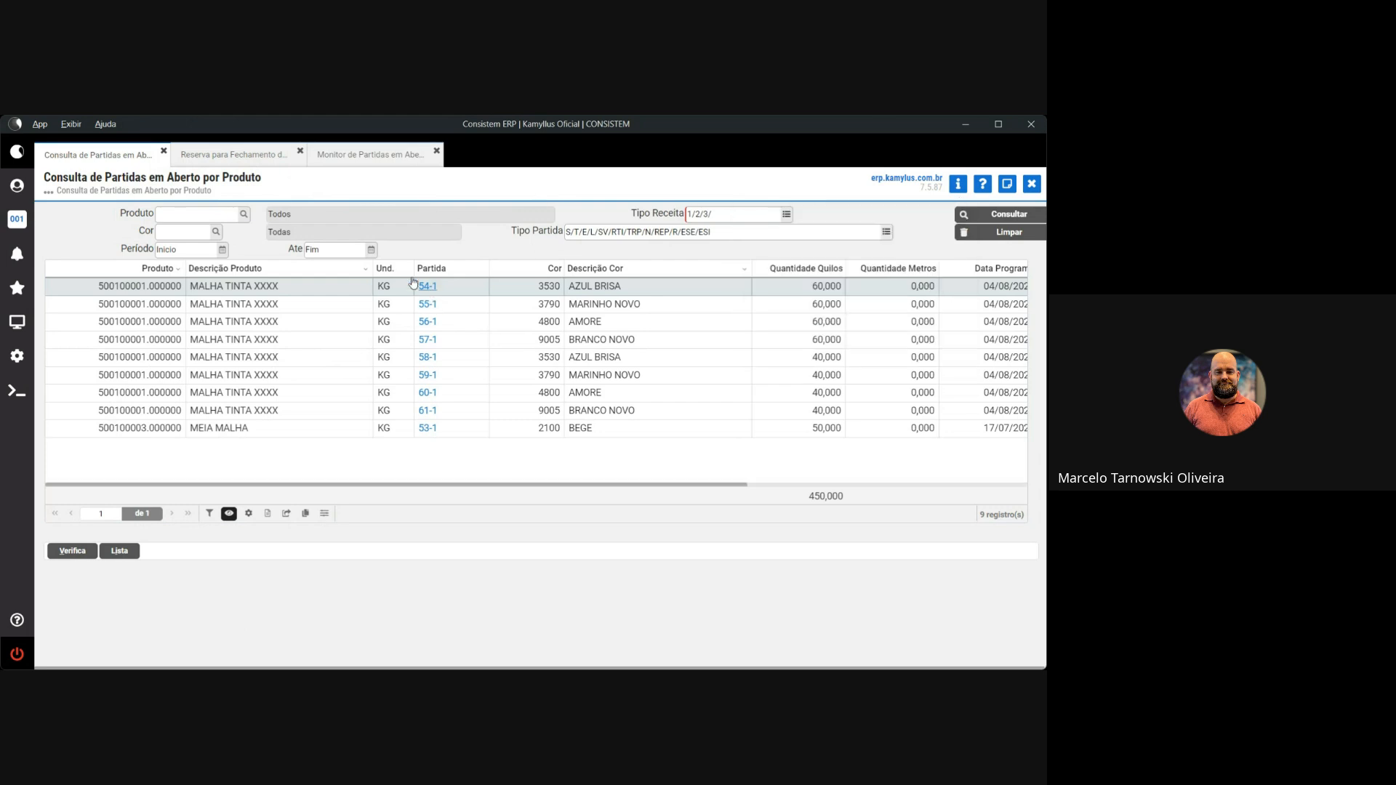
left_click(232, 155)
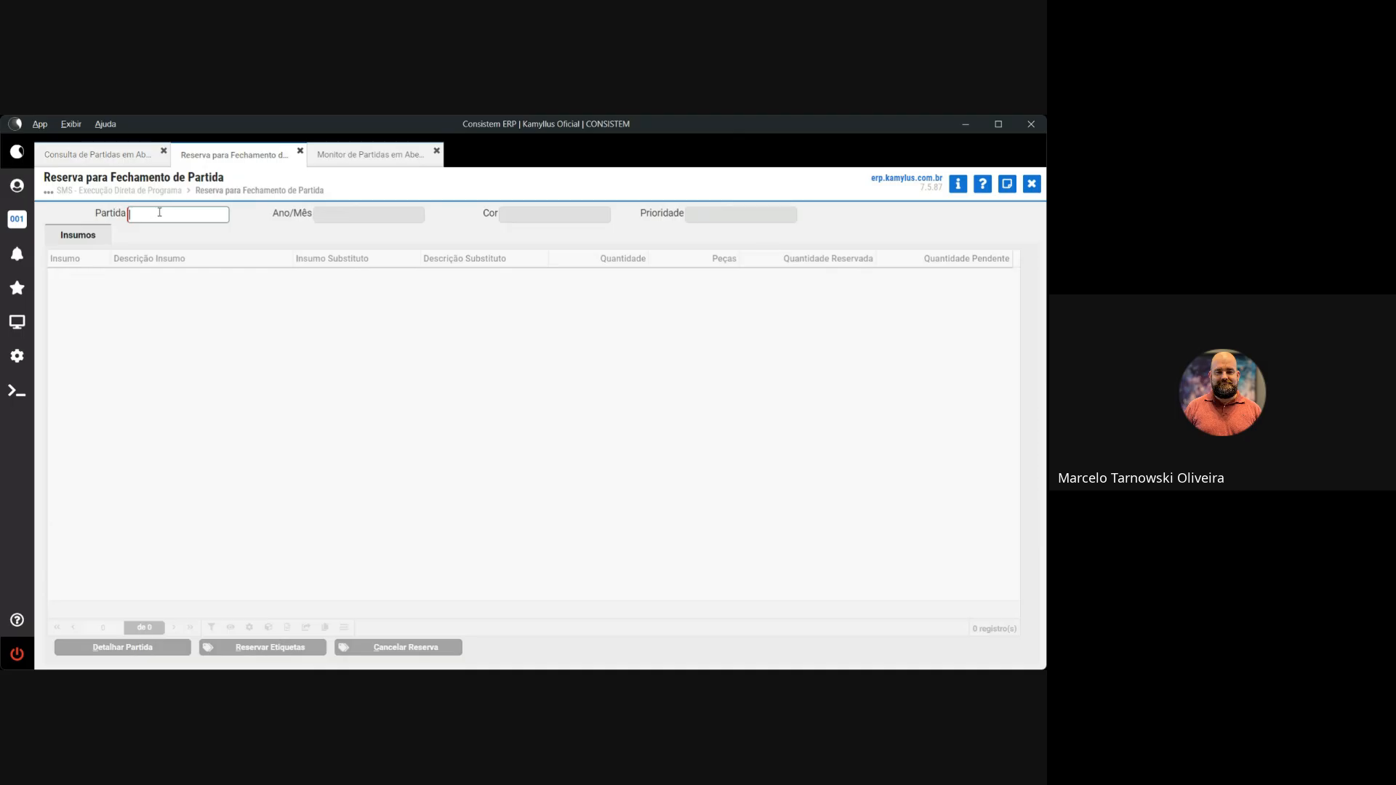
left_click(957, 183)
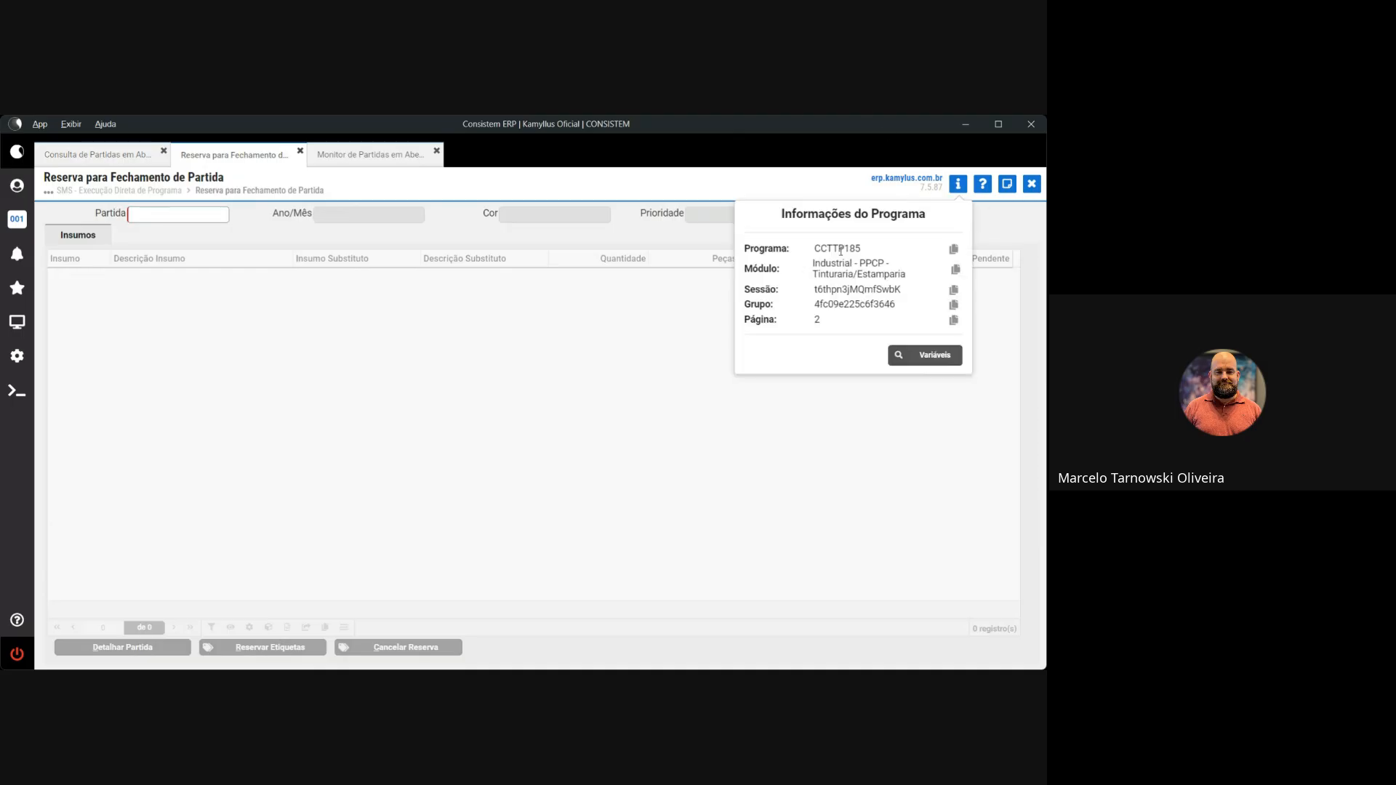
left_click(182, 214)
type("54")
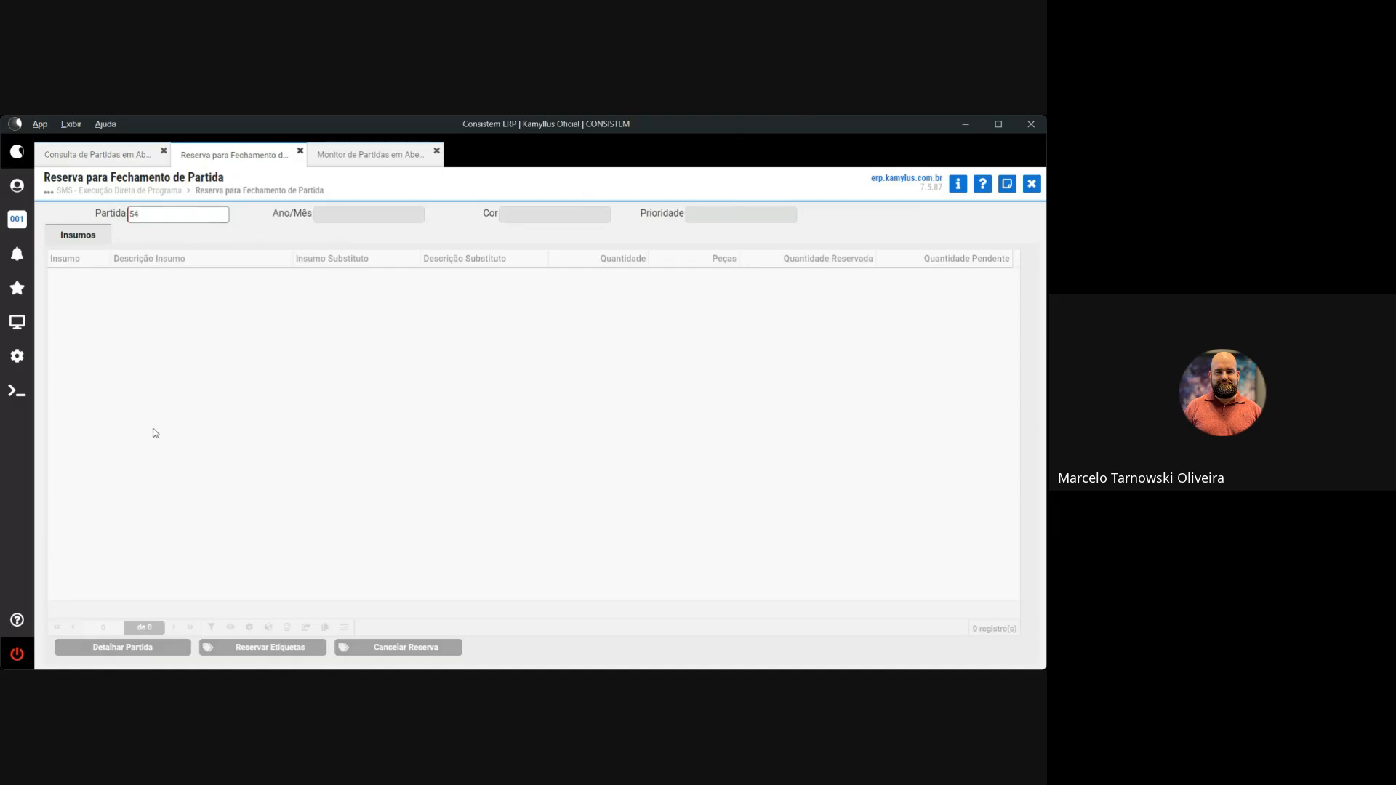
key("Tab")
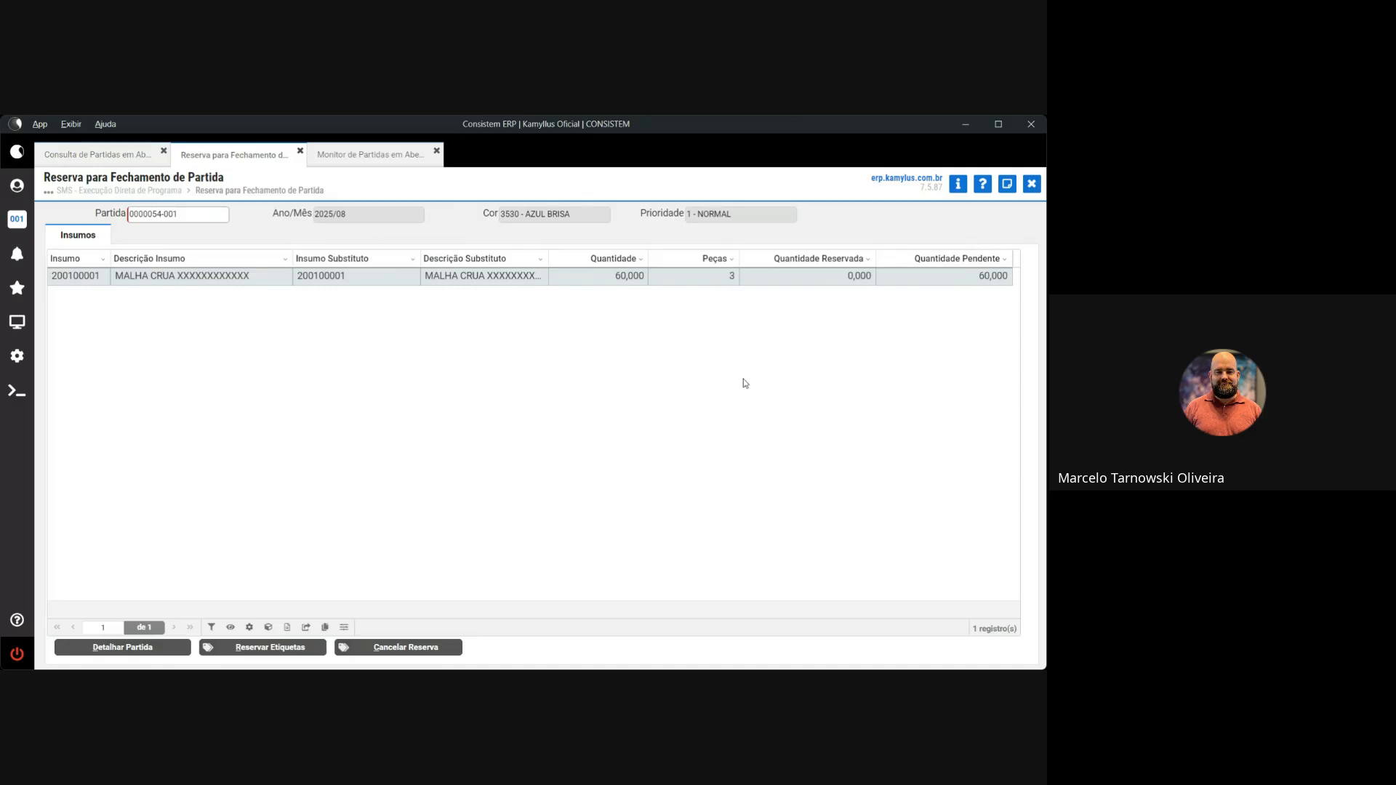
left_click(287, 648)
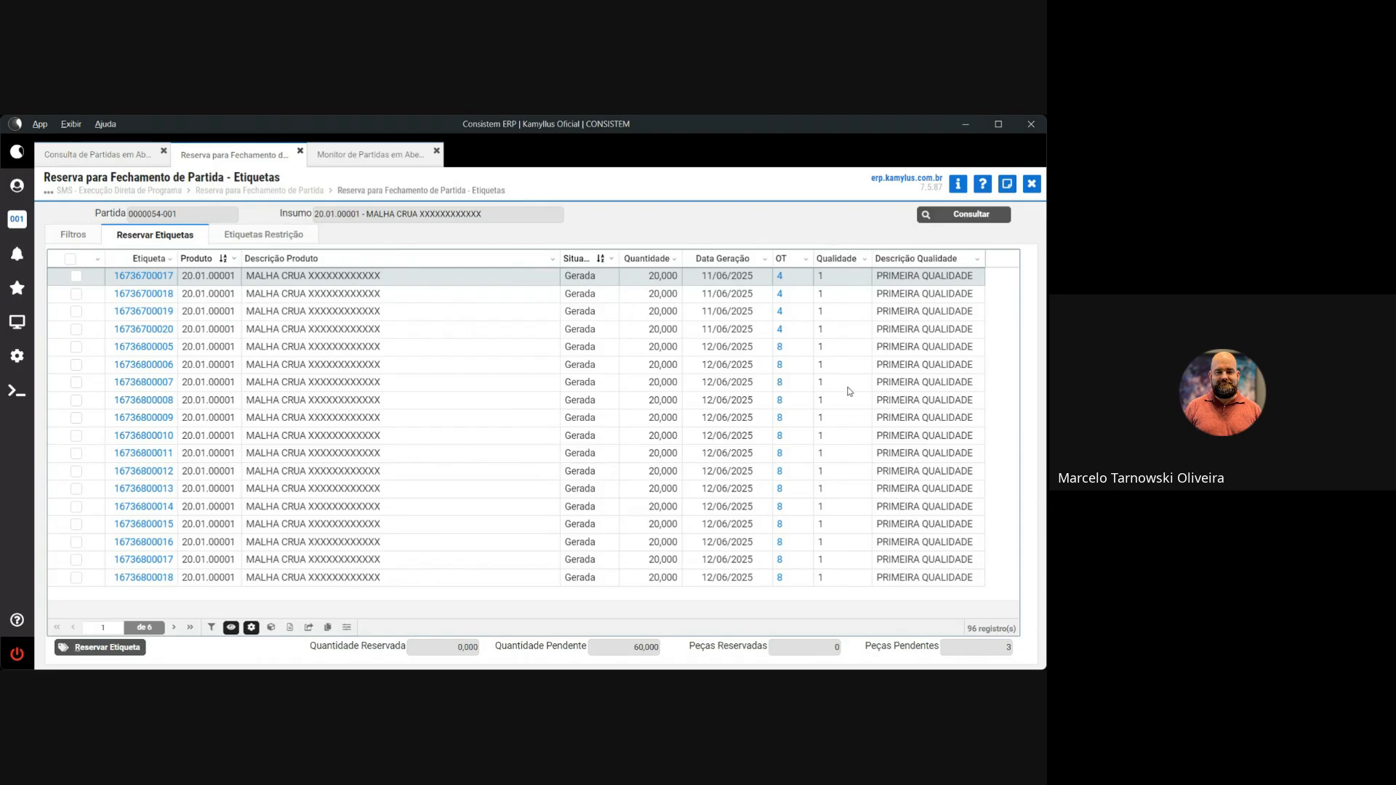
Browse the Exibir/Ocultar Colunas choices, then open the OT column's filter dropdown
left_click(230, 627)
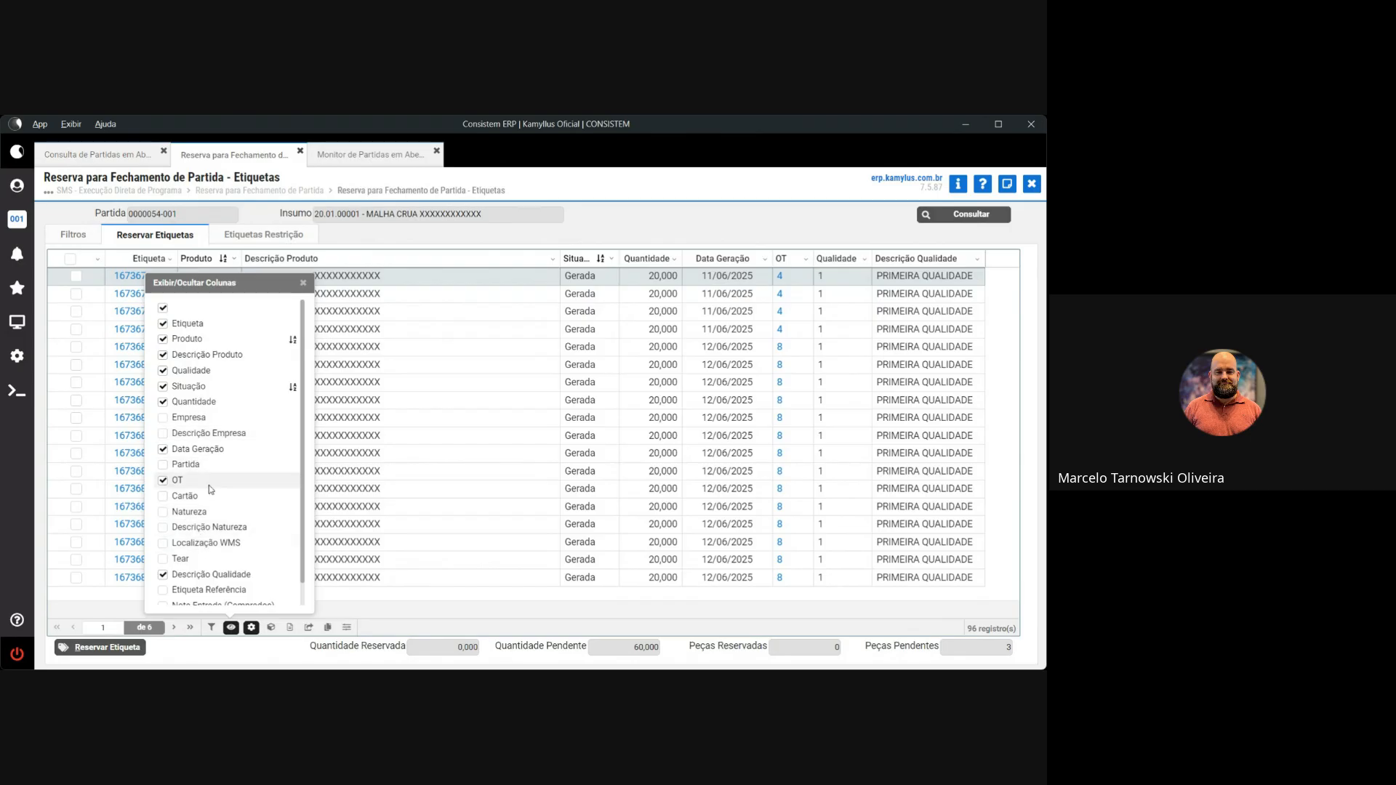
scroll(203, 432, "down", 1)
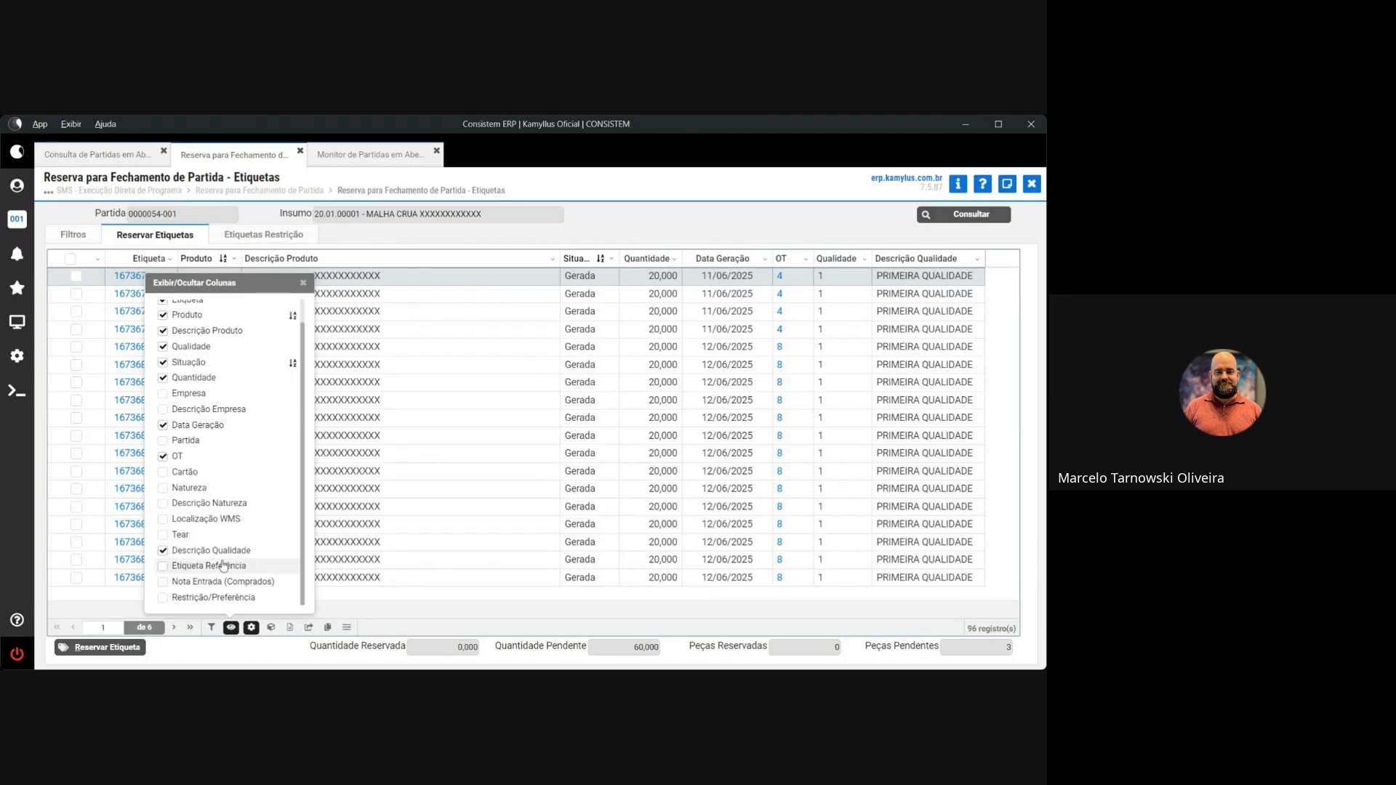
left_click(667, 210)
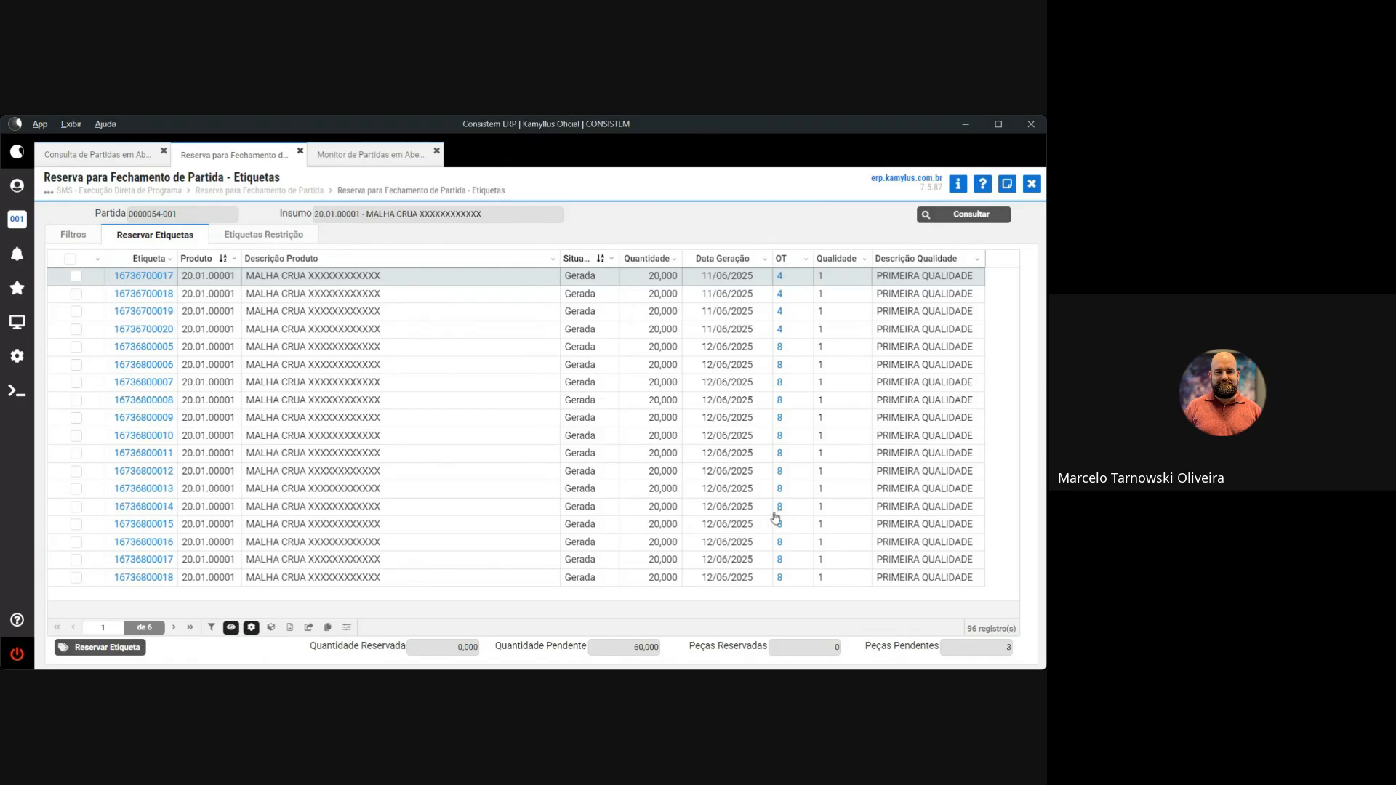
left_click(807, 261)
type("4")
left_click(745, 464)
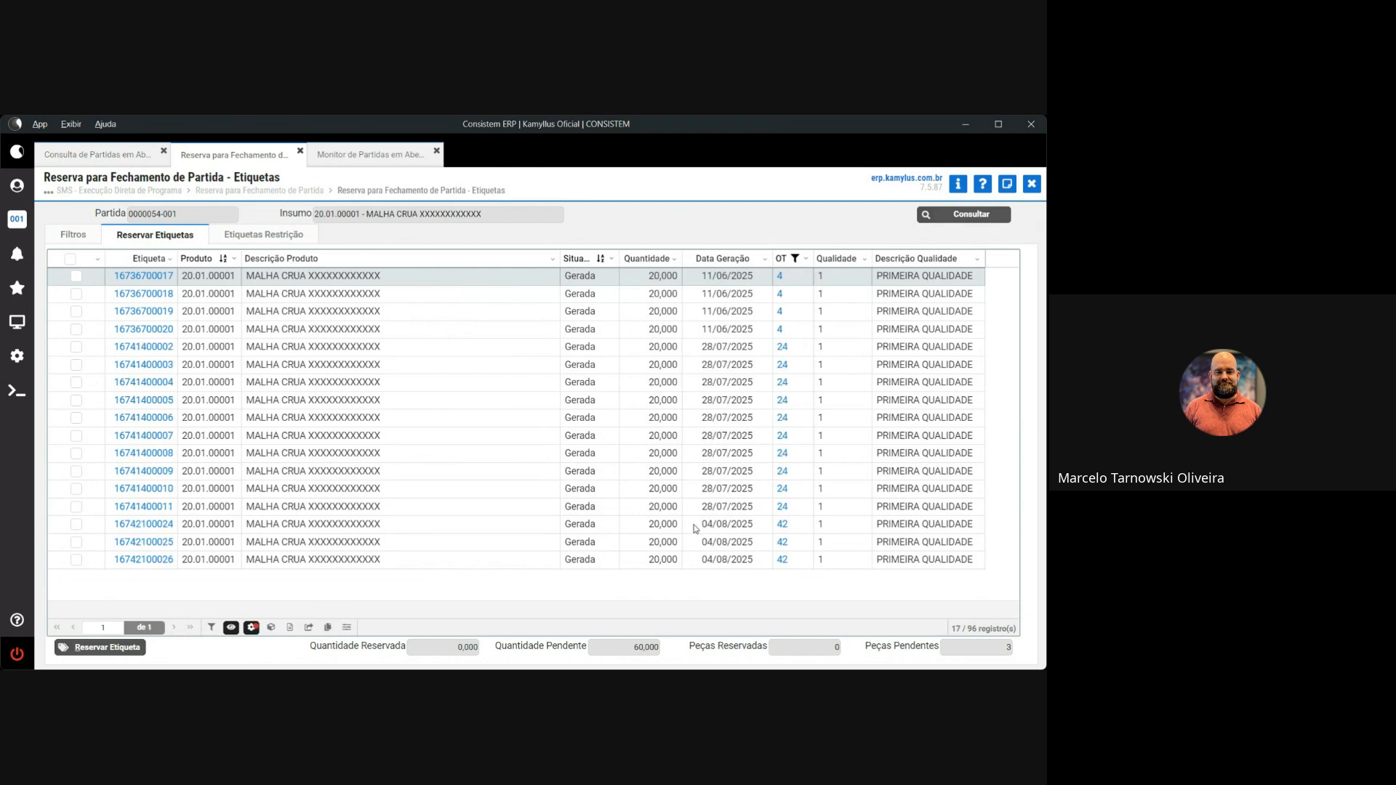
left_click(805, 259)
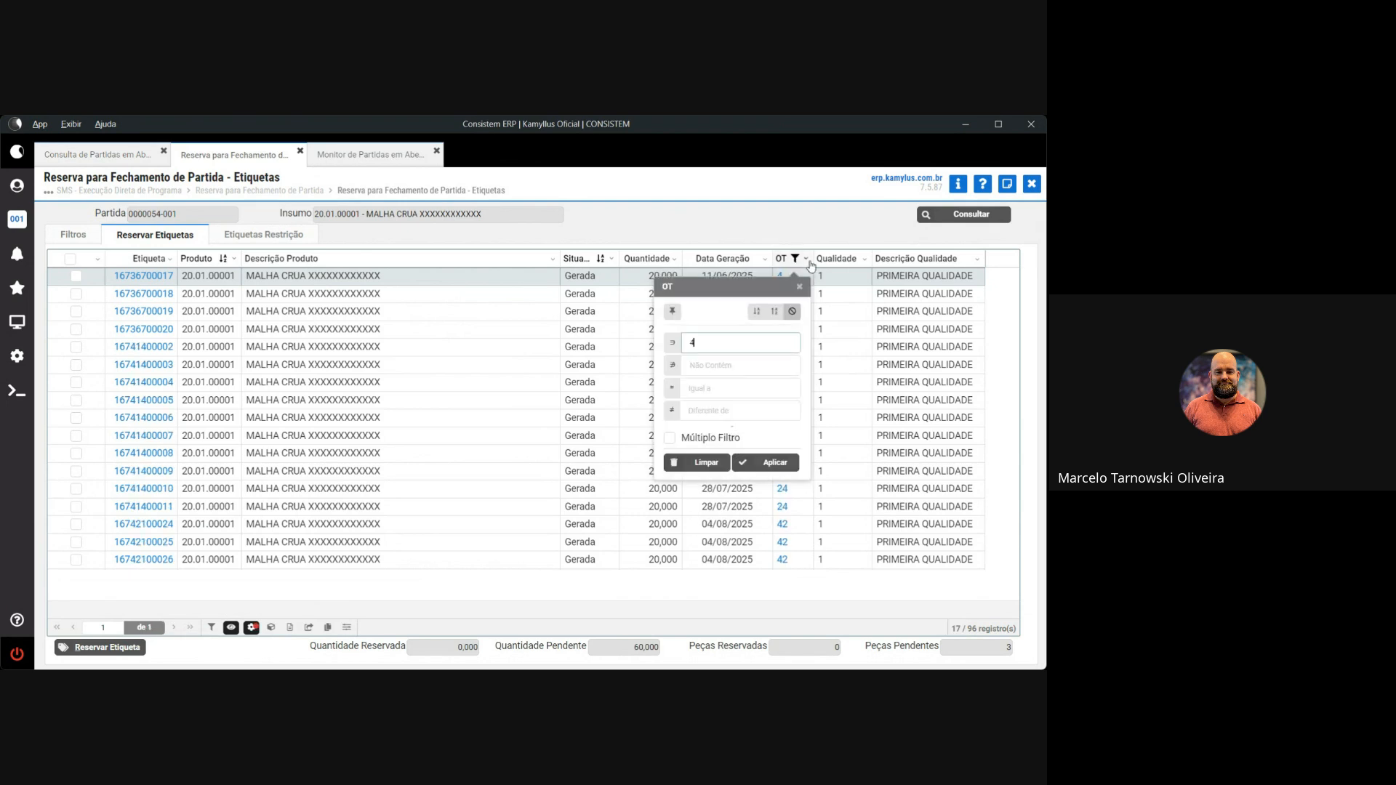
key("BackSpace")
left_click(702, 389)
type("4")
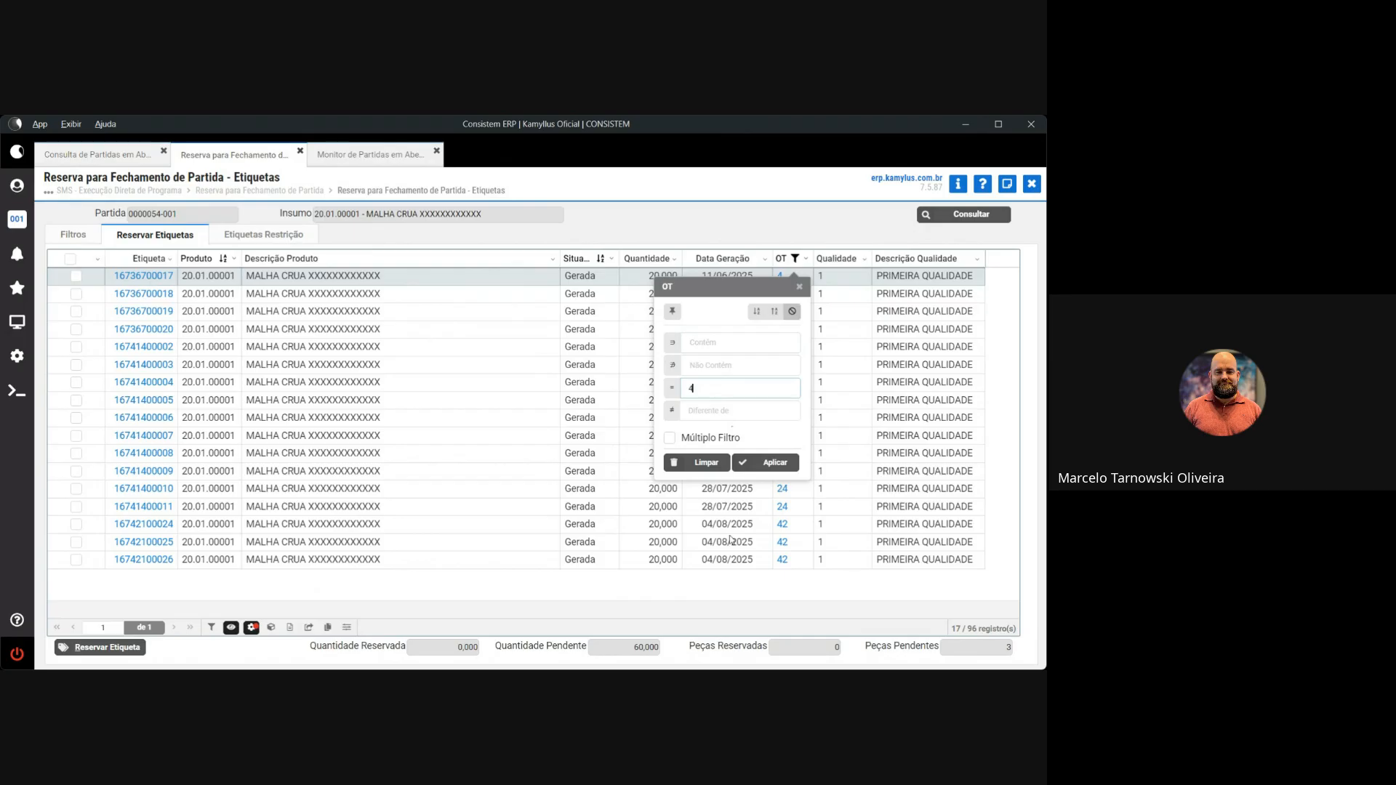
left_click(765, 462)
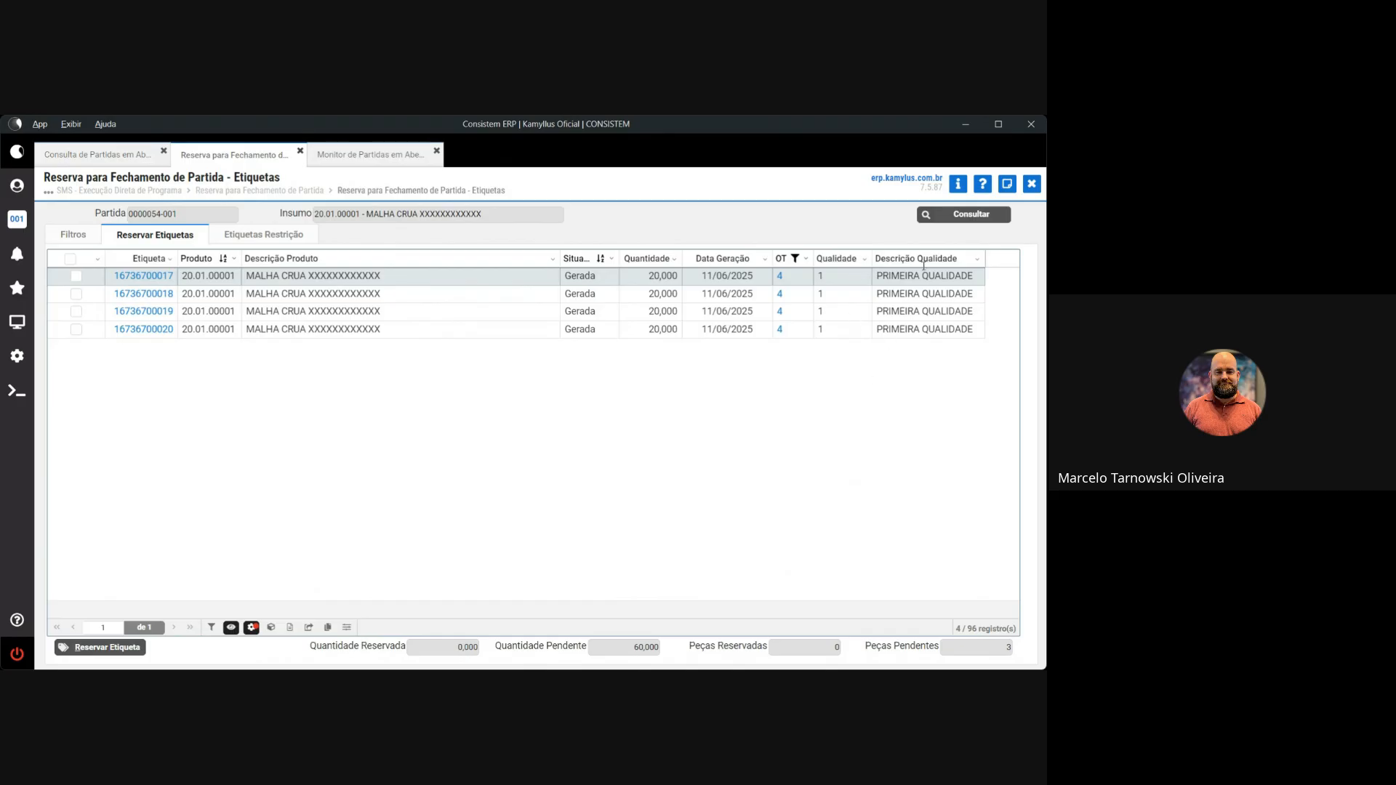
left_click(805, 260)
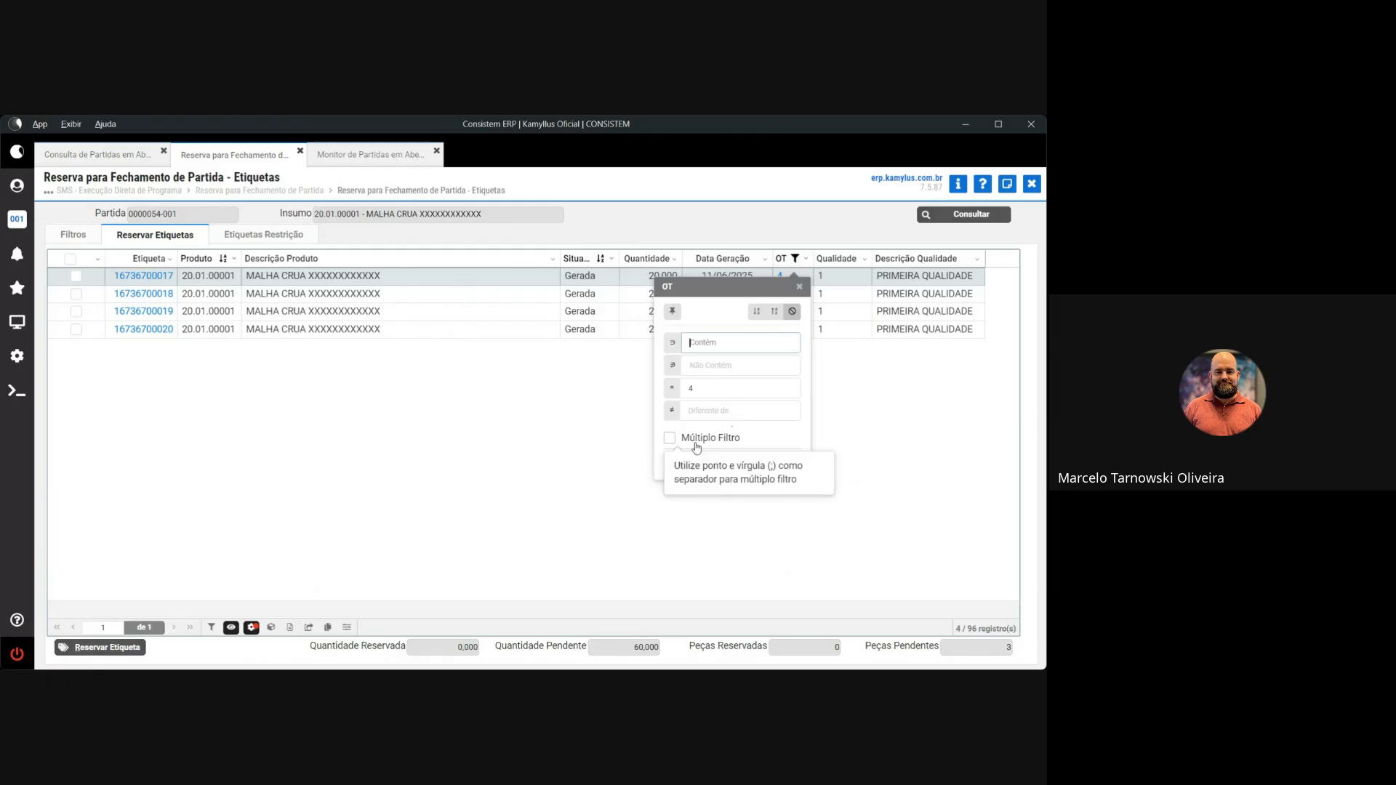
left_click(694, 463)
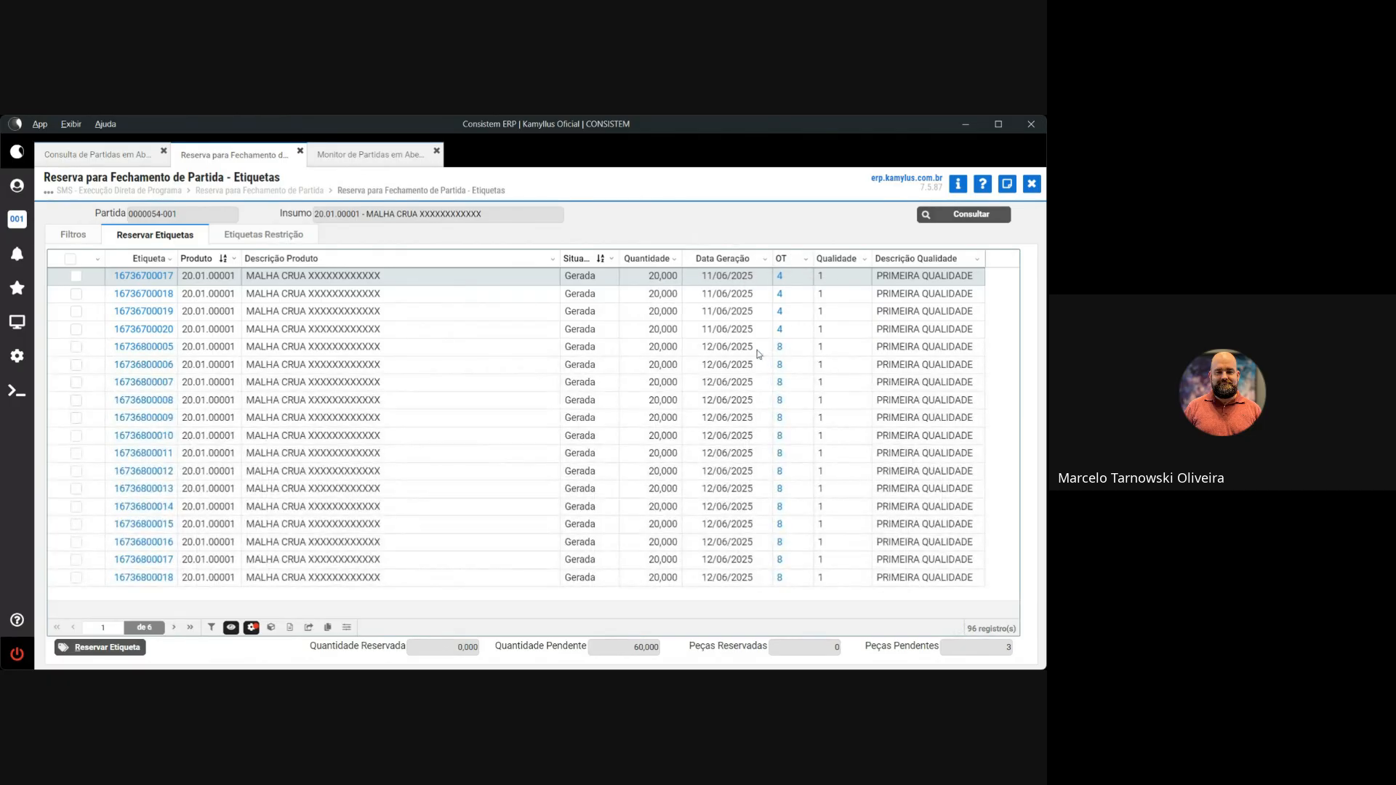
left_click(729, 329)
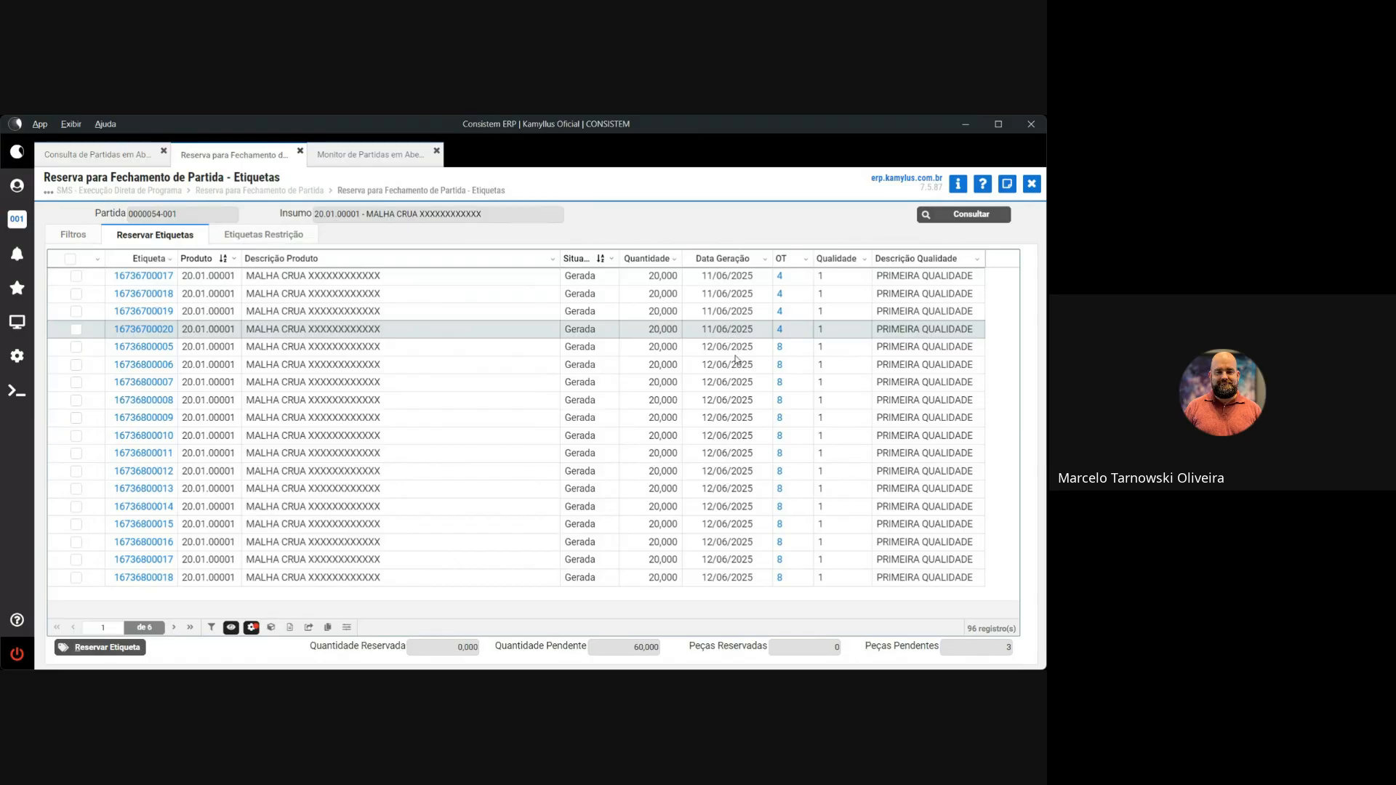
left_click(727, 346)
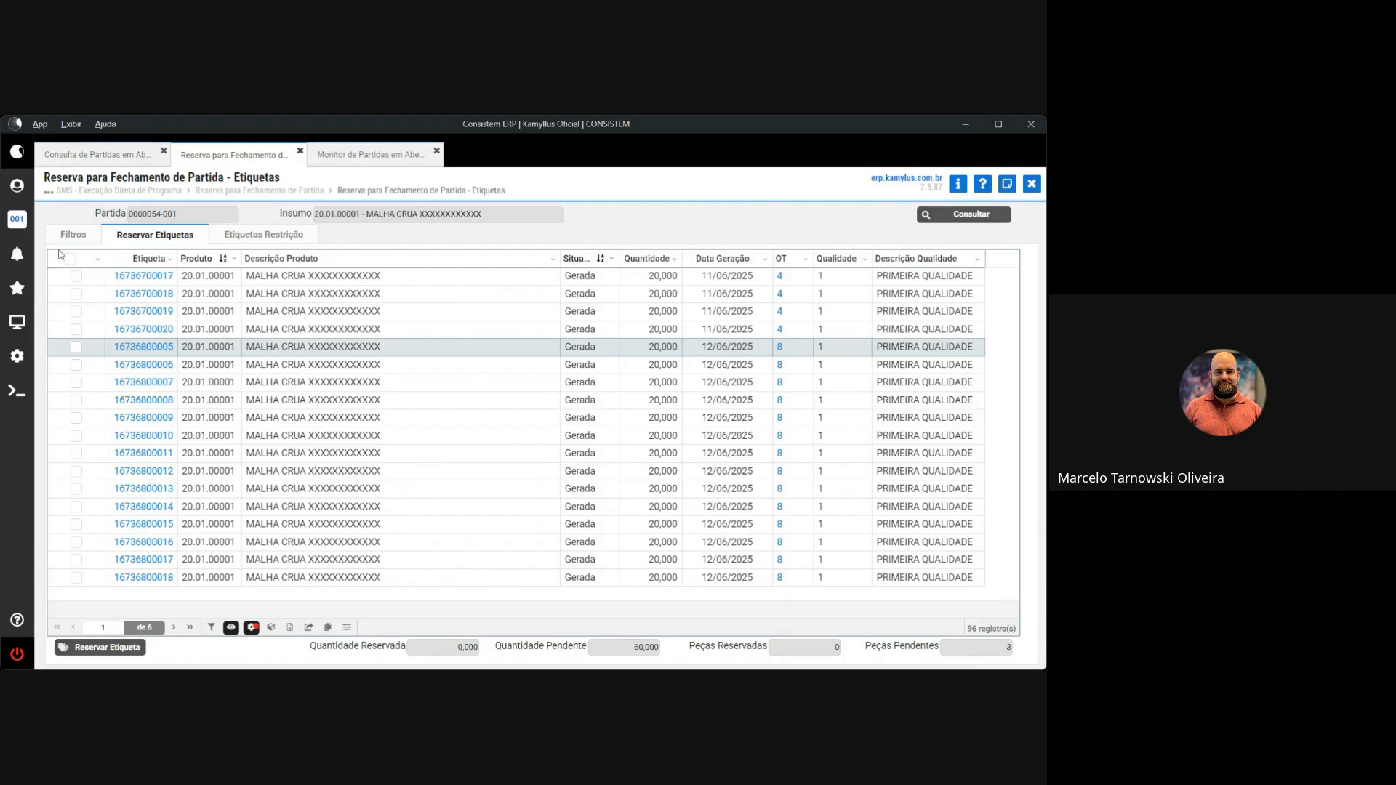
left_click(75, 276)
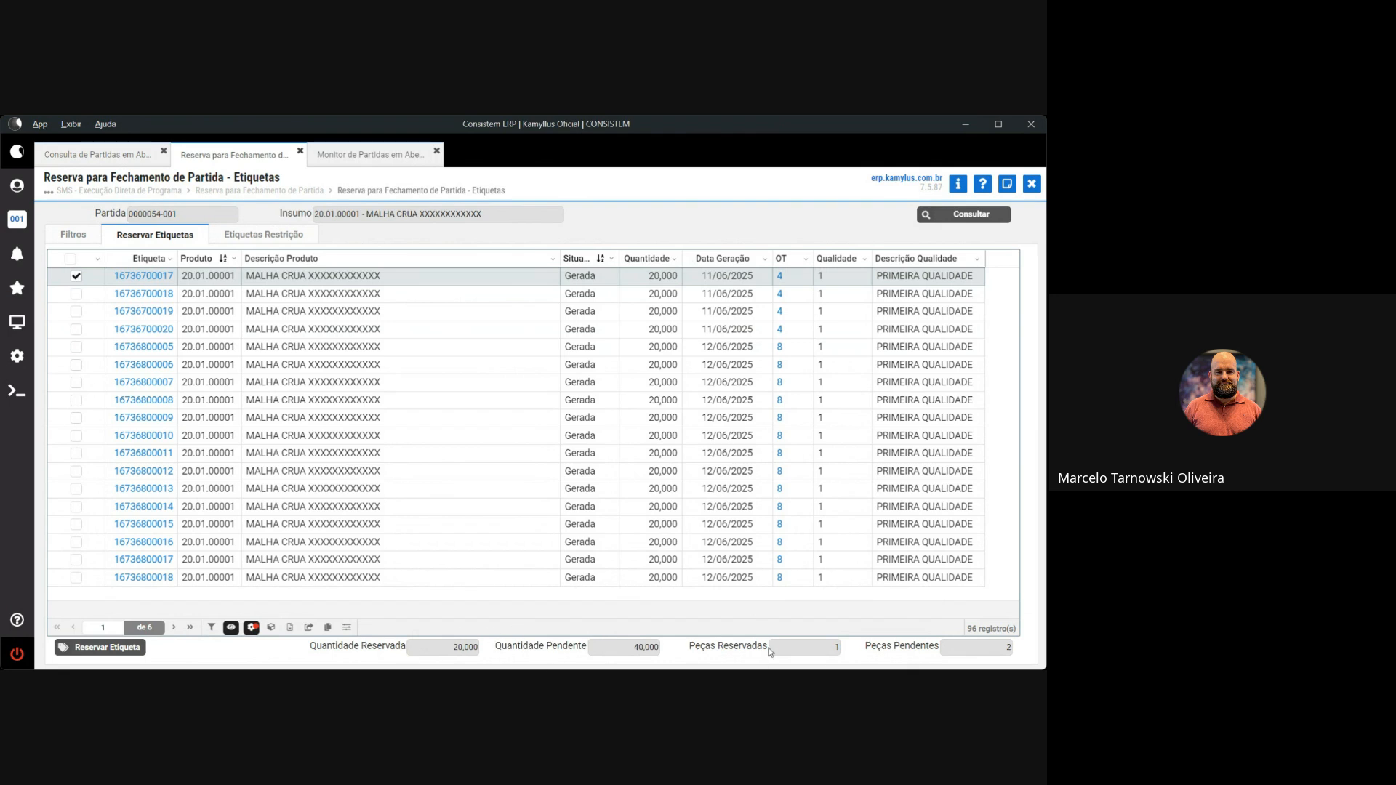
left_click(77, 295)
left_click(77, 312)
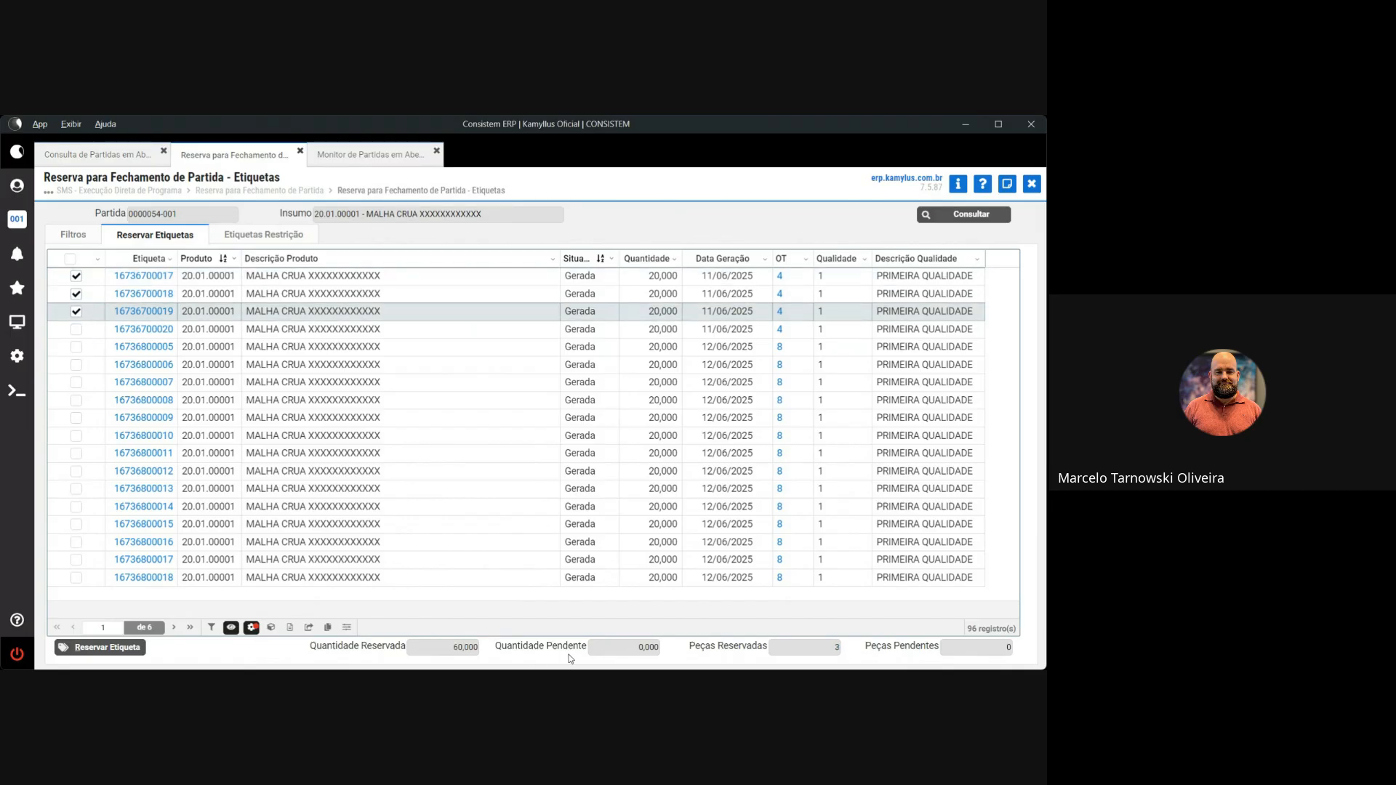
left_click(1032, 186)
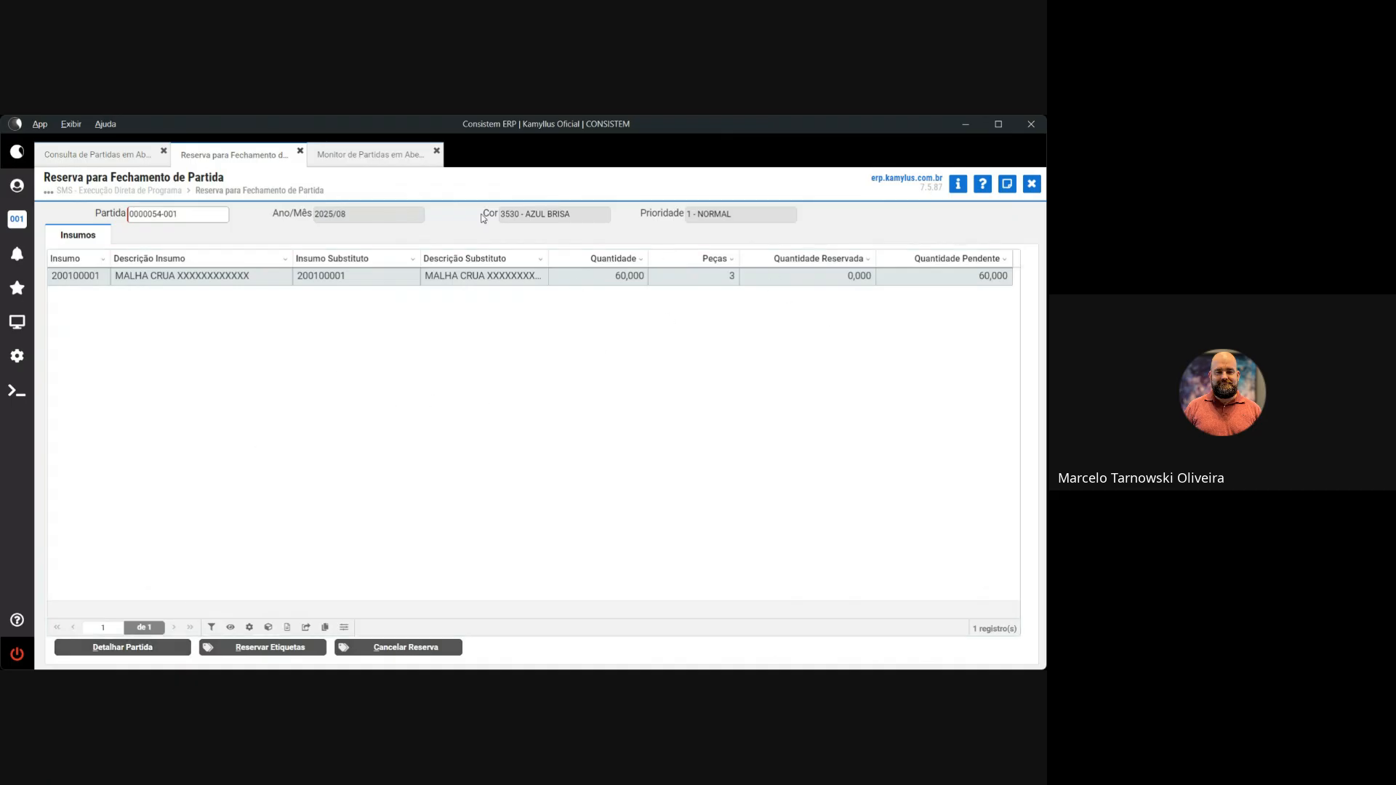
left_click(191, 216)
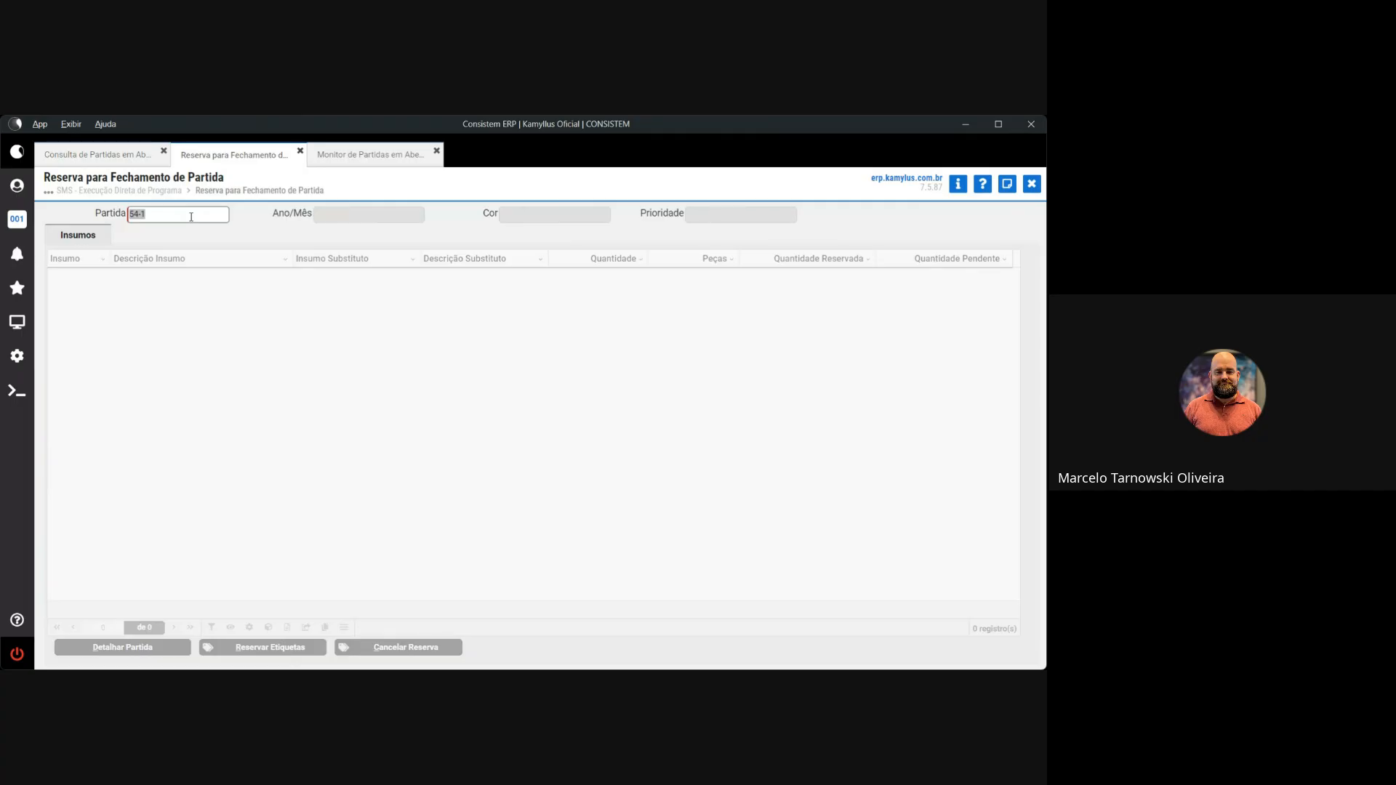
left_click(125, 151)
left_click(220, 156)
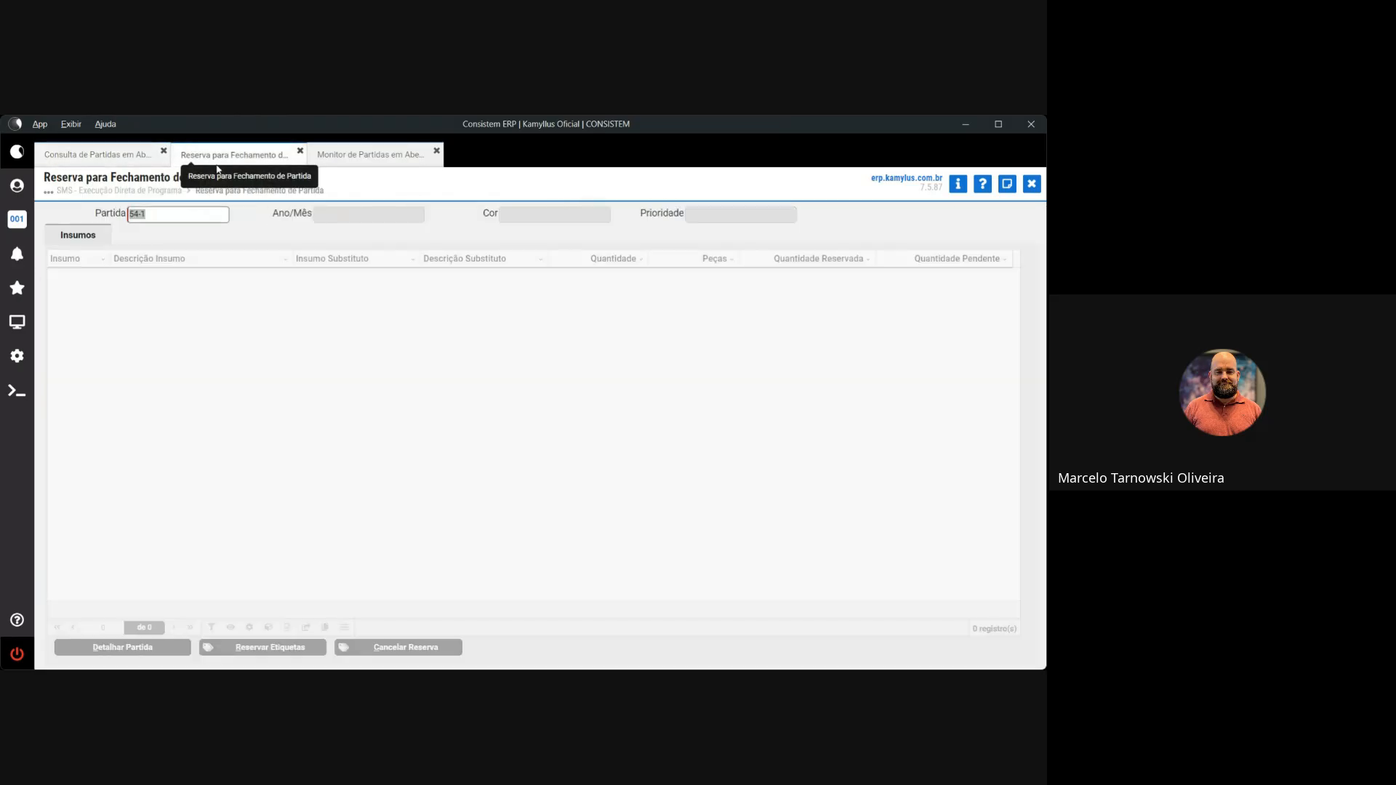
type("55")
key("Return")
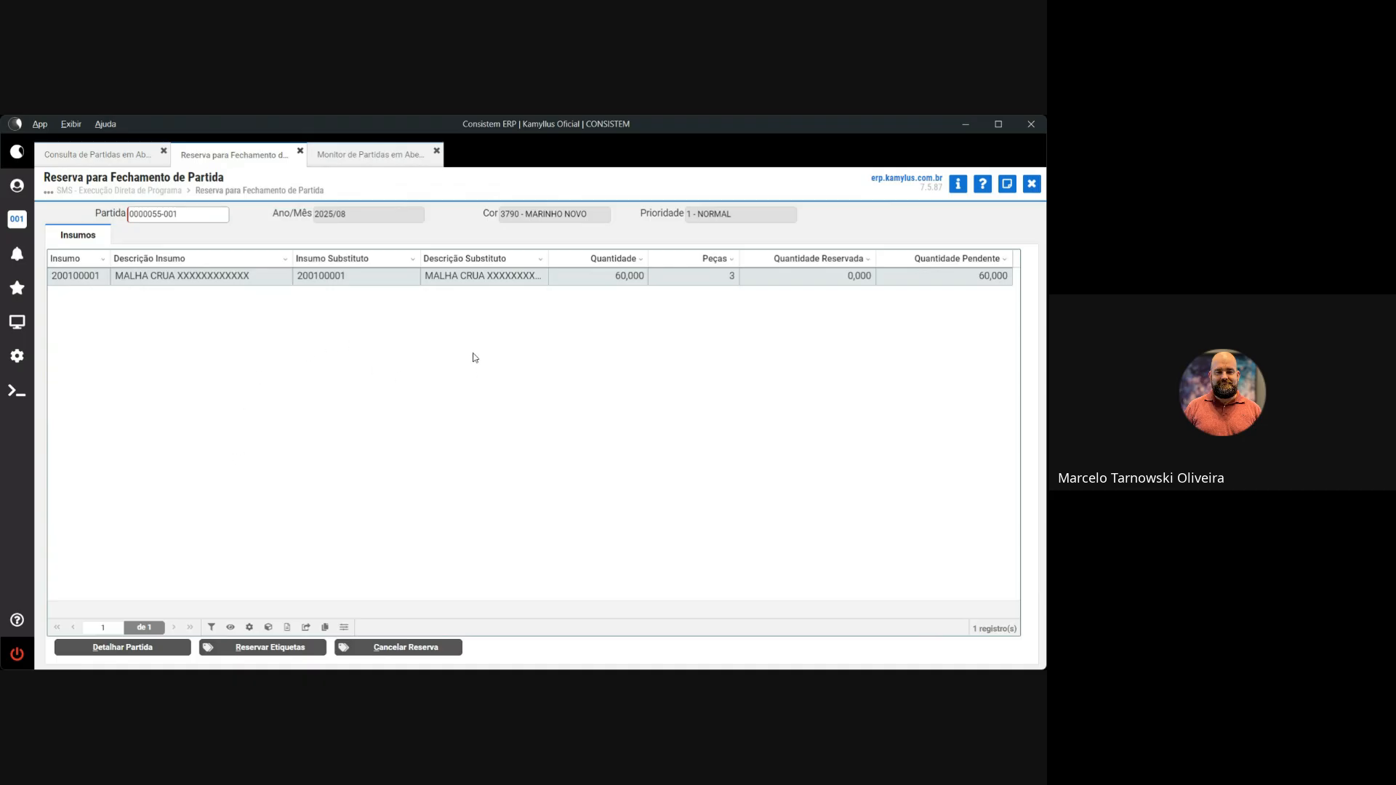
left_click(280, 648)
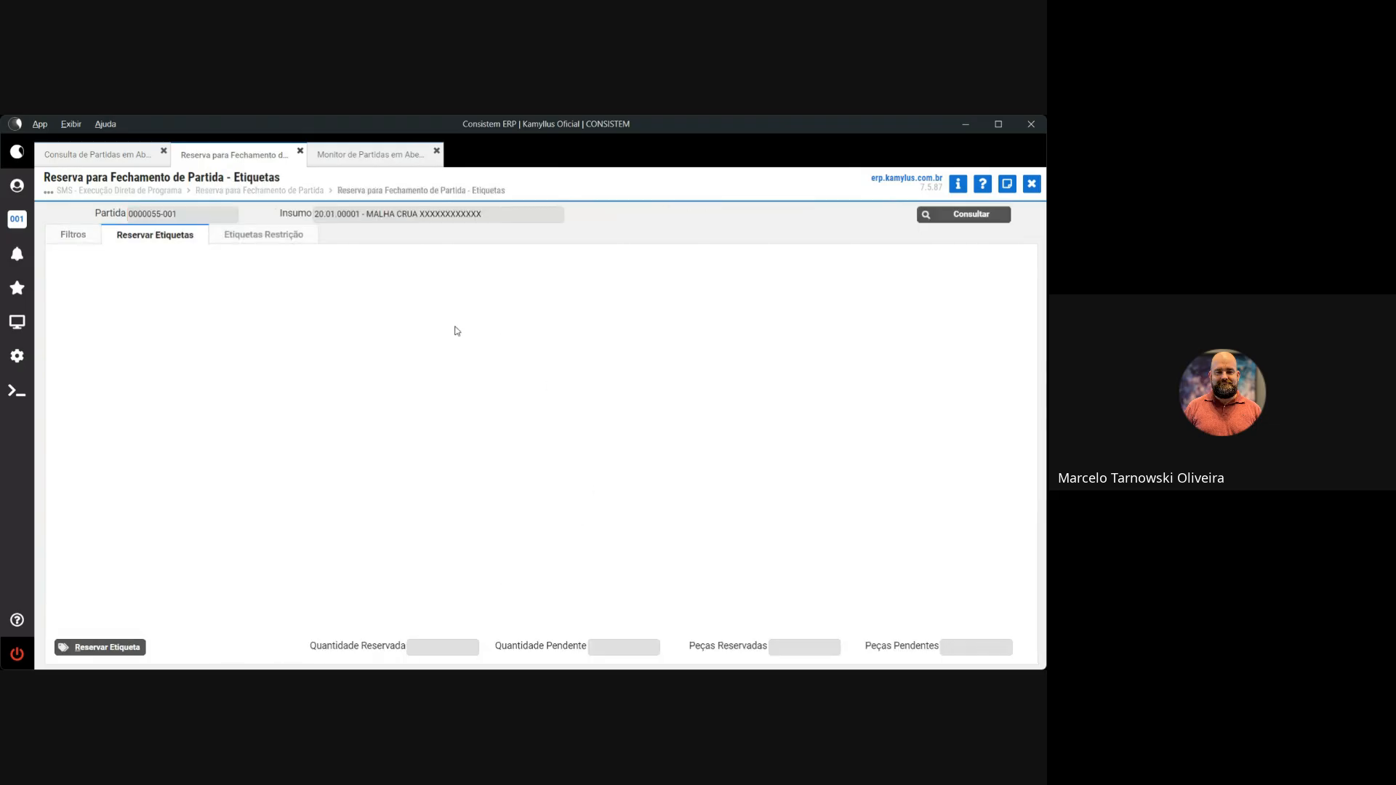
left_click(75, 383)
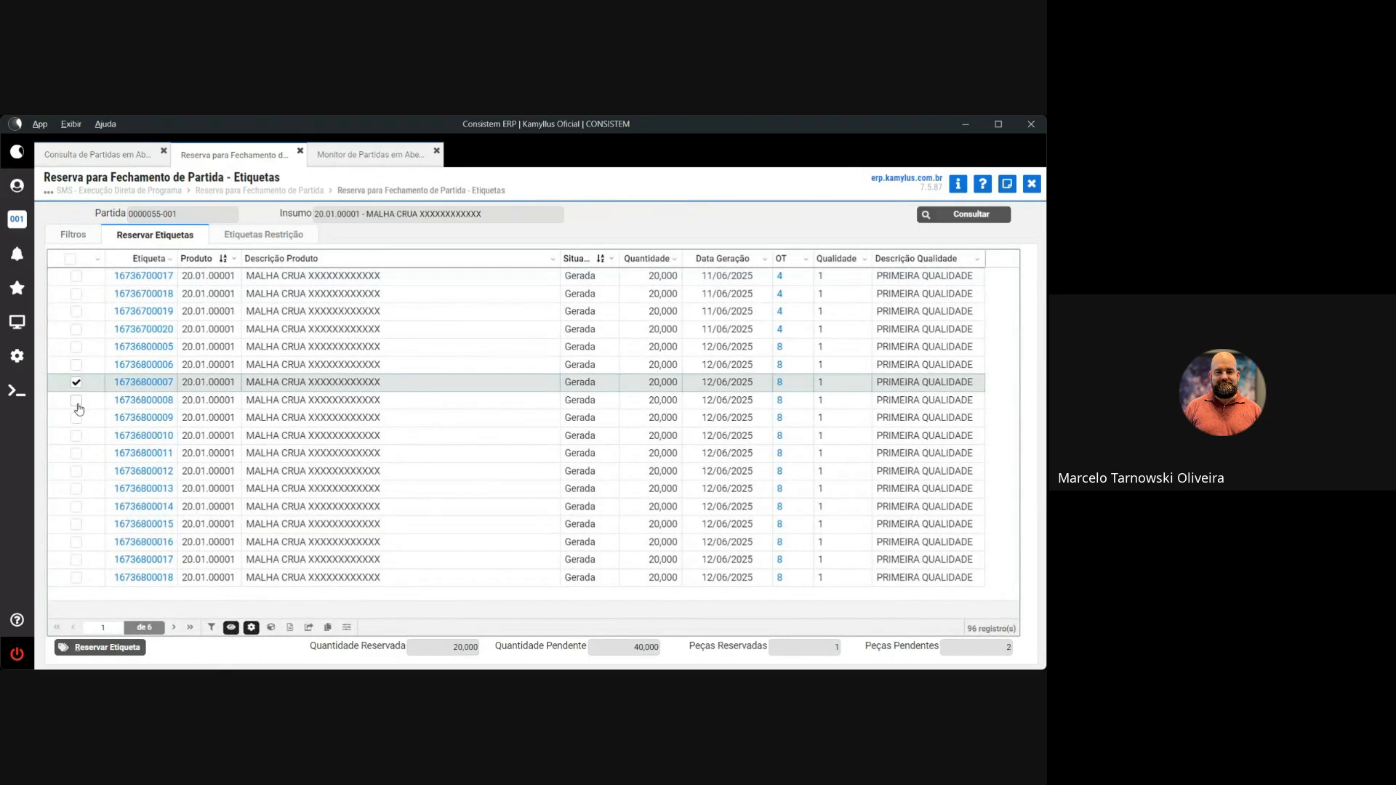
left_click(76, 418)
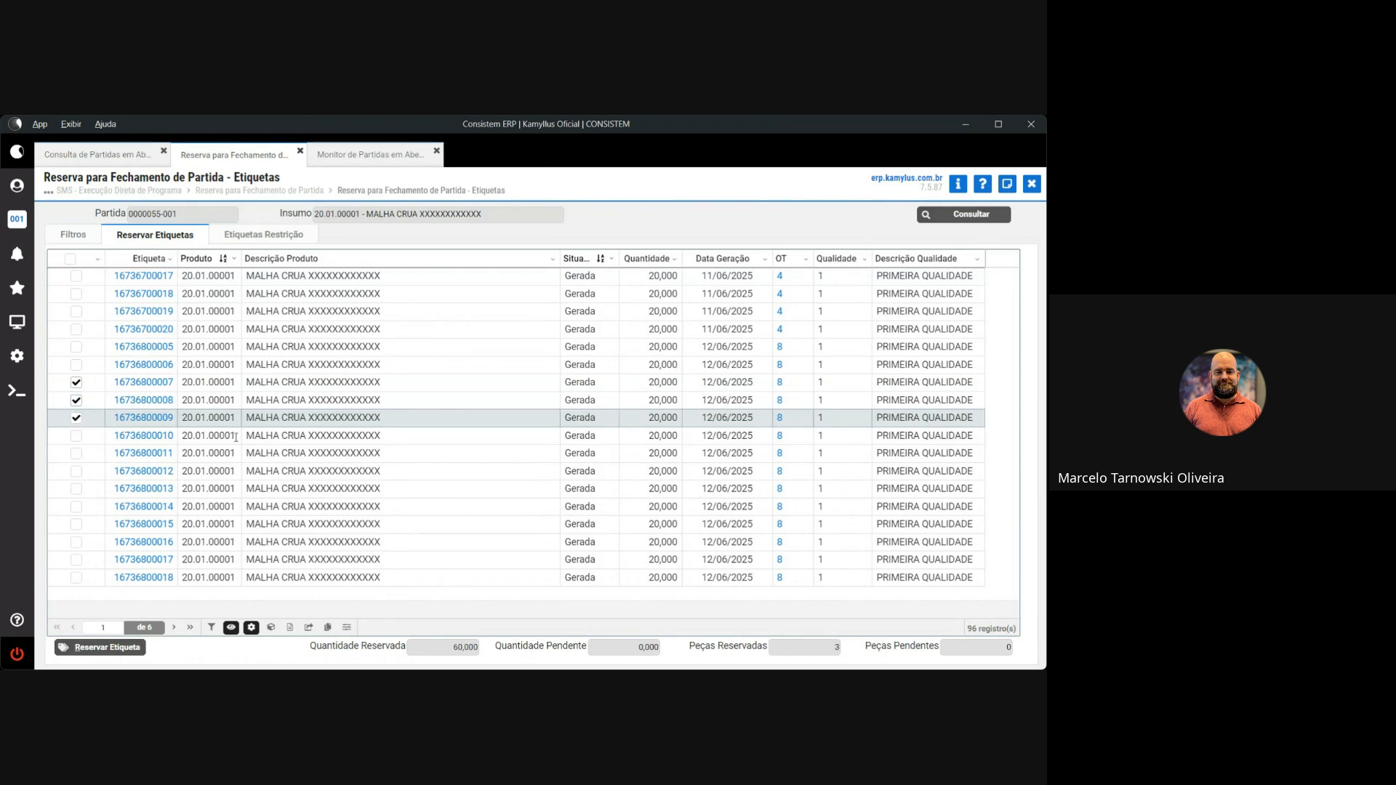
left_click(1031, 183)
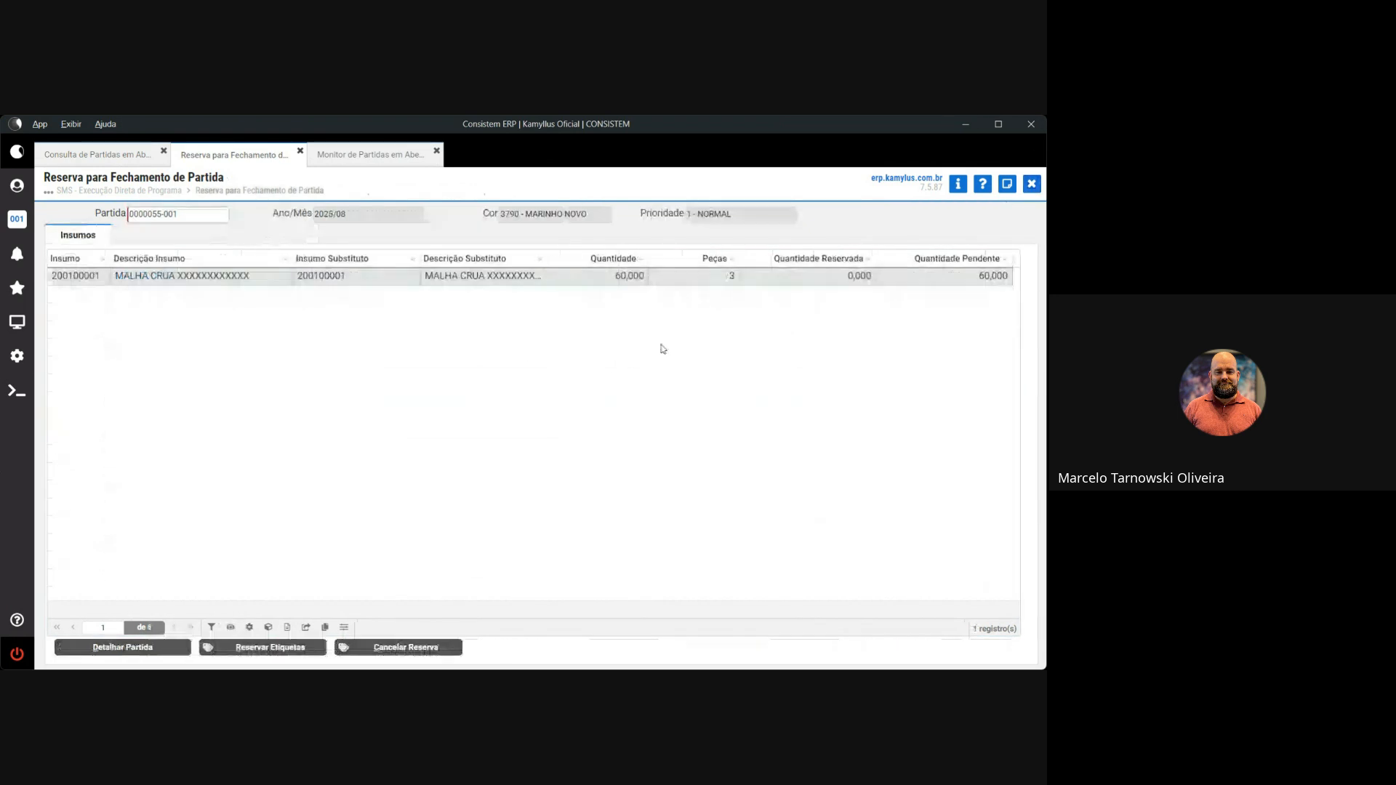
left_click(194, 215)
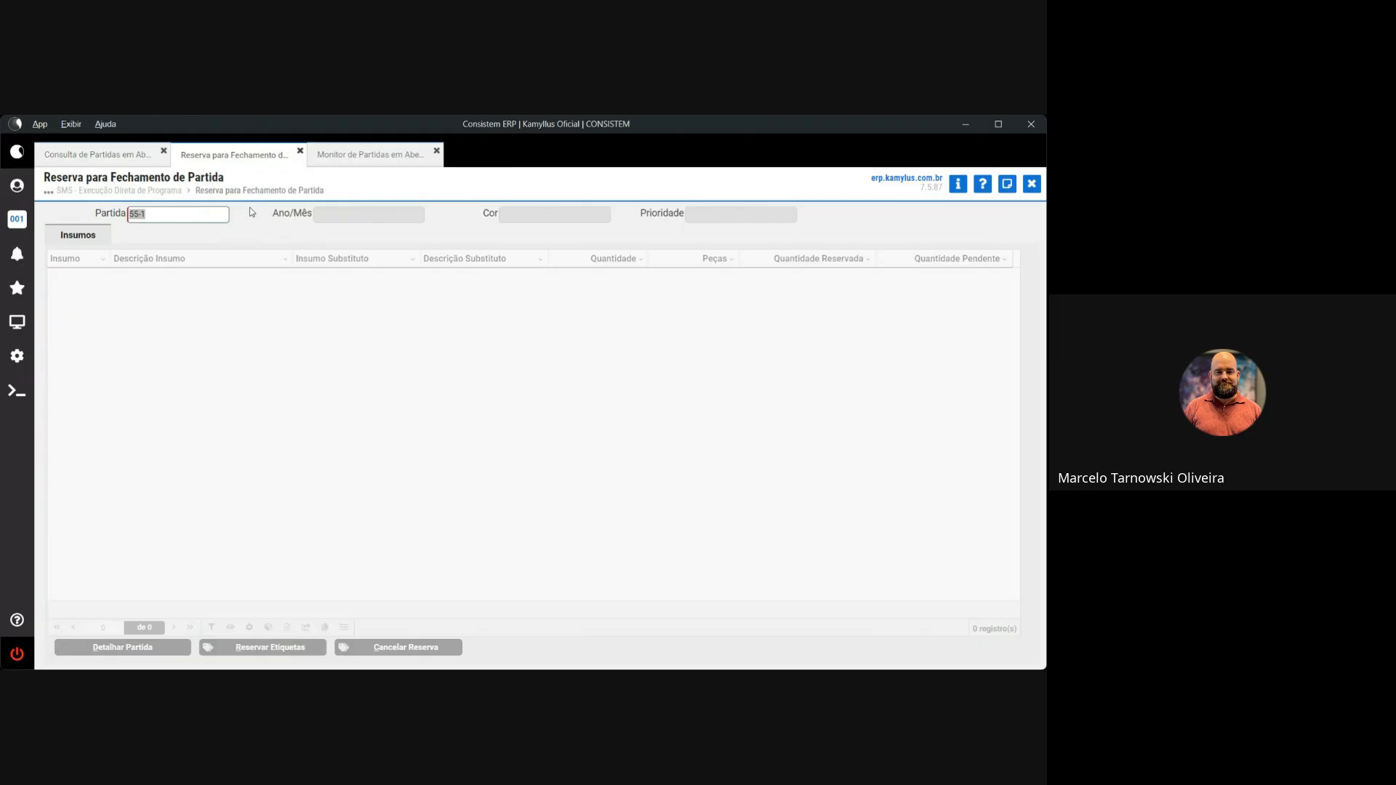
left_click(958, 183)
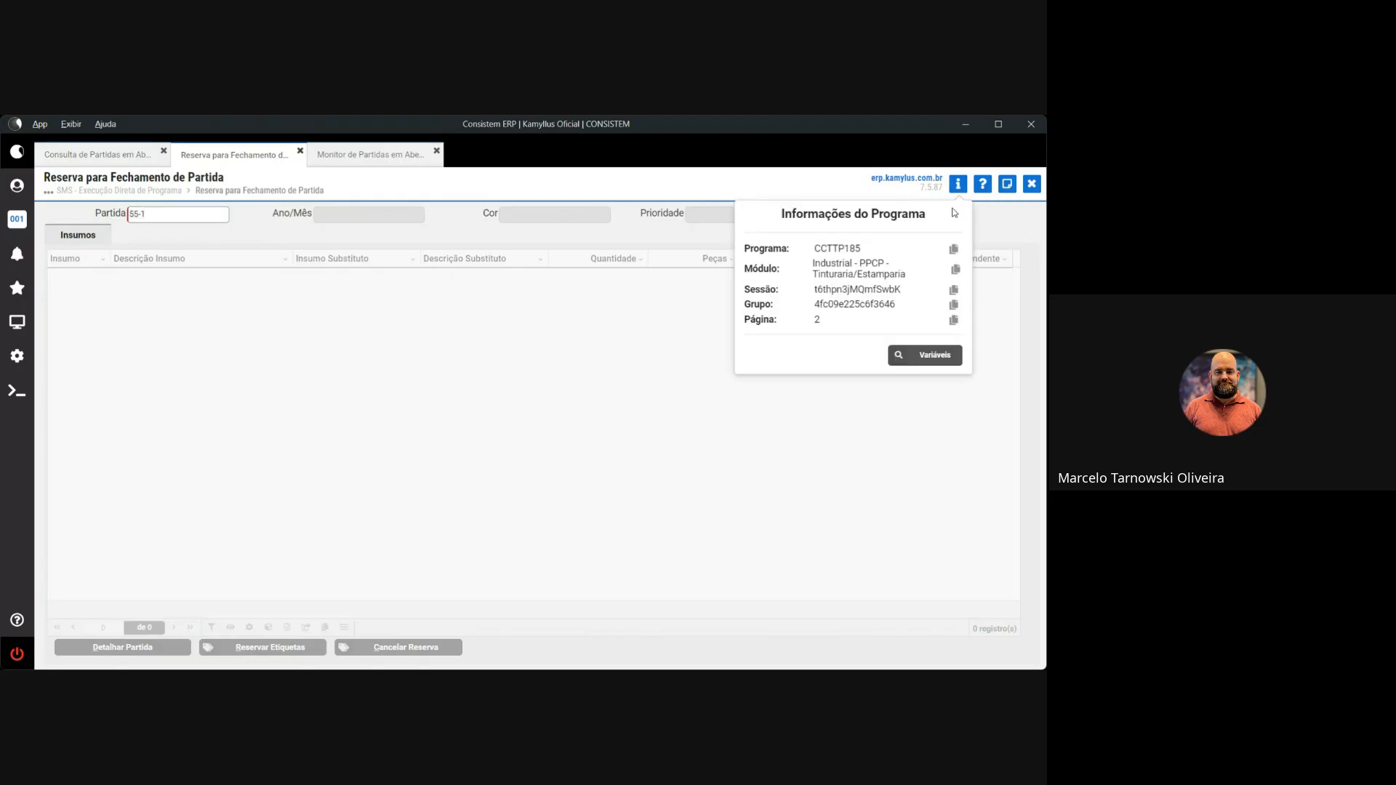
left_click(367, 155)
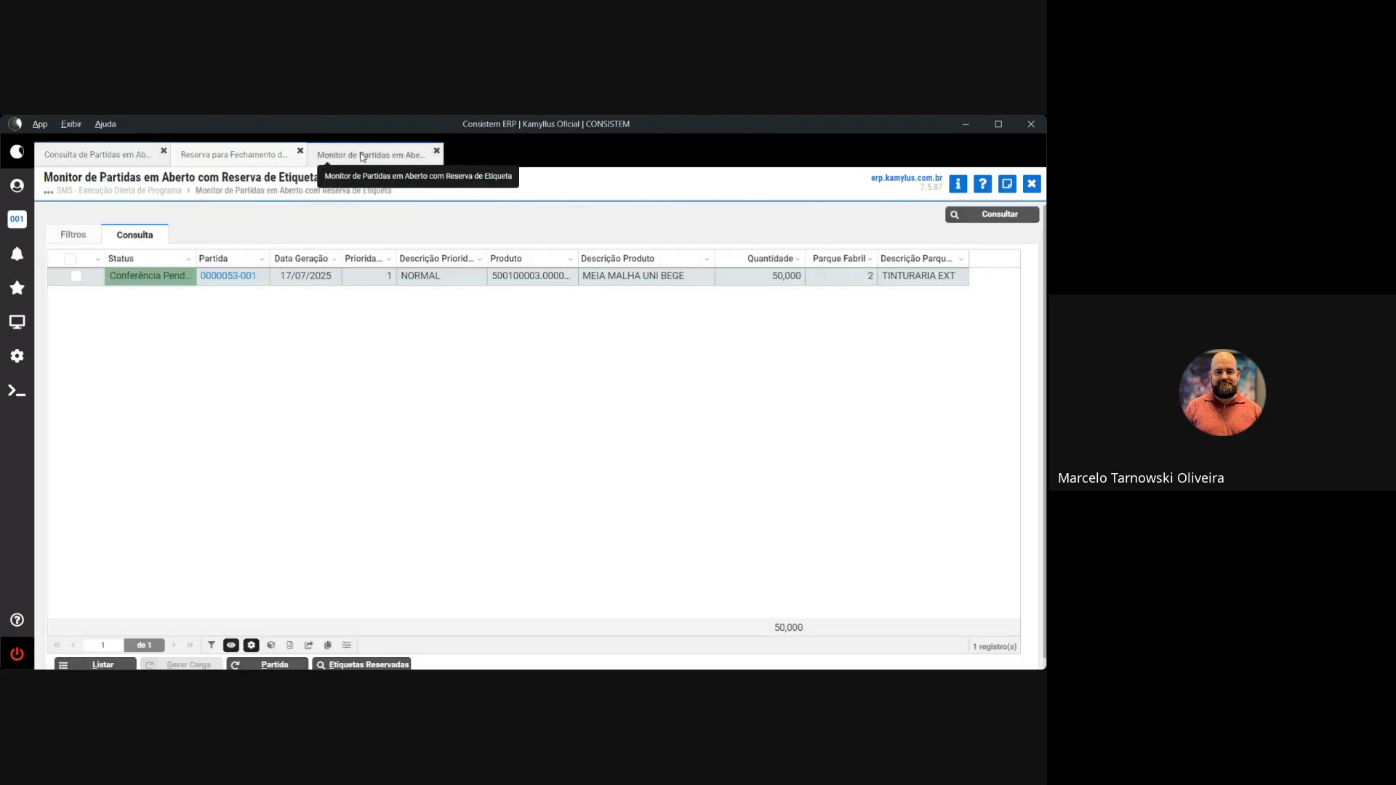
left_click(957, 183)
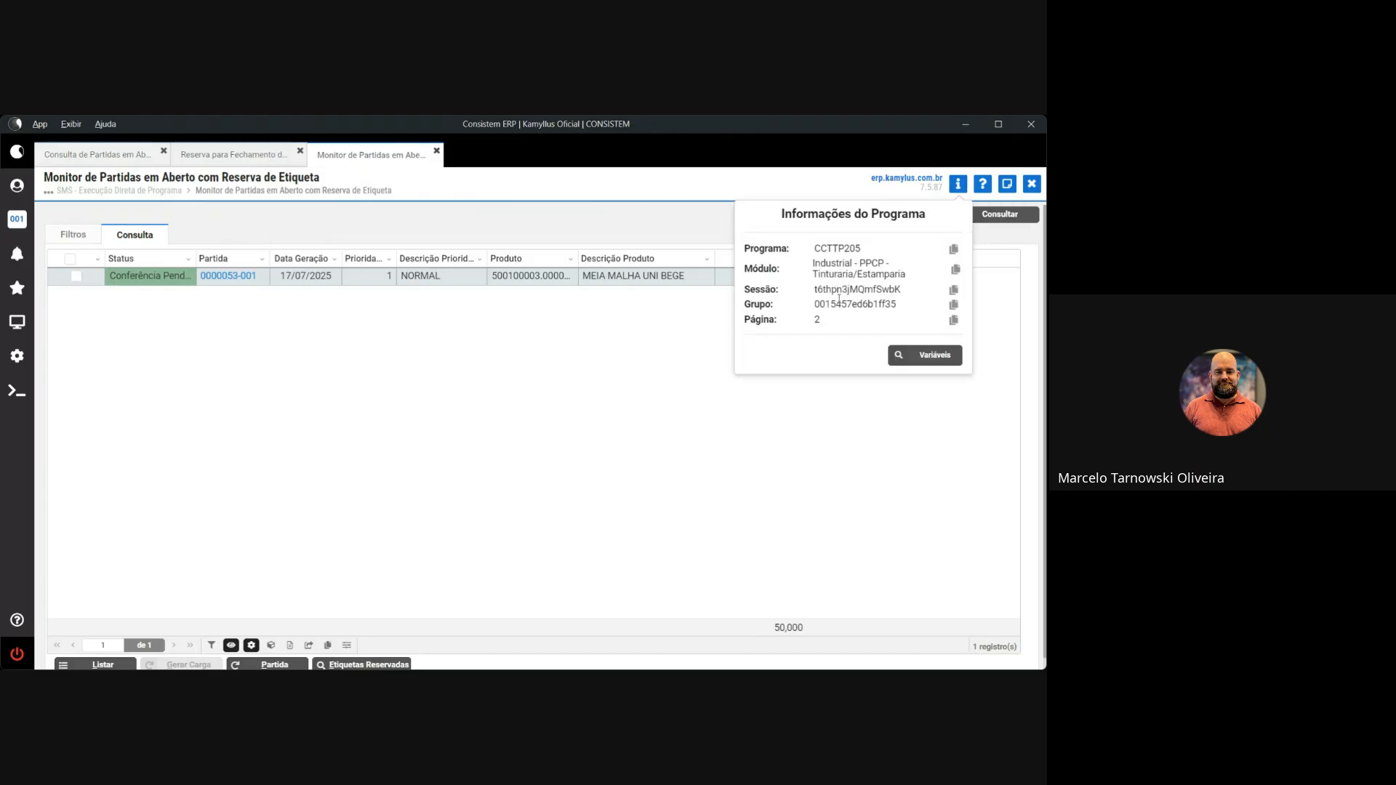
left_click(509, 412)
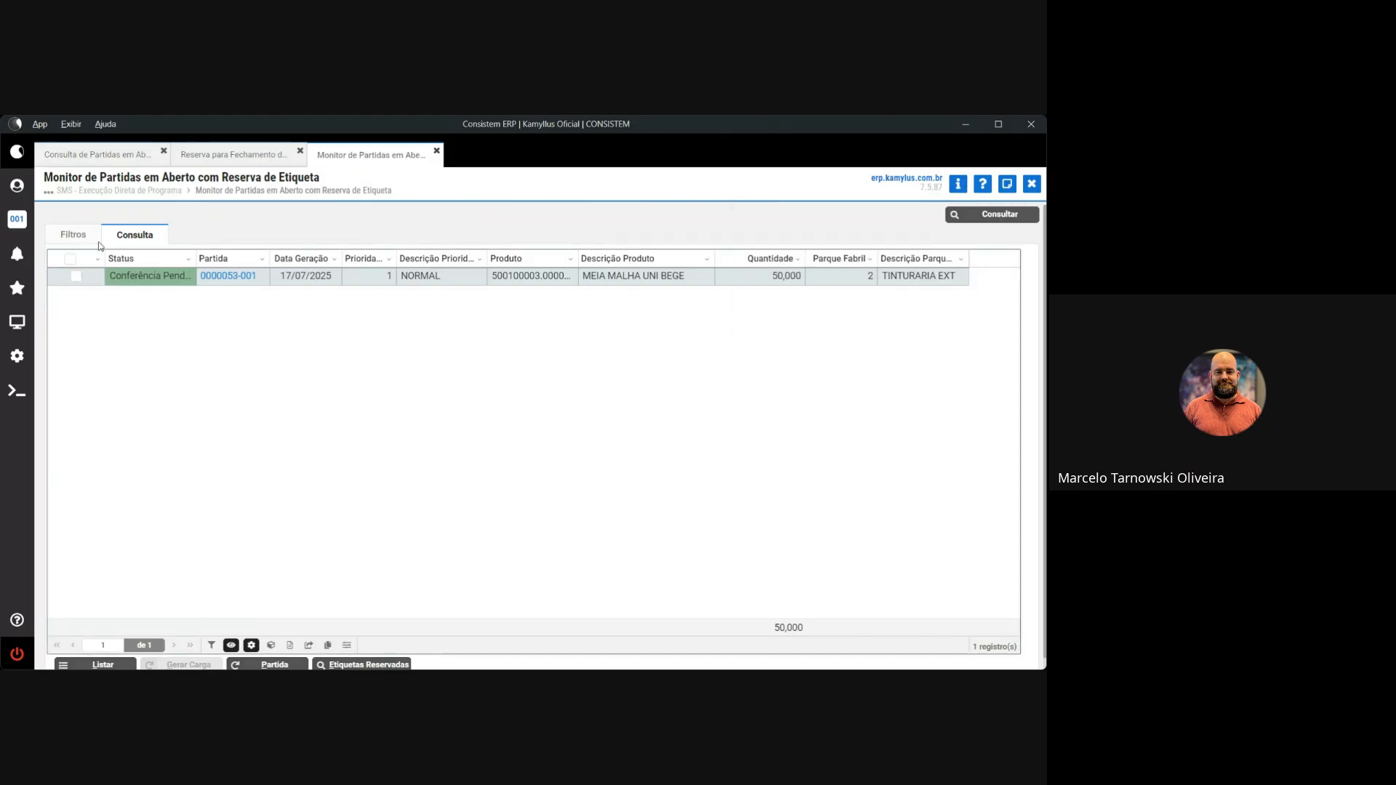
left_click(76, 235)
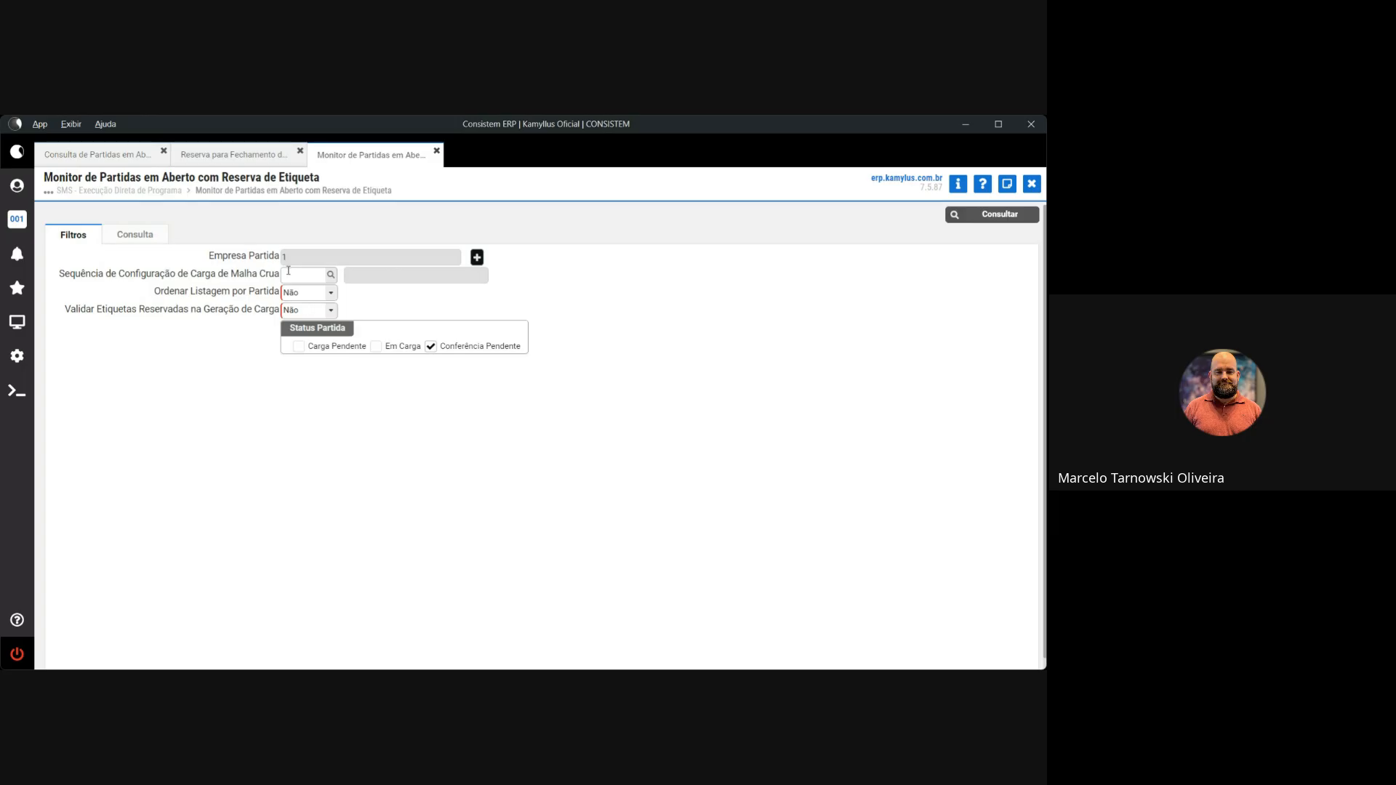
scroll(378, 378, "down", 1)
left_click(136, 222)
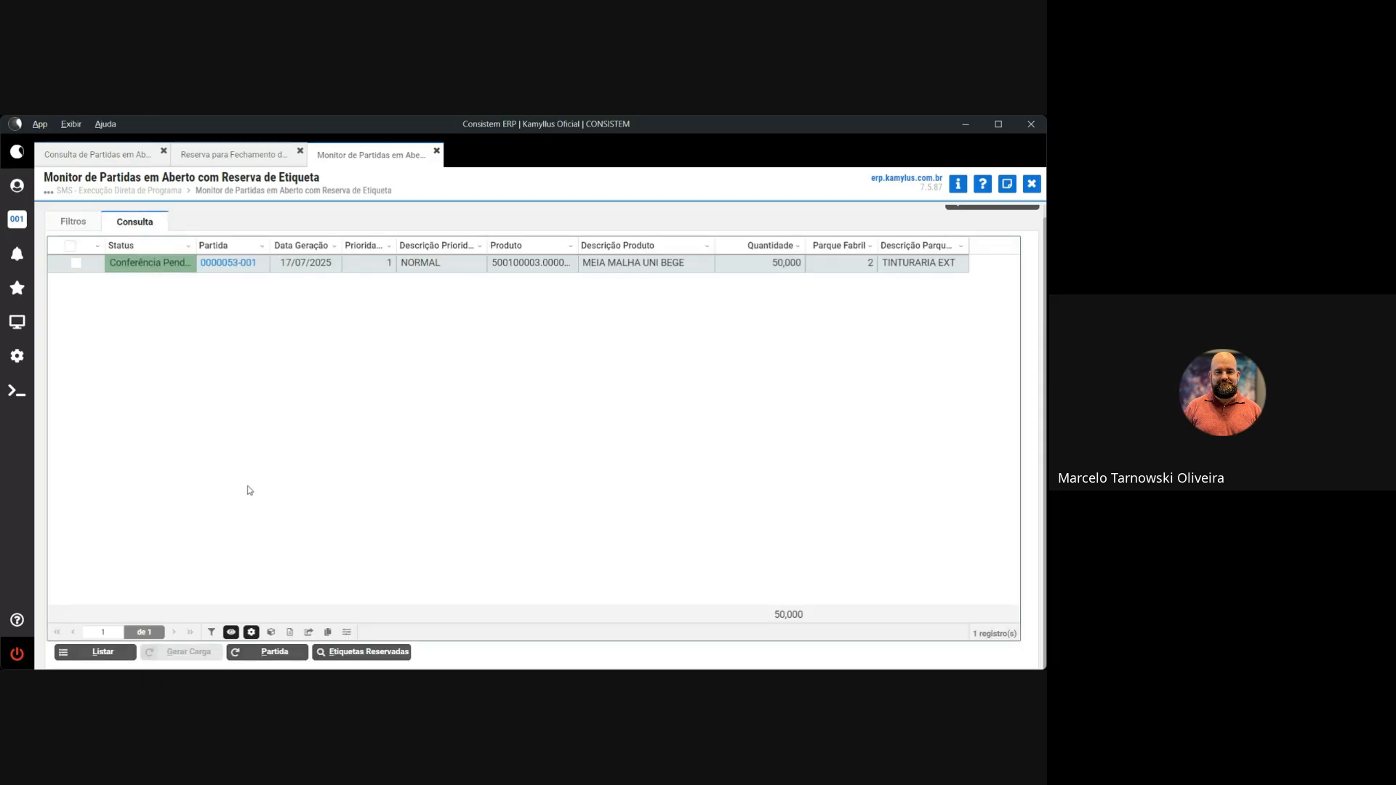
scroll(945, 205, "up", 1)
left_click(981, 215)
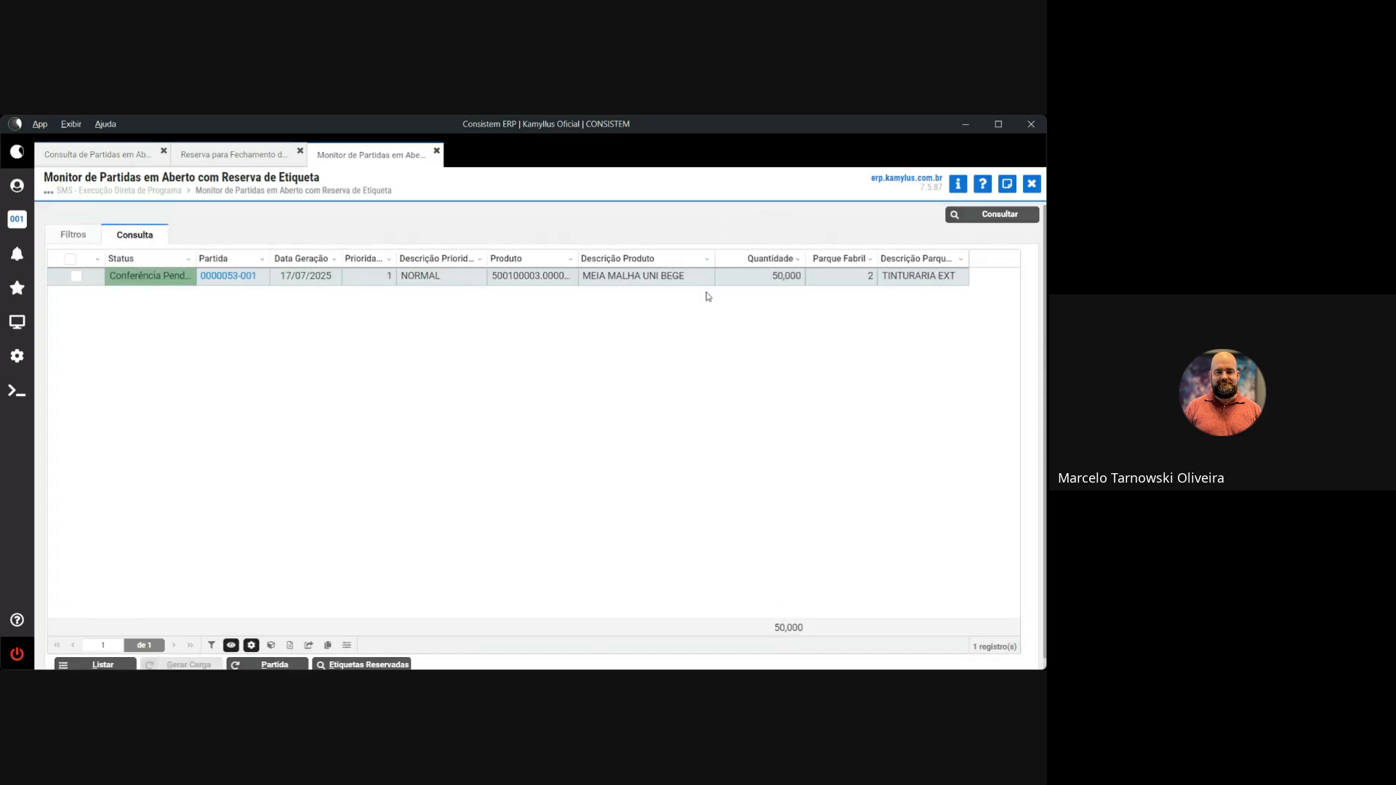
left_click(1032, 183)
left_click(549, 267)
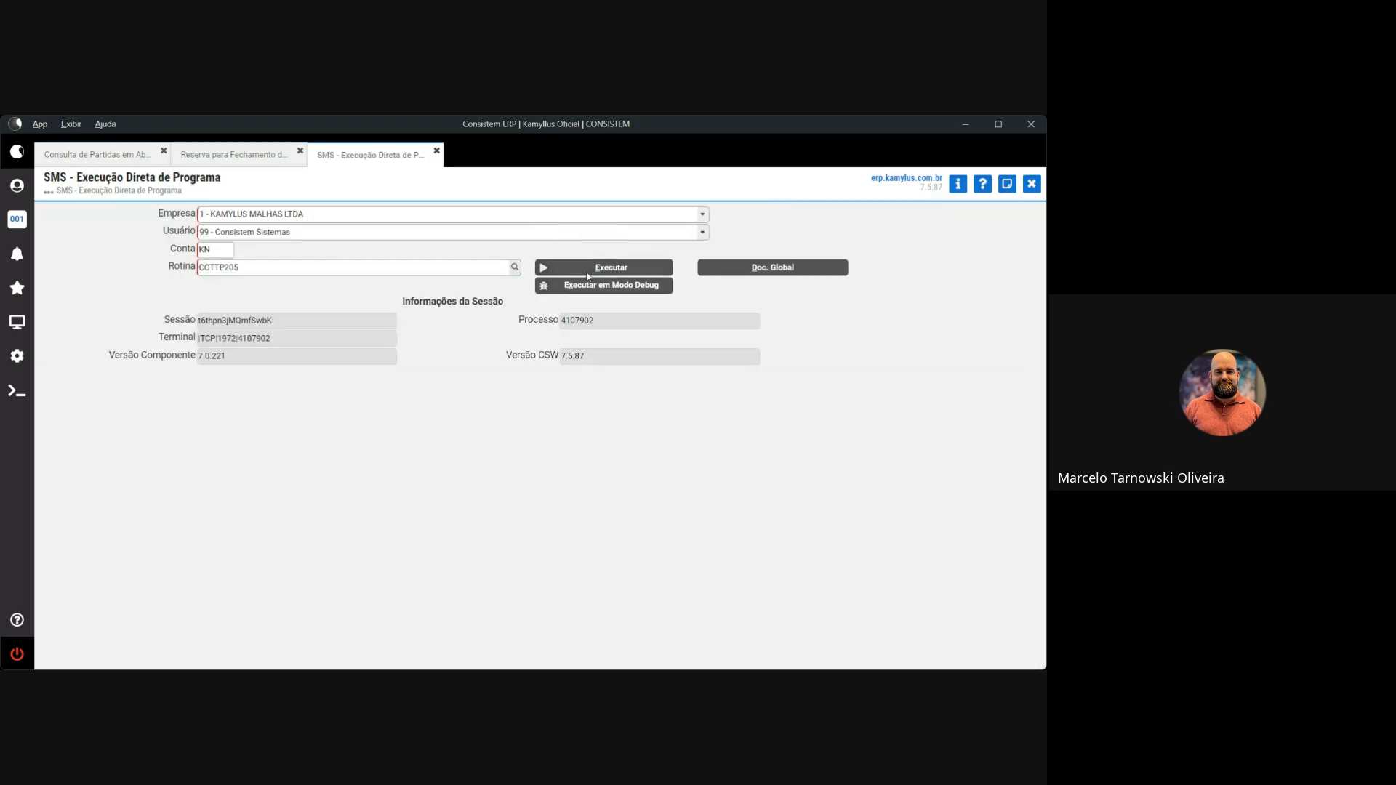
left_click(979, 216)
scroll(358, 358, "down", 1)
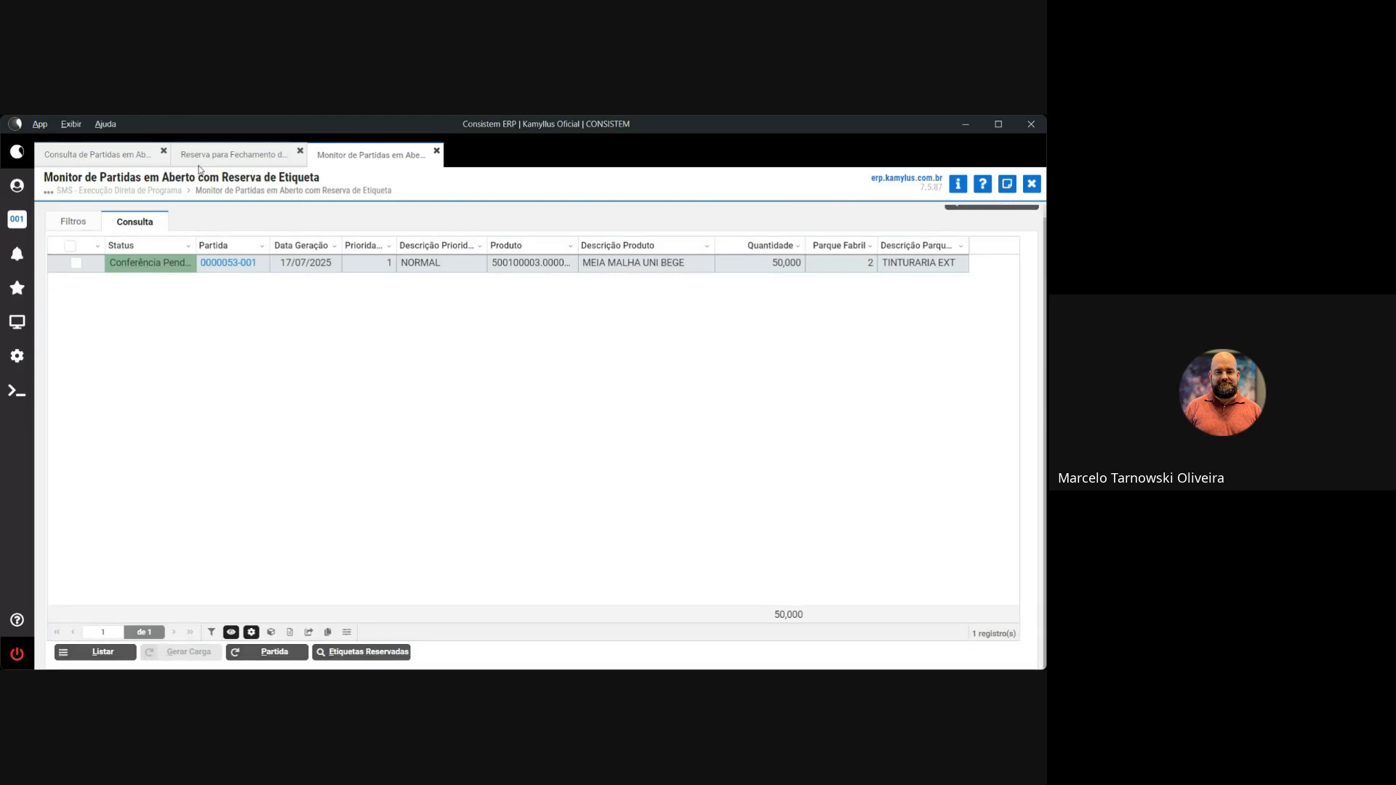
left_click(199, 165)
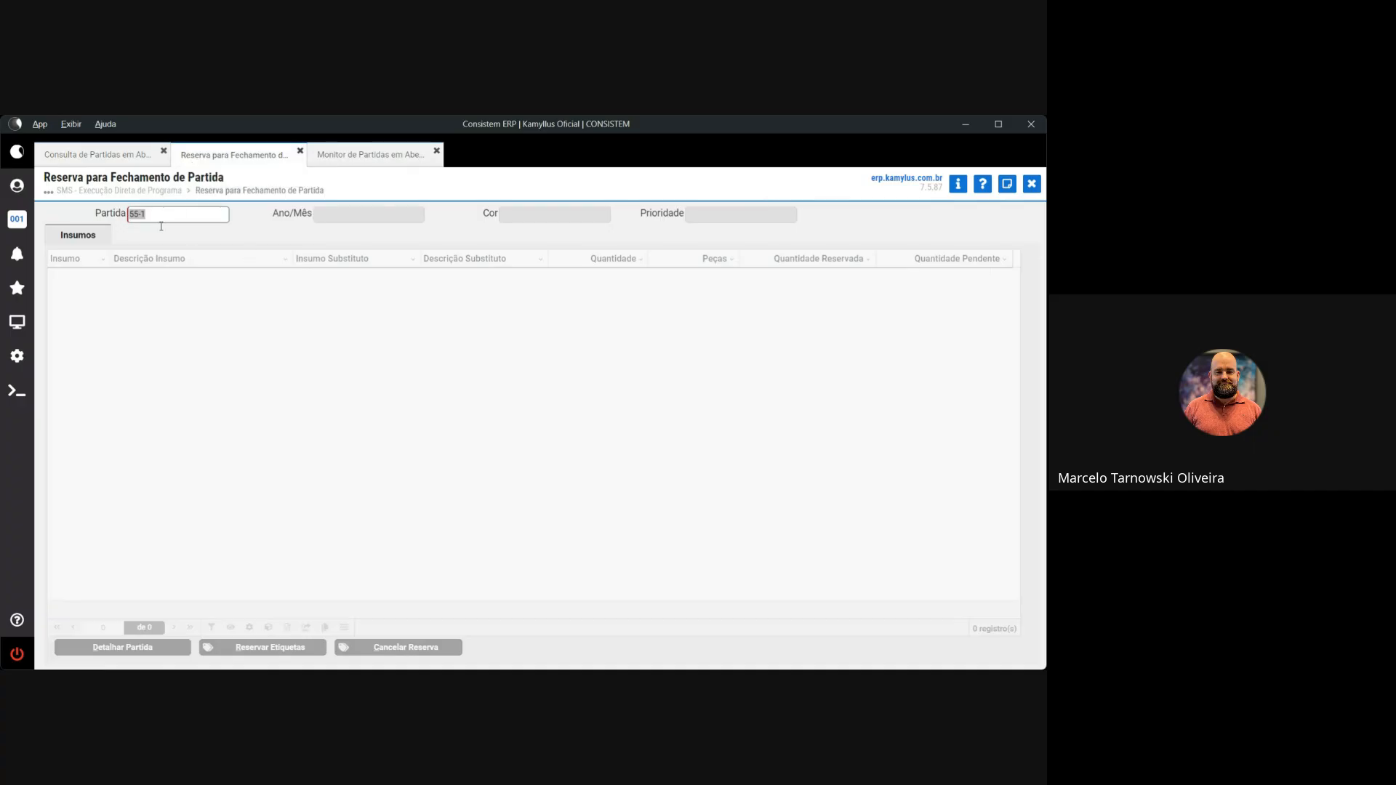
type("54")
key("Return")
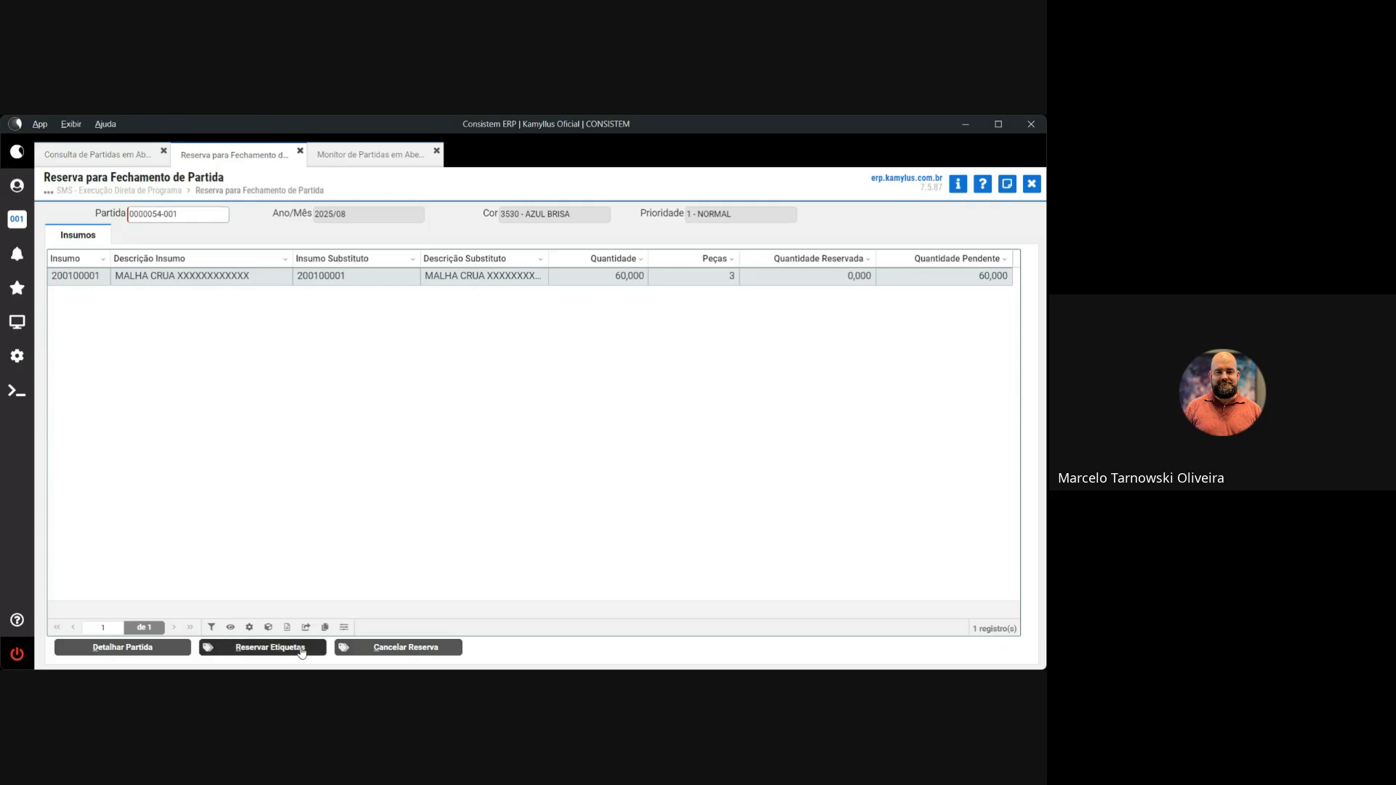
left_click(303, 649)
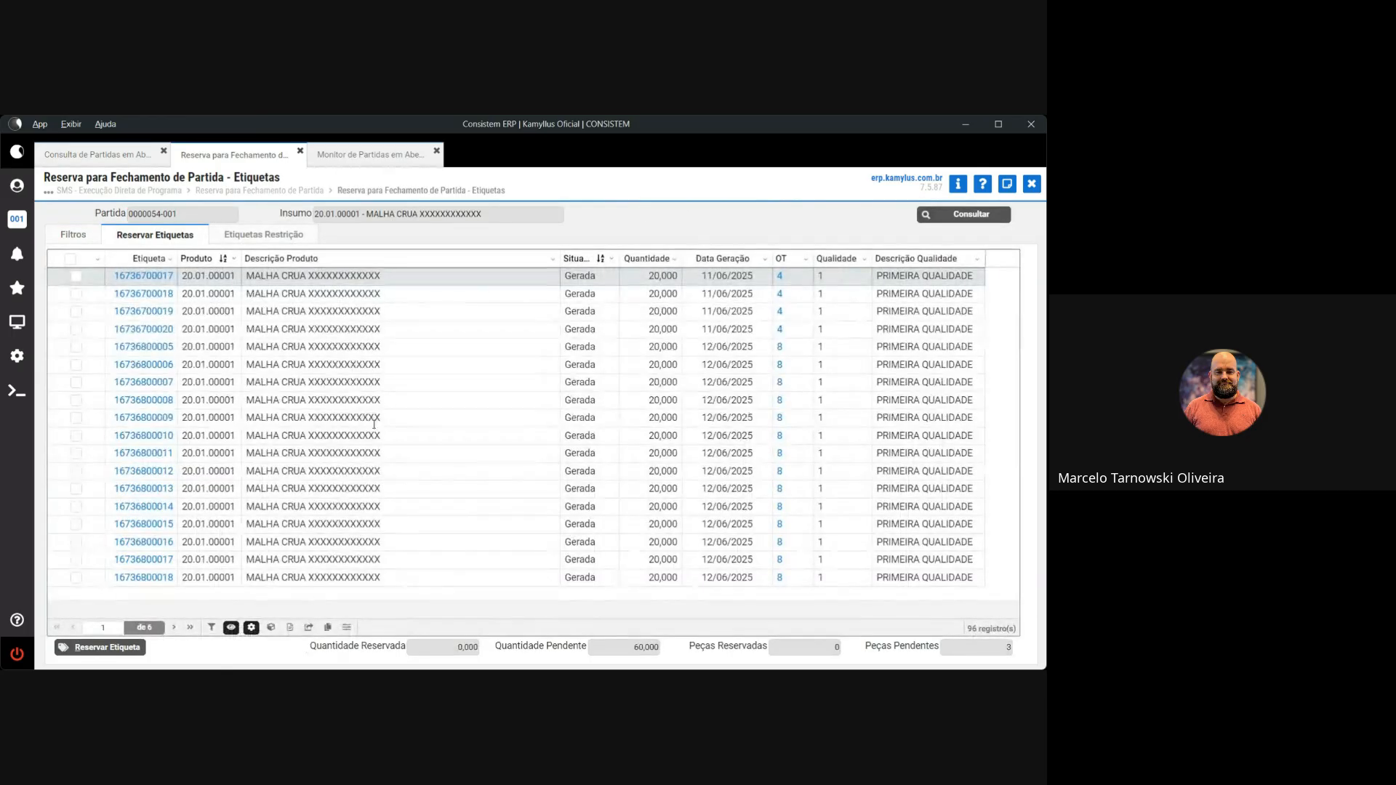
left_click(76, 293)
left_click(76, 311)
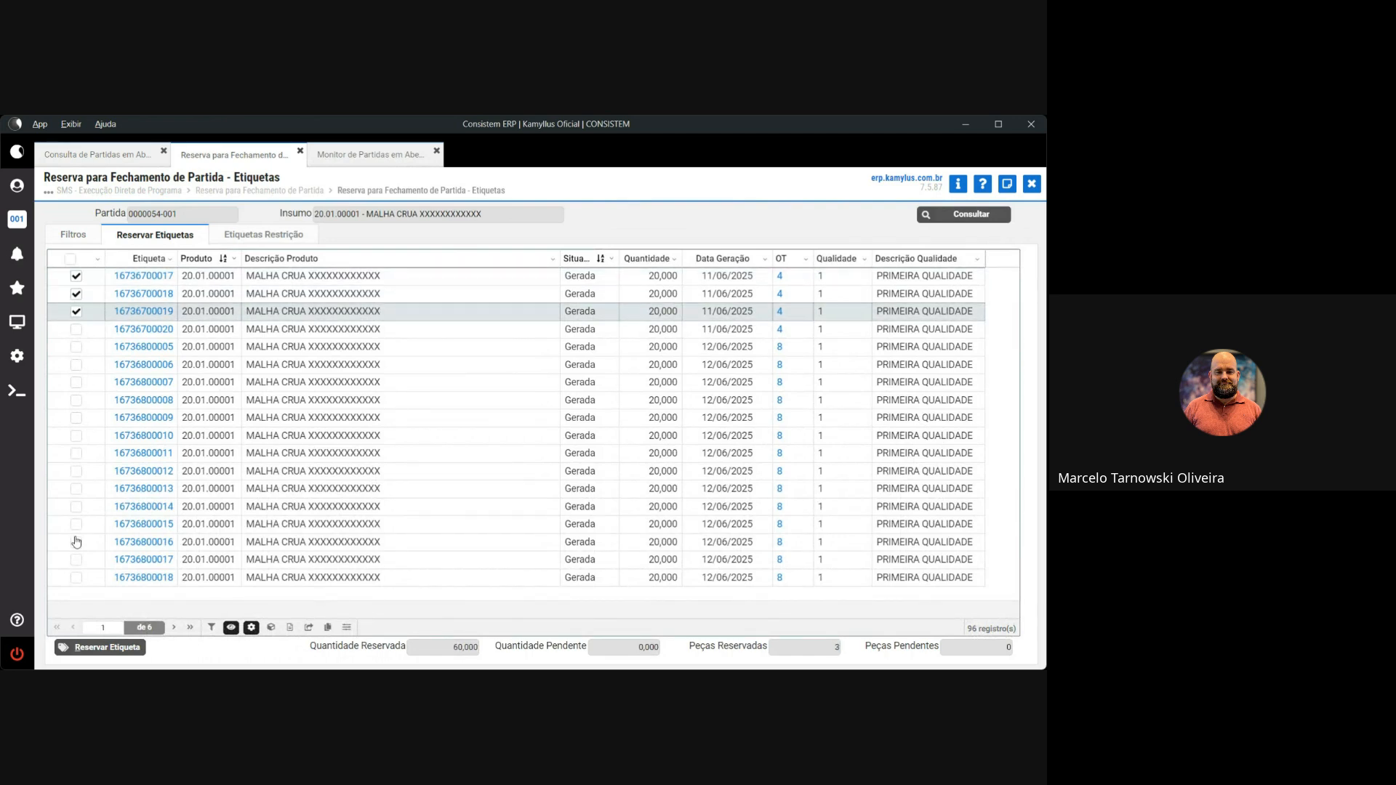
left_click(122, 649)
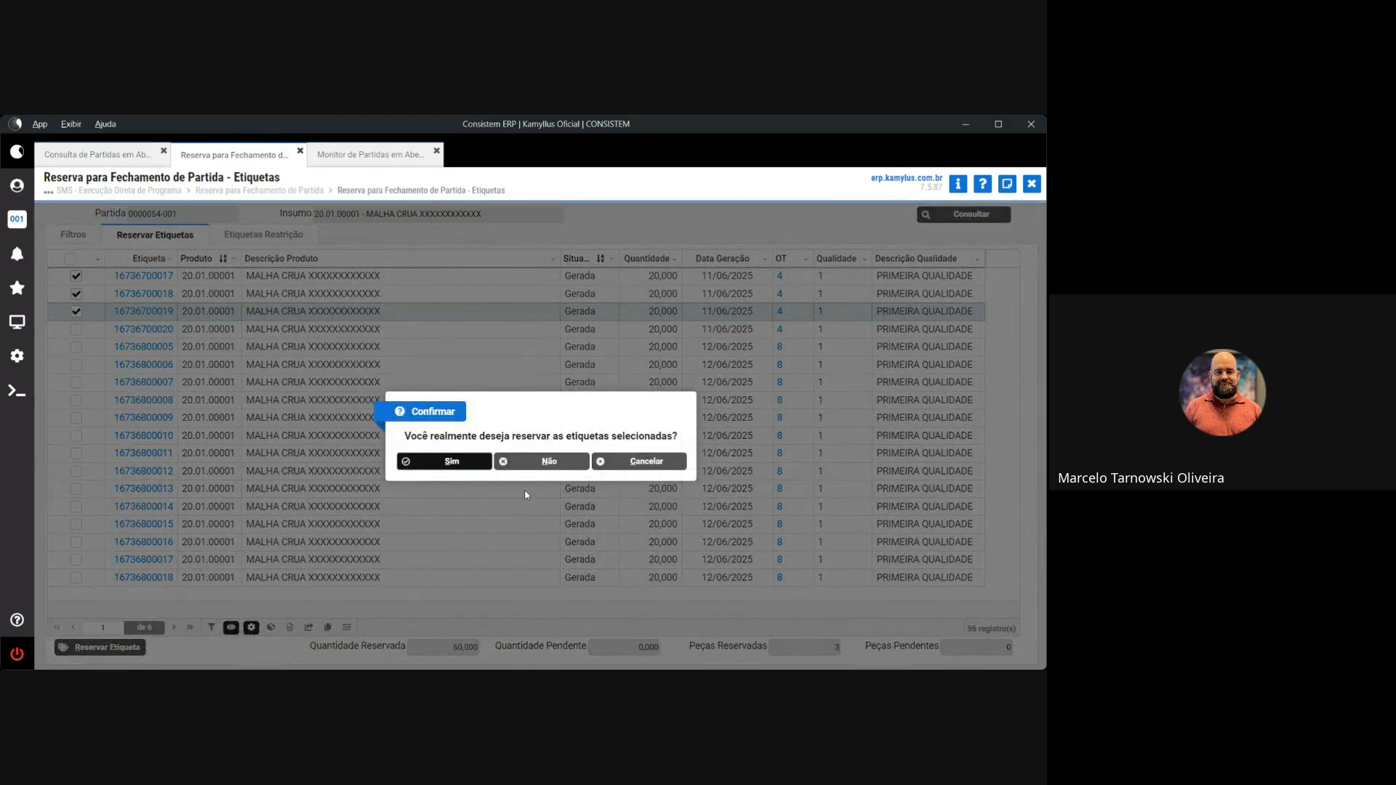
left_click(638, 466)
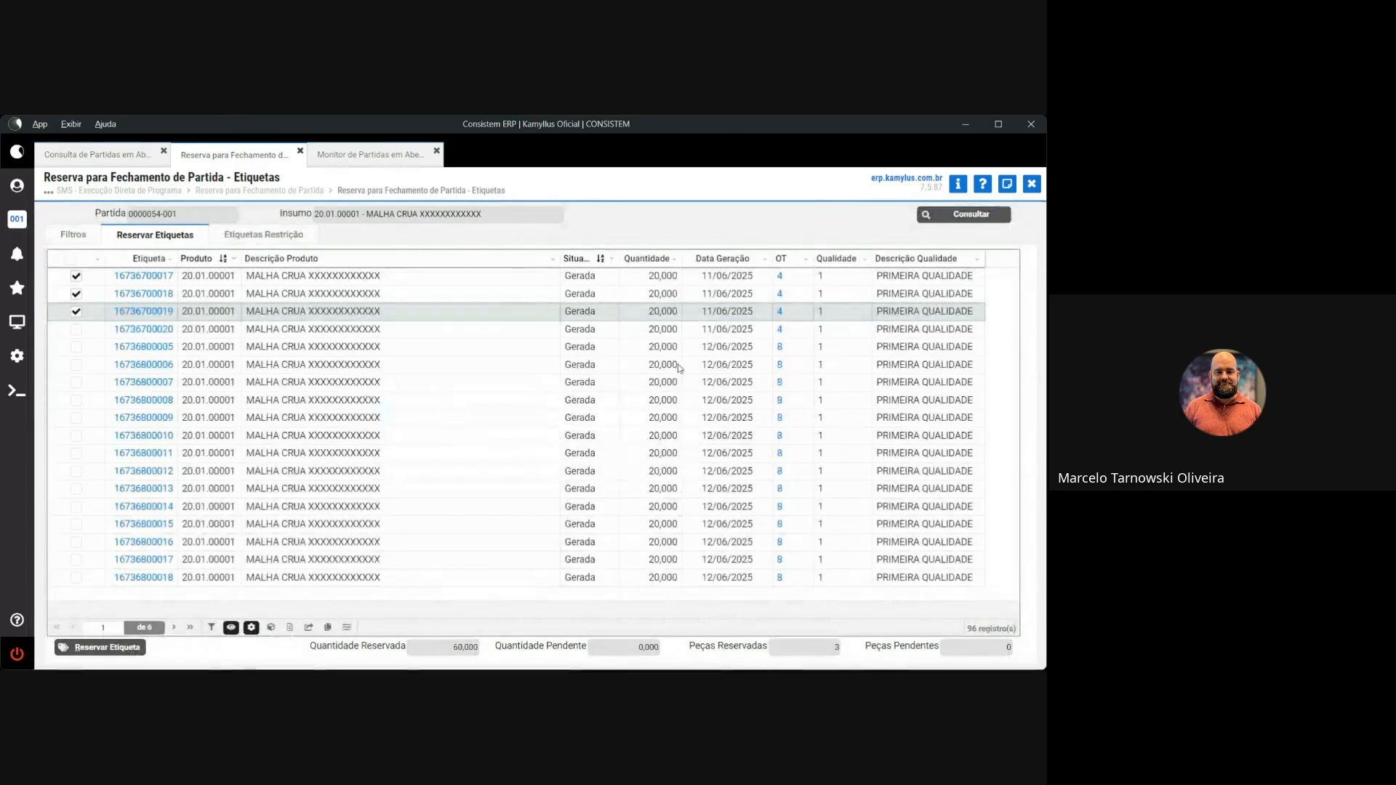
left_click(77, 276)
left_click(76, 293)
left_click(76, 312)
left_click(723, 259)
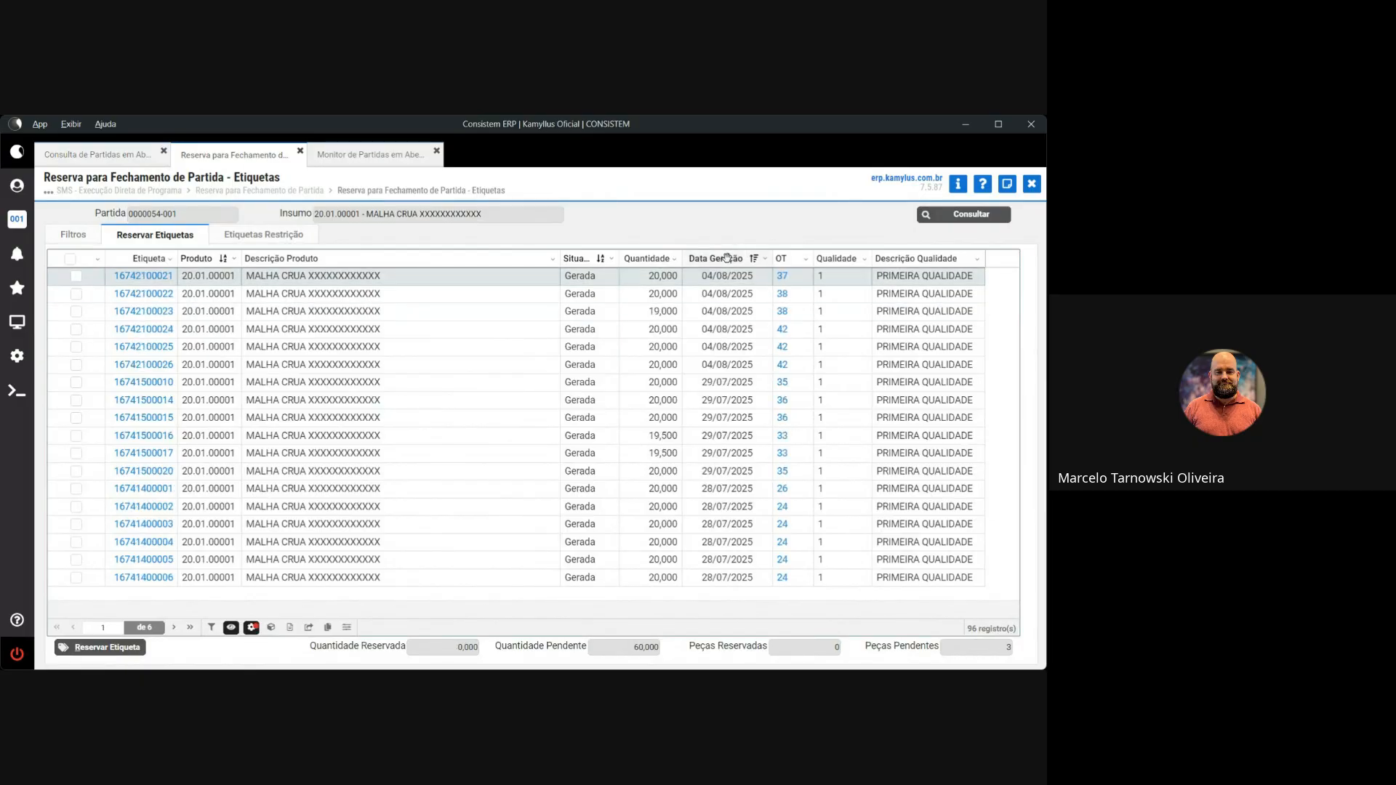
left_click(76, 276)
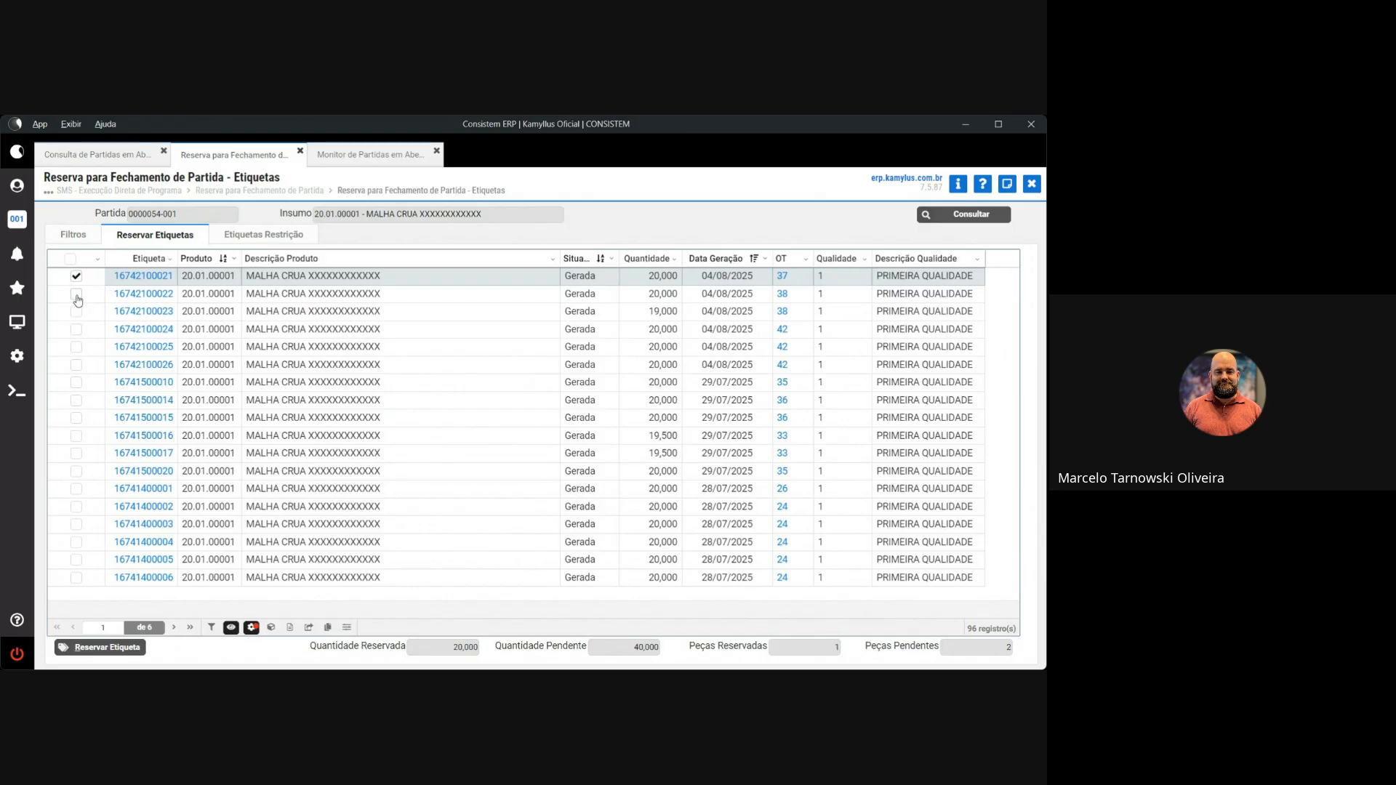
left_click(76, 294)
left_click(76, 312)
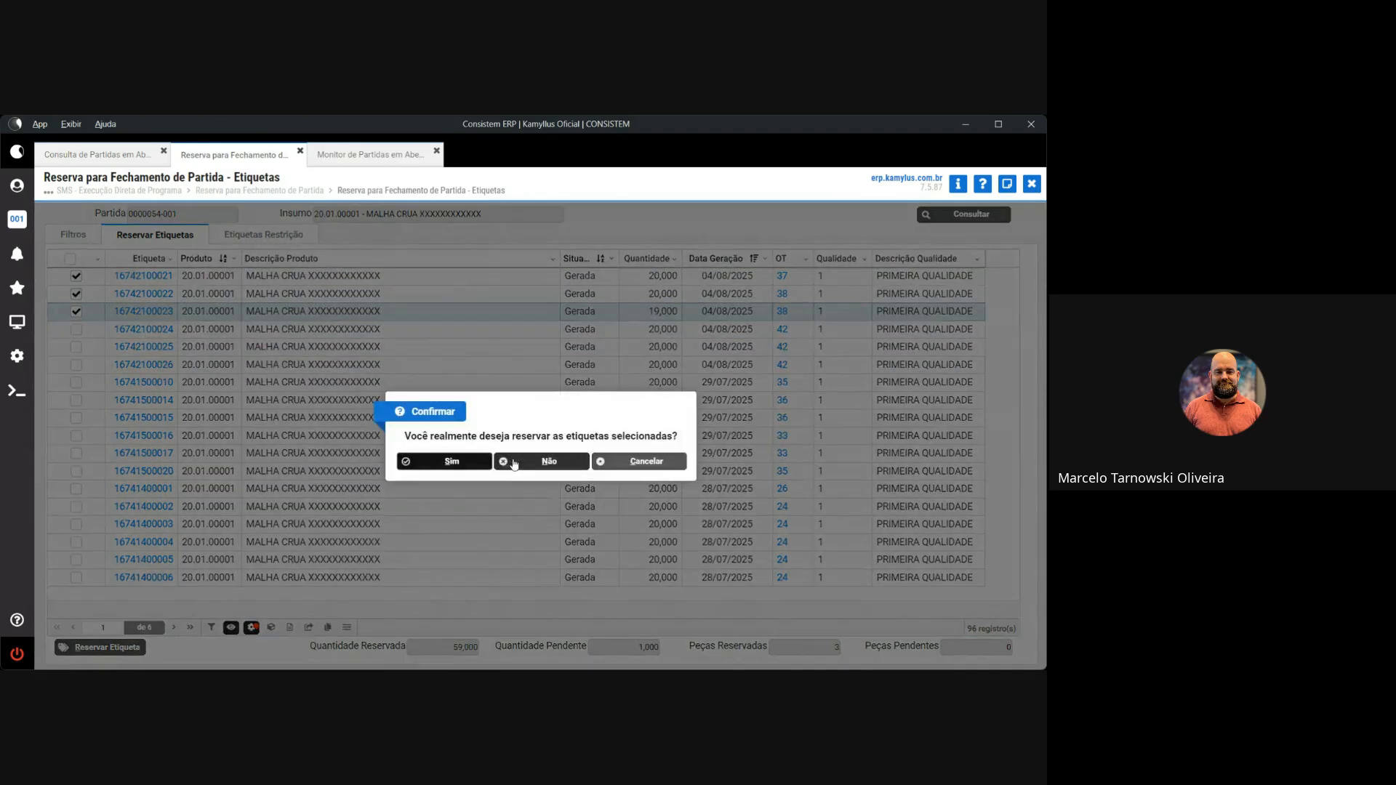
left_click(465, 459)
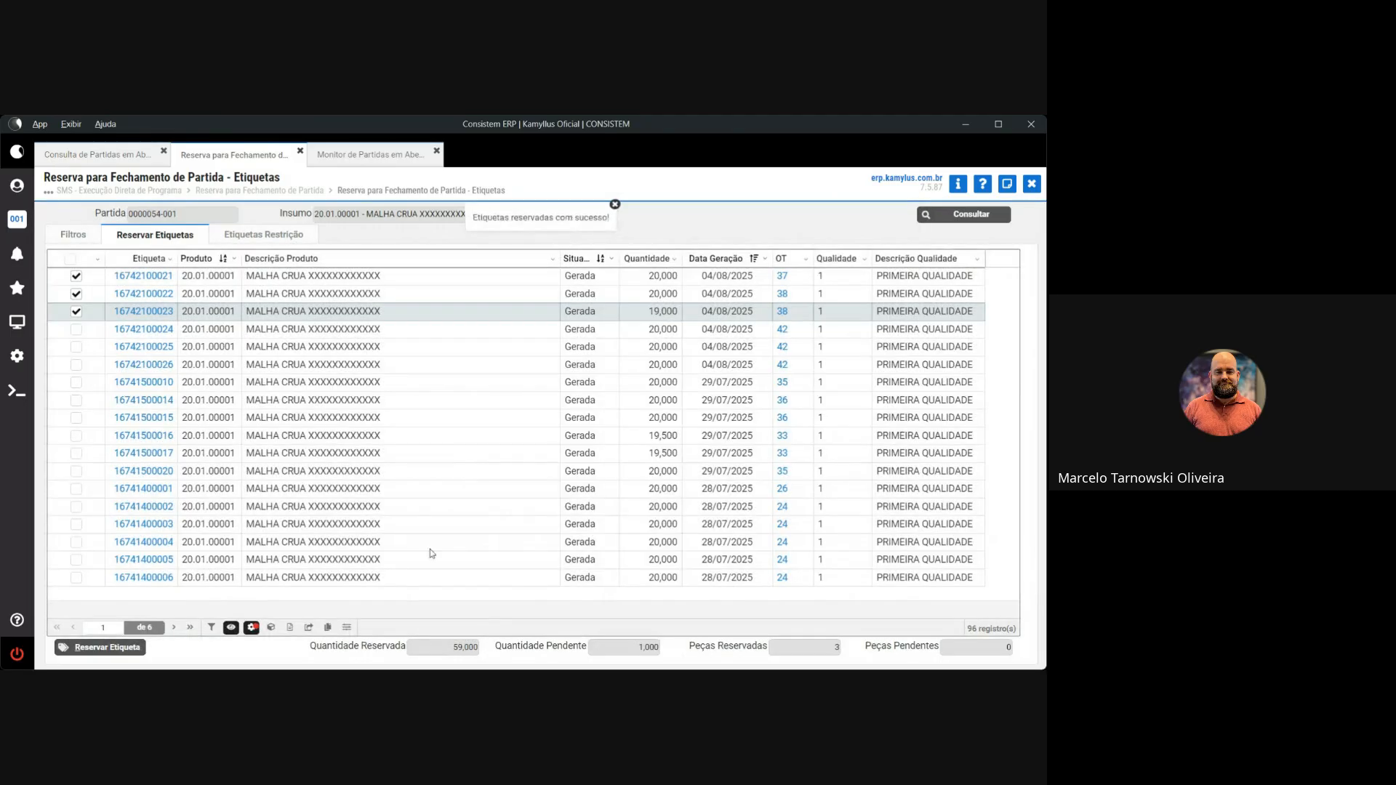
left_click(1031, 184)
type("55")
key("Tab")
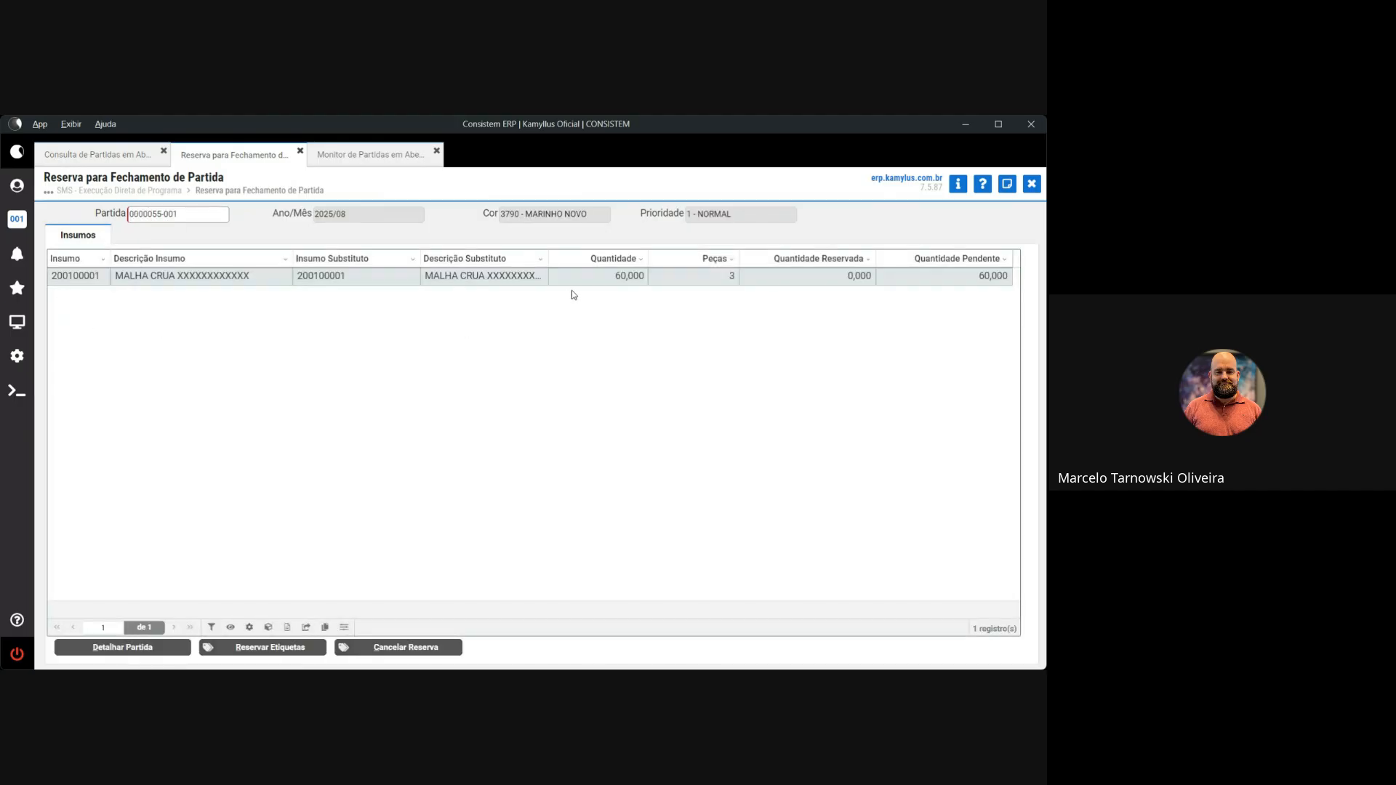
left_click(253, 648)
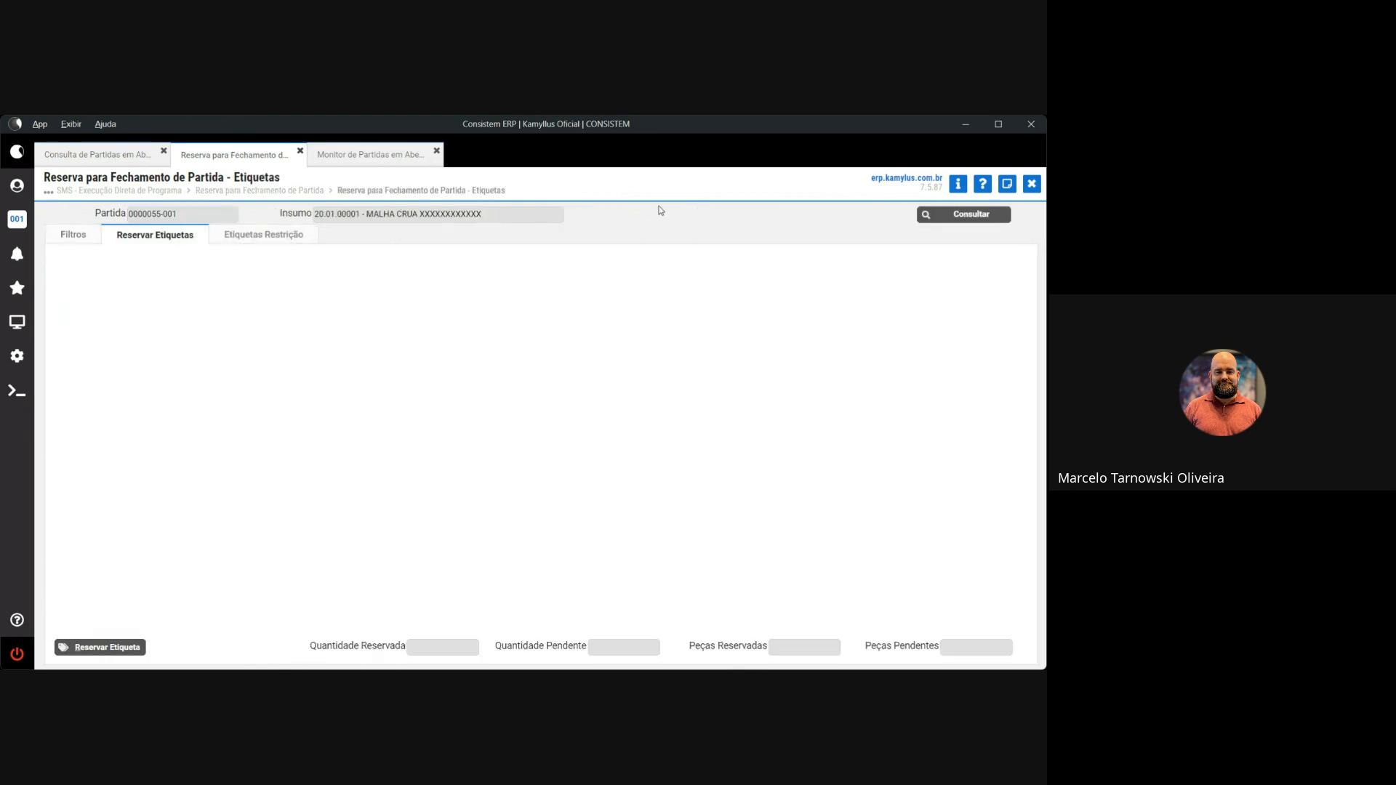
left_click(723, 258)
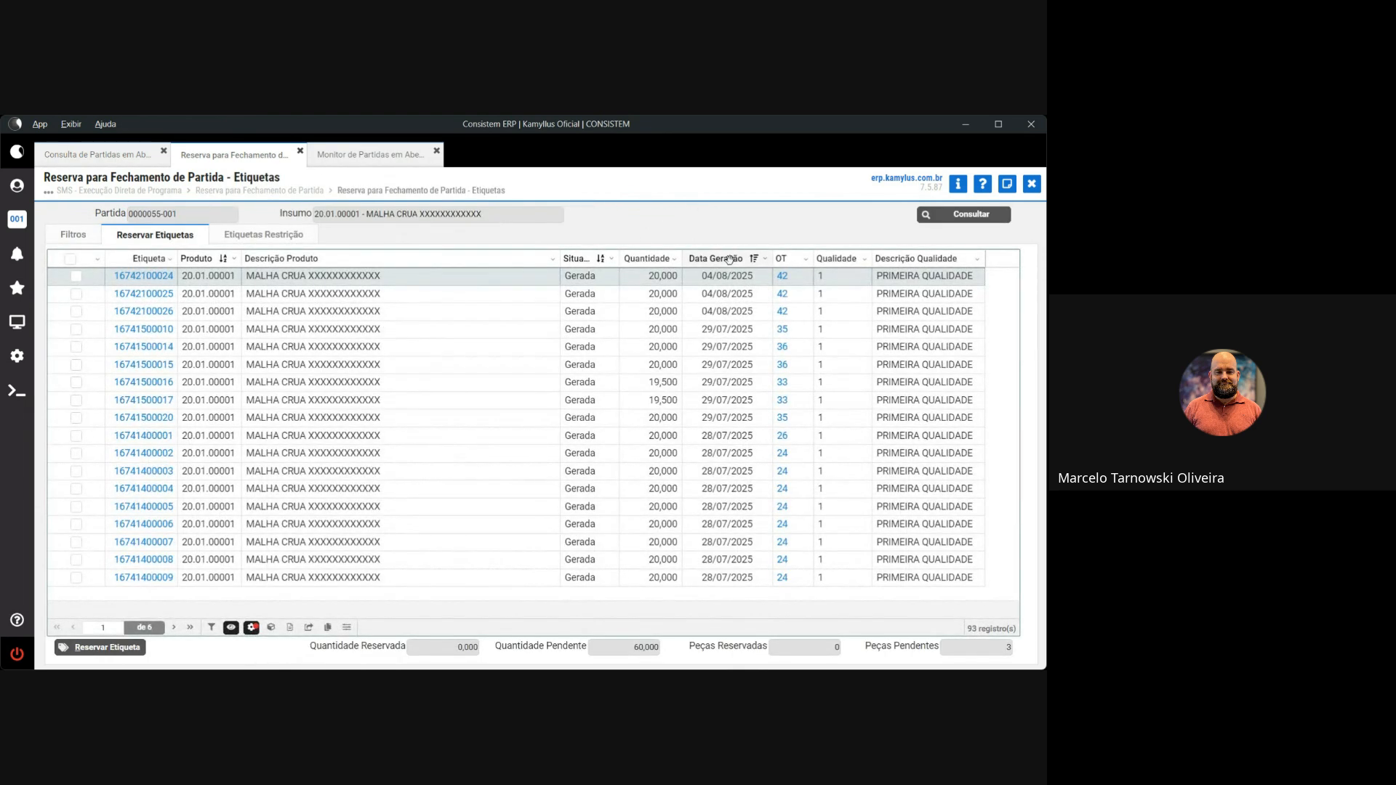
left_click(77, 294)
left_click(76, 311)
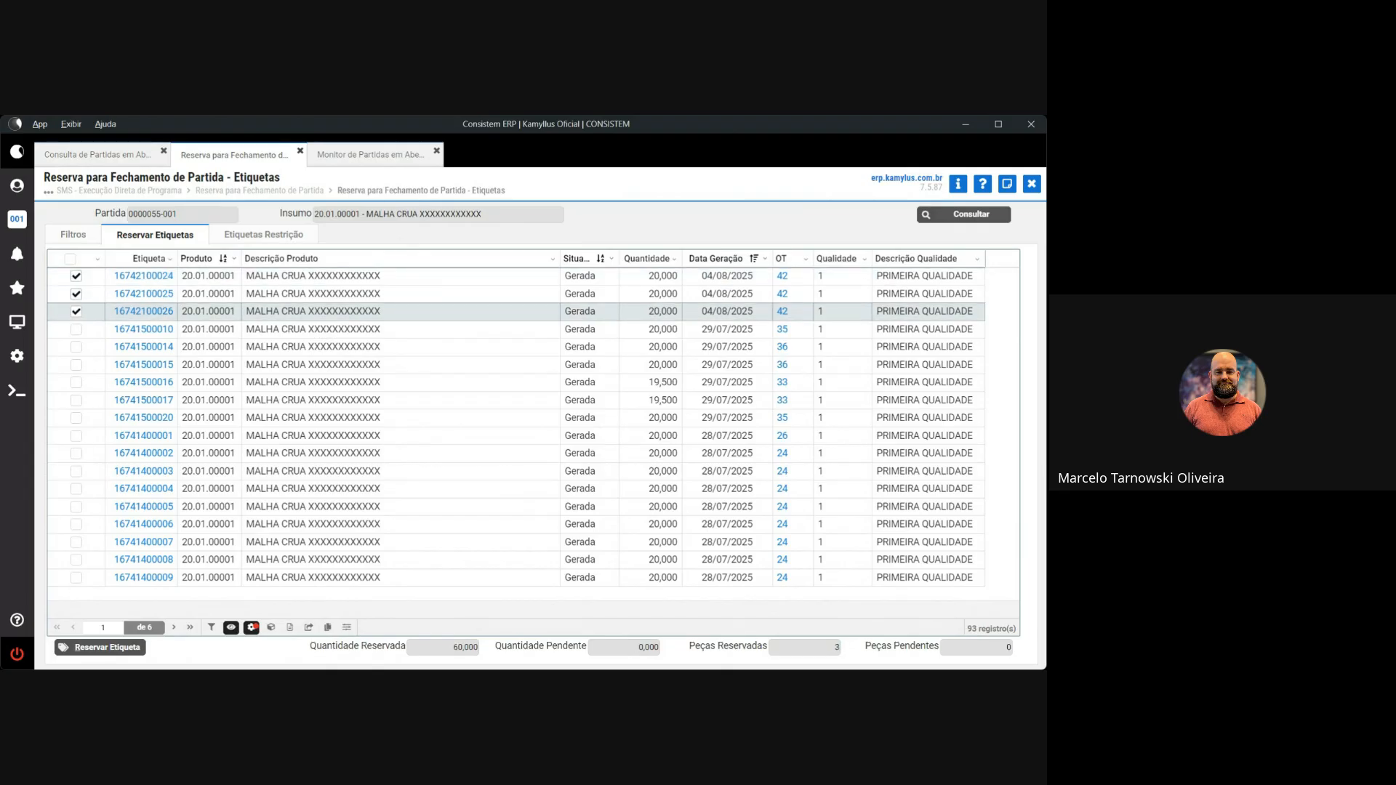
left_click(94, 648)
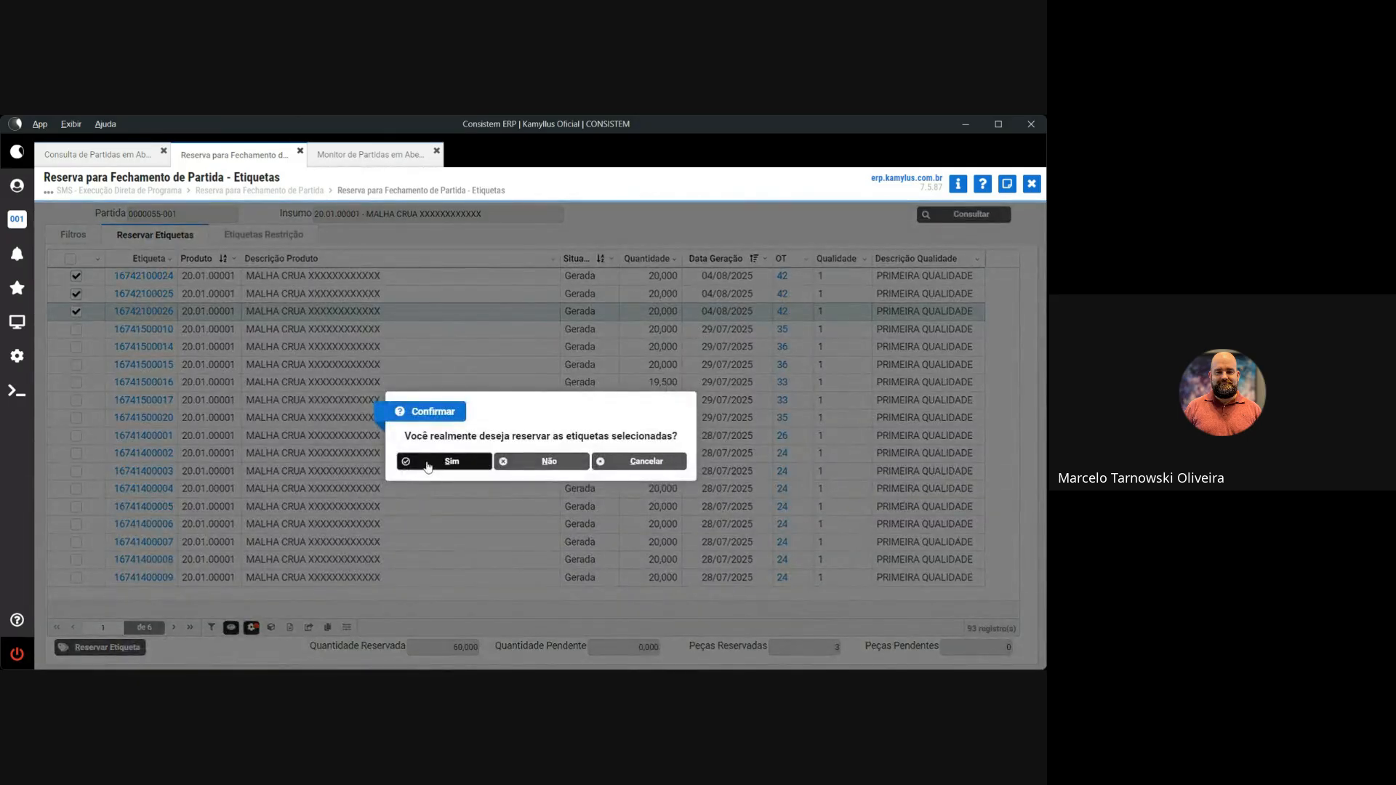
left_click(428, 462)
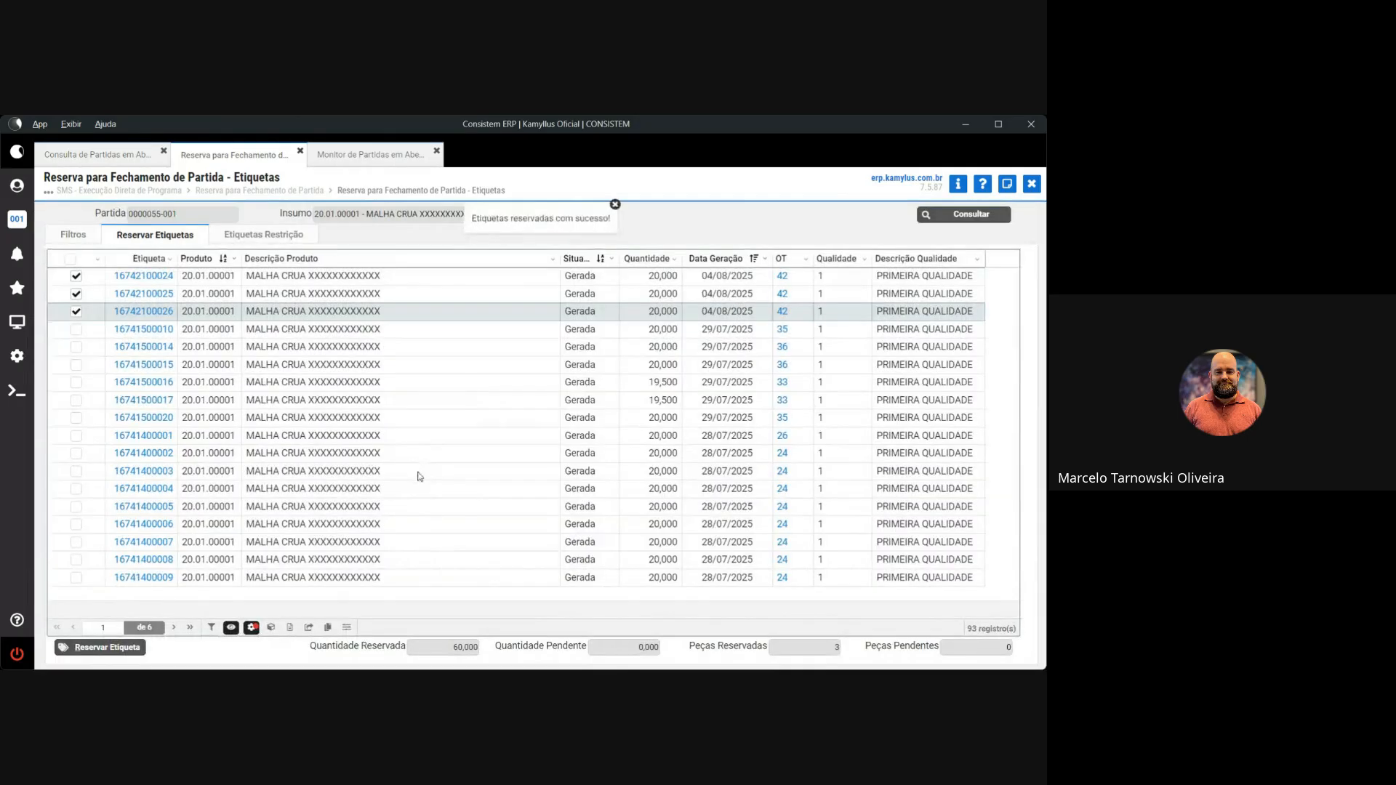
left_click(1031, 183)
left_click(371, 154)
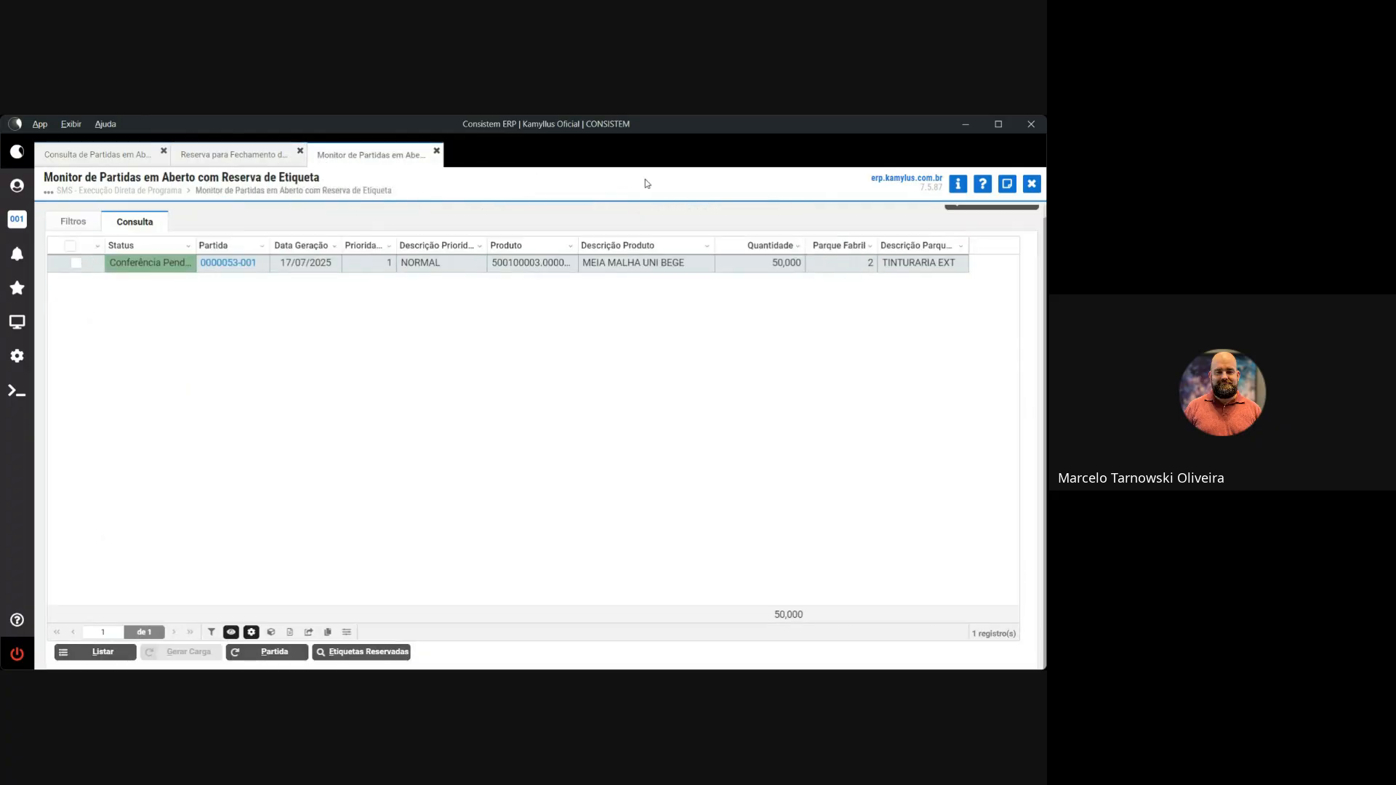
Refresh the open-lots monitor, select lots 53-1, 54-1 and 55-1, and generate their PDF listing
scroll(896, 202, "up", 1)
left_click(991, 215)
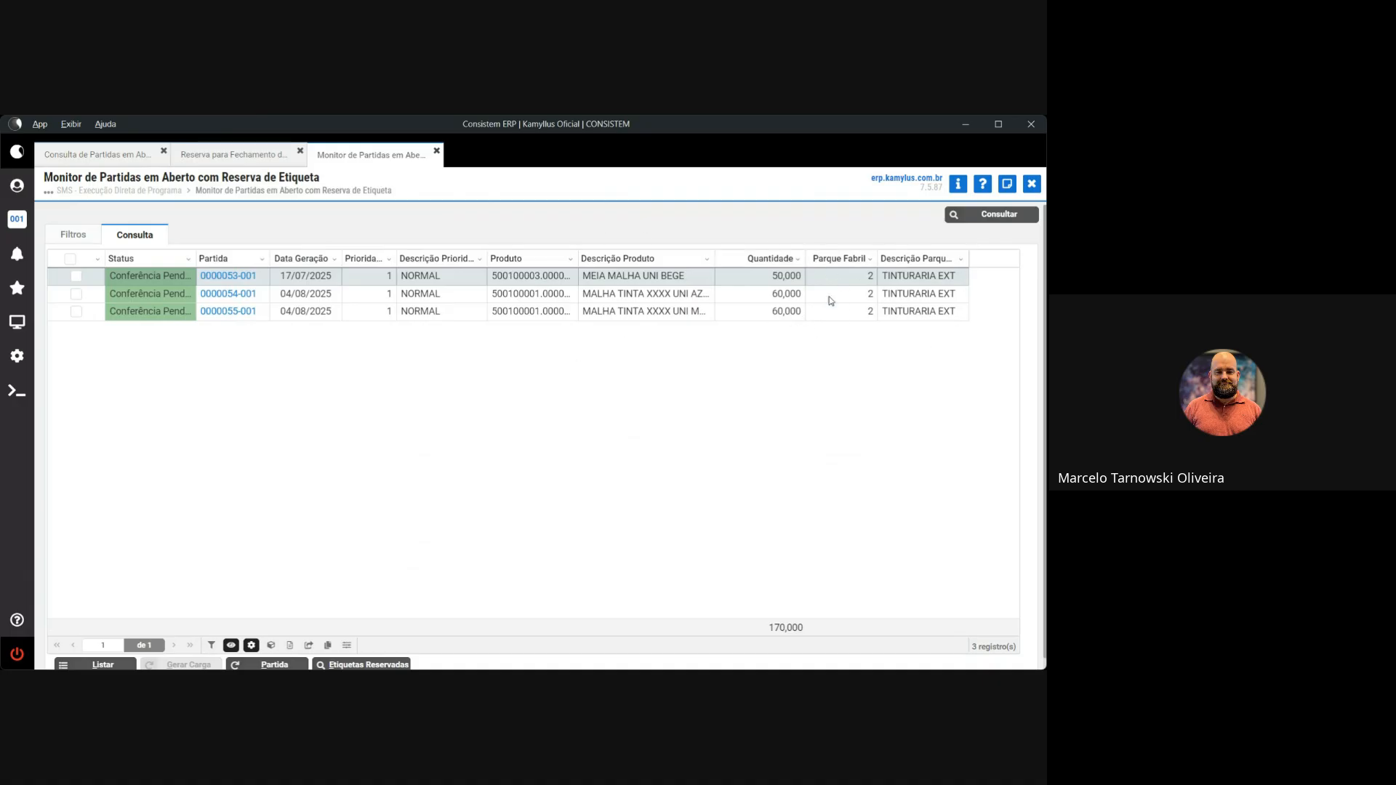
scroll(578, 389, "down", 1)
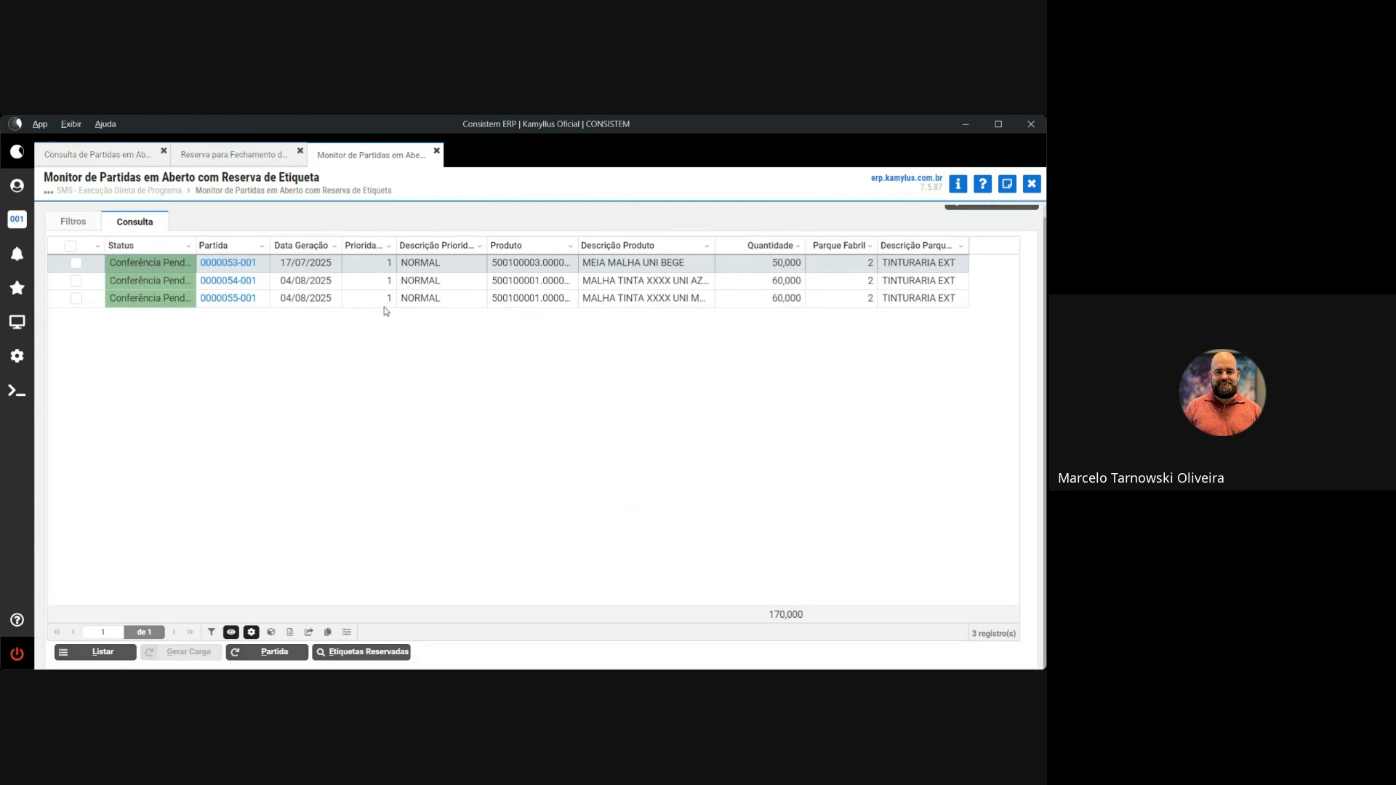
left_click(70, 246)
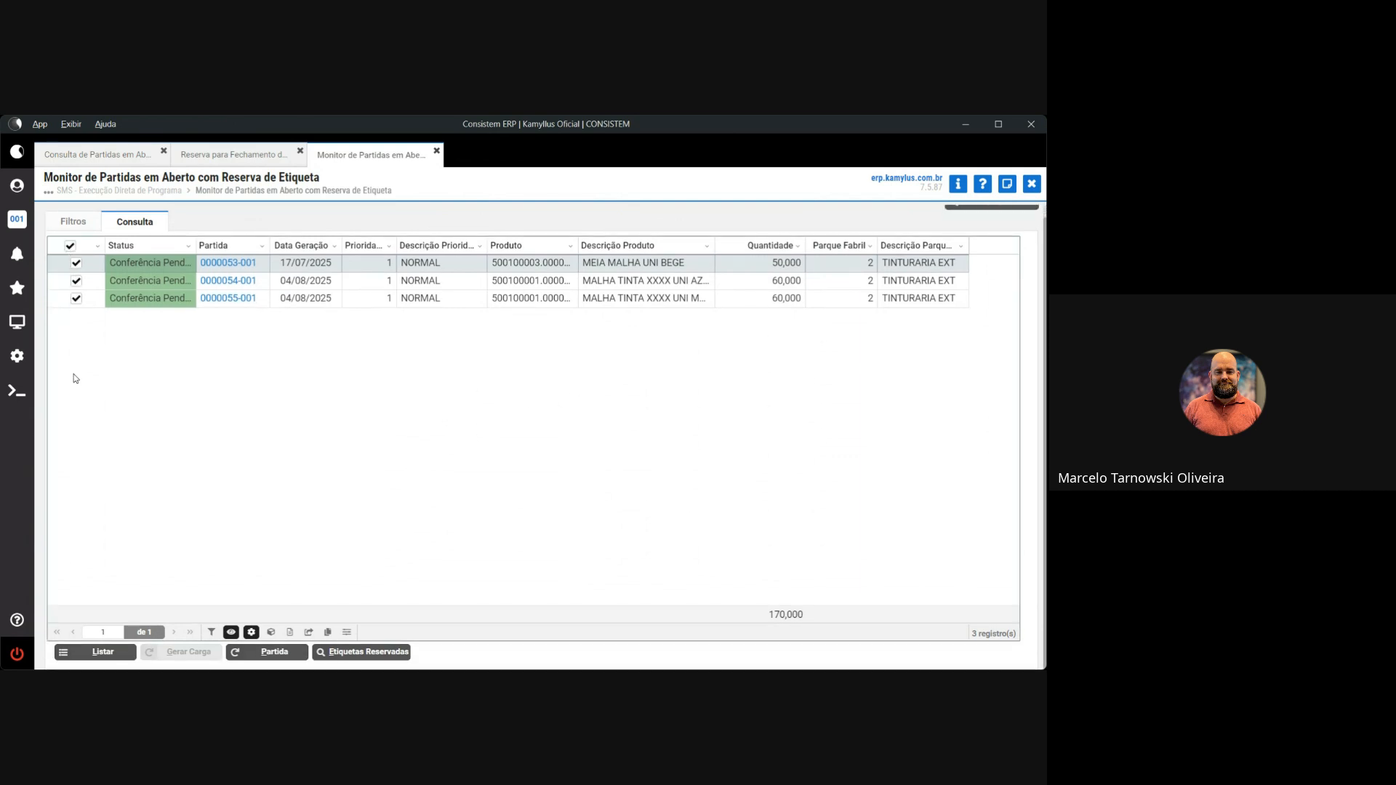
left_click(121, 658)
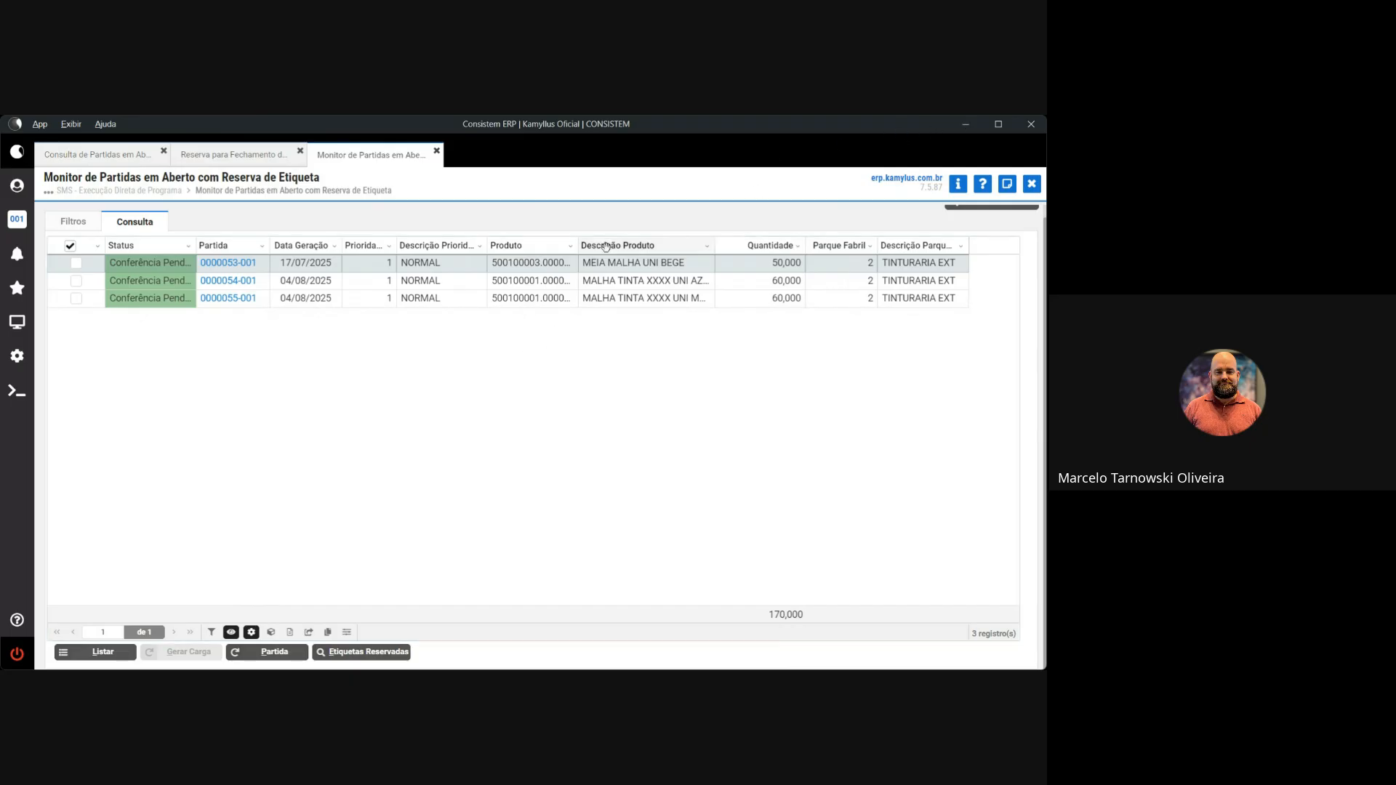
Open program ccttgt010 (Partidas de Tinturaria Terceirizadas) and load dye lot 53
left_click(17, 321)
left_click(90, 245)
type("cc")
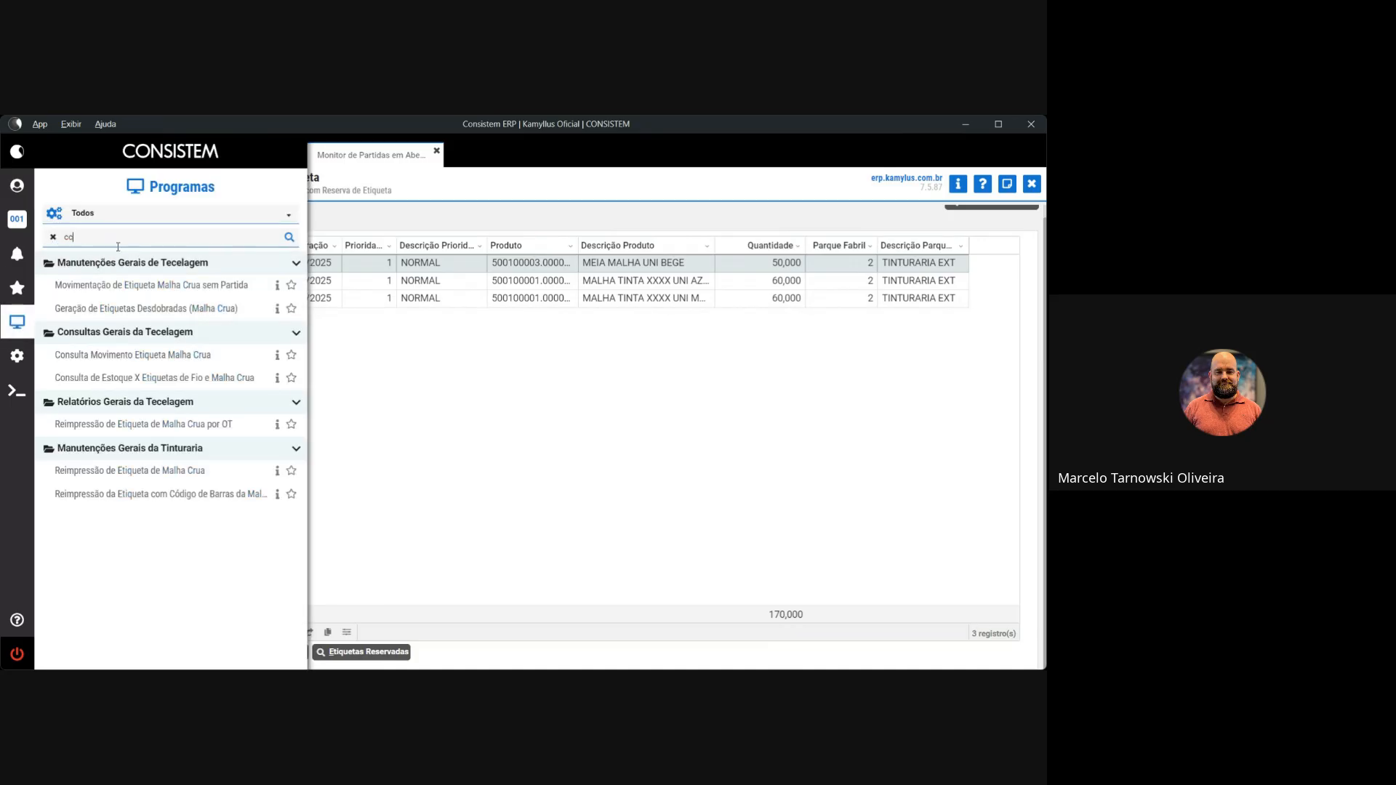
type("ttgt010")
key("Return")
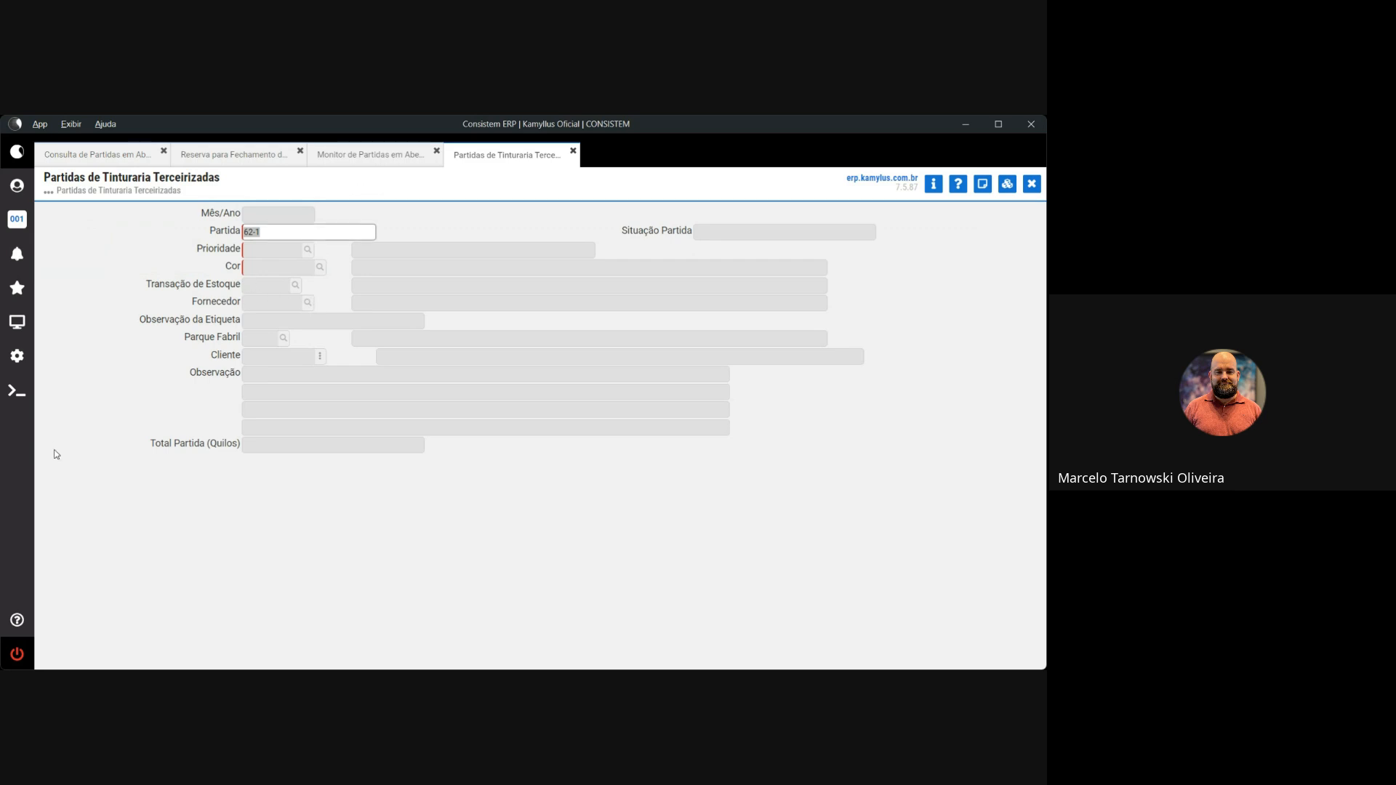
type("53")
key("Return")
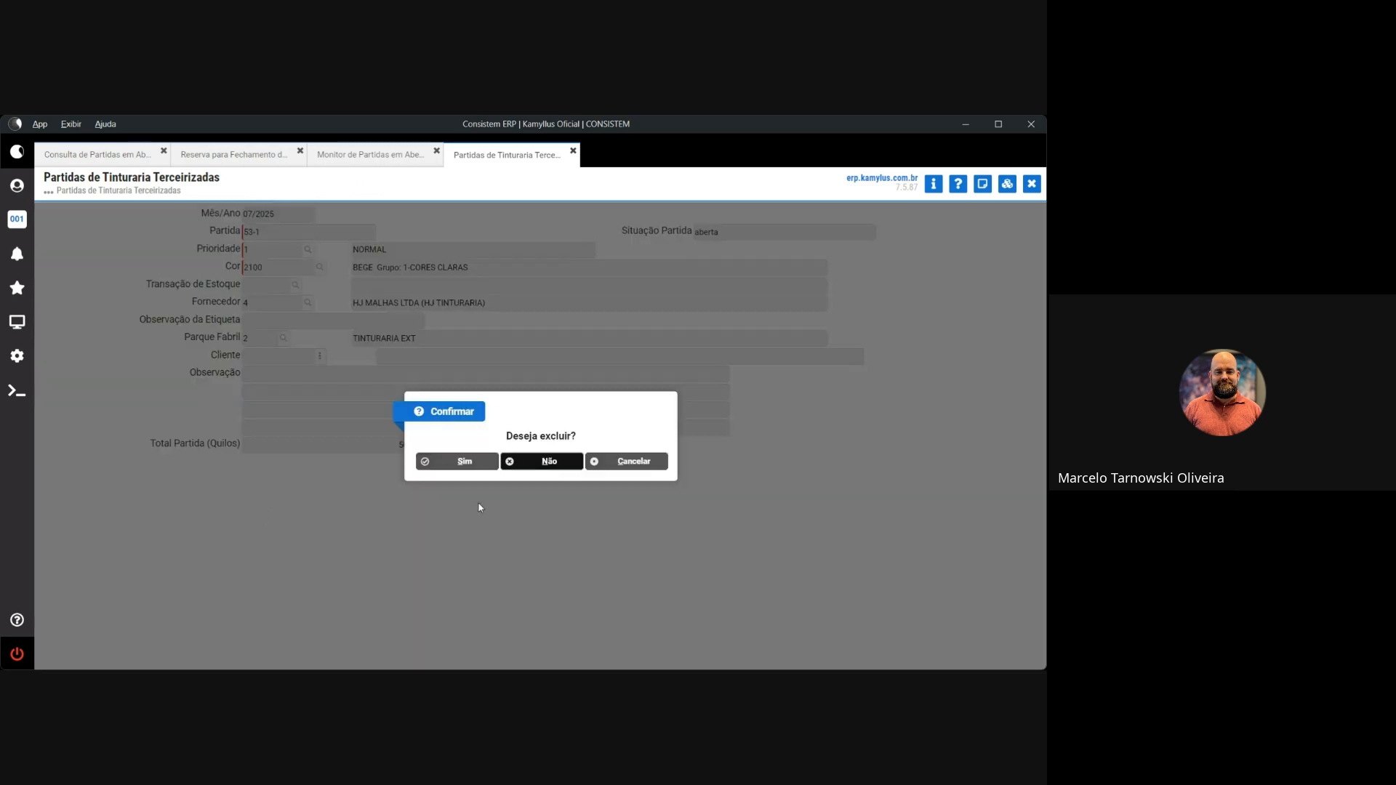
Decline deleting lot 53-1 and review its product code and 50,000 kg Cru input quantity
left_click(541, 465)
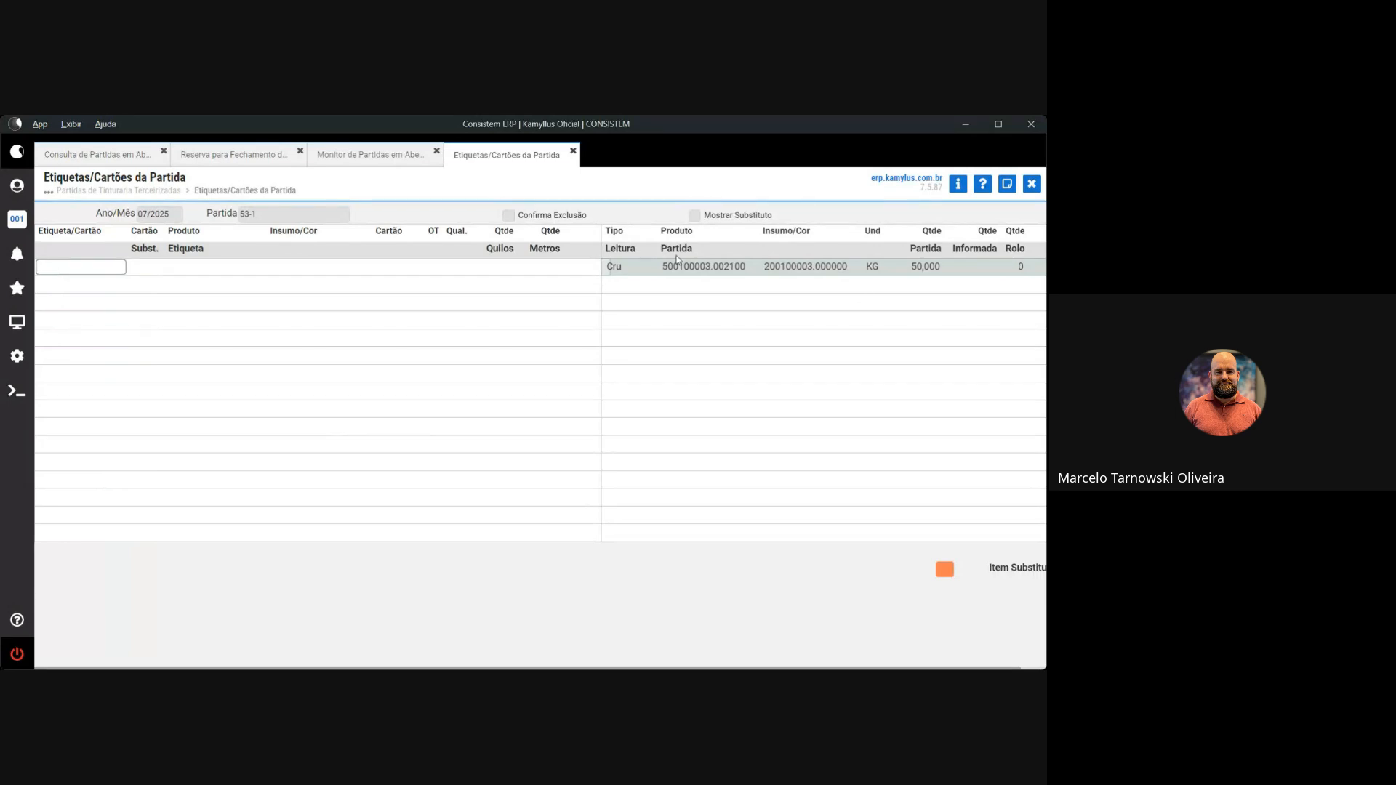
left_click_drag(663, 266, 812, 269)
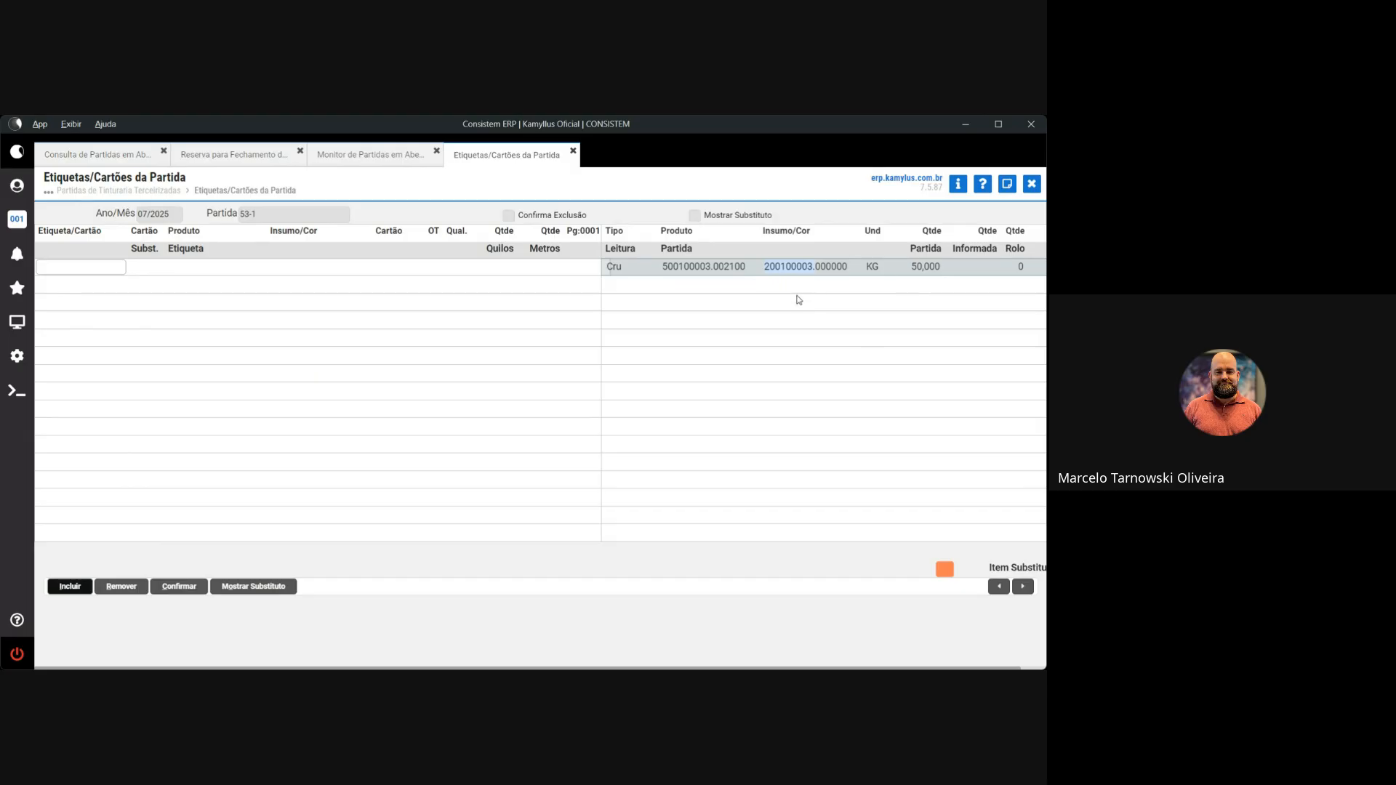
left_click(913, 268)
left_click_drag(940, 268, 940, 267)
left_click(913, 269)
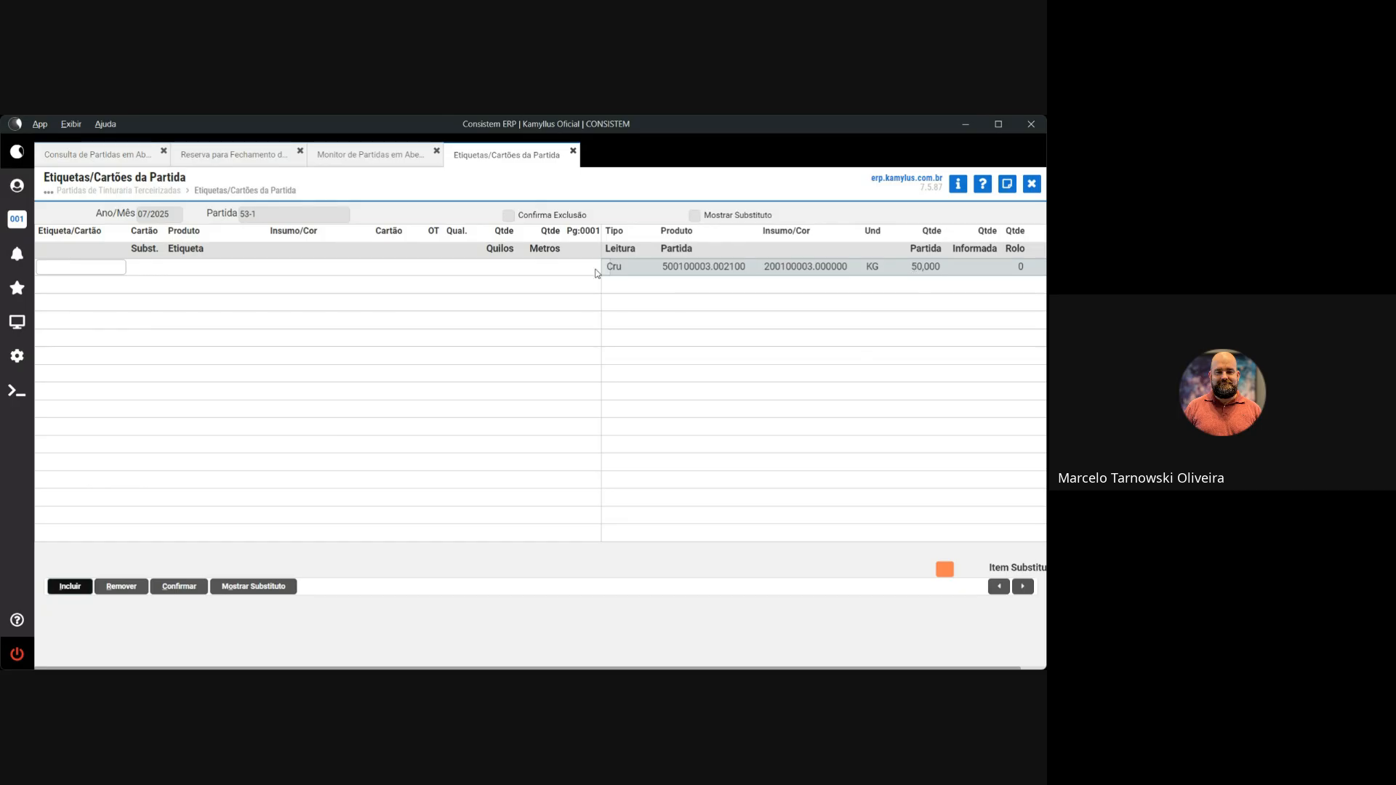
left_click(102, 271)
type("16742100026")
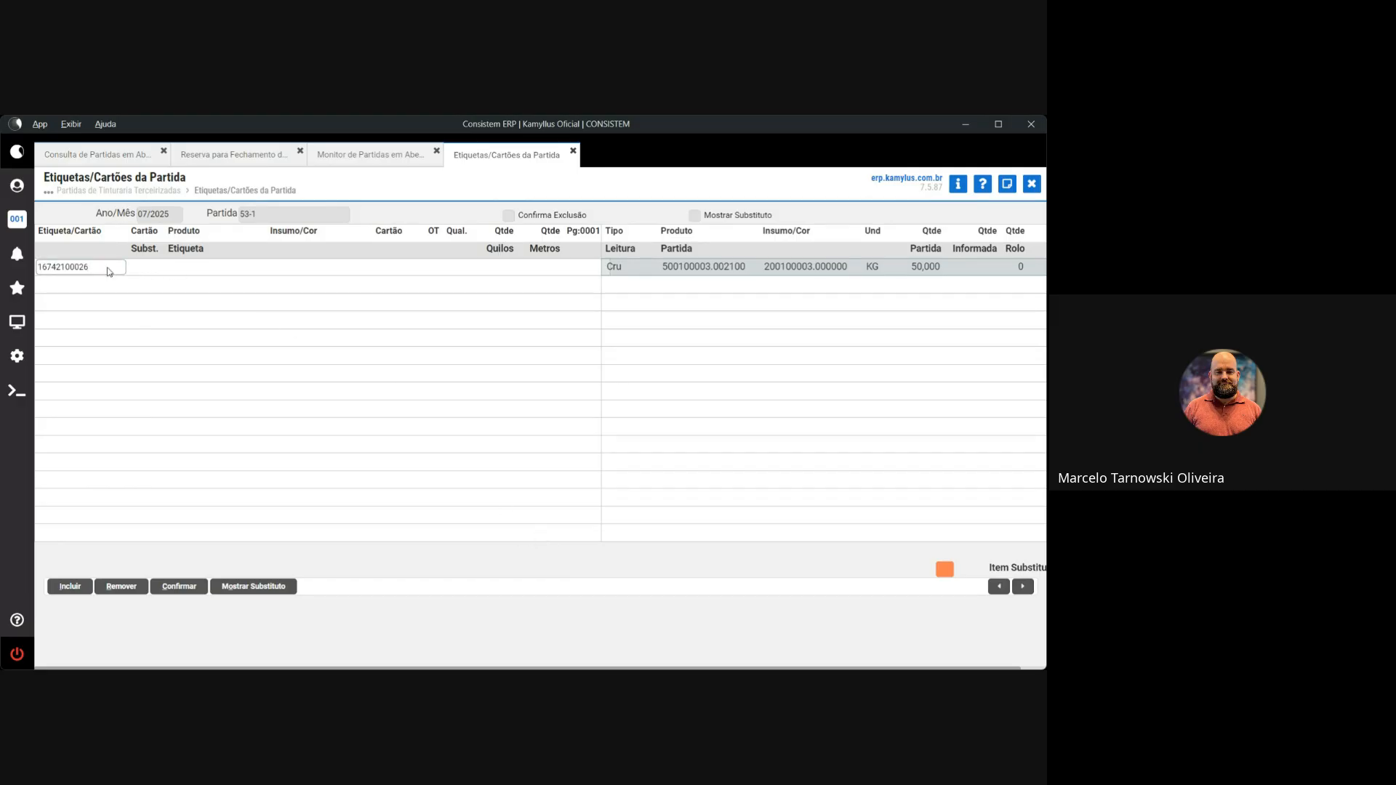
key("Return")
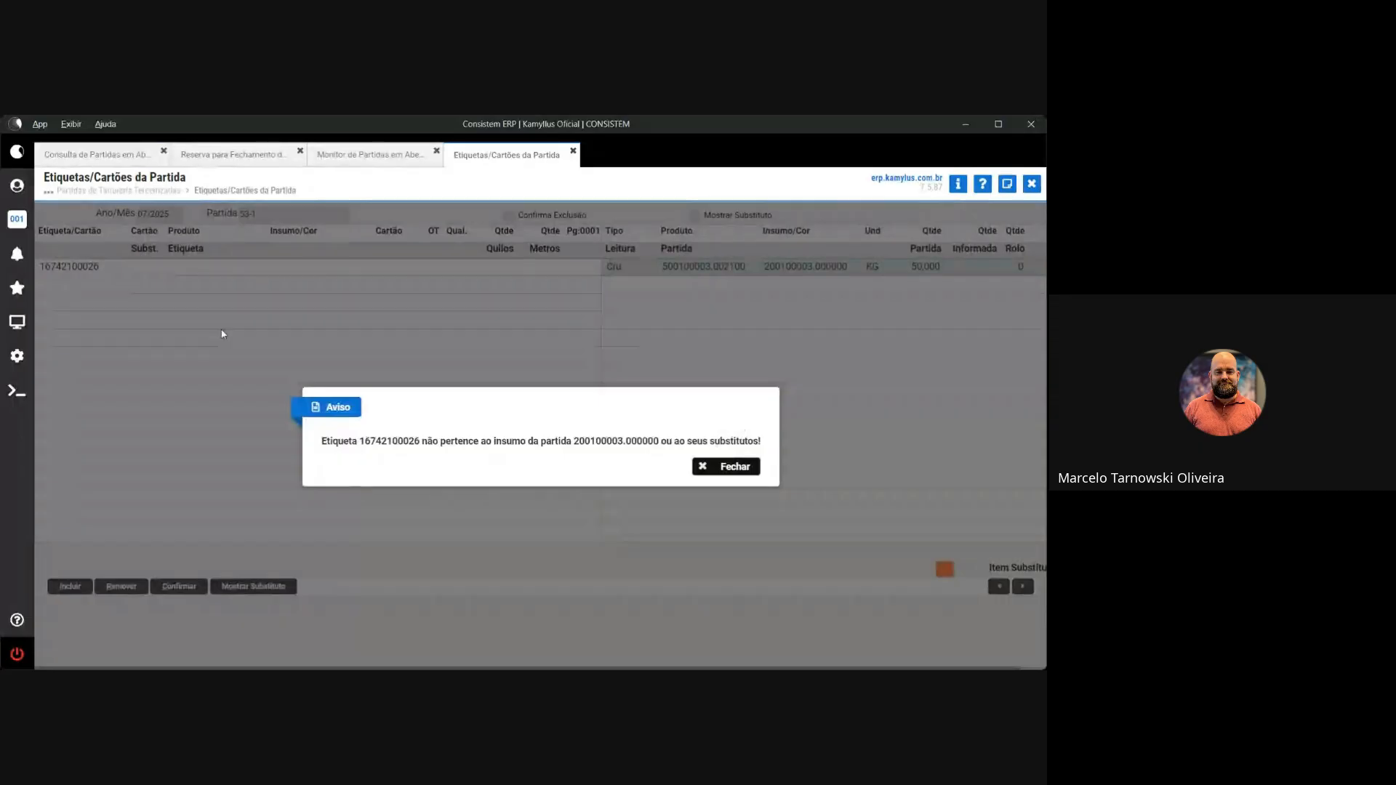
left_click_drag(320, 443, 740, 445)
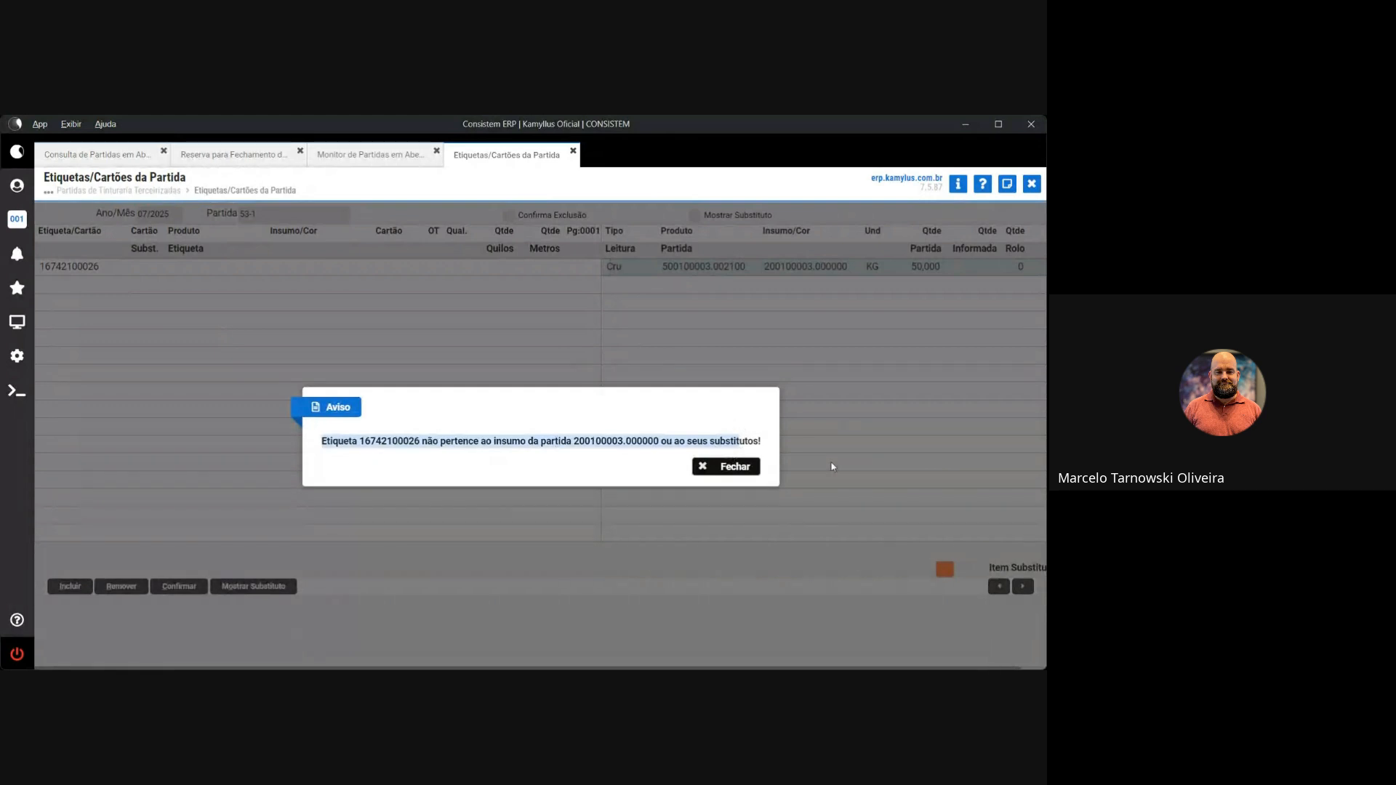
left_click(721, 469)
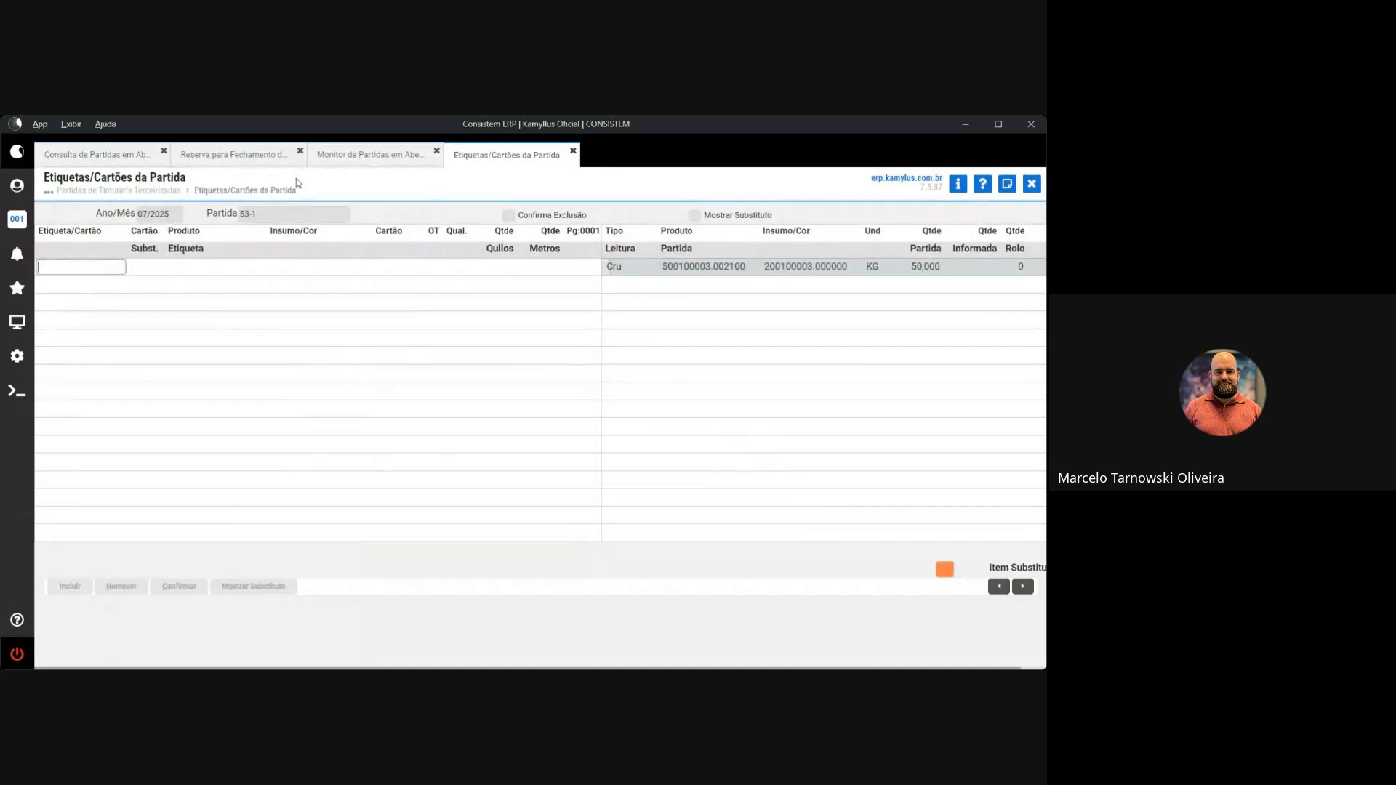
left_click(240, 157)
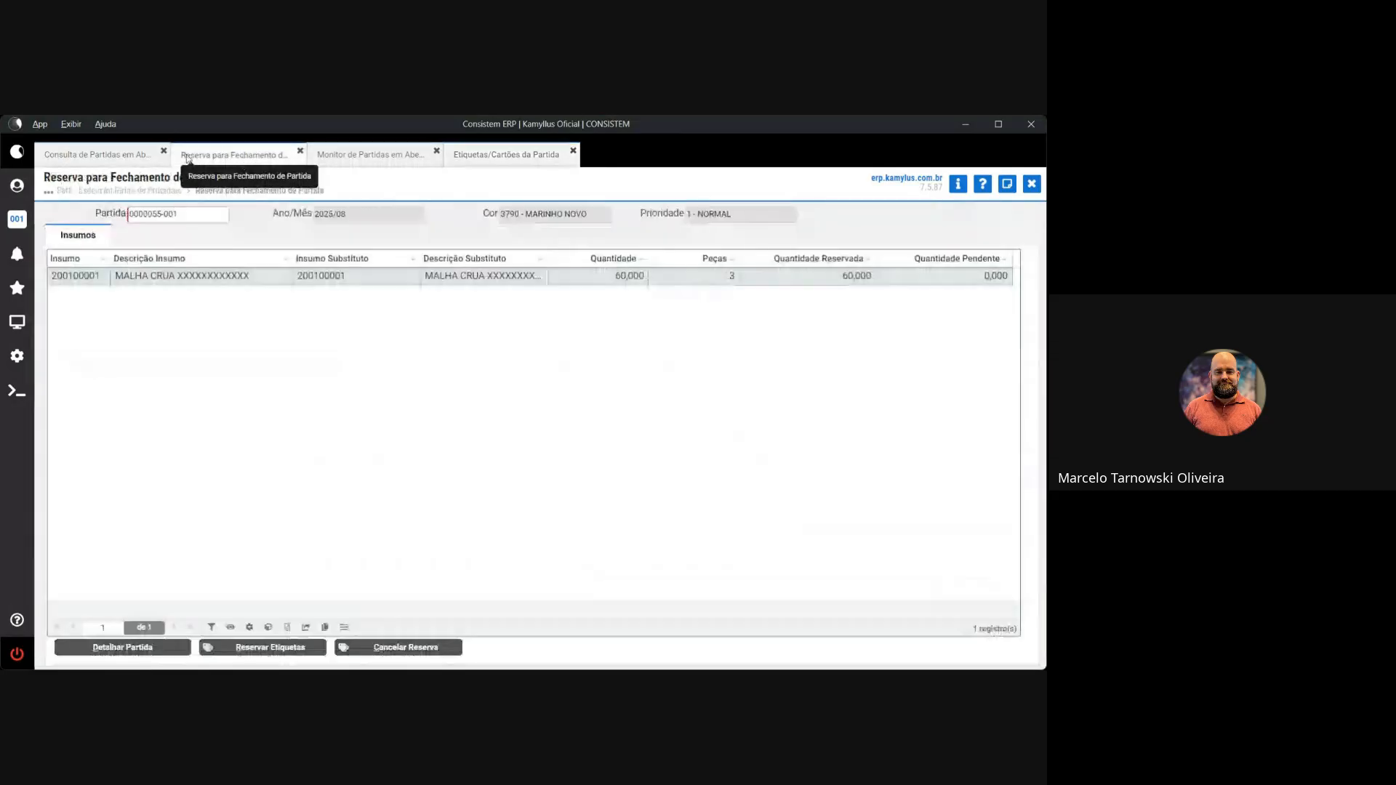
Load lot 54 in Reserva para Fechamento and list its reservable labels, newest generation date first
left_click(128, 160)
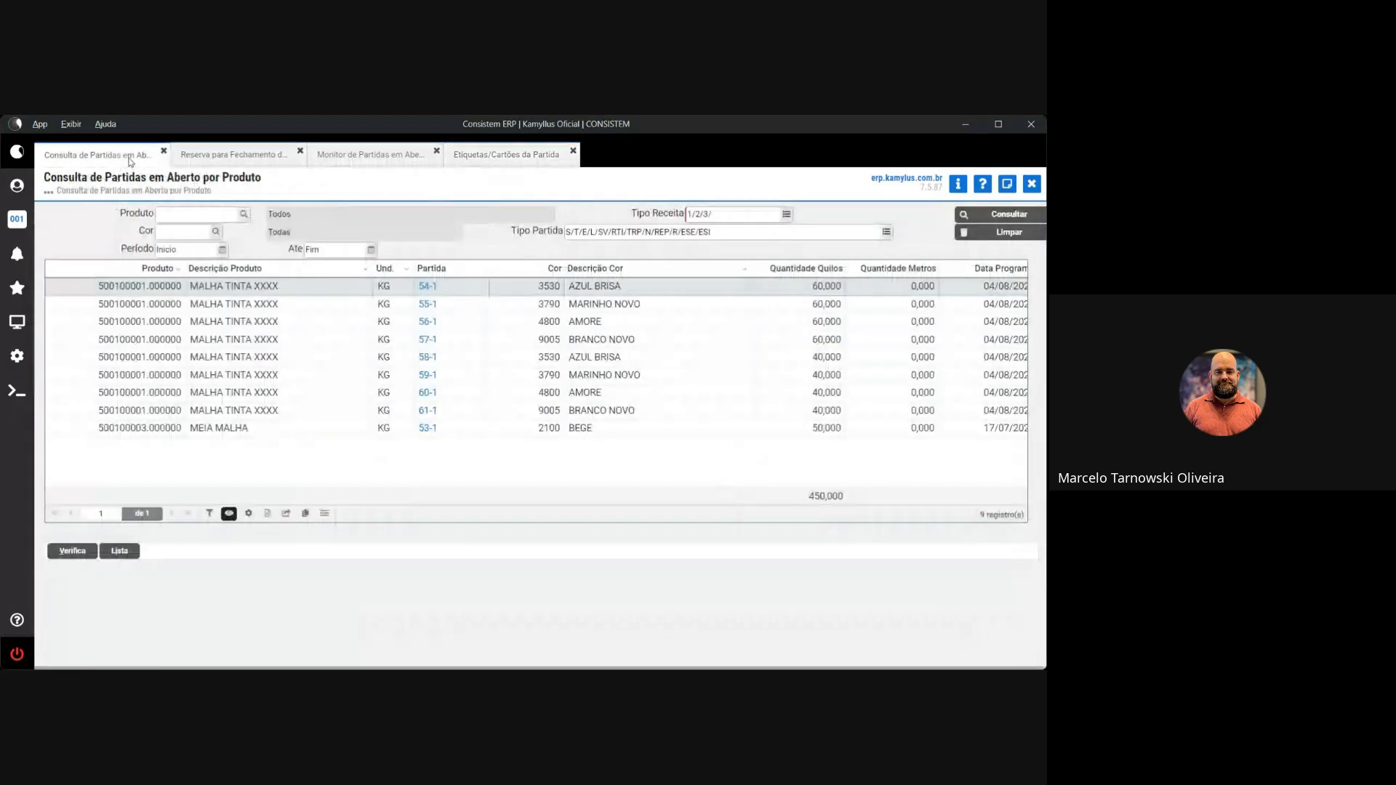
left_click(233, 155)
left_click(162, 215)
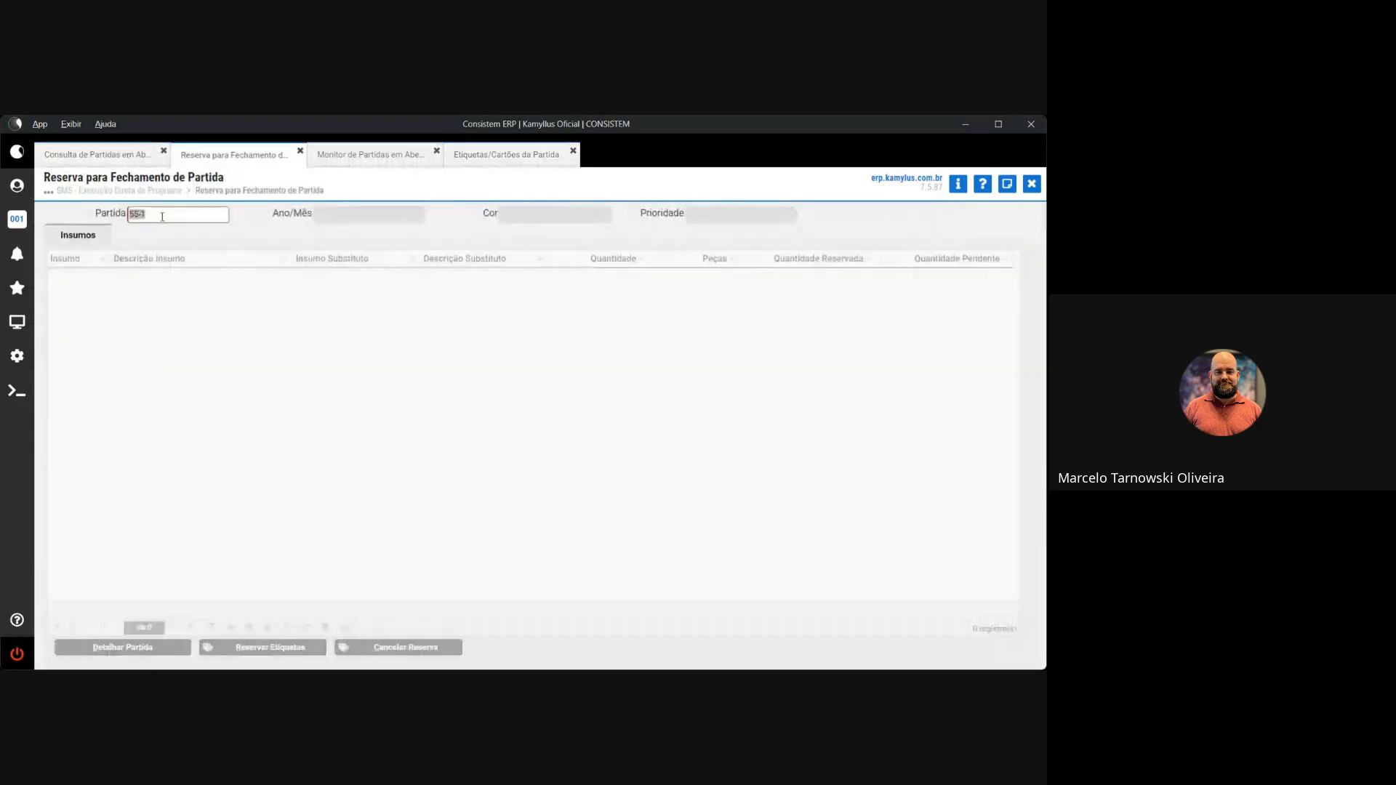
type("54")
key("Tab")
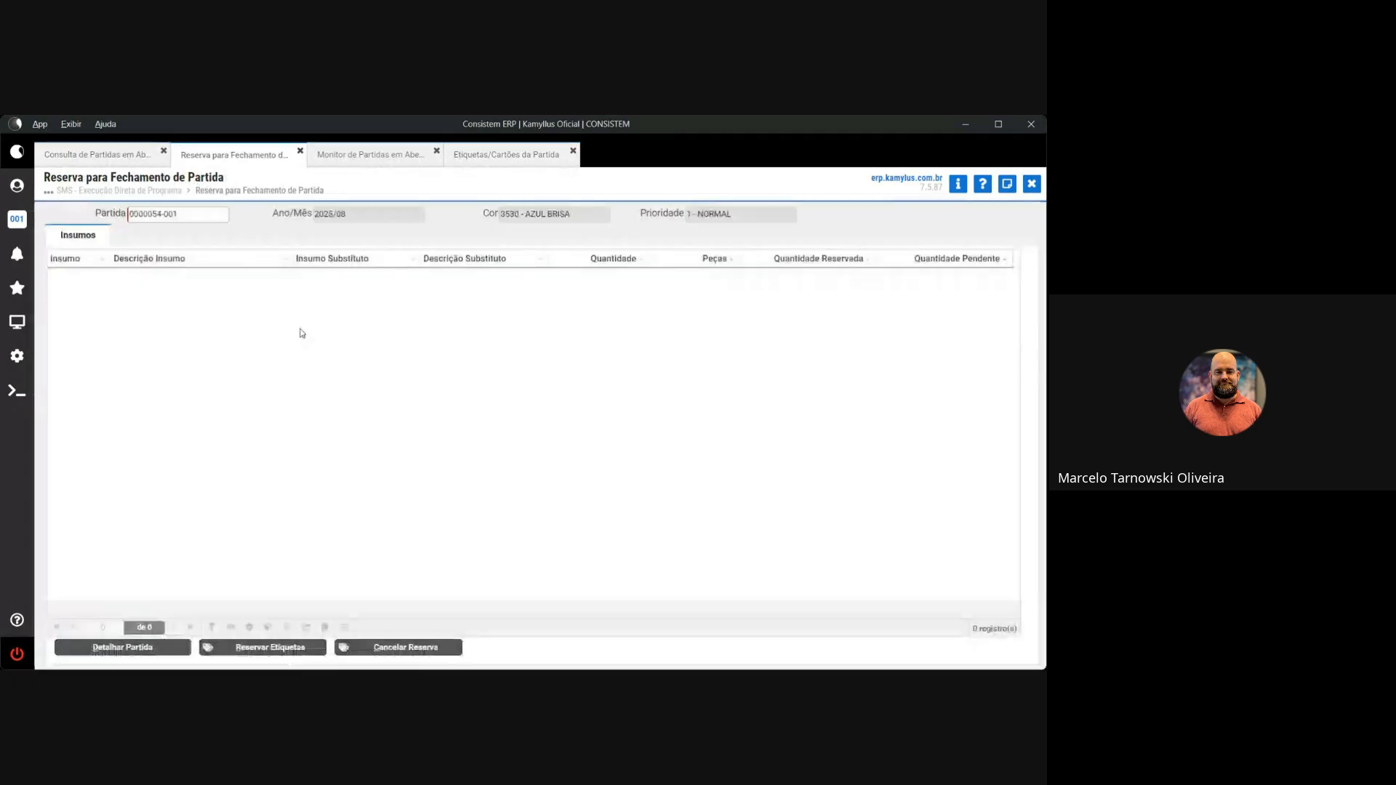
left_click(298, 646)
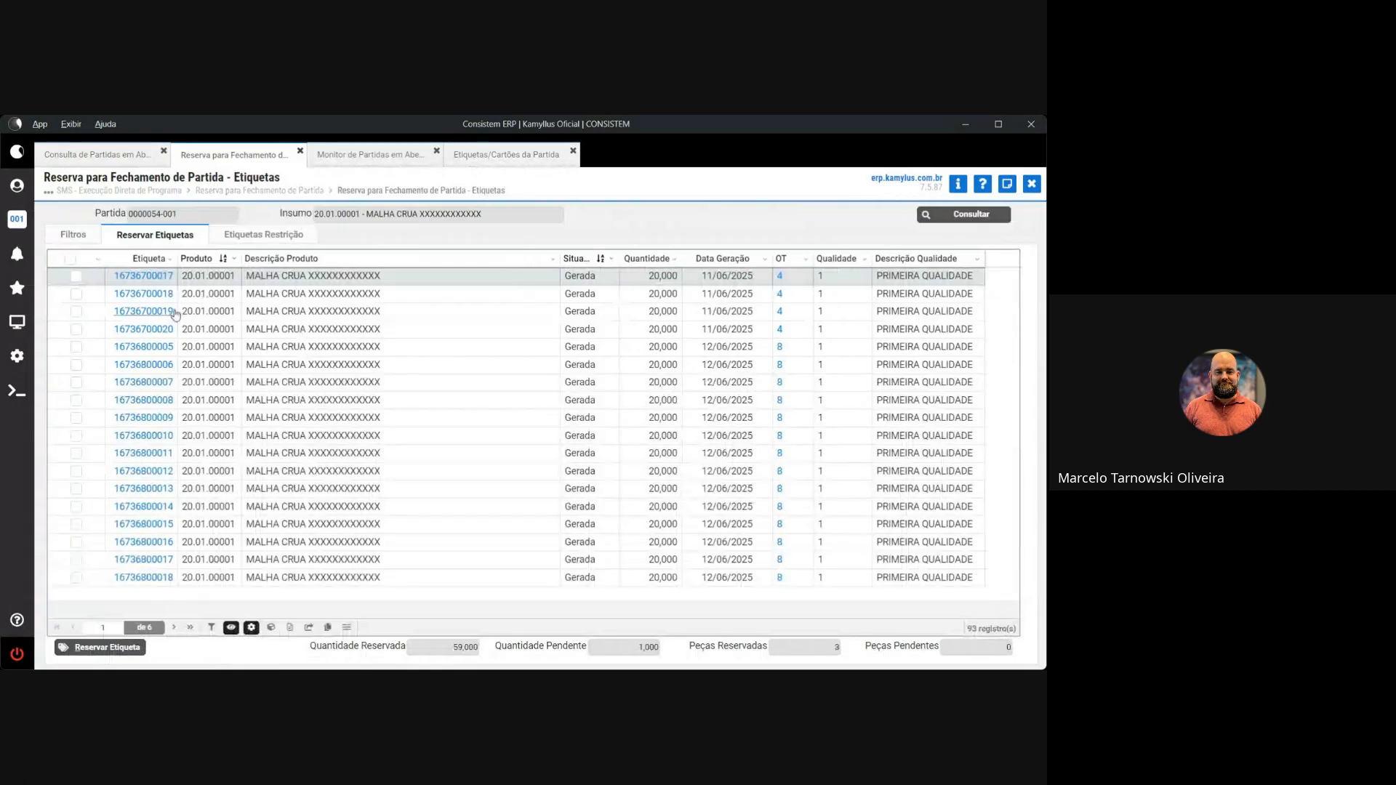
left_click(702, 254)
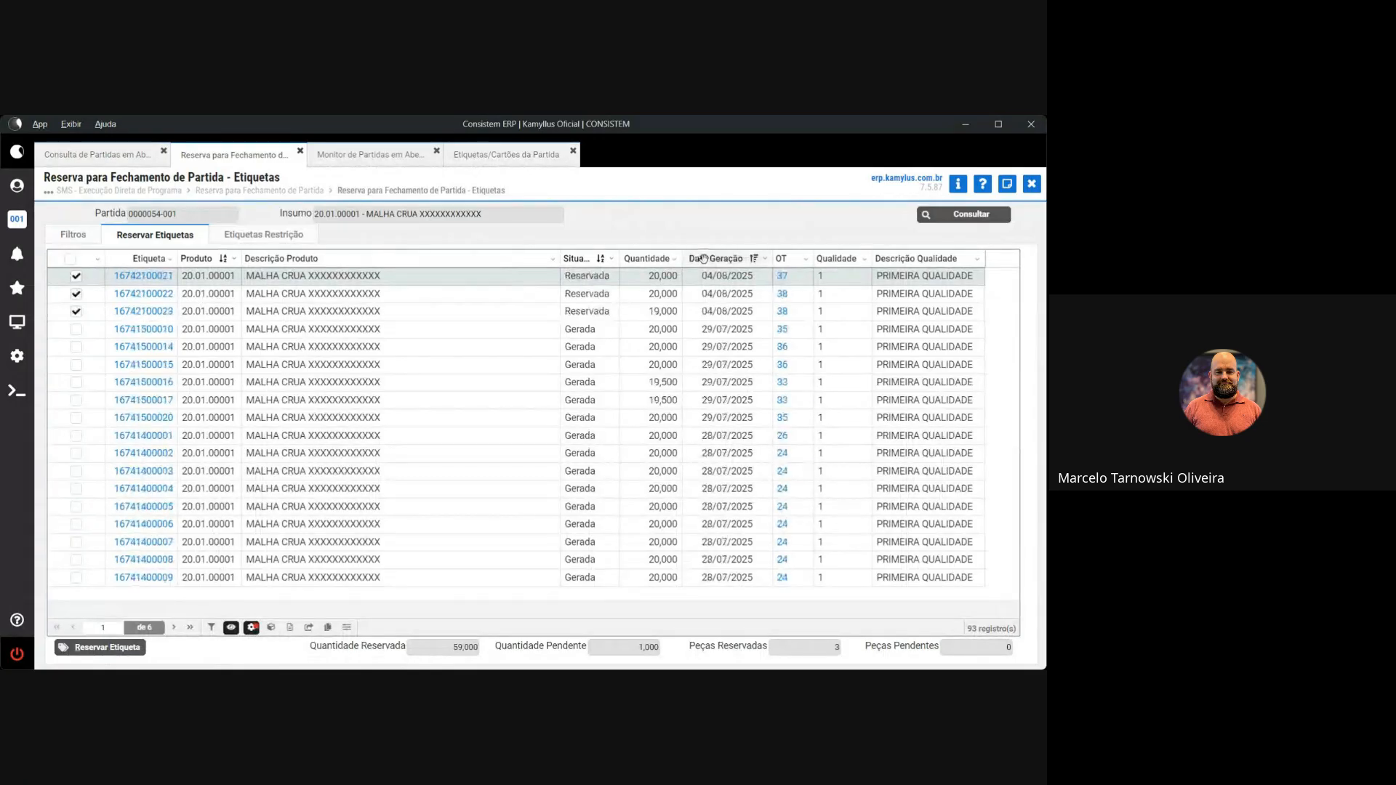
left_click_drag(180, 331, 115, 333)
key("ctrl+c")
left_click(117, 331)
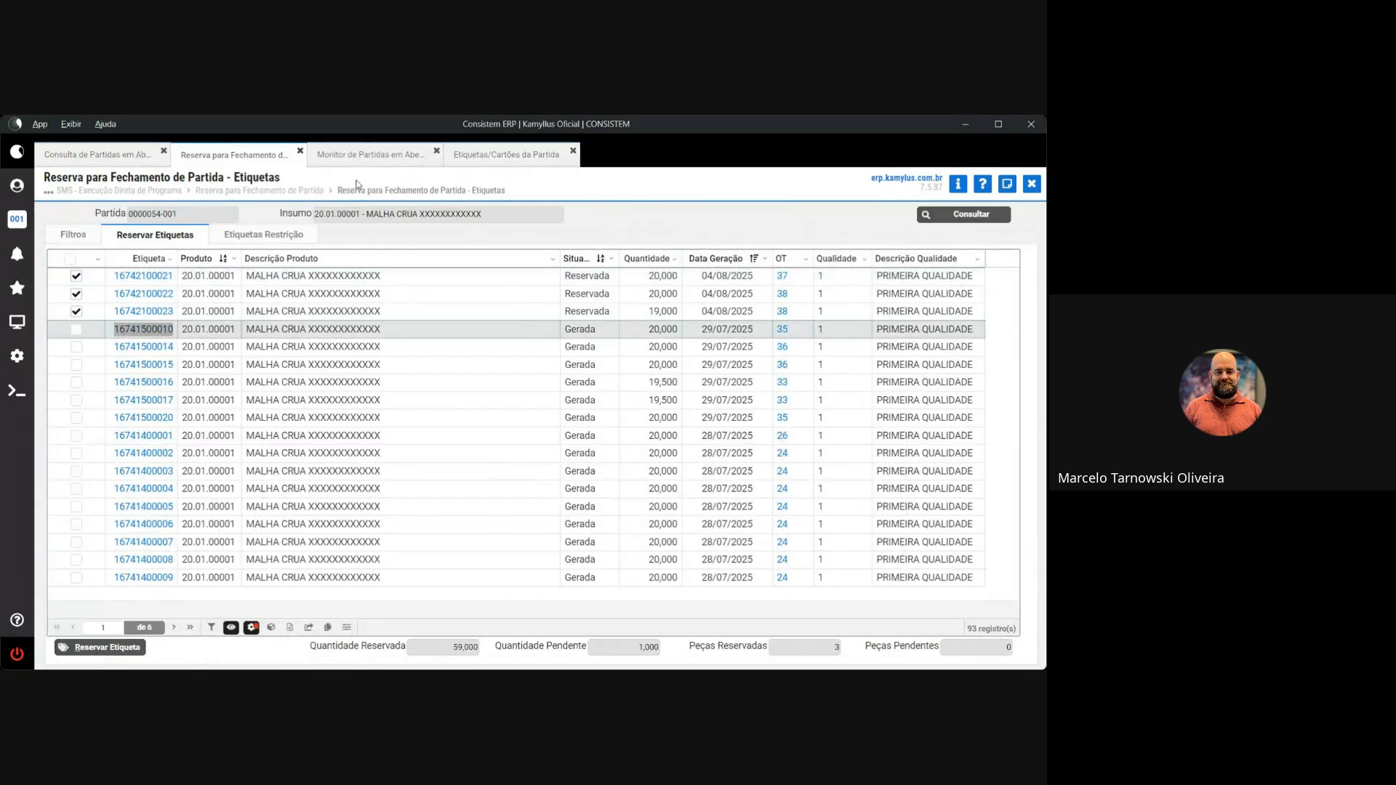
left_click(478, 156)
left_click(109, 268)
key("ctrl+v")
key("Return")
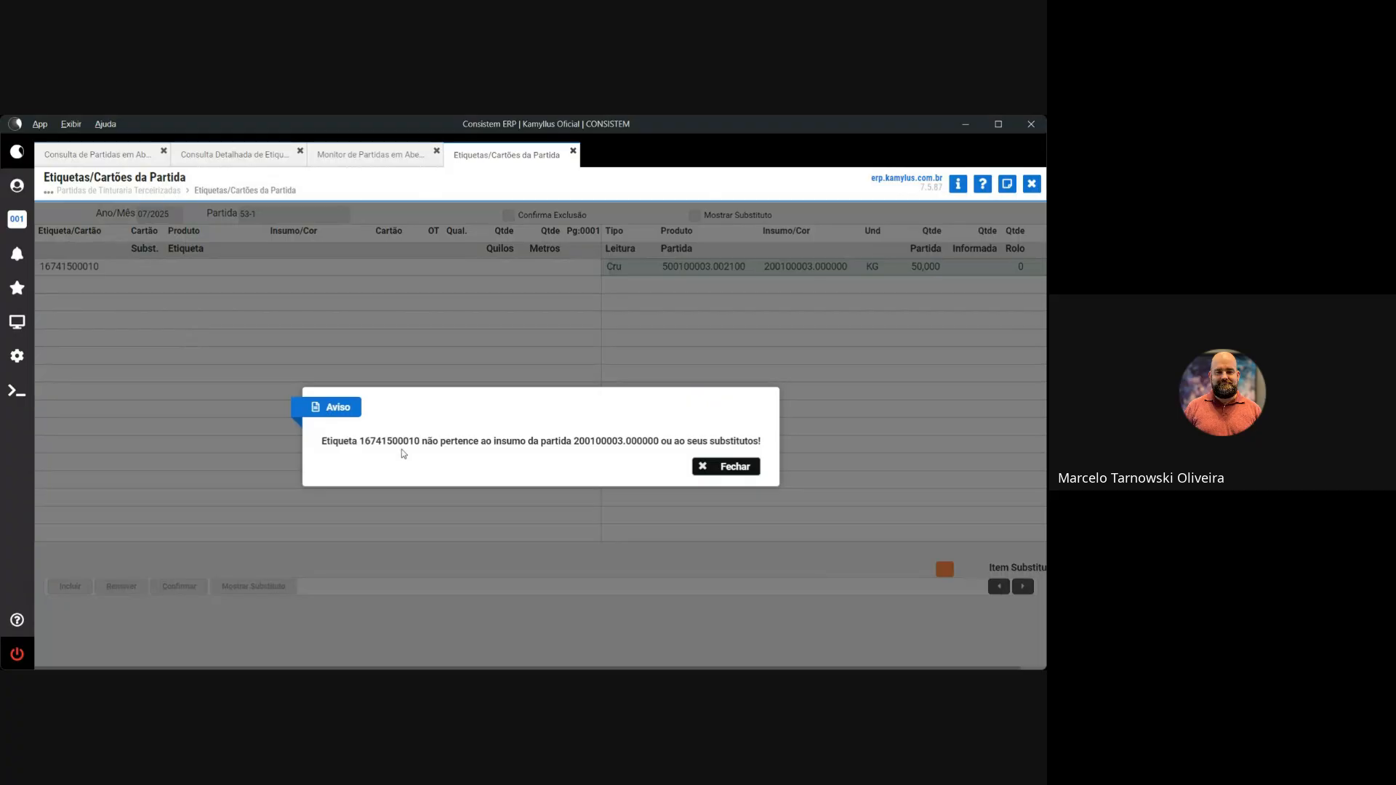
key("Return")
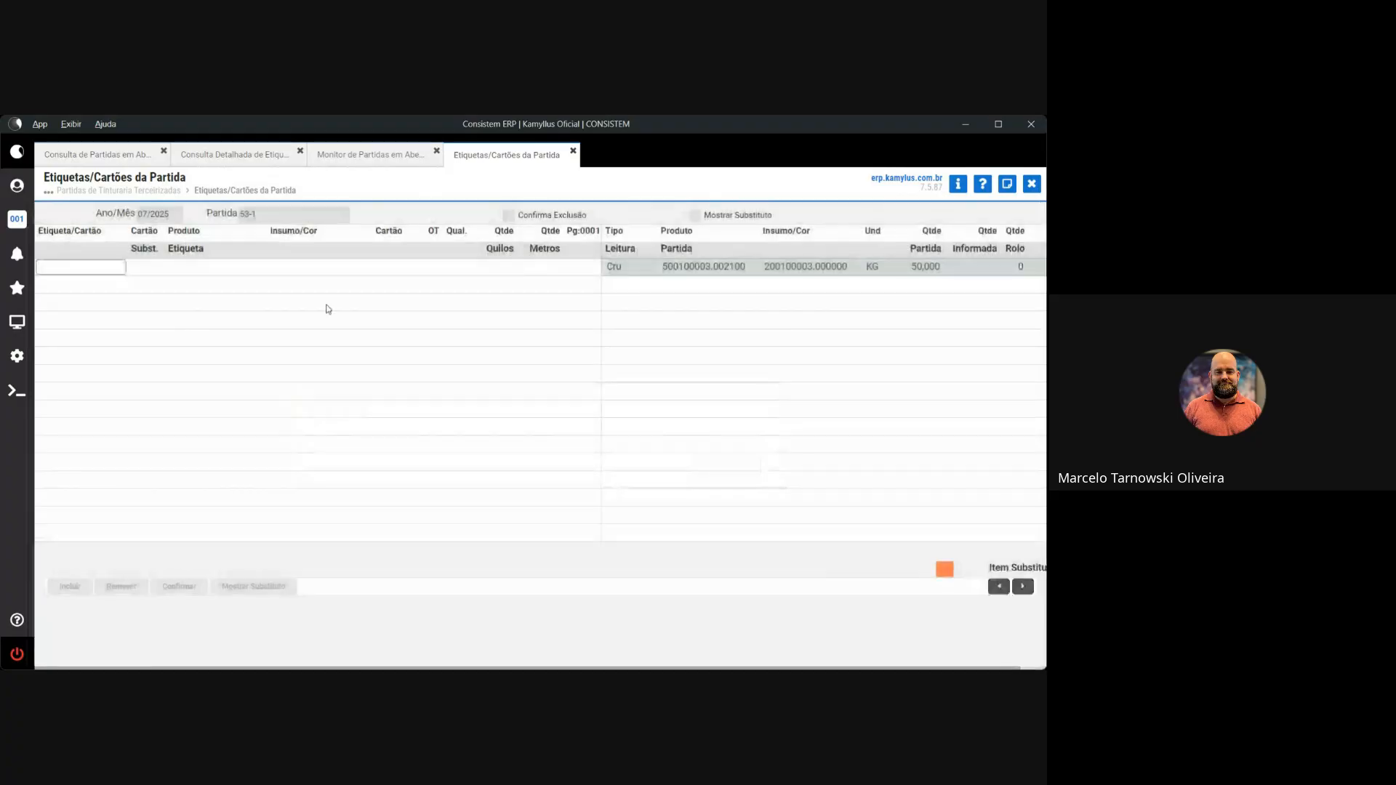
key("ctrl+v")
key("Return")
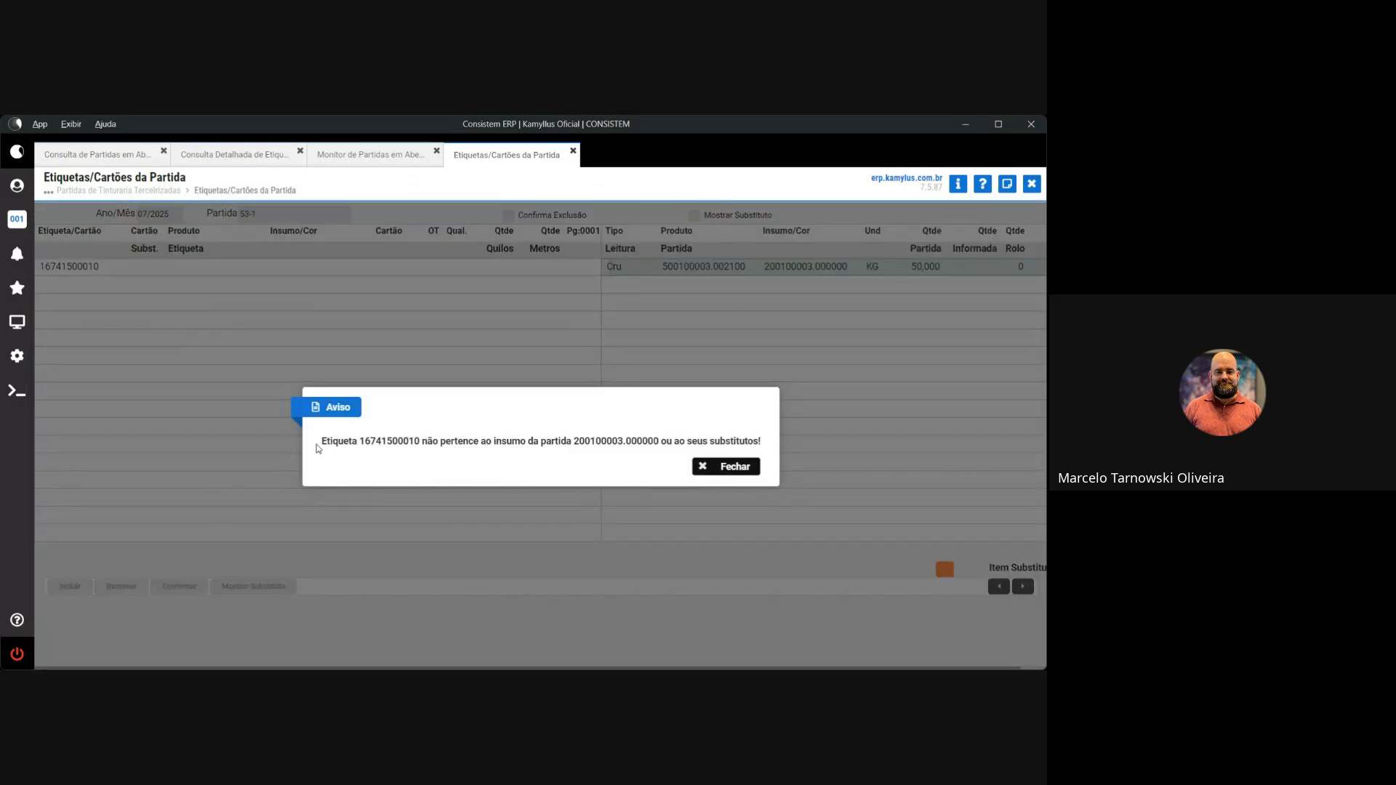
left_click_drag(321, 441, 765, 441)
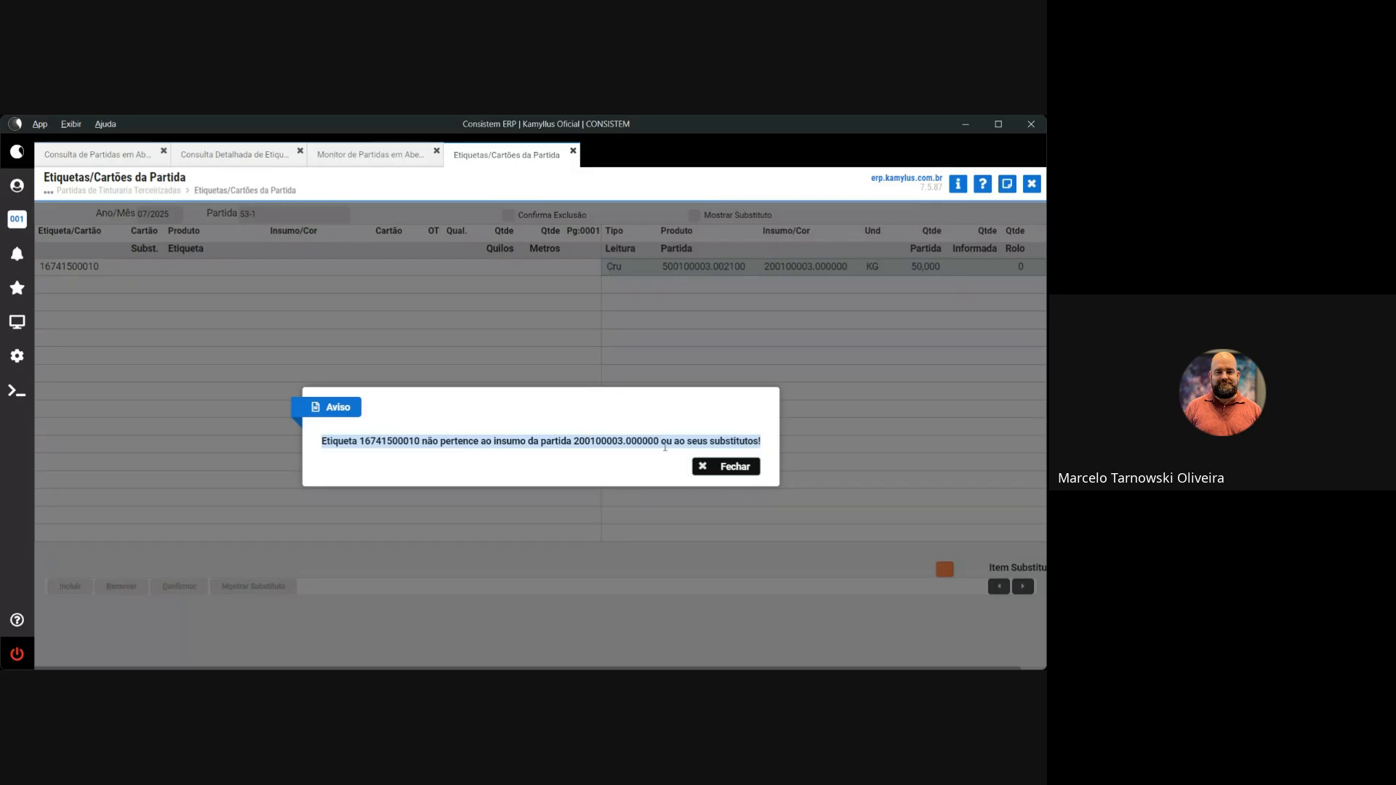
left_click(720, 467)
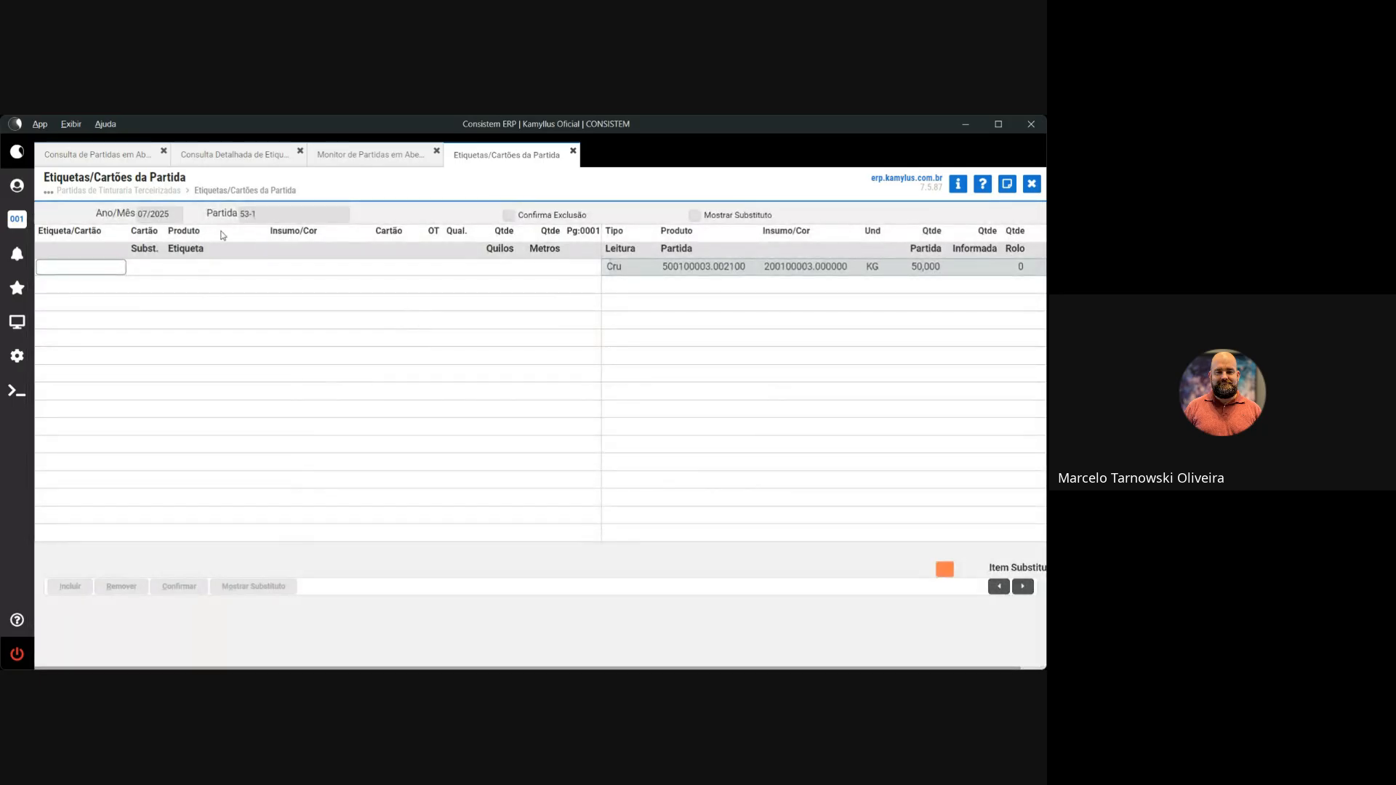
left_click(1031, 184)
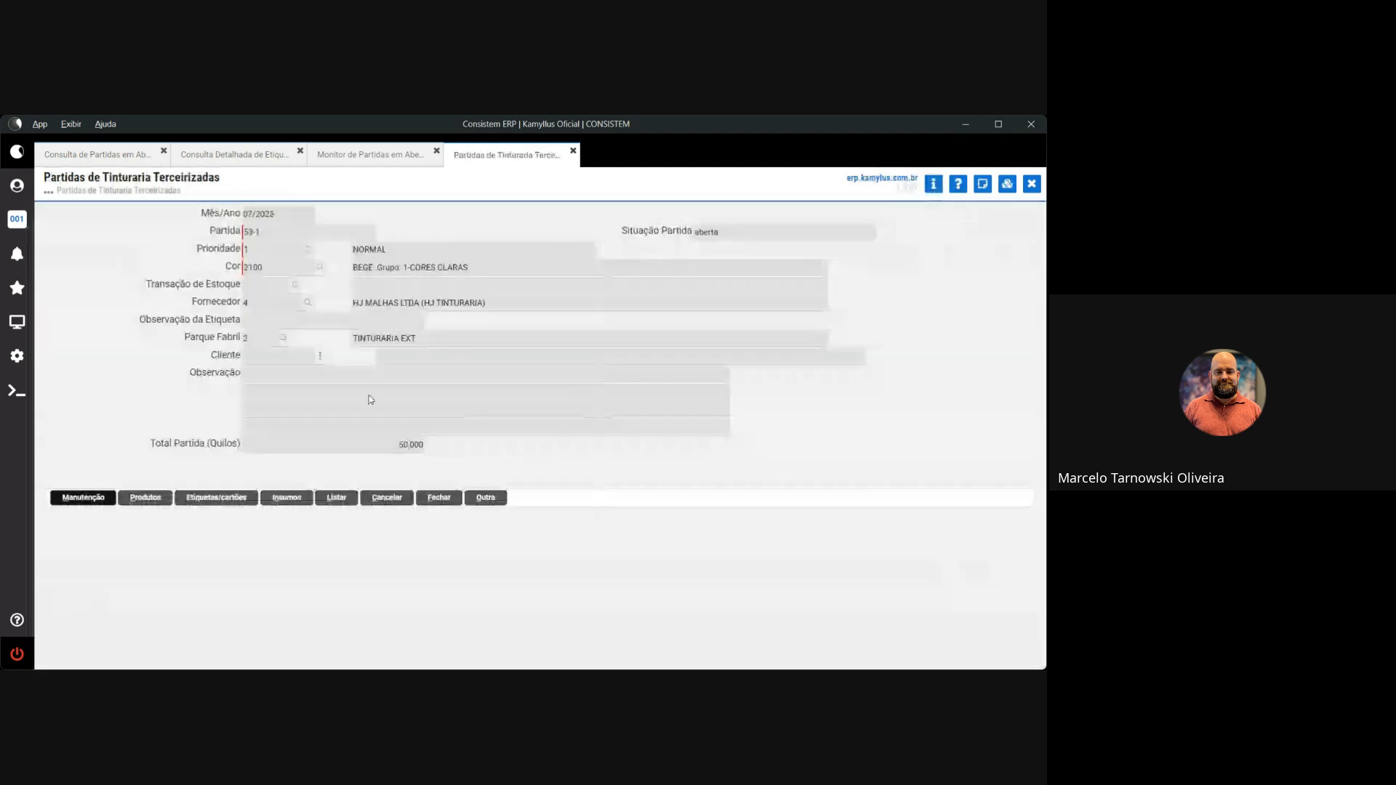
type("54")
key("Return")
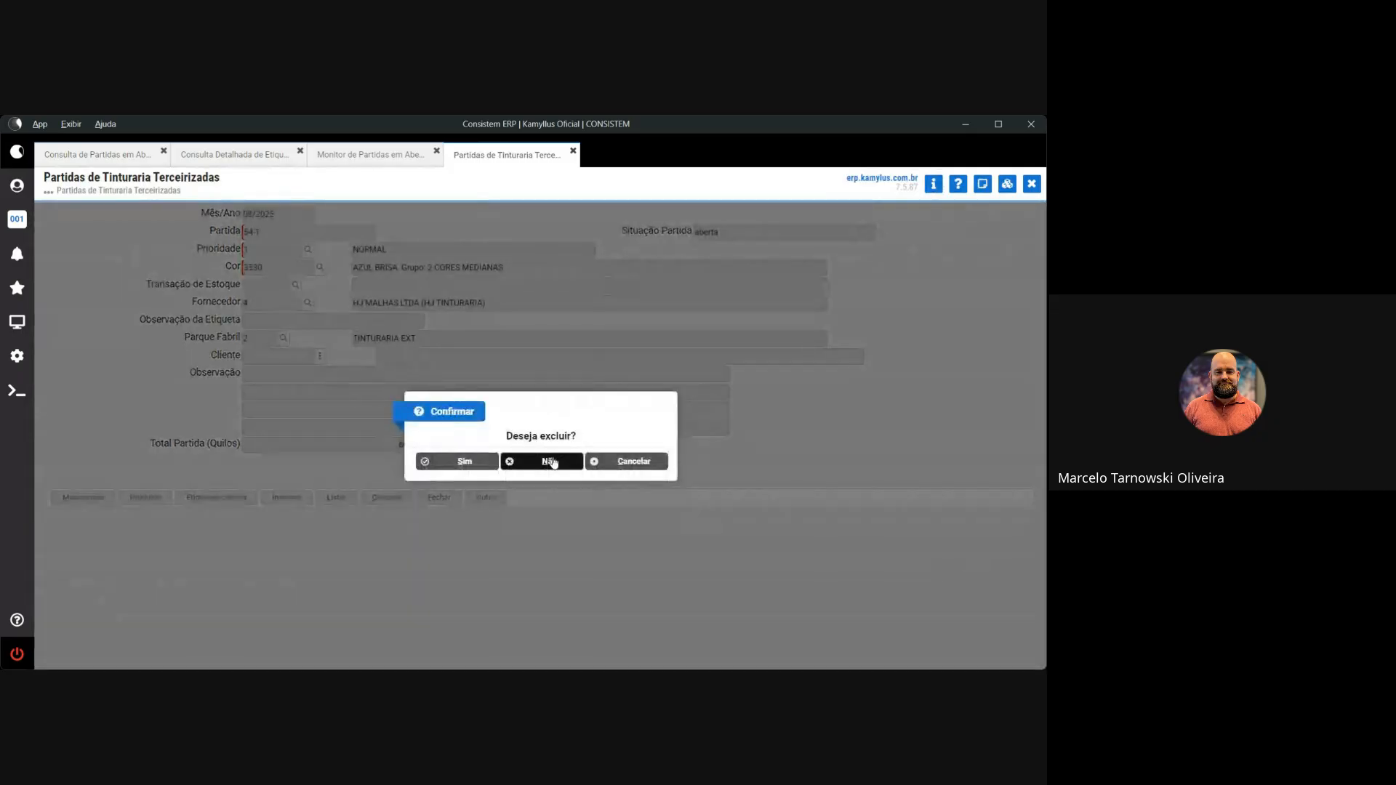
left_click(551, 462)
left_click(240, 500)
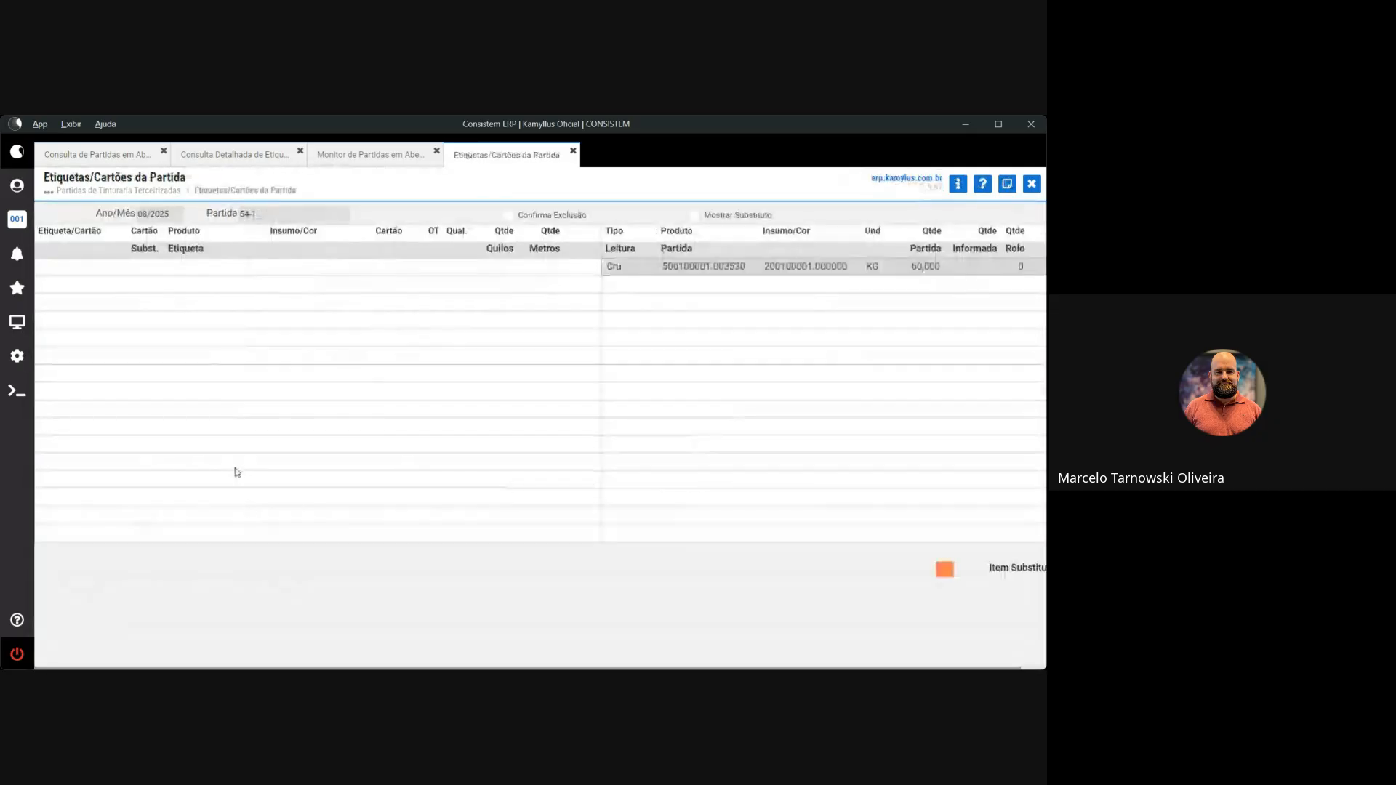
type("16741500010")
key("Return")
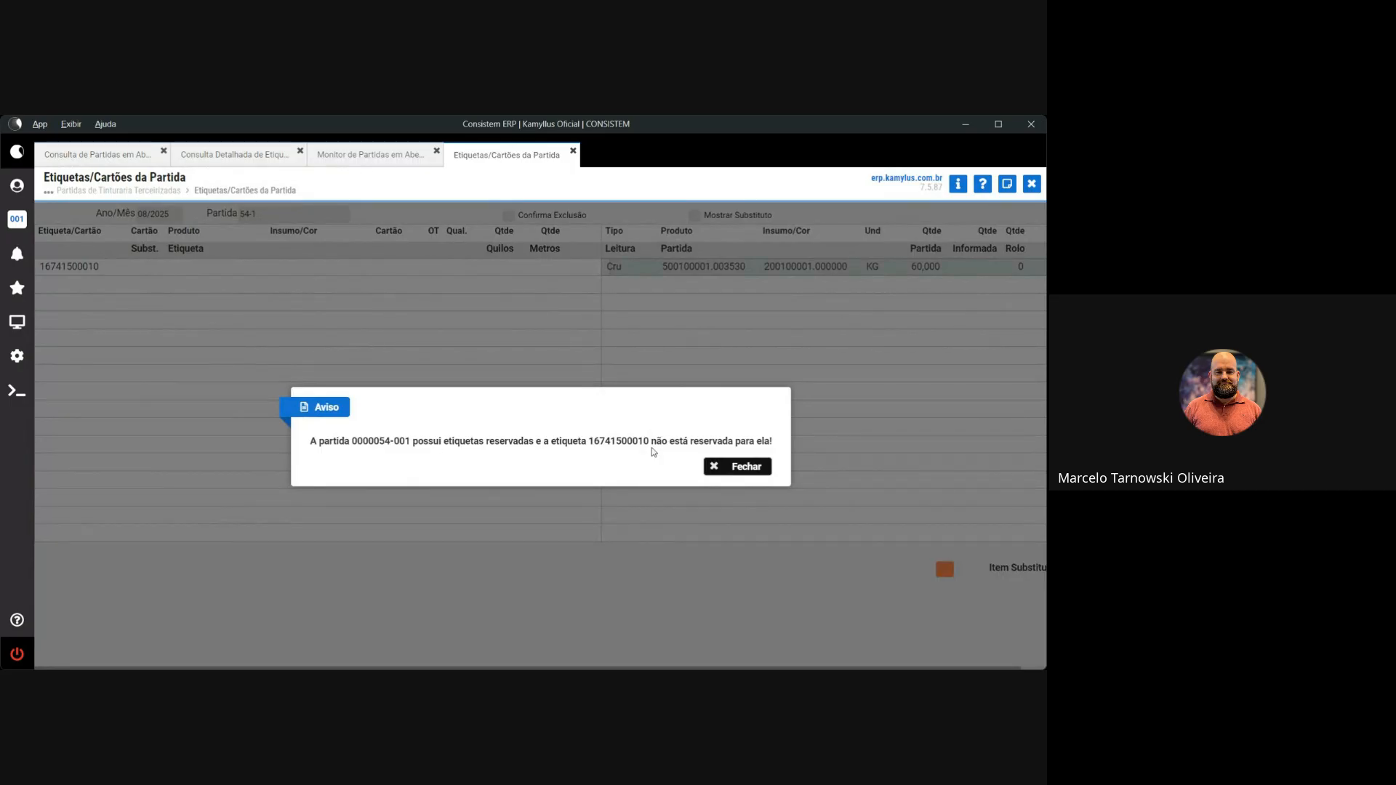
left_click(762, 467)
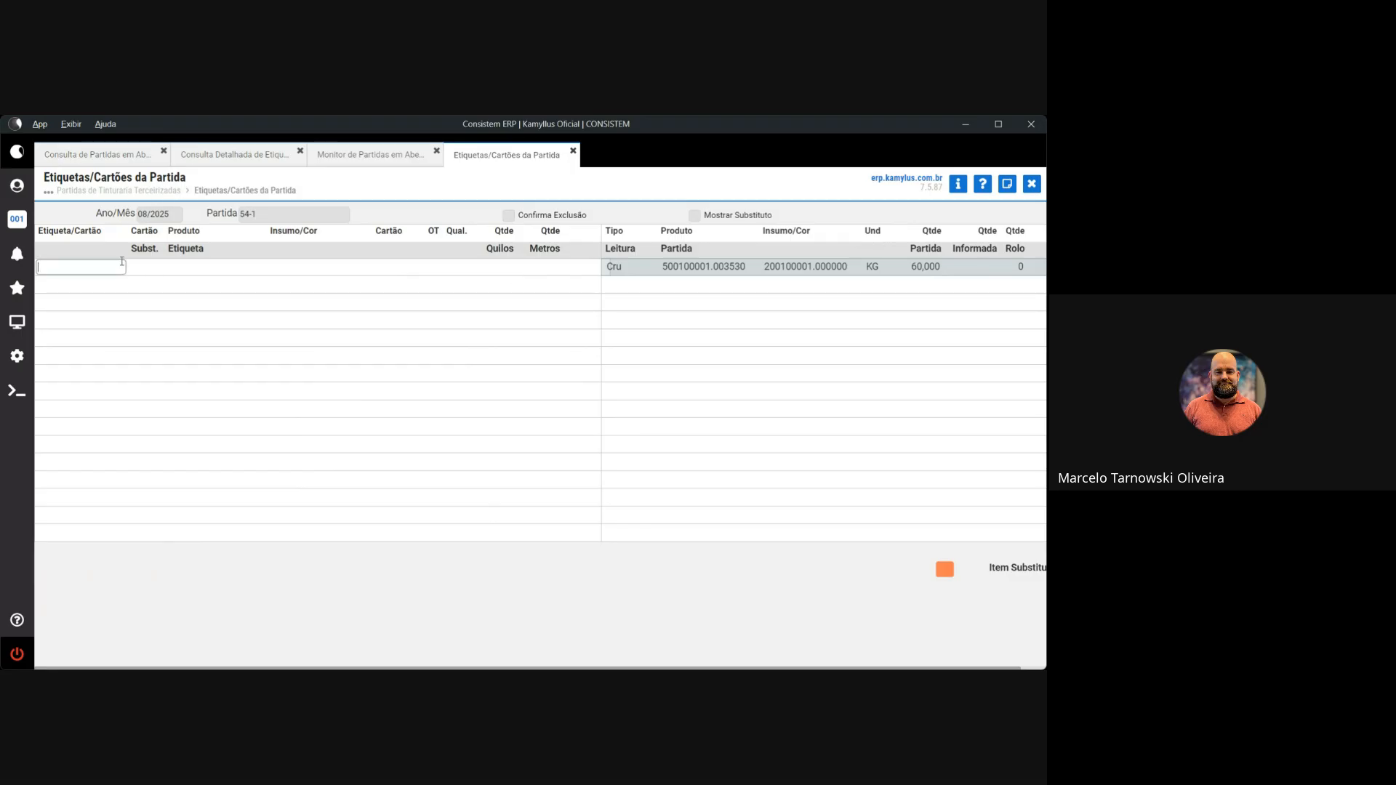
type("6740300014")
key("Home")
type("1")
key("Return")
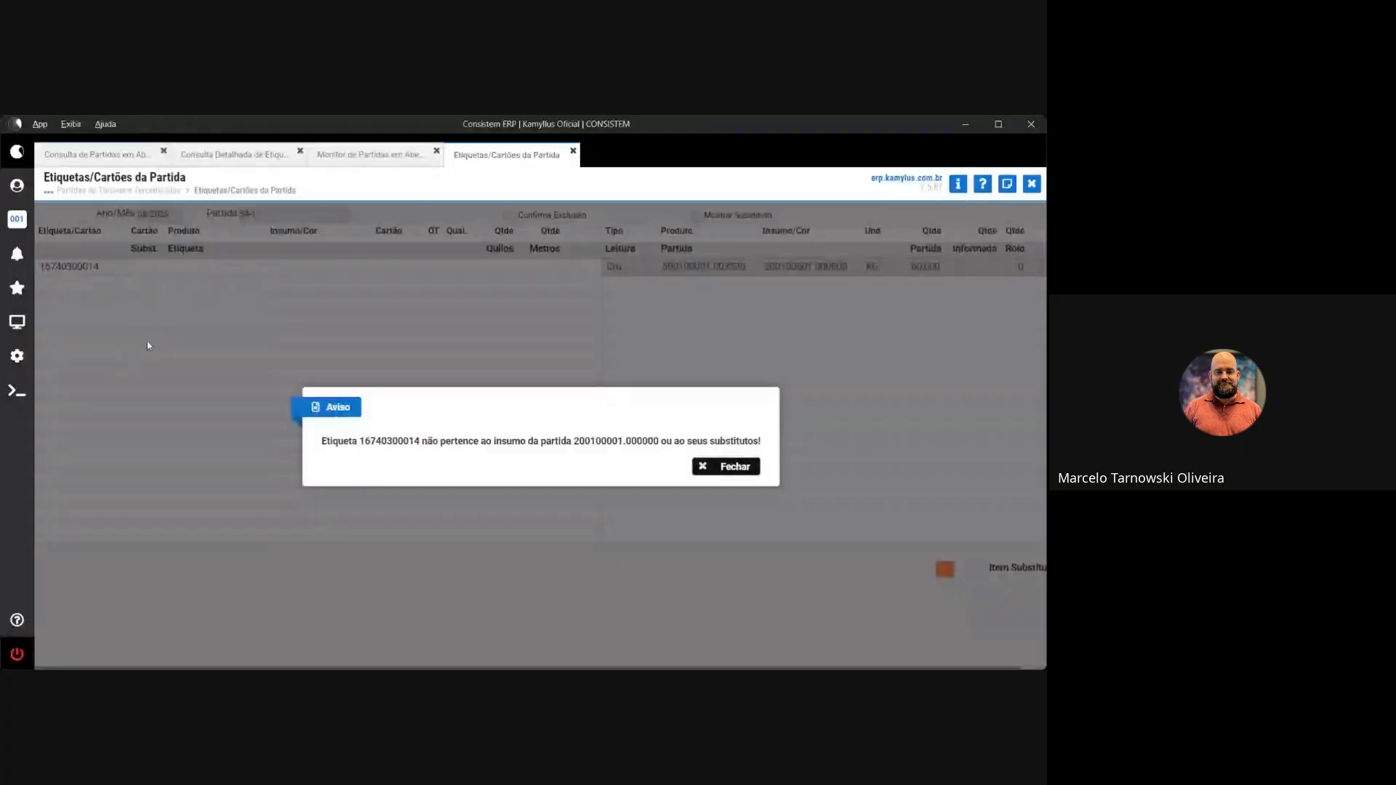
key("Return")
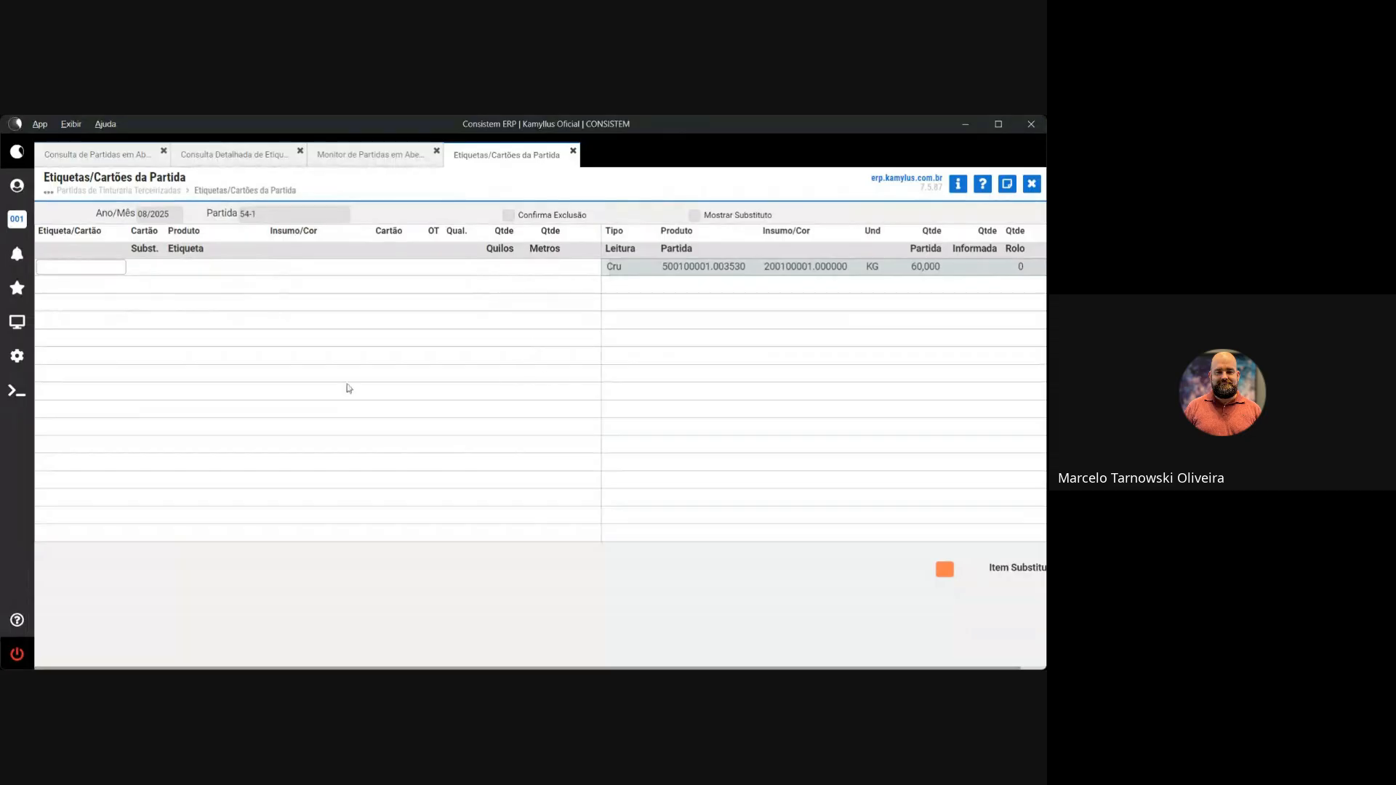
left_click(84, 268)
key("ctrl+v")
key("Return")
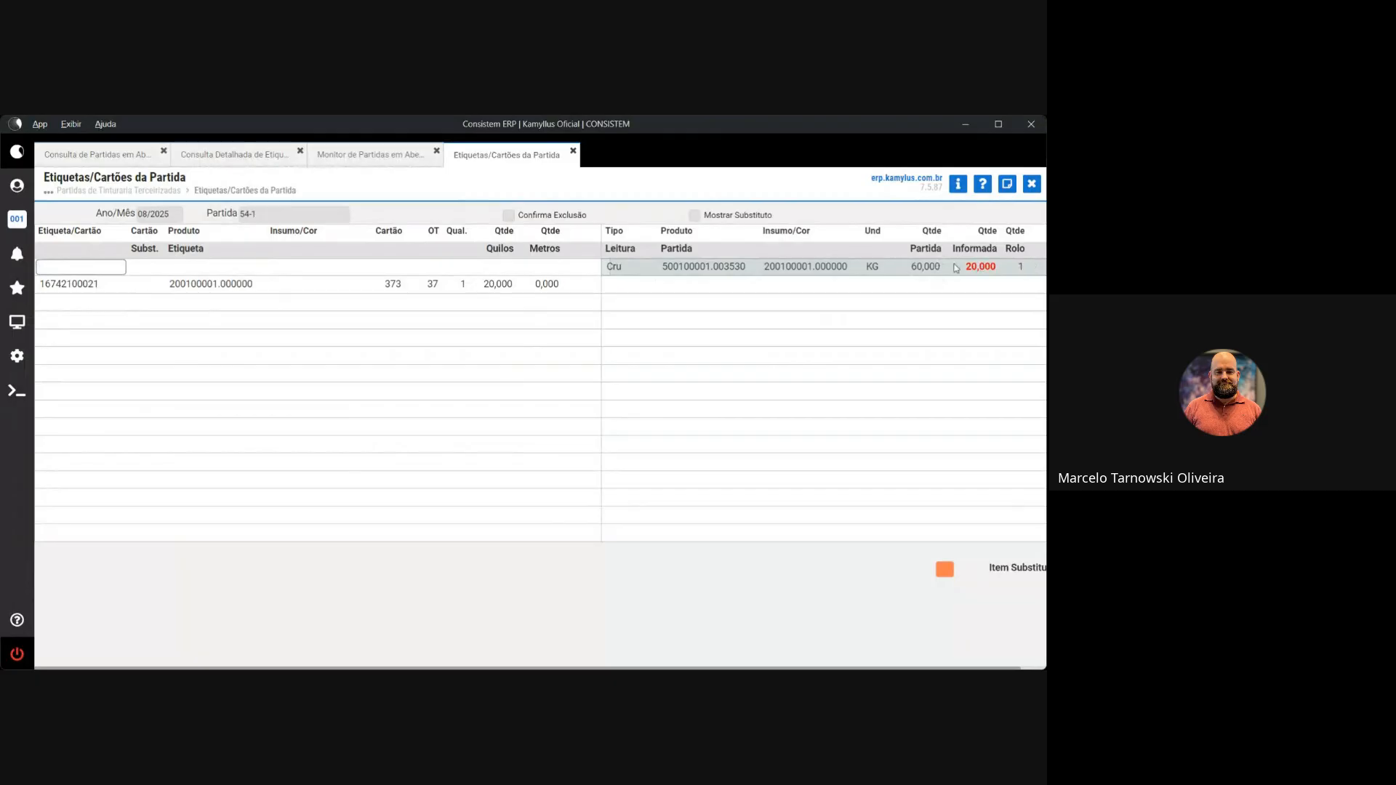
key("ctrl+v")
key("BackSpace")
type("2")
key("Return")
key("ctrl+v")
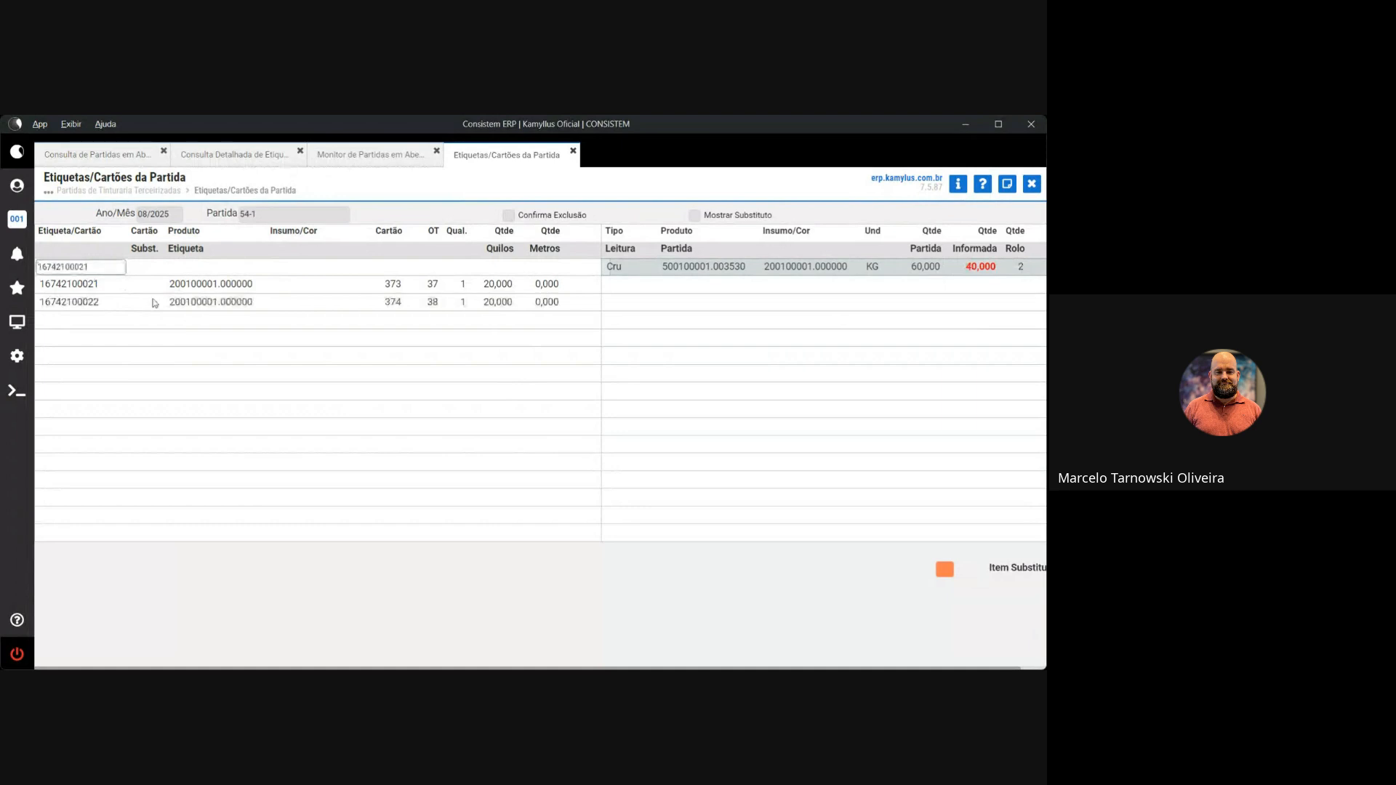
key("BackSpace")
type("3")
key("Return")
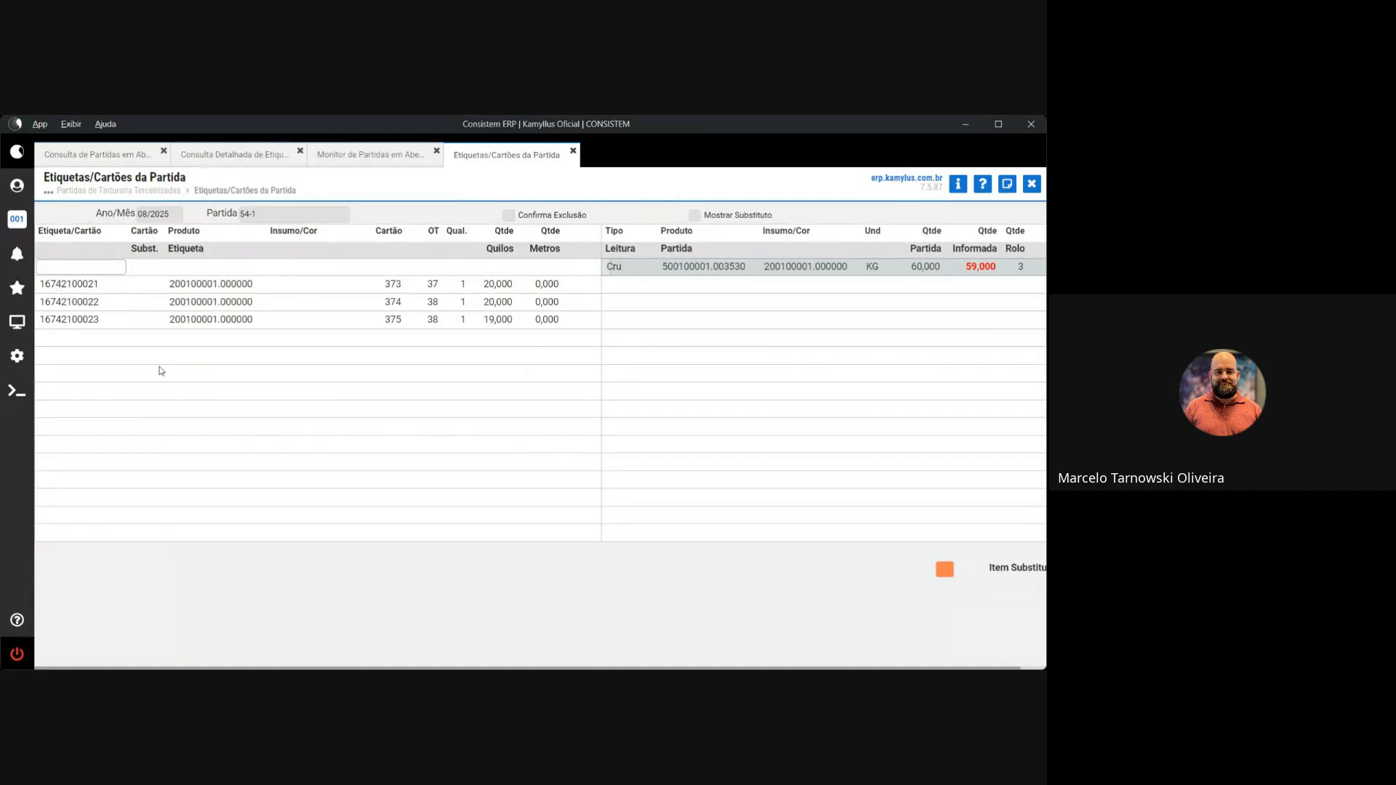
key("Escape")
left_click(179, 586)
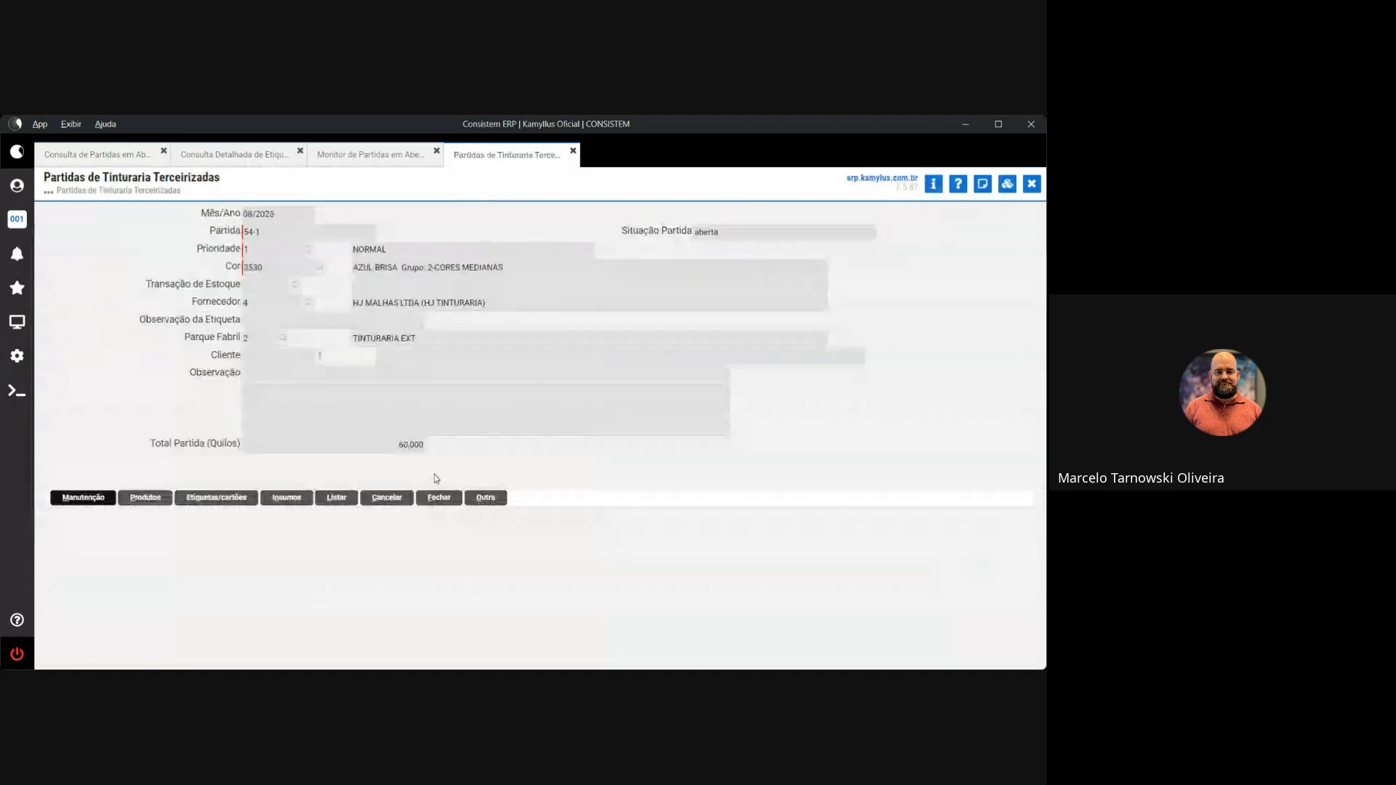
Recheck lot 54-1's labels, then close the lot and dismiss the printer warning
left_click(217, 498)
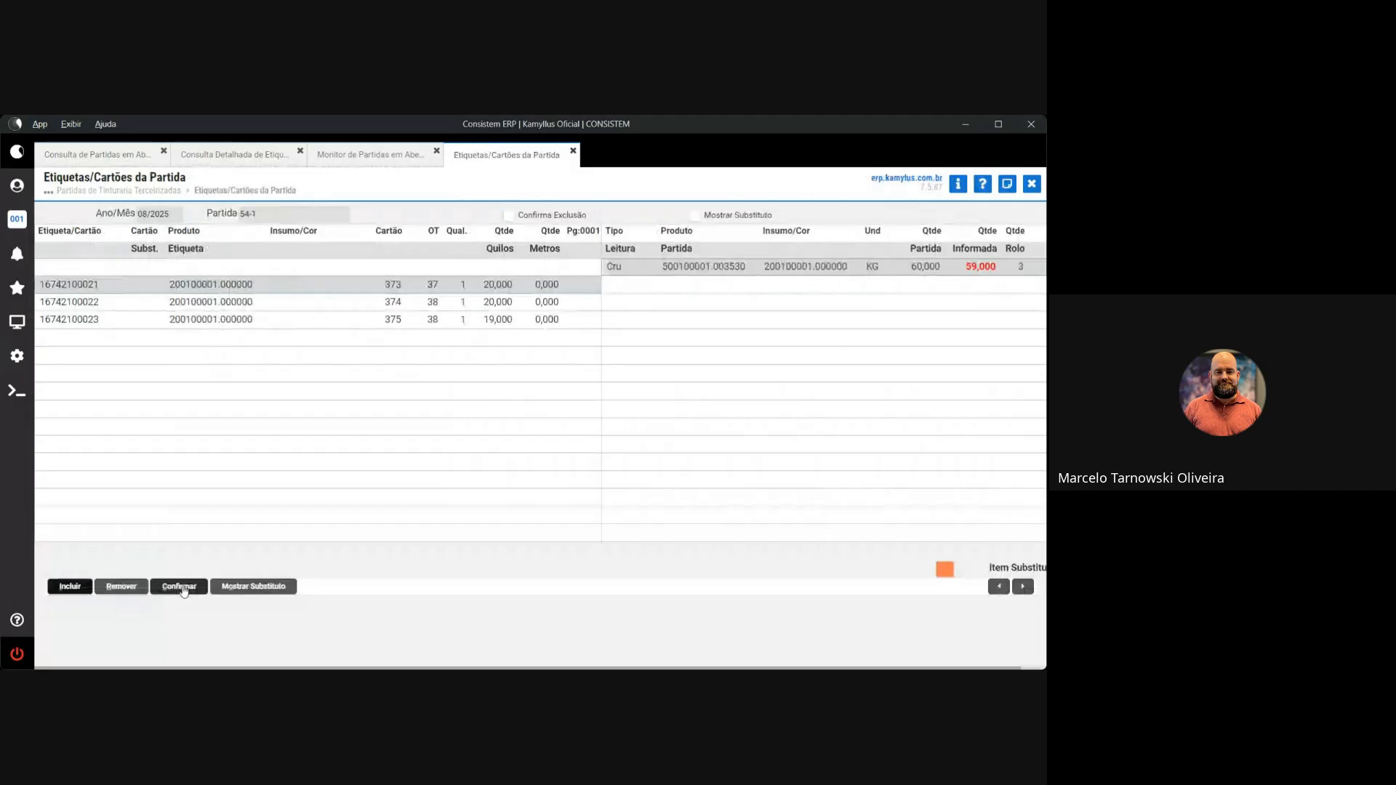
left_click(182, 587)
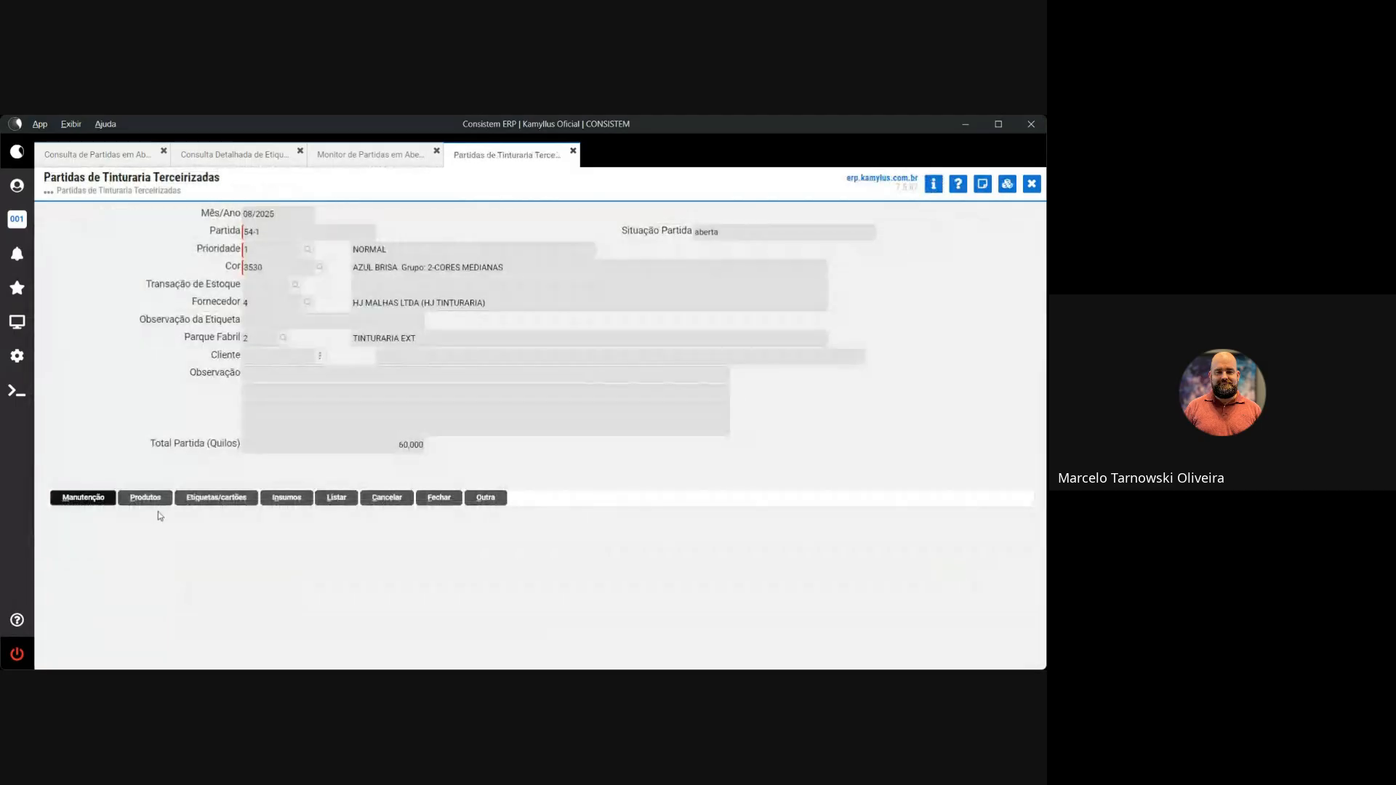
left_click(430, 498)
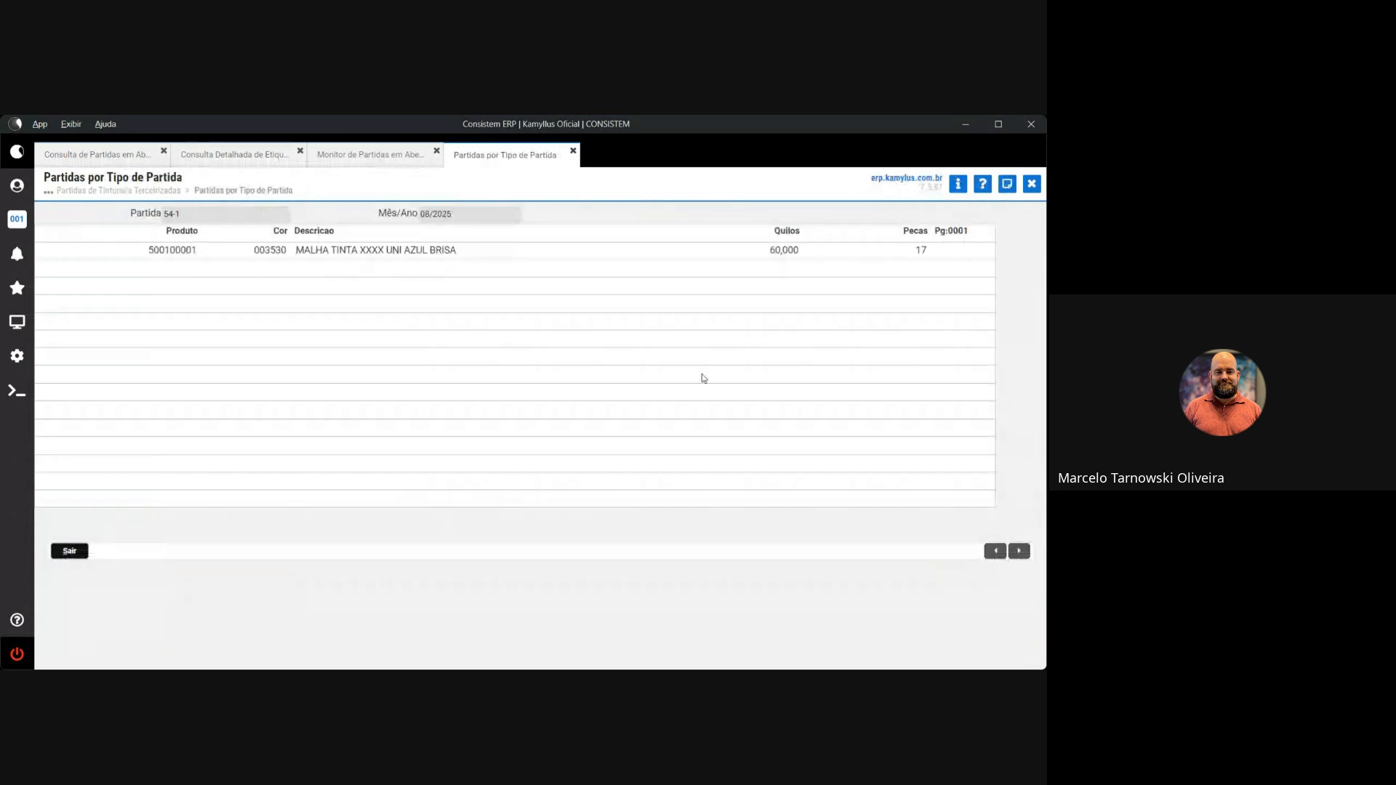
left_click(69, 550)
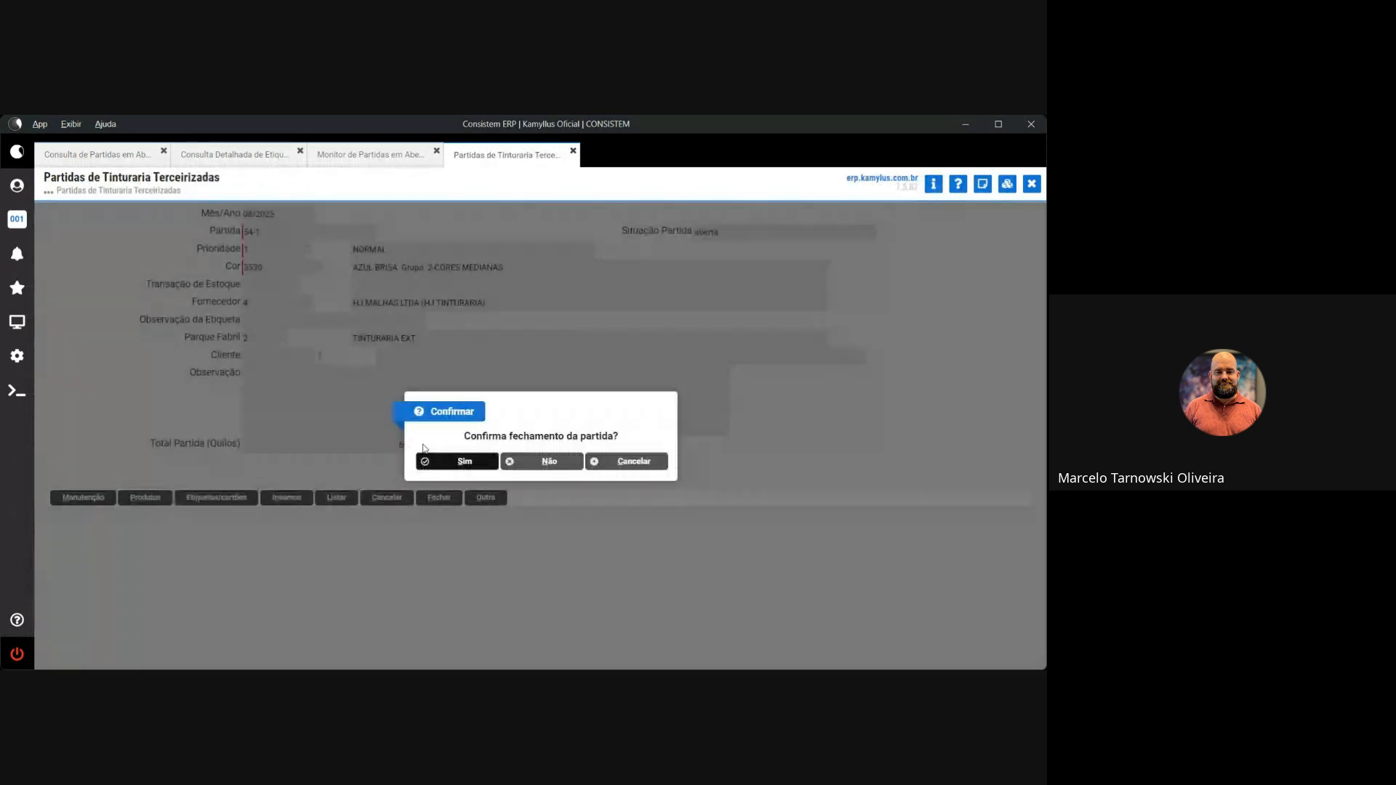
left_click(435, 460)
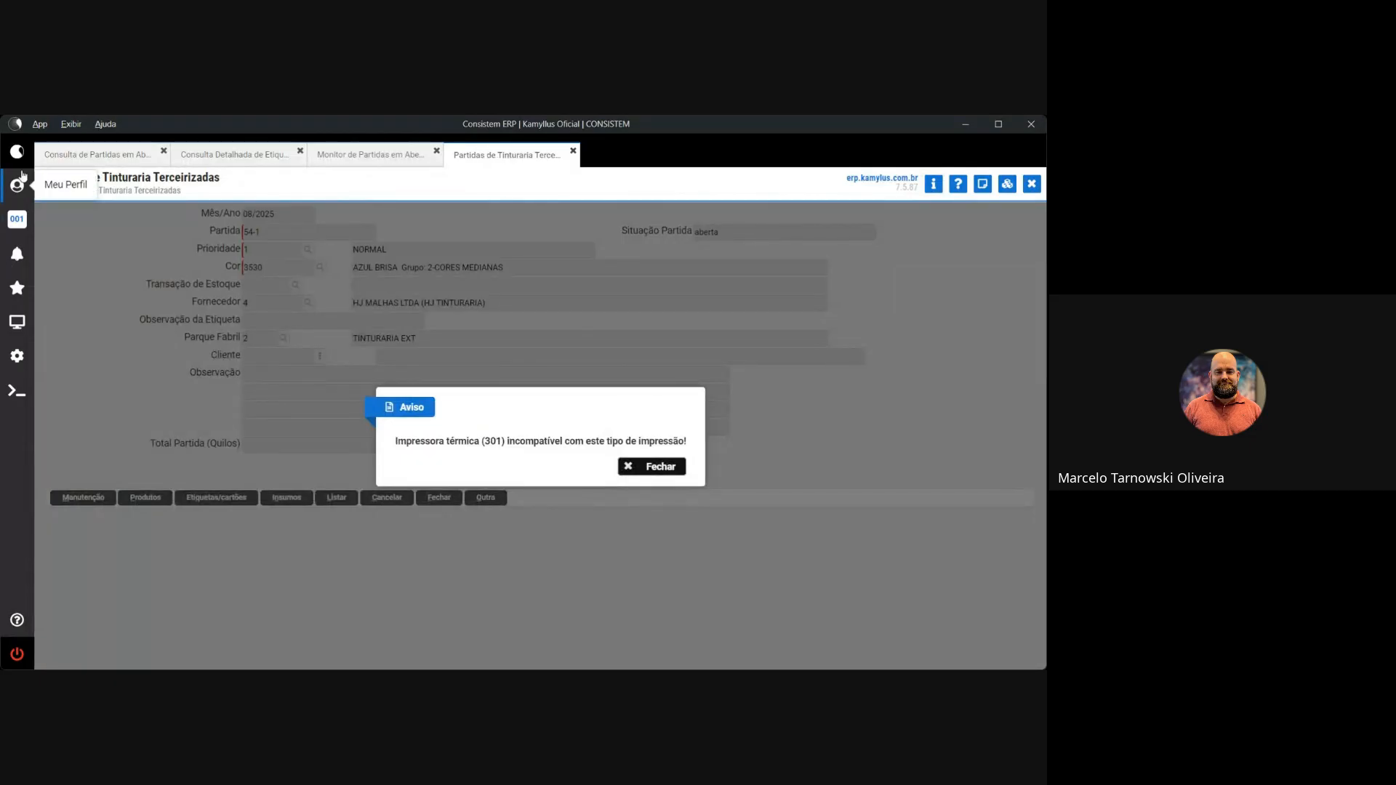
left_click(642, 471)
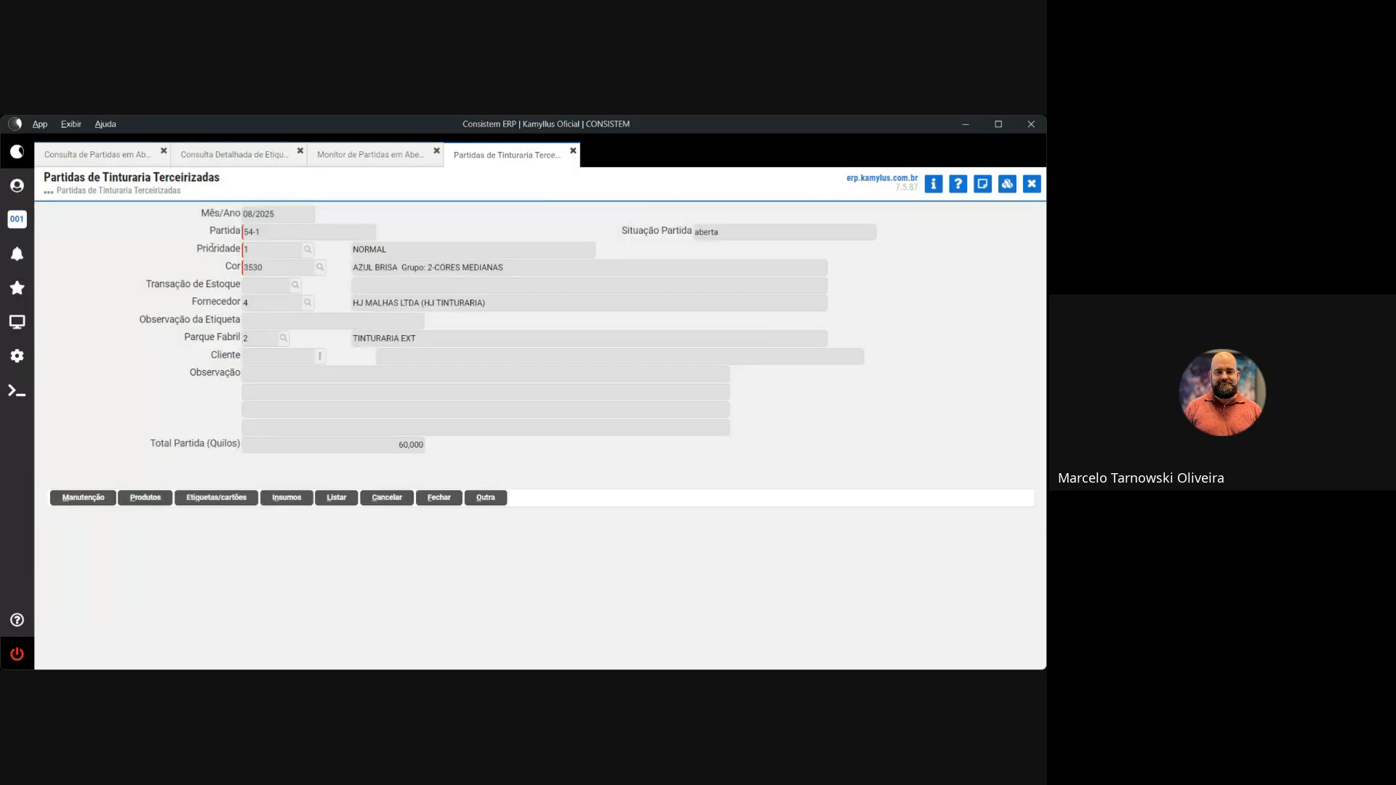
Reload lot 54 to verify its fechada status and 59,000 kg total
left_click(483, 500)
type("54")
key("Return")
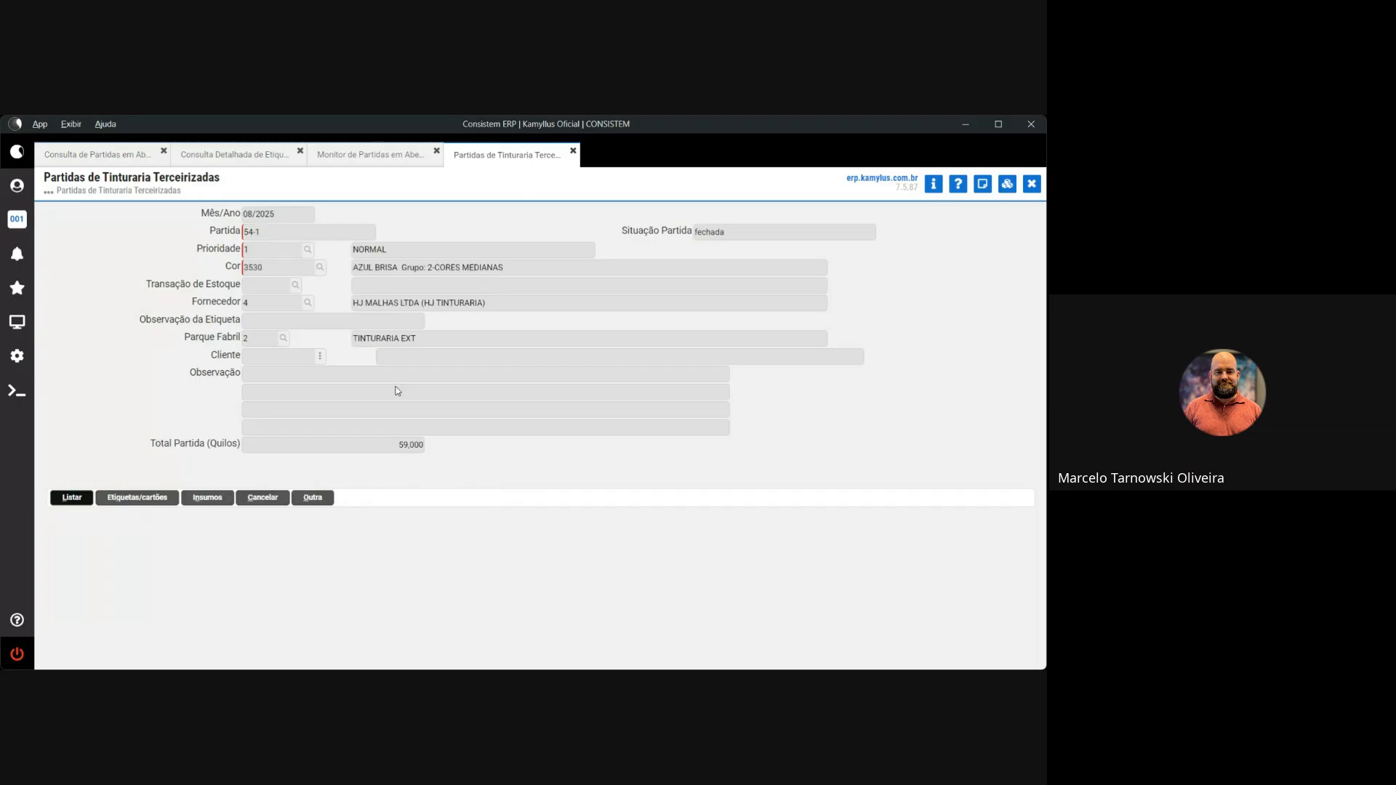
left_click(726, 231)
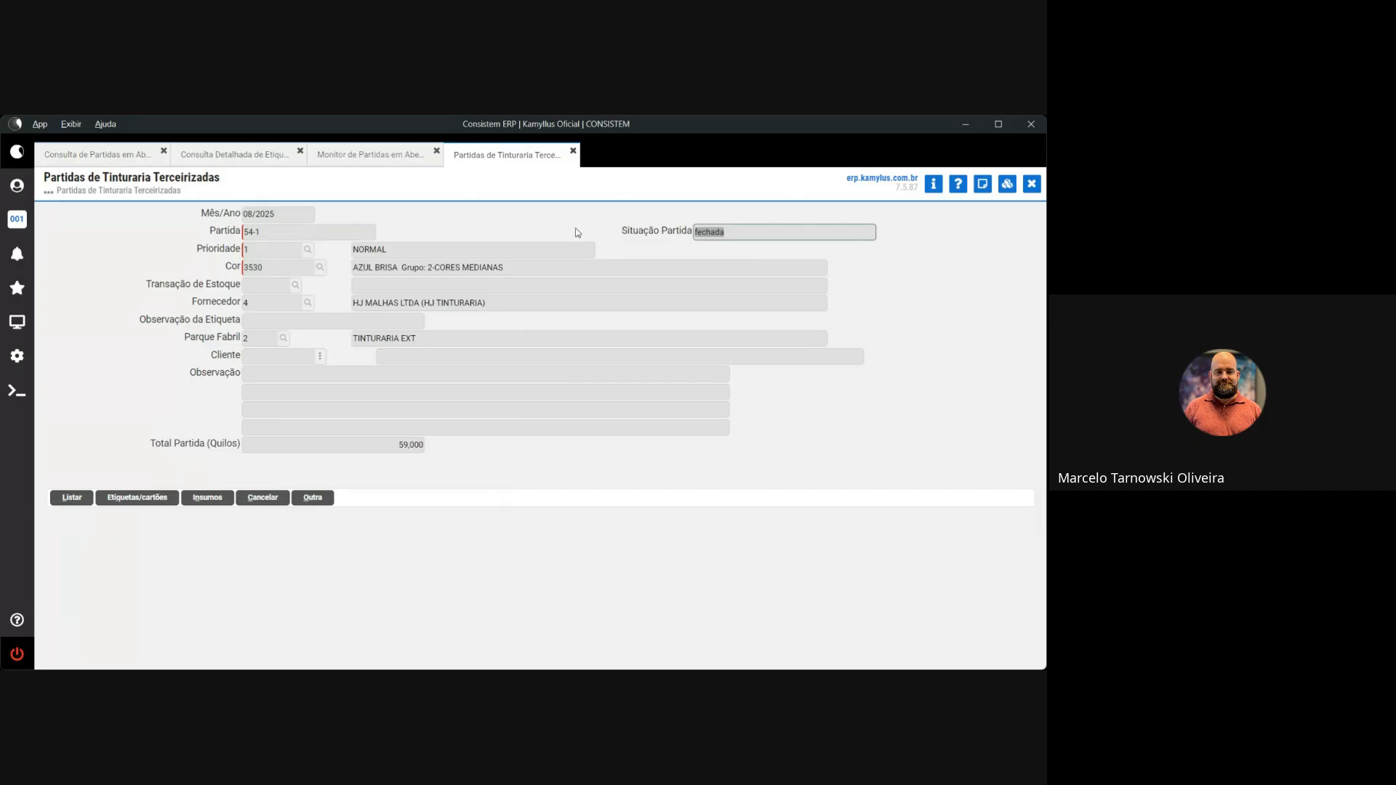
key("shift+Tab")
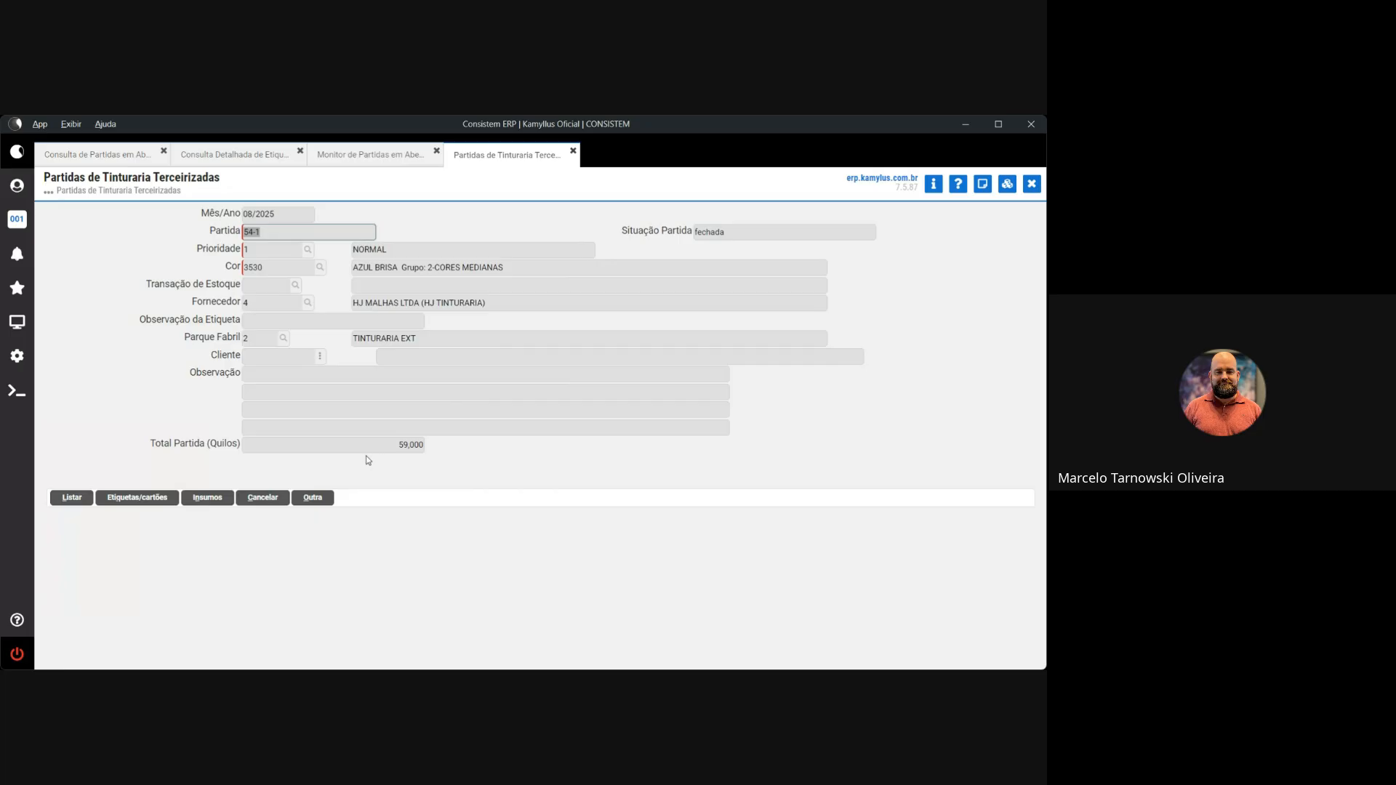
Load lot 61-1 without deleting it and open its empty label list needing 40,000 kg
left_click(313, 497)
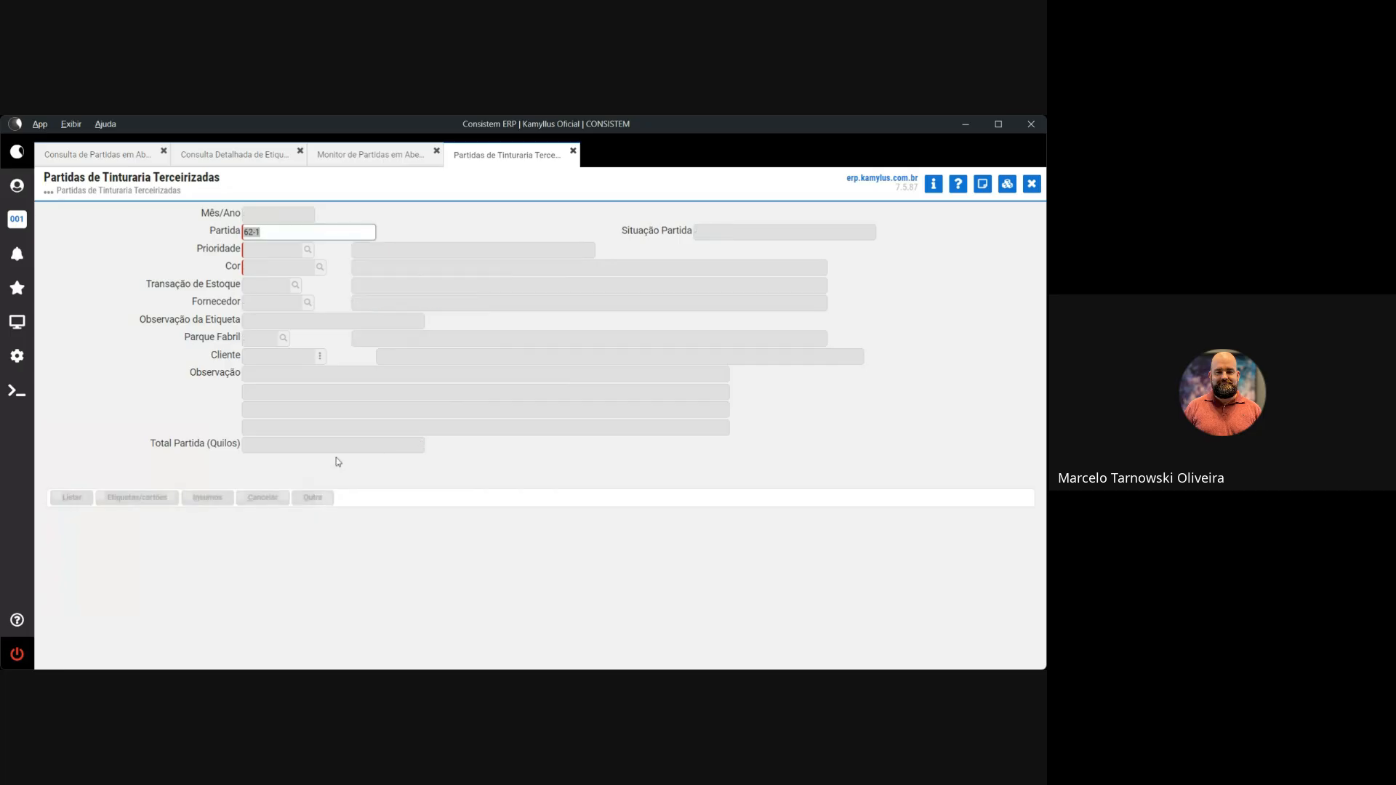
left_click(115, 156)
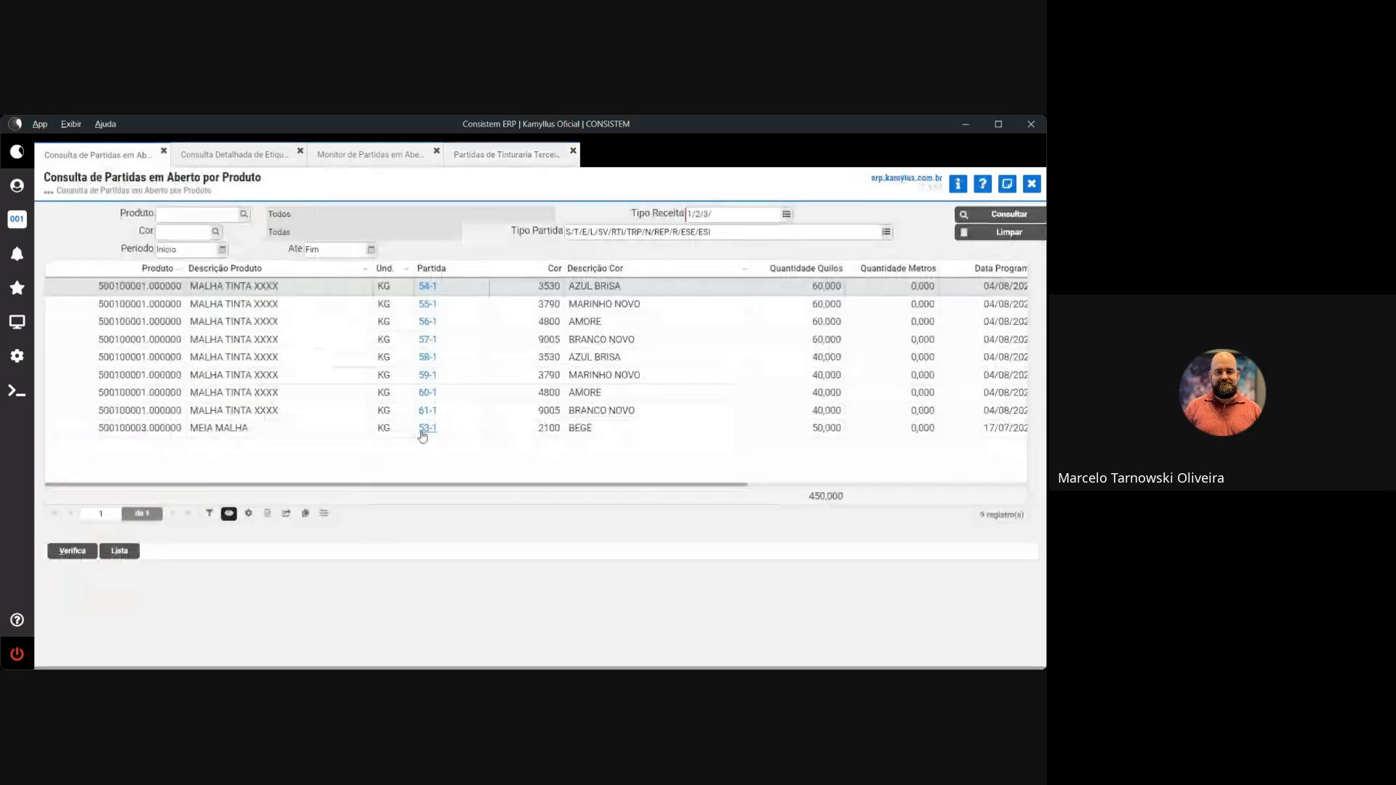
left_click(356, 155)
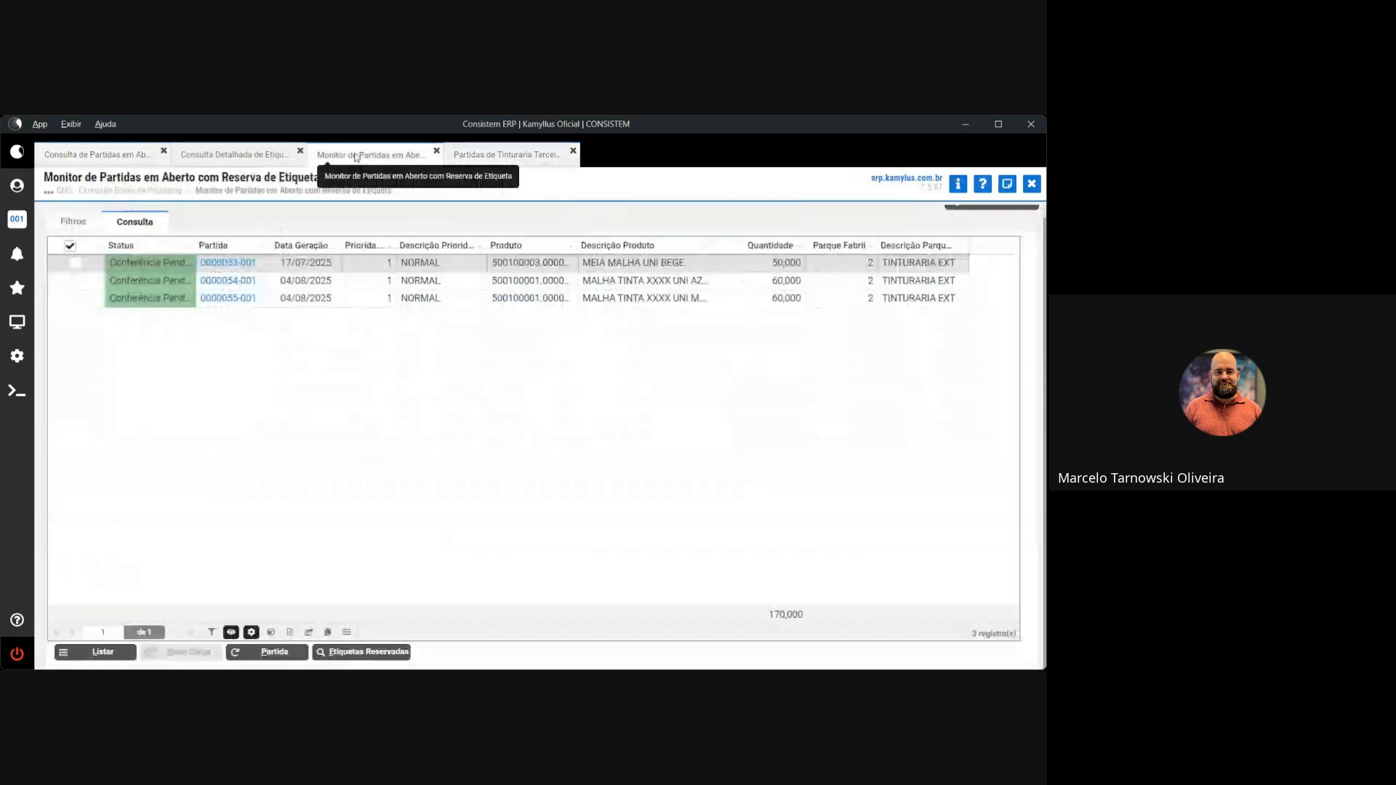
left_click(506, 155)
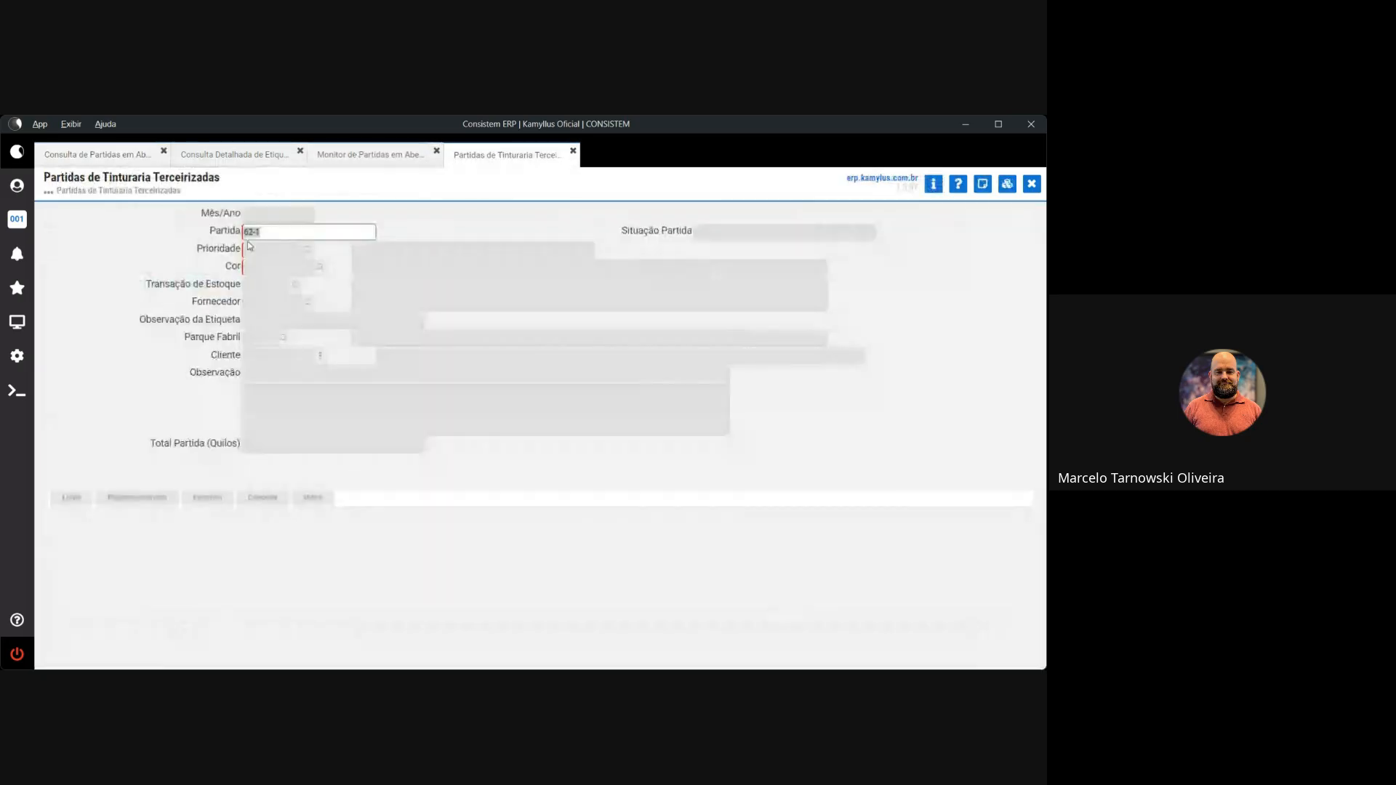
key("Return")
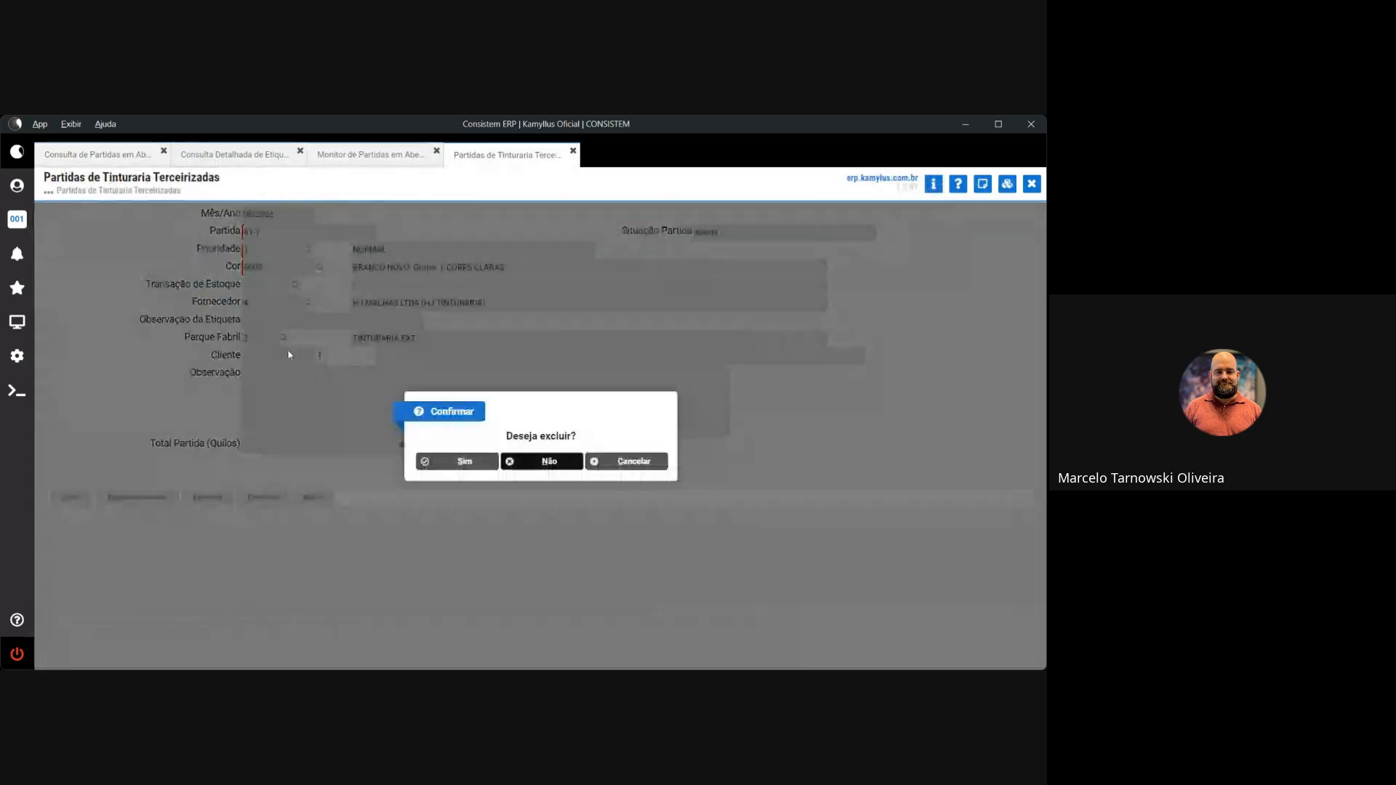
key("Return")
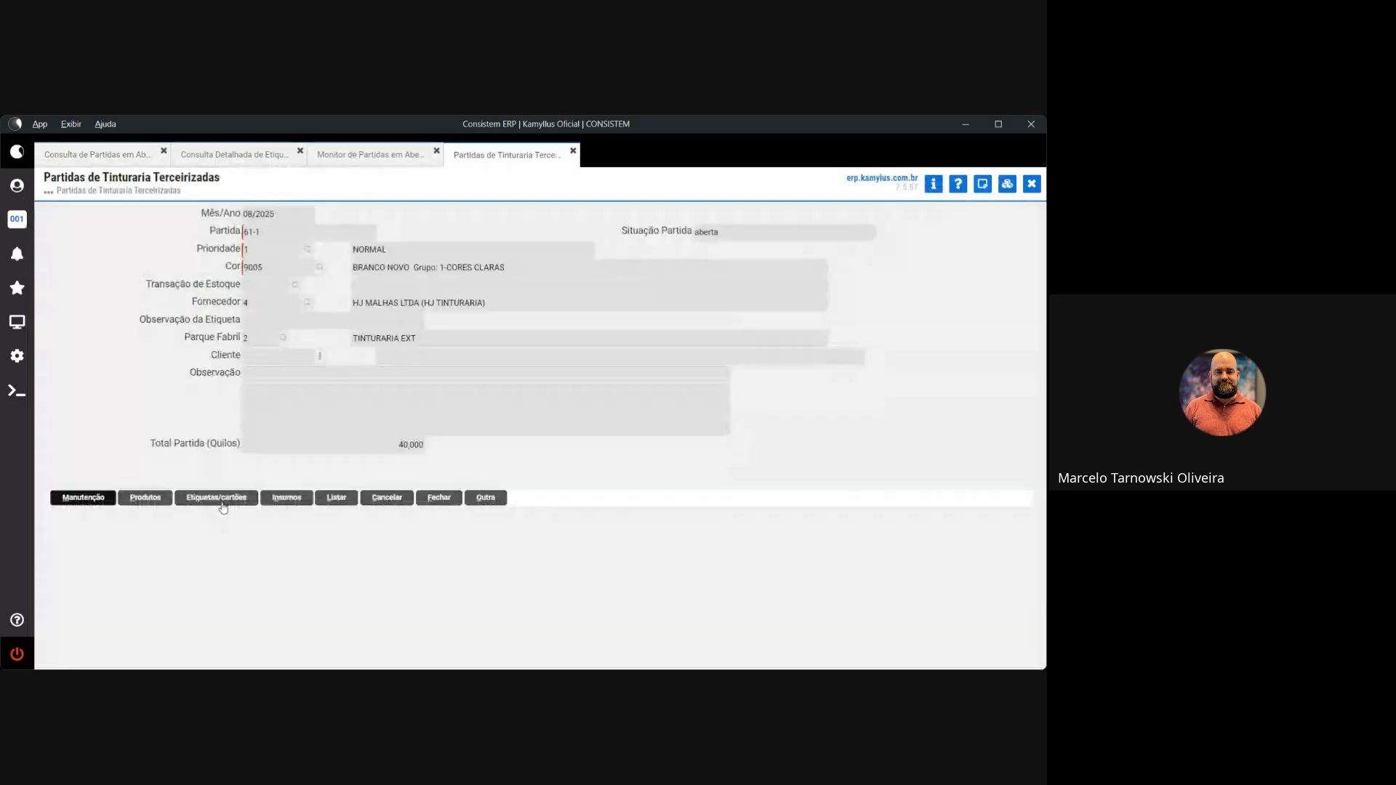
left_click(218, 498)
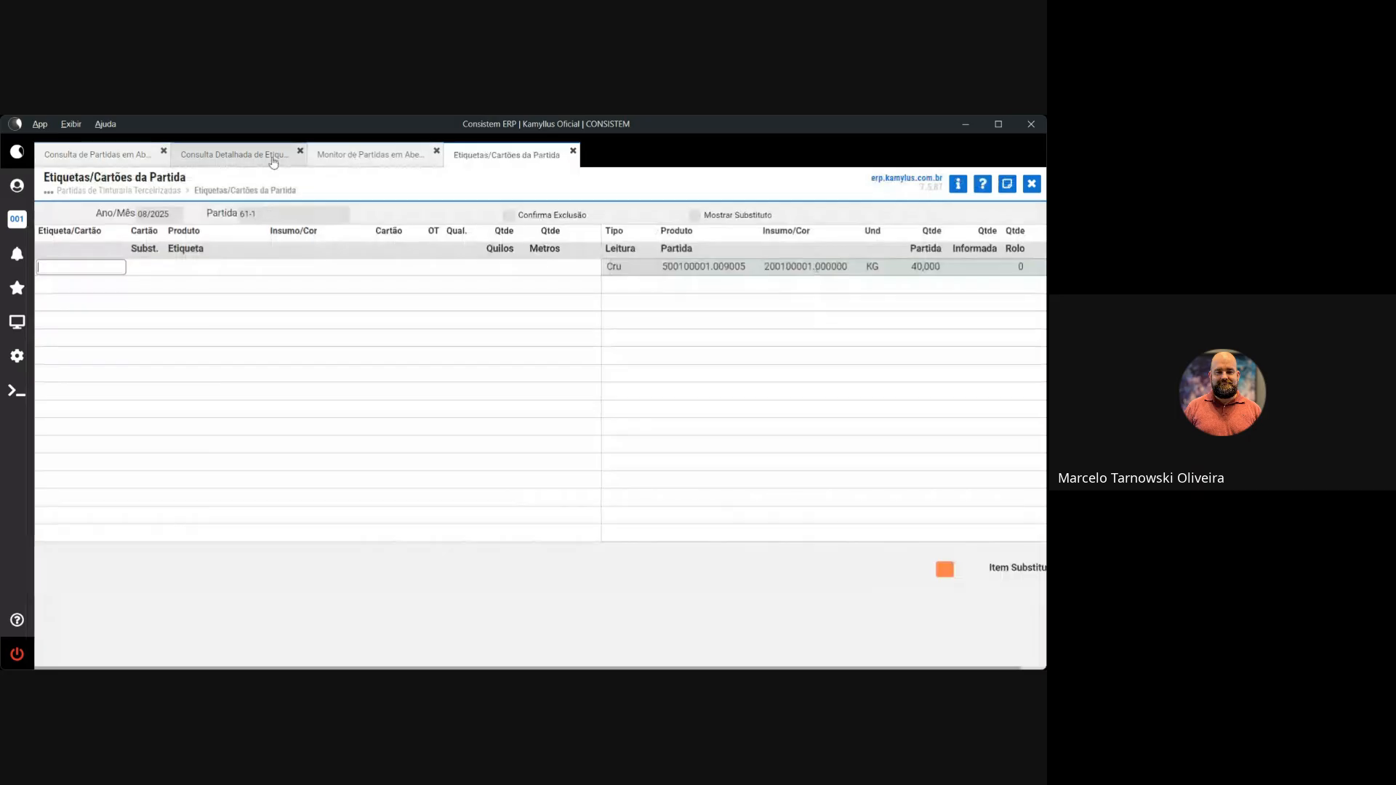
Leave the reserved labels view and search programs for 'con etiq', opening the stock label movement query
left_click(272, 161)
key("Escape")
key("Escape")
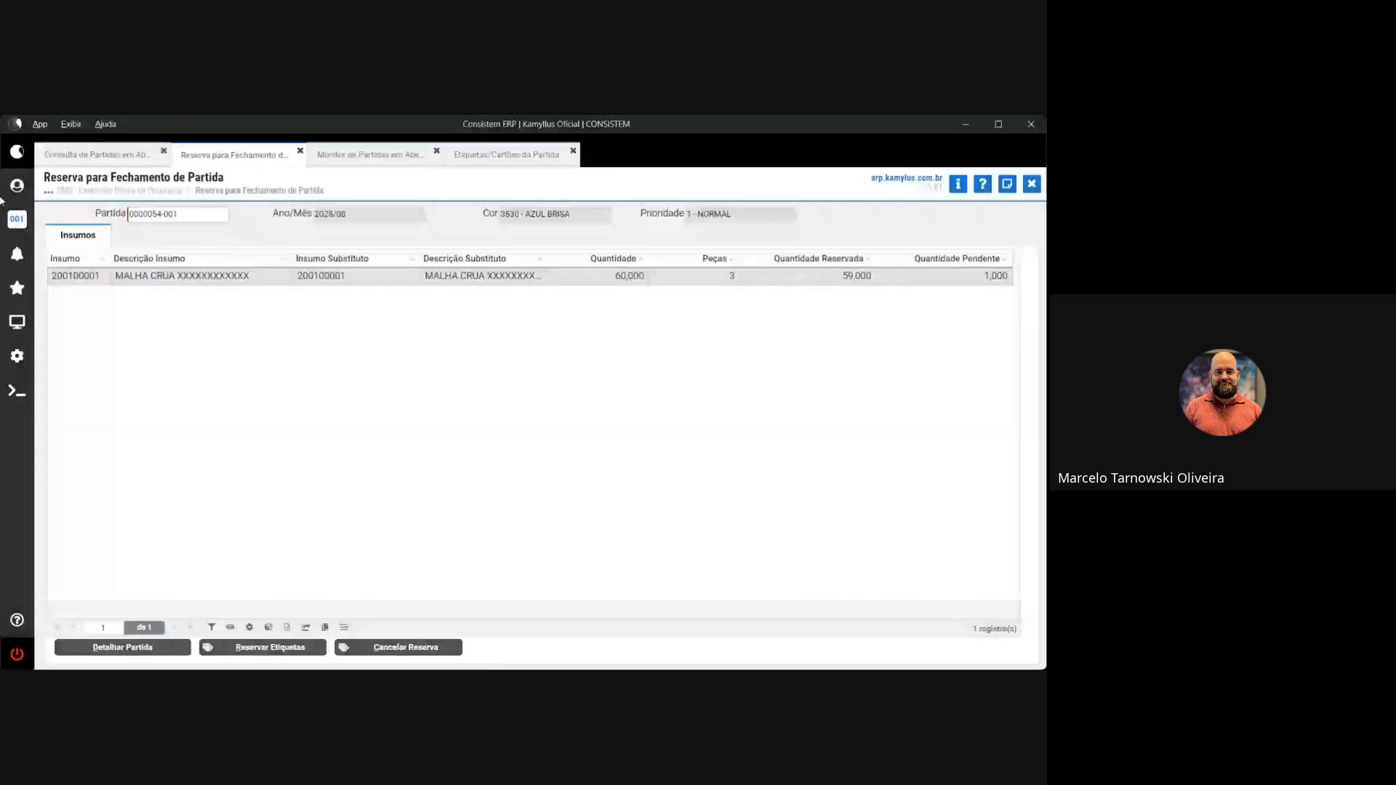
left_click(15, 355)
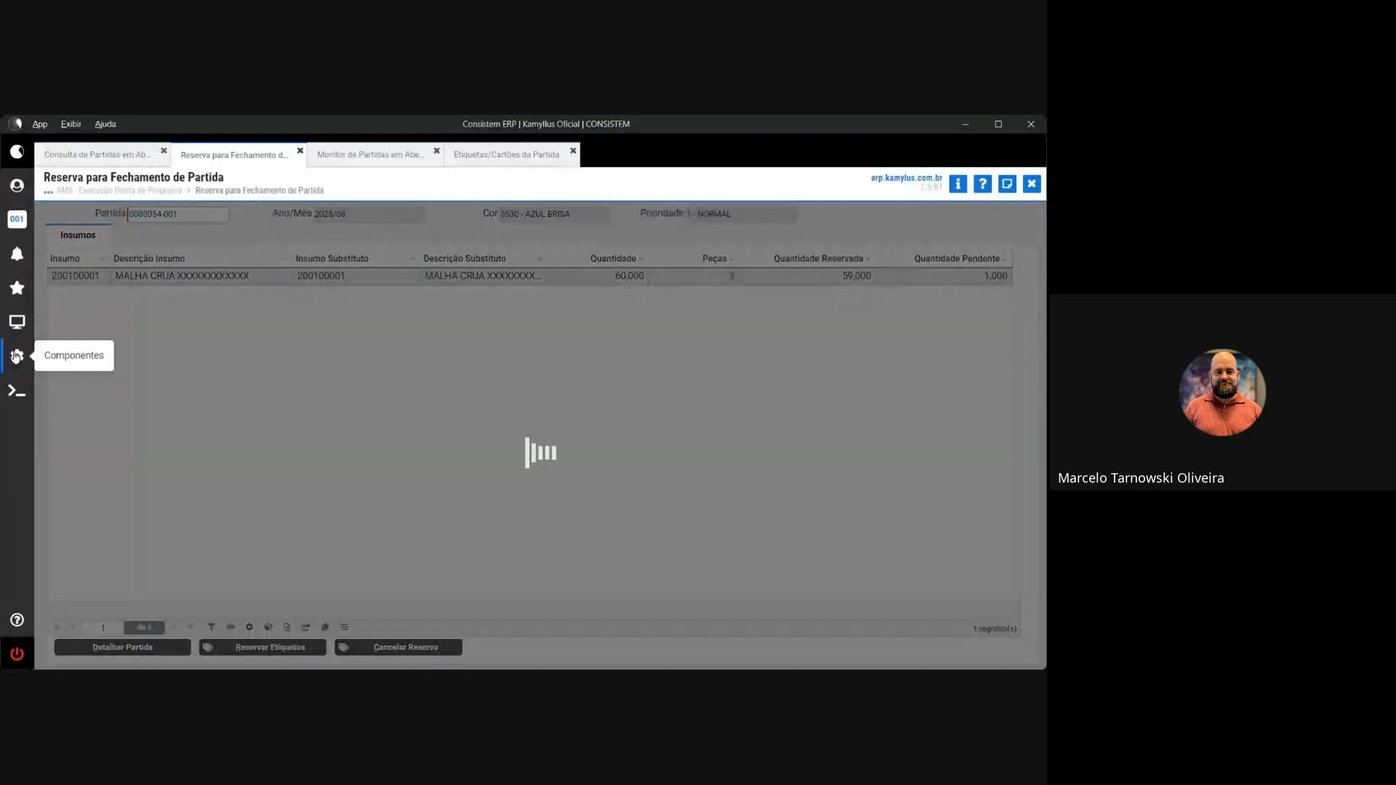
left_click(17, 322)
type("c")
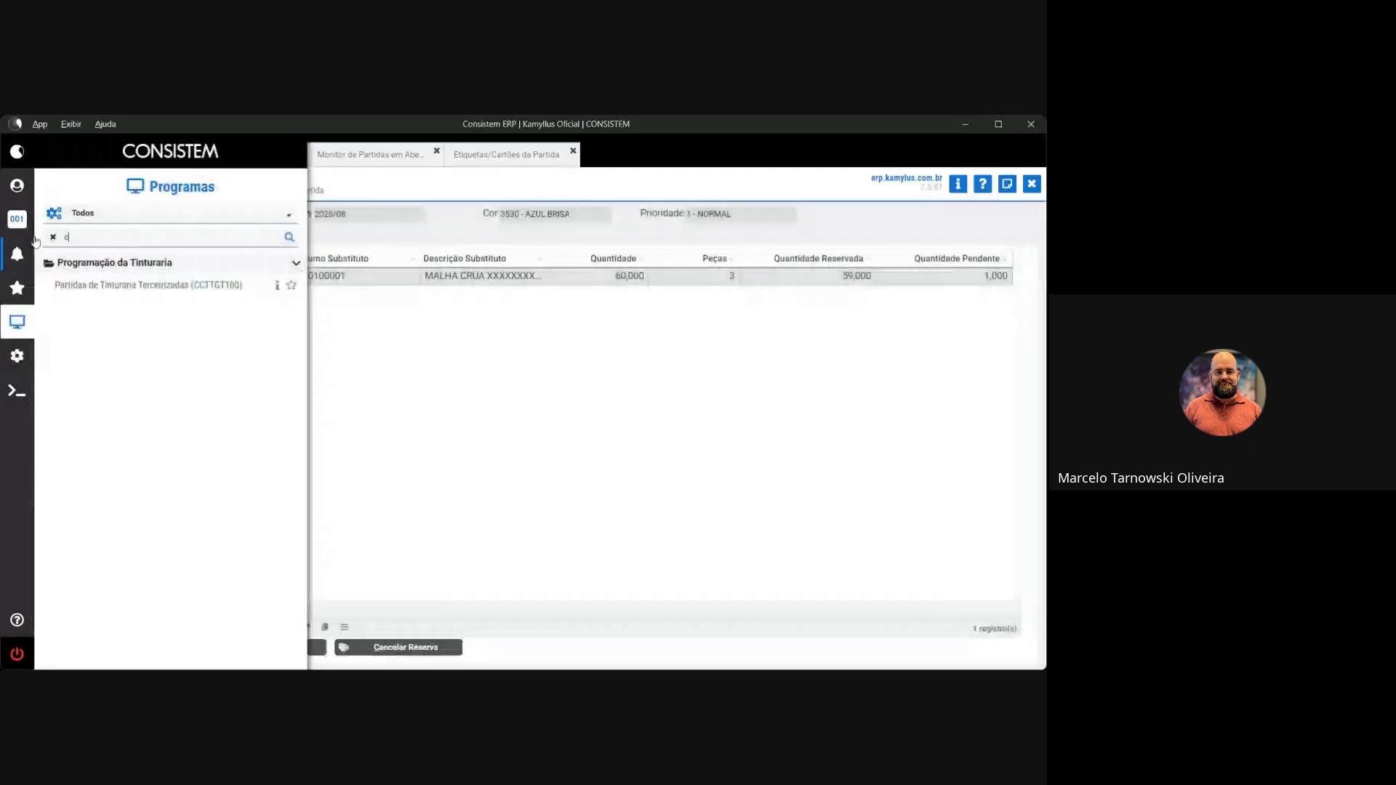
type("on etiq")
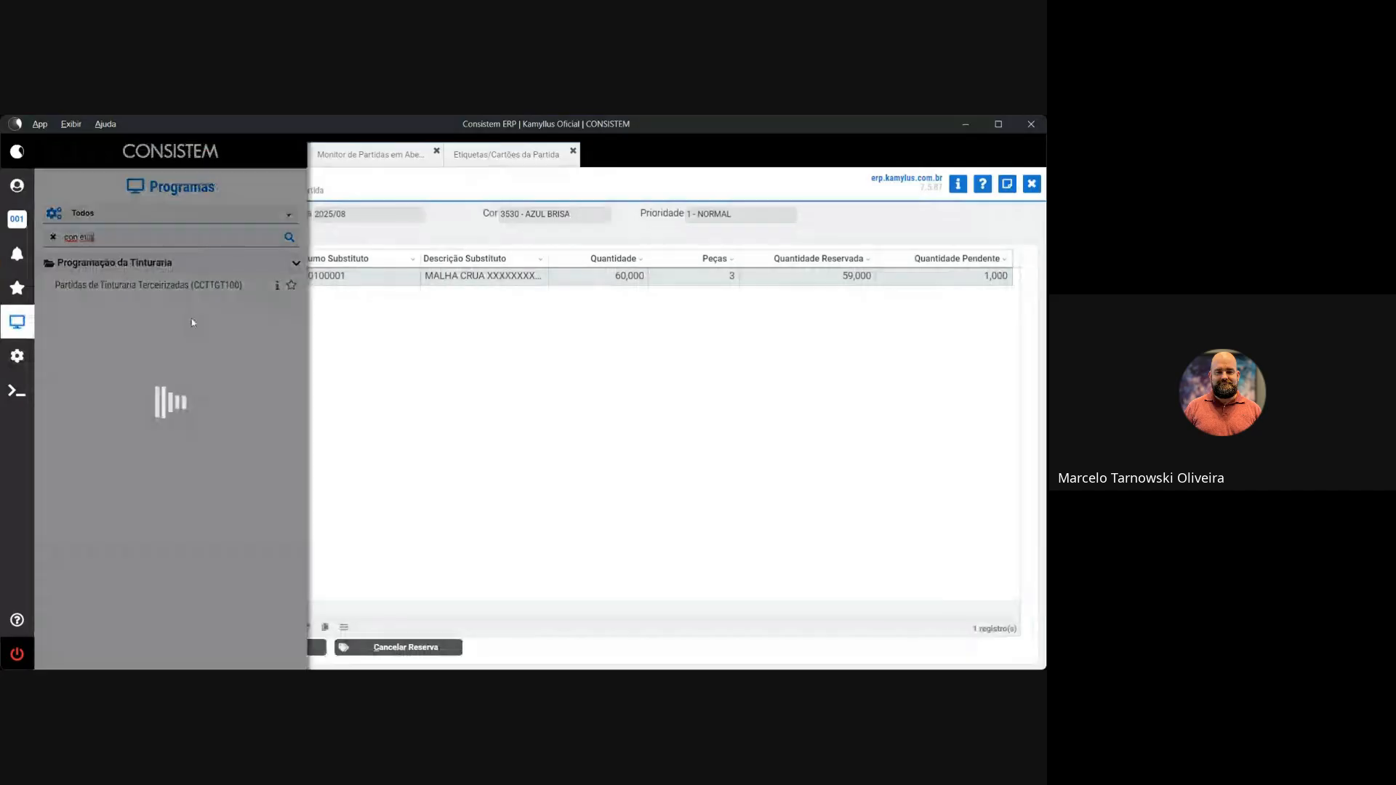
scroll(221, 569, "down", 3)
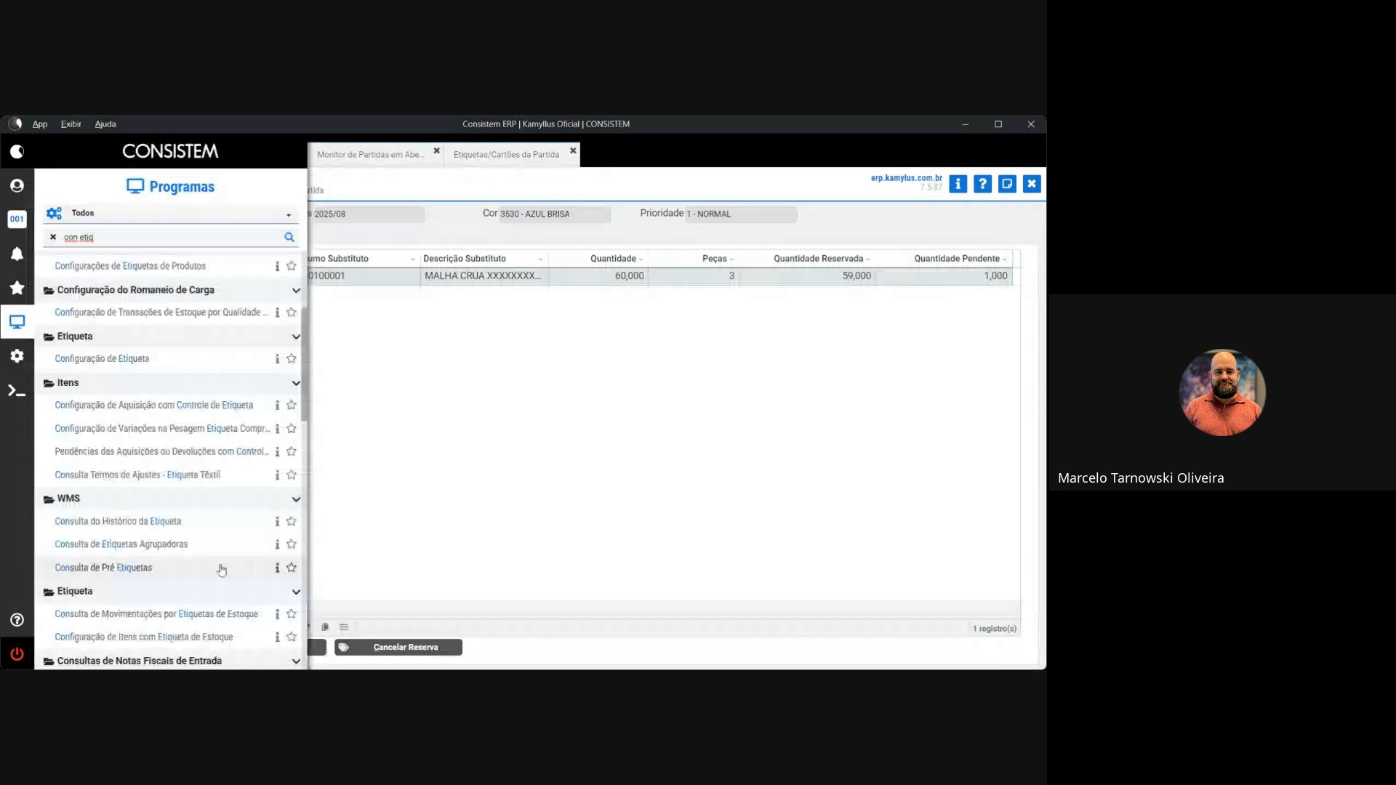
left_click(211, 614)
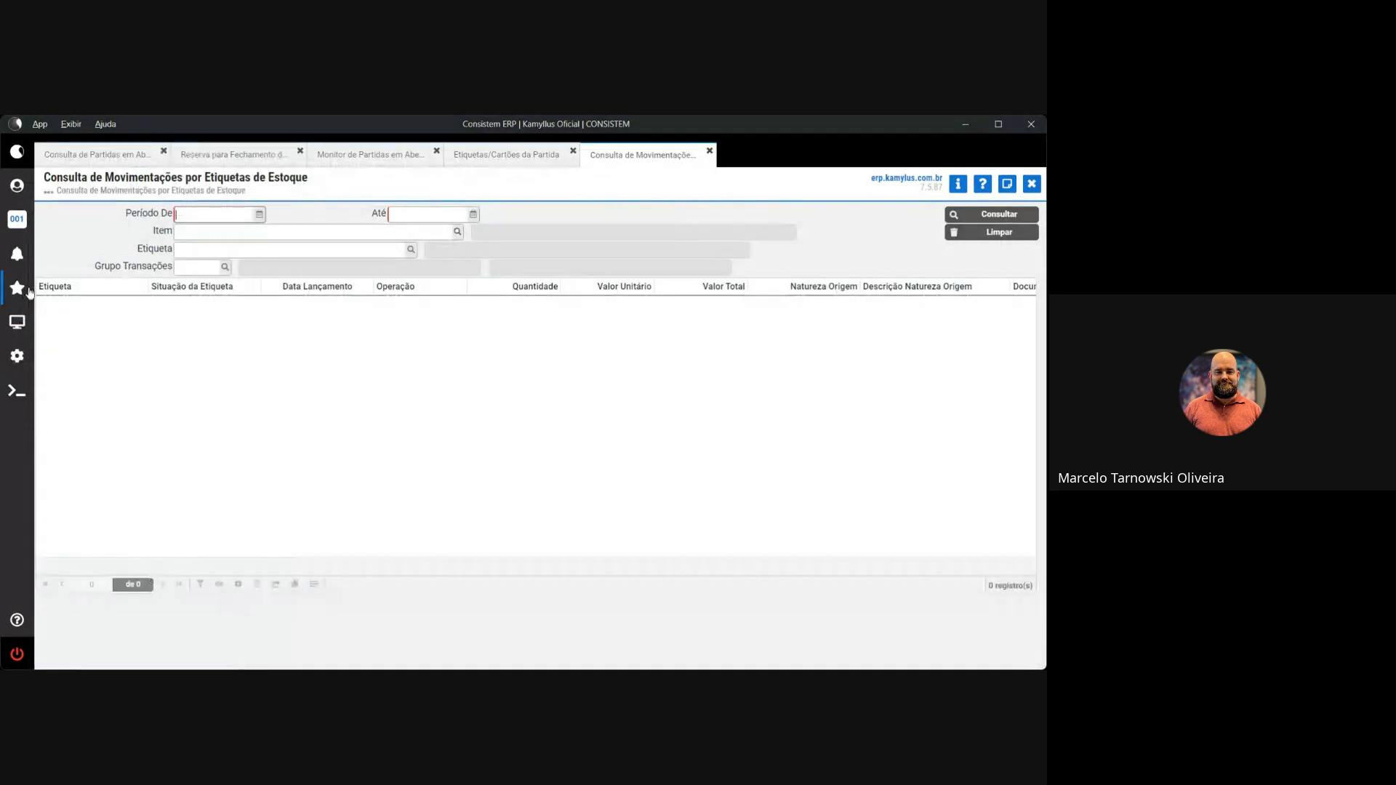
Close that query and open Consulta Movimento Etiqueta Malha Crua from the 'con etiq' results instead
key("Escape")
left_click(19, 330)
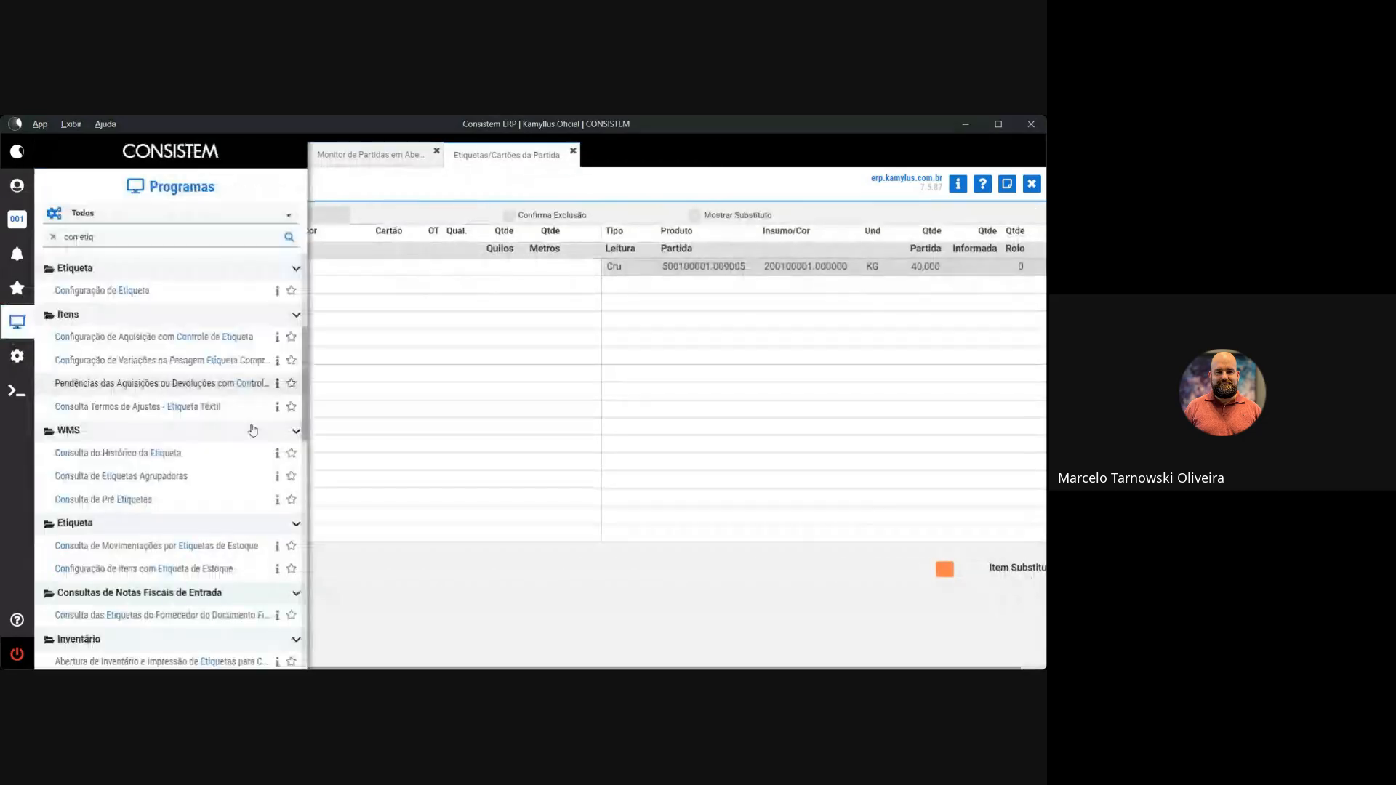
scroll(252, 430, "up", 1)
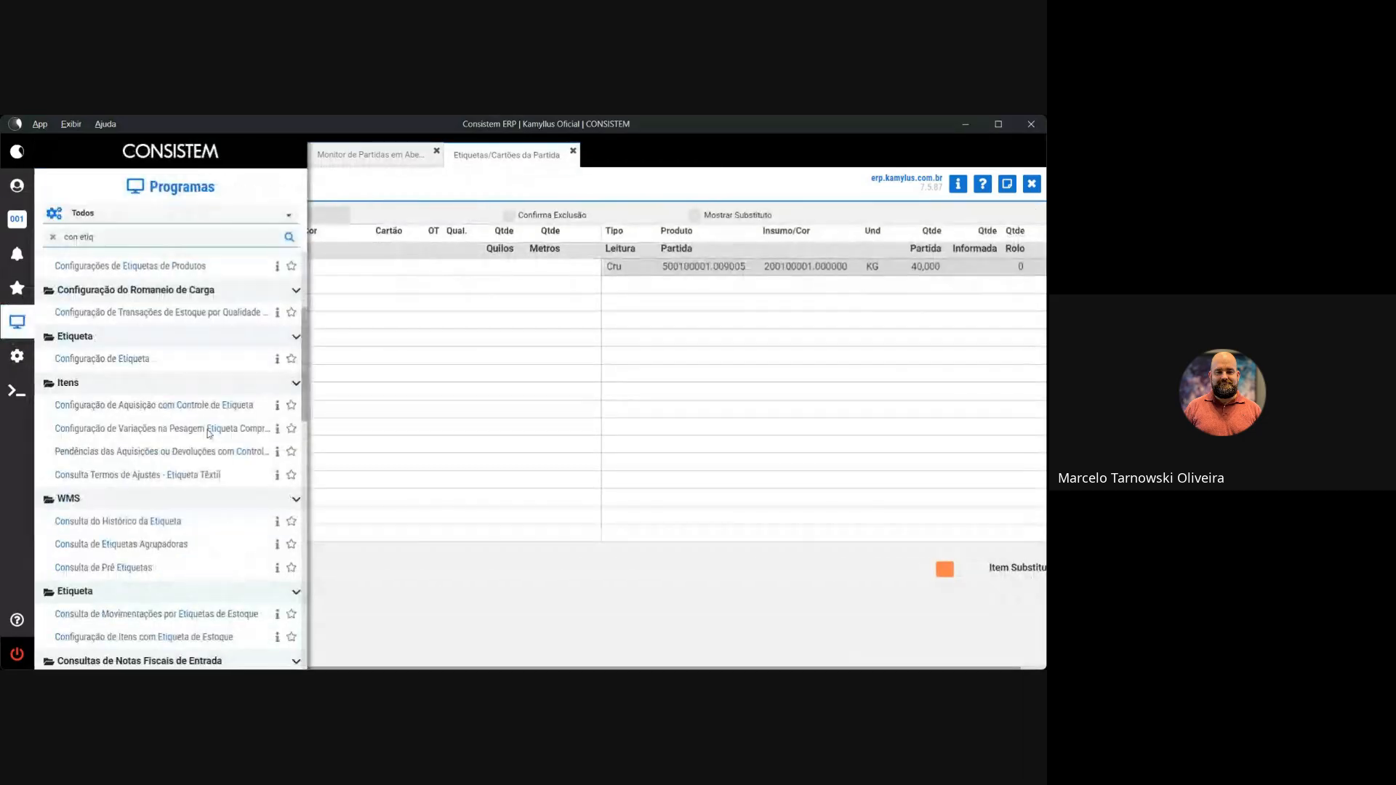
scroll(210, 434, "up", 3)
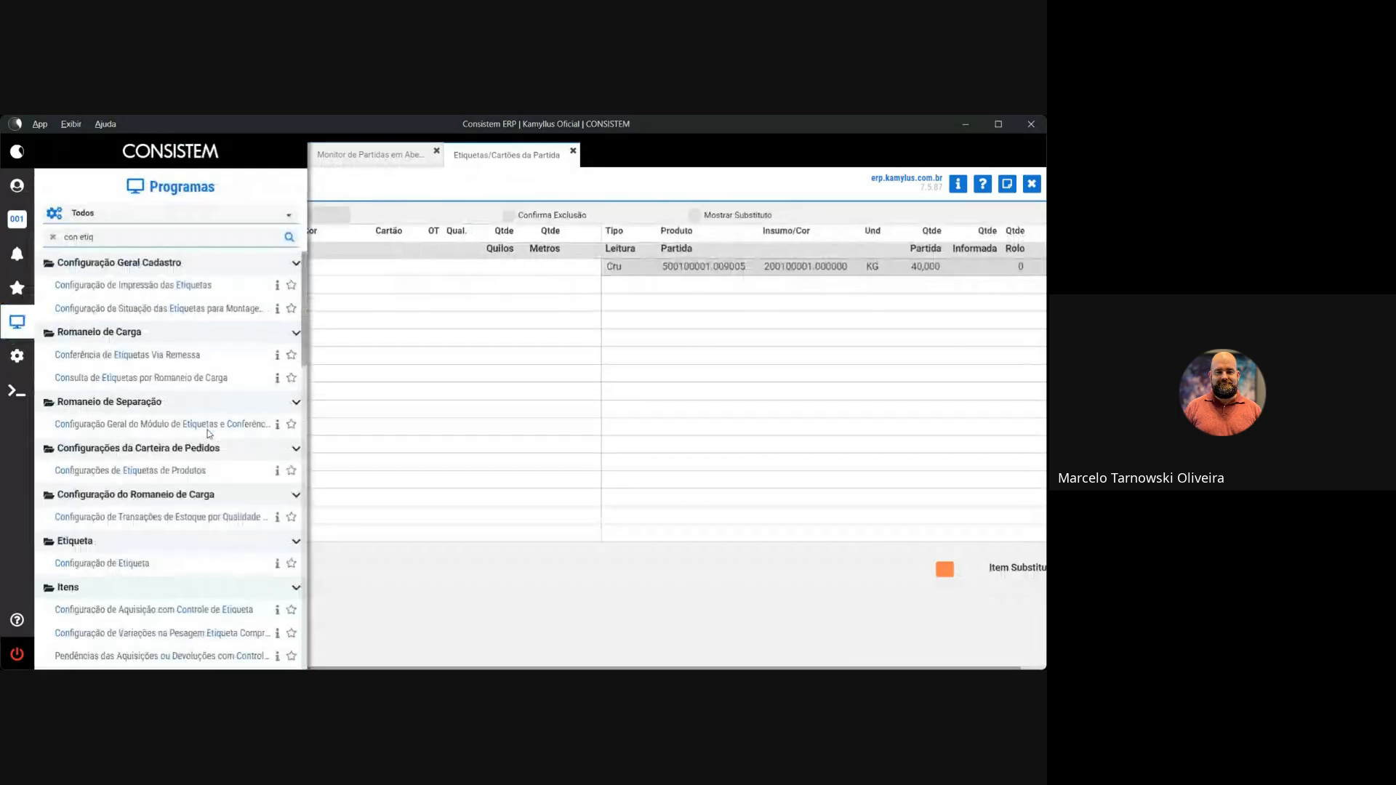
scroll(210, 434, "down", 5)
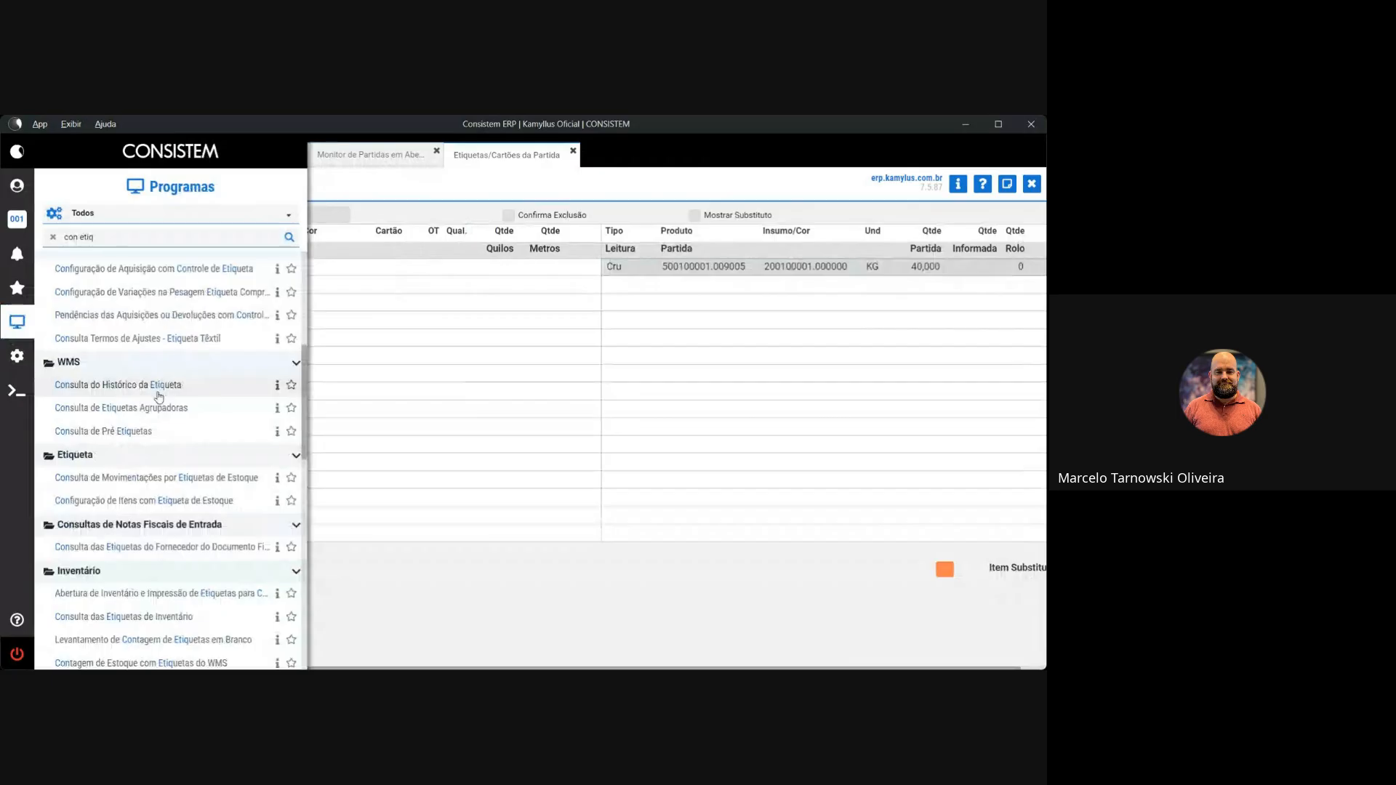
scroll(209, 535, "down", 1)
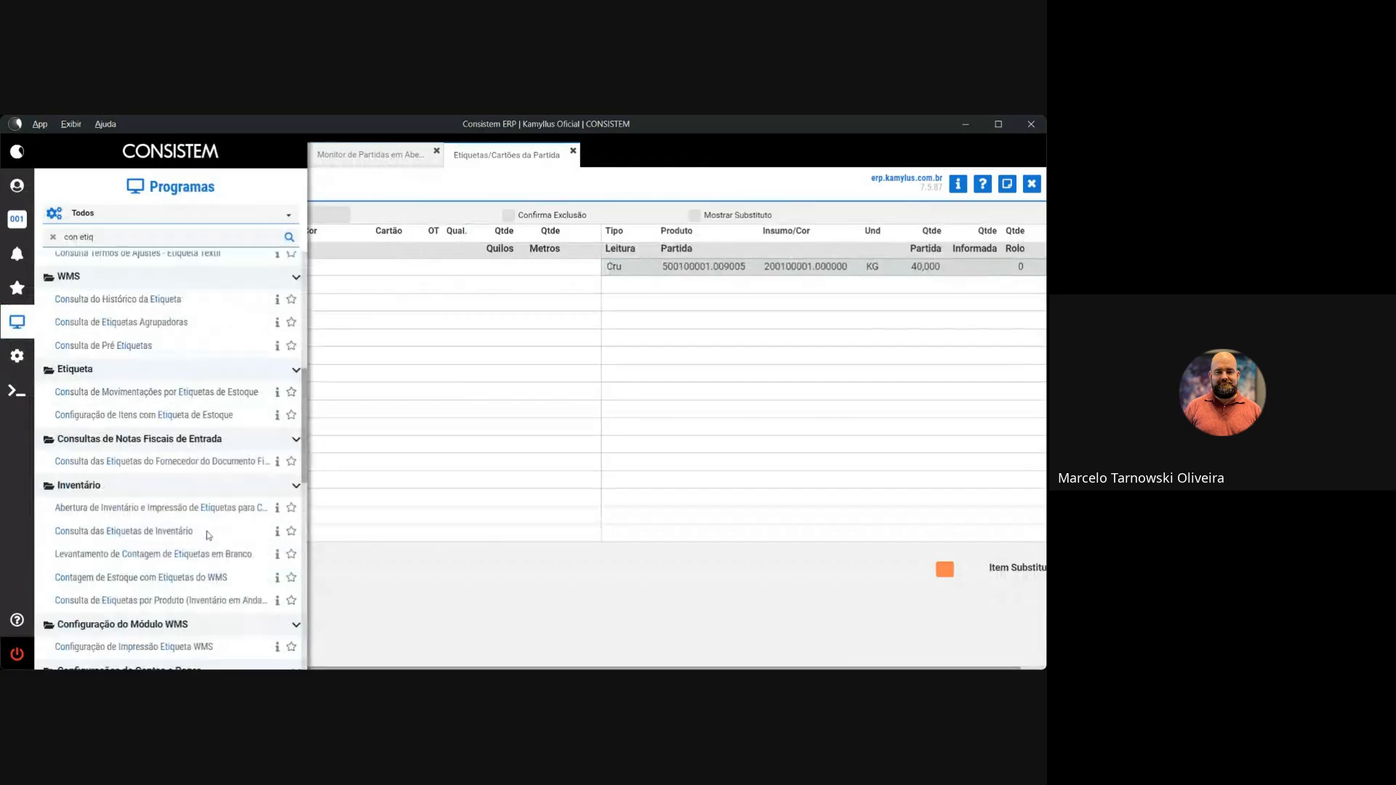
scroll(209, 536, "down", 5)
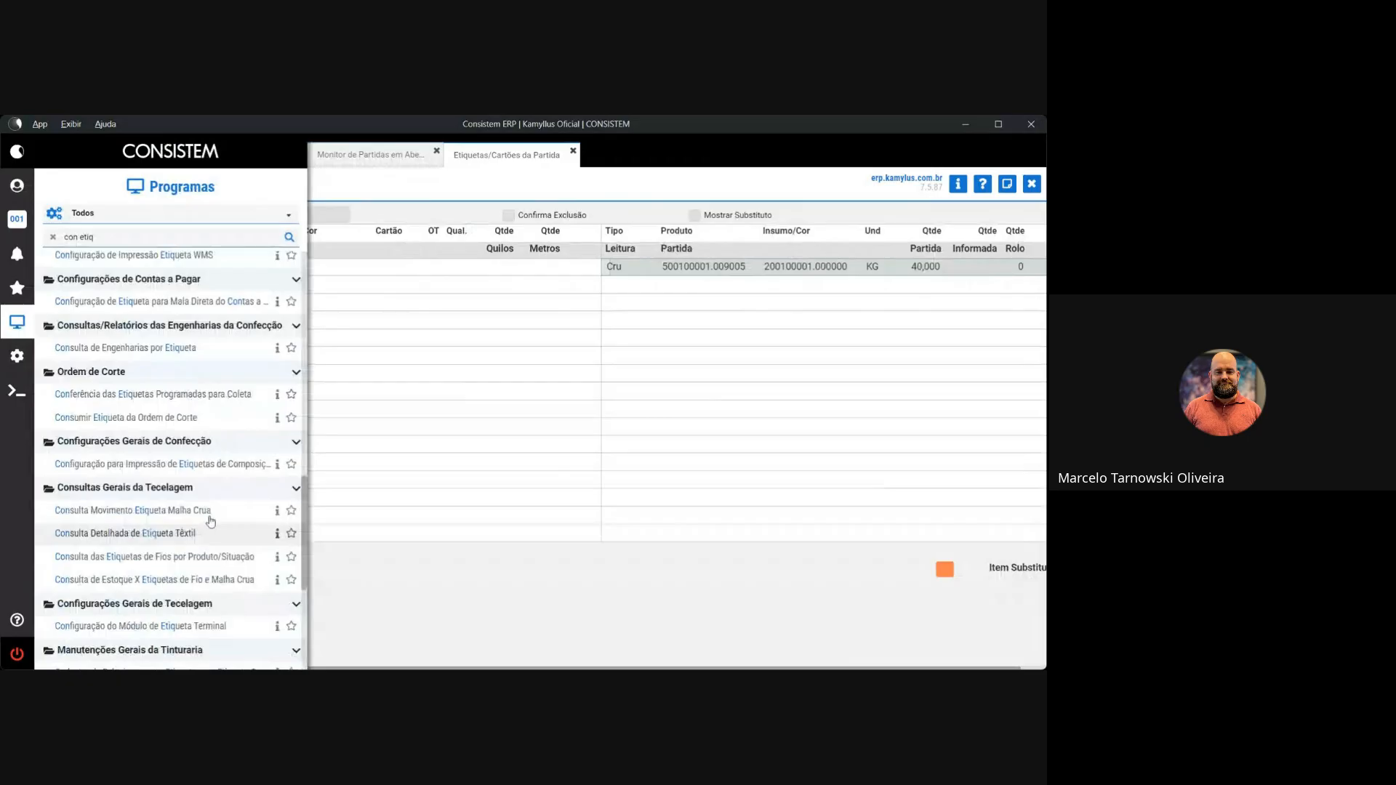
left_click(209, 515)
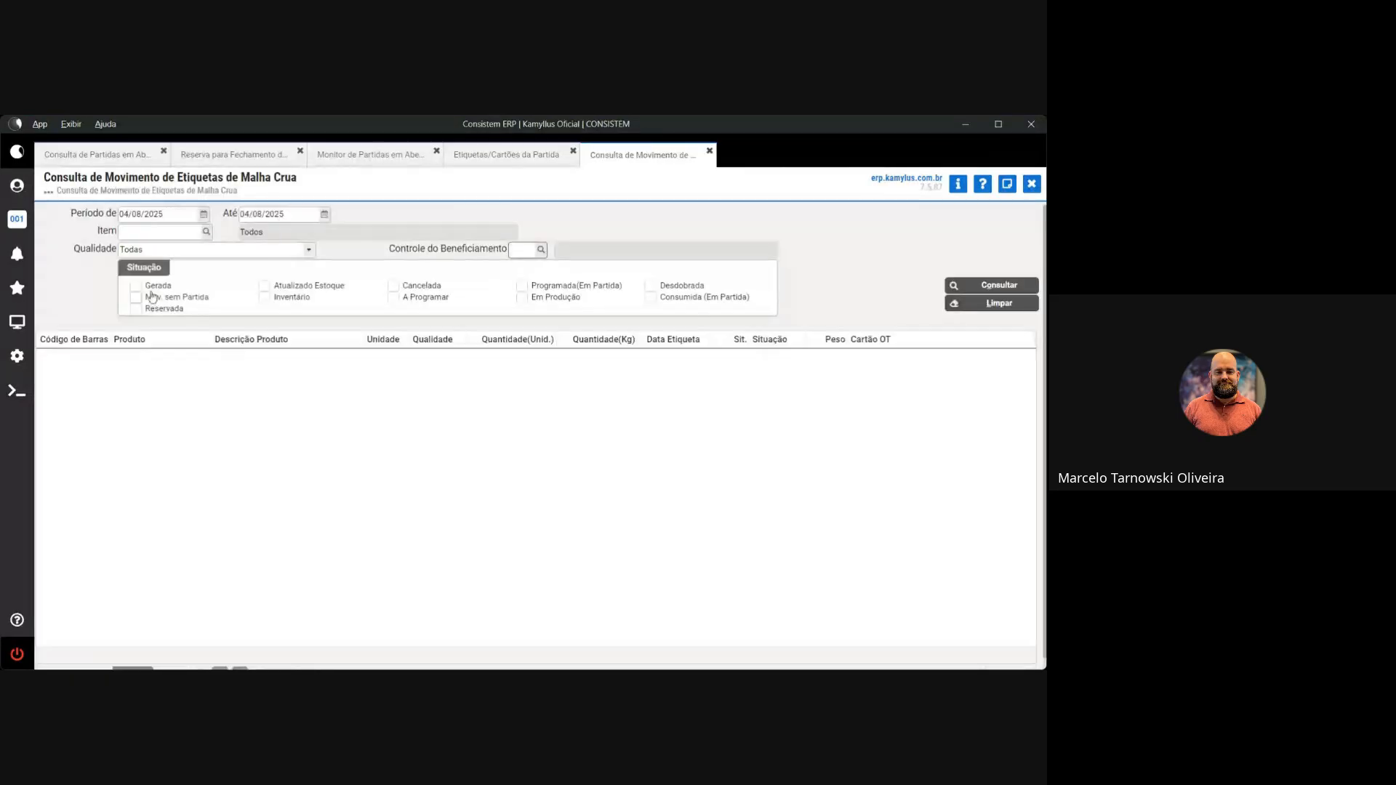
Run a first label search including Gerada labels and dismiss the no-data warning
left_click(152, 287)
left_click(987, 288)
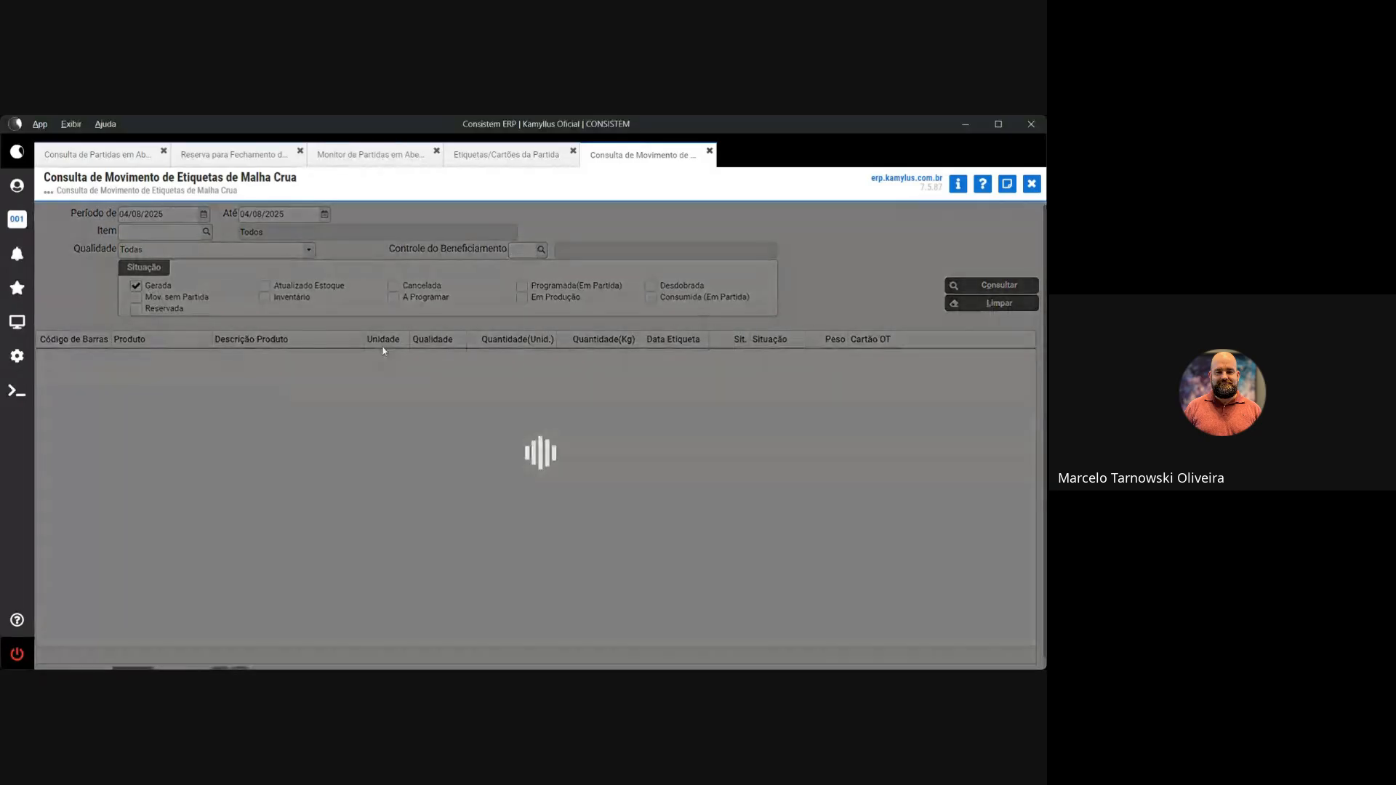
left_click(605, 471)
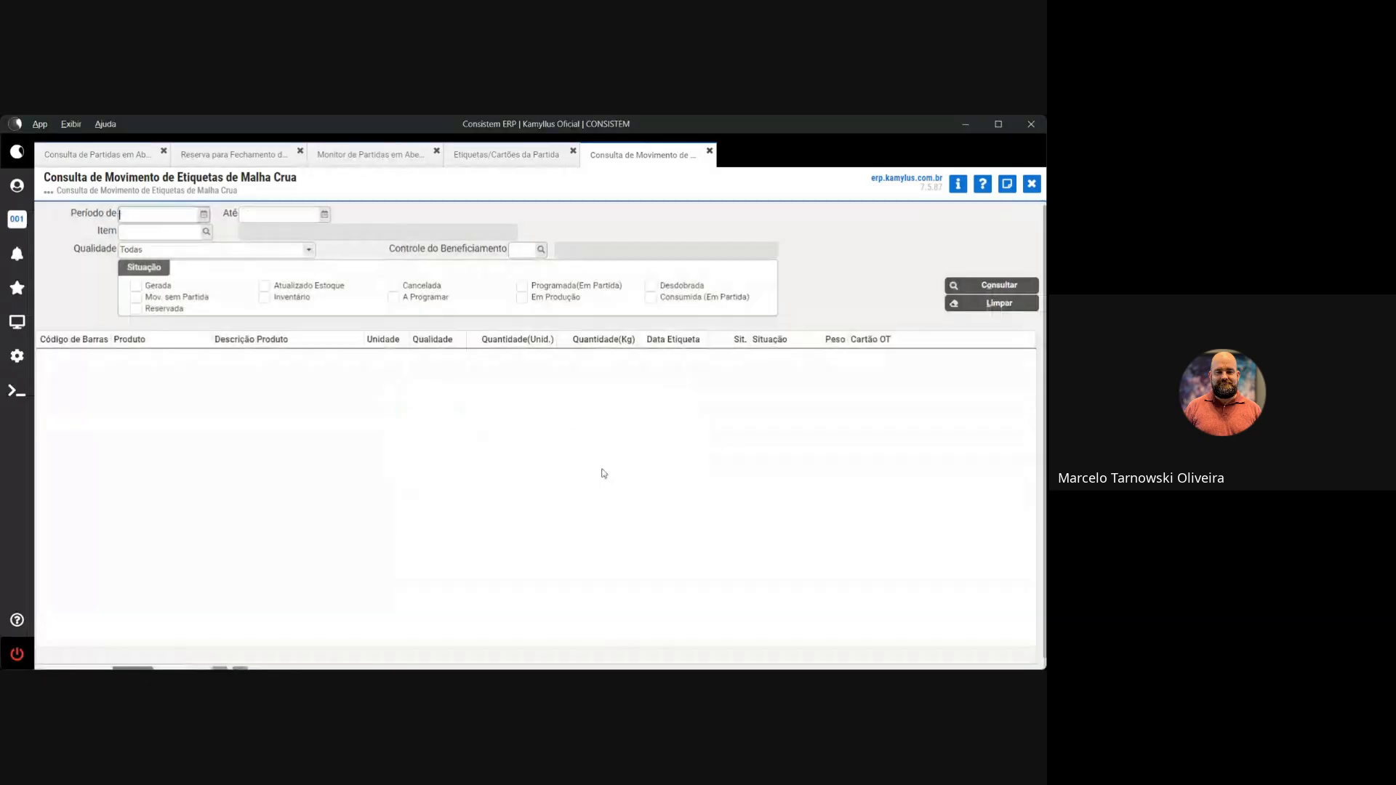
Enter 04 in both period dates, rerun the query, dismiss the missing-situation warning and clear Período de
type("04")
key("Tab")
type("04")
key("Tab")
key("Tab")
key("Tab")
key("Tab")
key("Tab")
key("Return")
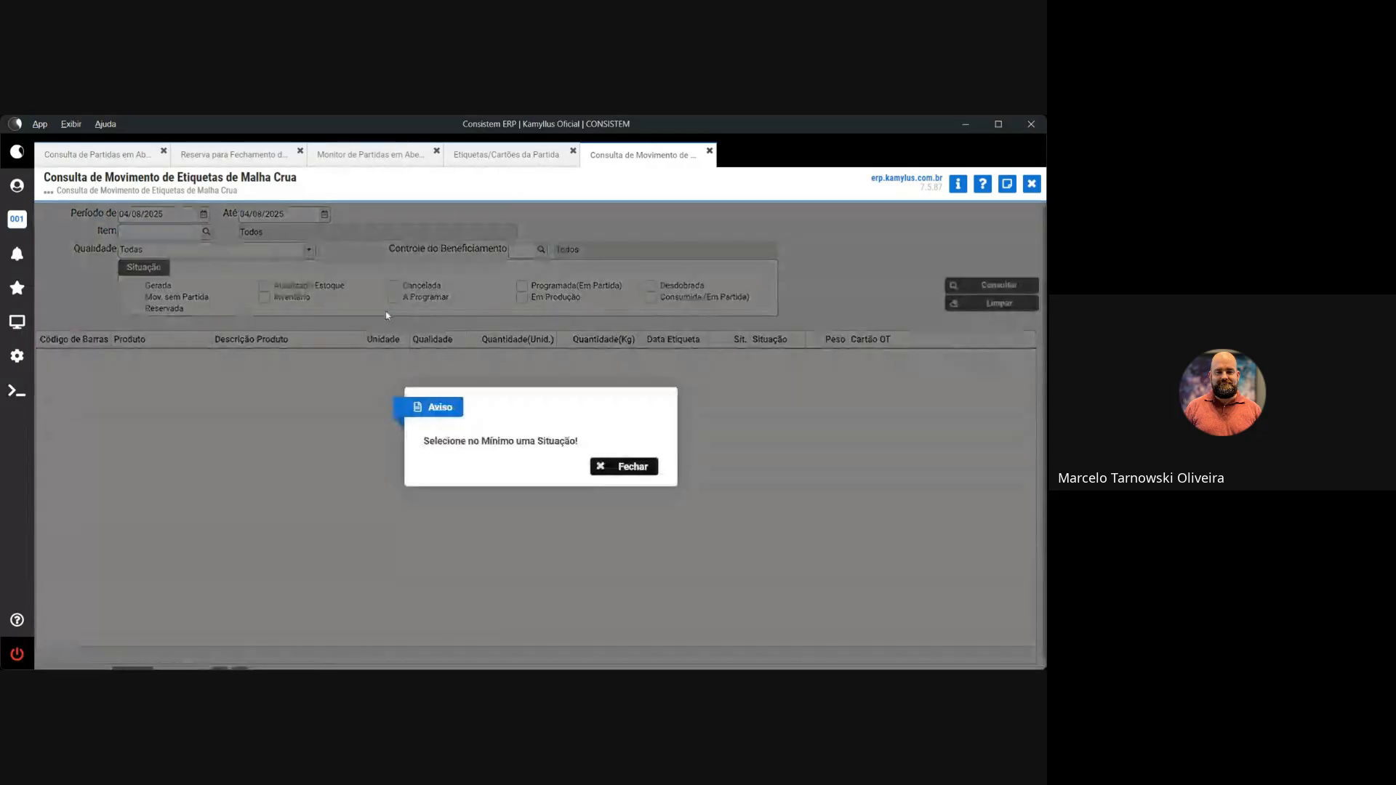
left_click(622, 467)
left_click(168, 212)
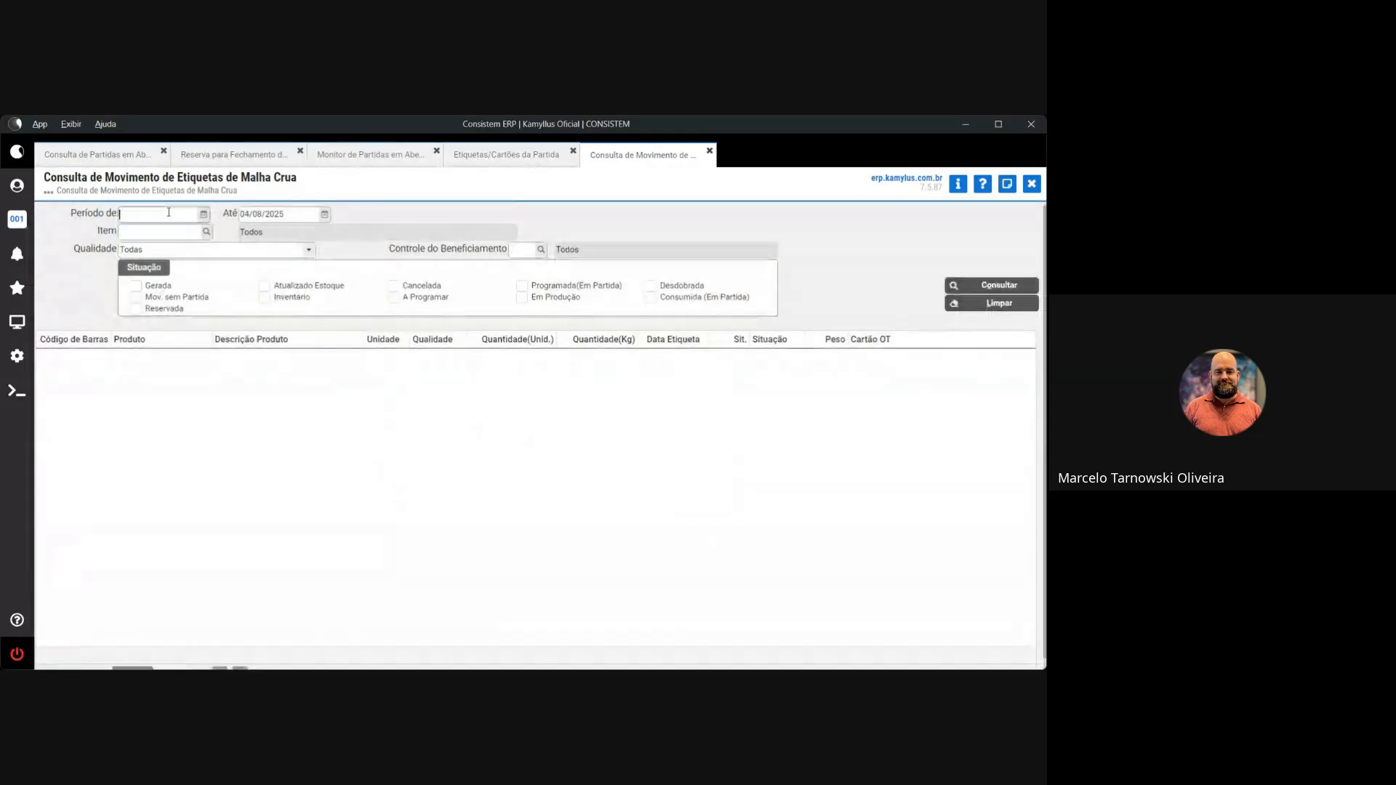
Enter 0106 so the period starts 01/06/2025 and the end date becomes Fim
type("0106")
key("Tab")
key("Tab")
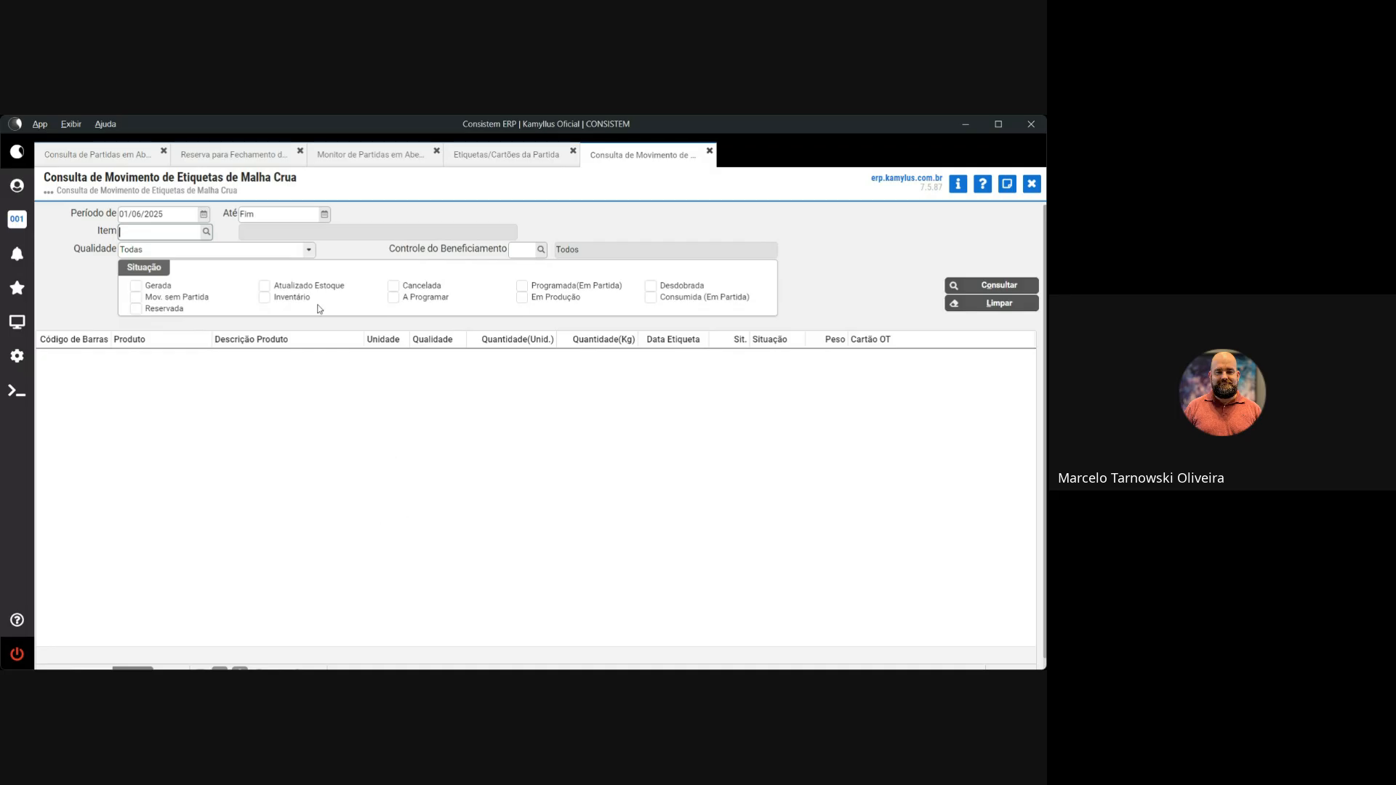
left_click(962, 290)
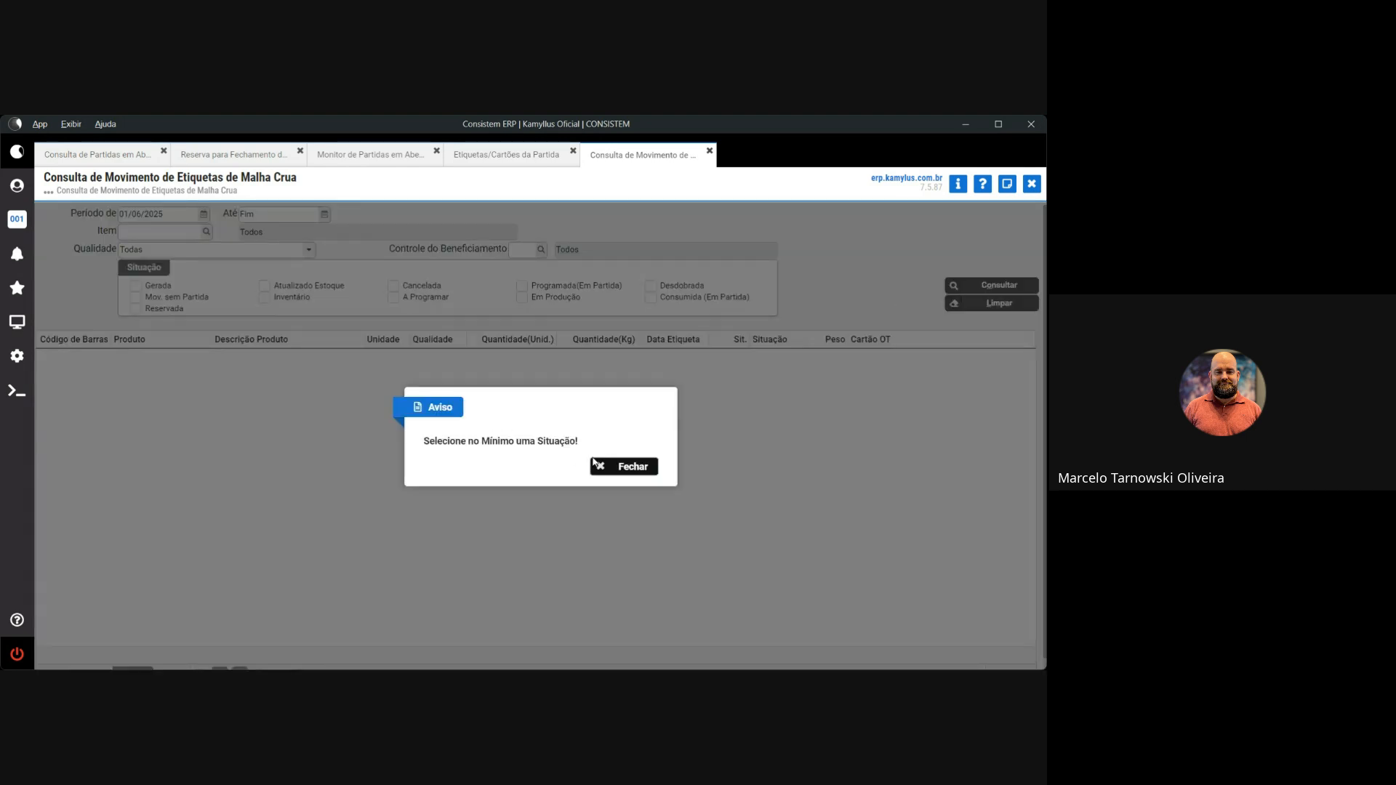
left_click(595, 465)
left_click(135, 285)
left_click(956, 287)
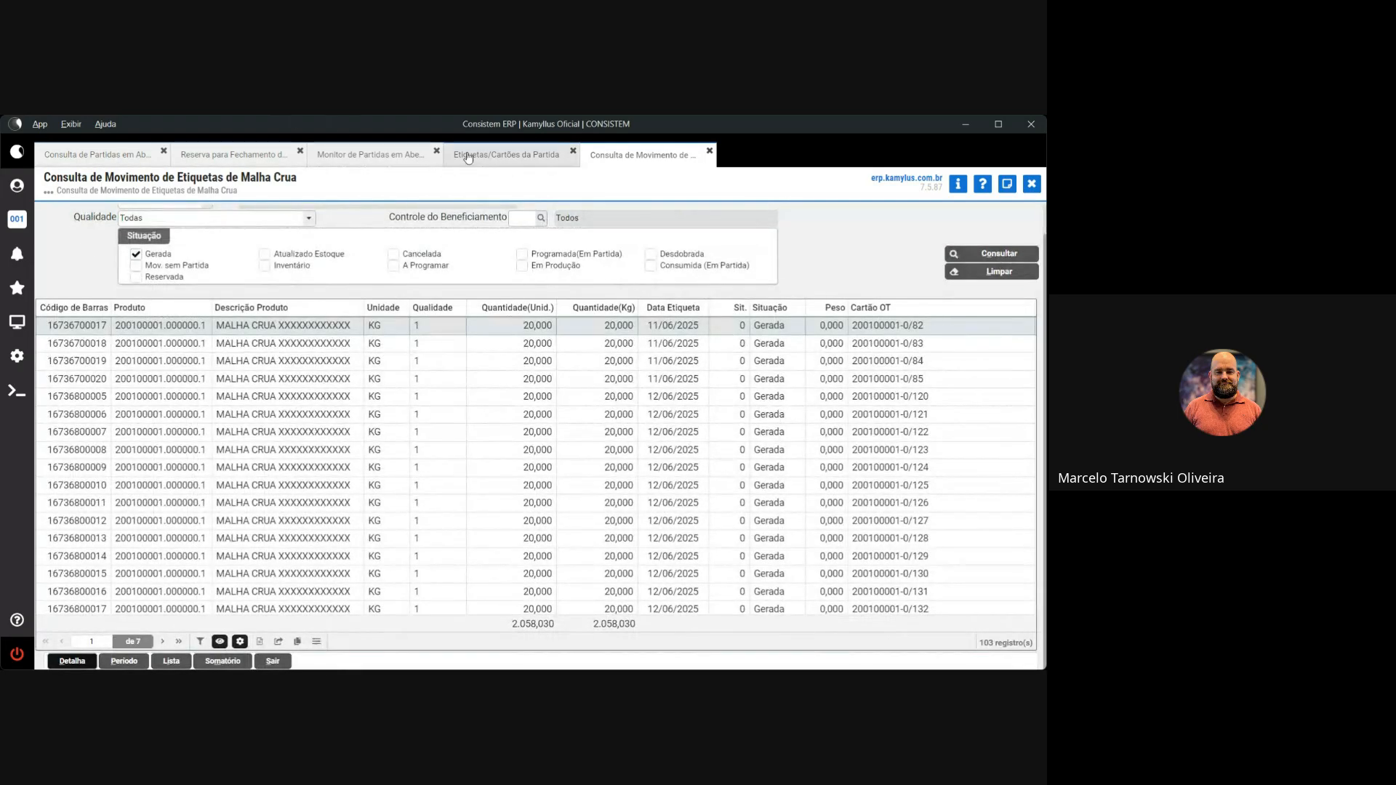
left_click(507, 155)
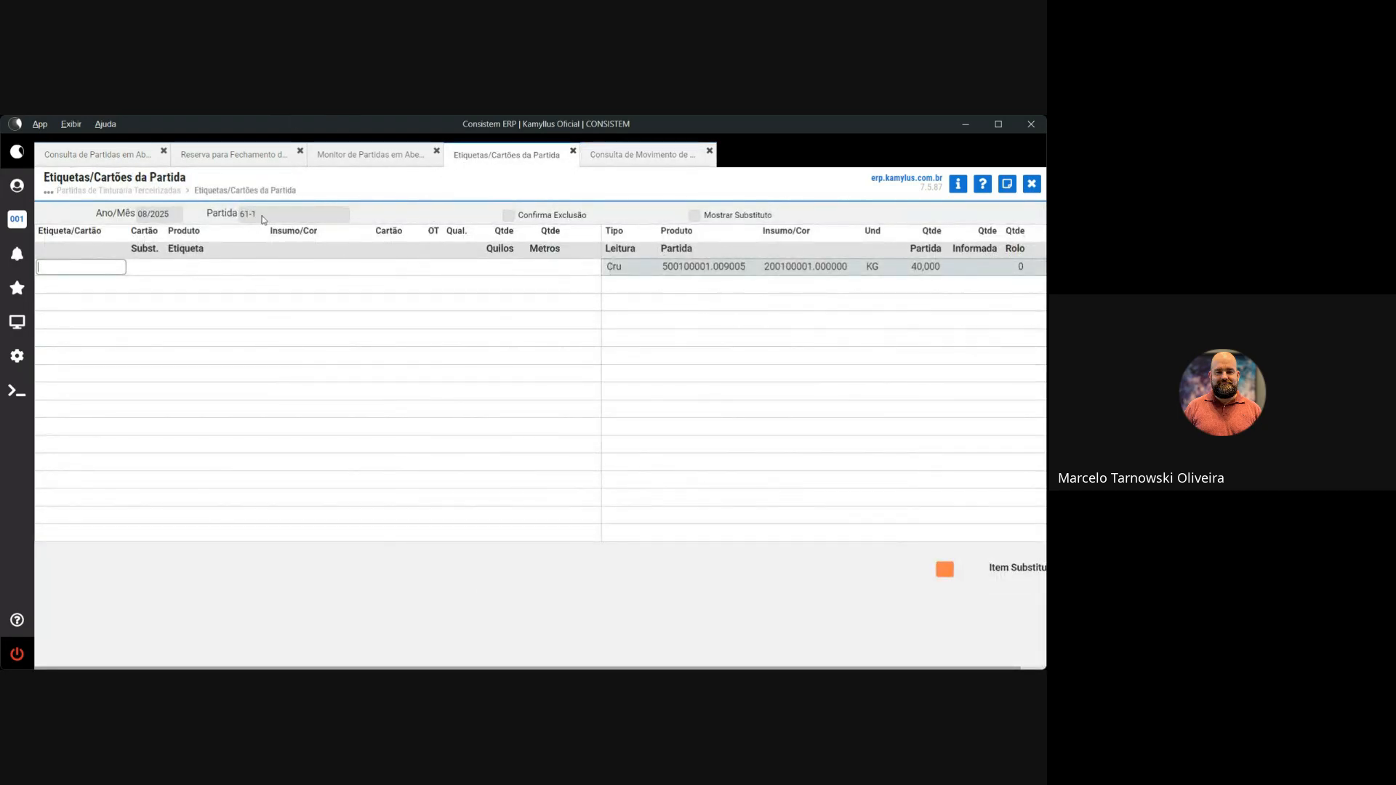
left_click(659, 166)
left_click_drag(108, 343, 47, 344)
key("ctrl+c")
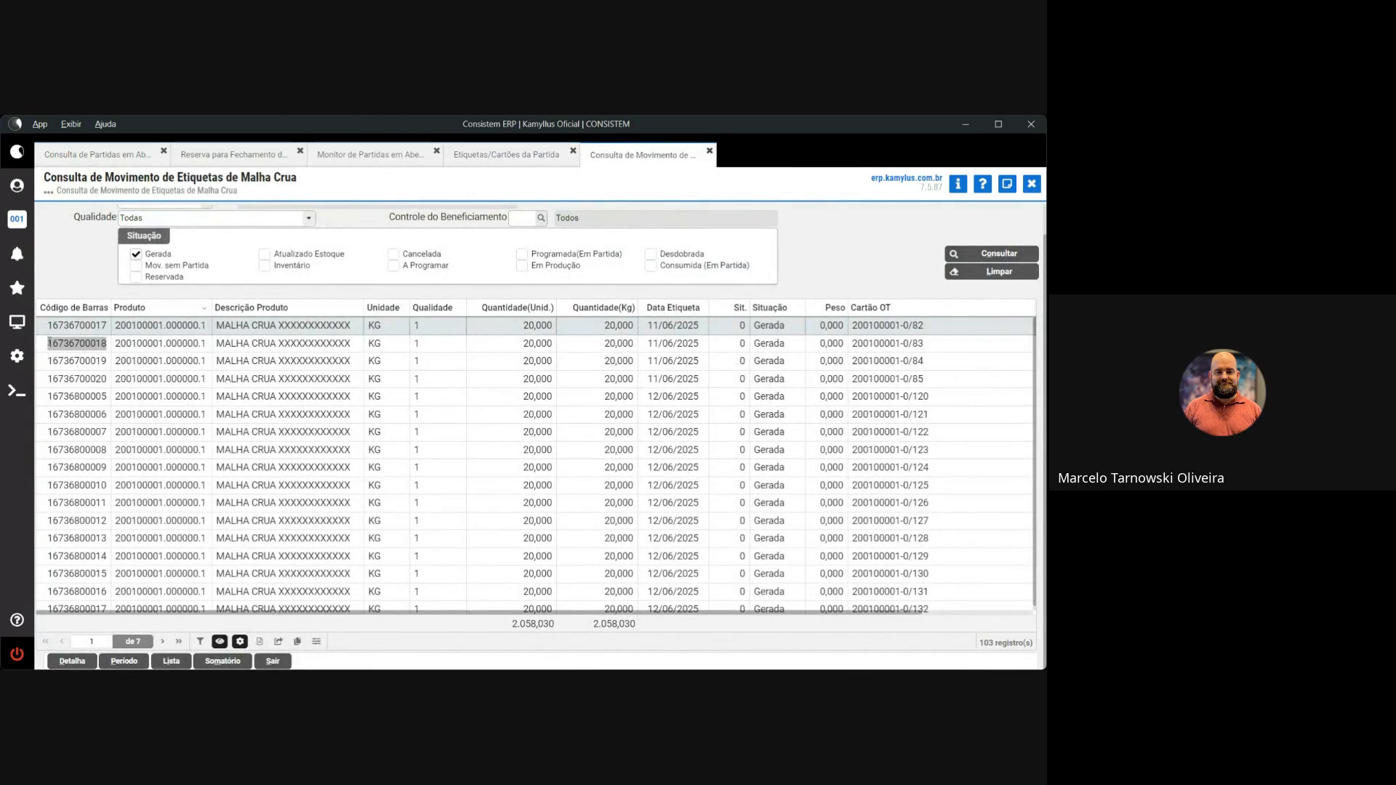
left_click(507, 154)
left_click(83, 266)
key("ctrl+v")
key("Return")
key("ctrl+v")
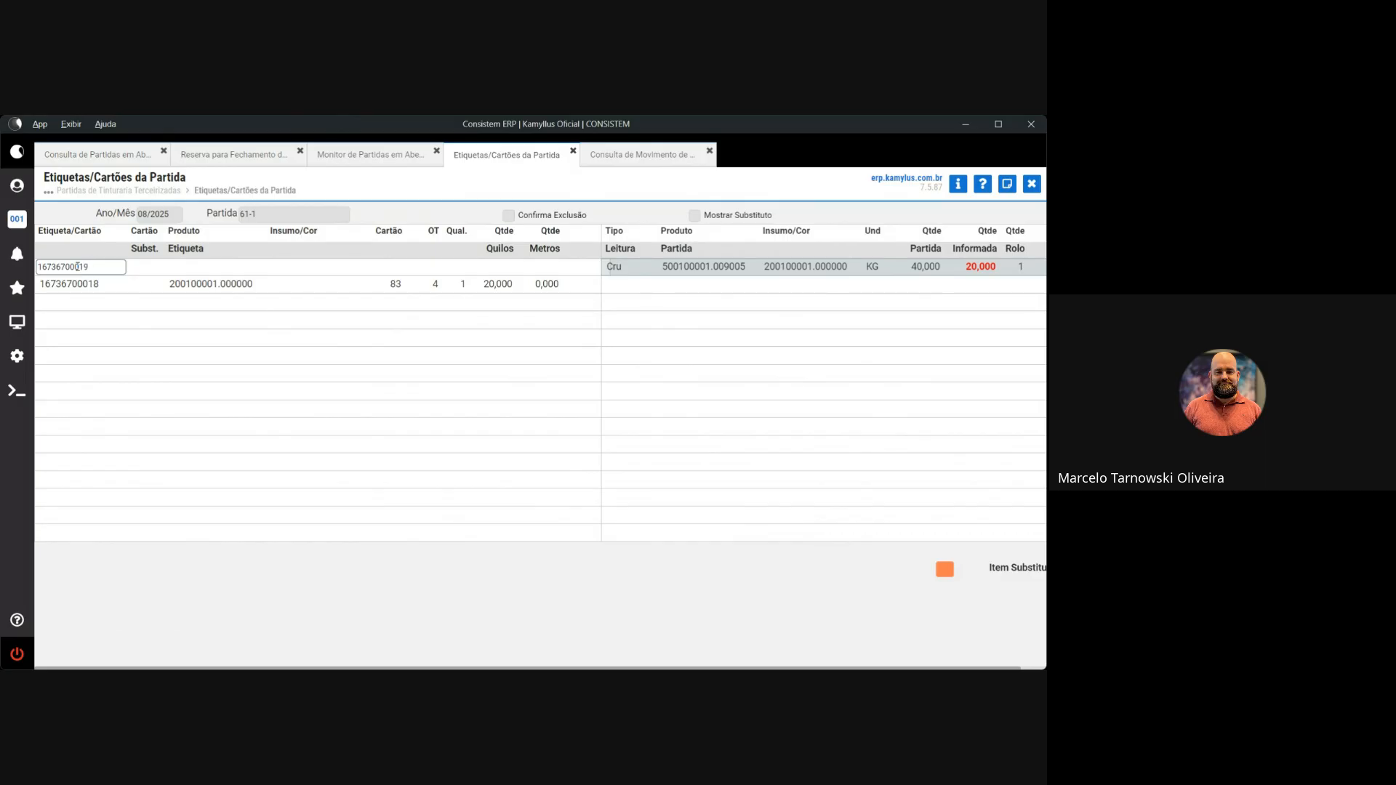
key("Return")
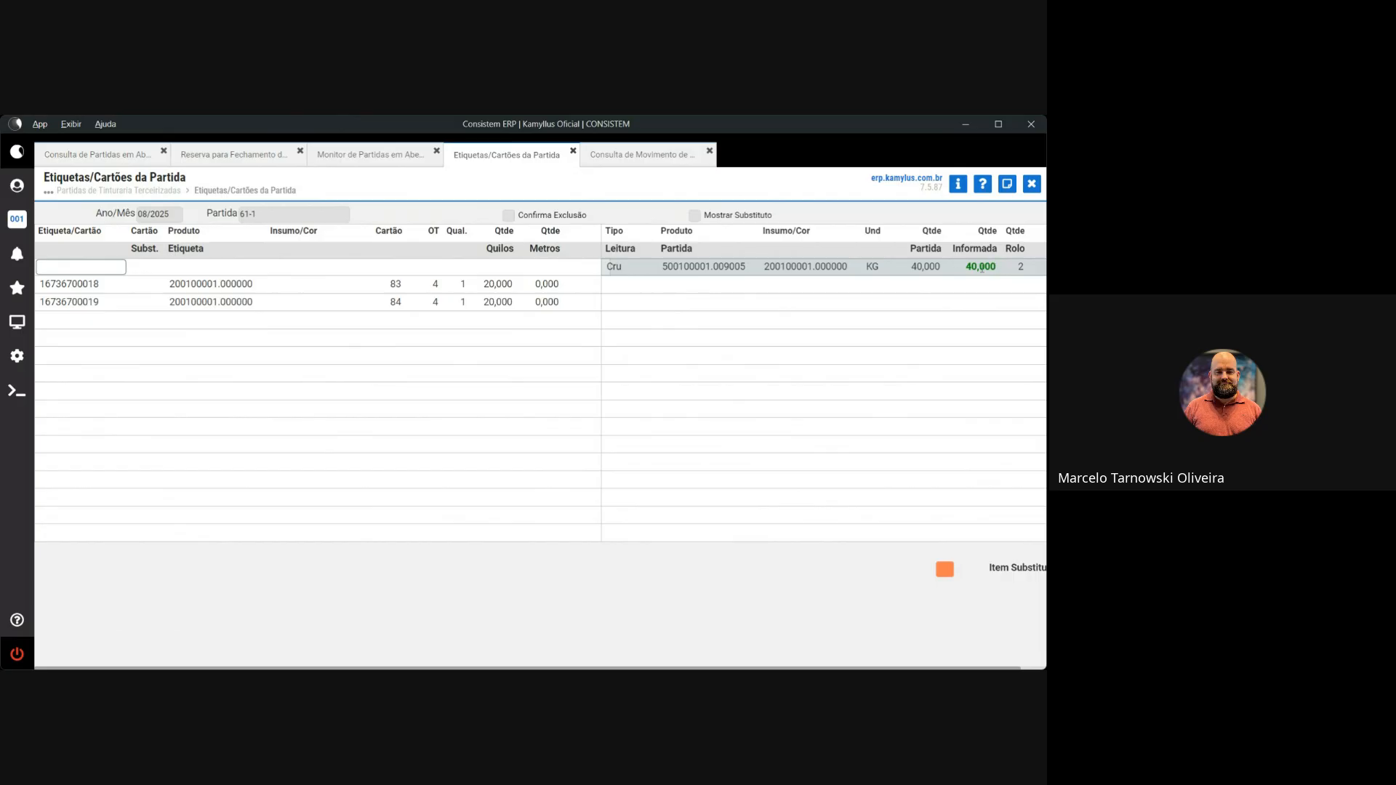
Confirm lot 61-1's linked labels and begin closing the lot from the product summary
key("Escape")
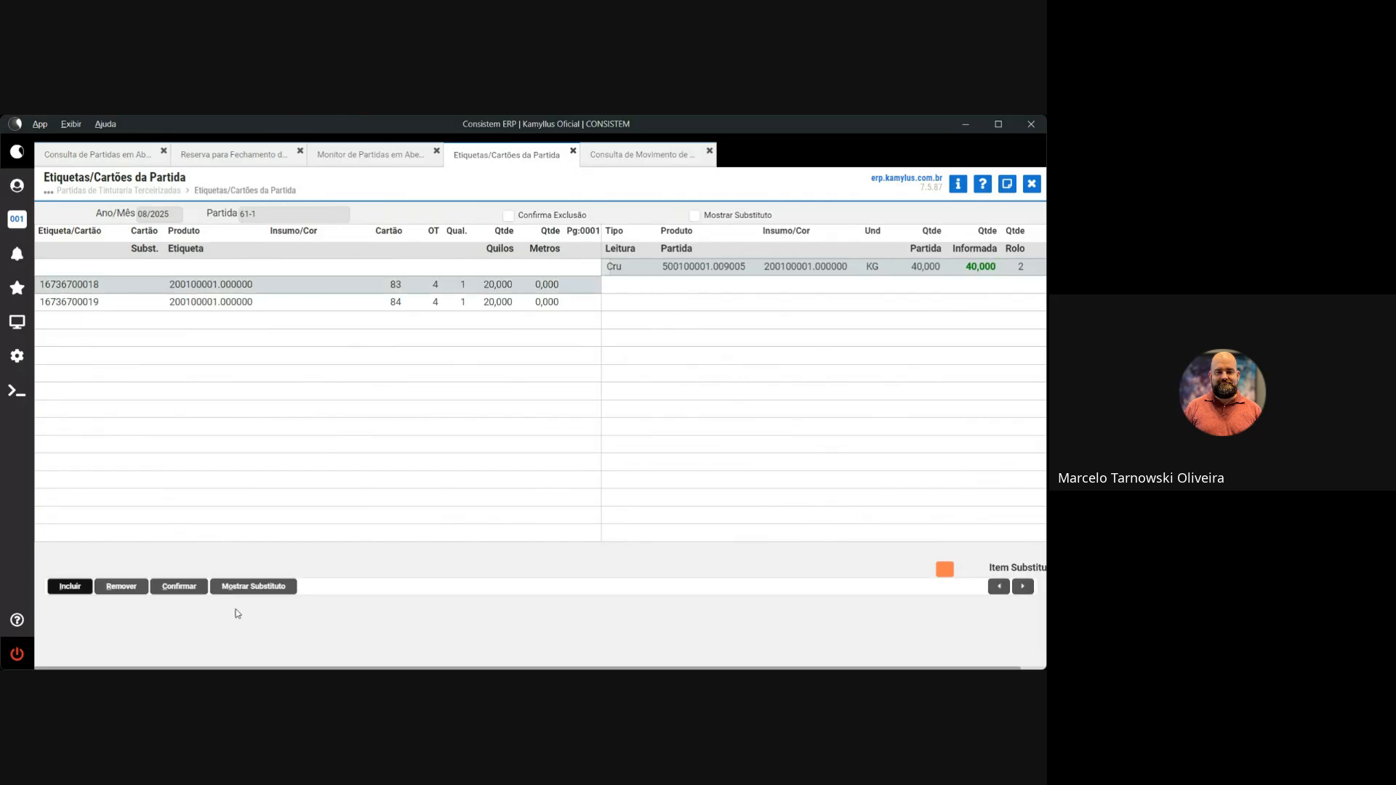
left_click(187, 588)
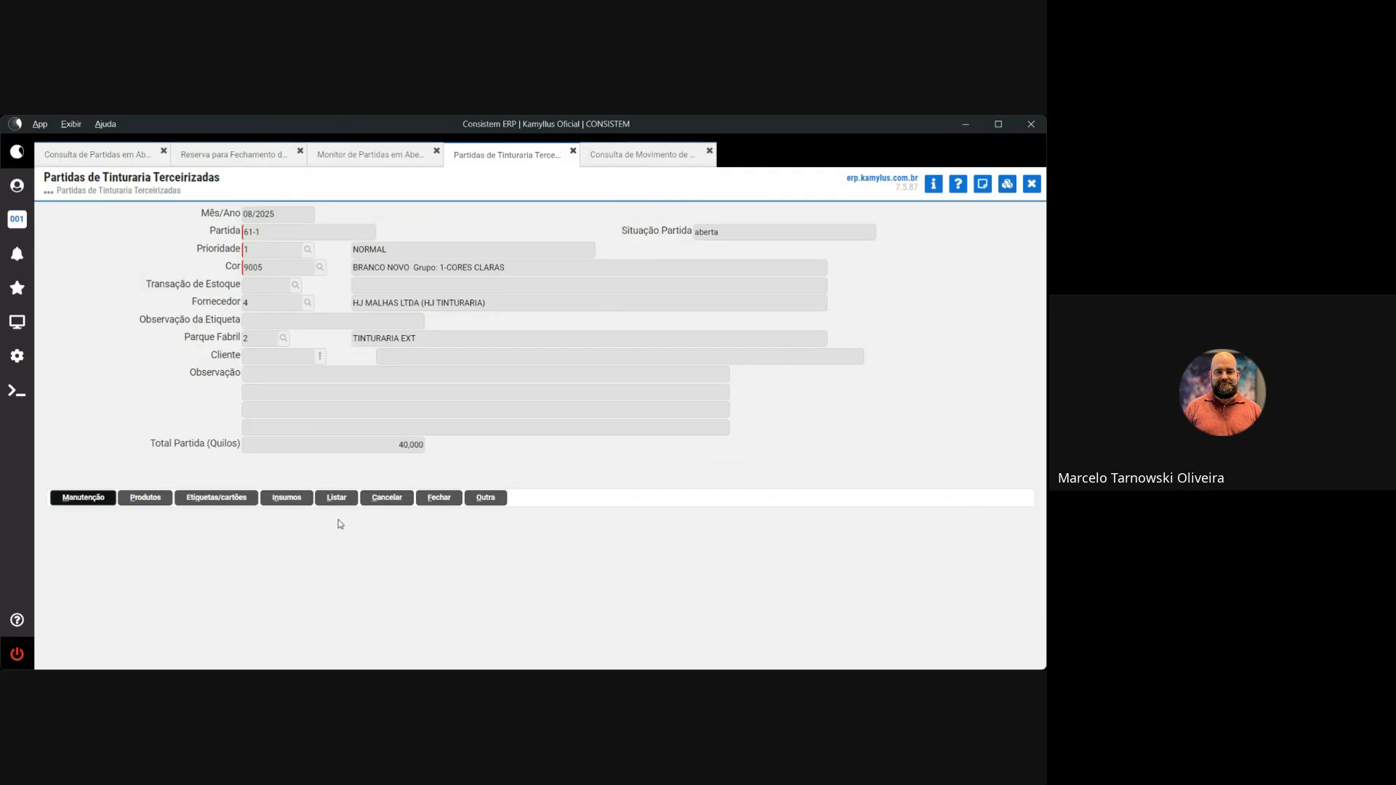
left_click(437, 500)
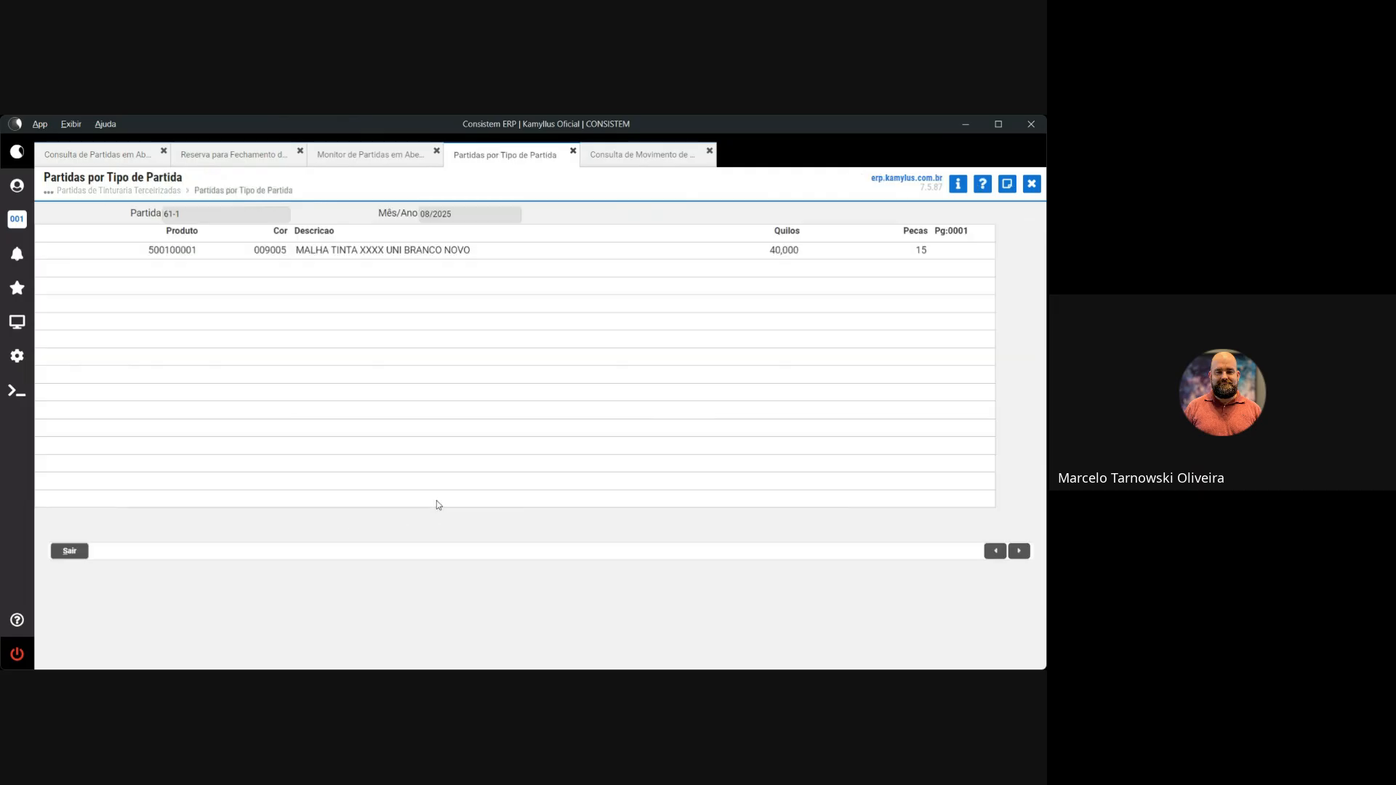
left_click(70, 550)
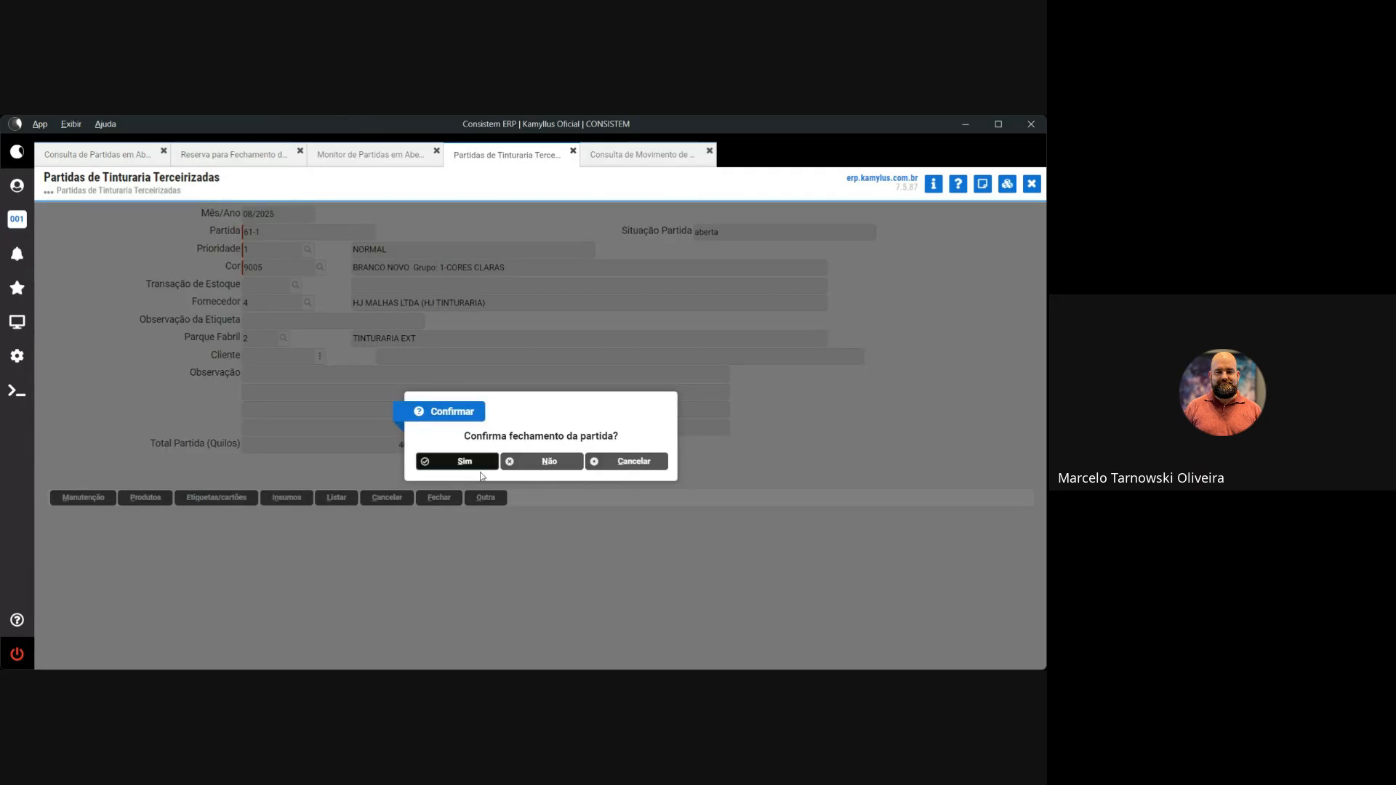
Set the profile print device to Pdf, confirm closing lot 61-1 and dismiss the thermal printer warning
left_click(17, 185)
left_click(112, 318)
left_click(111, 335)
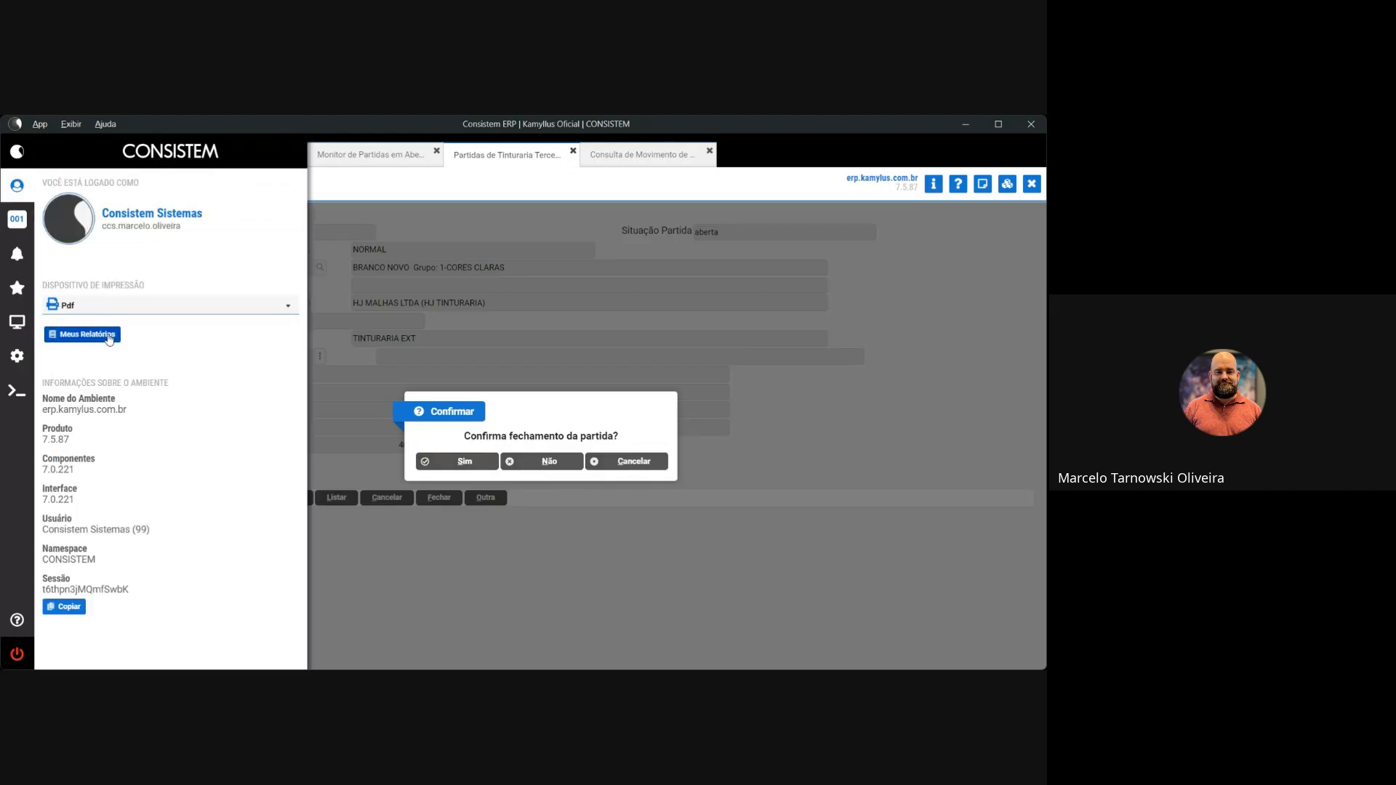
left_click(17, 185)
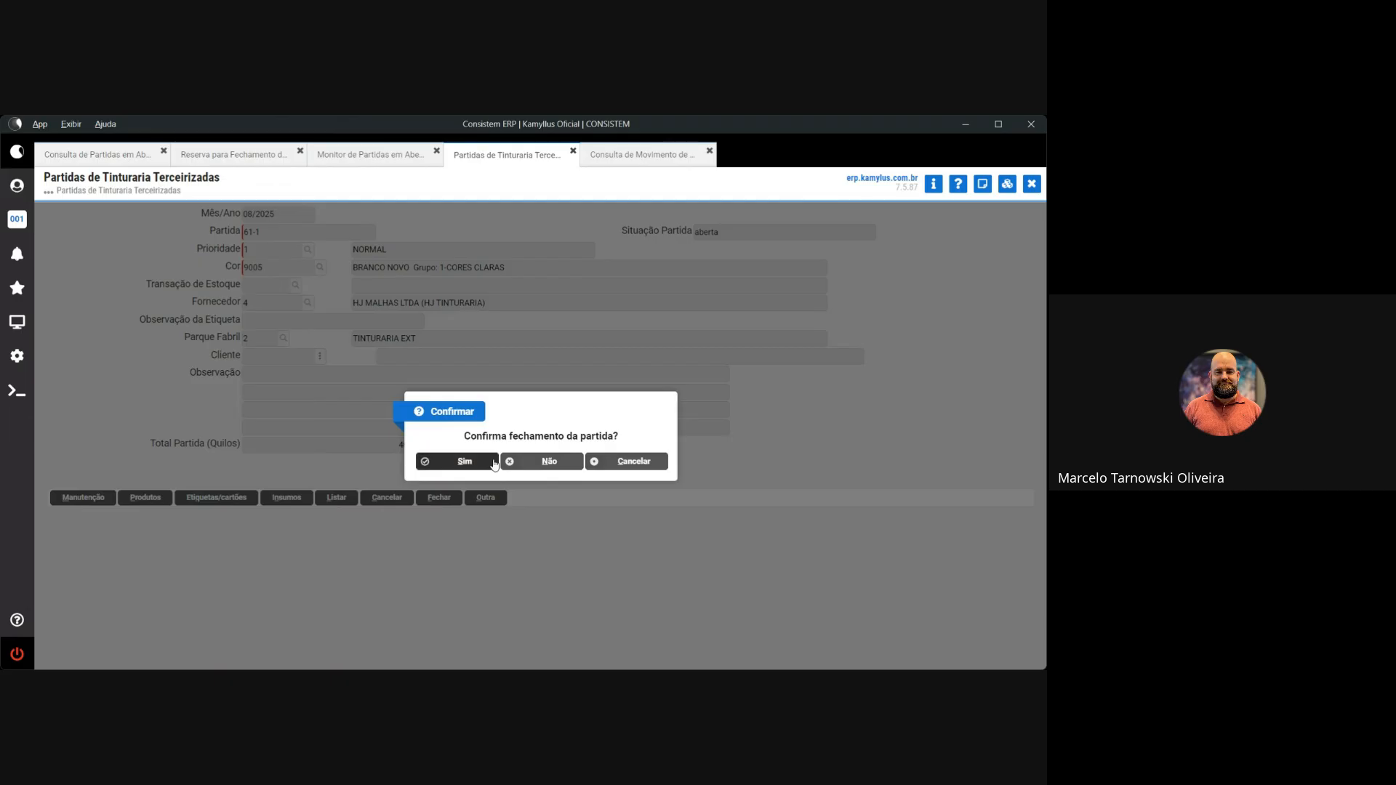
left_click(457, 461)
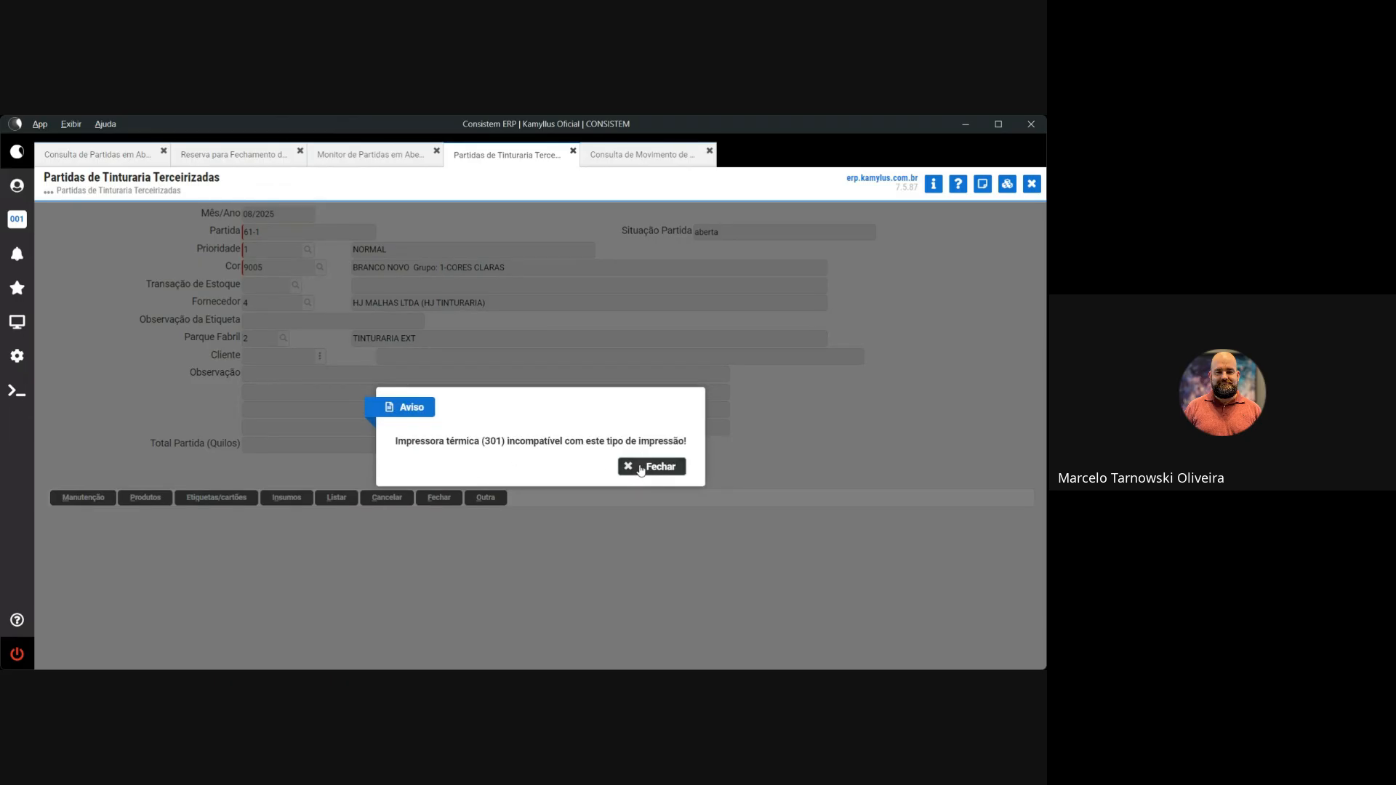
left_click(641, 467)
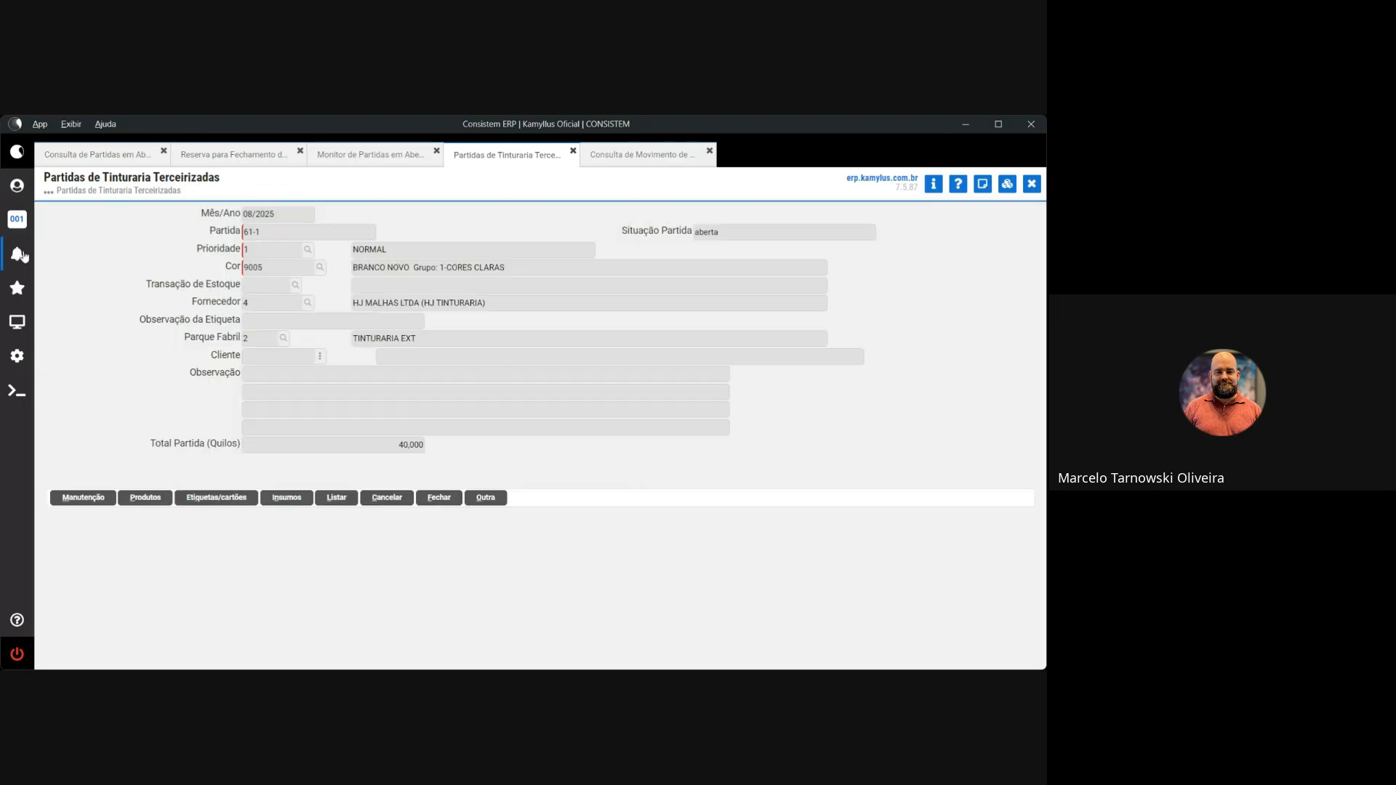
left_click(17, 185)
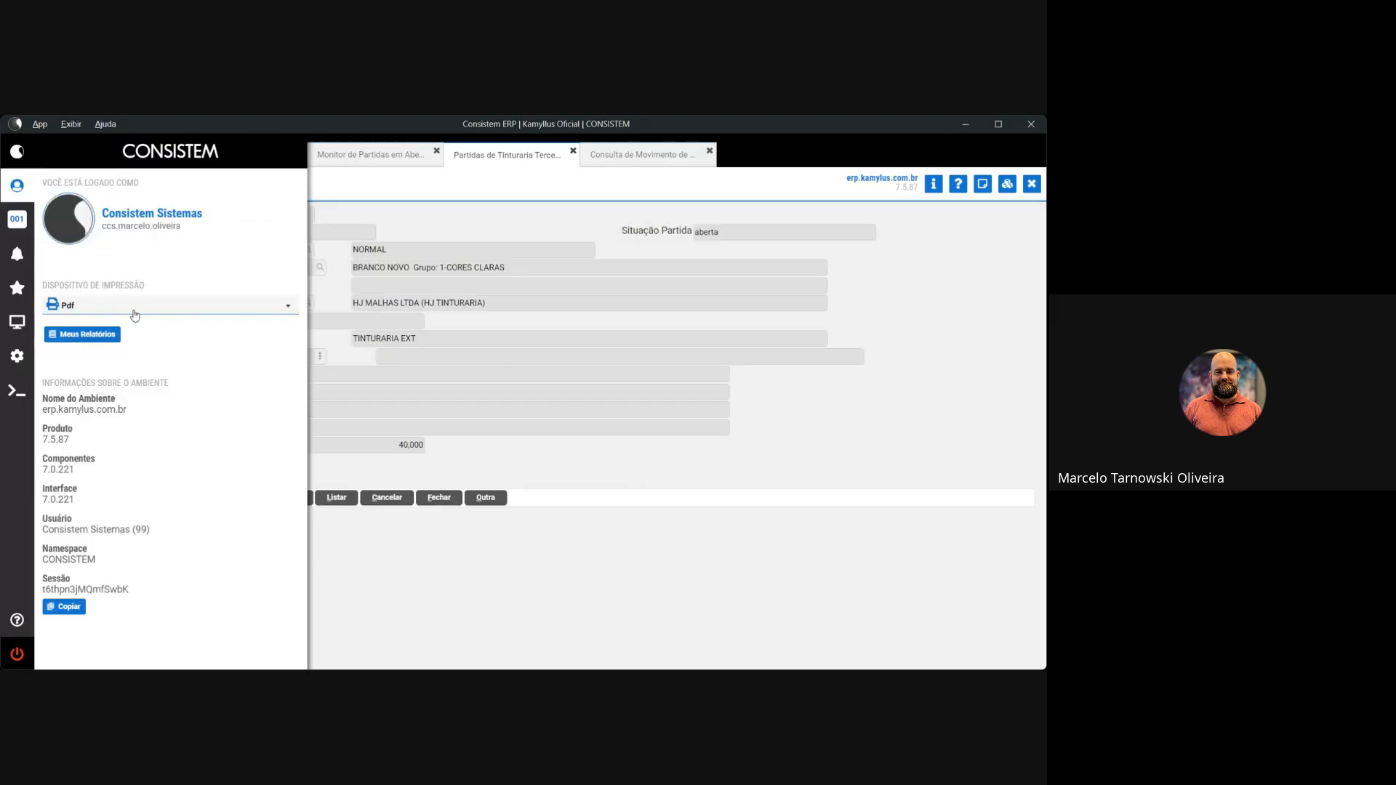
left_click(595, 532)
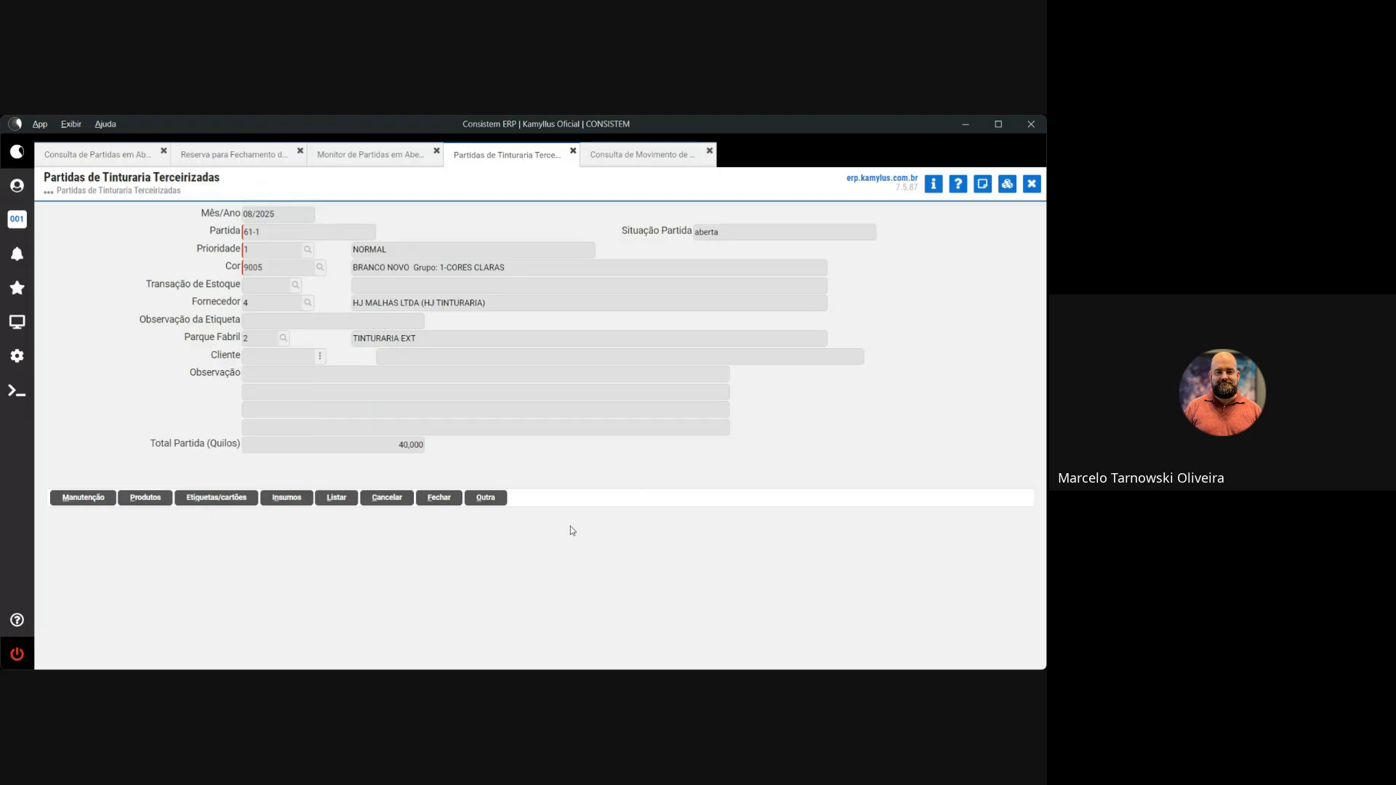
Reset the form with Outra, glance at the Reserva and Monitor screens, then return to the dye-lot form
left_click(484, 499)
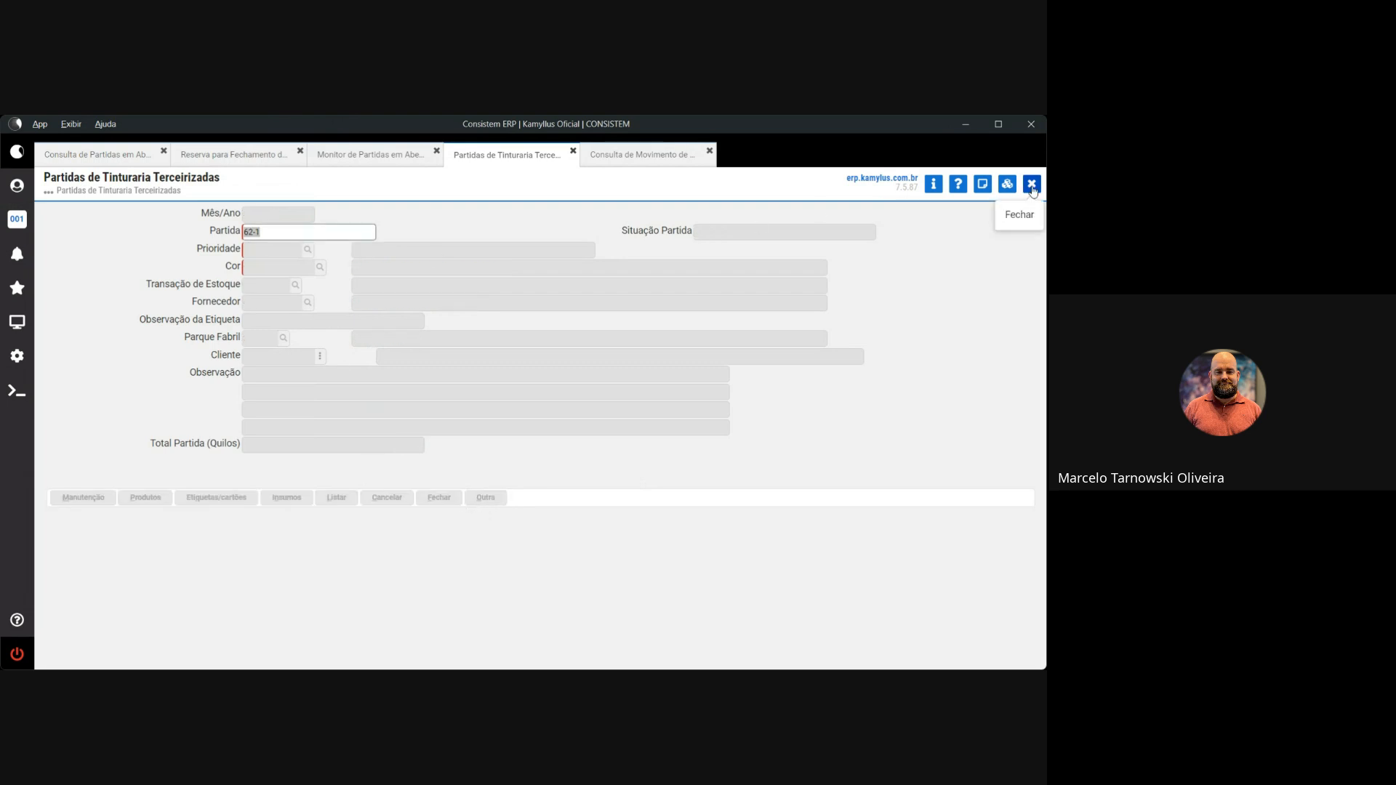
left_click(220, 155)
left_click(360, 155)
left_click(265, 162)
left_click(356, 157)
left_click(278, 158)
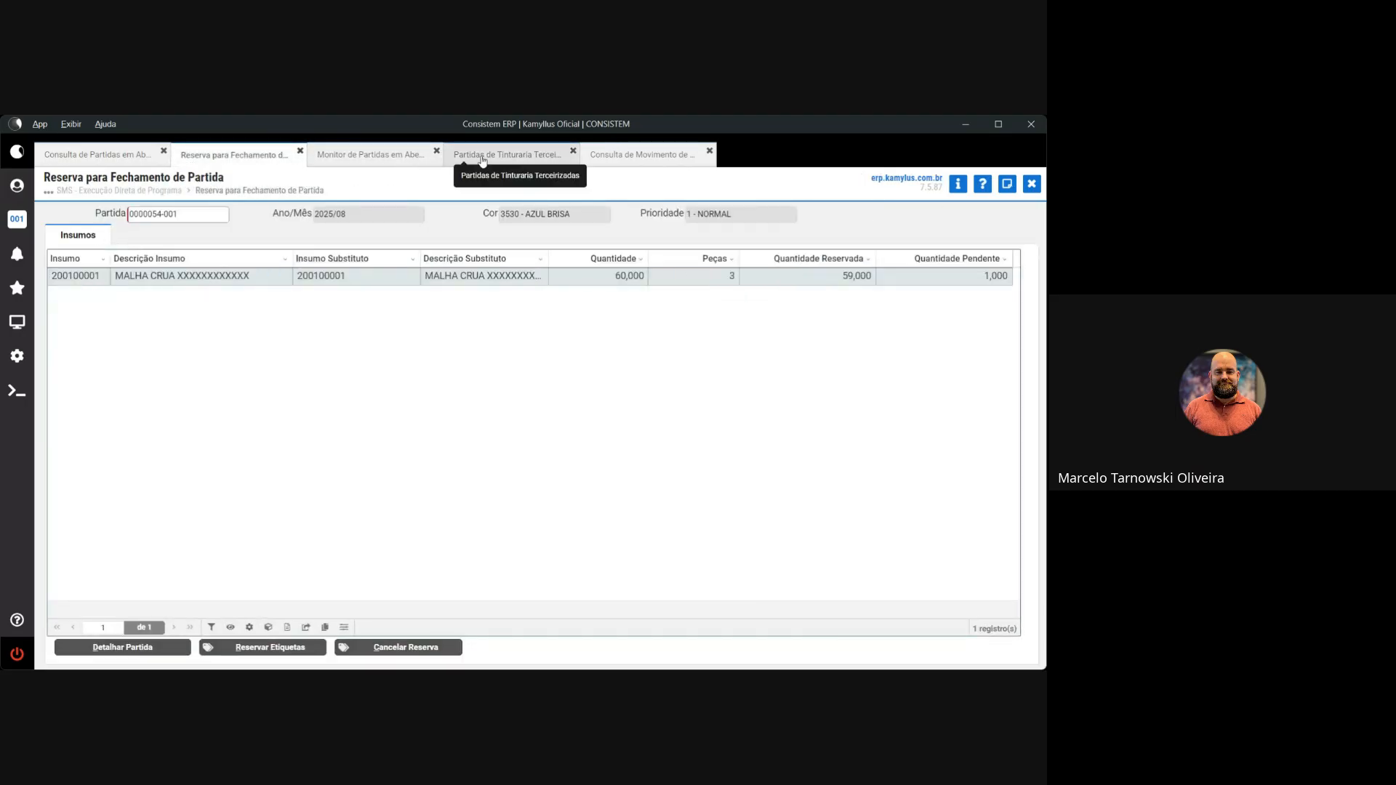
left_click(523, 159)
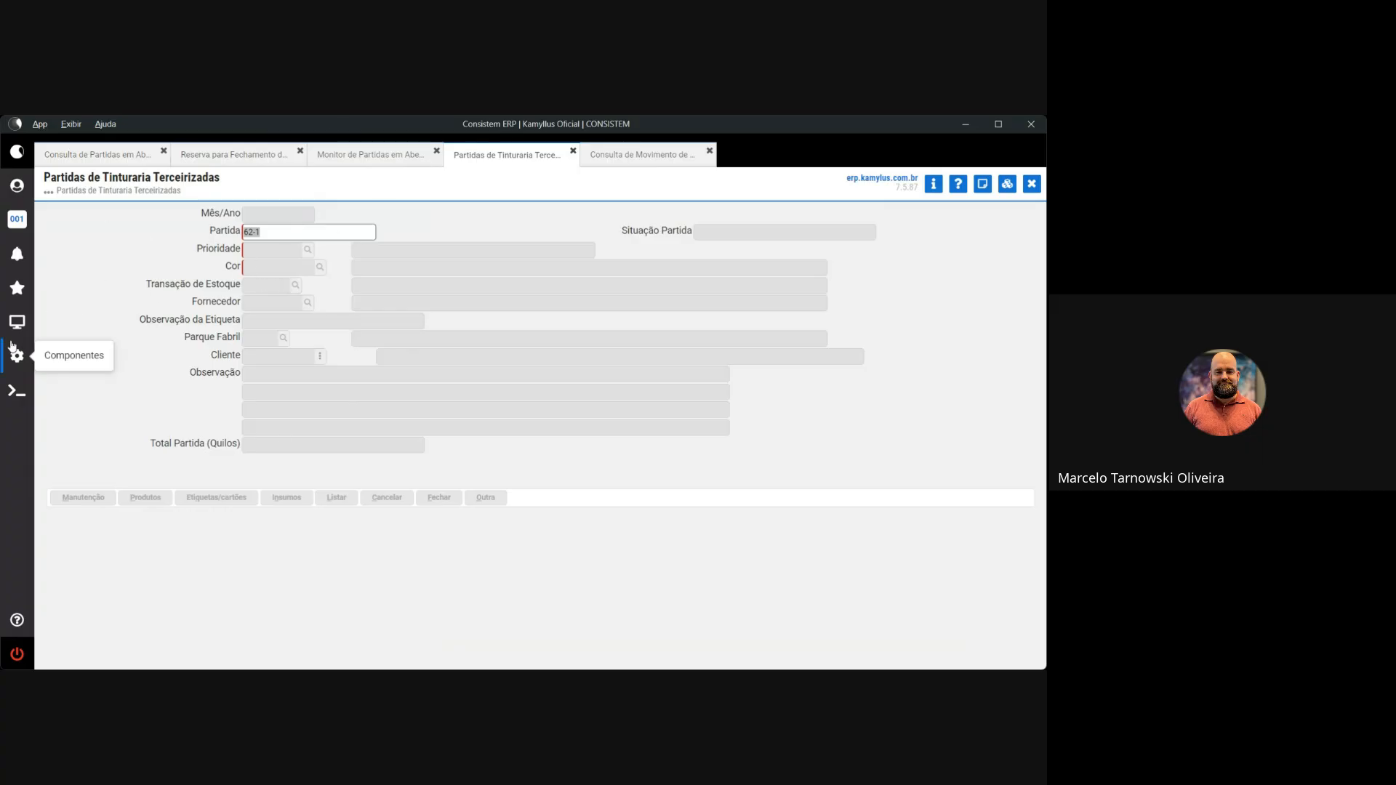
Load lot 58-1, decline deleting it, and confirm its label list is empty
type("58-1")
key("Return")
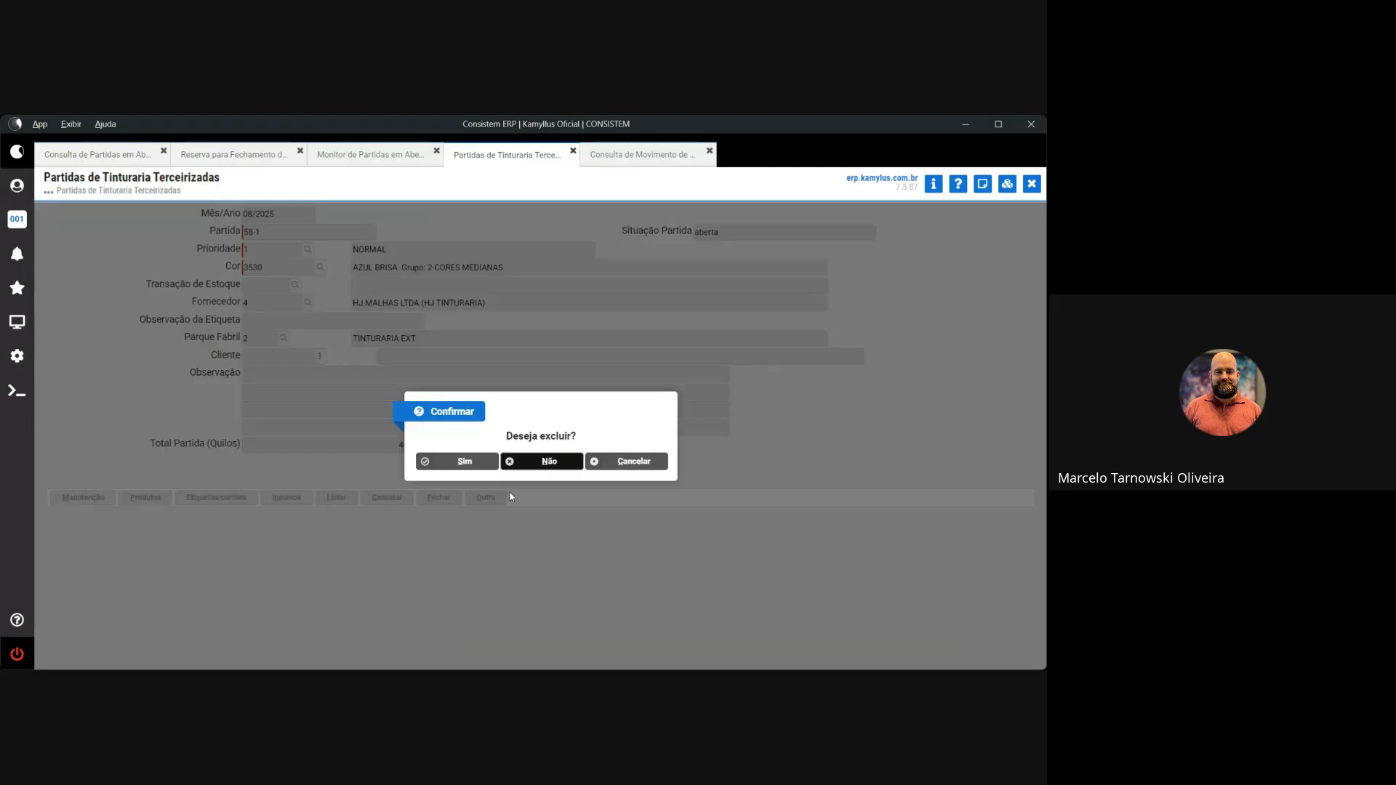
left_click(542, 462)
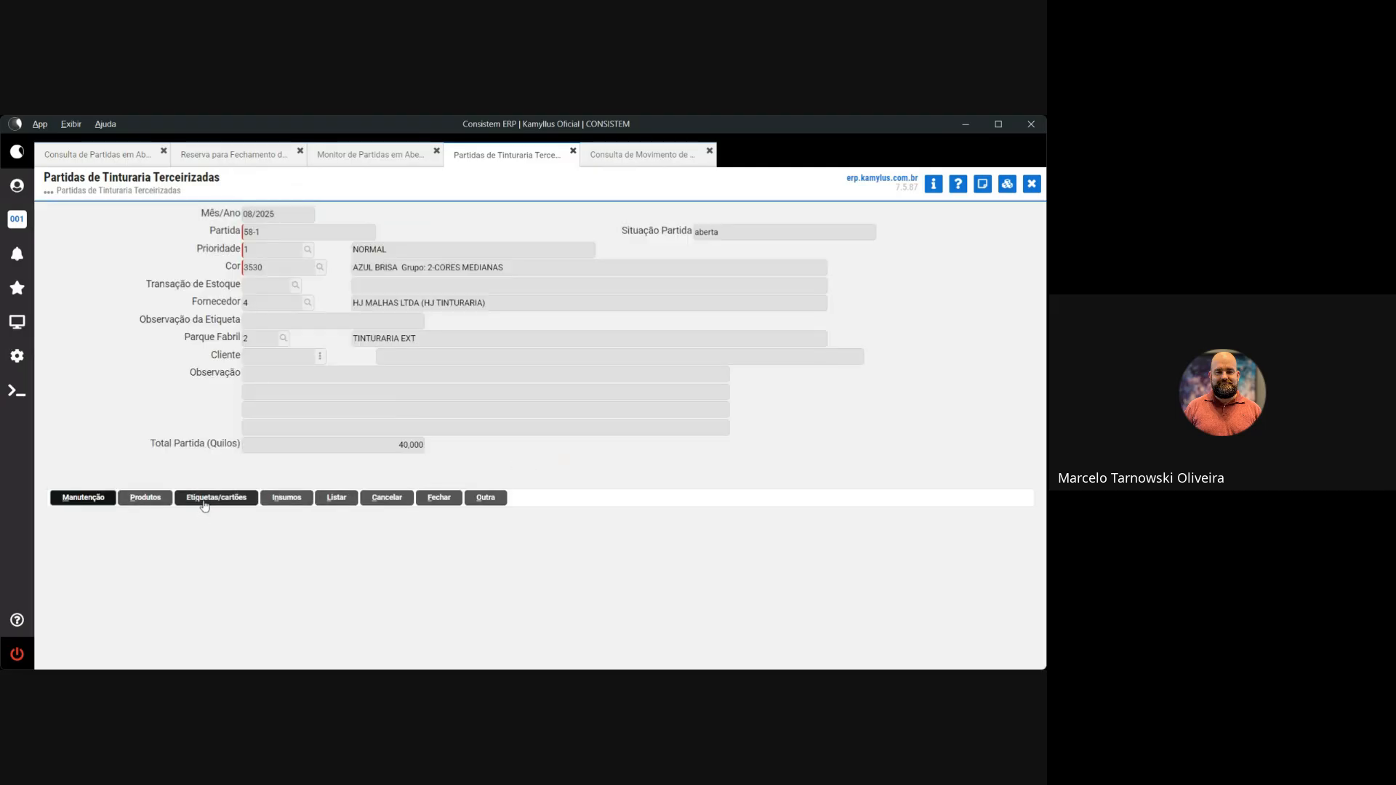
left_click(204, 498)
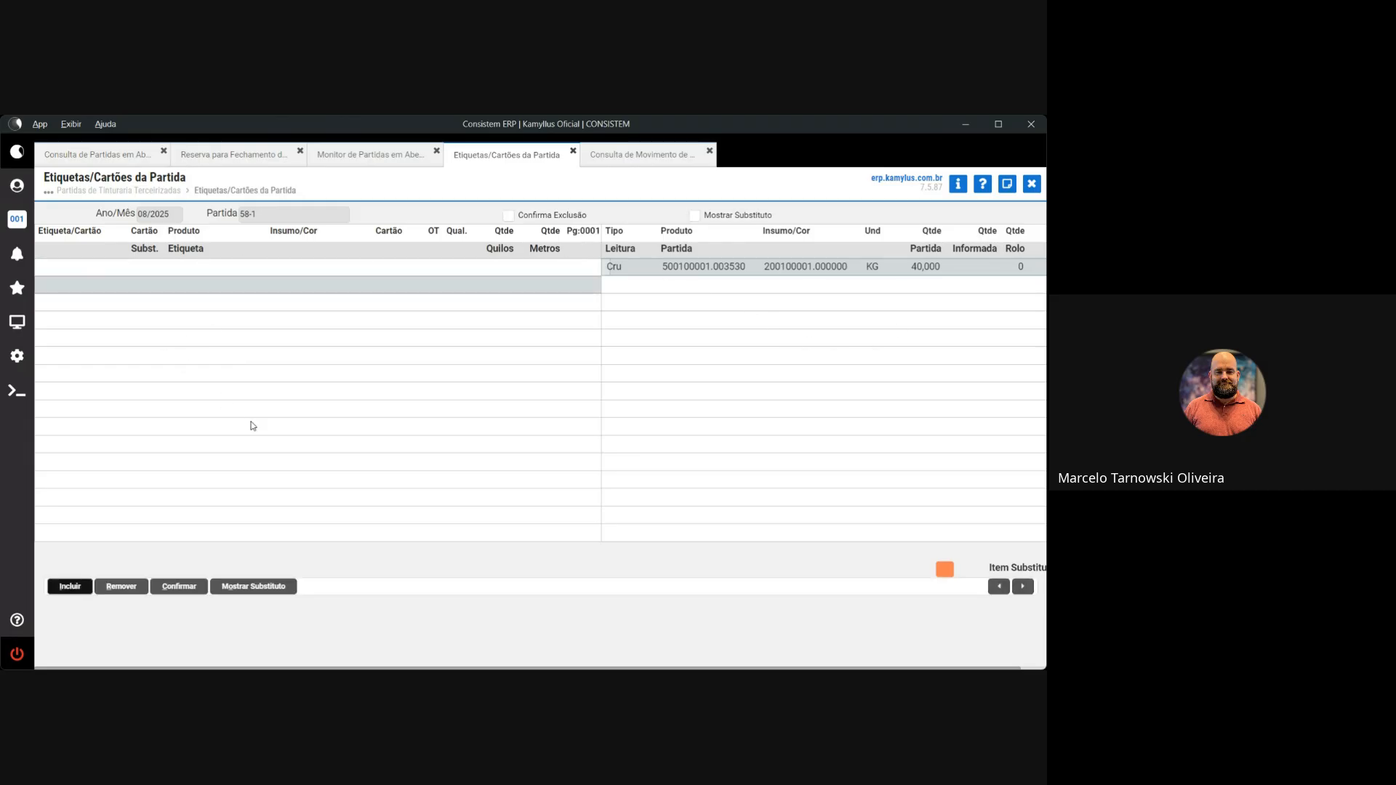
left_click(182, 587)
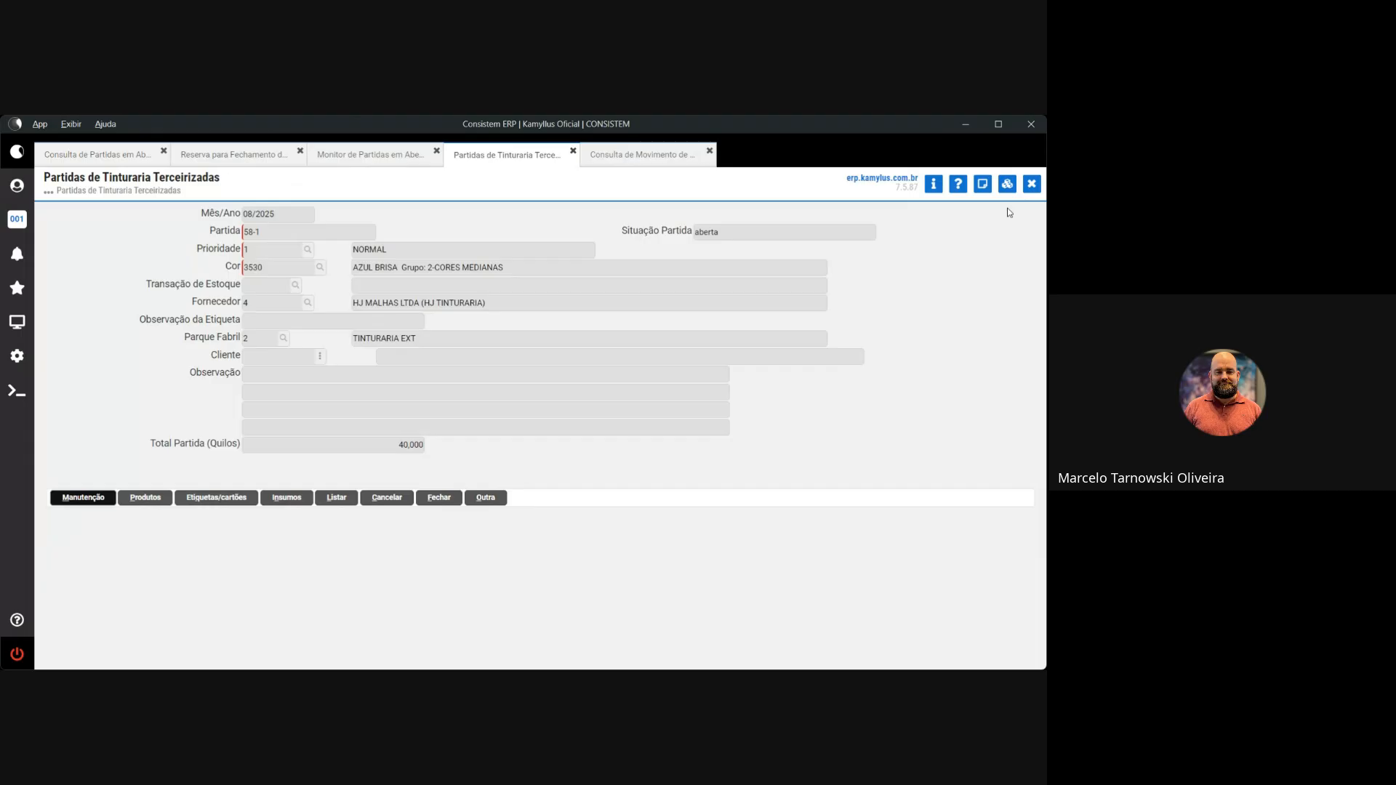
Close the Monitor de Partidas, SMS and Reserva para Fechamento tabs, then clear the dye-lot form
left_click(341, 161)
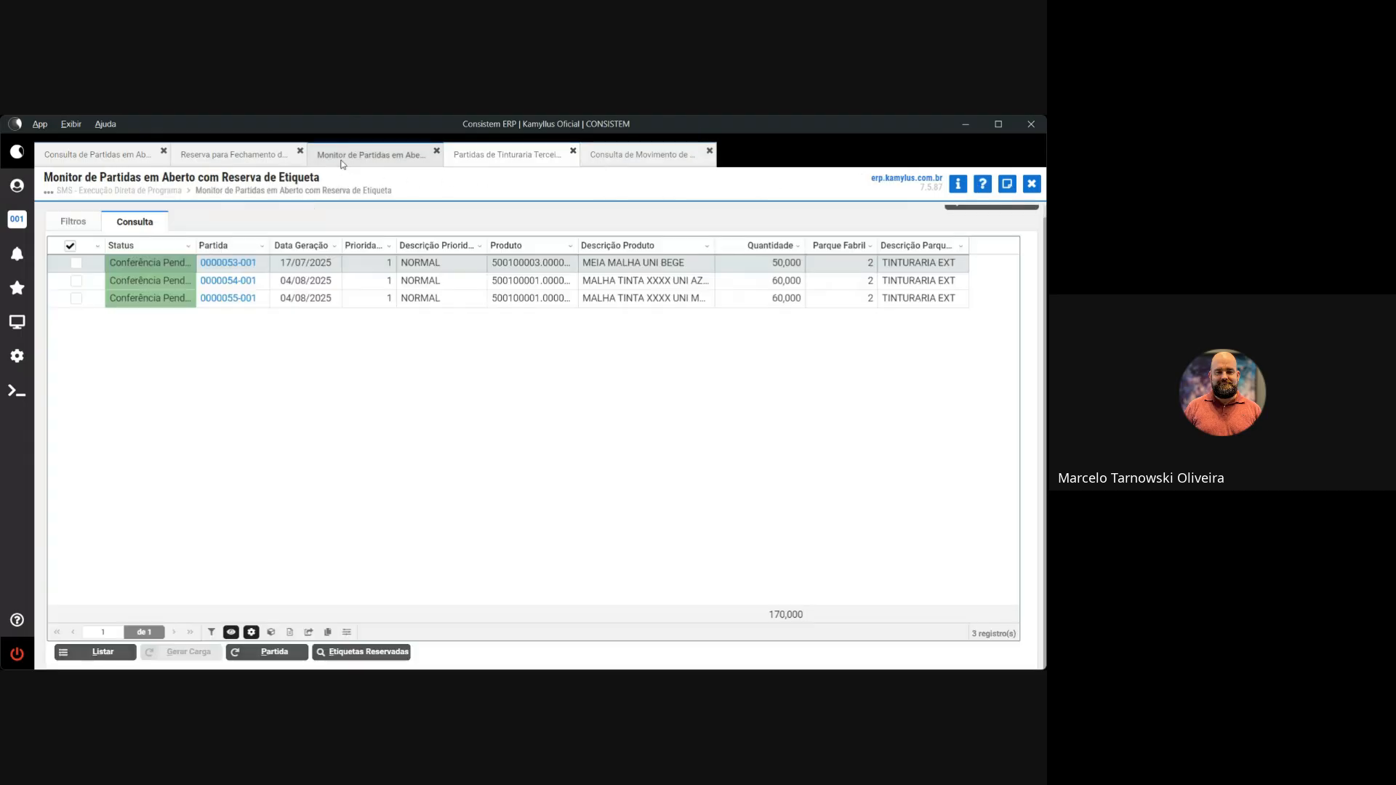
left_click(1032, 183)
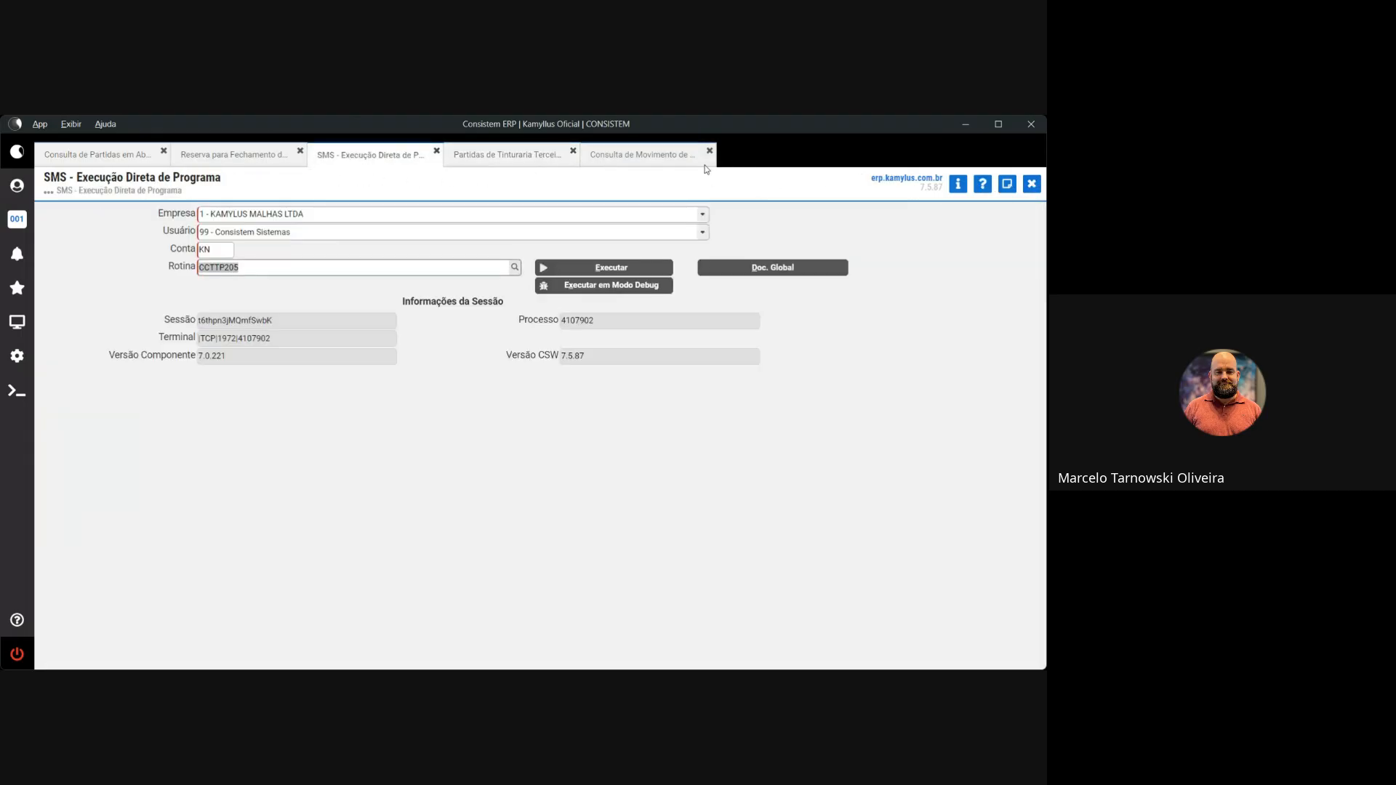
left_click(437, 151)
left_click(265, 154)
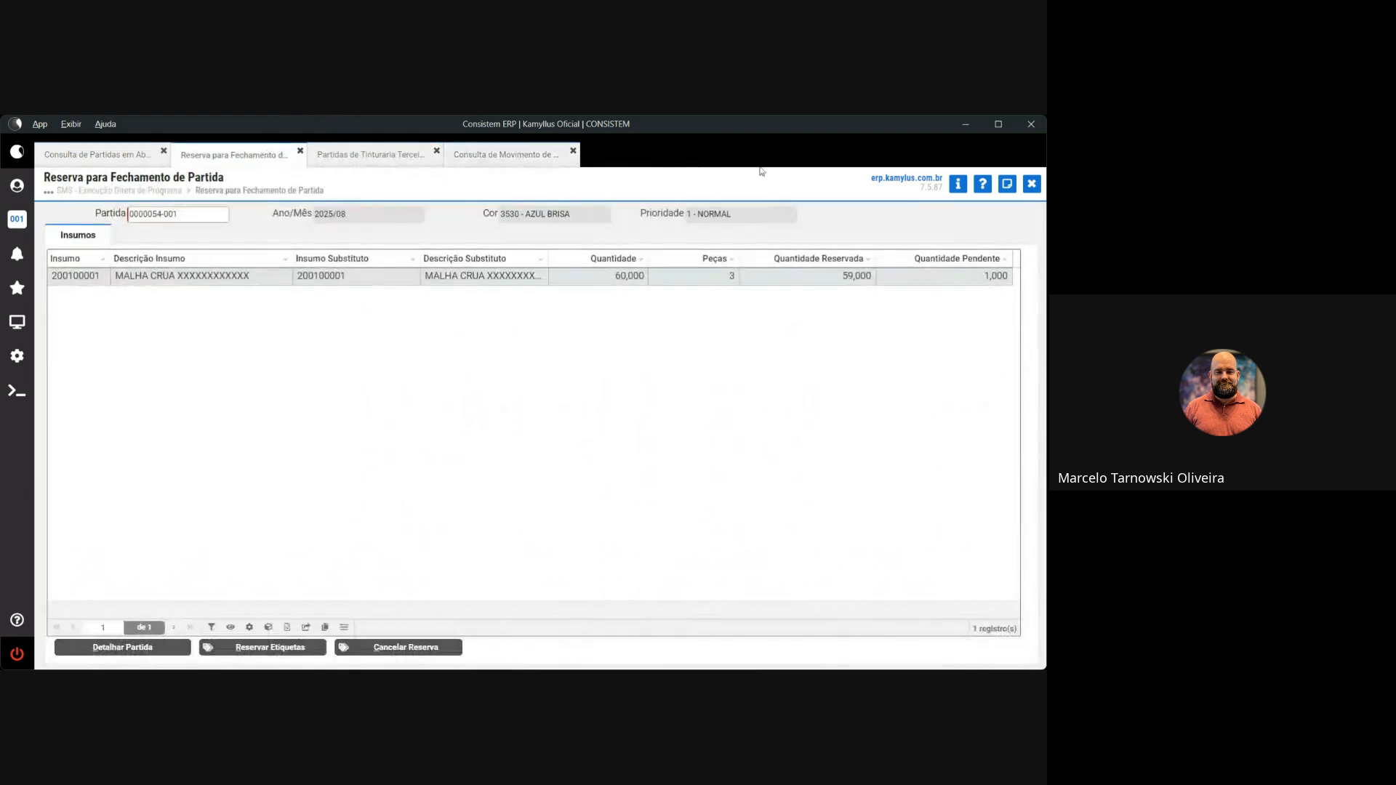
left_click(1032, 183)
left_click(300, 151)
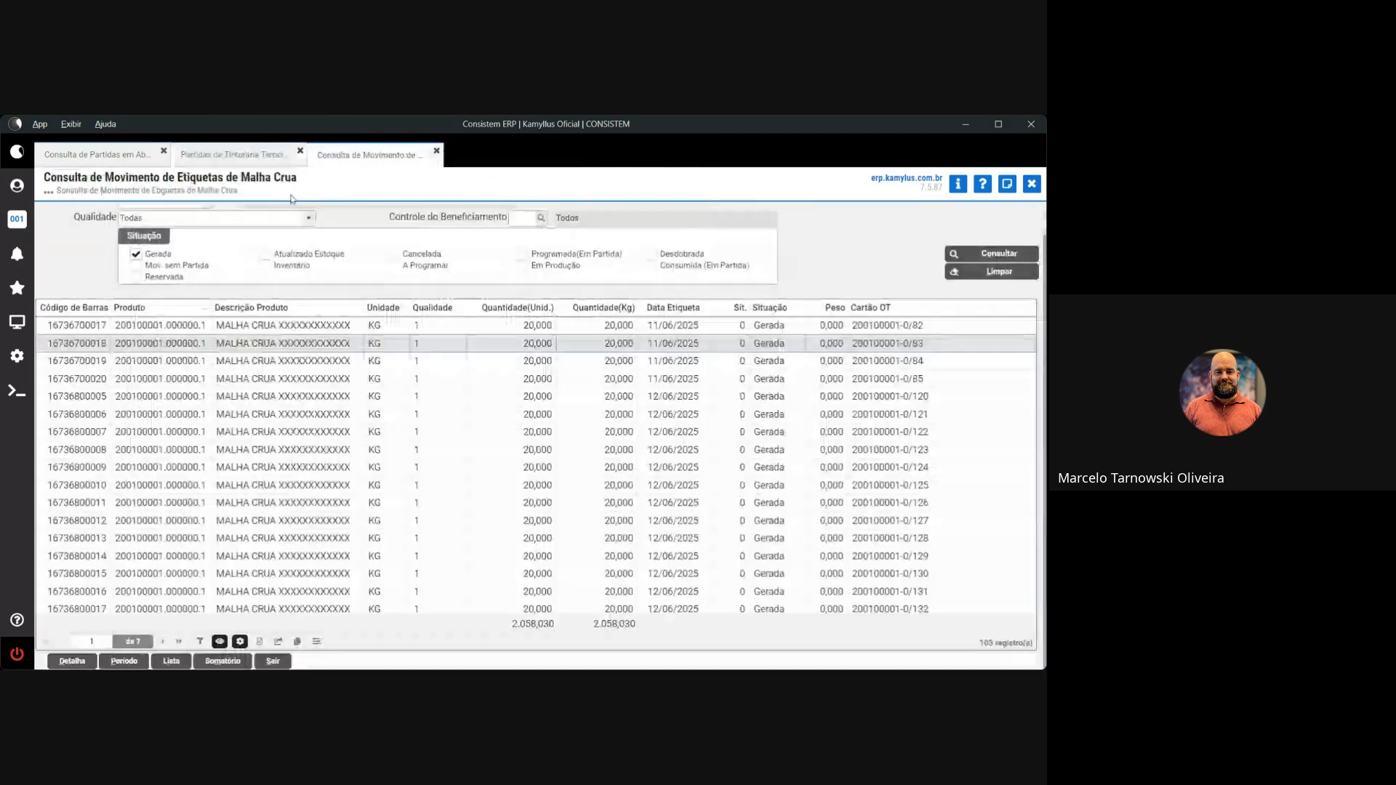
left_click(232, 154)
left_click(477, 499)
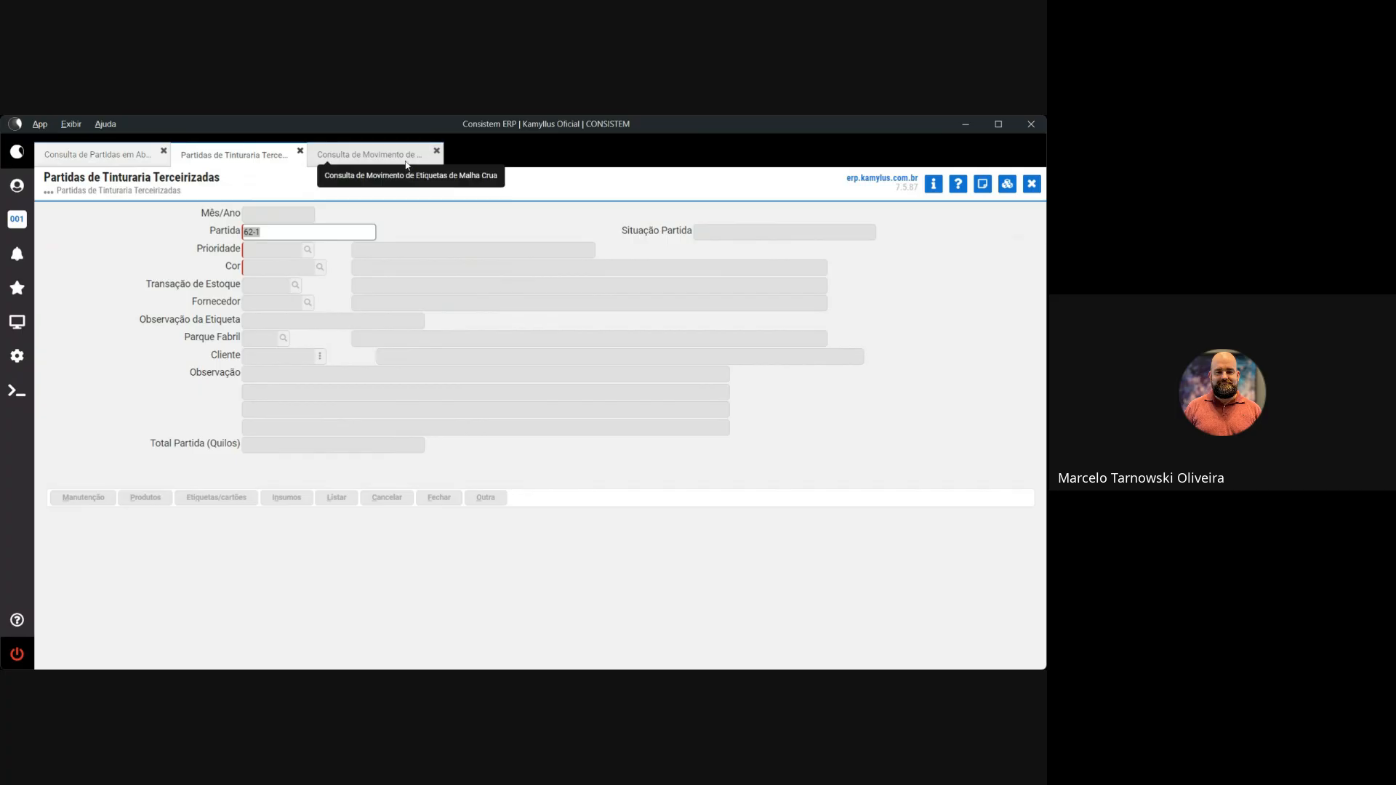
Load lot 61, view its labels/cards, then switch to the raw-knit label movement query
type("61")
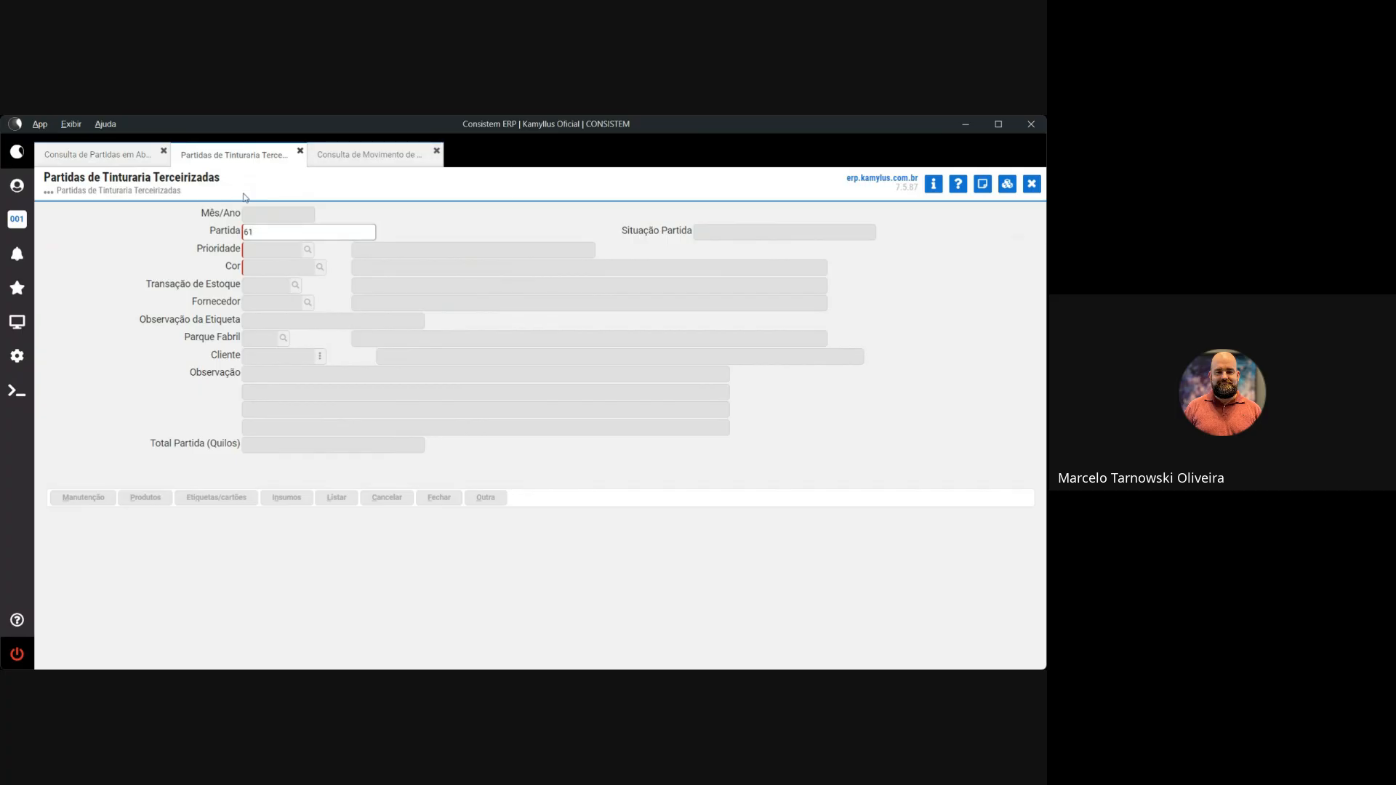
key("Return")
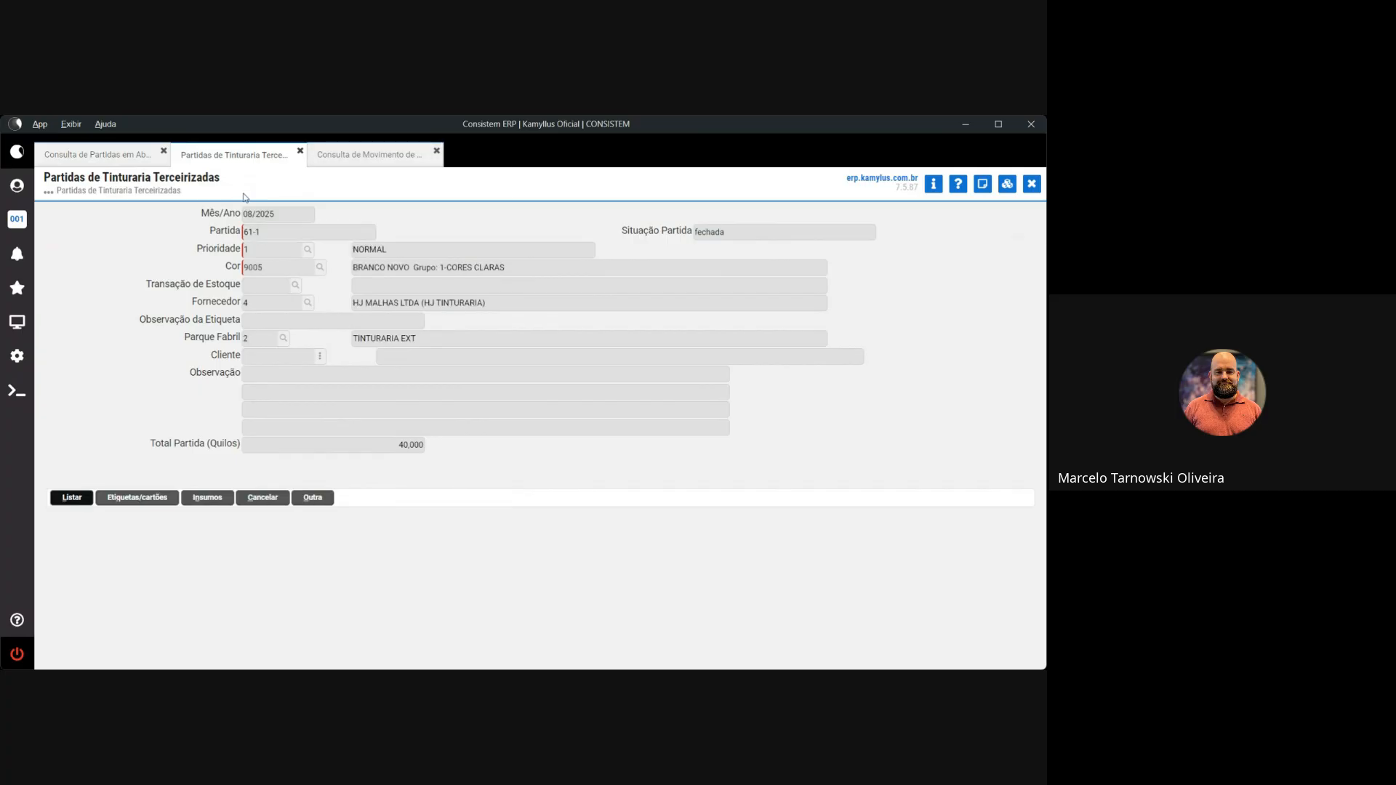
left_click(141, 499)
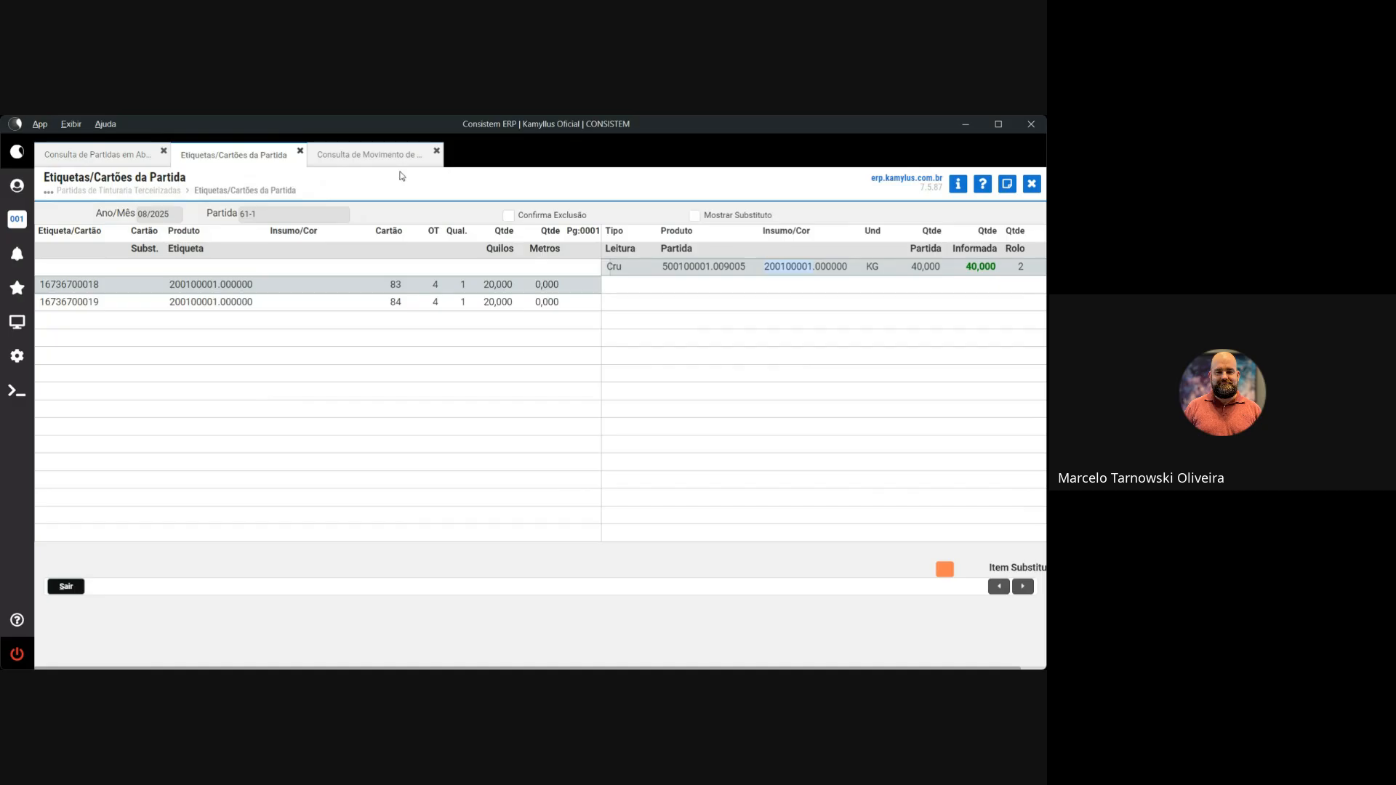
left_click(382, 156)
scroll(166, 253, "up", 1)
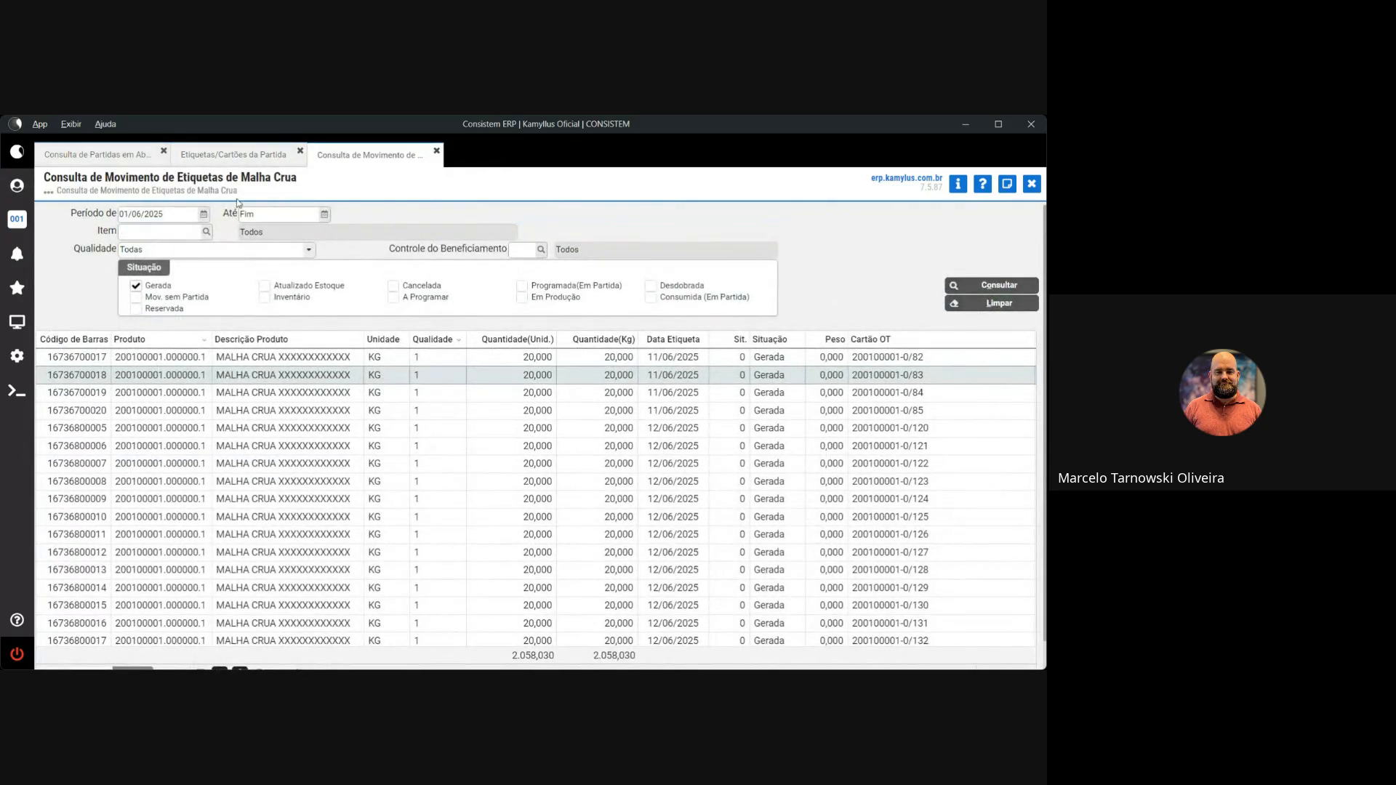
Close the label movement query and run routine cdesa720 from favourite SMS direct execution
left_click(1031, 184)
left_click(17, 288)
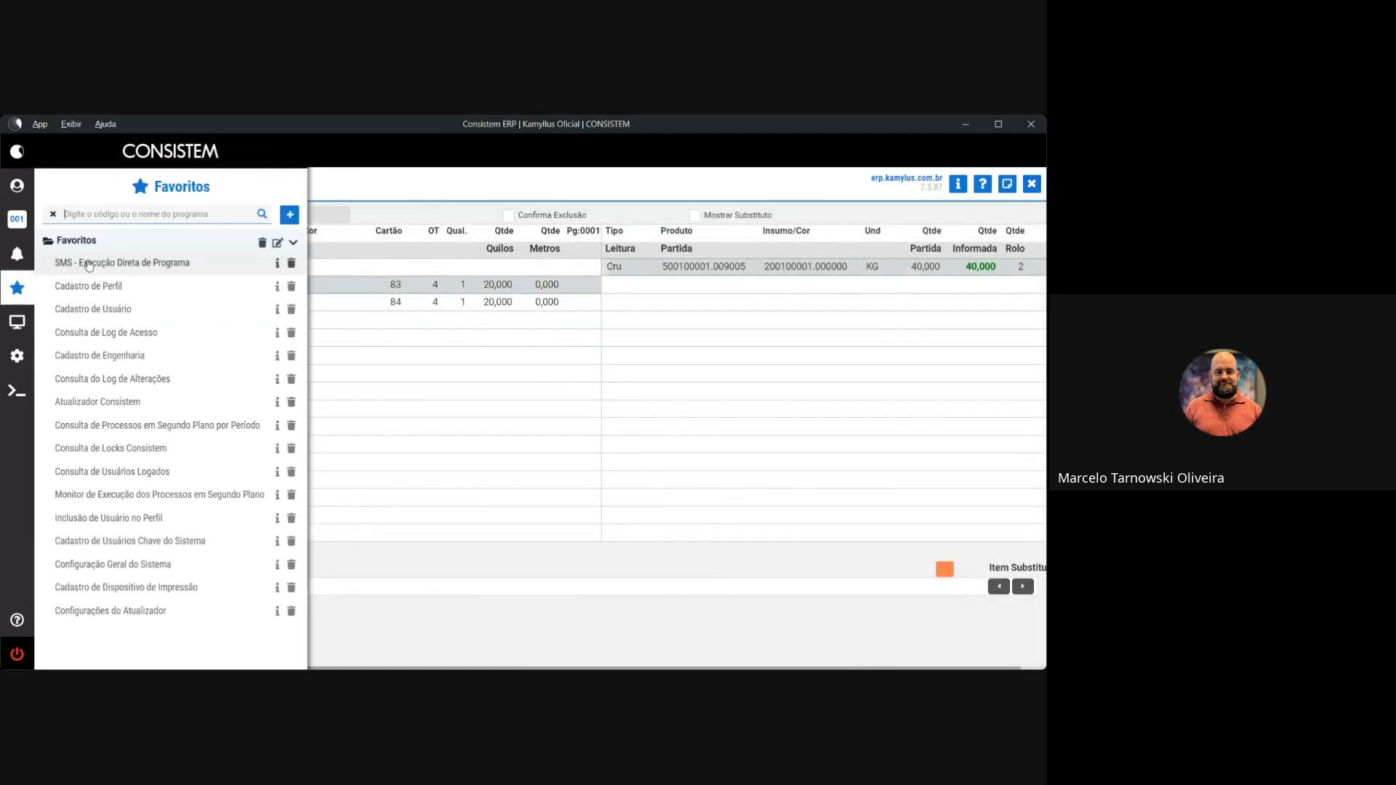
left_click(90, 261)
type("cdesa720")
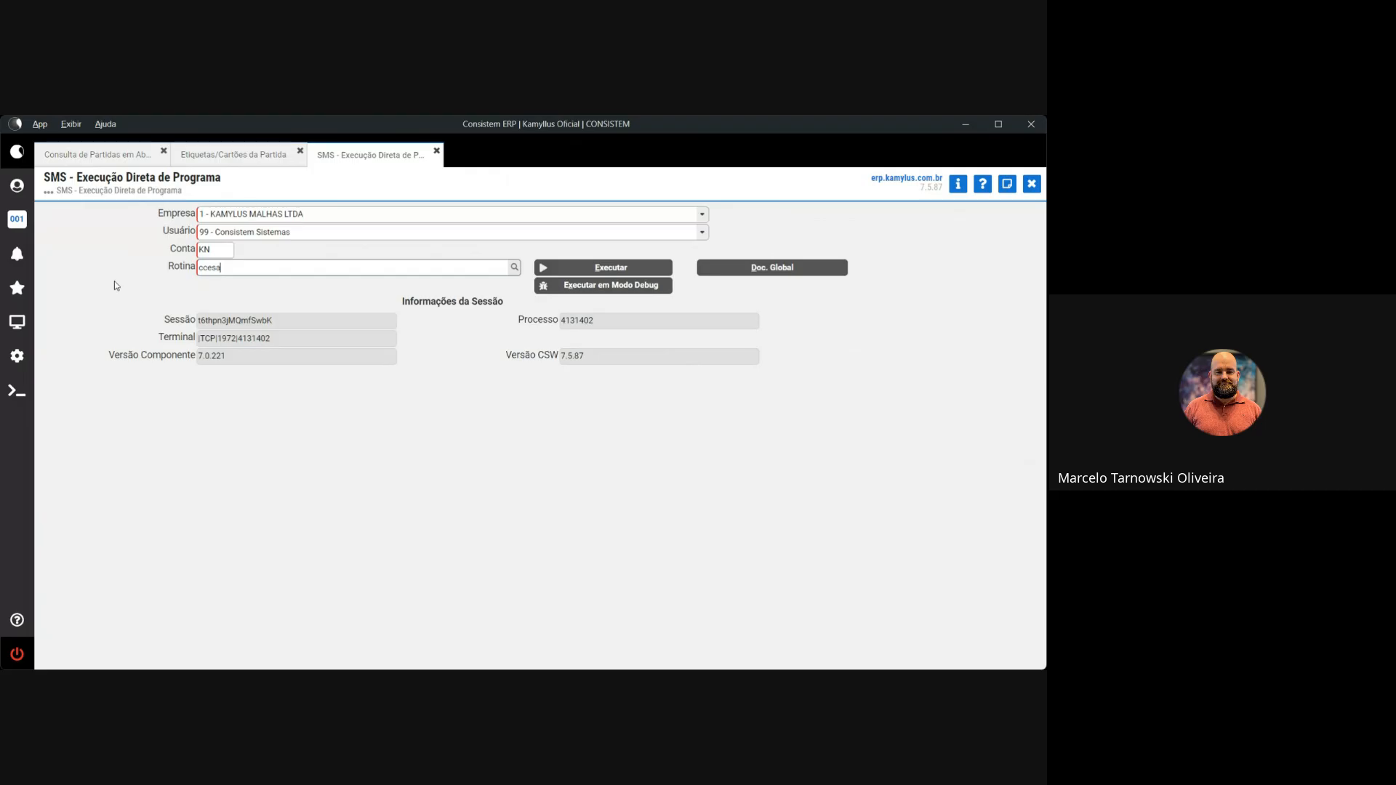
key("Return")
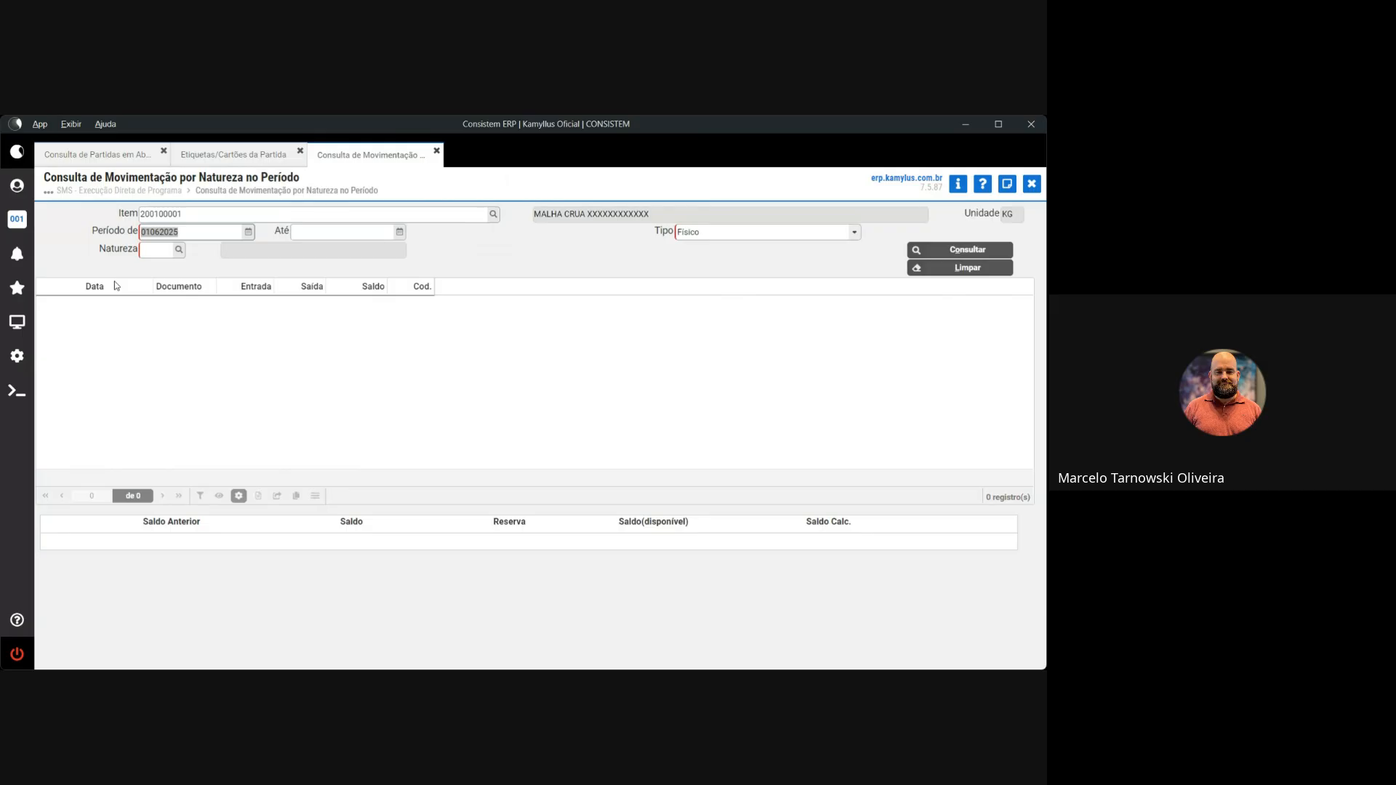
Search the Programas list for 'partida' and browse the Manutenções Gerais da Tinturaria results
left_click(17, 321)
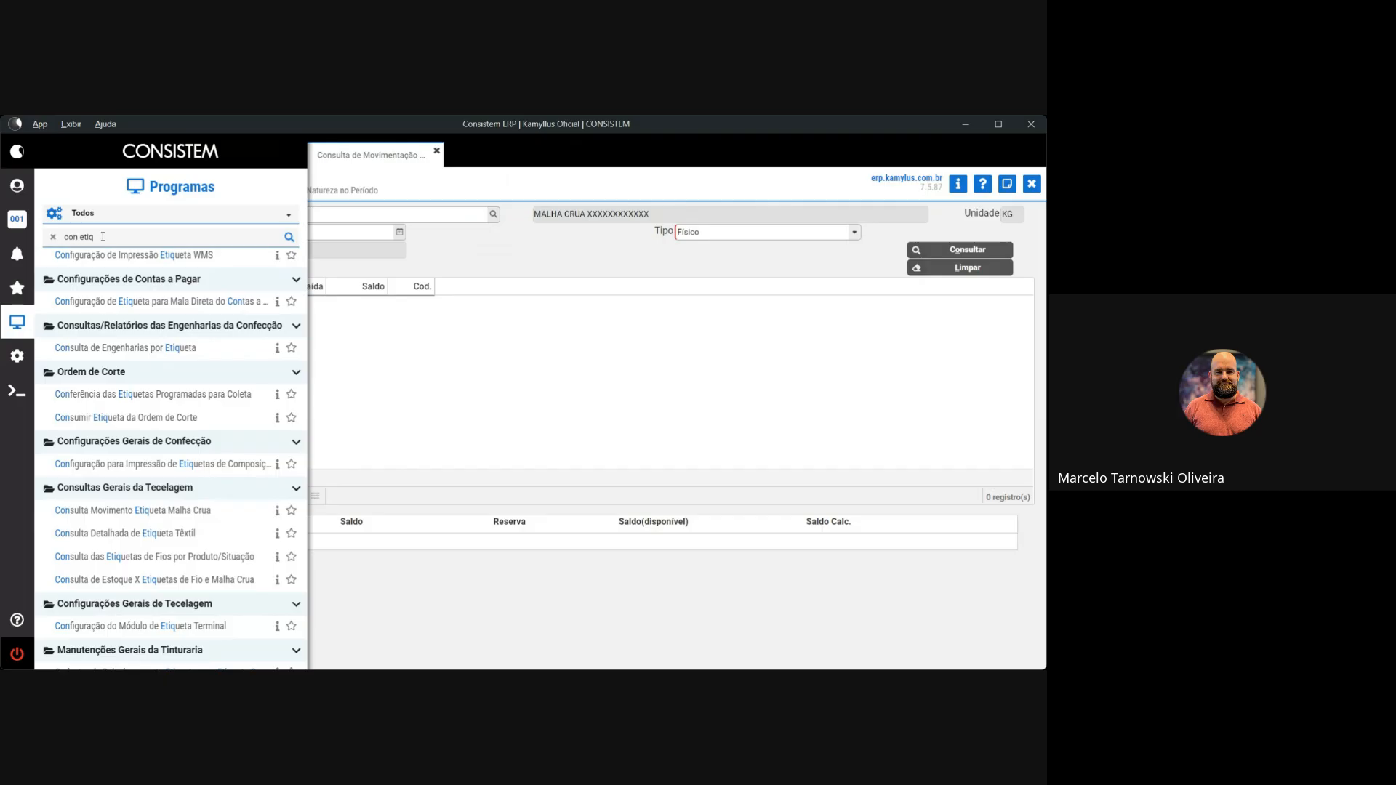
left_click(52, 236)
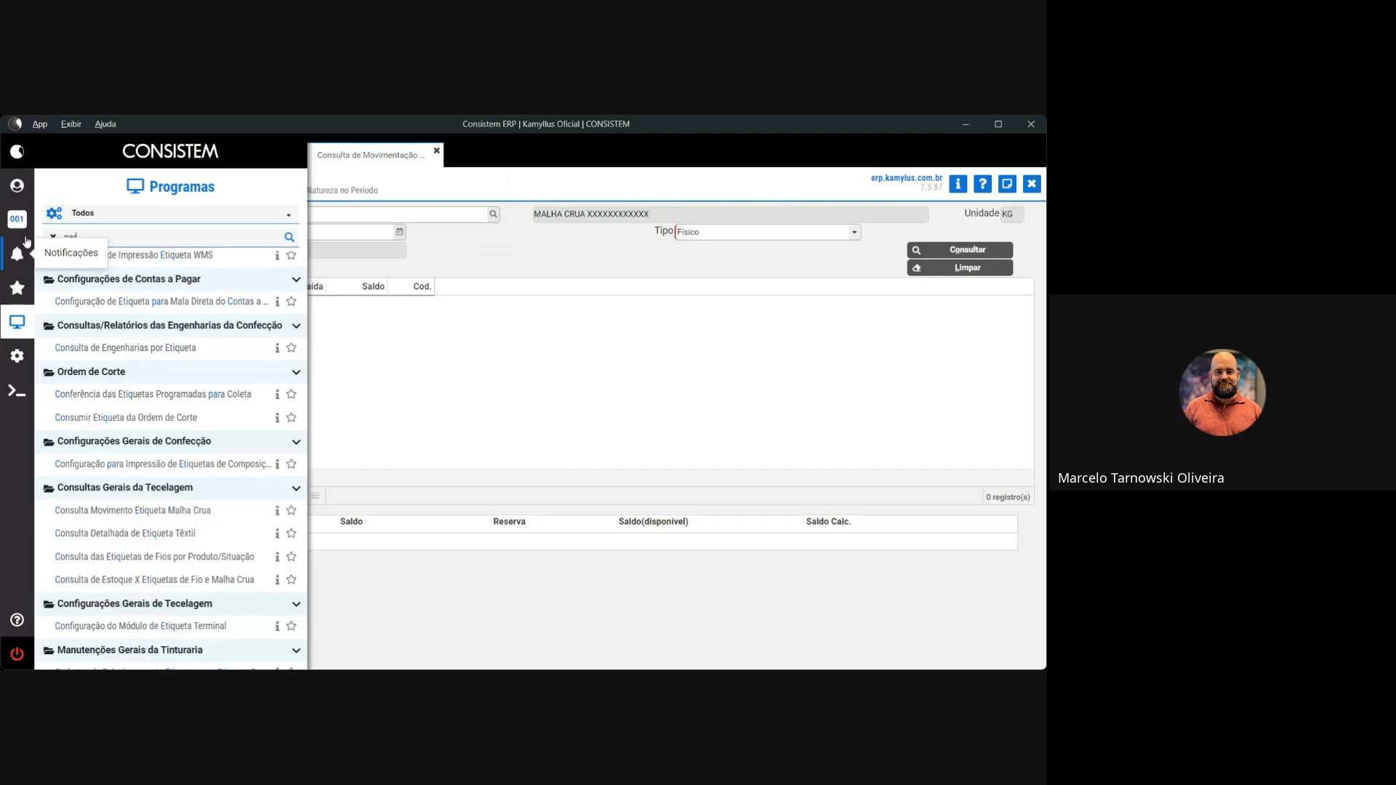
type("partida")
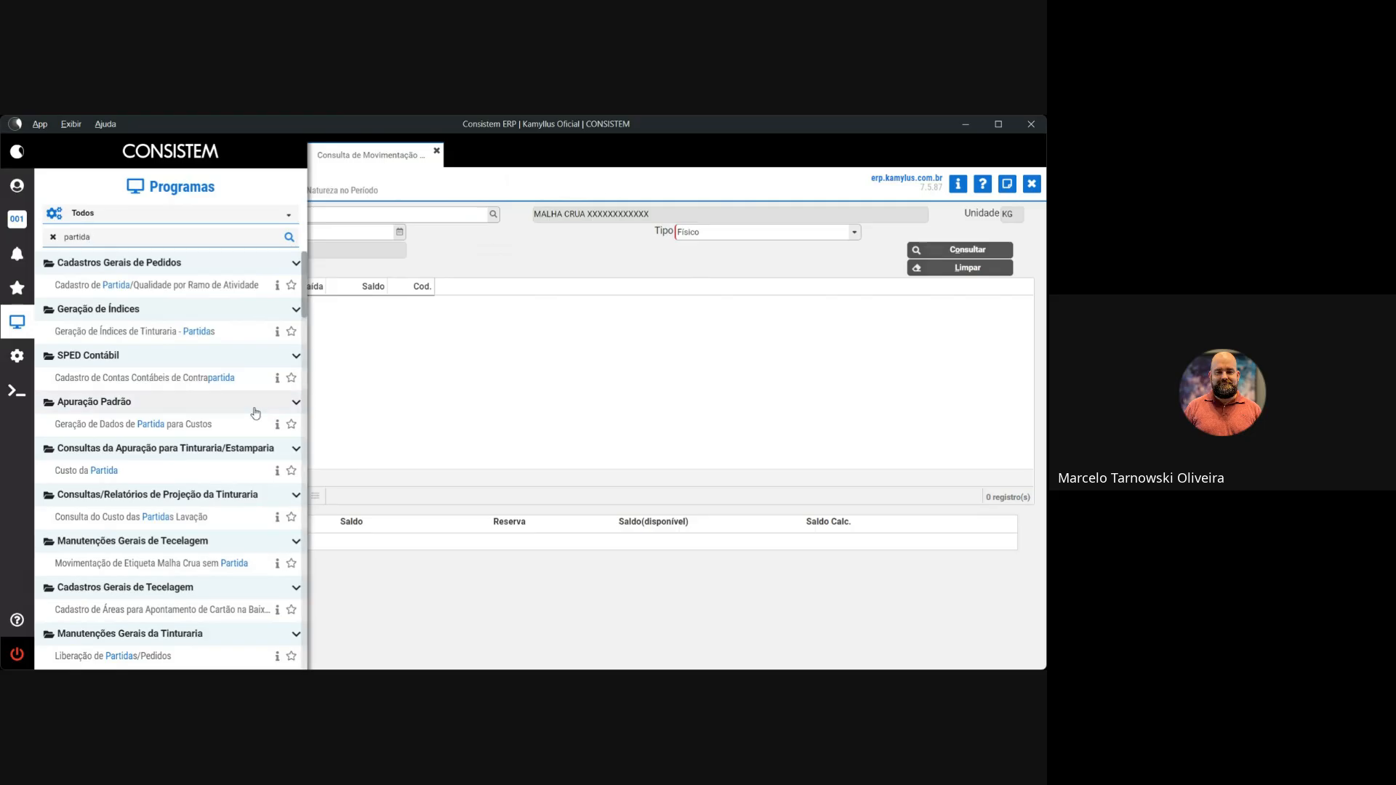
scroll(255, 424, "down", 5)
scroll(254, 424, "down", 3)
scroll(254, 424, "up", 4)
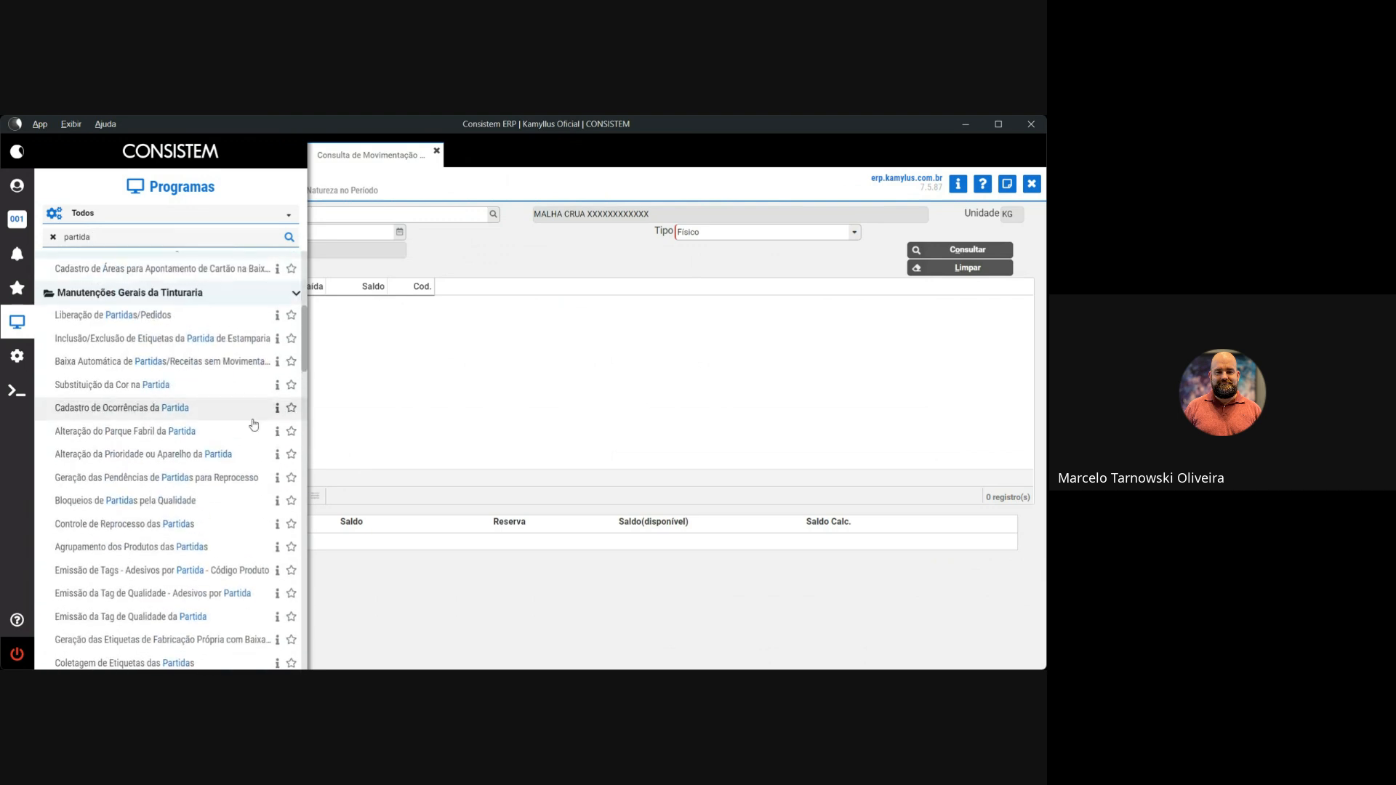
left_click(54, 238)
Search the Programas list for 'cons part', trying and then removing the extra word 'forn'
left_click(66, 237)
type("cons")
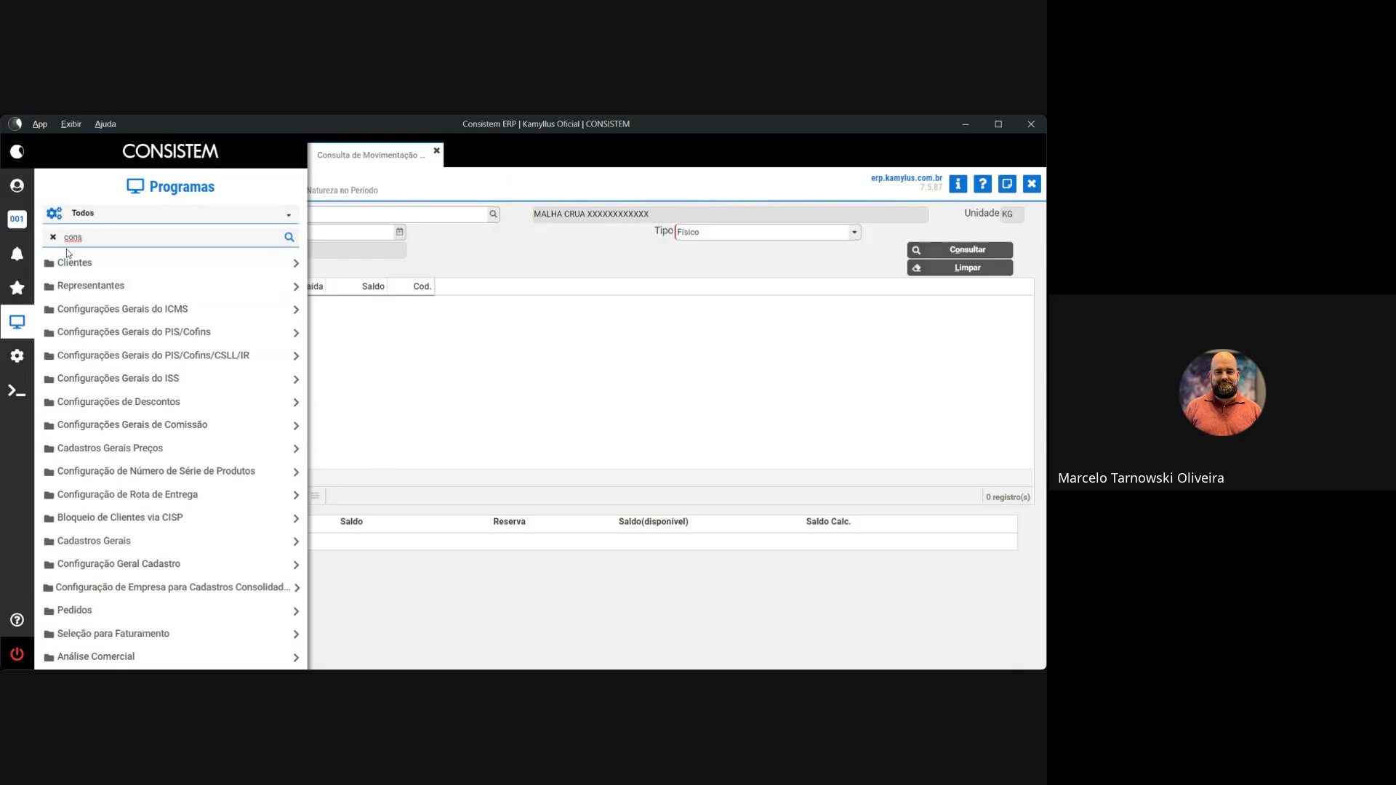
type(" part")
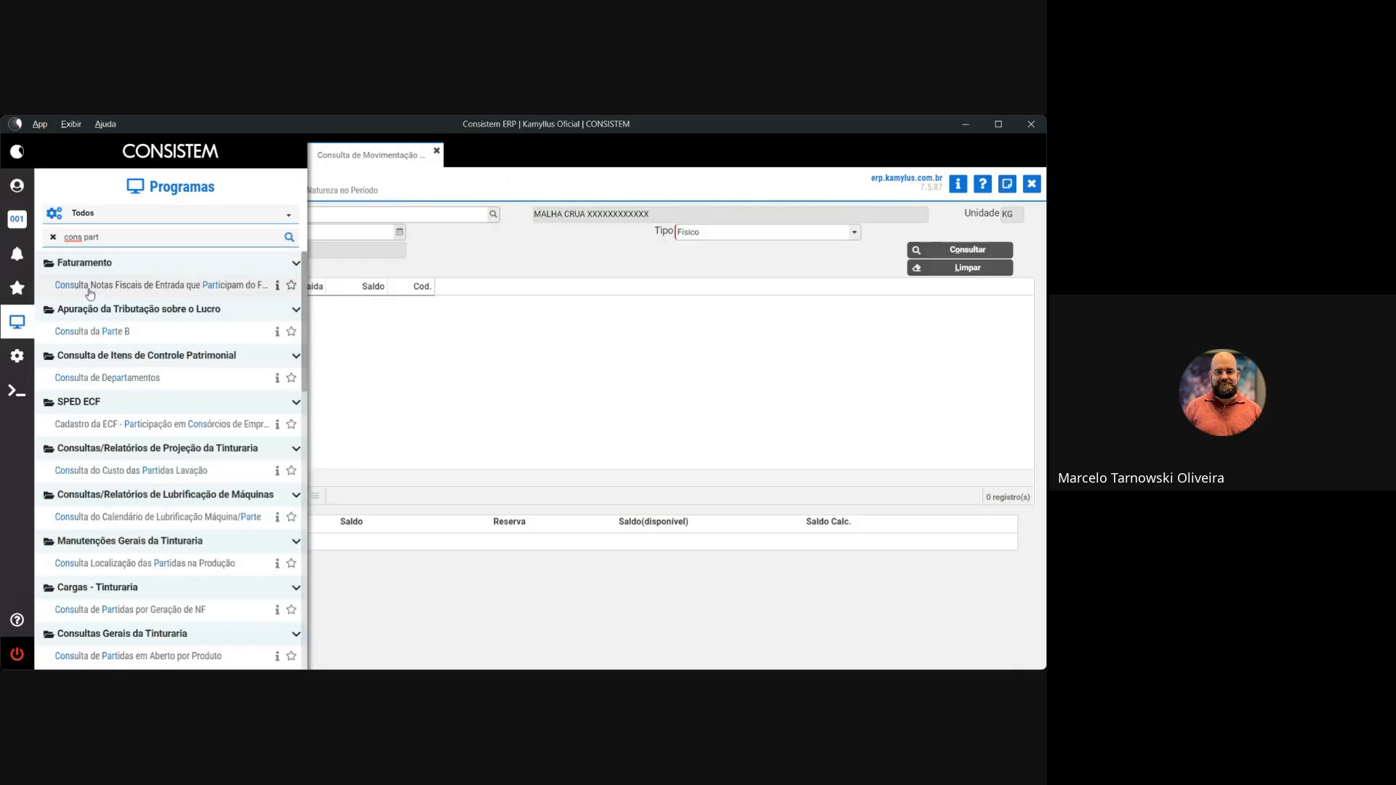
scroll(221, 451, "down", 5)
scroll(222, 452, "down", 2)
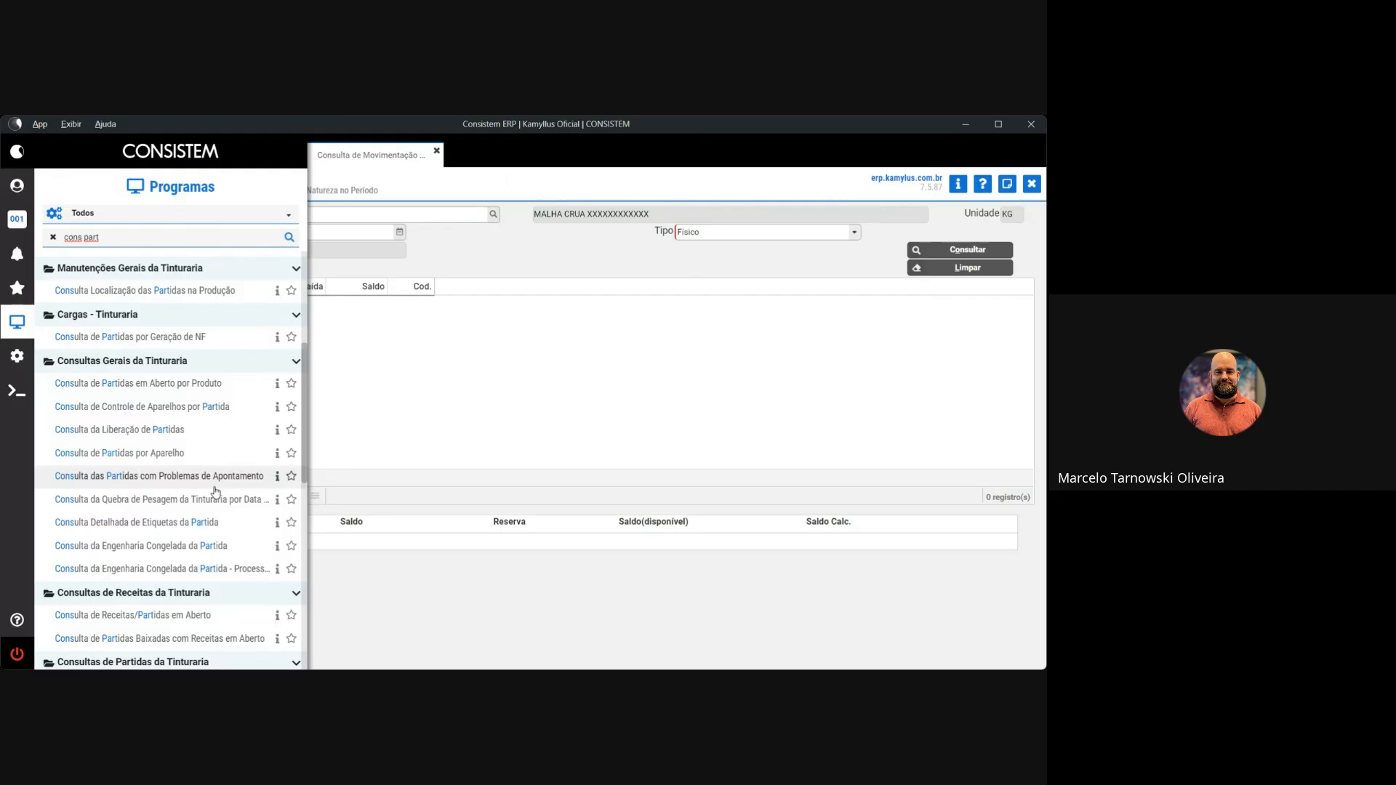
left_click(135, 240)
type("forn")
key("shift+Left")
key("shift+Left")
key("shift+Left")
key("shift+Left")
key("BackSpace")
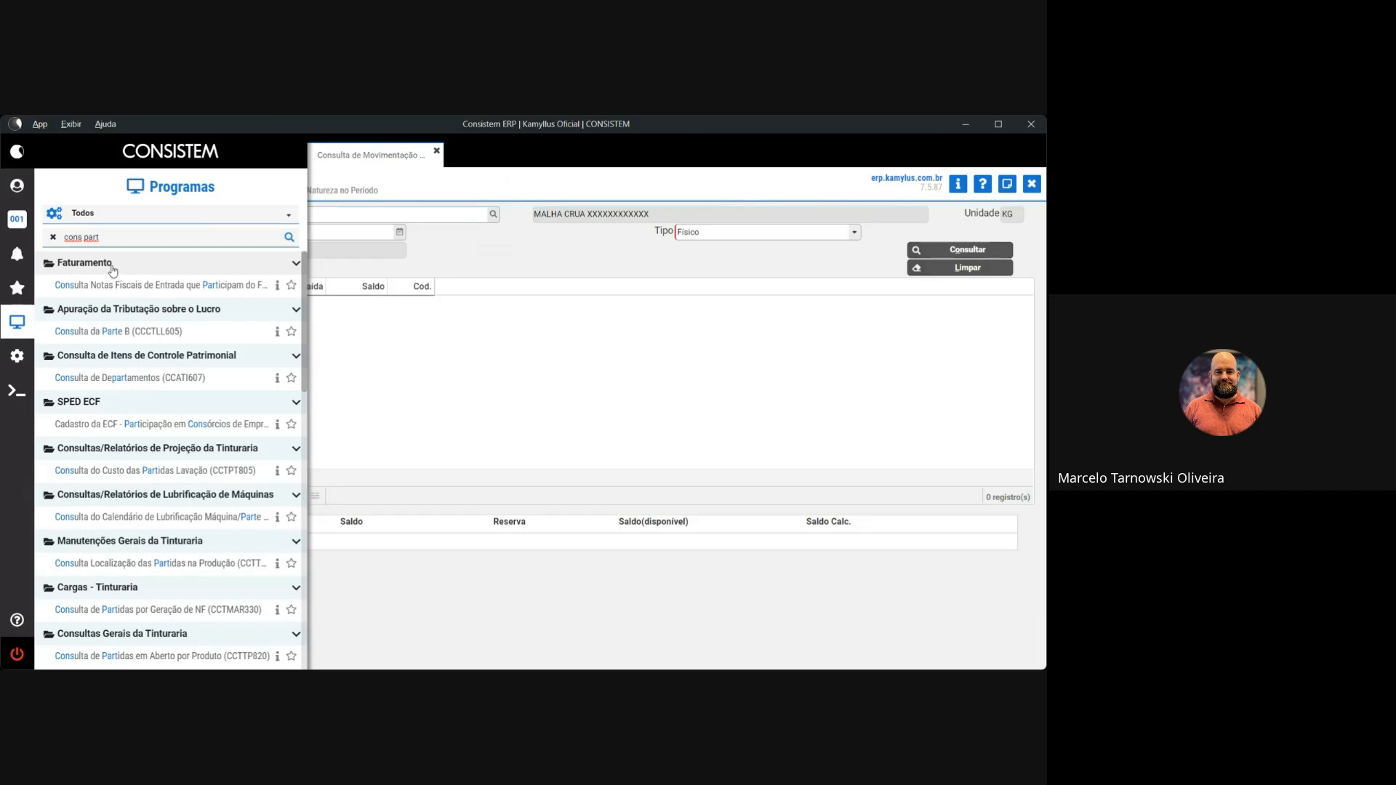
Open Consulta de Partidas por Produto/Situação (CCTTP800) from the search results
scroll(188, 483, "down", 3)
scroll(191, 473, "down", 5)
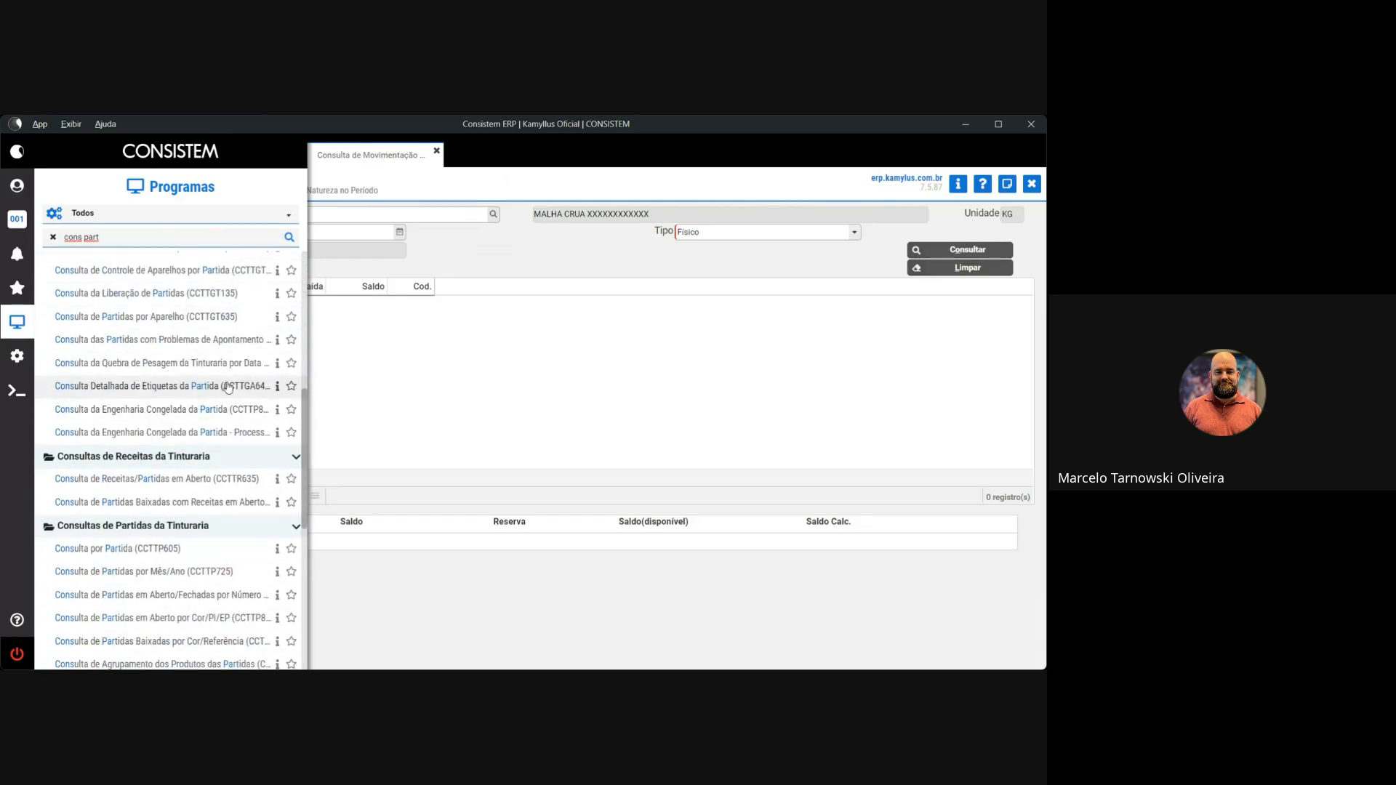
scroll(200, 435, "down", 5)
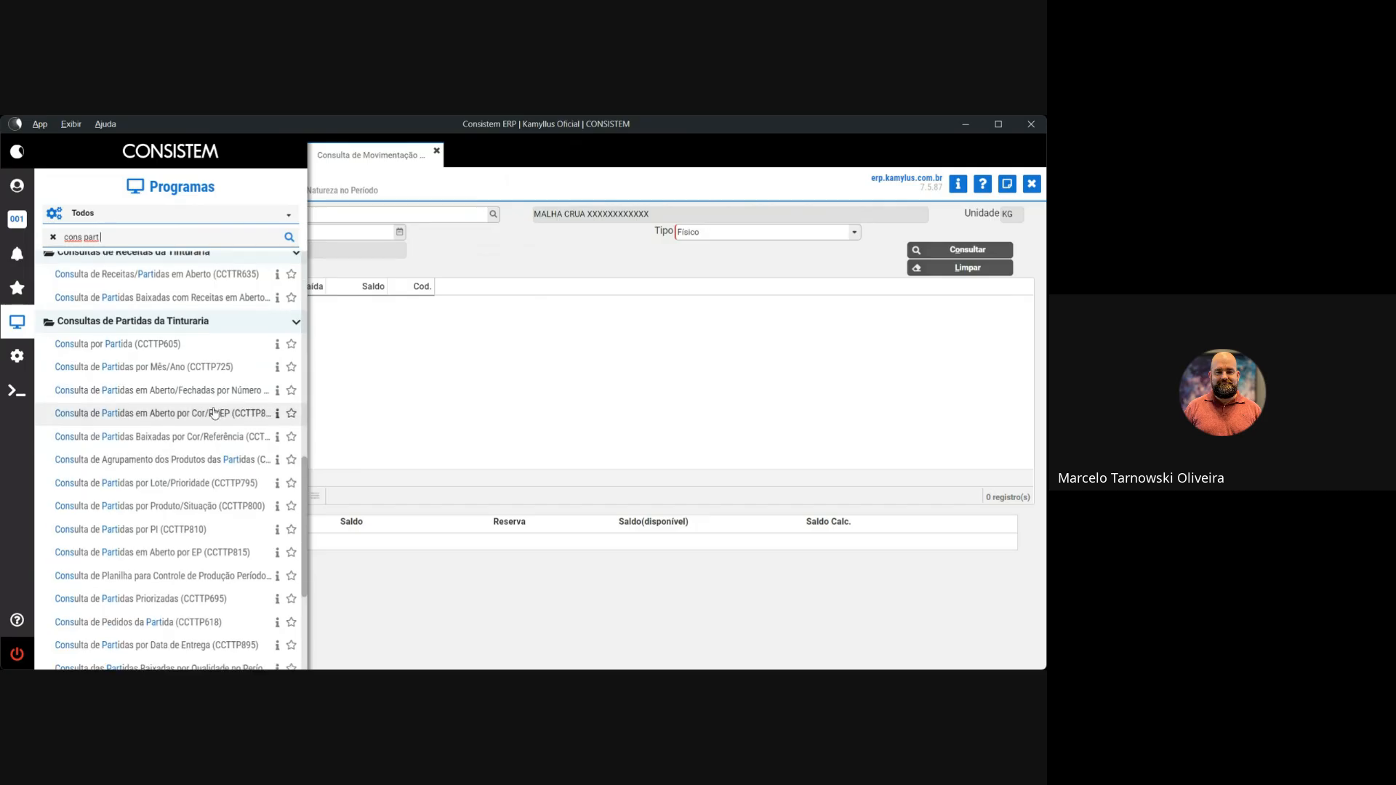
scroll(222, 467, "down", 2)
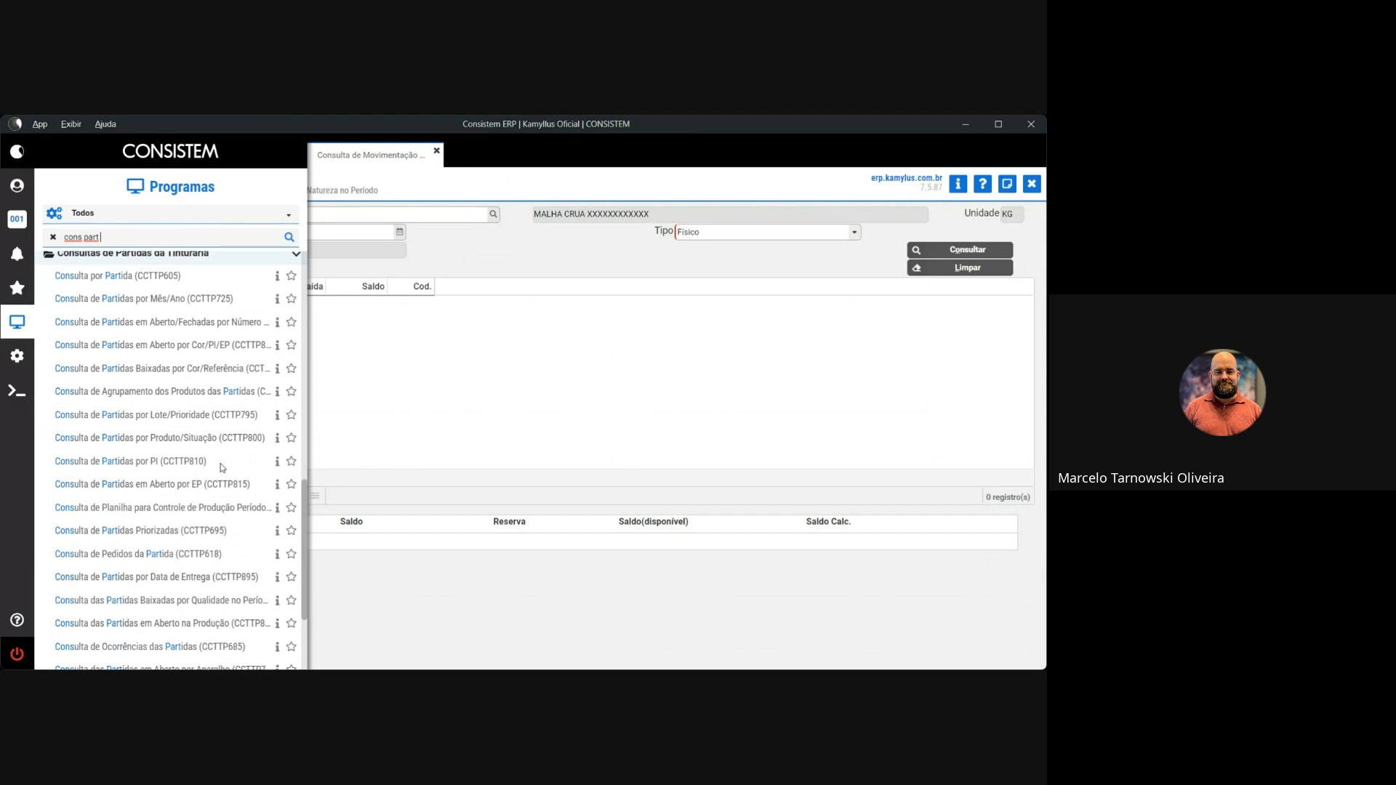
scroll(221, 468, "down", 2)
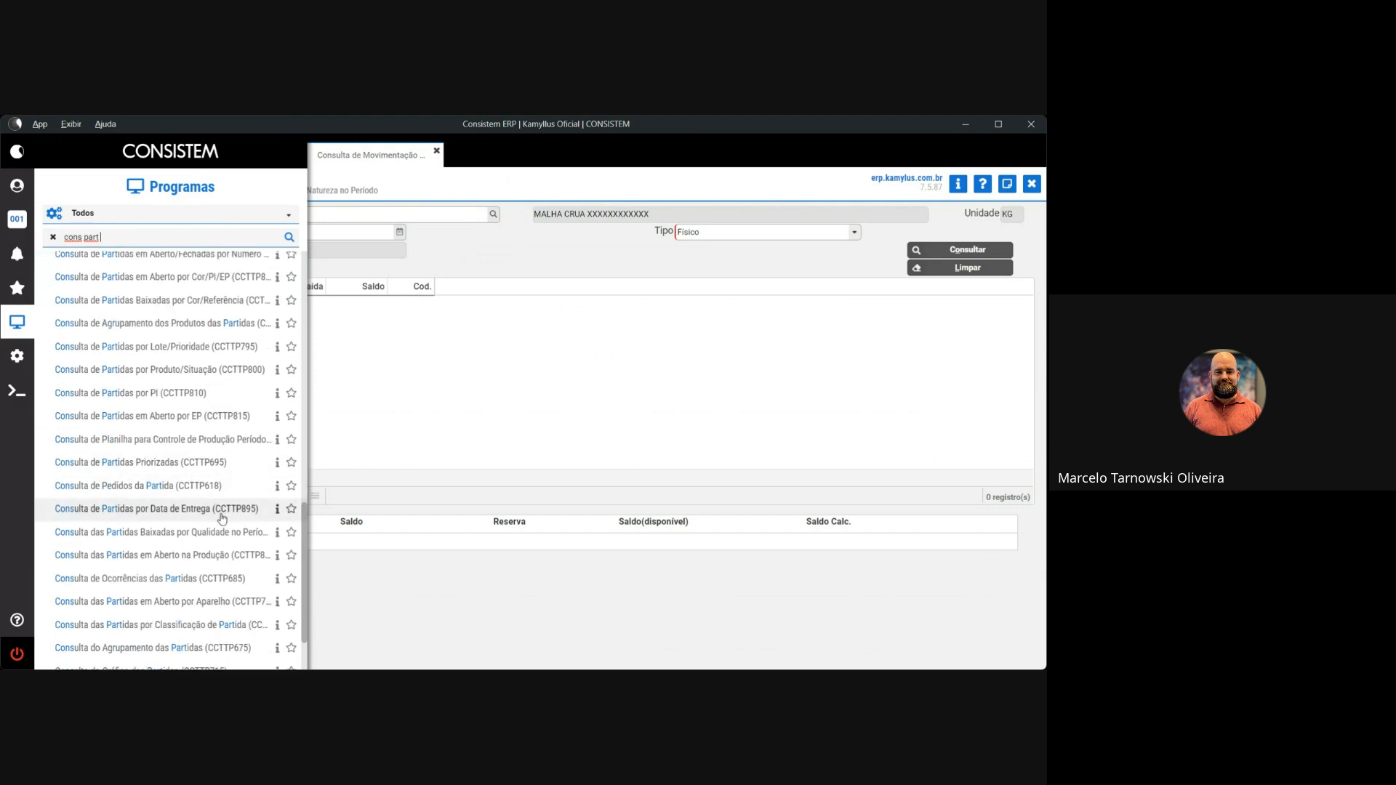
scroll(227, 561, "down", 2)
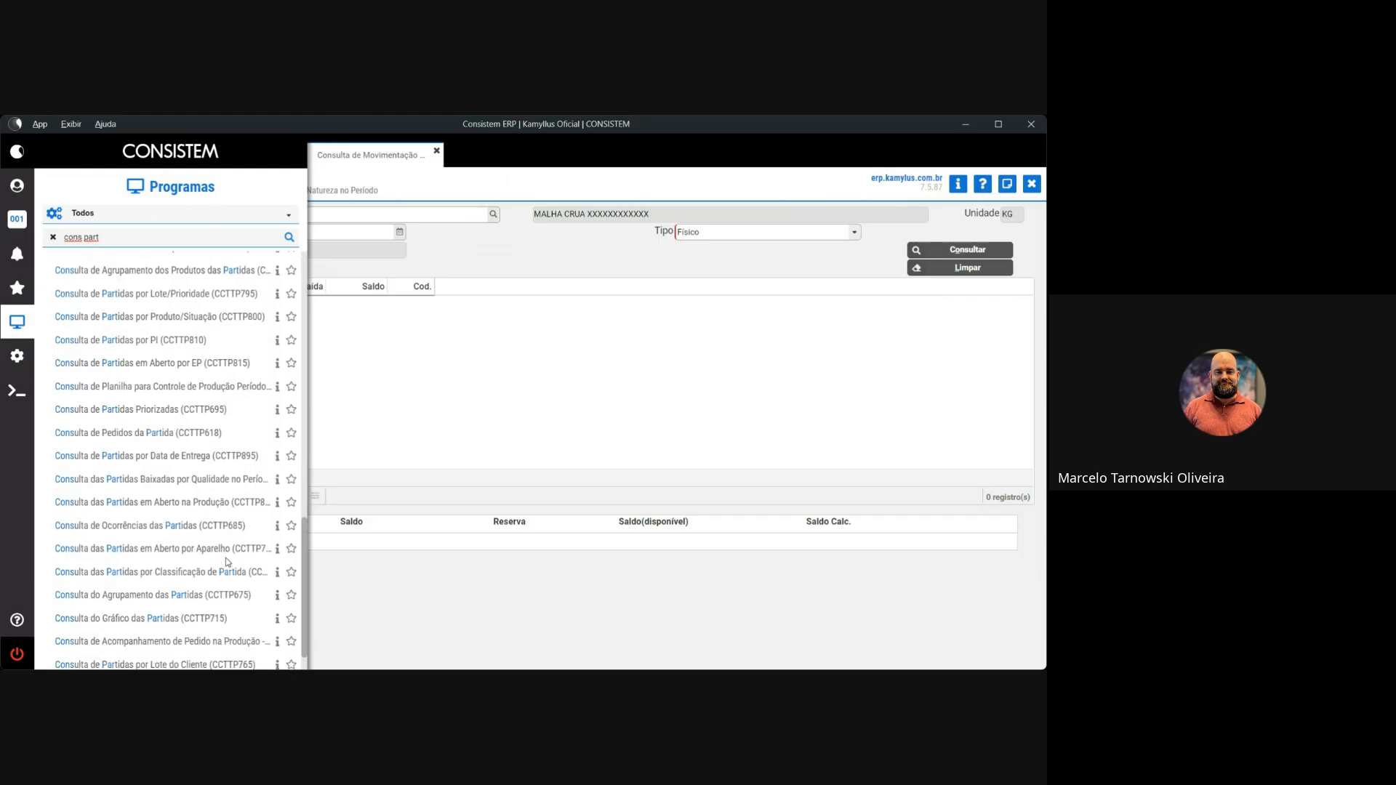
scroll(227, 562, "down", 1)
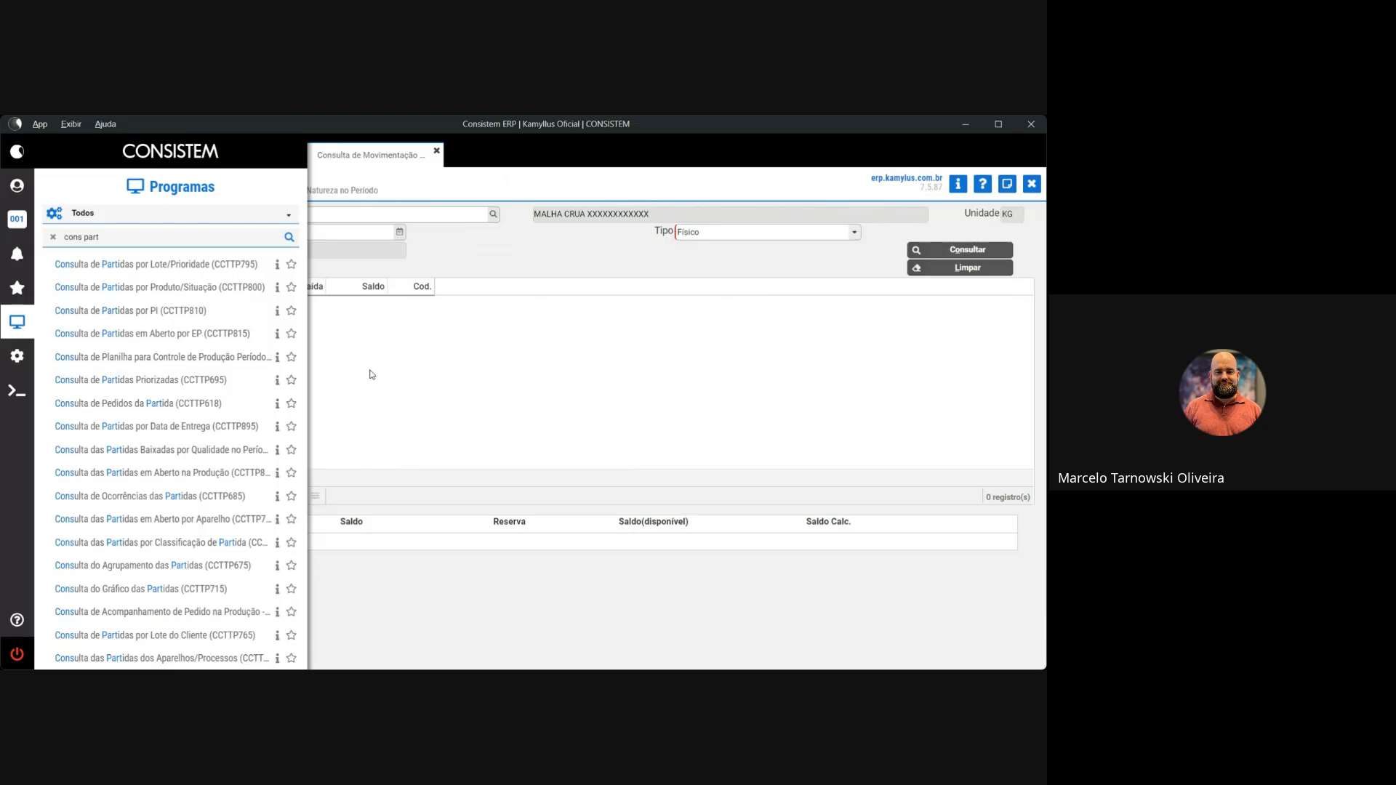
scroll(194, 405, "up", 5)
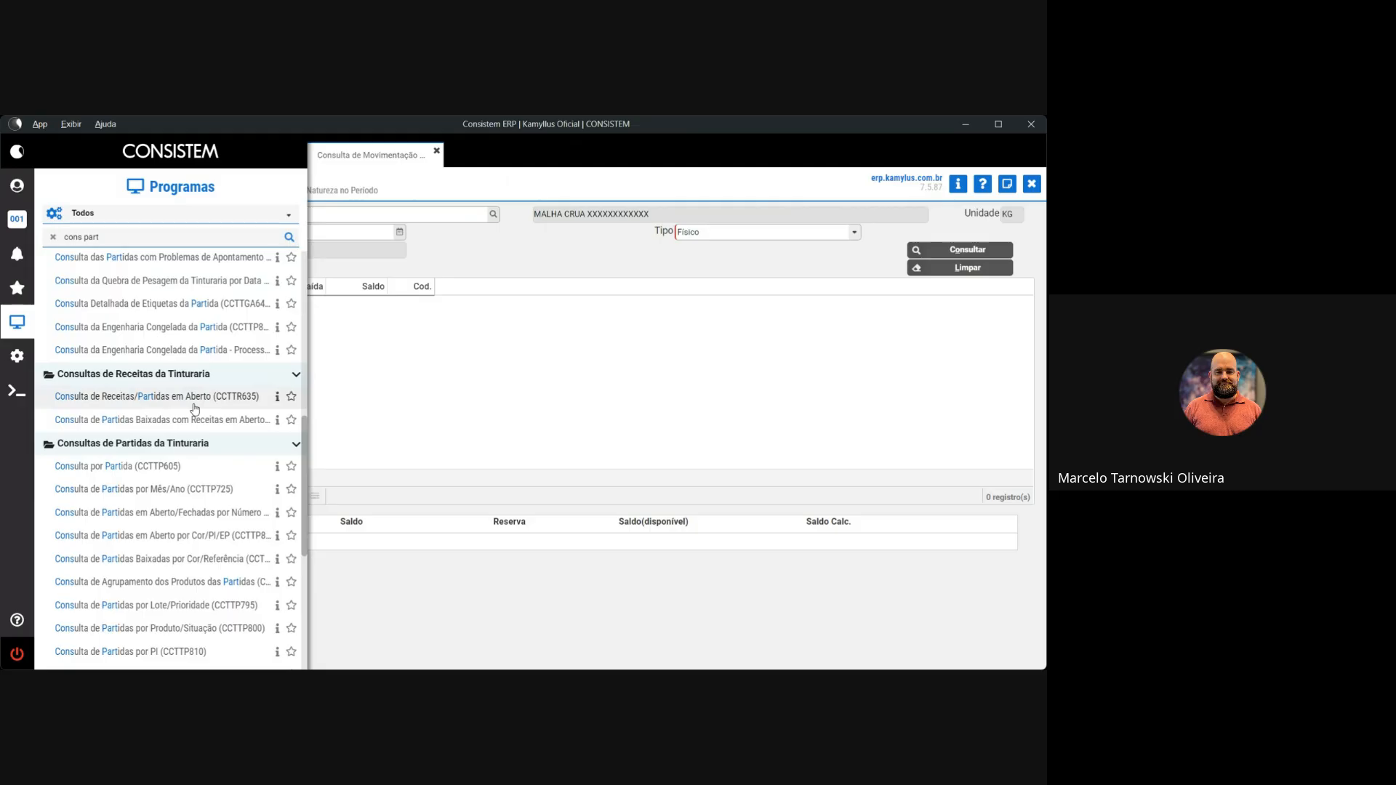
scroll(183, 402, "up", 1)
scroll(183, 402, "down", 3)
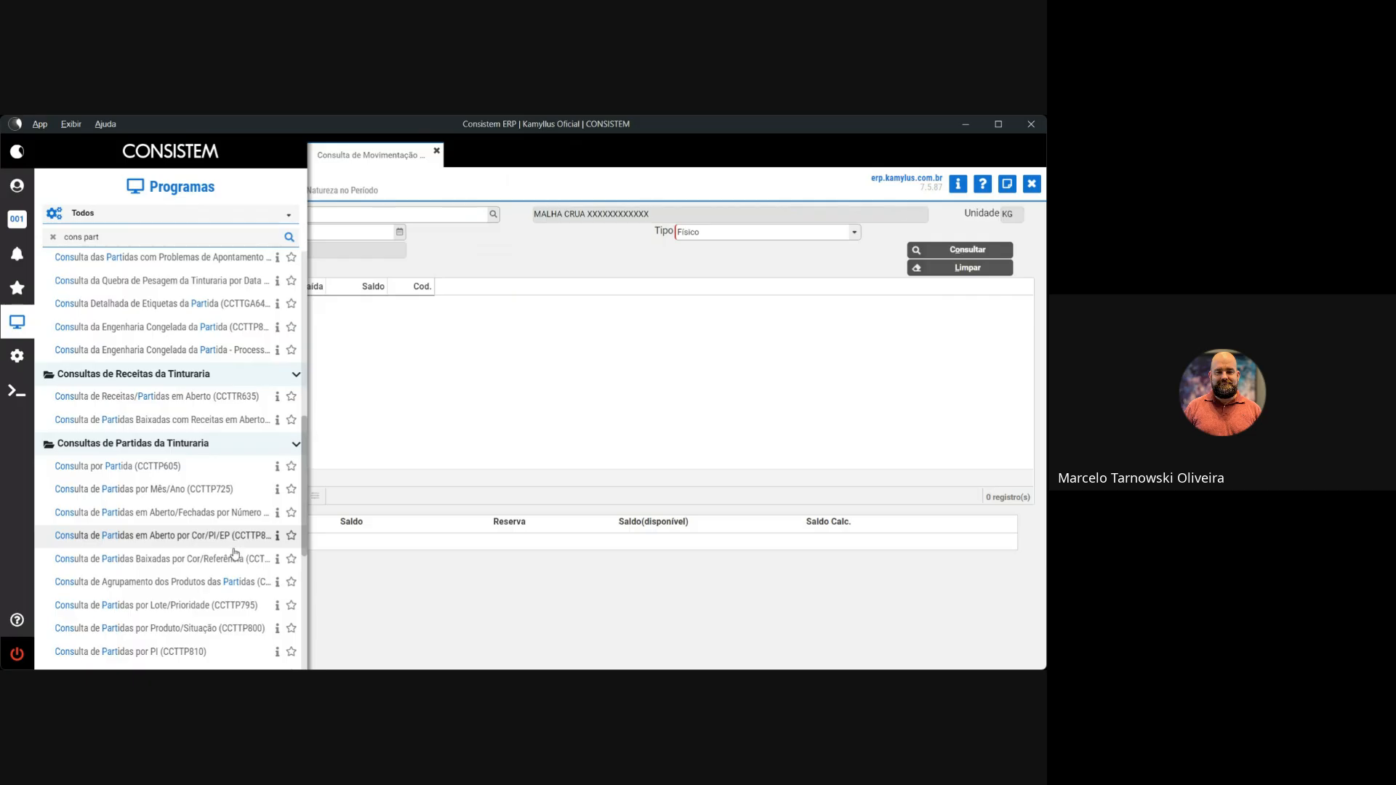
scroll(225, 570, "down", 3)
left_click(211, 559)
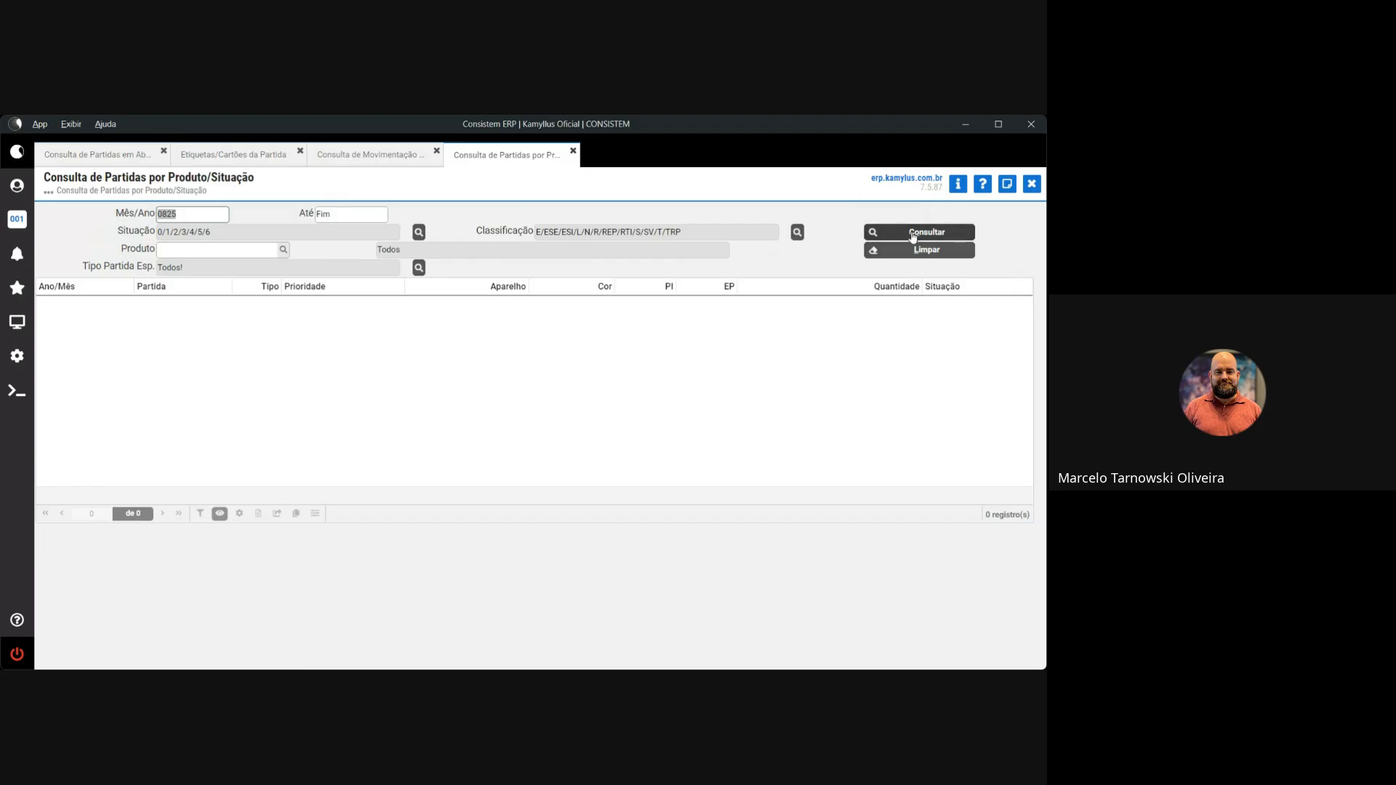
Close the CCTTP800 query and refine the program search to 'cons part ab'
key("Escape")
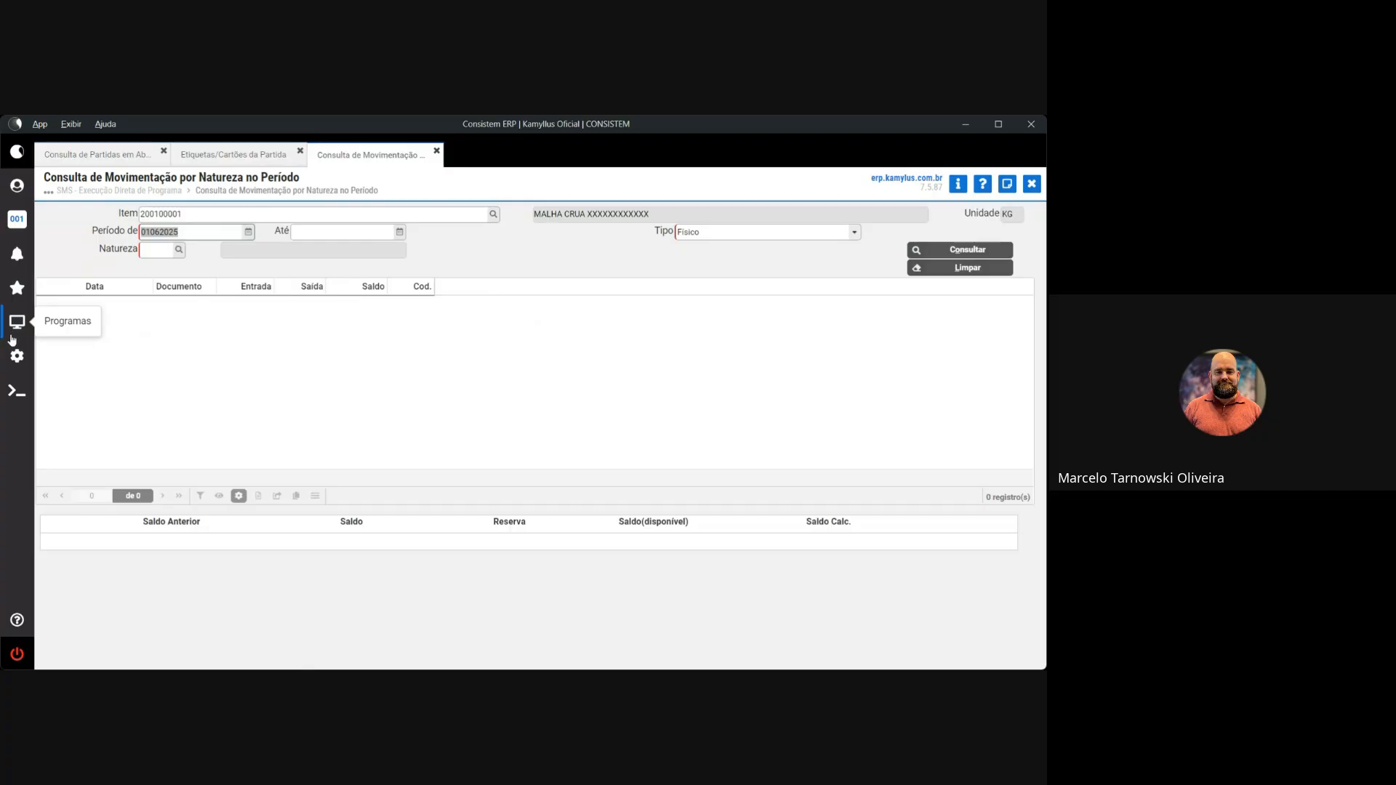
left_click(17, 321)
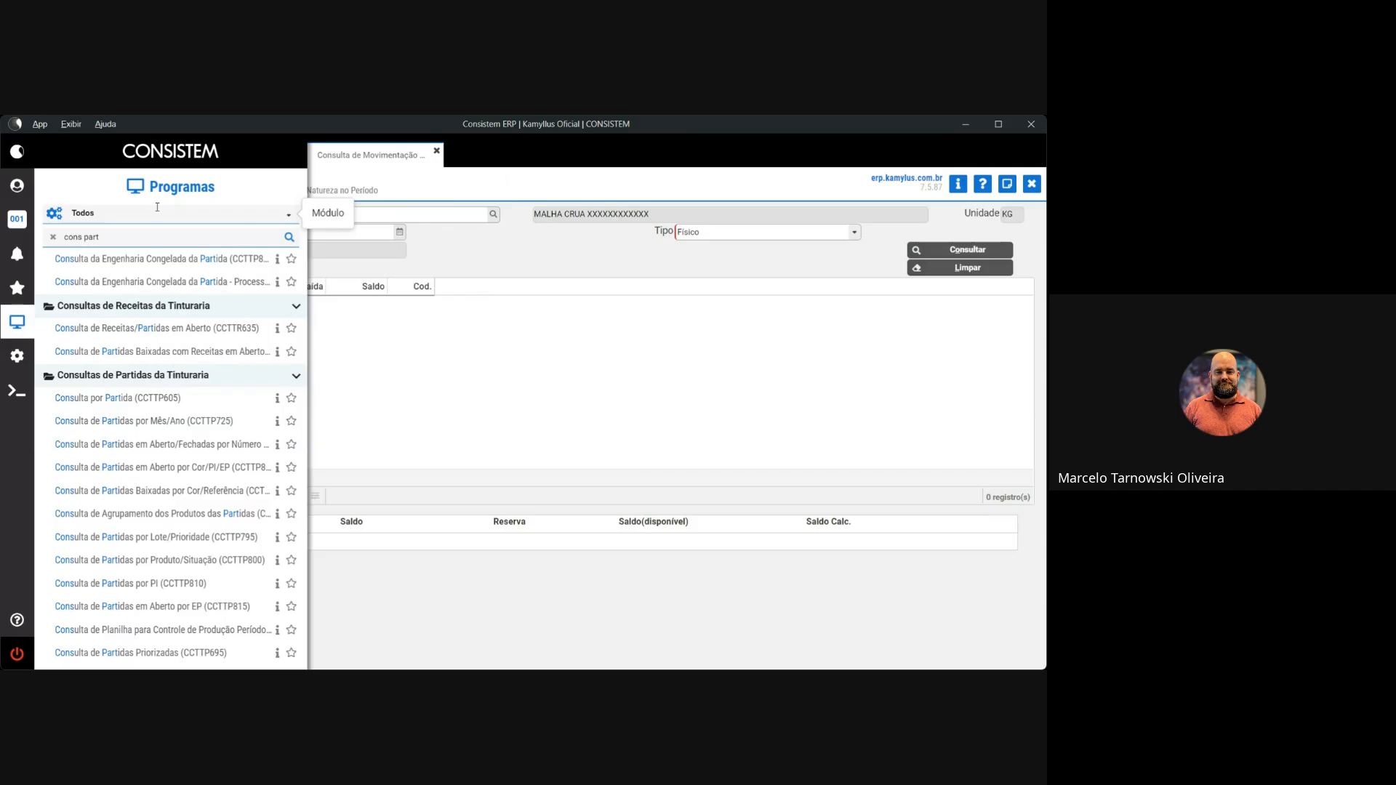
left_click(155, 238)
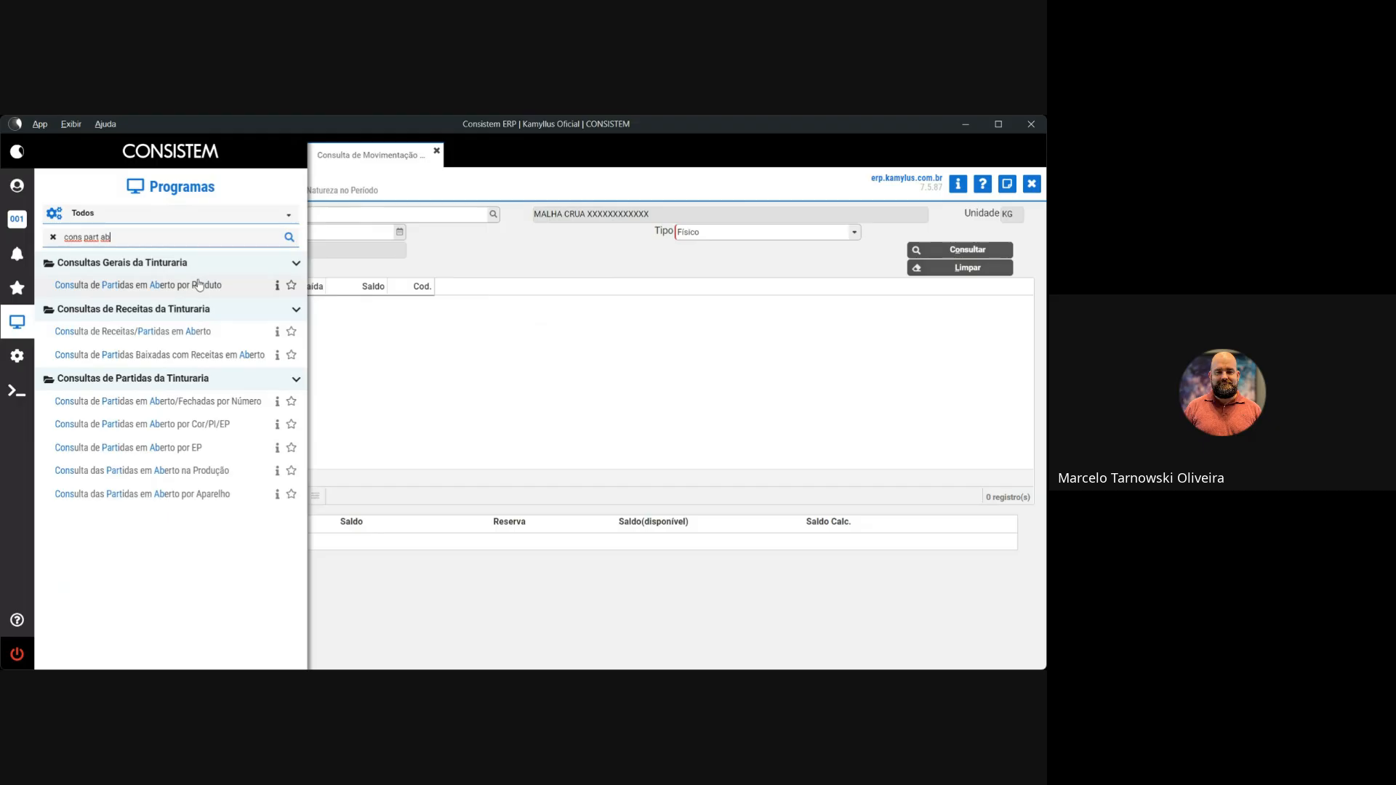
Review the open-lots-by-product query's 9 lots (449,000 kg) and column choices, then close it
left_click(195, 287)
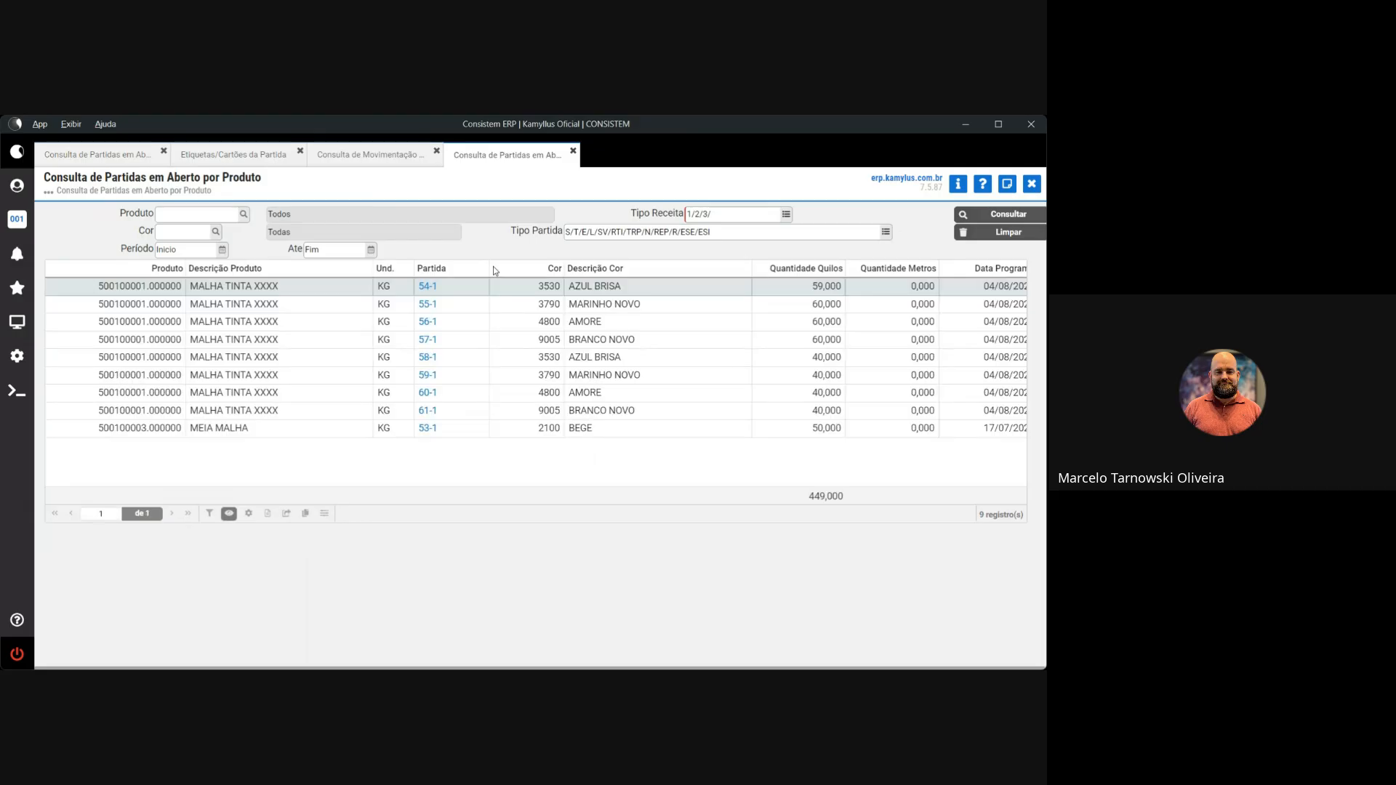
left_click_drag(411, 485, 687, 498)
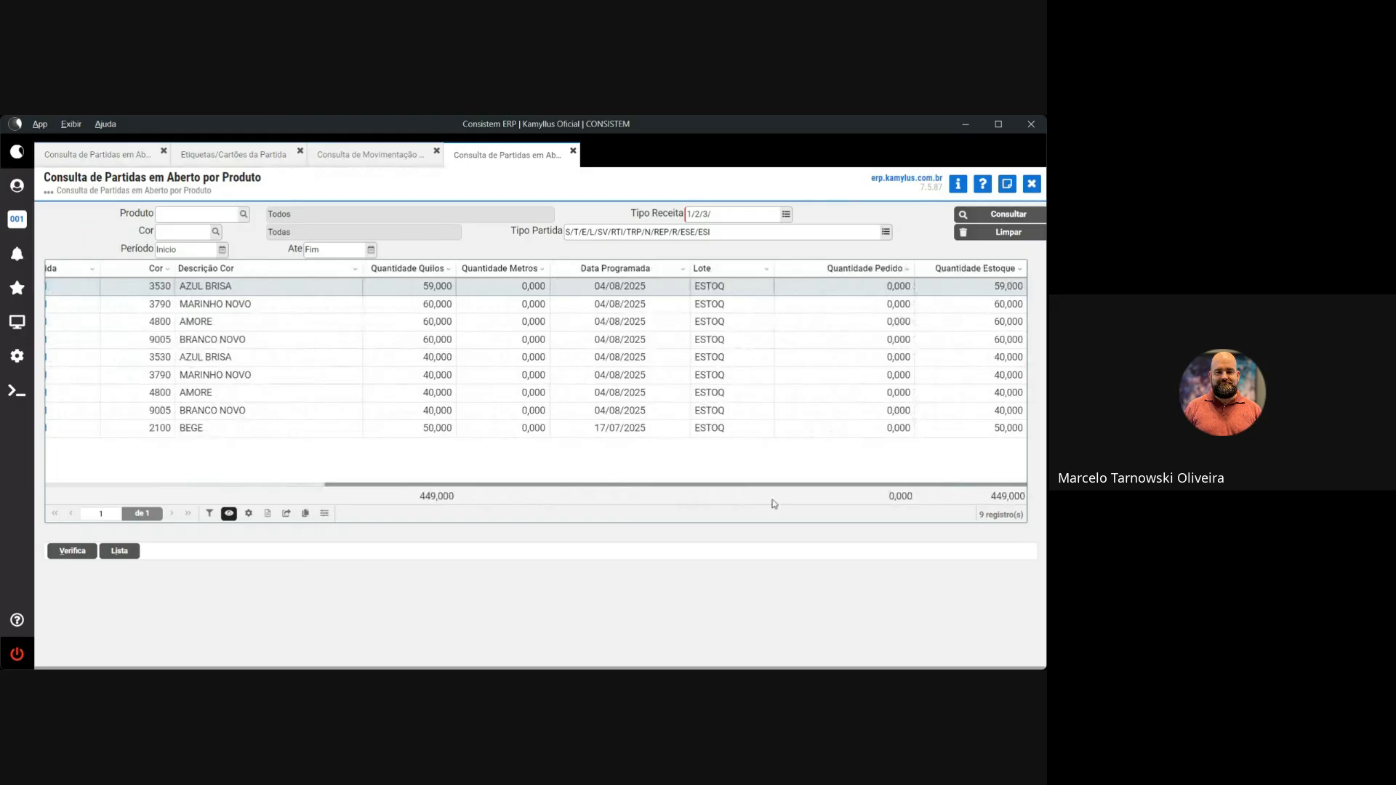
left_click(229, 513)
scroll(212, 421, "down", 5)
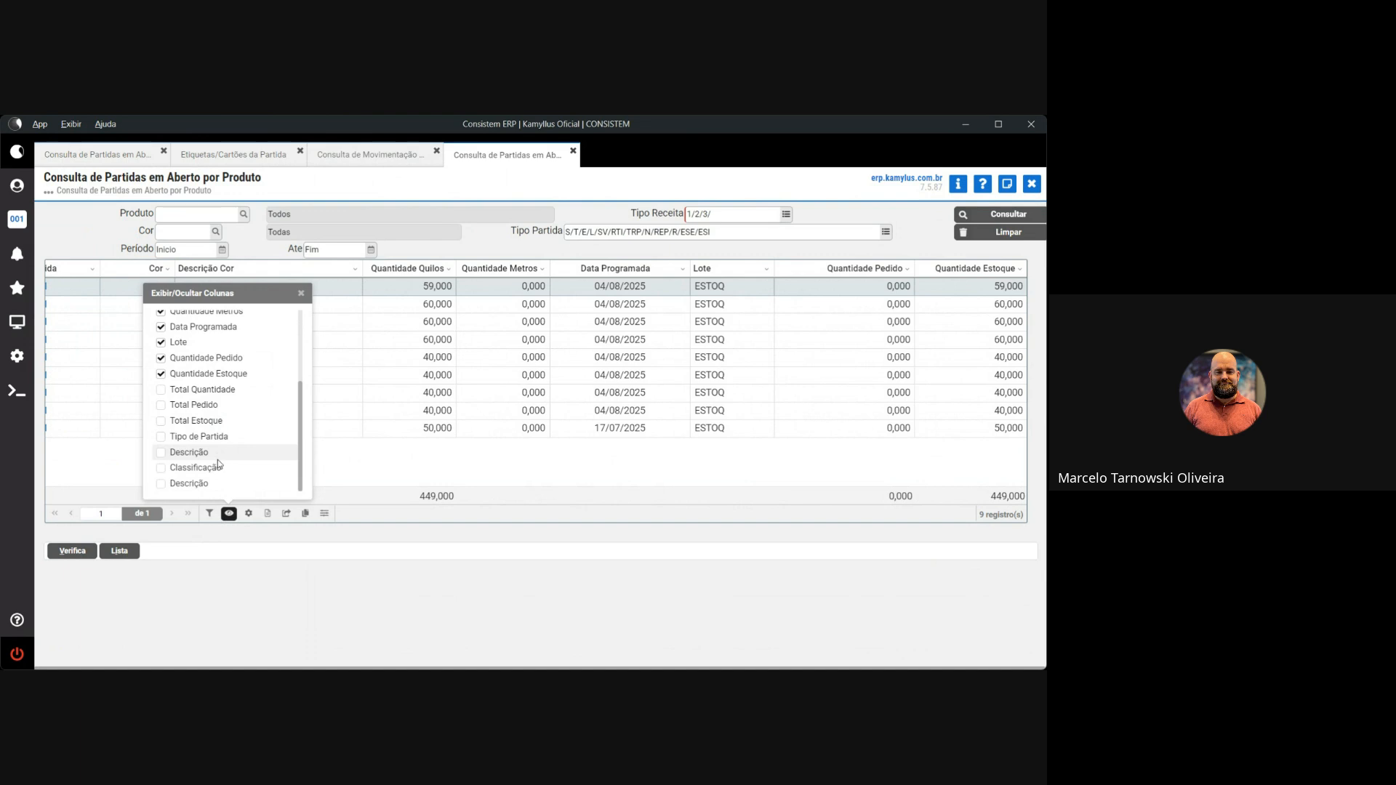
left_click(350, 499)
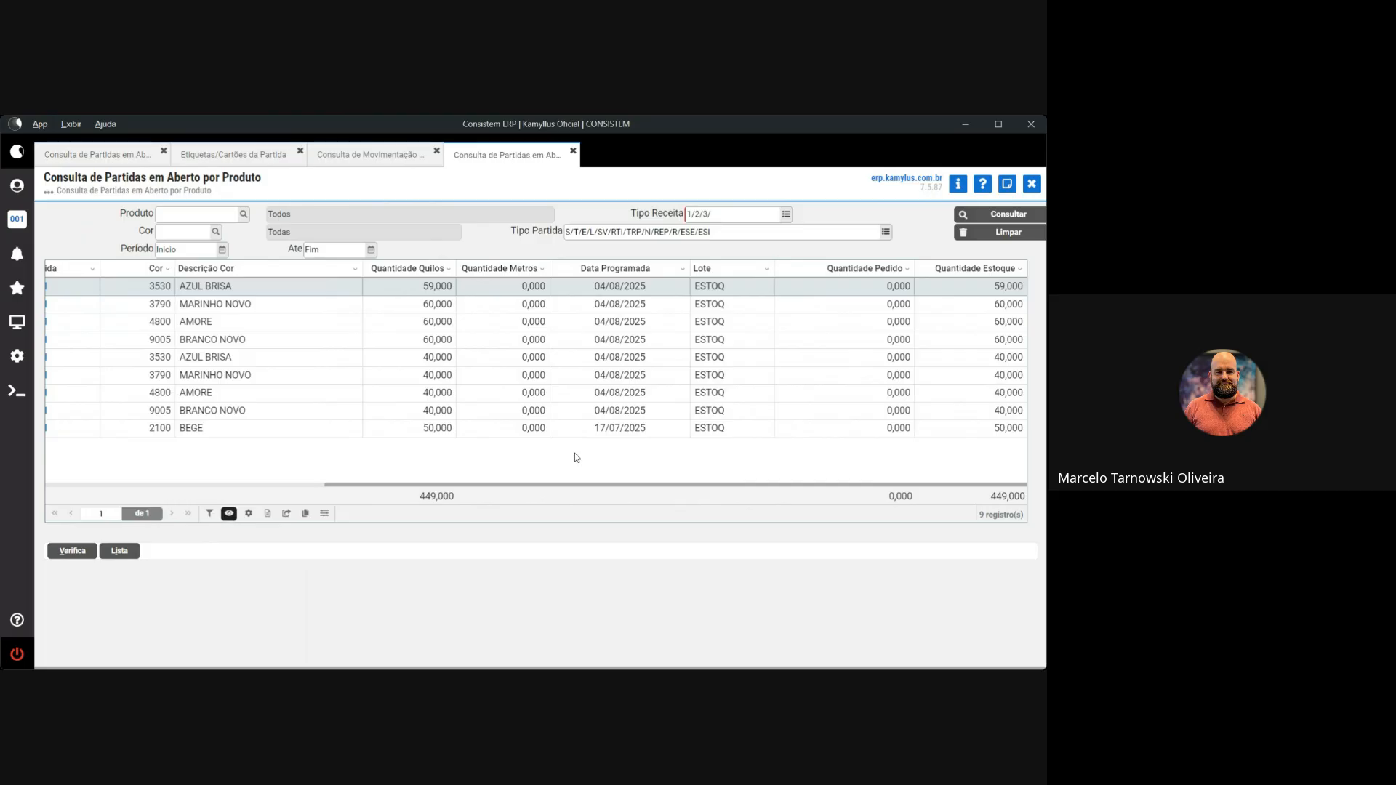
left_click(1031, 184)
Open Consulta de Partidas em Aberto/Fechadas por Número from Programas, then close it
left_click(12, 328)
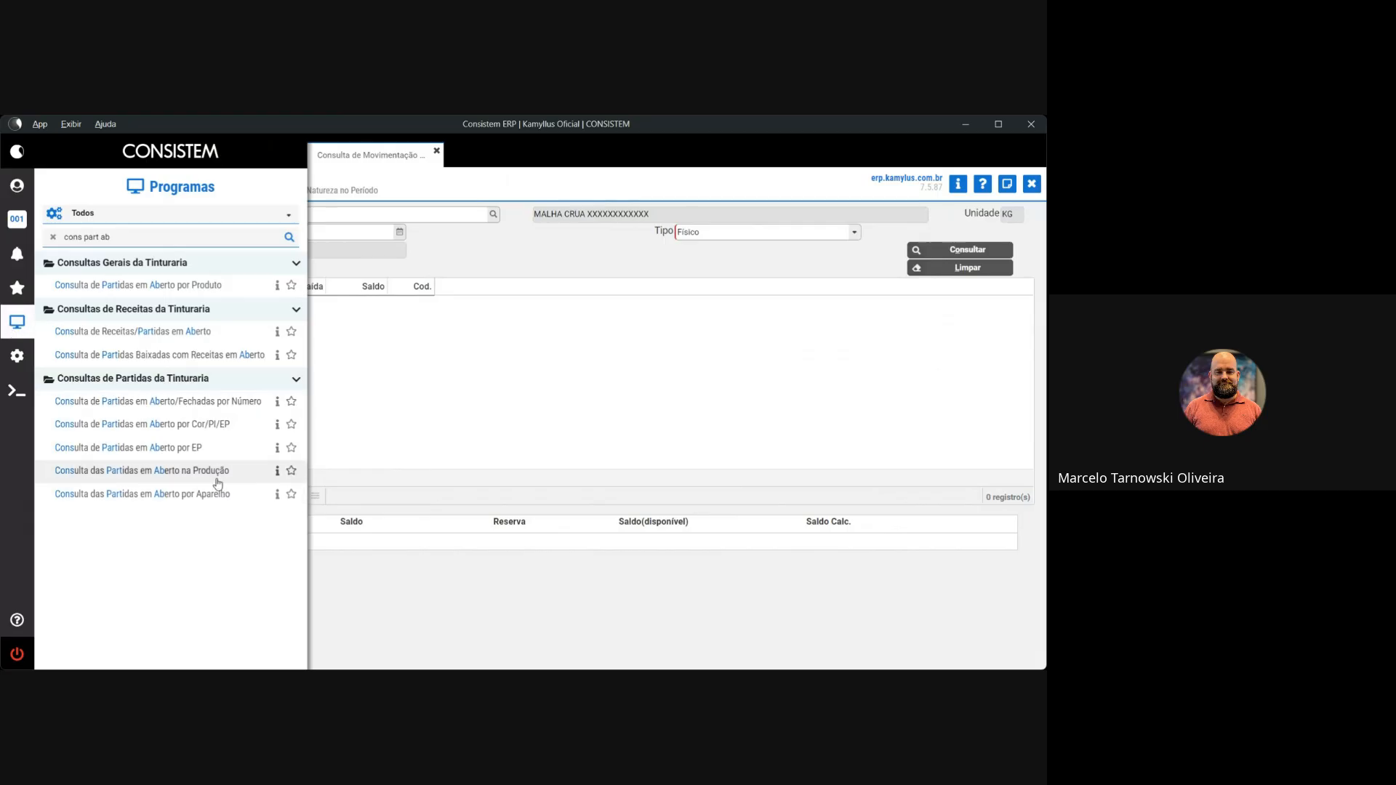
left_click(209, 403)
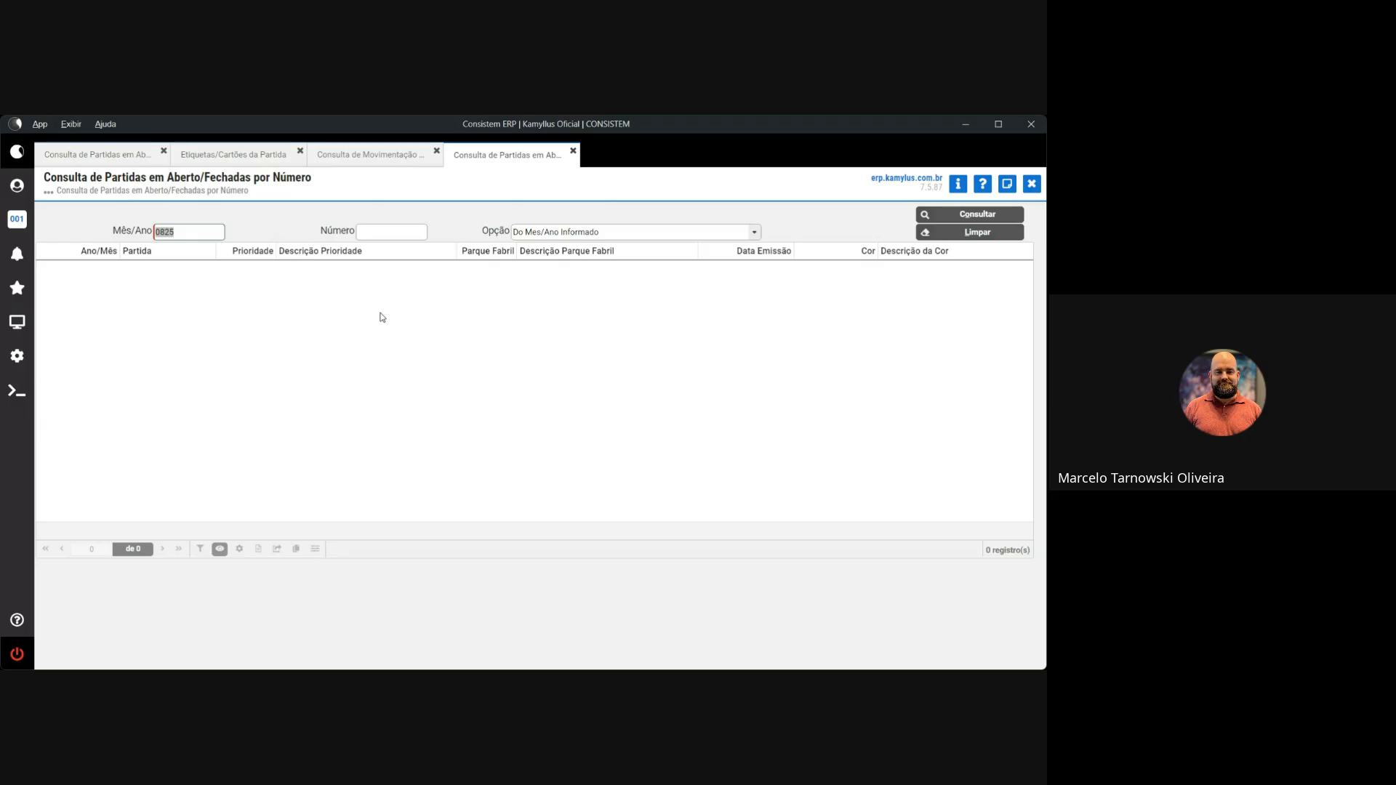
key("Escape")
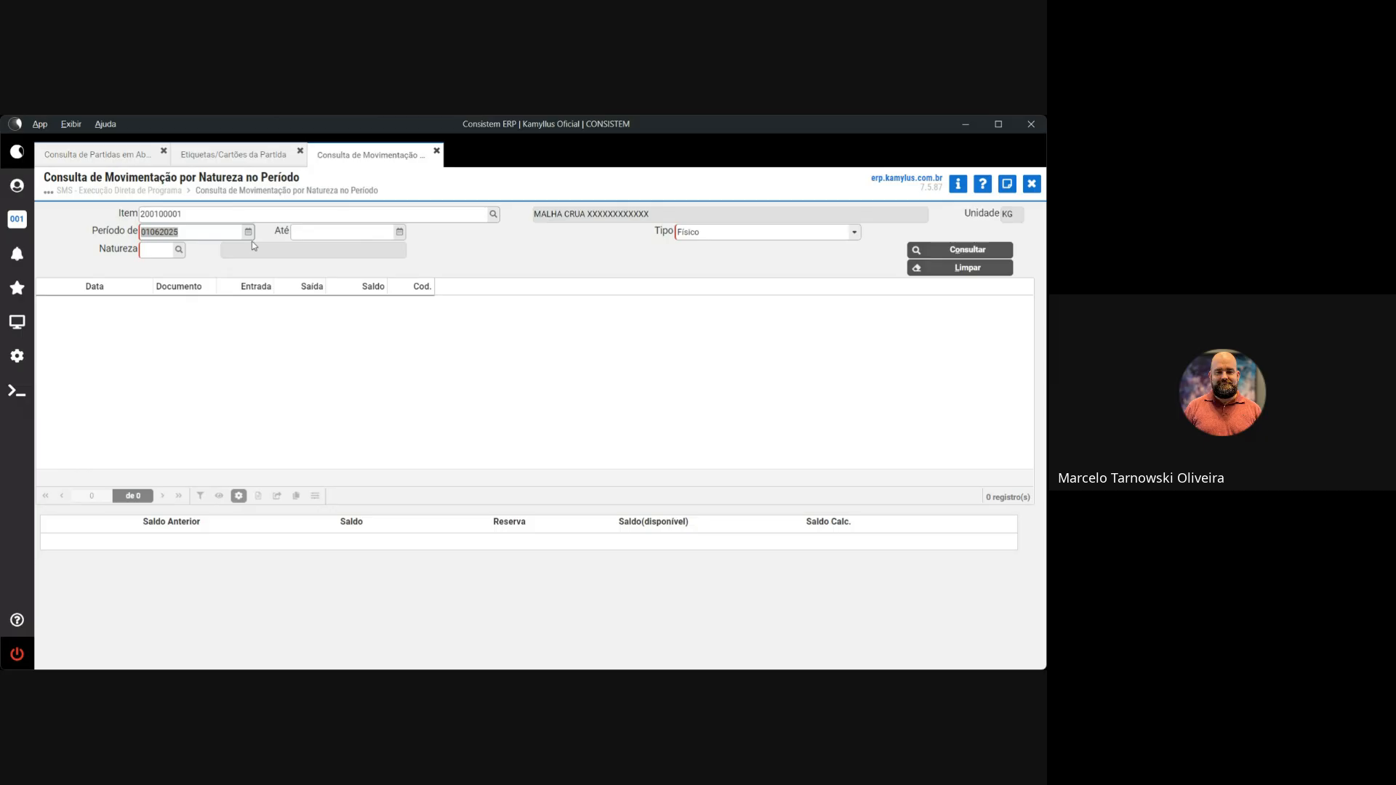
key("Tab")
key("Tab")
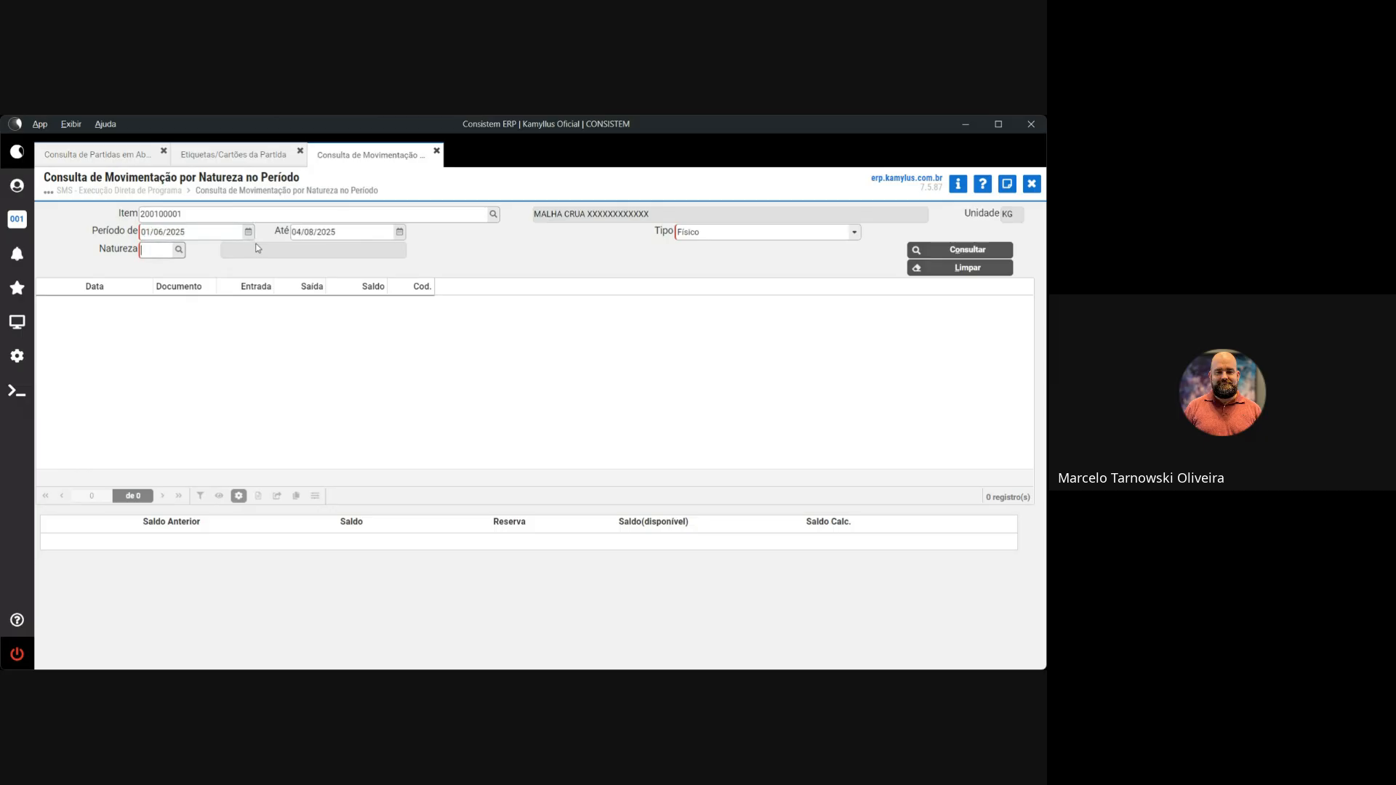
left_click(178, 249)
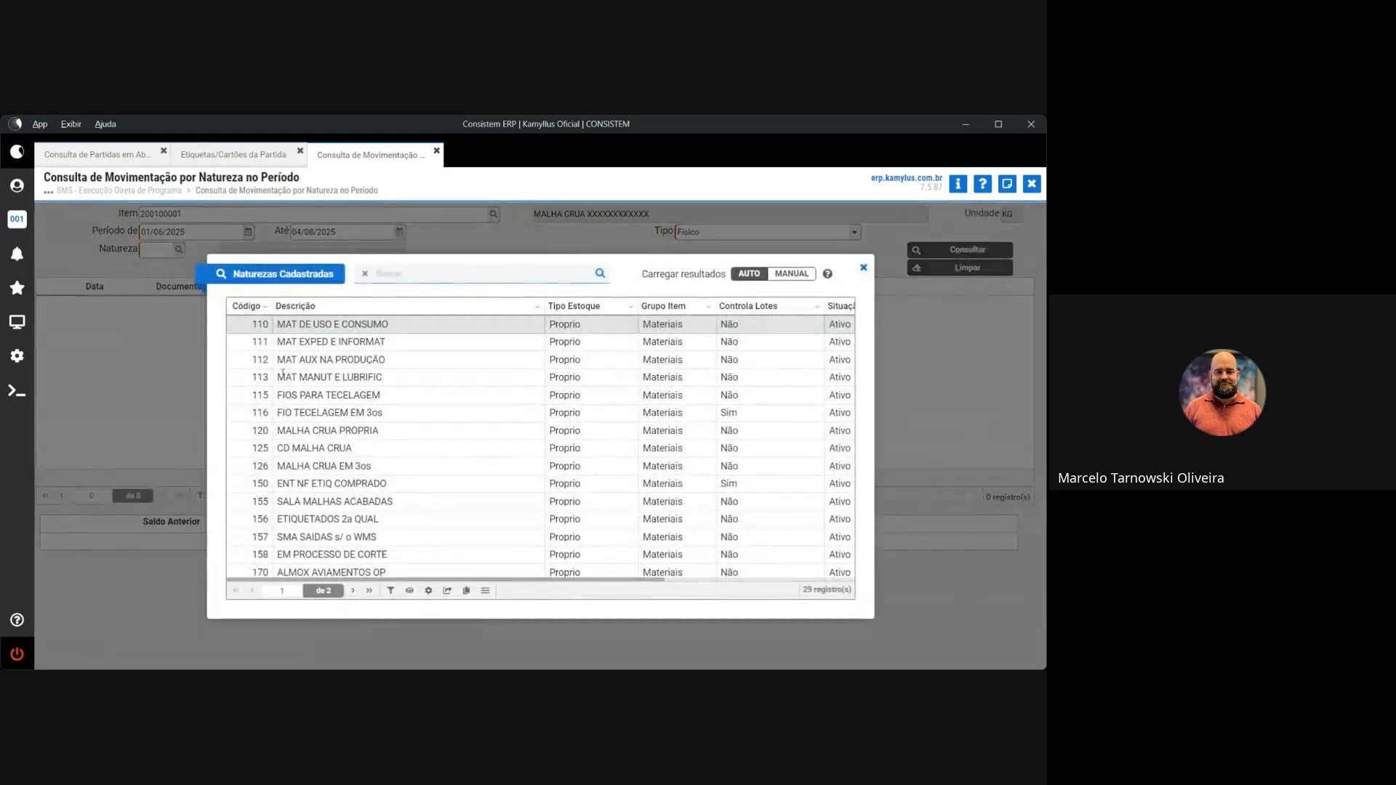
double_click(298, 431)
left_click(937, 250)
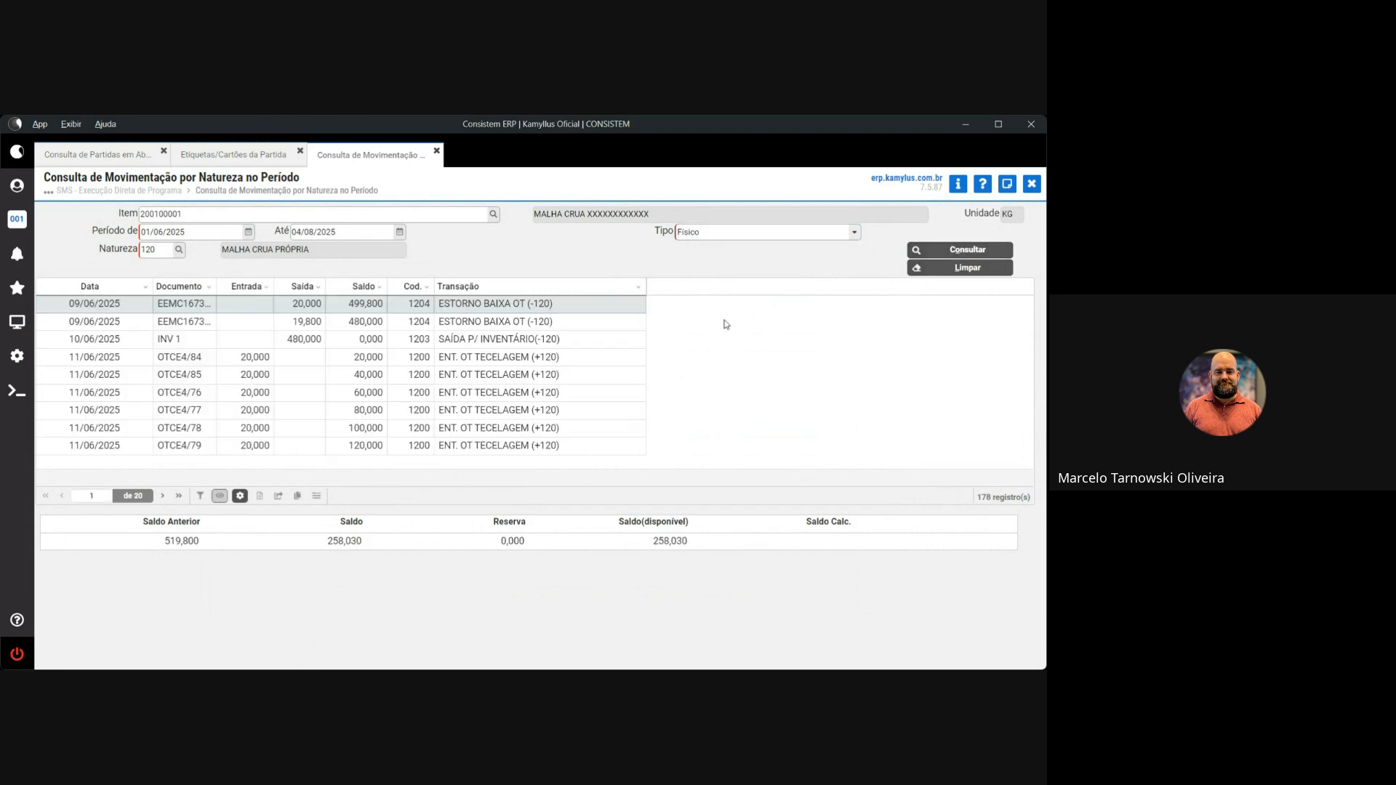
left_click(178, 498)
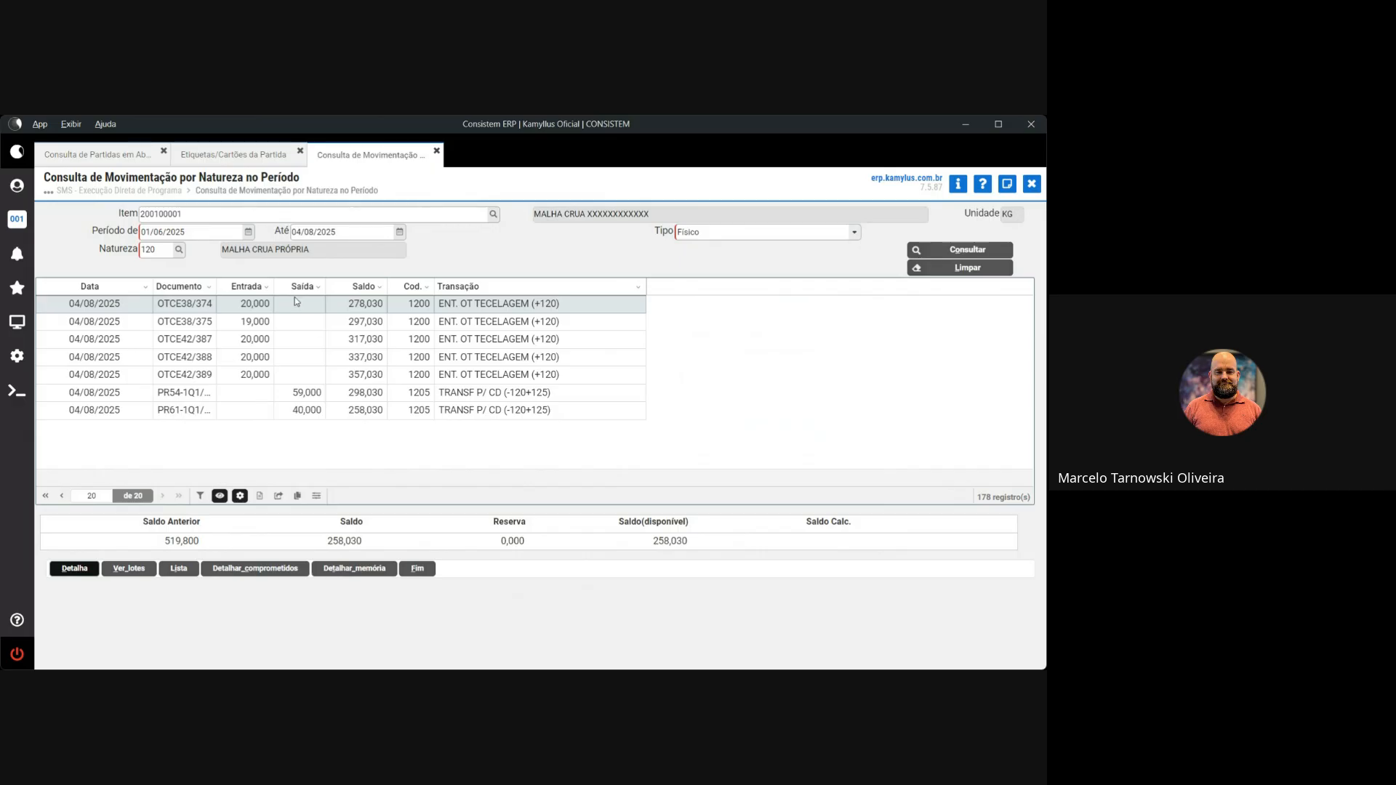
left_click_drag(216, 286, 268, 291)
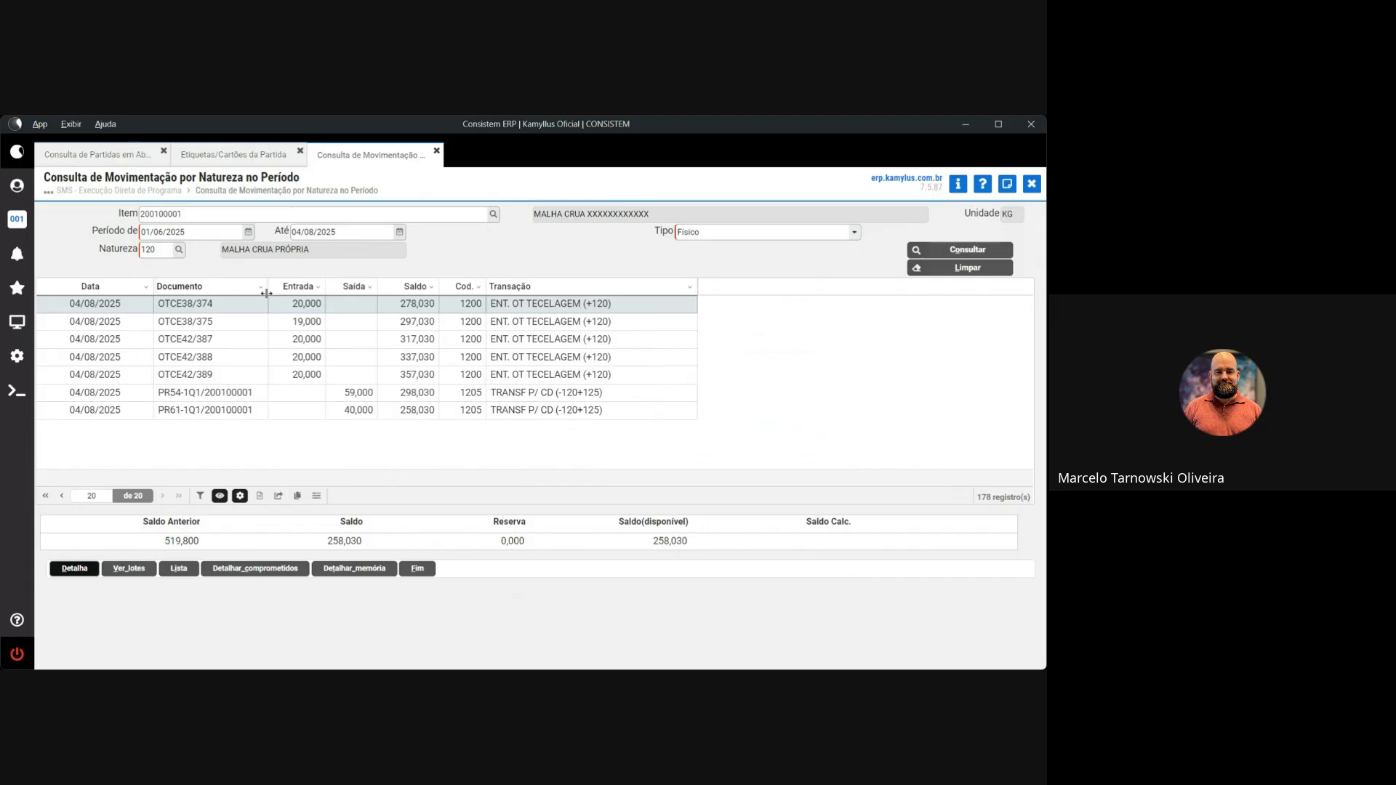
left_click(177, 395)
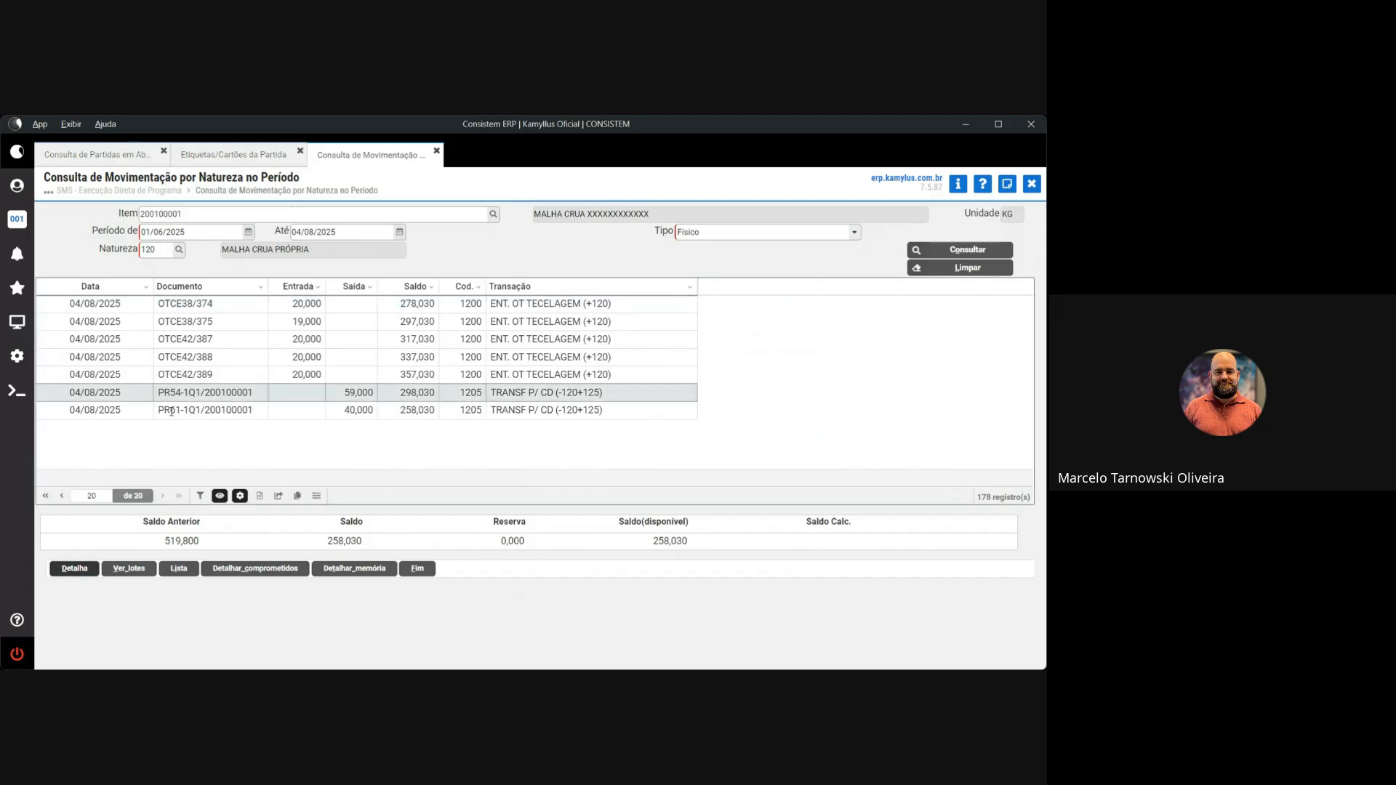
left_click(173, 411)
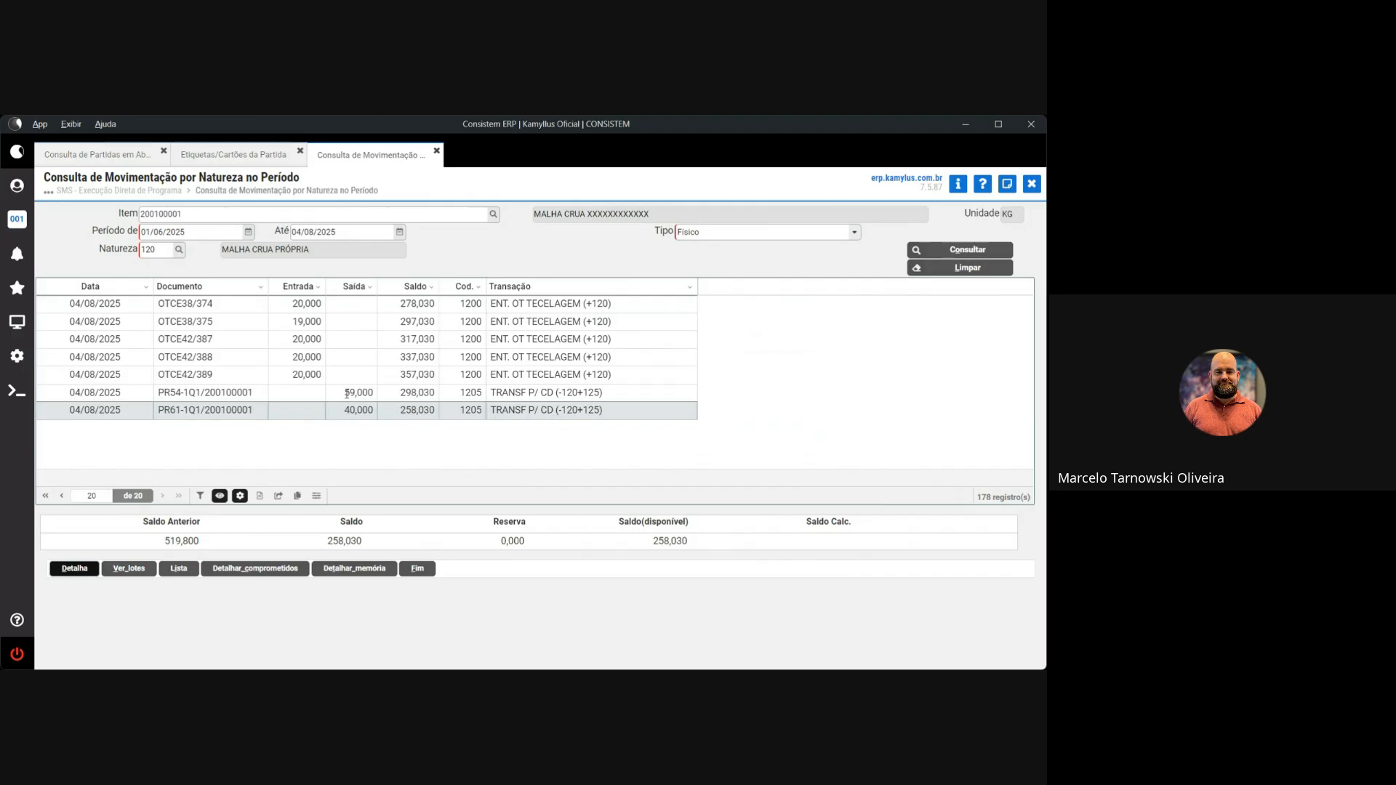
left_click_drag(345, 393, 372, 393)
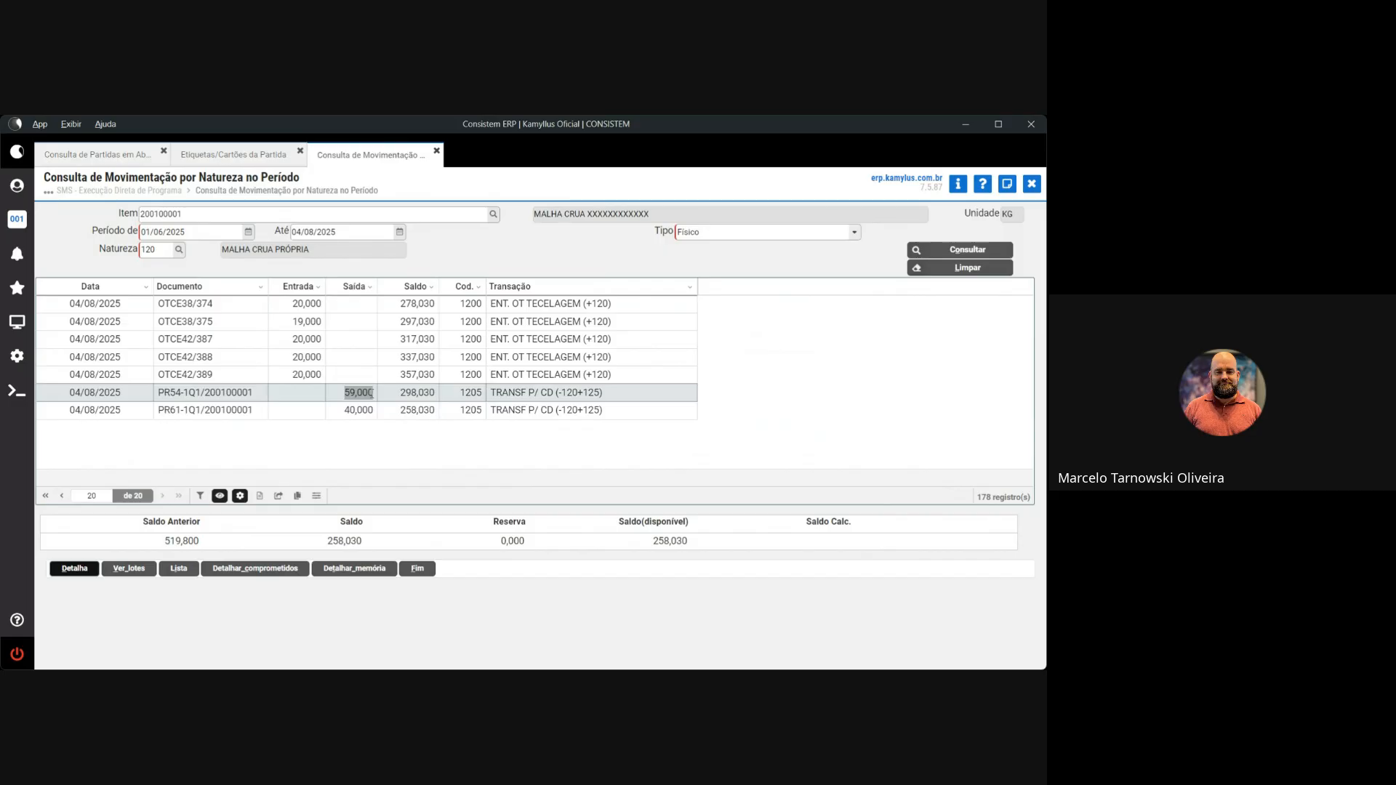
left_click(224, 252)
left_click_drag(224, 252, 310, 255)
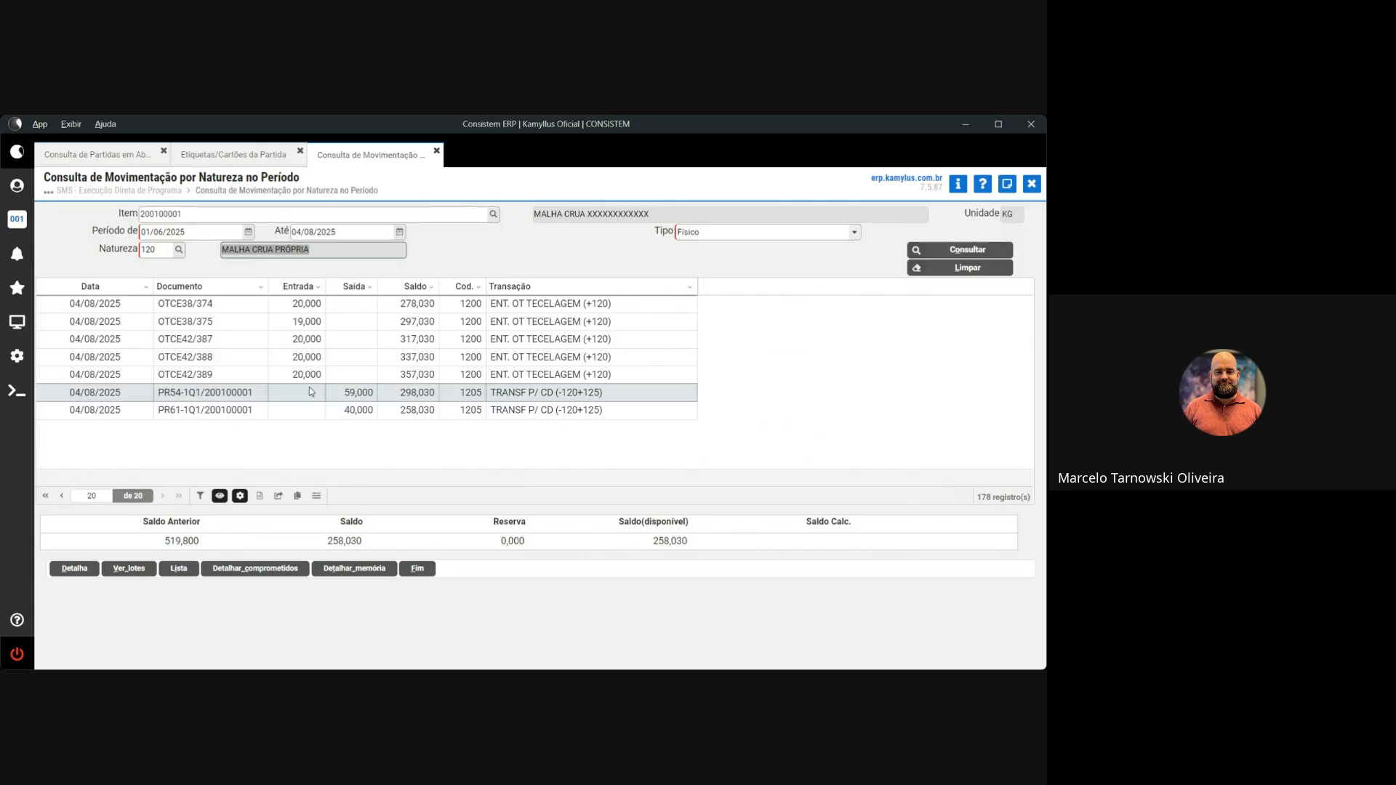
Change the nature from 120 to 125, run the query and jump to the last page
left_click(164, 250)
type("125")
key("Tab")
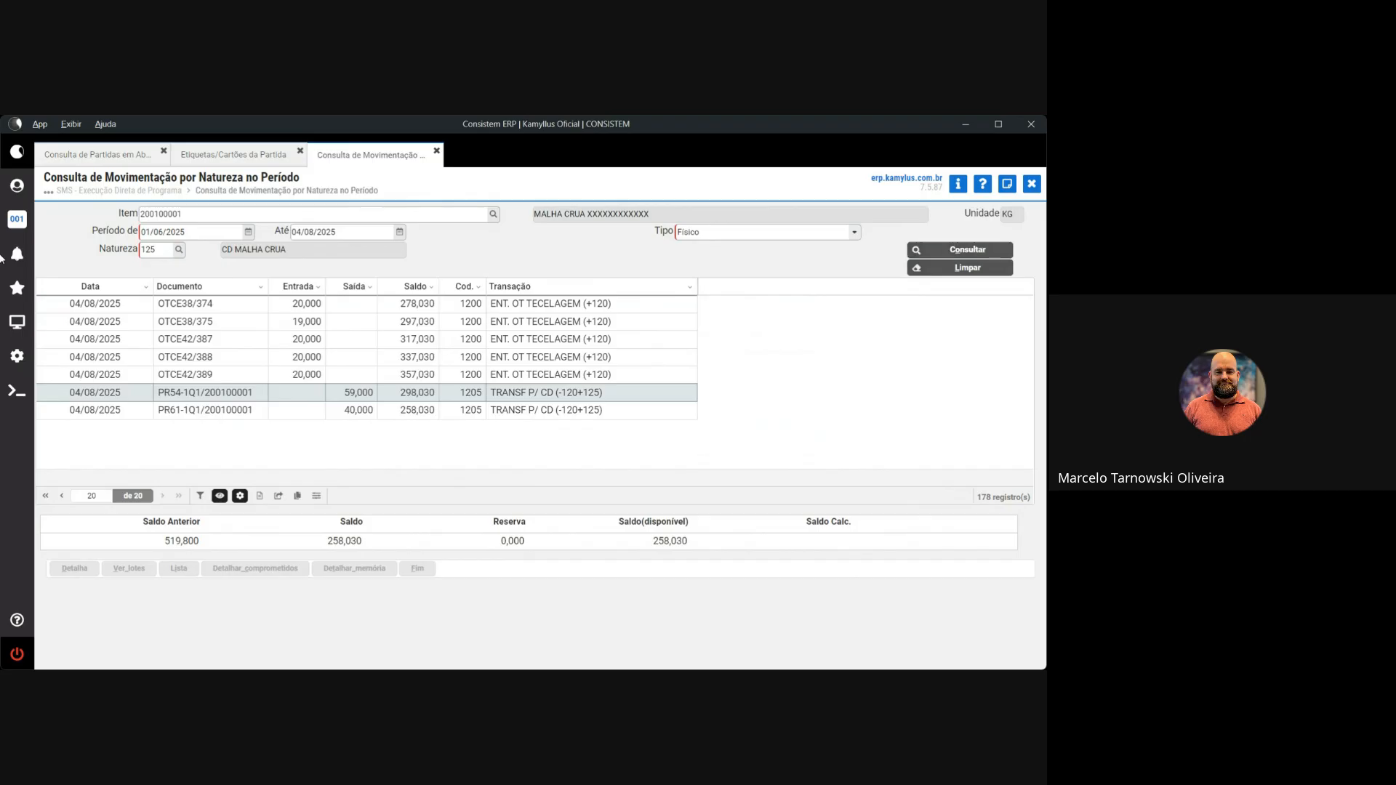
key("Return")
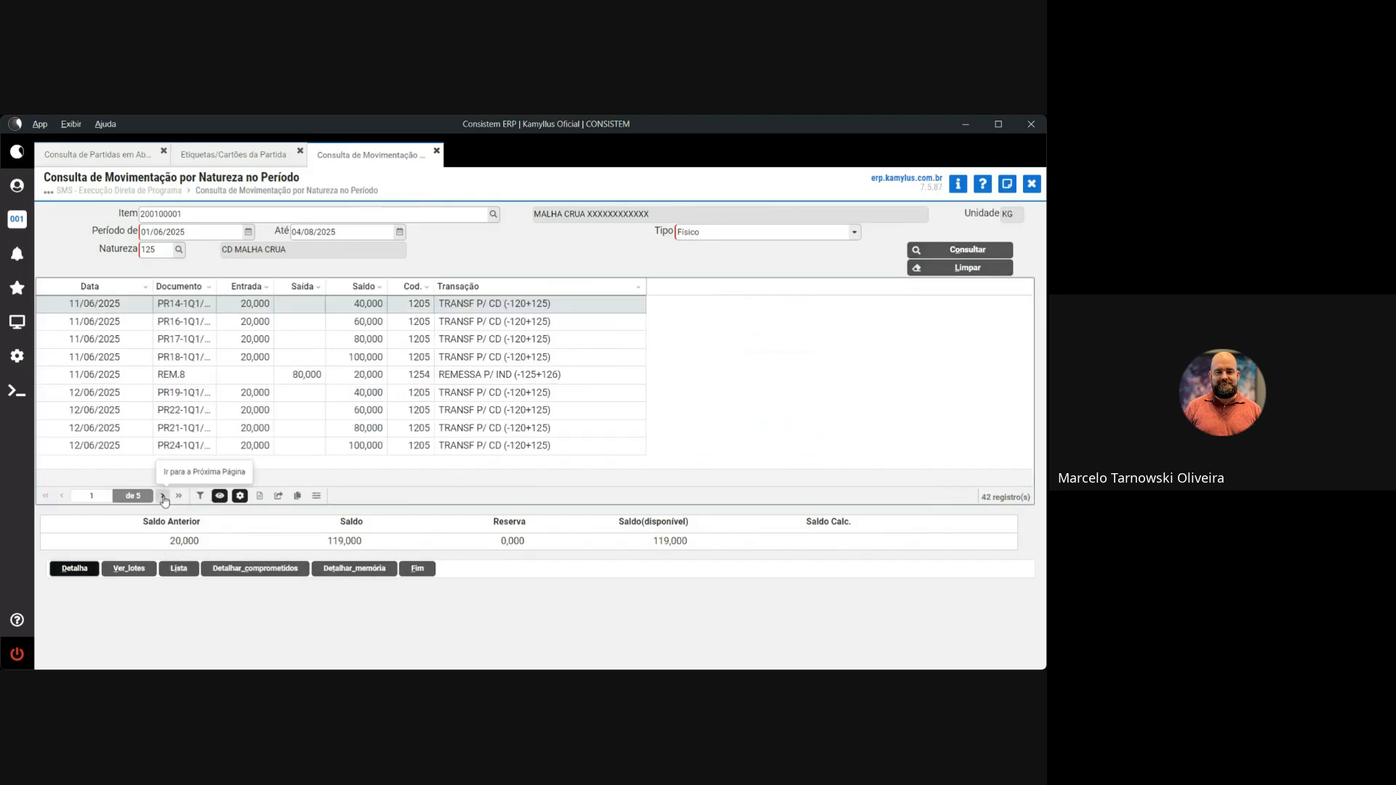
left_click(163, 496)
left_click(179, 496)
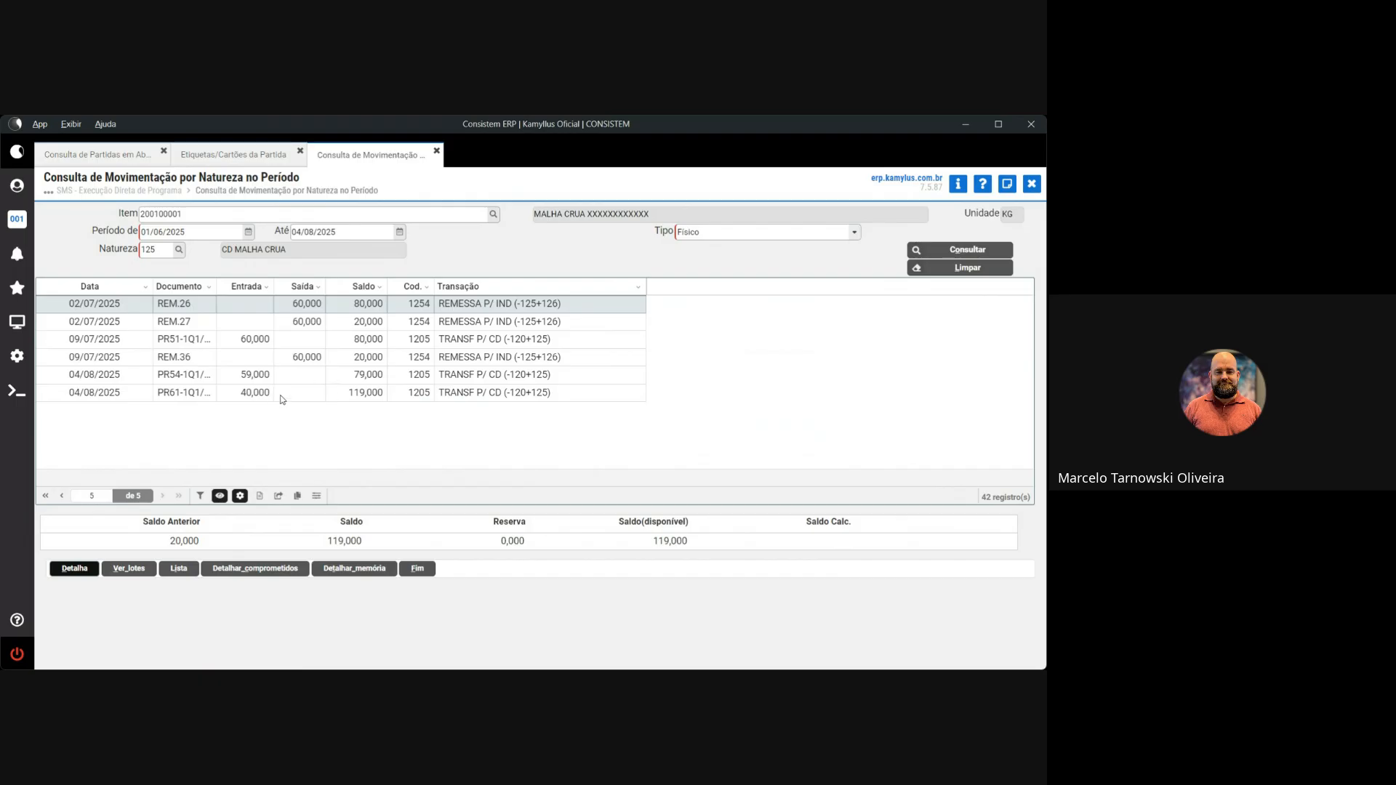
Inspect the 04/08/2025 PR54 transfer and CD MALHA CRUA description, then open the natures list
left_click(253, 378)
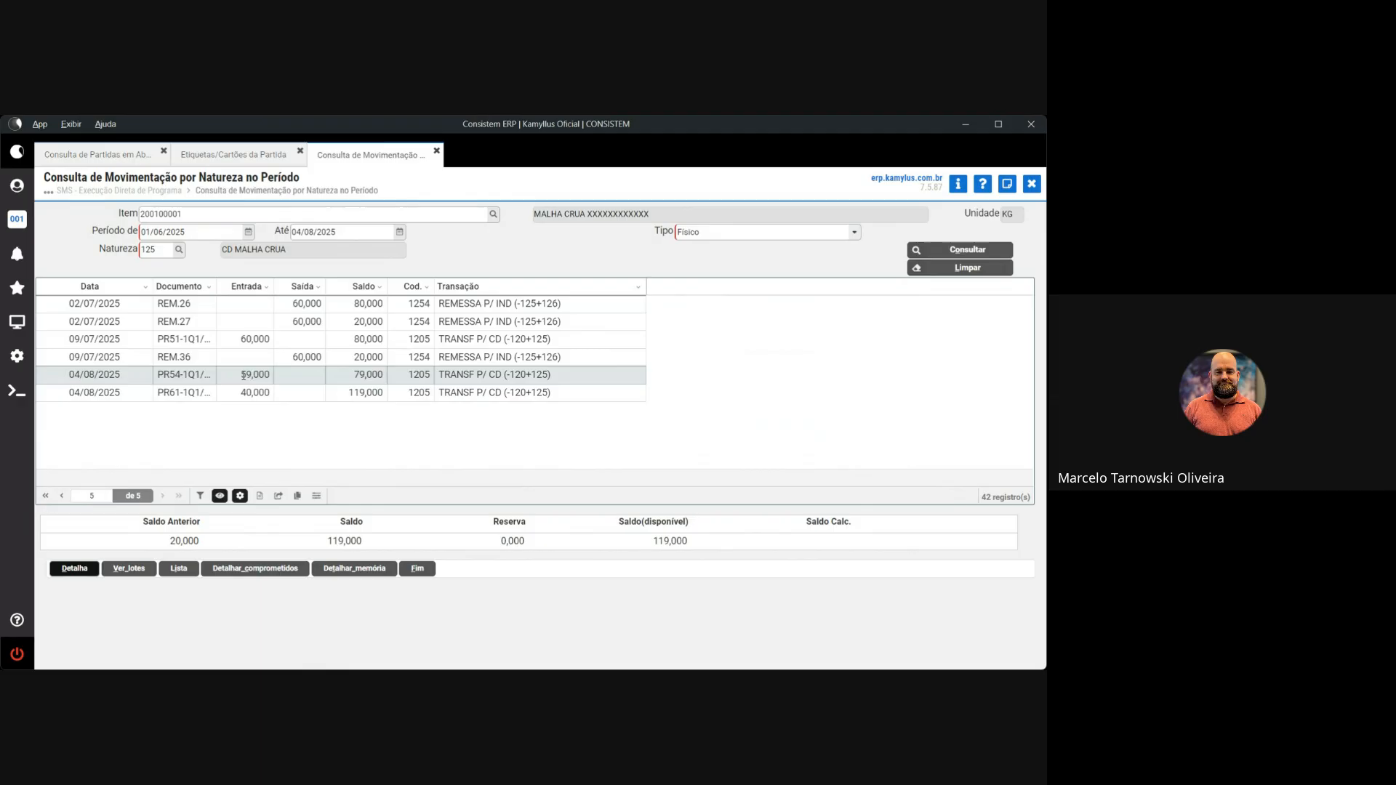
left_click_drag(301, 249, 217, 248)
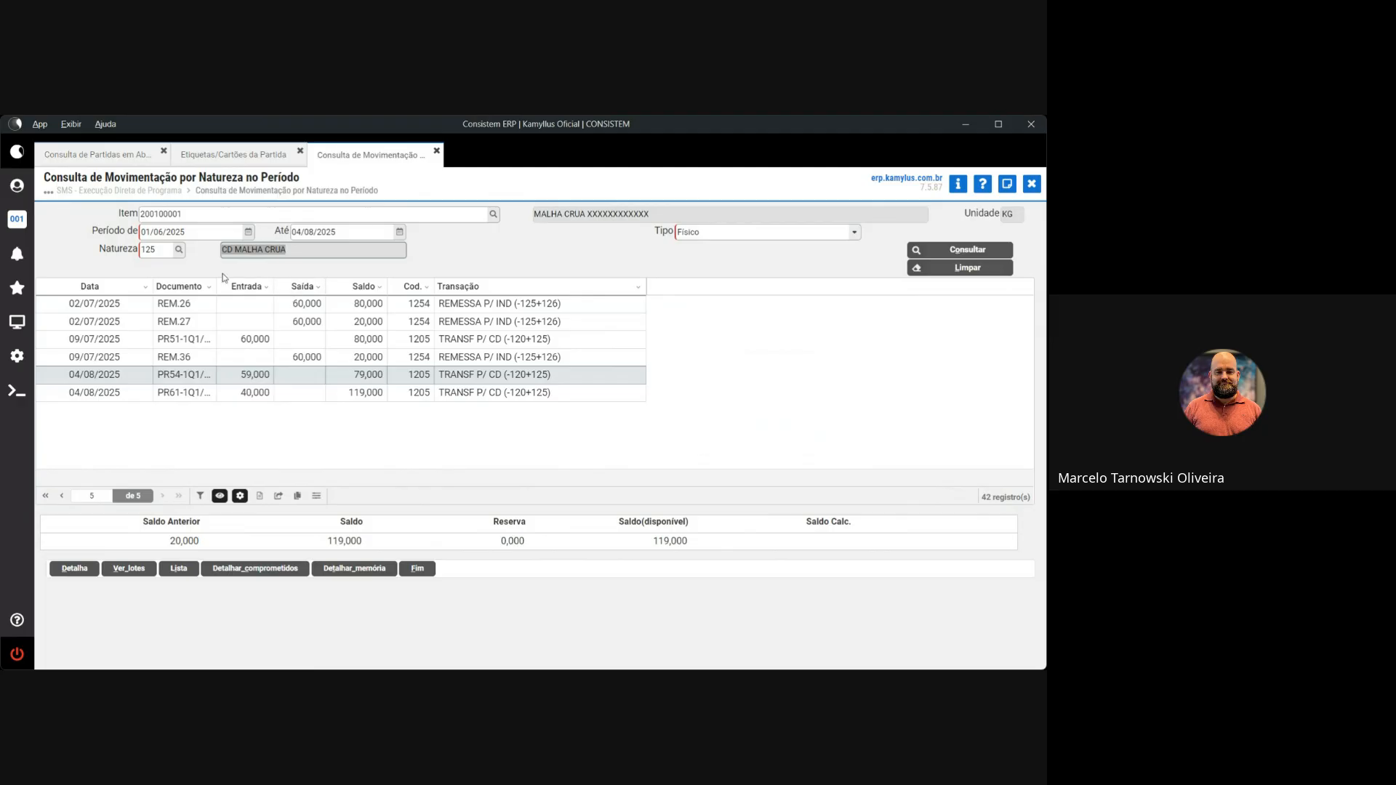
left_click(178, 253)
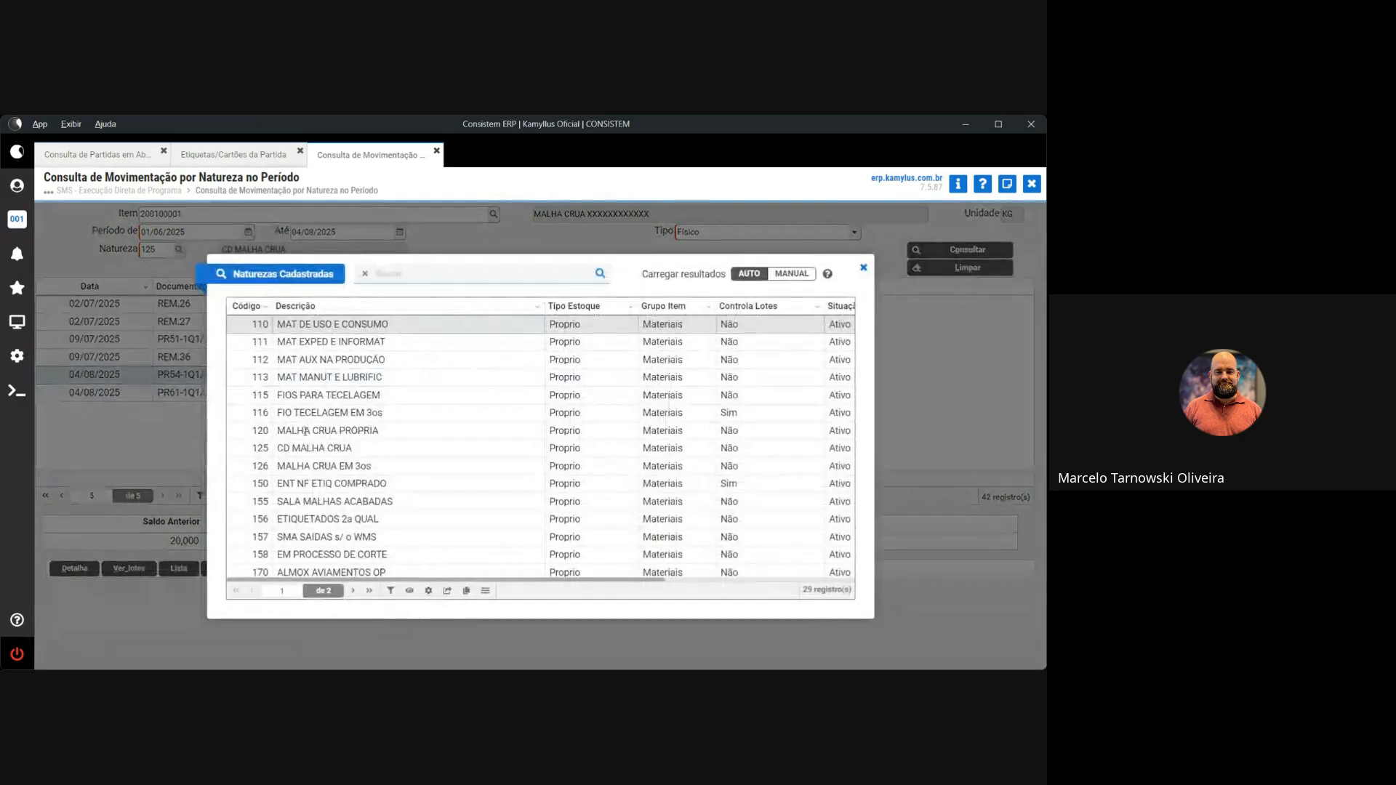
In Naturezas Cadastradas, select 126 MALHA CRUA EM 3os, then 125 CD MALHA CRUA
left_click(339, 465)
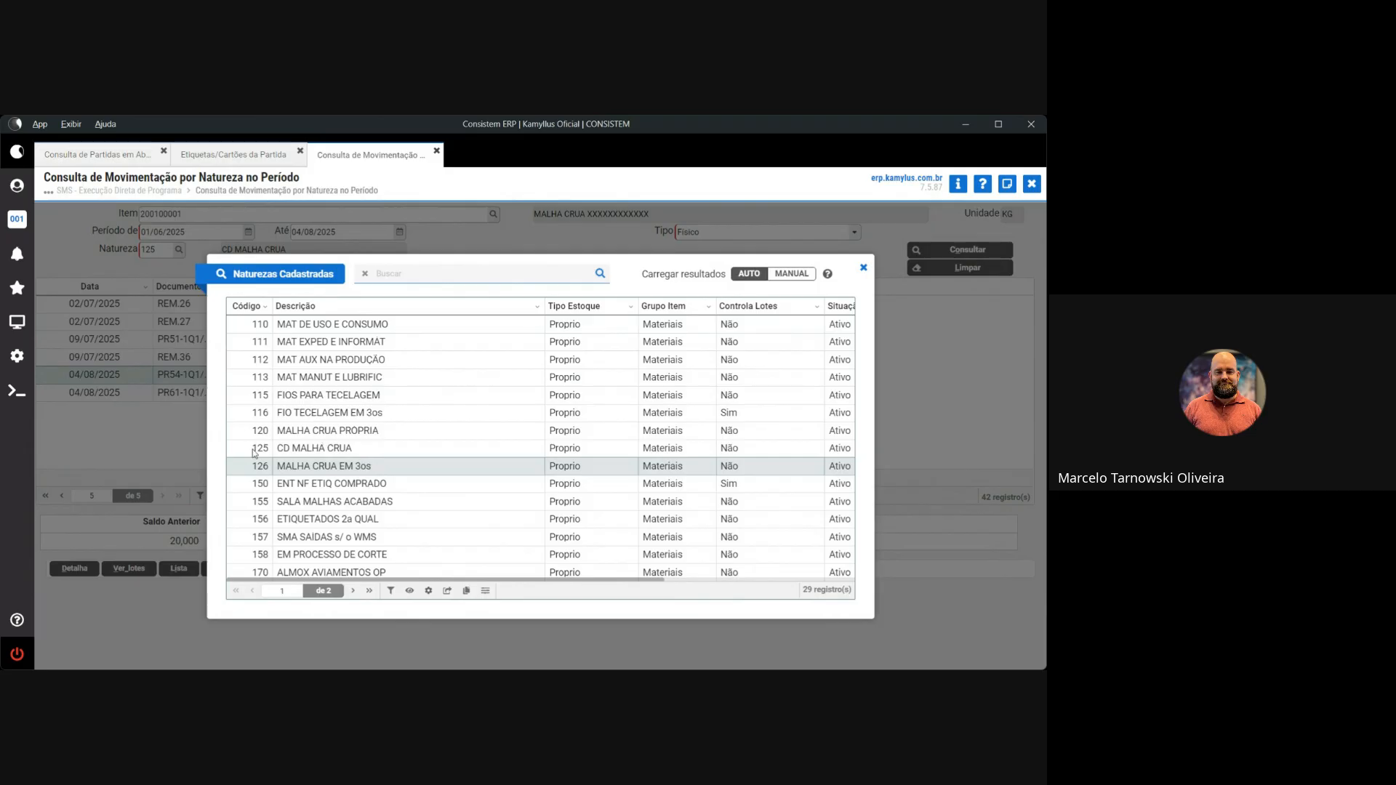
left_click(303, 448)
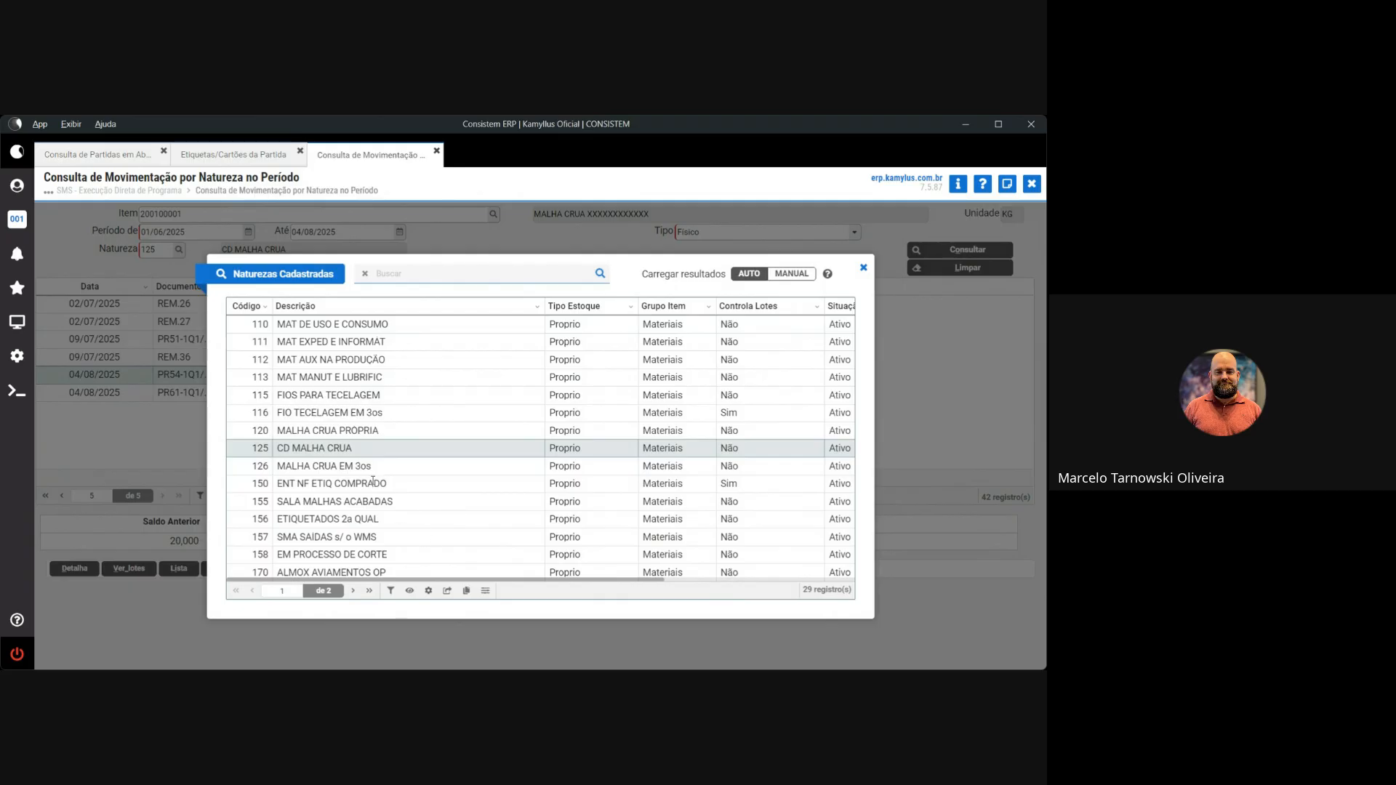
Pick nature 125, rerun the query, and narrow the period to 04/08/2025 only
double_click(280, 448)
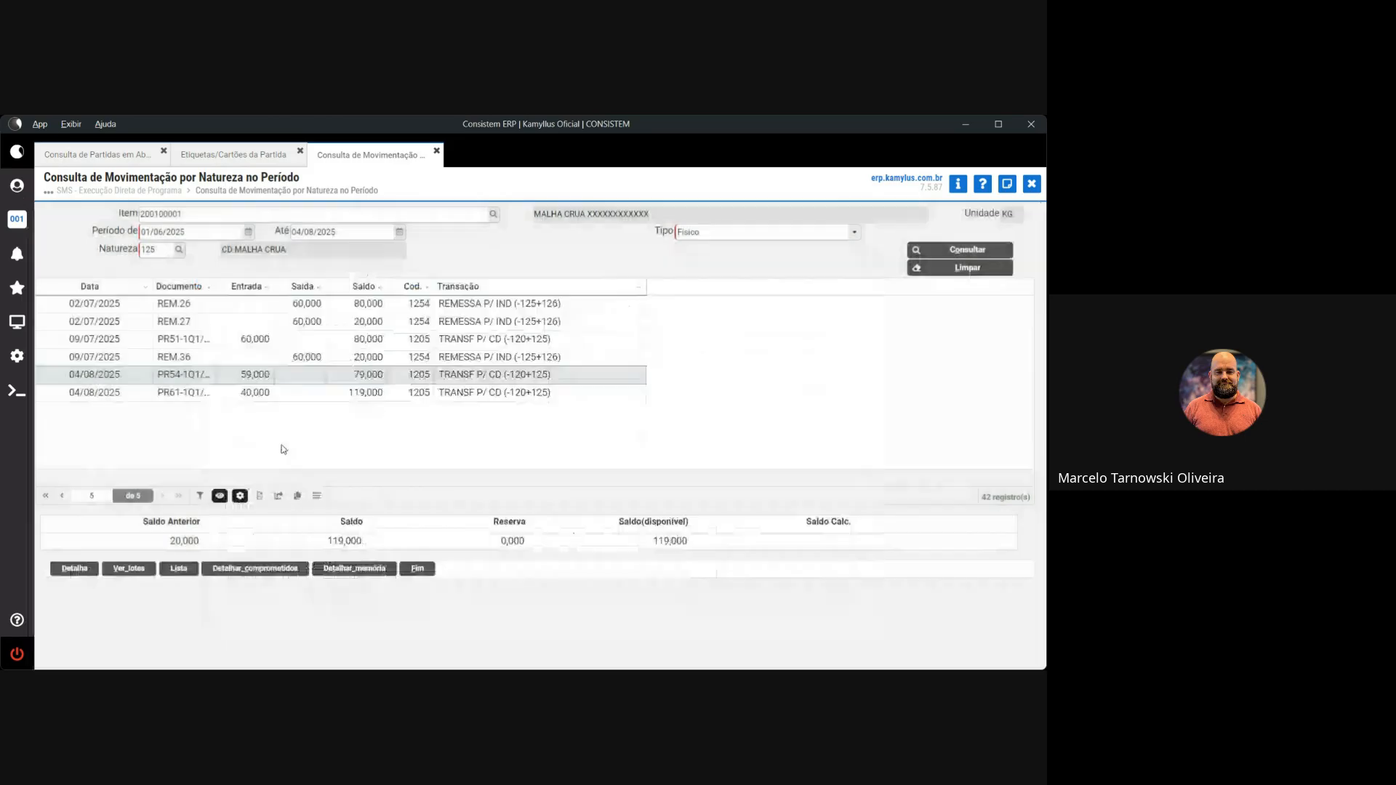
left_click(931, 253)
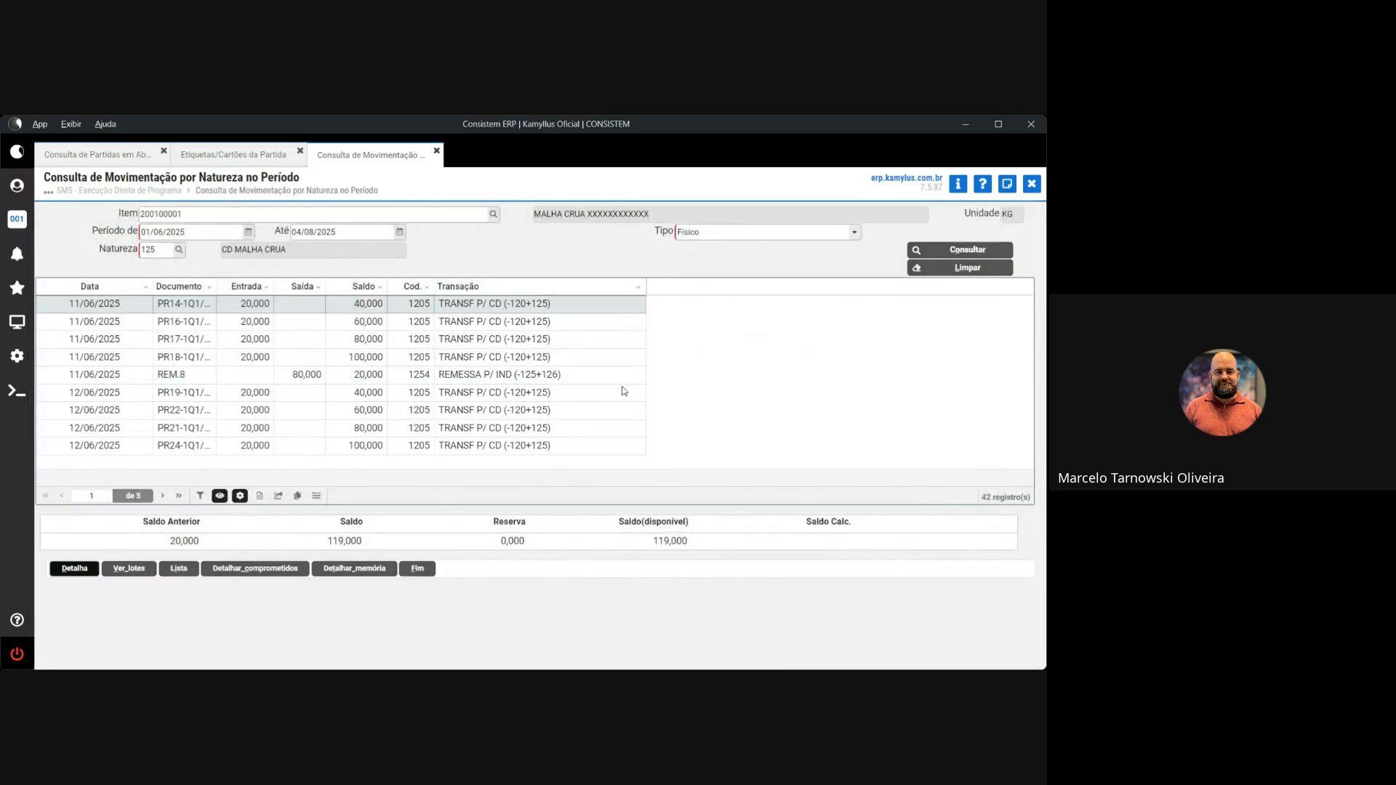
left_click(179, 234)
type("h")
key("Tab")
key("Tab")
key("Tab")
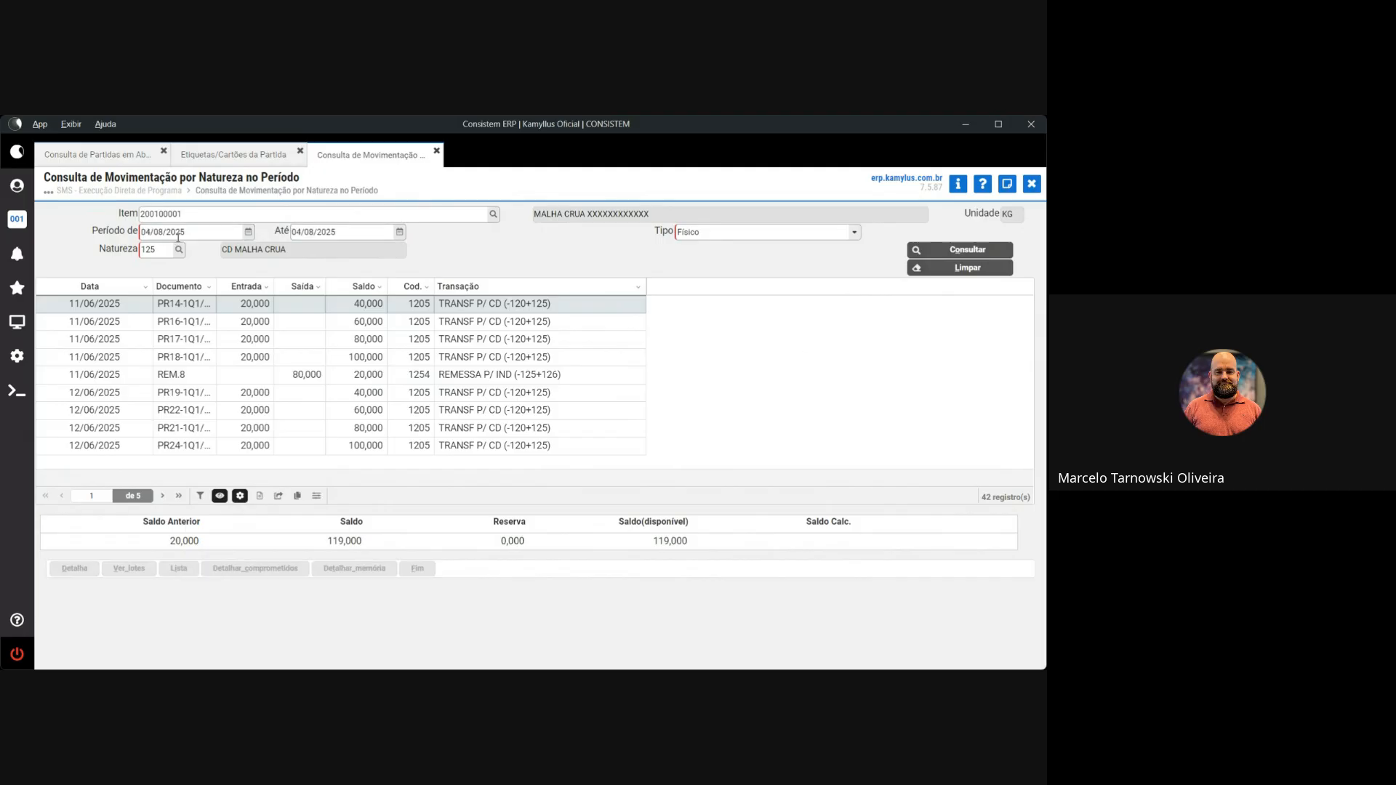
key("Return")
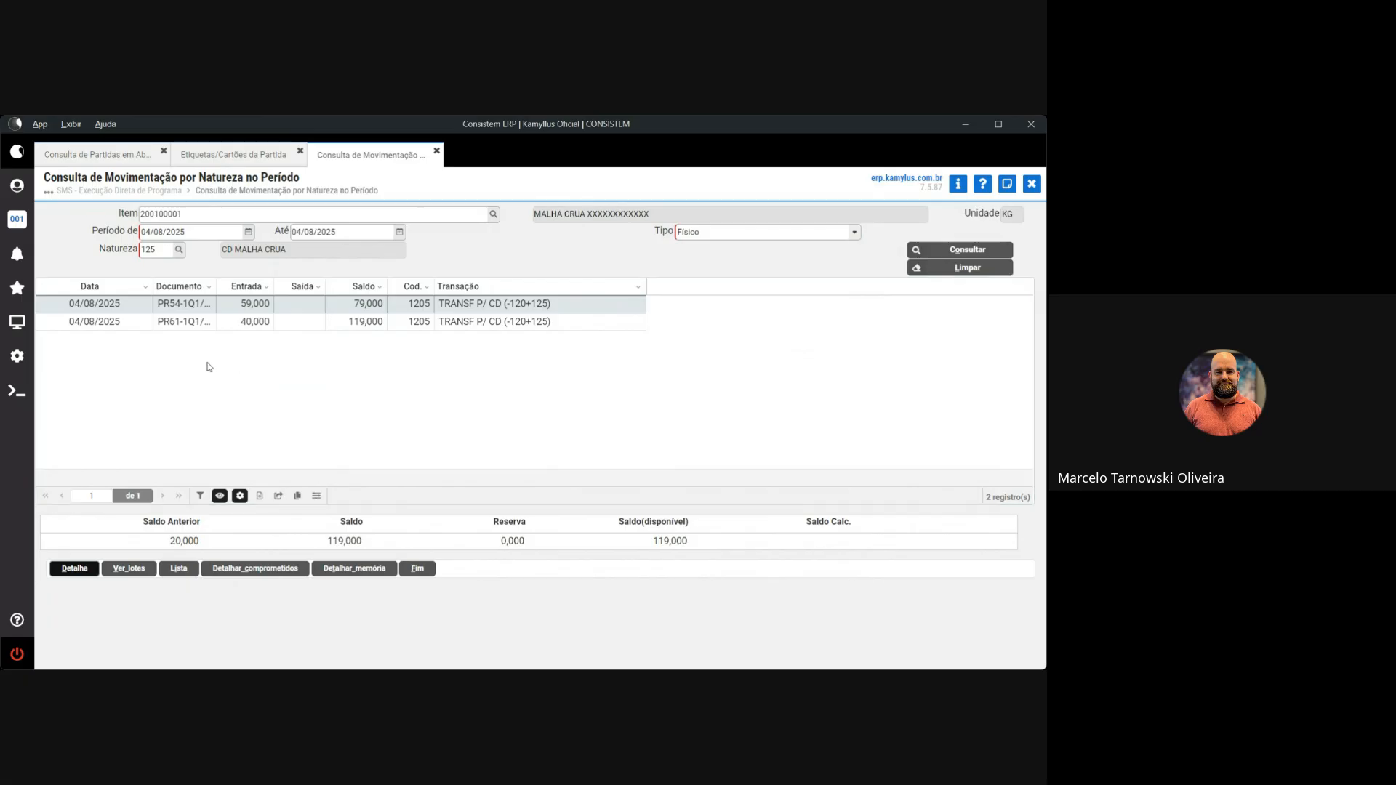
Switch the nature code to 120 and rerun the 04/08/2025 query
left_click(149, 251)
type("120")
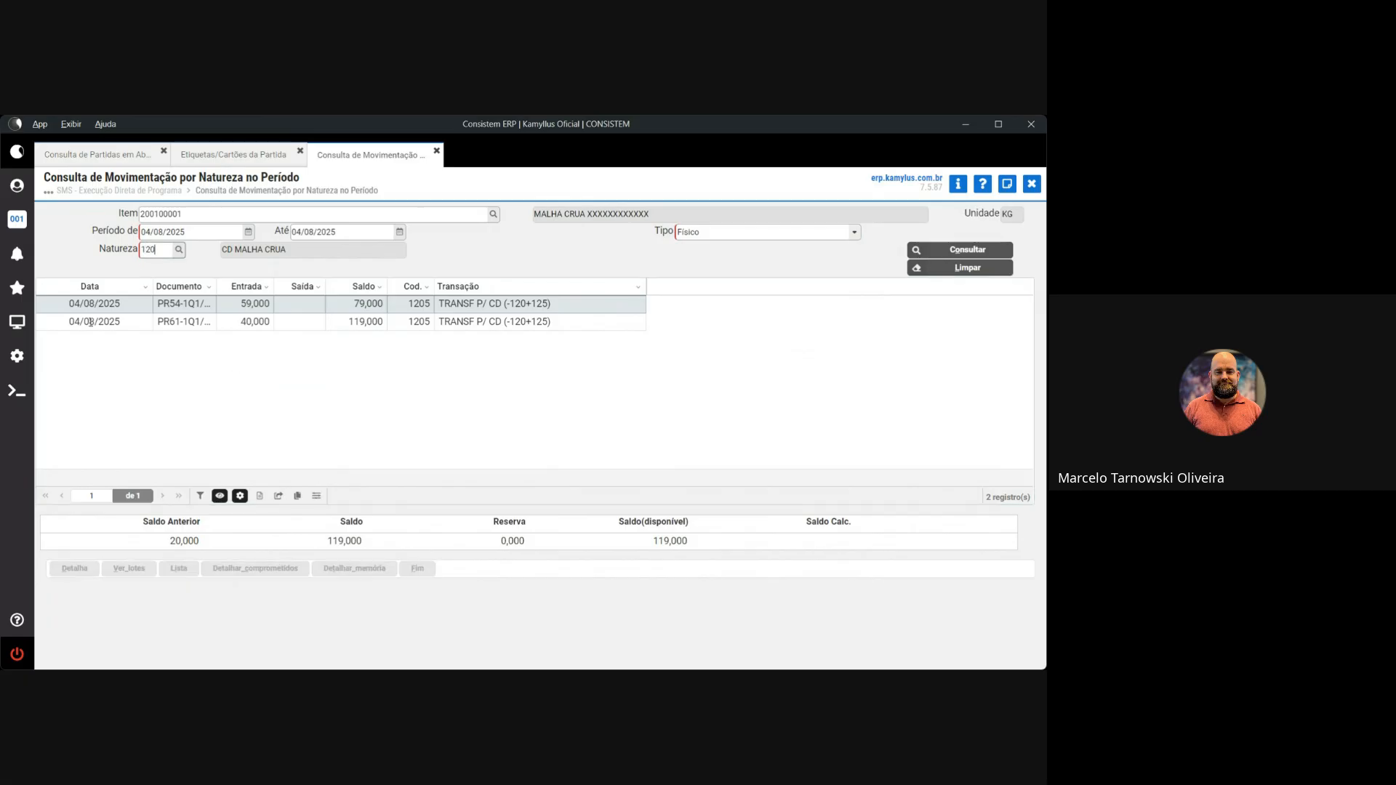
key("Tab")
key("Return")
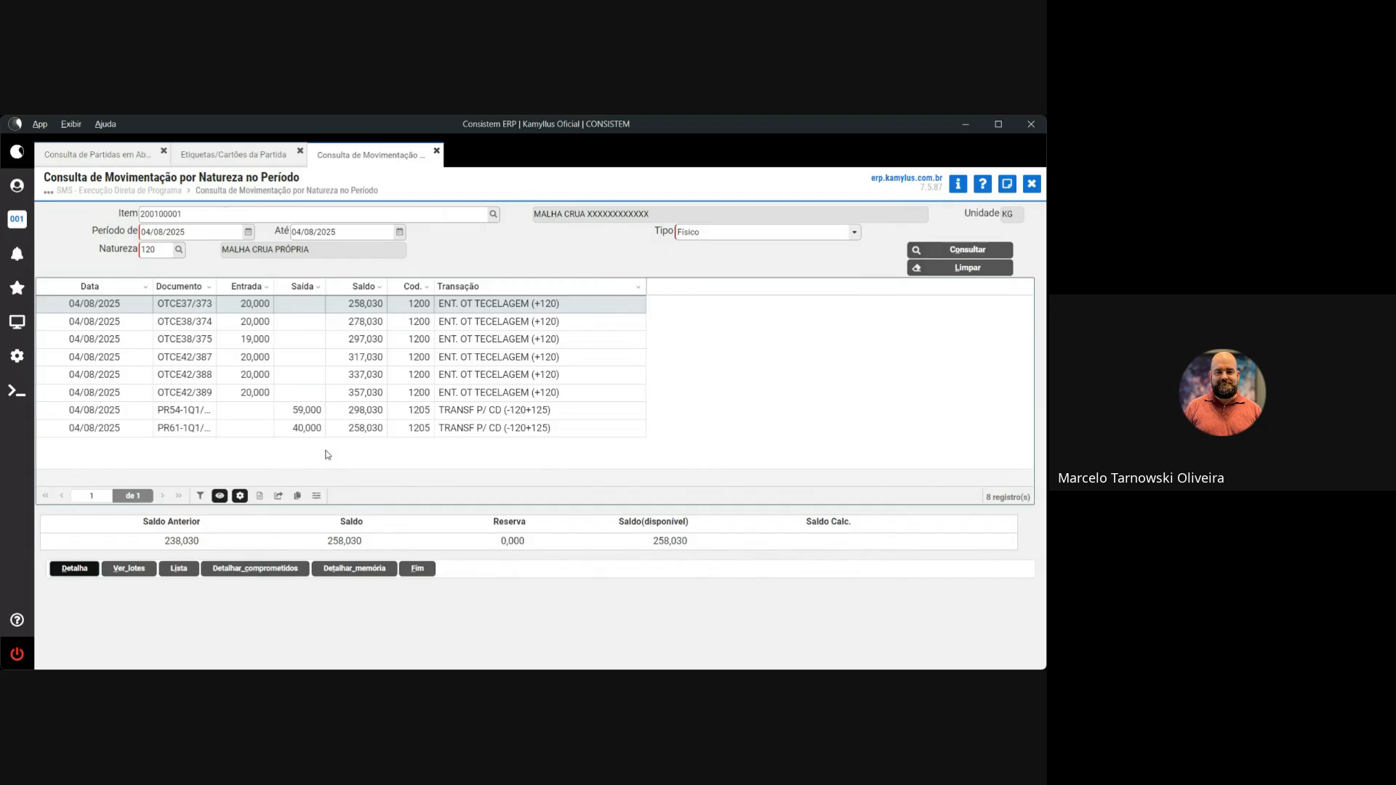
Widen the Documento column to show full document numbers, then dismiss the grid views popup
double_click(218, 288)
left_click_drag(222, 289, 209, 290)
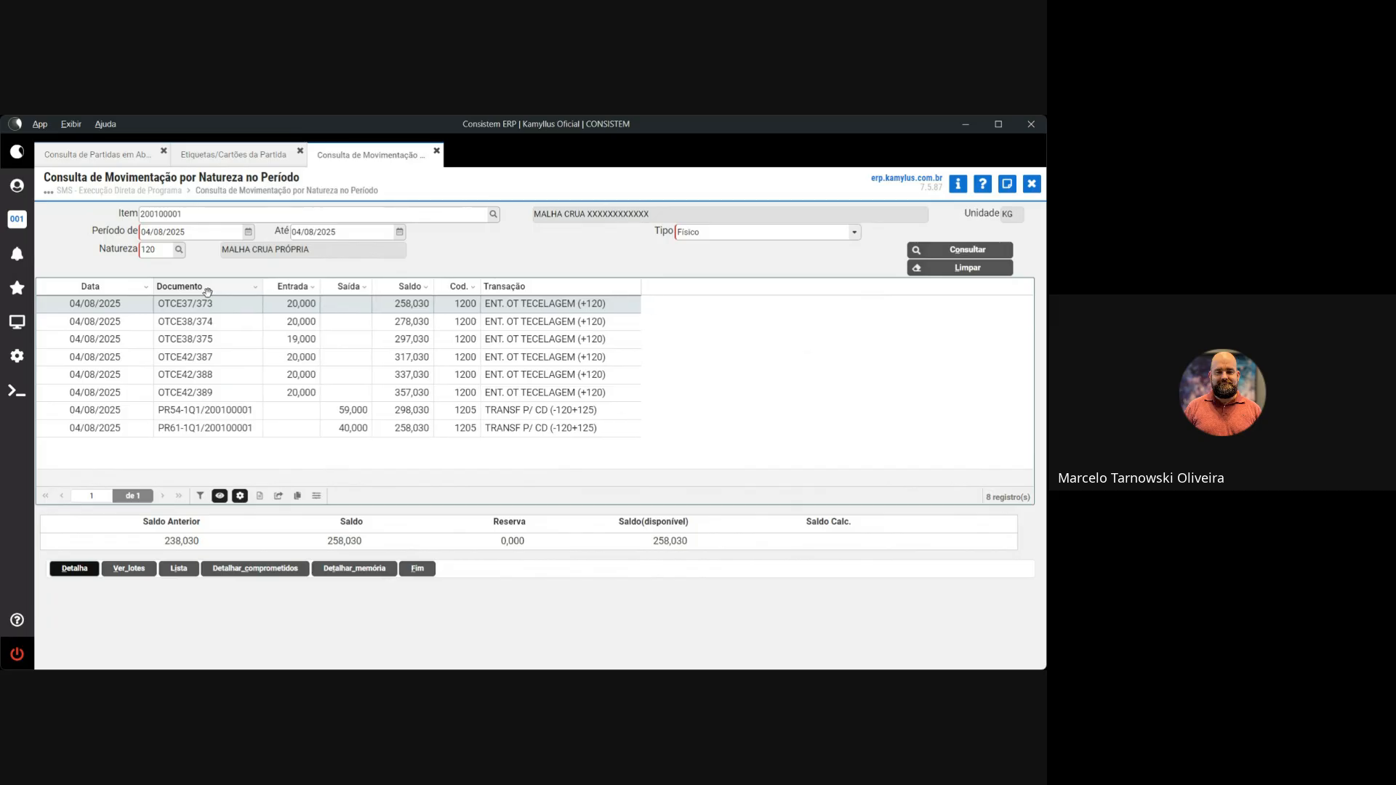
left_click(240, 496)
left_click(297, 446)
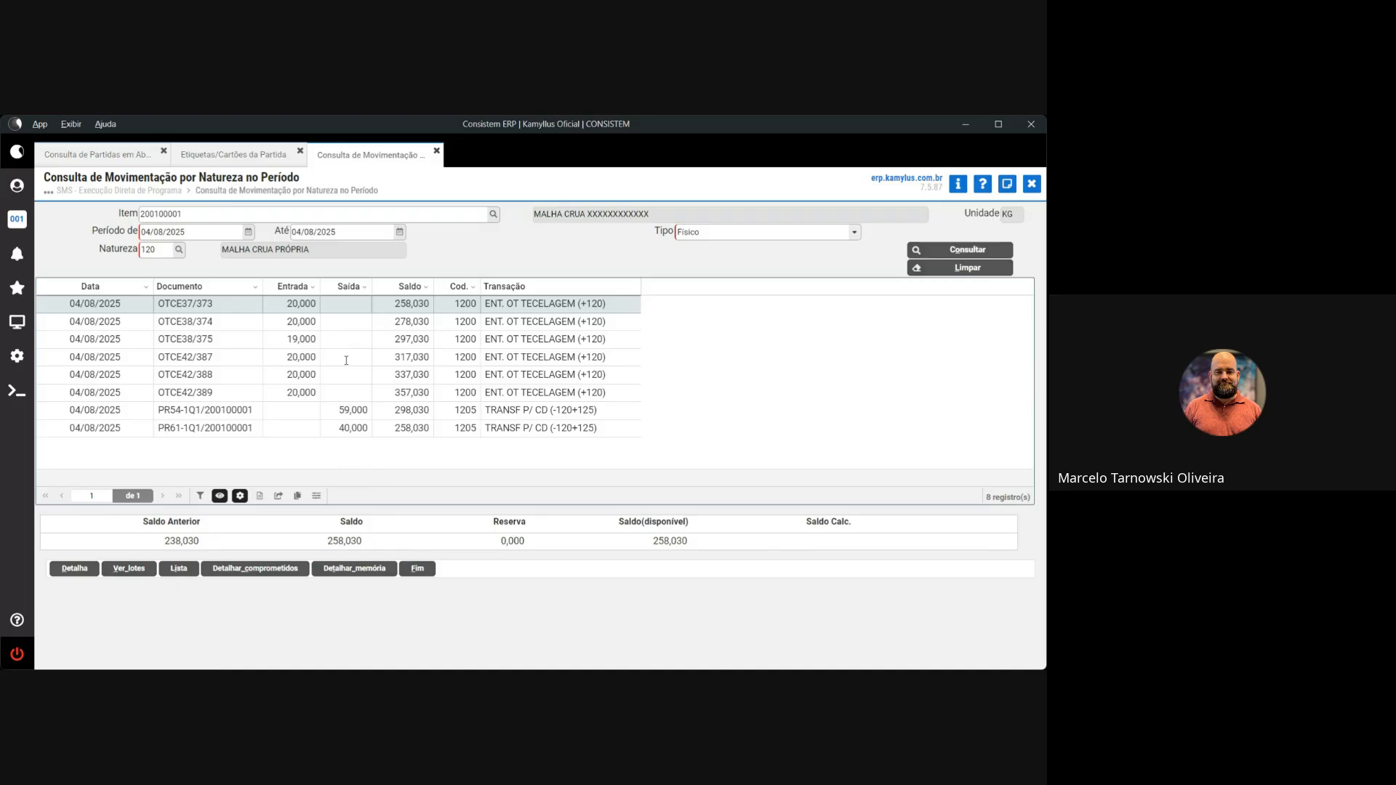
Open Geração de Remessa das Partidas from Favoritos, then return to the Consulta de Movimentação tab
left_click(17, 287)
left_click(97, 266)
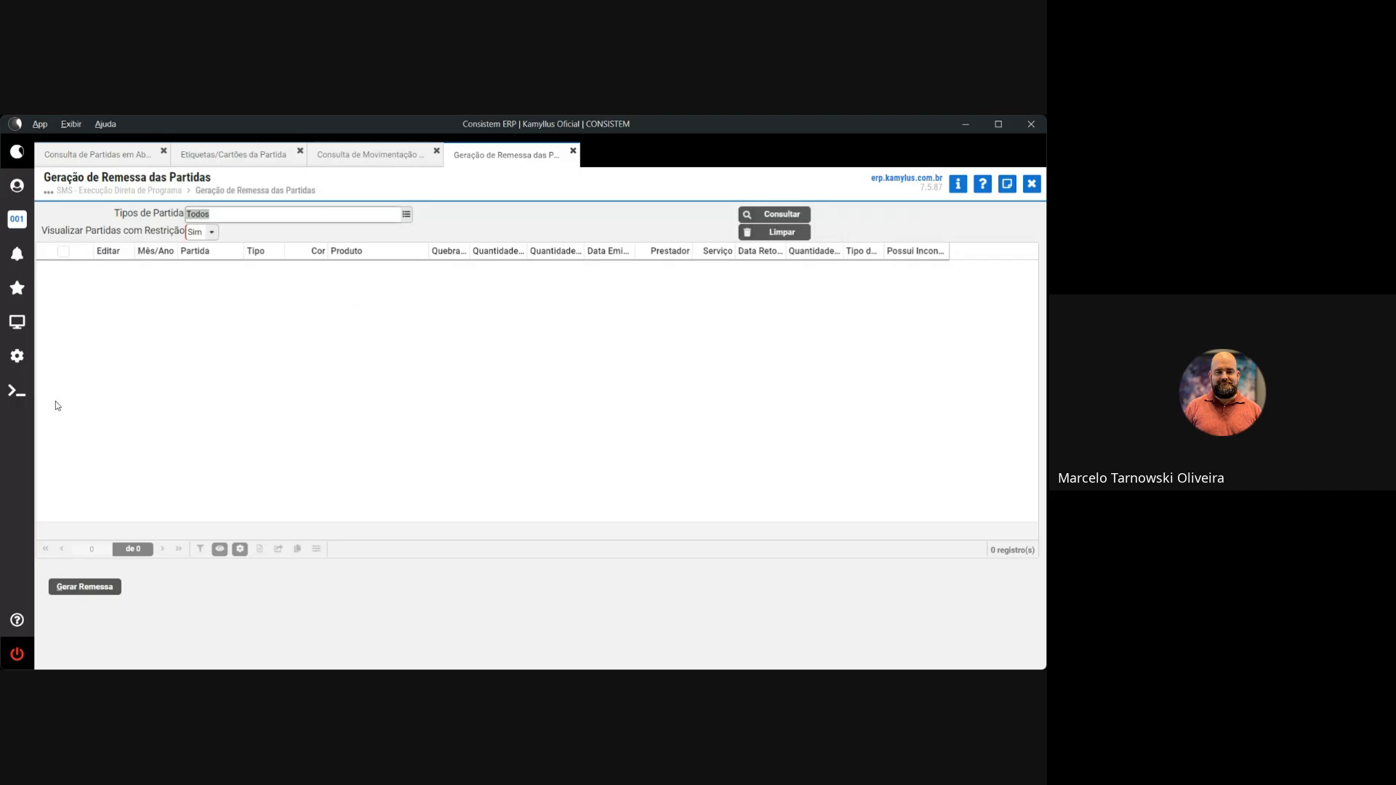
left_click(391, 155)
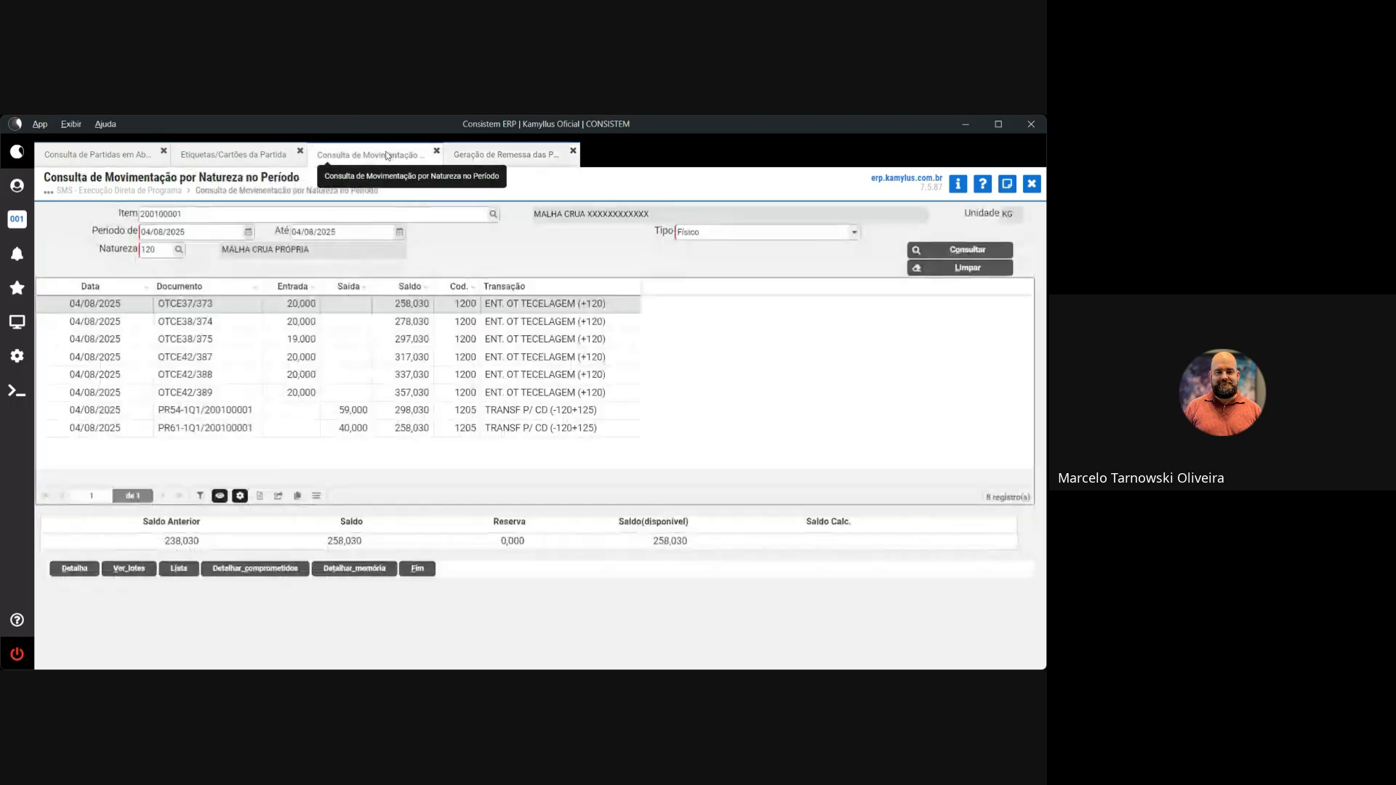